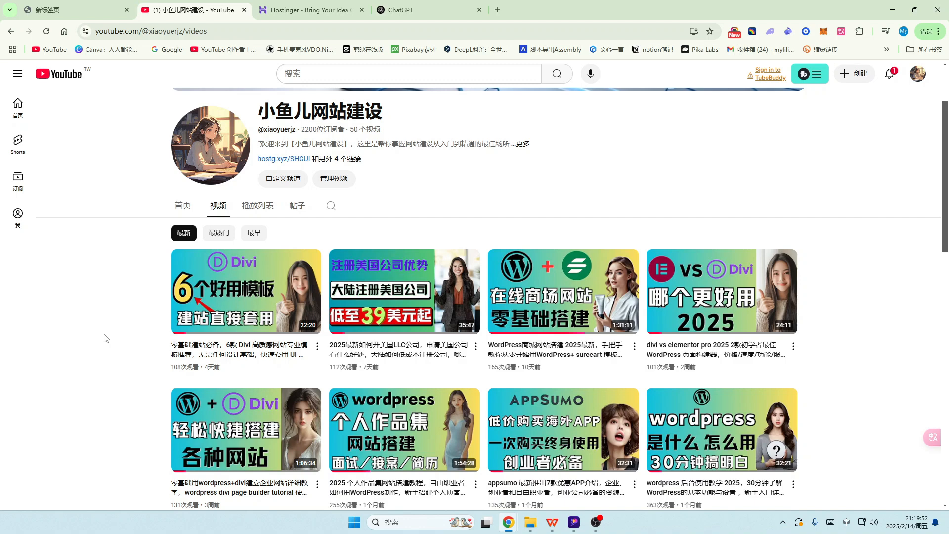
Step: Scroll down through the AI site's home page and back up
{"action": "scroll", "coordinate": [519, 207], "scroll_direction": "down", "scroll_amount": 1}
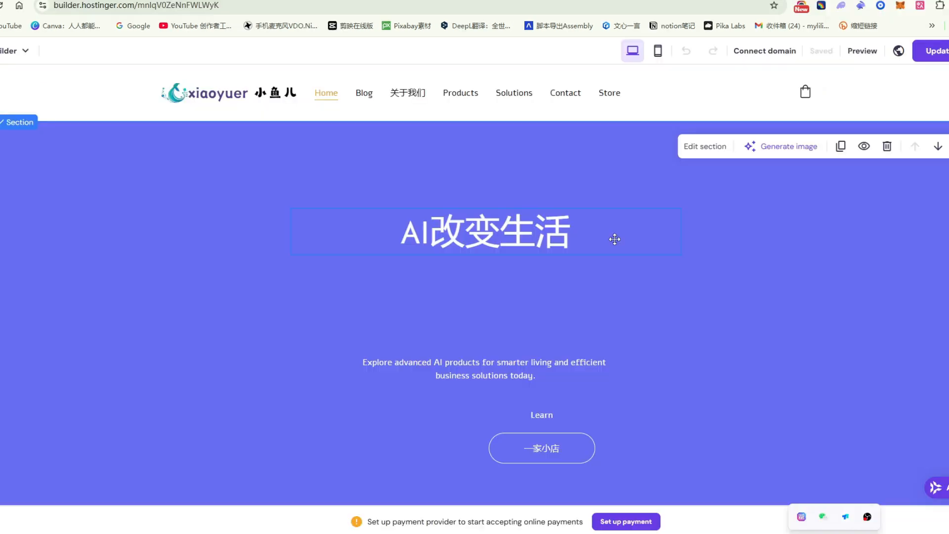
{"action": "scroll", "coordinate": [619, 243], "scroll_direction": "down", "scroll_amount": 1}
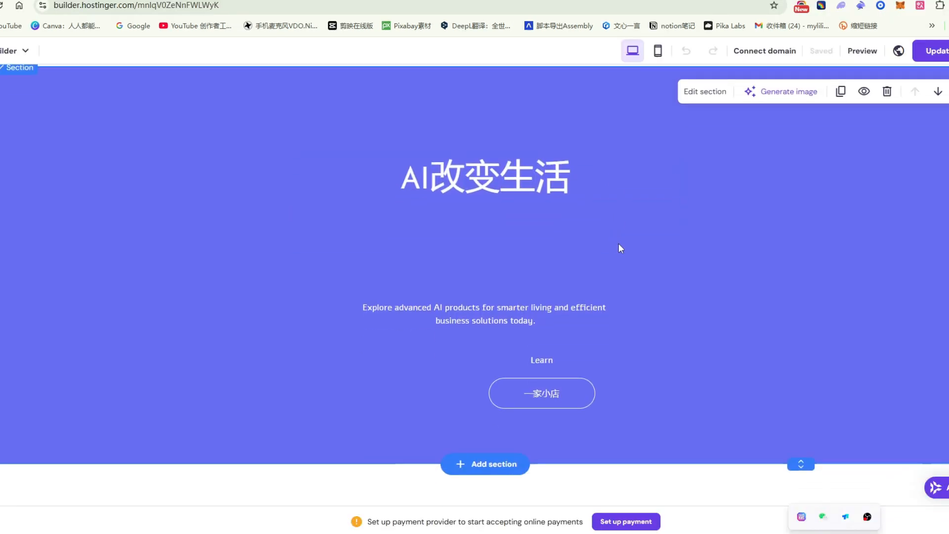
{"action": "scroll", "coordinate": [781, 275], "scroll_direction": "down", "scroll_amount": 5}
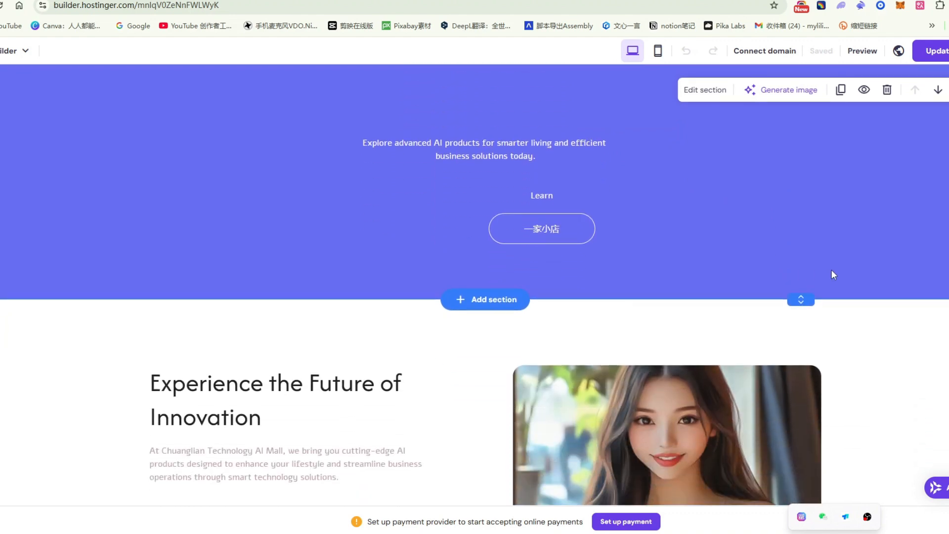
{"action": "scroll", "coordinate": [849, 278], "scroll_direction": "down", "scroll_amount": 7}
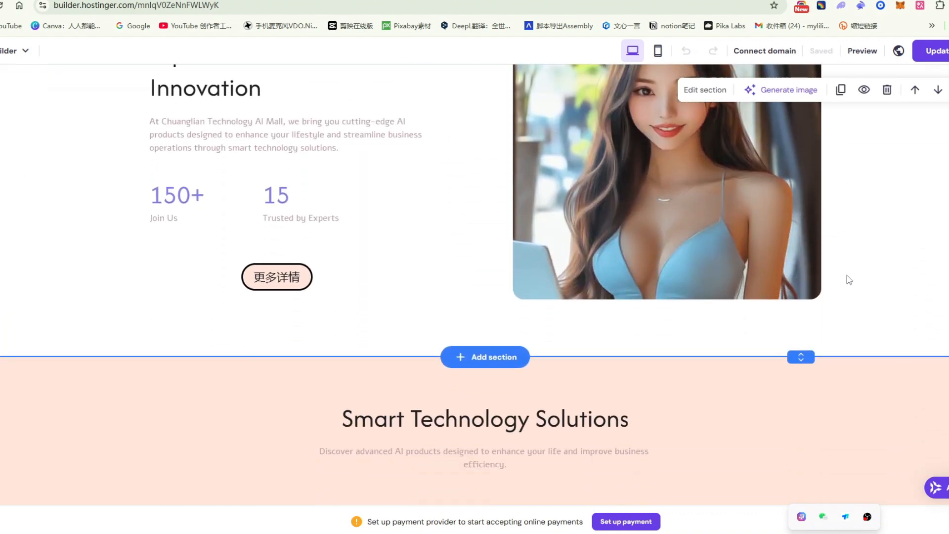
{"action": "scroll", "coordinate": [848, 280], "scroll_direction": "down", "scroll_amount": 8}
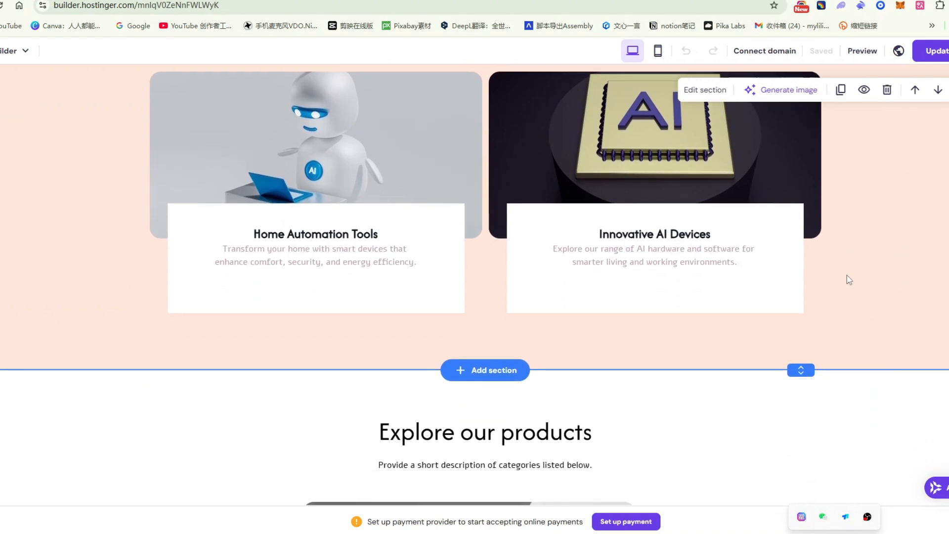
{"action": "scroll", "coordinate": [849, 280], "scroll_direction": "down", "scroll_amount": 12}
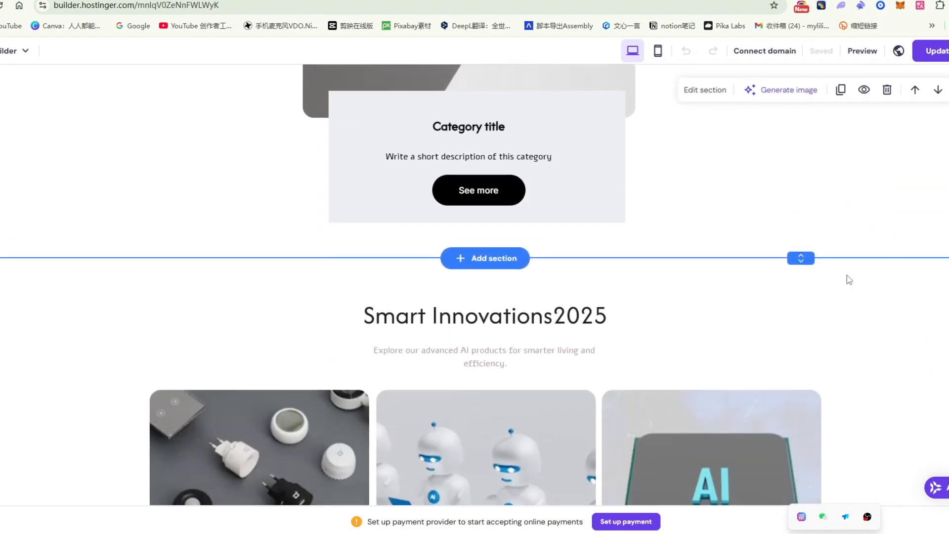
{"action": "scroll", "coordinate": [849, 280], "scroll_direction": "down", "scroll_amount": 11}
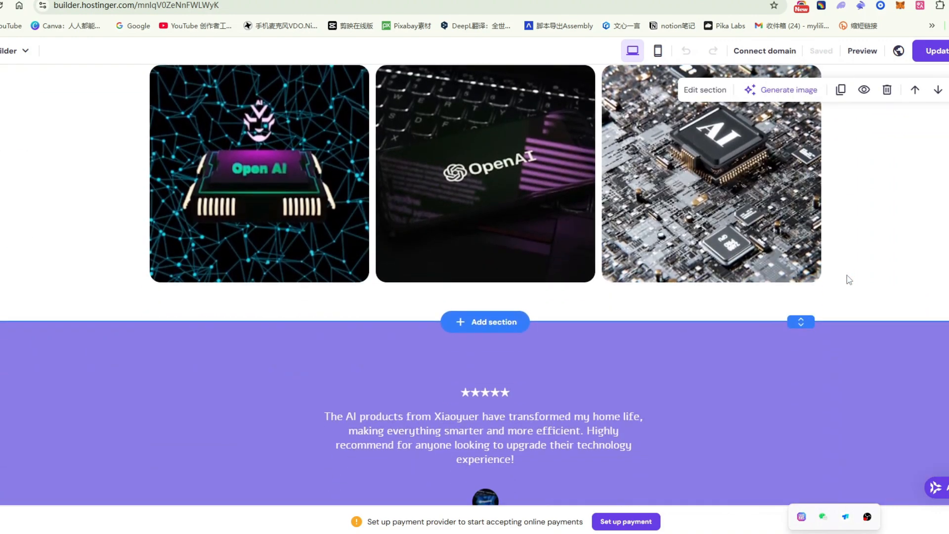
{"action": "scroll", "coordinate": [846, 277], "scroll_direction": "up", "scroll_amount": 20}
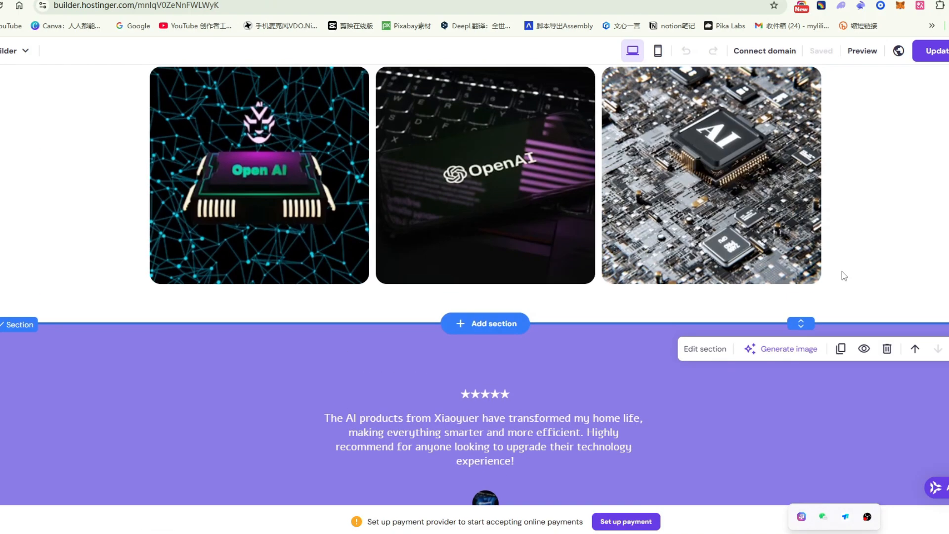
{"action": "scroll", "coordinate": [847, 262], "scroll_direction": "up", "scroll_amount": 20}
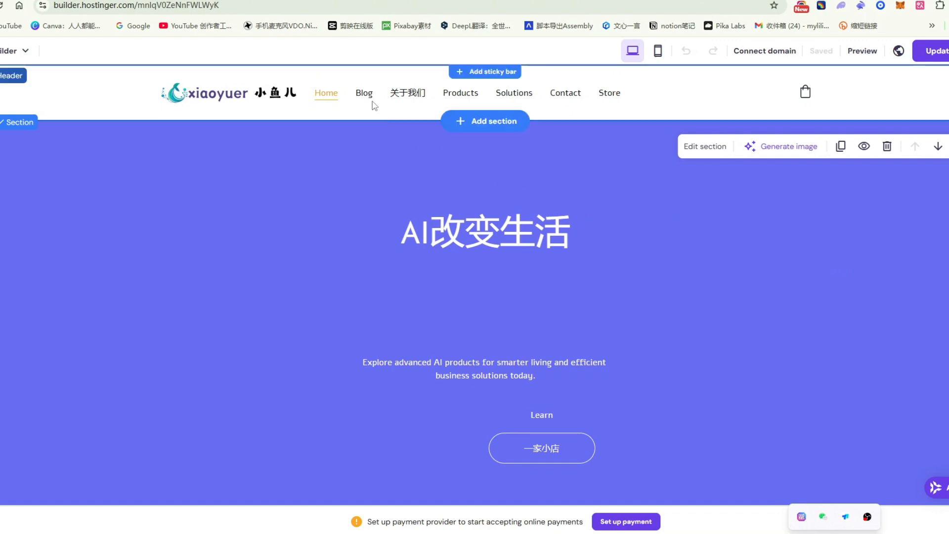
Step: Open the Blog page, scroll through it, then open the 关于我们 page
{"action": "left_click", "coordinate": [365, 93]}
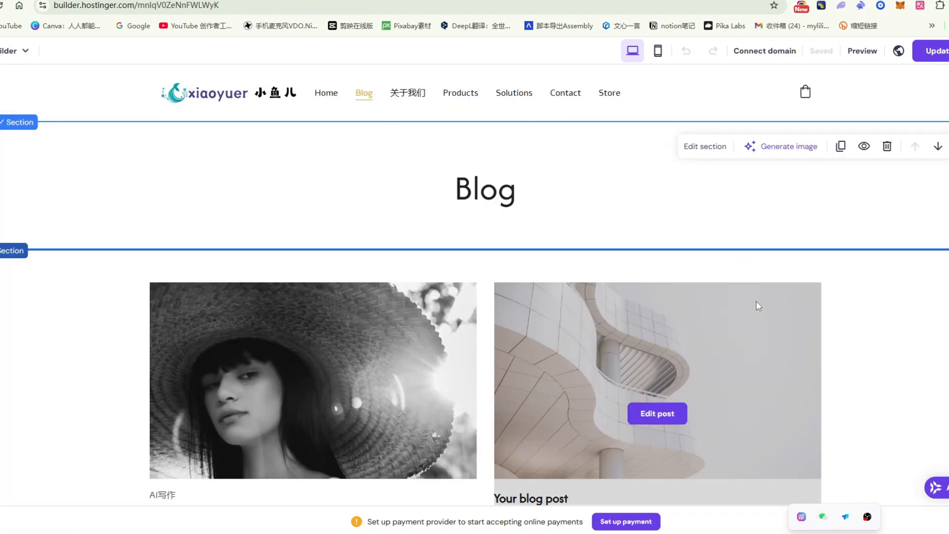
{"action": "scroll", "coordinate": [756, 307], "scroll_direction": "down", "scroll_amount": 4}
{"action": "scroll", "coordinate": [758, 305], "scroll_direction": "down", "scroll_amount": 7}
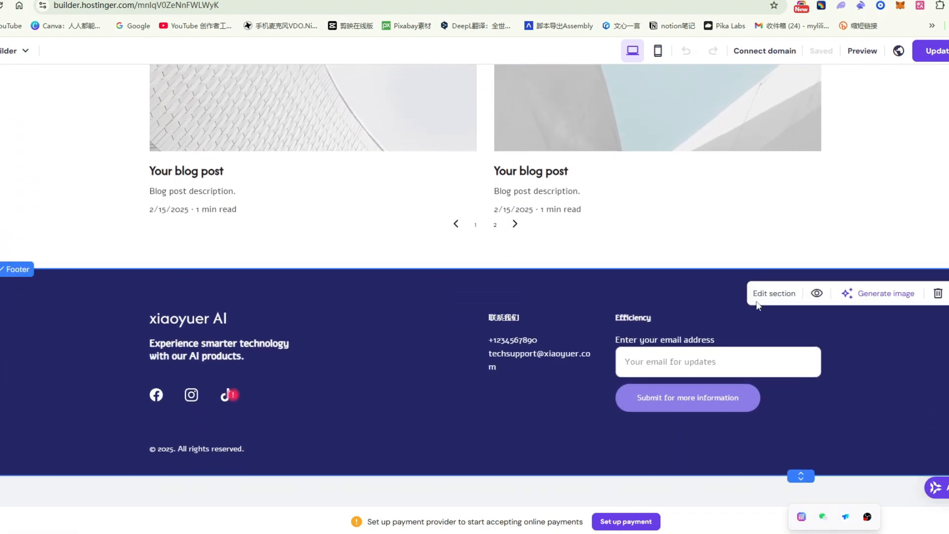
{"action": "scroll", "coordinate": [758, 306], "scroll_direction": "up", "scroll_amount": 7}
{"action": "scroll", "coordinate": [841, 293], "scroll_direction": "up", "scroll_amount": 5}
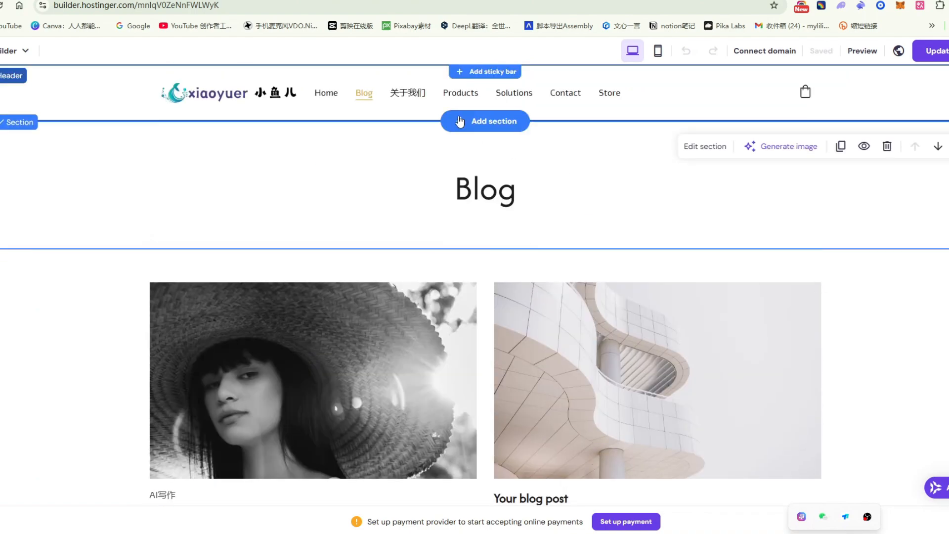
{"action": "left_click", "coordinate": [407, 93]}
{"action": "scroll", "coordinate": [811, 294], "scroll_direction": "down", "scroll_amount": 8}
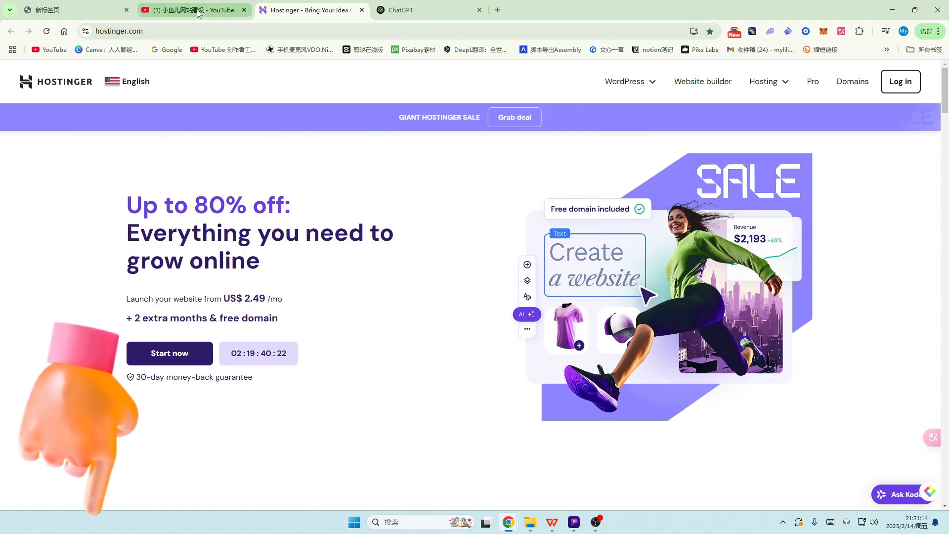
Step: Switch back to the YouTube channel's video list tab
{"action": "key", "text": "ctrl+shift+Tab"}
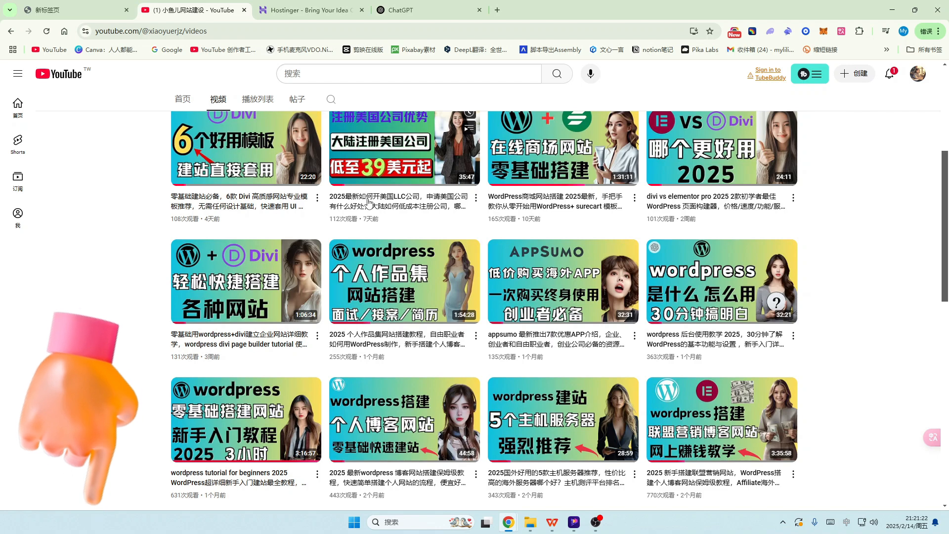
Step: Open the US LLC video, expand its description and follow the Hostinger link
{"action": "left_click", "coordinate": [404, 148]}
{"action": "scroll", "coordinate": [22, 385], "scroll_direction": "down", "scroll_amount": 2}
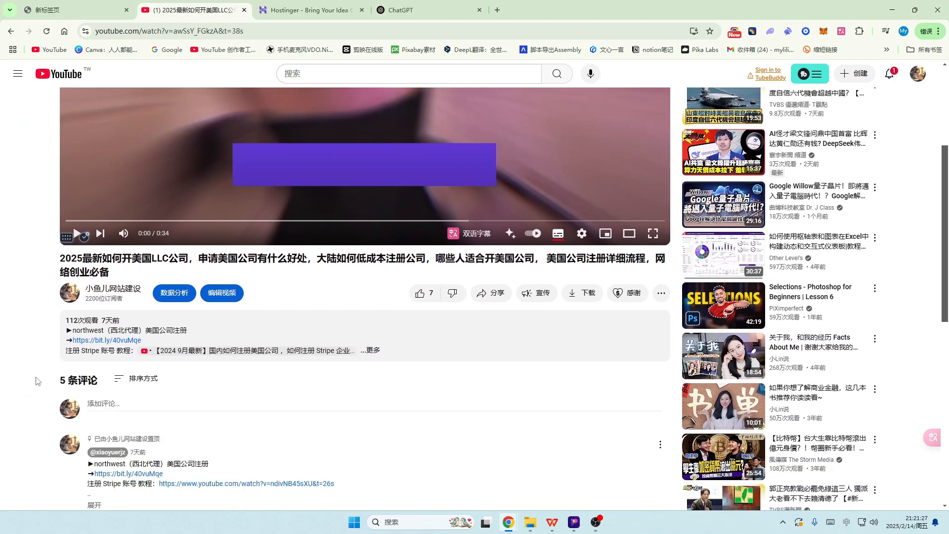
{"action": "left_click", "coordinate": [373, 352]}
{"action": "scroll", "coordinate": [149, 362], "scroll_direction": "down", "scroll_amount": 1}
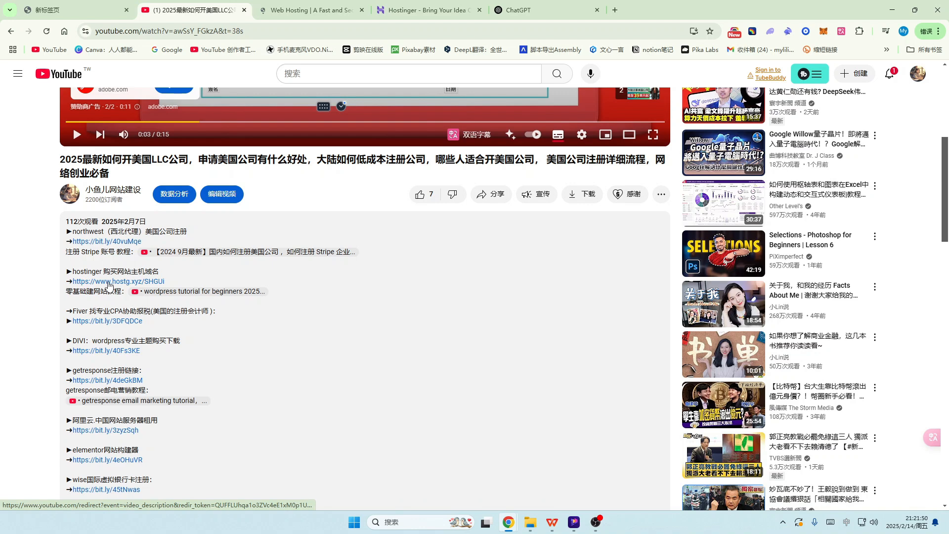
{"action": "left_click", "coordinate": [109, 286]}
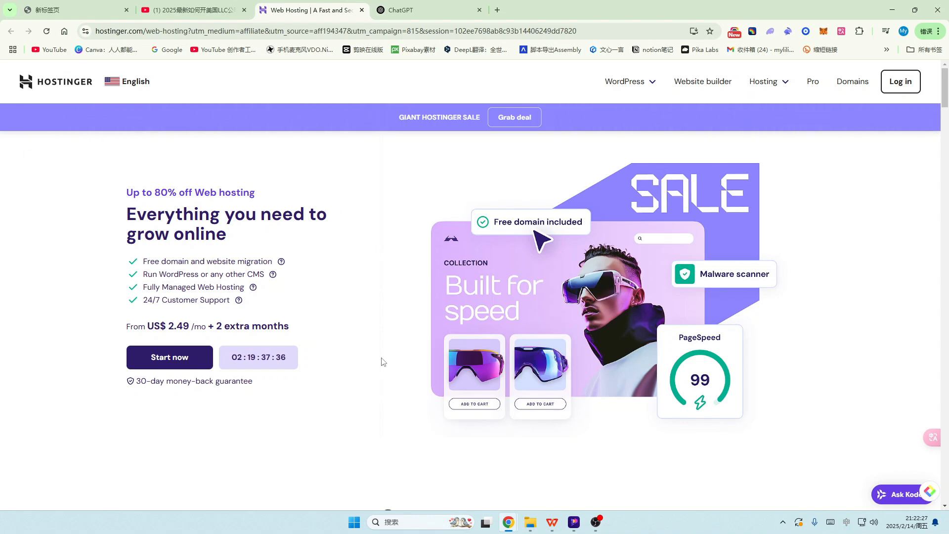
Step: Change the web-hosting page's country from English to 中国 to show it in Chinese
{"action": "scroll", "coordinate": [383, 358], "scroll_direction": "down", "scroll_amount": 3}
{"action": "scroll", "coordinate": [382, 356], "scroll_direction": "up", "scroll_amount": 3}
{"action": "left_click", "coordinate": [135, 83]}
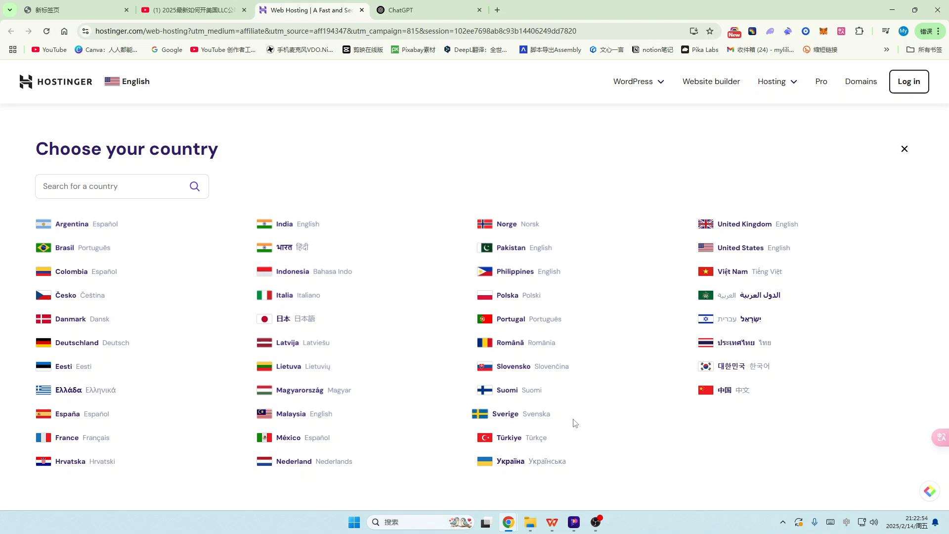
{"action": "left_click", "coordinate": [722, 391]}
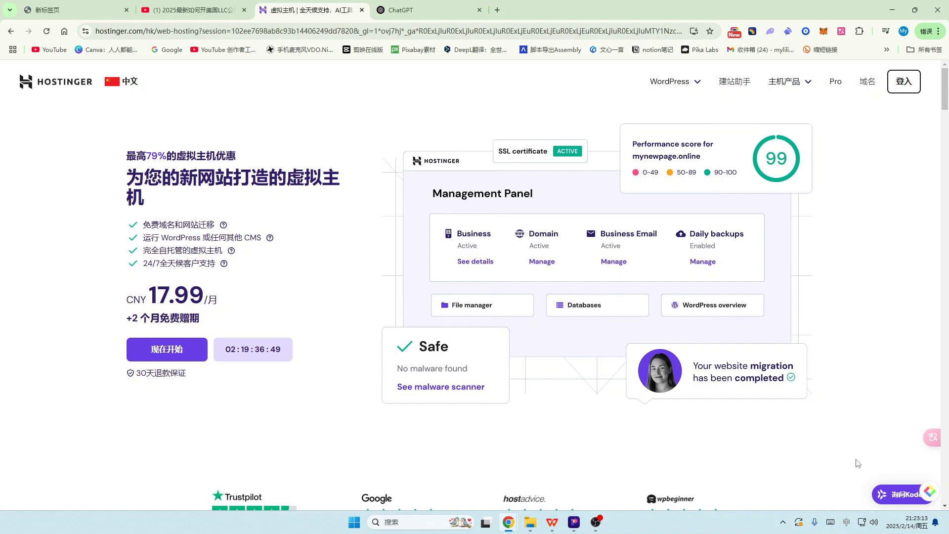
{"action": "left_click", "coordinate": [897, 502]}
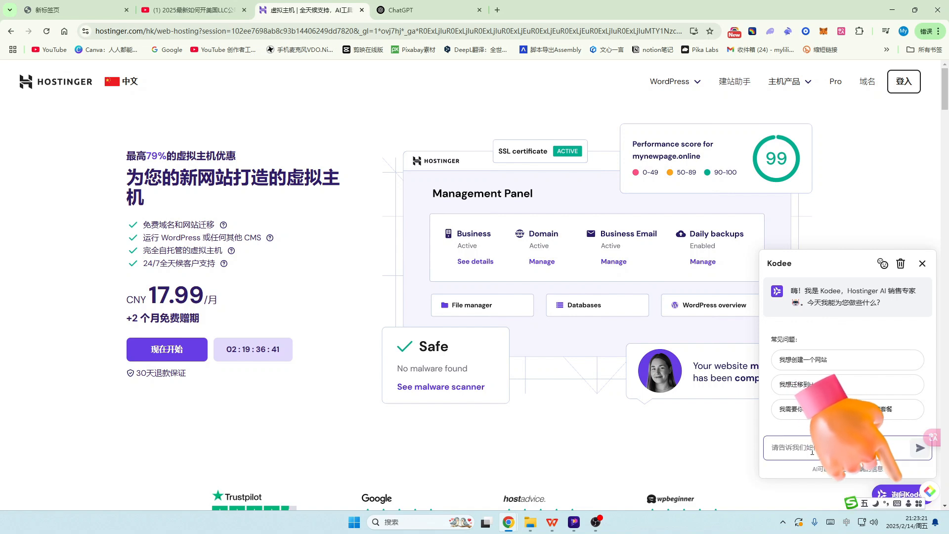
{"action": "left_click", "coordinate": [865, 455]}
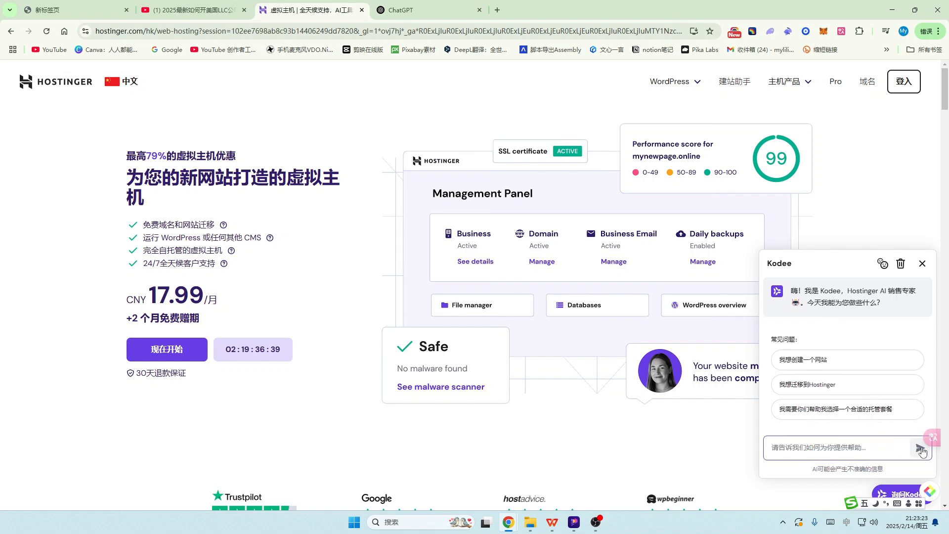
{"action": "left_click", "coordinate": [401, 280]}
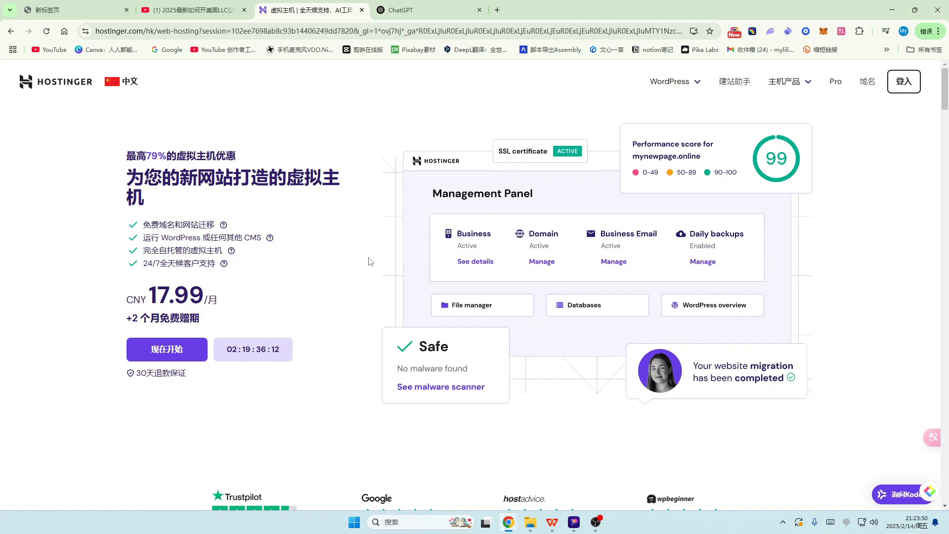
{"action": "scroll", "coordinate": [374, 262], "scroll_direction": "down", "scroll_amount": 2}
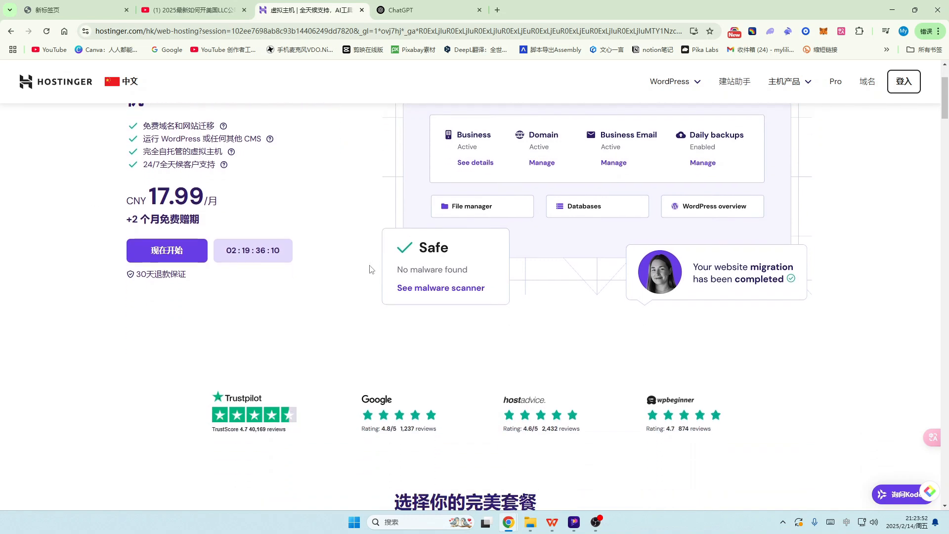
{"action": "scroll", "coordinate": [370, 270], "scroll_direction": "down", "scroll_amount": 5}
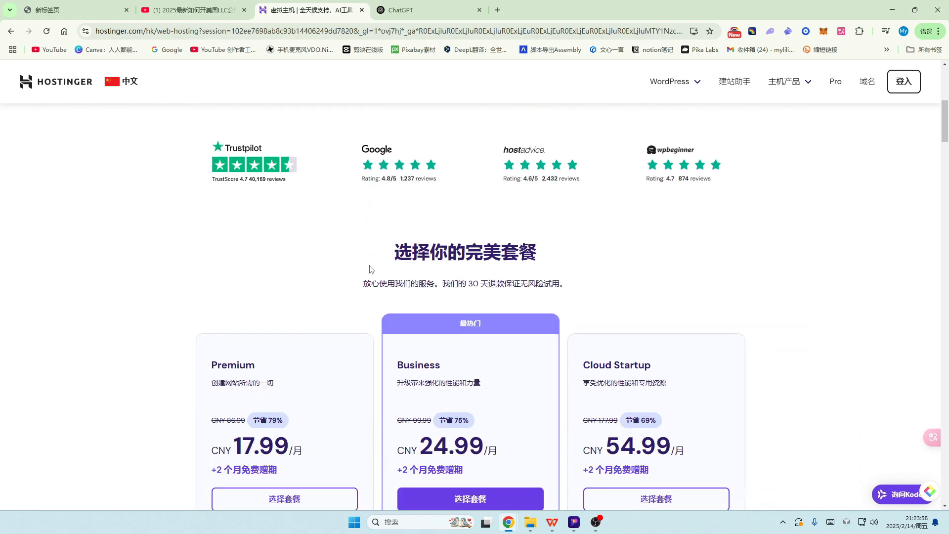
{"action": "scroll", "coordinate": [369, 269], "scroll_direction": "down", "scroll_amount": 3}
{"action": "scroll", "coordinate": [356, 282], "scroll_direction": "down", "scroll_amount": 1}
{"action": "scroll", "coordinate": [334, 291], "scroll_direction": "up", "scroll_amount": 2}
{"action": "scroll", "coordinate": [322, 279], "scroll_direction": "down", "scroll_amount": 1}
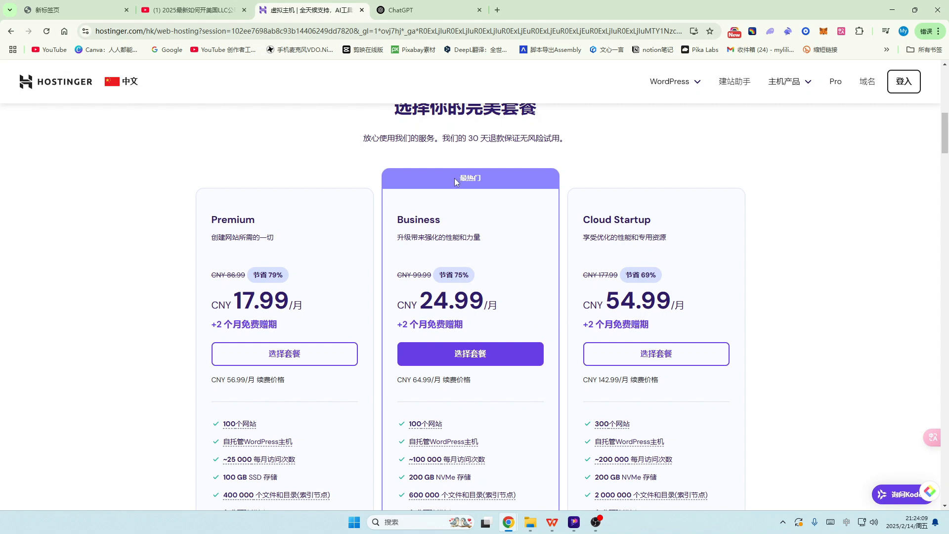
{"action": "left_click_drag", "start_coordinate": [443, 138], "coordinate": [562, 140]}
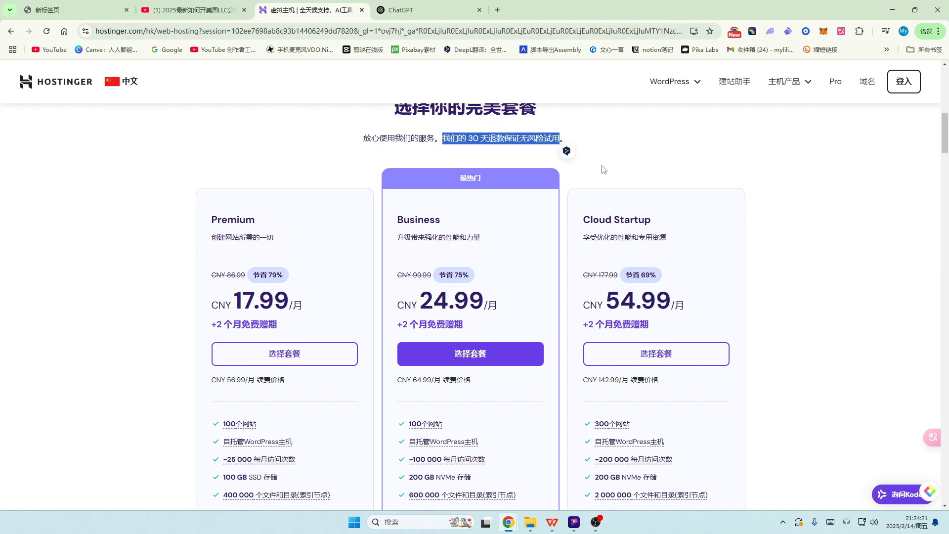
{"action": "scroll", "coordinate": [604, 170], "scroll_direction": "up", "scroll_amount": 1}
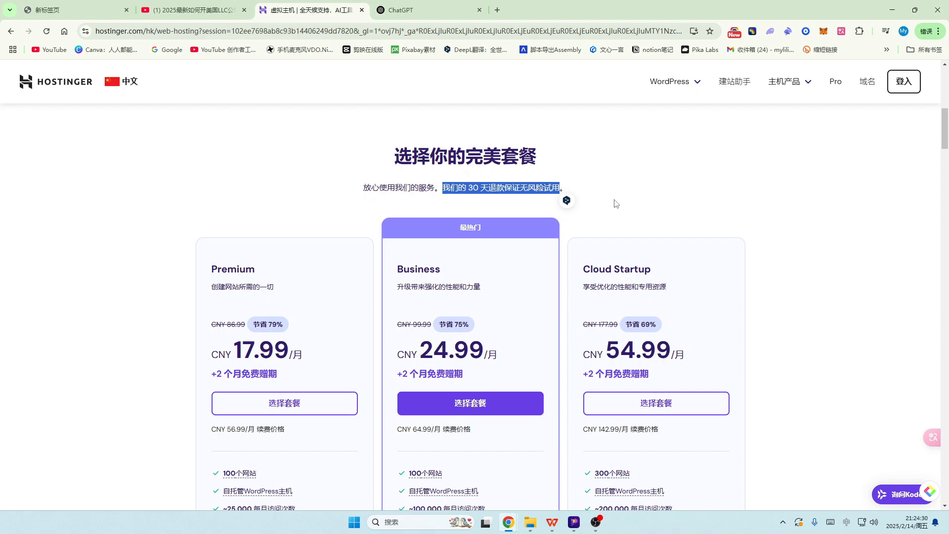
{"action": "scroll", "coordinate": [348, 238], "scroll_direction": "down", "scroll_amount": 3}
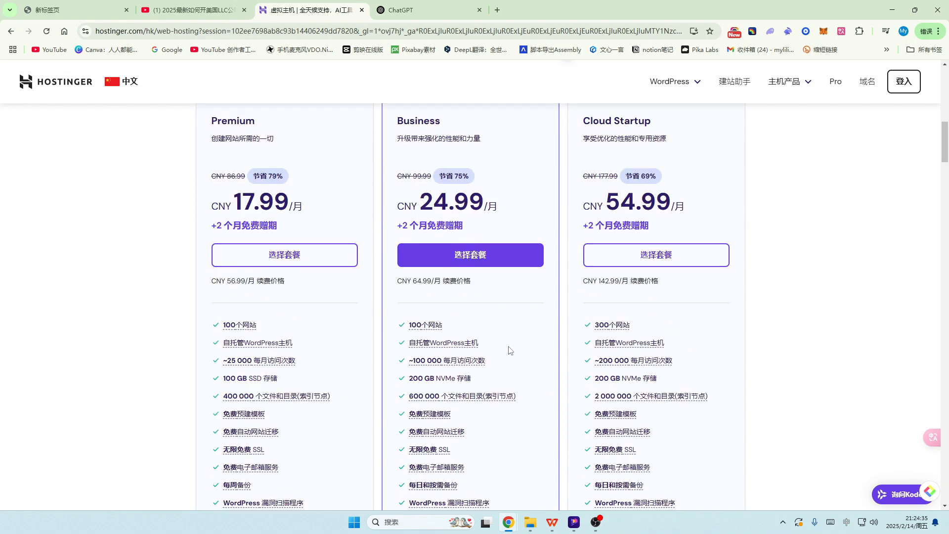
{"action": "scroll", "coordinate": [510, 350], "scroll_direction": "up", "scroll_amount": 2}
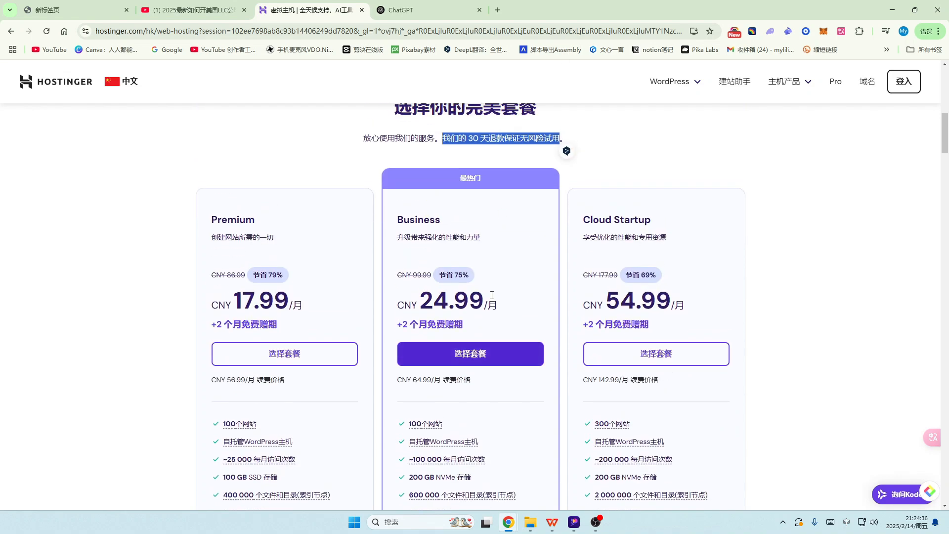
{"action": "scroll", "coordinate": [498, 243], "scroll_direction": "down", "scroll_amount": 2}
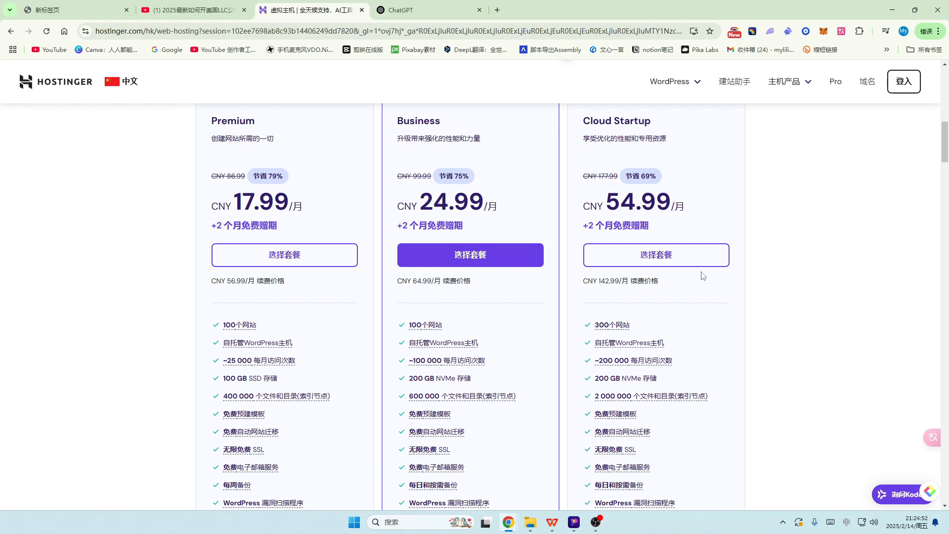
{"action": "scroll", "coordinate": [723, 294], "scroll_direction": "up", "scroll_amount": 1}
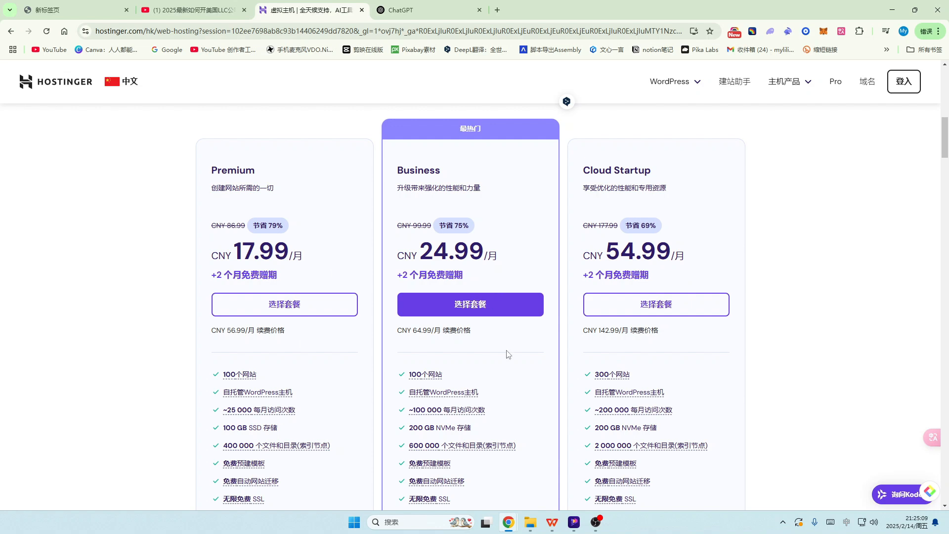
{"action": "scroll", "coordinate": [507, 354], "scroll_direction": "down", "scroll_amount": 5}
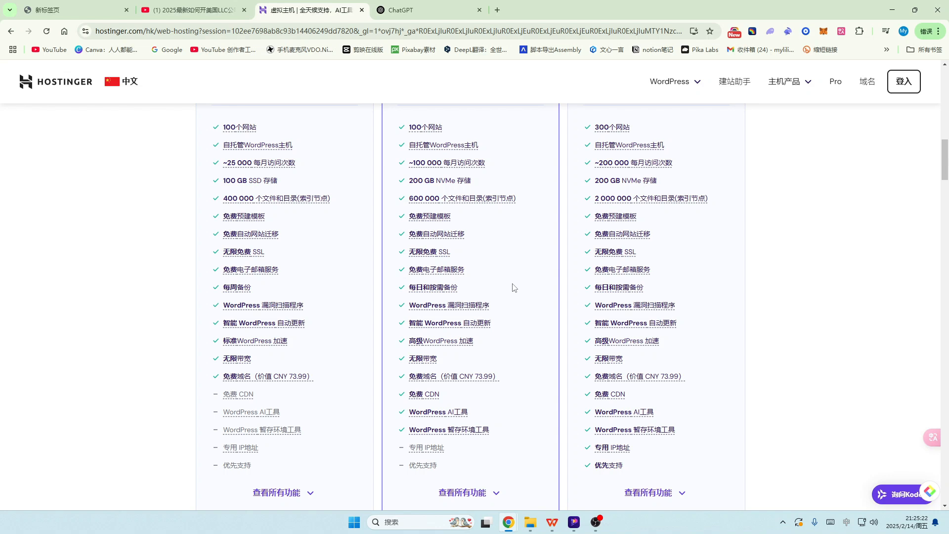
{"action": "scroll", "coordinate": [512, 288], "scroll_direction": "up", "scroll_amount": 3}
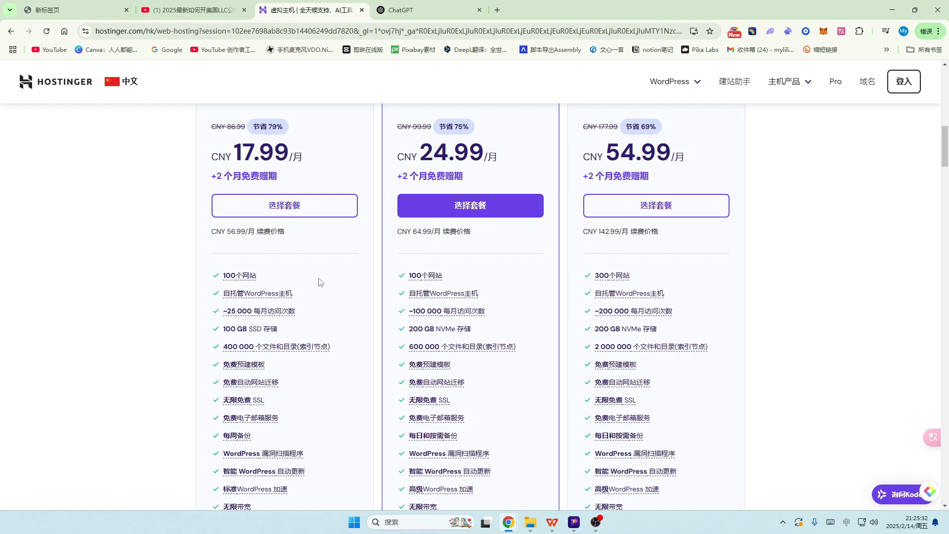
{"action": "scroll", "coordinate": [320, 290], "scroll_direction": "down", "scroll_amount": 1}
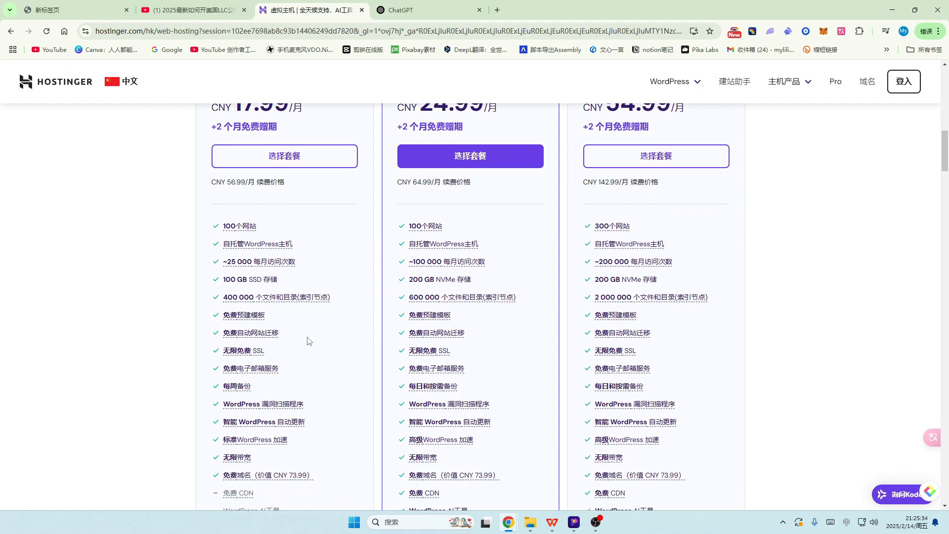
{"action": "scroll", "coordinate": [309, 341], "scroll_direction": "up", "scroll_amount": 2}
{"action": "scroll", "coordinate": [722, 249], "scroll_direction": "up", "scroll_amount": 4}
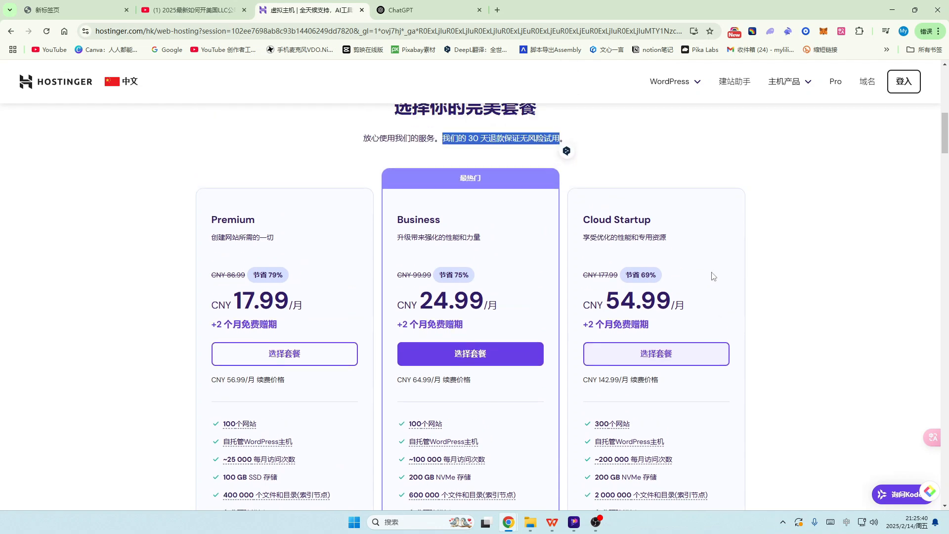
{"action": "scroll", "coordinate": [712, 275], "scroll_direction": "down", "scroll_amount": 2}
{"action": "scroll", "coordinate": [709, 280], "scroll_direction": "down", "scroll_amount": 3}
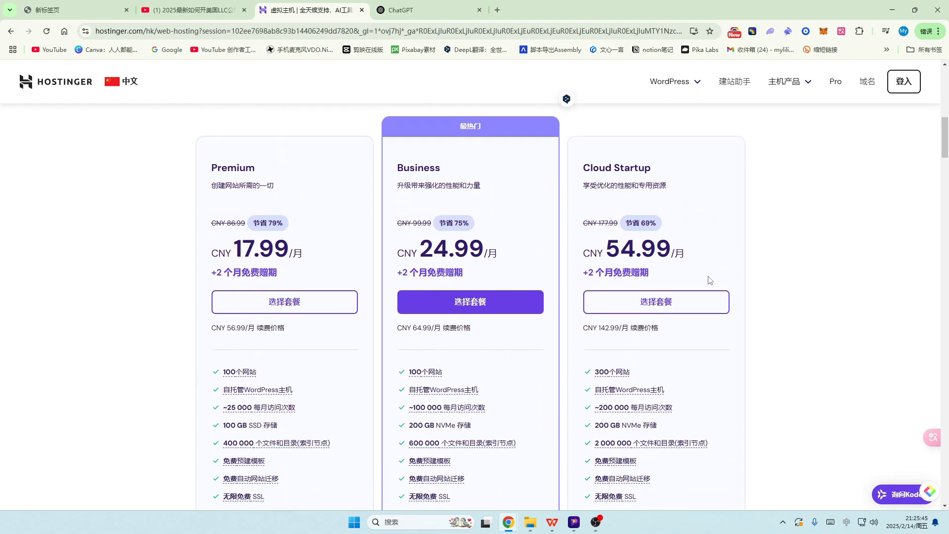
{"action": "scroll", "coordinate": [710, 262], "scroll_direction": "down", "scroll_amount": 2}
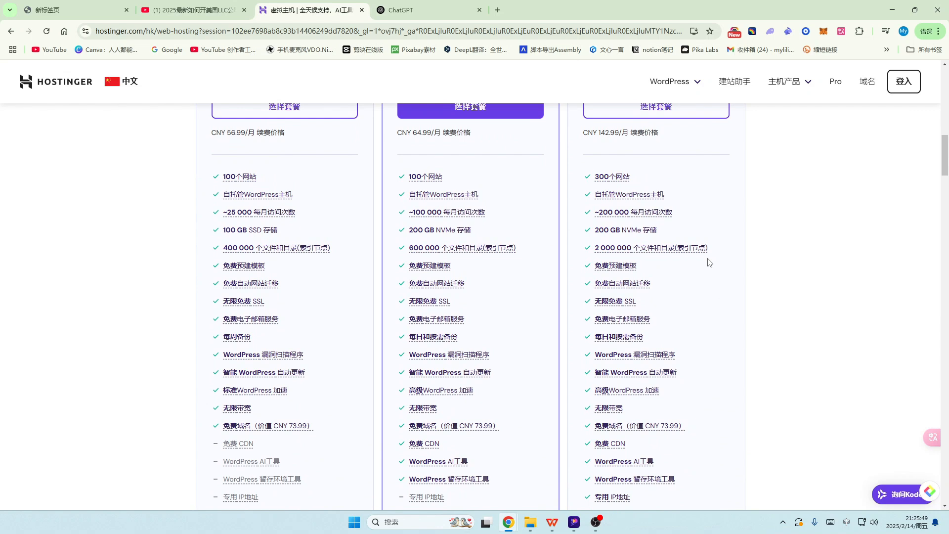
{"action": "scroll", "coordinate": [708, 262], "scroll_direction": "down", "scroll_amount": 3}
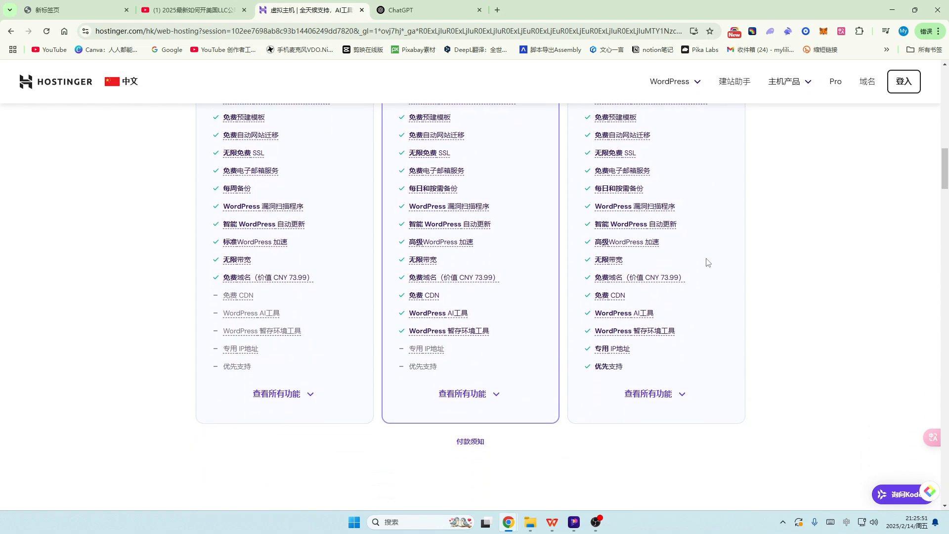
{"action": "mouse_move", "coordinate": [602, 351]}
{"action": "mouse_move", "coordinate": [427, 353]}
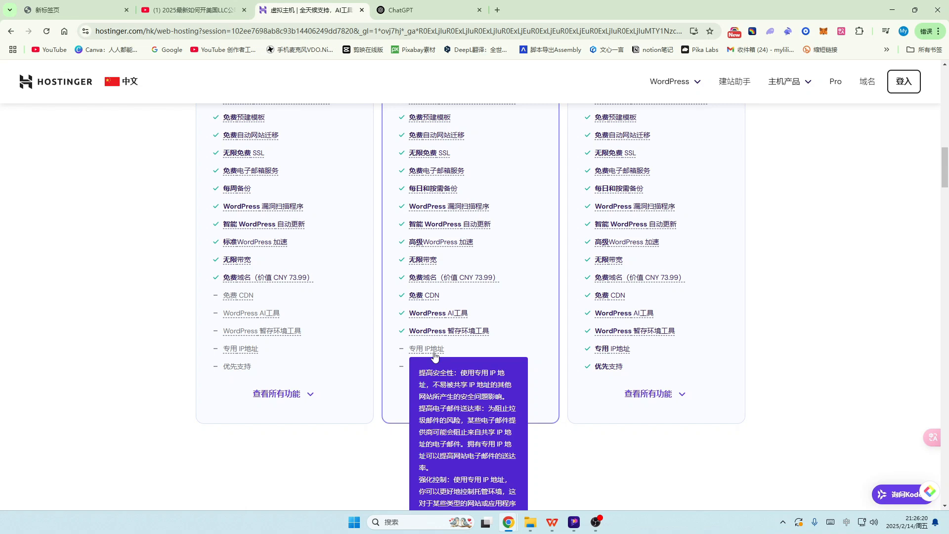
{"action": "scroll", "coordinate": [435, 356], "scroll_direction": "down", "scroll_amount": 1}
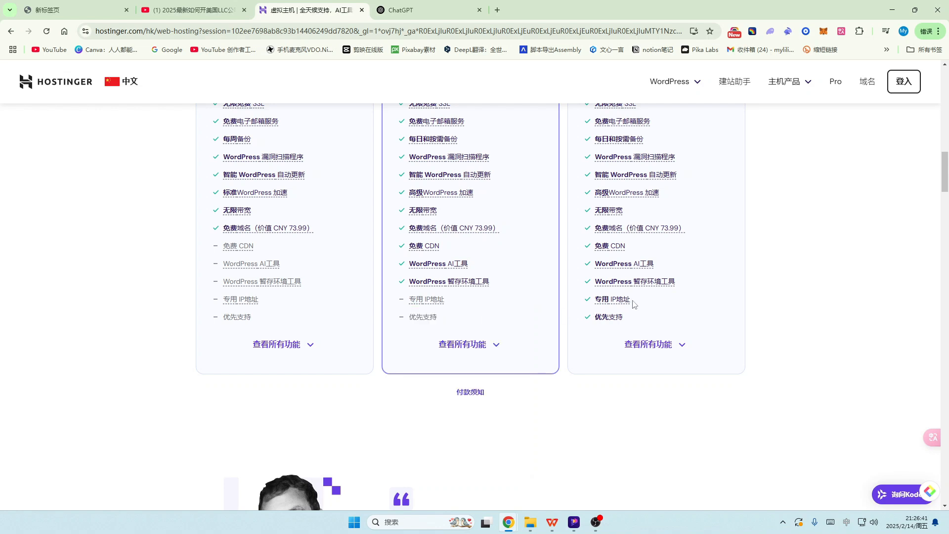
{"action": "mouse_move", "coordinate": [621, 300]}
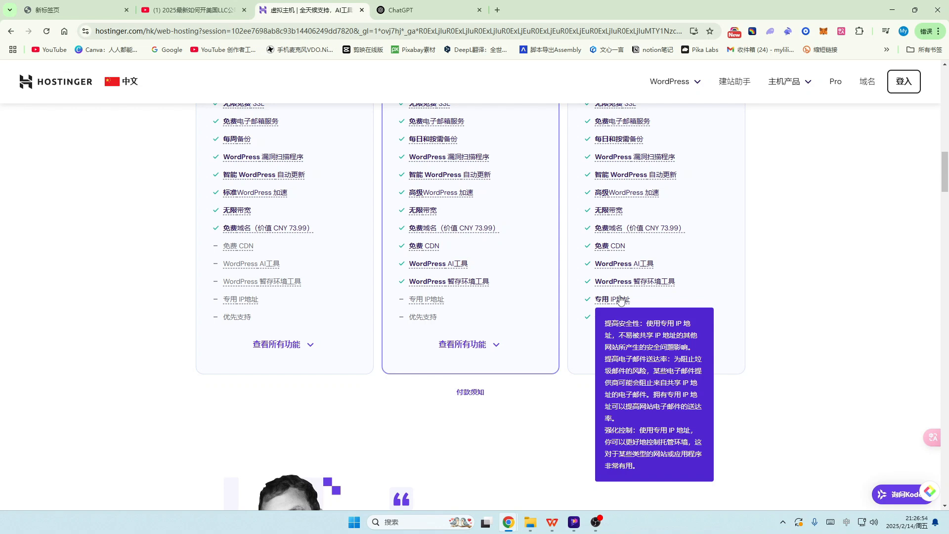
{"action": "scroll", "coordinate": [692, 277], "scroll_direction": "up", "scroll_amount": 7}
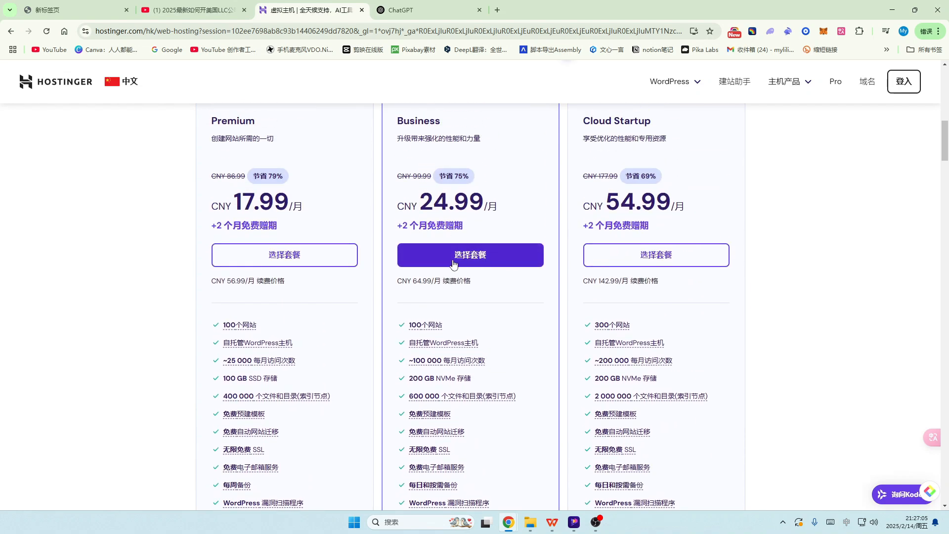
Step: Add the Business hosting plan to the cart and show its 周期 period options
{"action": "left_click", "coordinate": [487, 261]}
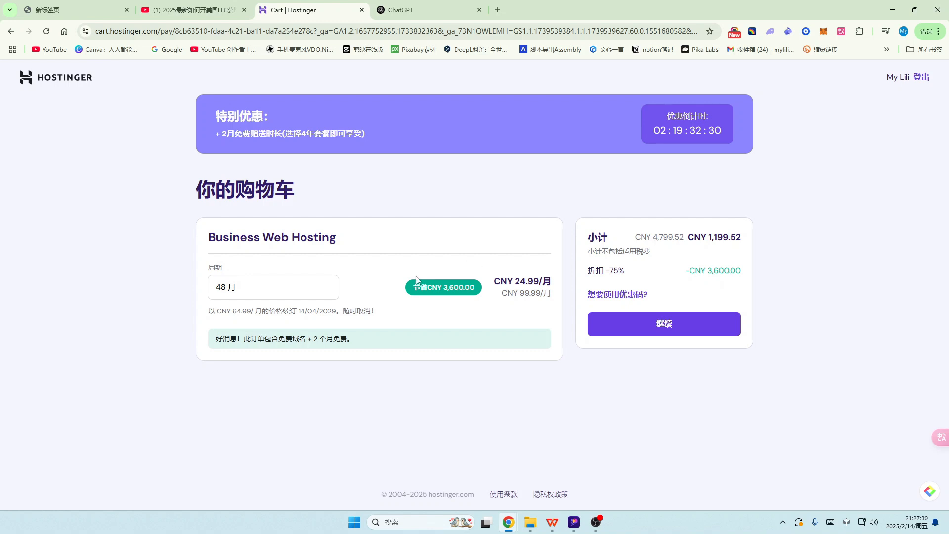
{"action": "left_click", "coordinate": [279, 288]}
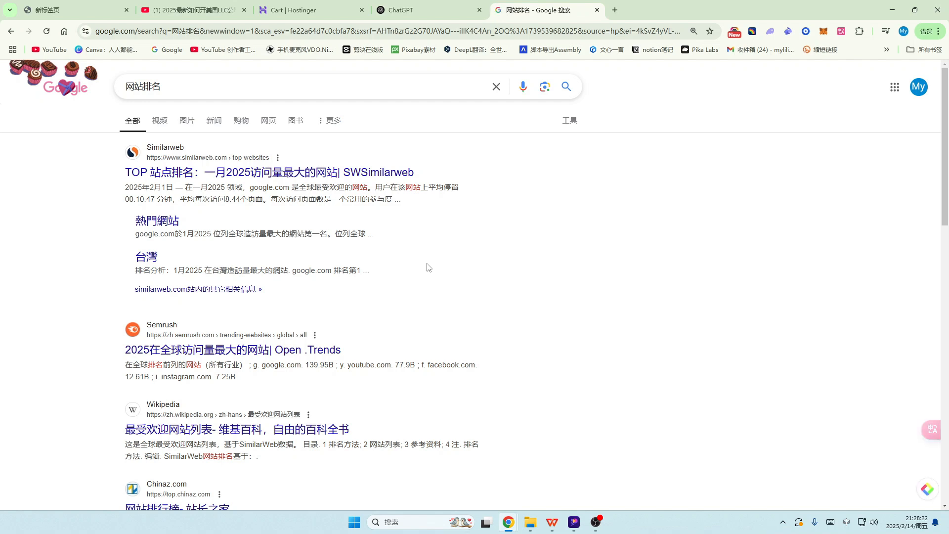
Step: Select and deselect the Similarweb result, then scroll the 网站排名 search results
{"action": "left_click_drag", "start_coordinate": [96, 170], "coordinate": [465, 201]}
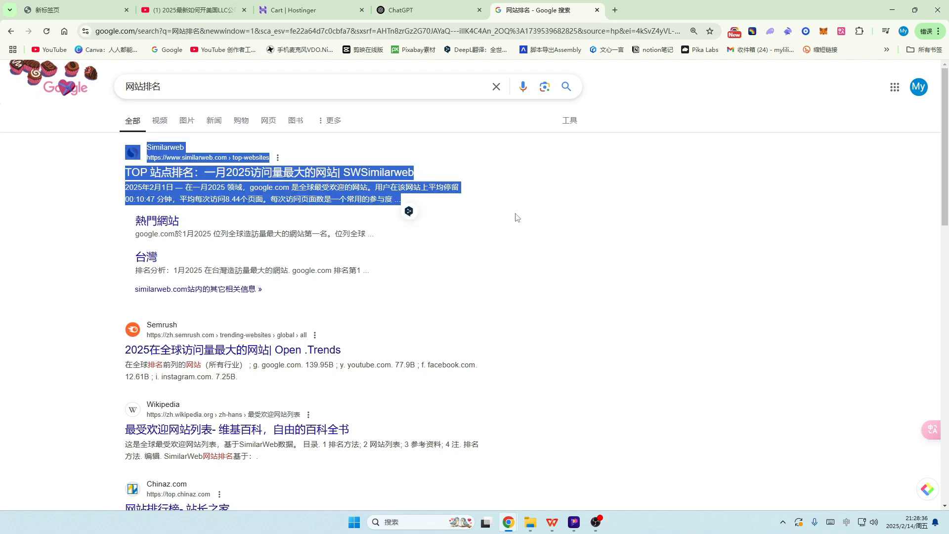
{"action": "left_click", "coordinate": [477, 261]}
{"action": "scroll", "coordinate": [441, 249], "scroll_direction": "down", "scroll_amount": 1}
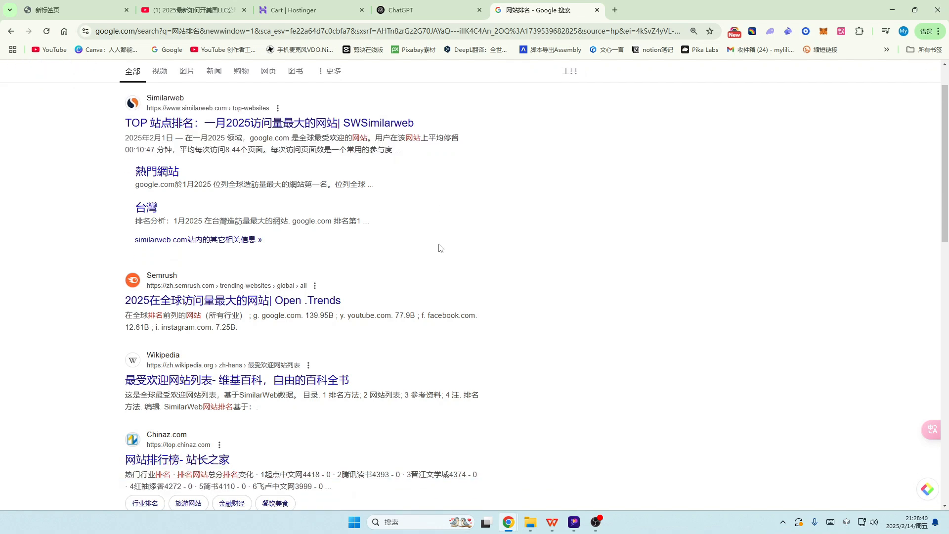
{"action": "scroll", "coordinate": [441, 249], "scroll_direction": "up", "scroll_amount": 1}
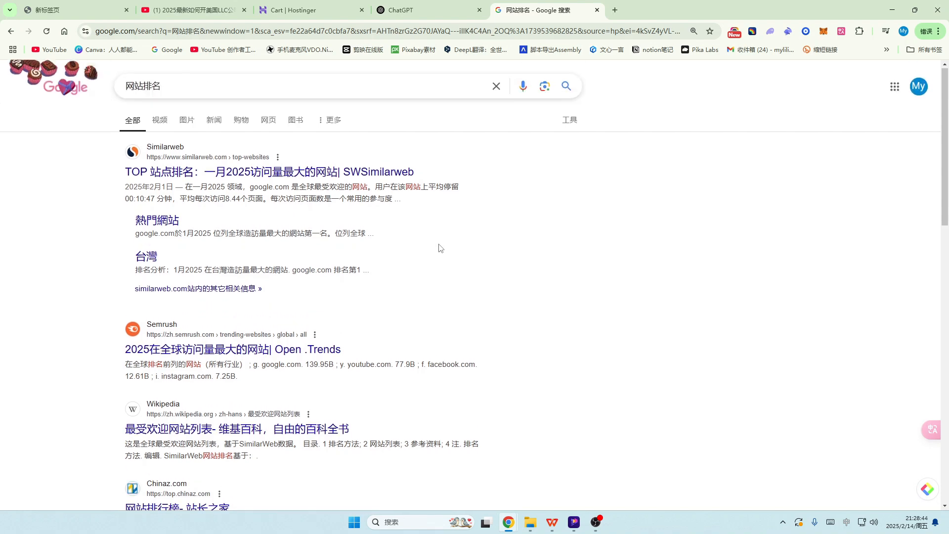
{"action": "scroll", "coordinate": [393, 315], "scroll_direction": "down", "scroll_amount": 3}
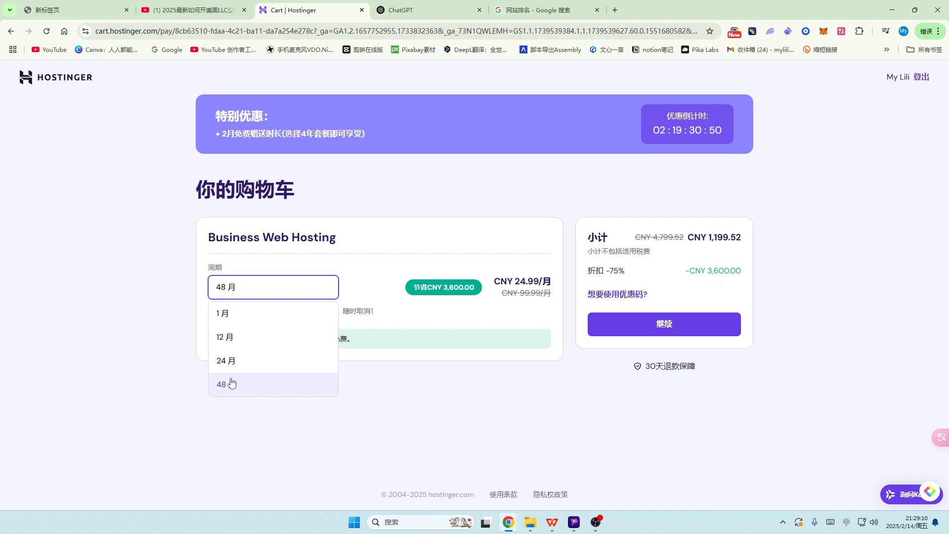
Step: Switch the cart period to 1 month and highlight its monthly and 99.99 renewal prices
{"action": "left_click", "coordinate": [227, 318]}
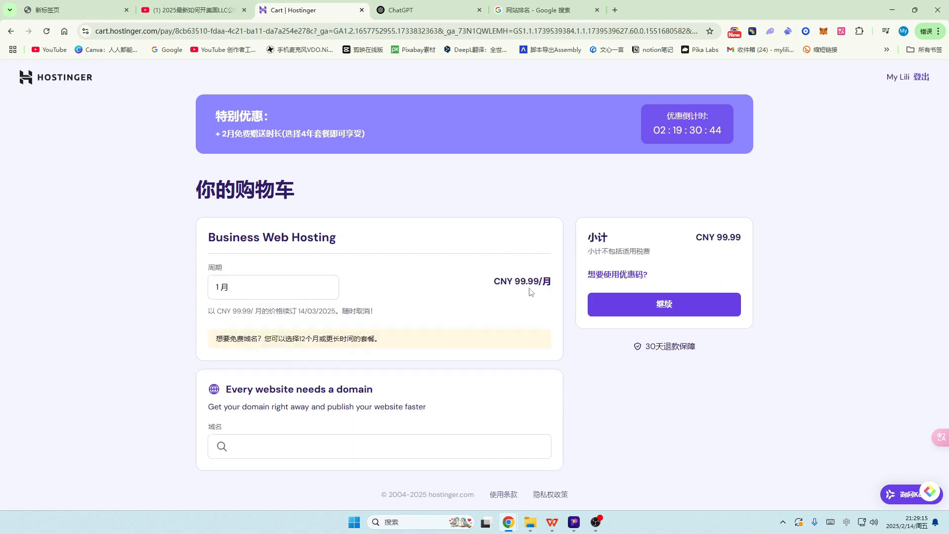
{"action": "left_click_drag", "start_coordinate": [518, 284], "coordinate": [526, 283]}
{"action": "left_click_drag", "start_coordinate": [233, 313], "coordinate": [250, 311]}
Step: Try the 24-month period, highlighting its prices, then settle on 48 months
{"action": "left_click", "coordinate": [249, 288]}
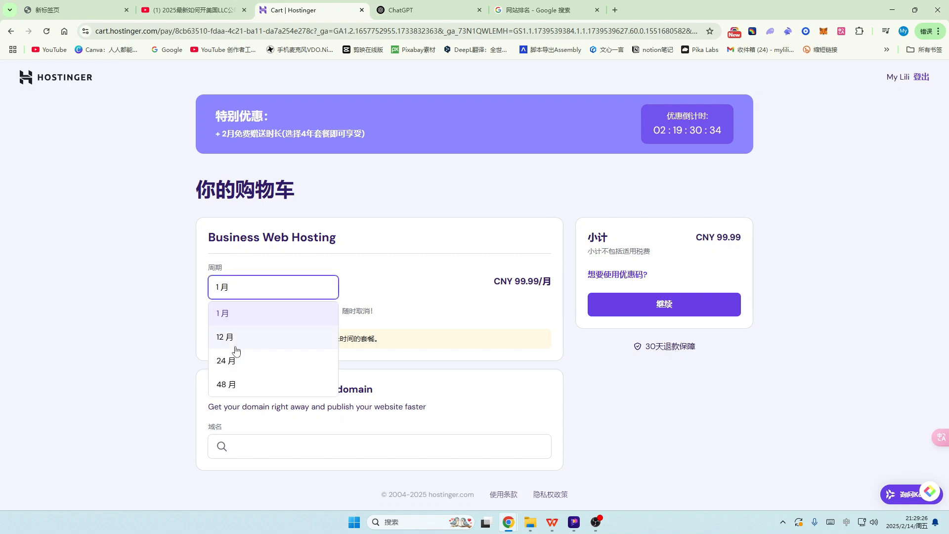
{"action": "left_click", "coordinate": [246, 367]}
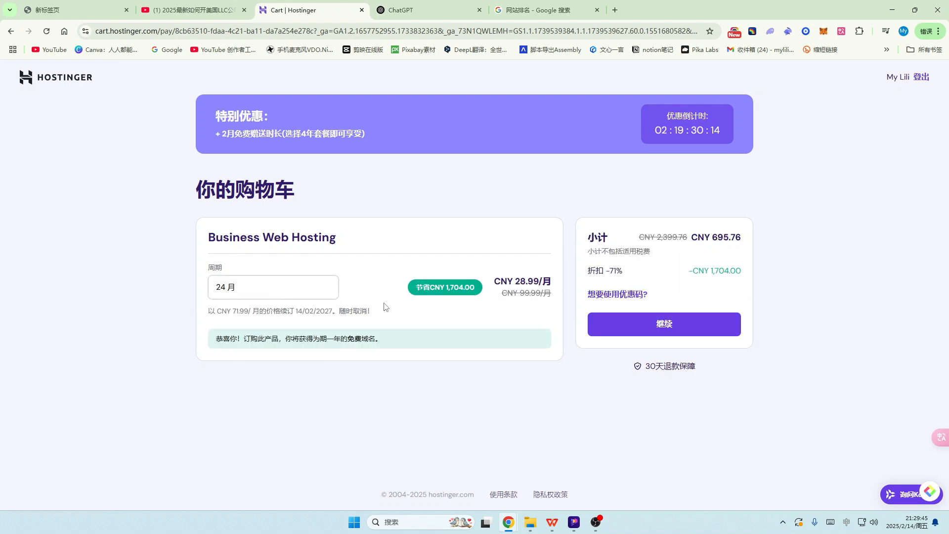
{"action": "left_click_drag", "start_coordinate": [516, 280], "coordinate": [526, 280]}
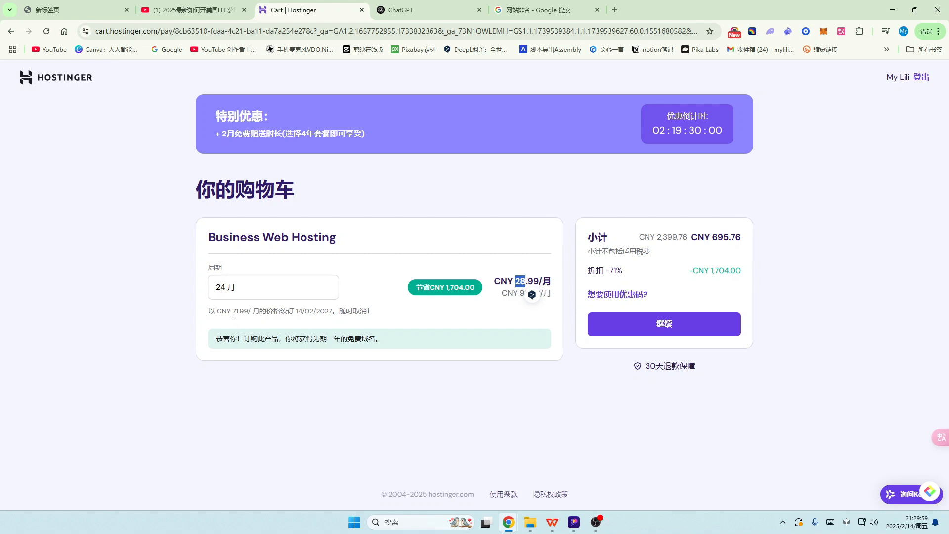
{"action": "left_click_drag", "start_coordinate": [231, 311], "coordinate": [243, 313]}
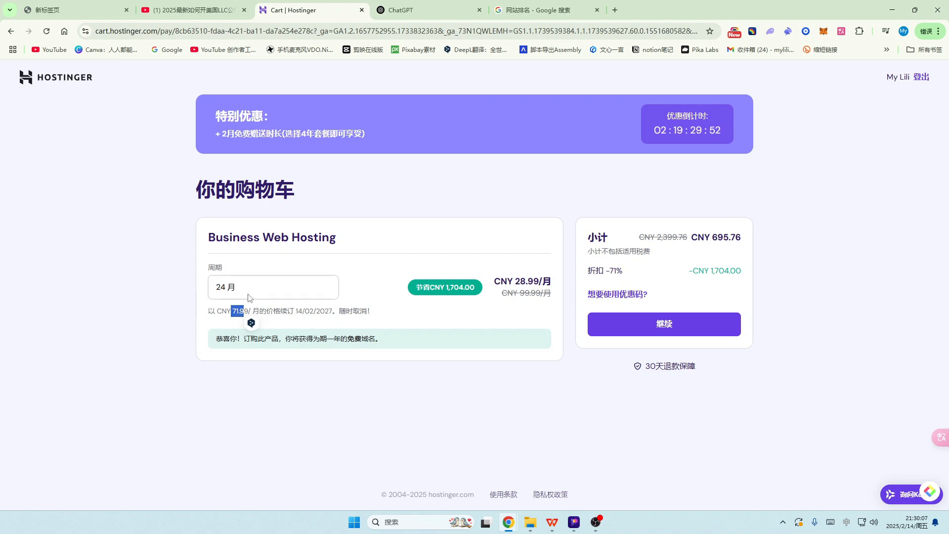
{"action": "left_click", "coordinate": [256, 285]}
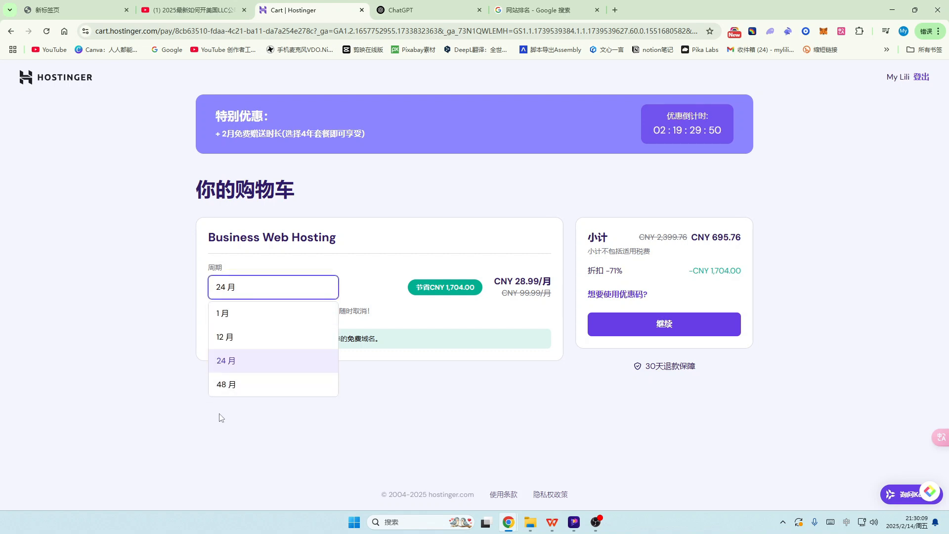
{"action": "left_click", "coordinate": [291, 397]}
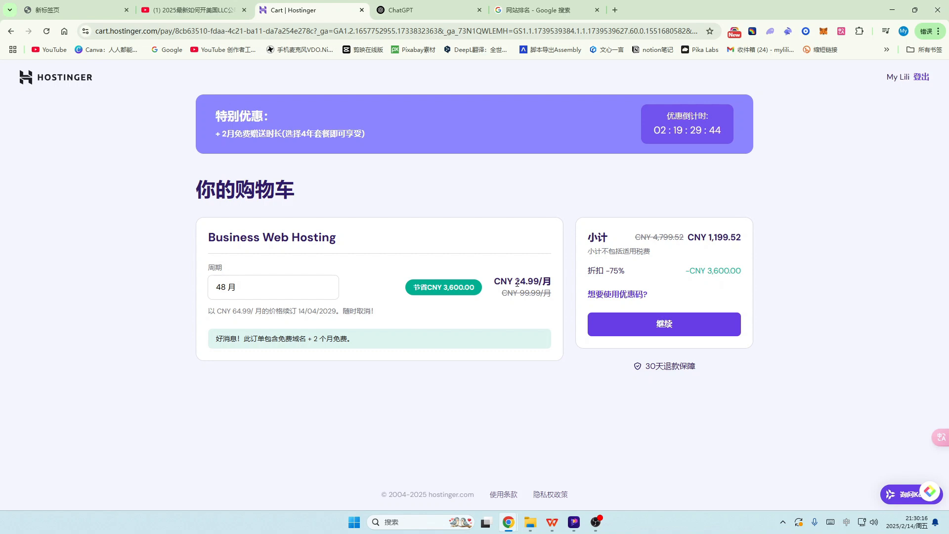
Step: Keep the 48-month period, highlighting the 24 monthly and 64.99 renewal prices and free domain note
{"action": "left_click_drag", "start_coordinate": [515, 283], "coordinate": [526, 281]}
{"action": "left_click_drag", "start_coordinate": [233, 311], "coordinate": [241, 312]}
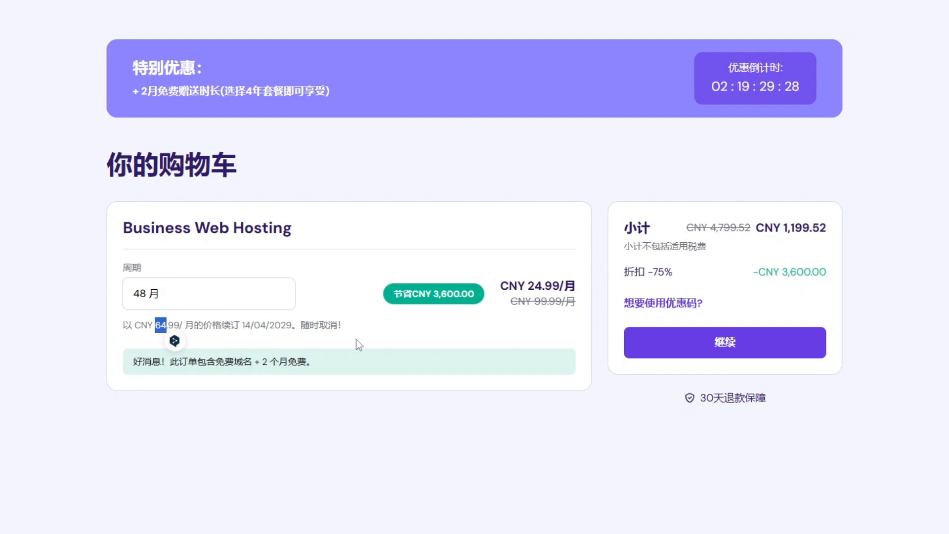
{"action": "left_click", "coordinate": [172, 293]}
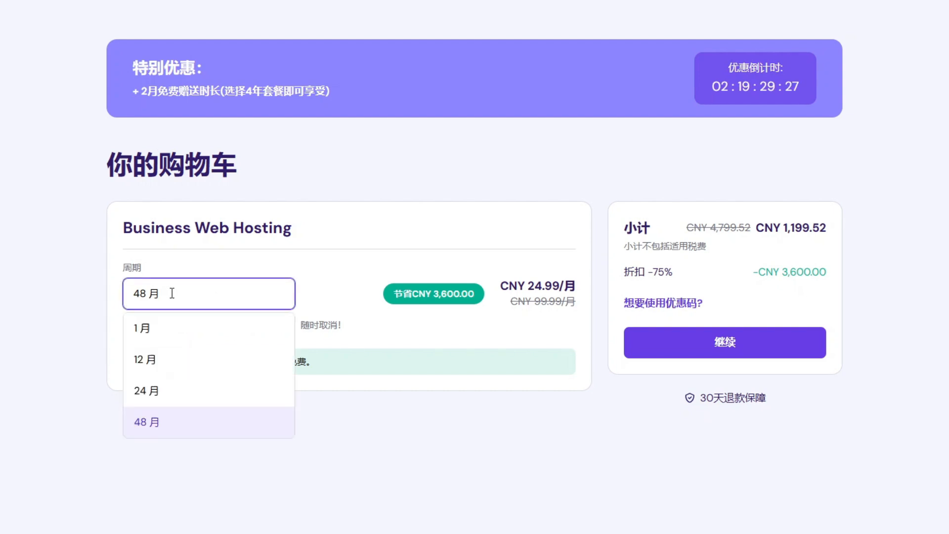
{"action": "left_click", "coordinate": [168, 425]}
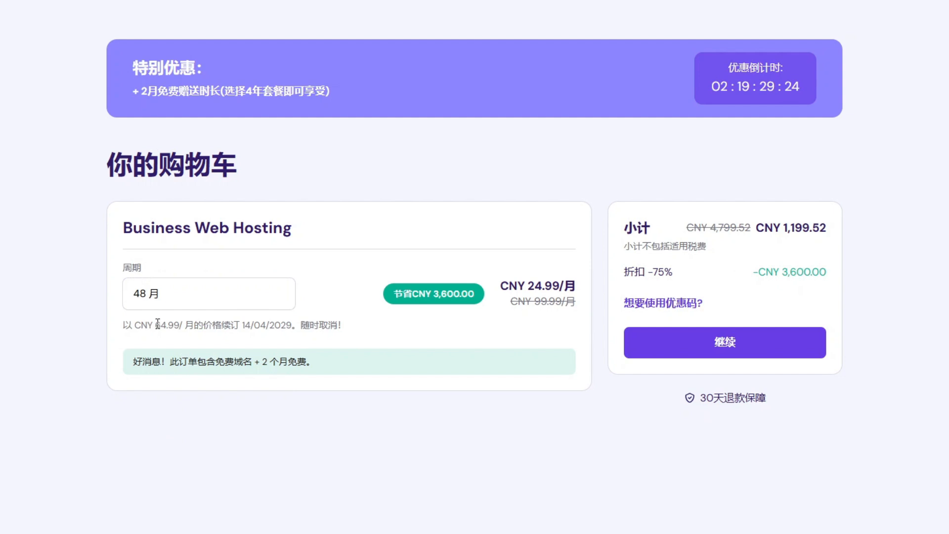
{"action": "left_click_drag", "start_coordinate": [155, 325], "coordinate": [183, 325]}
{"action": "left_click", "coordinate": [219, 362]}
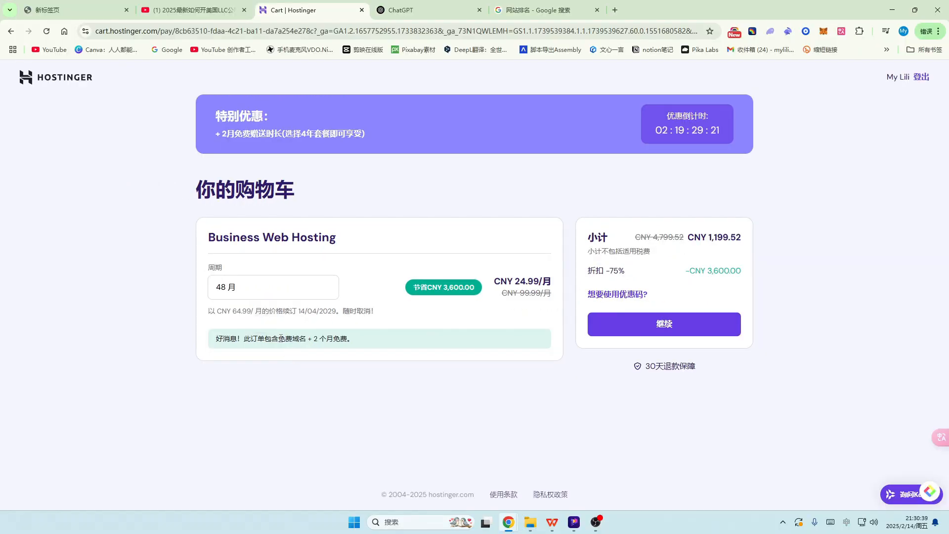
{"action": "left_click_drag", "start_coordinate": [279, 338], "coordinate": [348, 338]}
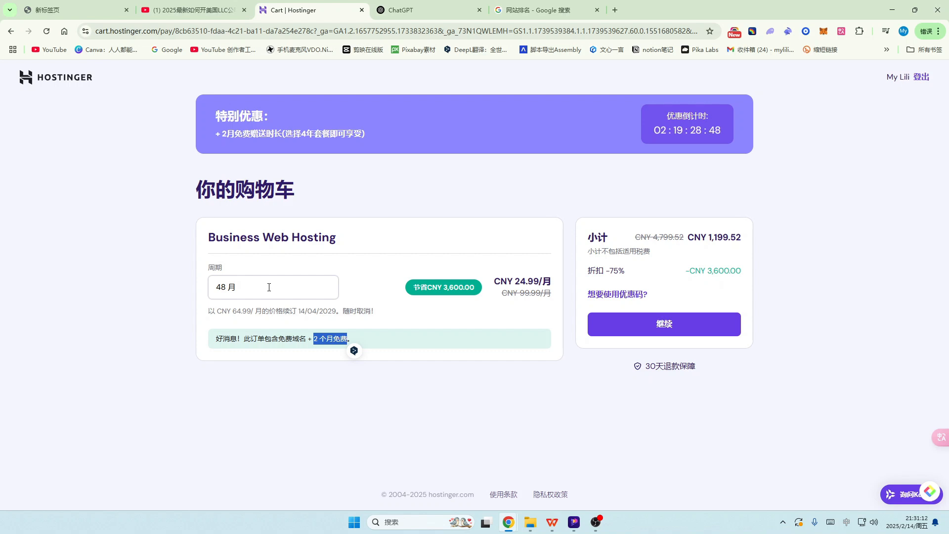
Step: Leave the period at 48 months and proceed from the cart to checkout
{"action": "left_click", "coordinate": [265, 288]}
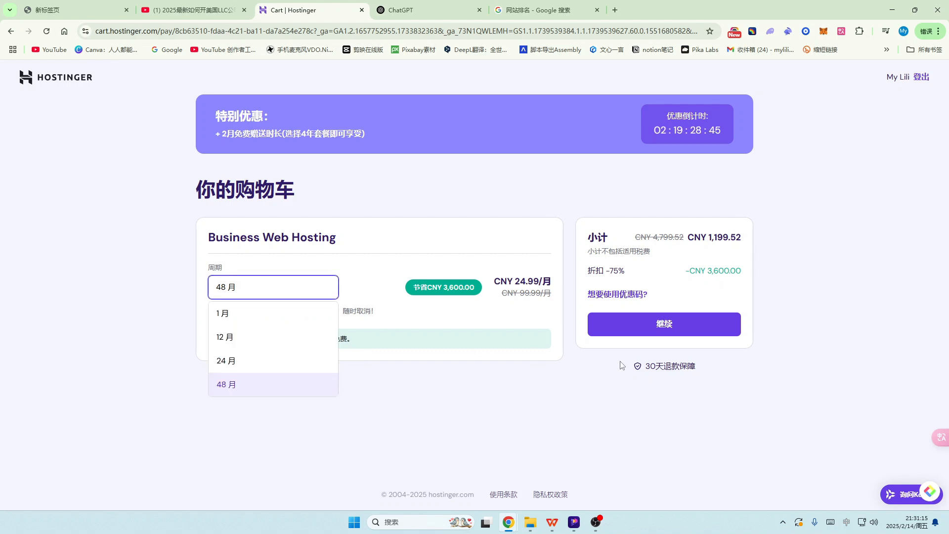
{"action": "left_click", "coordinate": [675, 329]}
{"action": "left_click", "coordinate": [675, 329]}
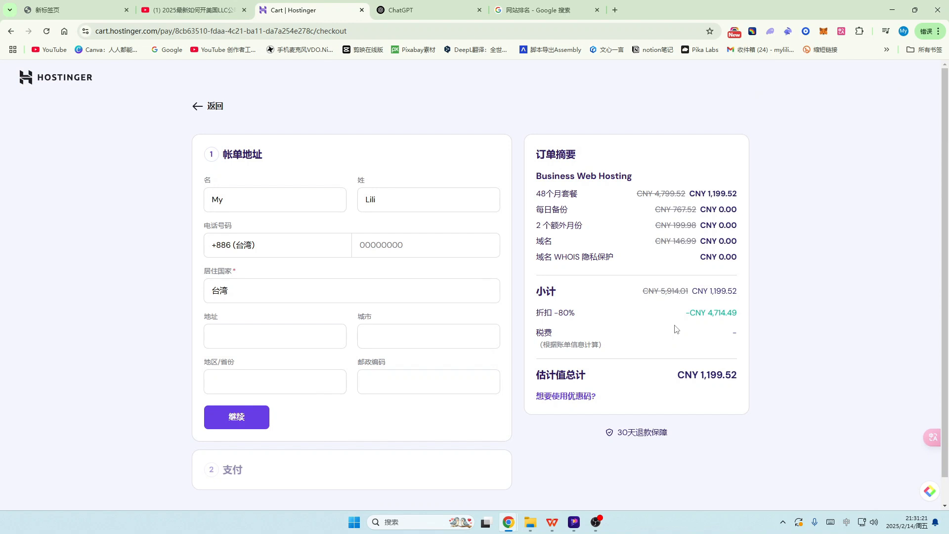
Step: Review the 帐单地址 billing address form and continue to the 支付 payment section
{"action": "left_click_drag", "start_coordinate": [618, 432], "coordinate": [675, 440]}
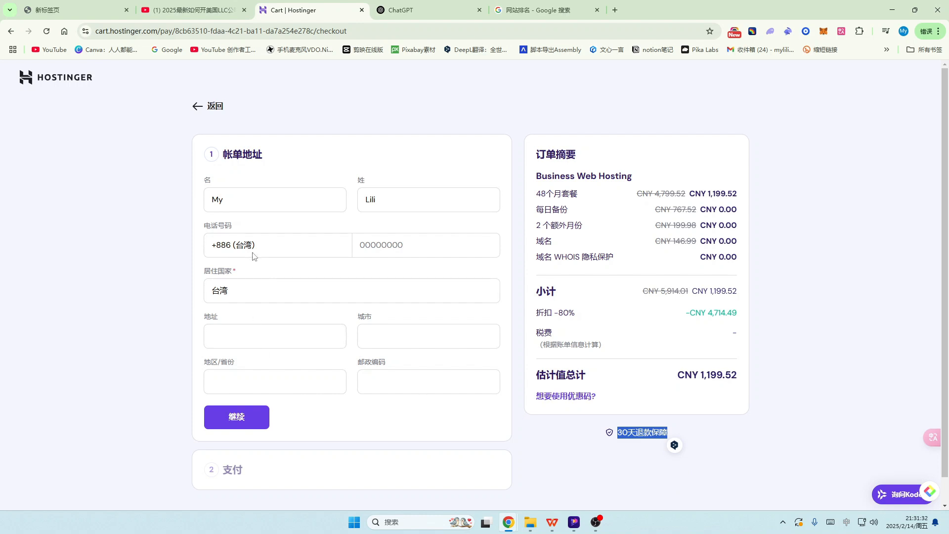
{"action": "scroll", "coordinate": [338, 235], "scroll_direction": "down", "scroll_amount": 1}
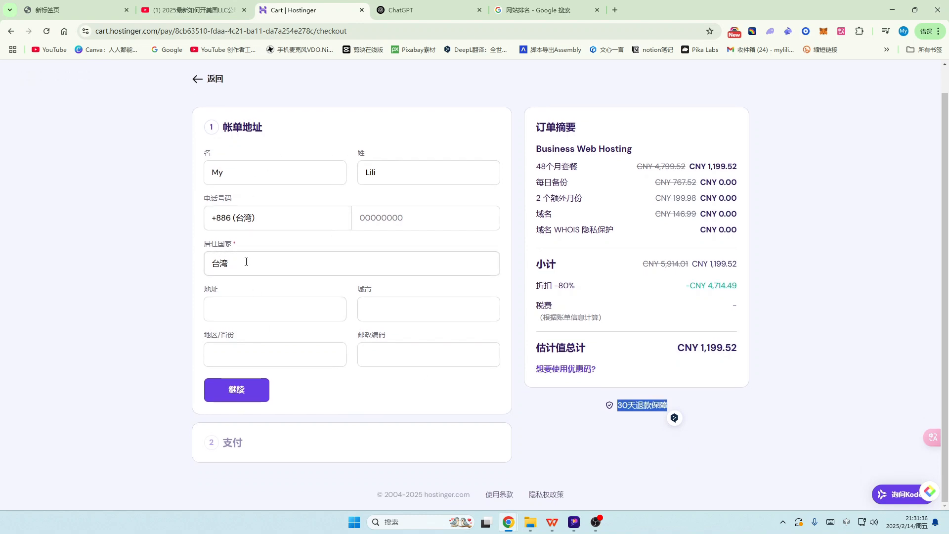
{"action": "left_click", "coordinate": [239, 391]}
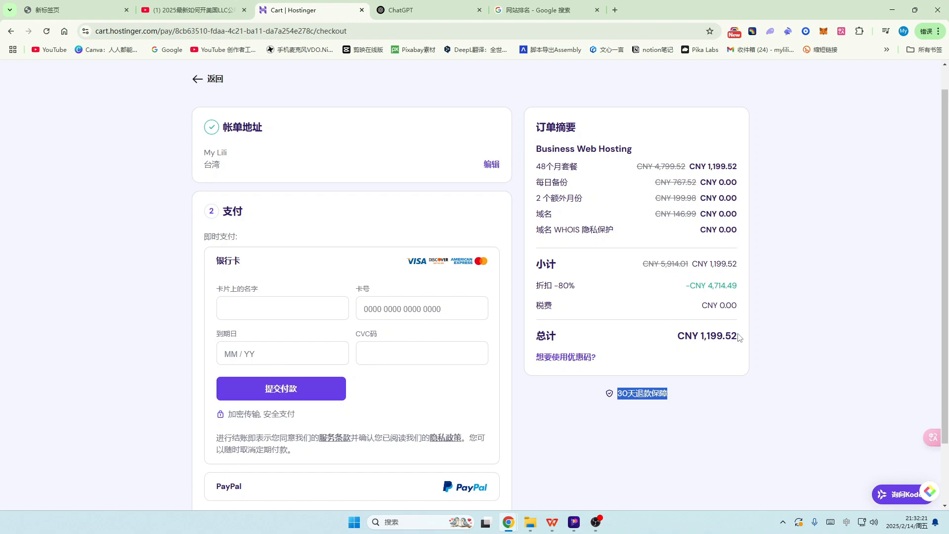
{"action": "scroll", "coordinate": [312, 333], "scroll_direction": "down", "scroll_amount": 2}
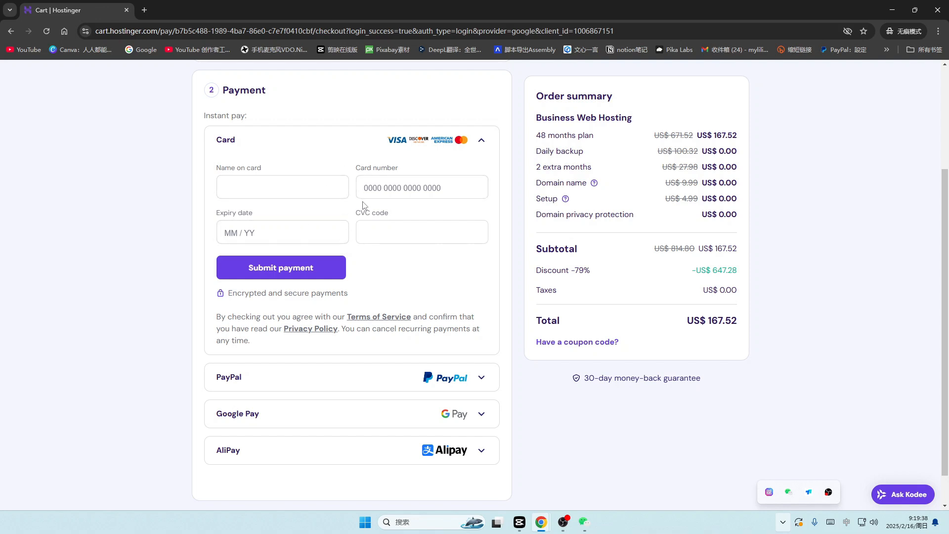
Step: Choose AliPay as the payment method and submit the US$ 167.52 payment
{"action": "scroll", "coordinate": [368, 218], "scroll_direction": "down", "scroll_amount": 1}
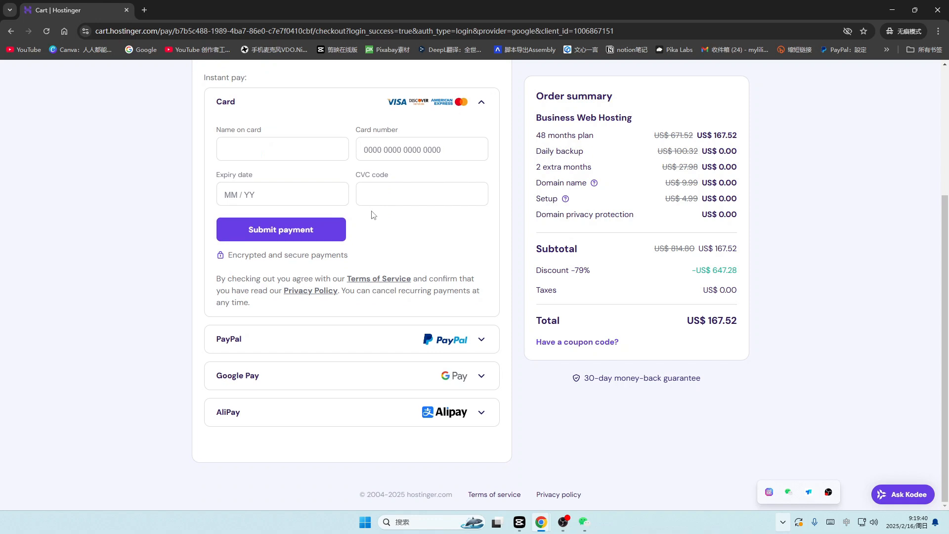
{"action": "scroll", "coordinate": [299, 187], "scroll_direction": "up", "scroll_amount": 2}
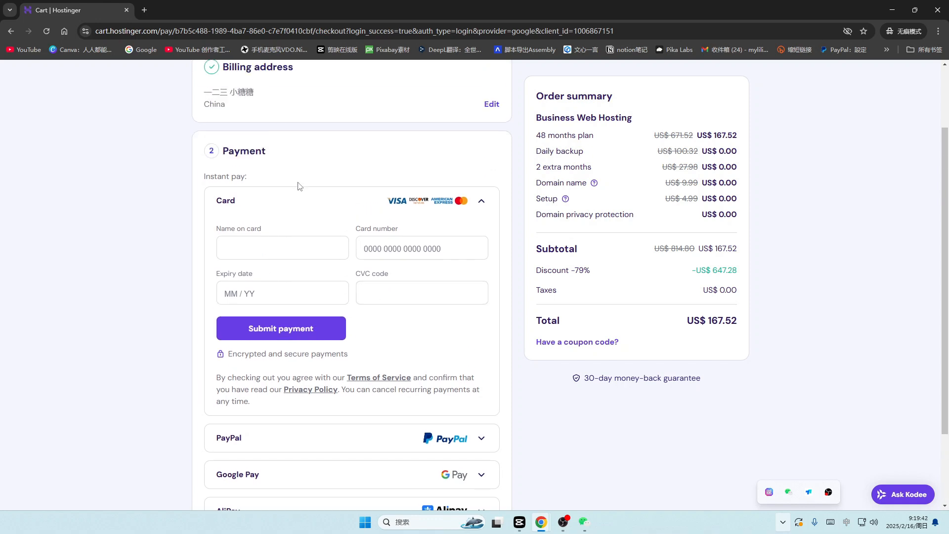
{"action": "scroll", "coordinate": [300, 187], "scroll_direction": "down", "scroll_amount": 1}
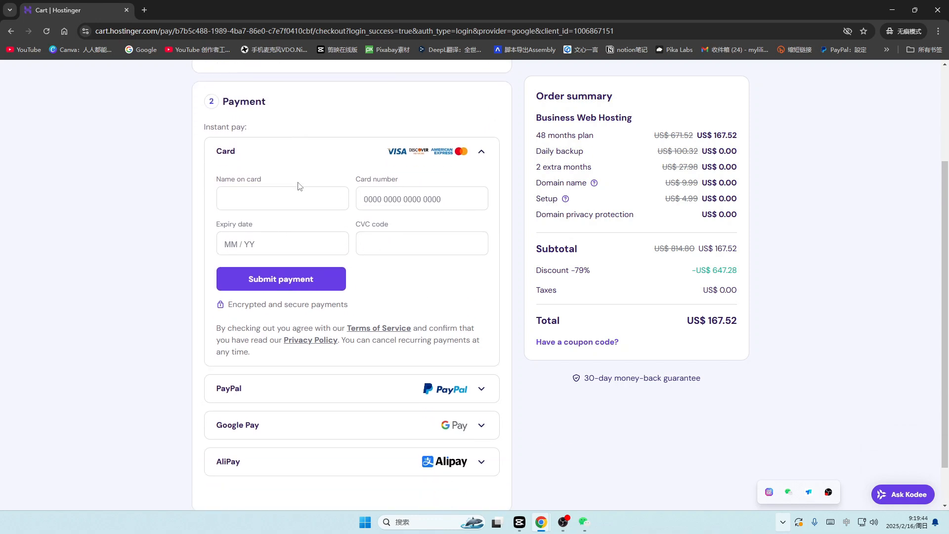
{"action": "scroll", "coordinate": [336, 254], "scroll_direction": "down", "scroll_amount": 1}
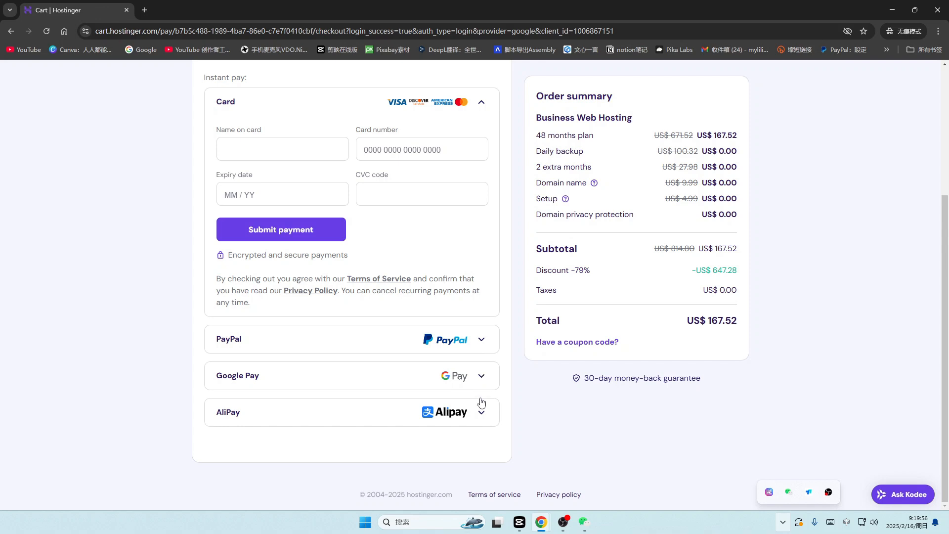
{"action": "left_click", "coordinate": [481, 414]}
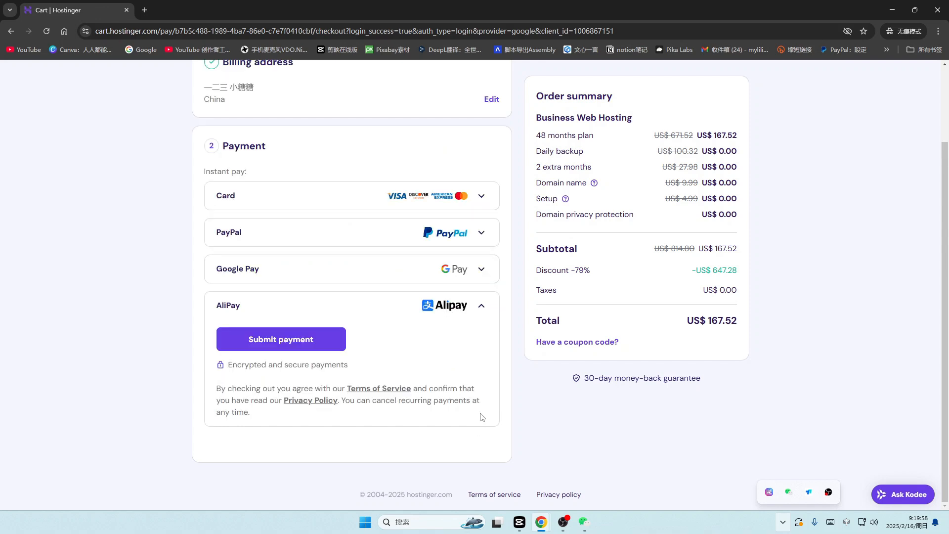
{"action": "left_click", "coordinate": [396, 307]}
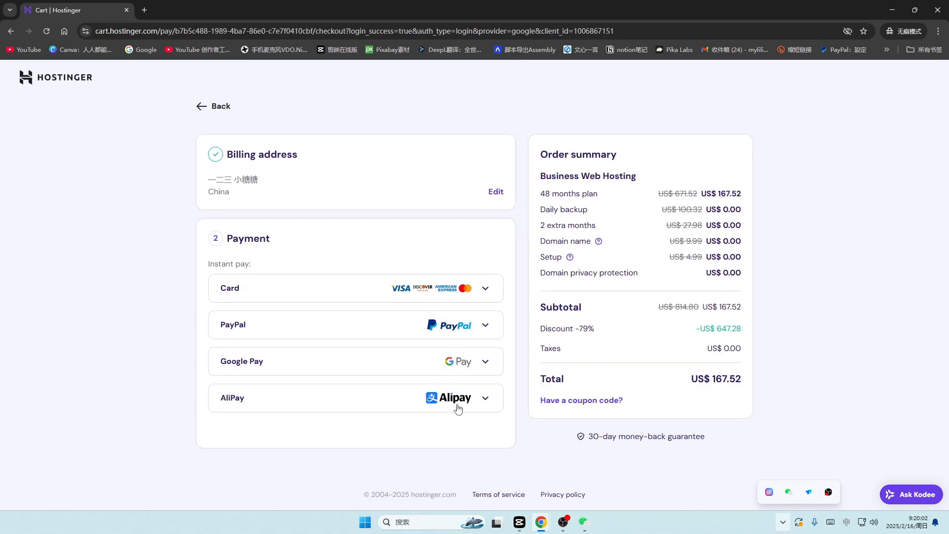
{"action": "left_click", "coordinate": [485, 400]}
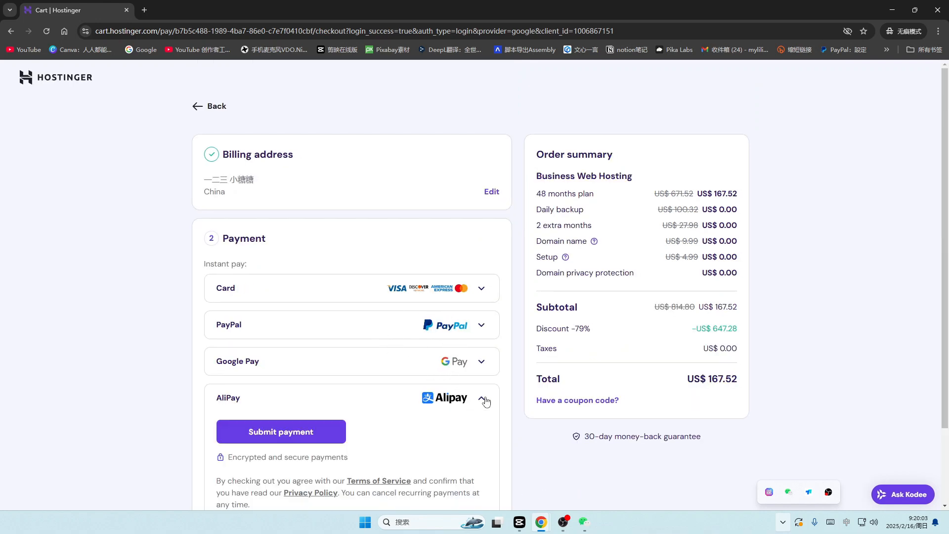
{"action": "left_click", "coordinate": [296, 433]}
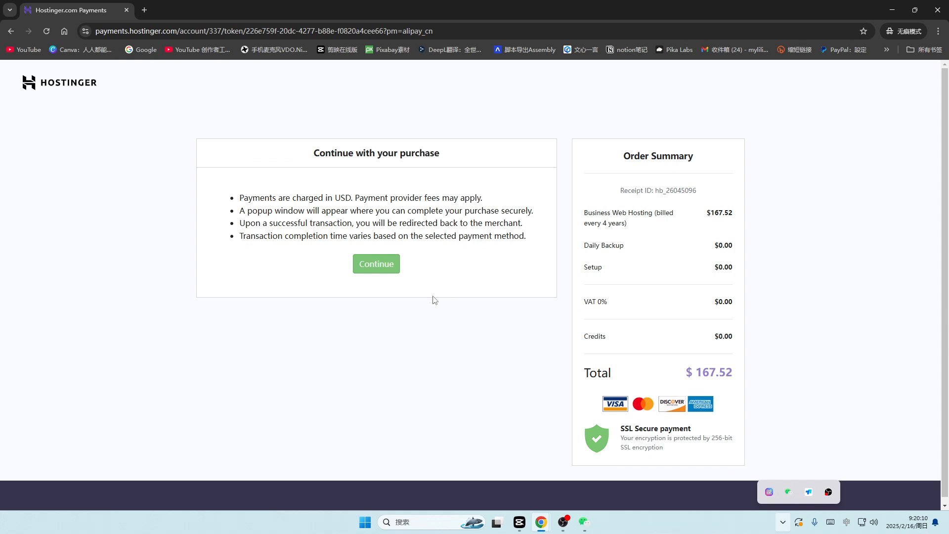
Step: Continue to the Alipay+ QR checkout and highlight the USD 167.52 order total
{"action": "left_click", "coordinate": [371, 265]}
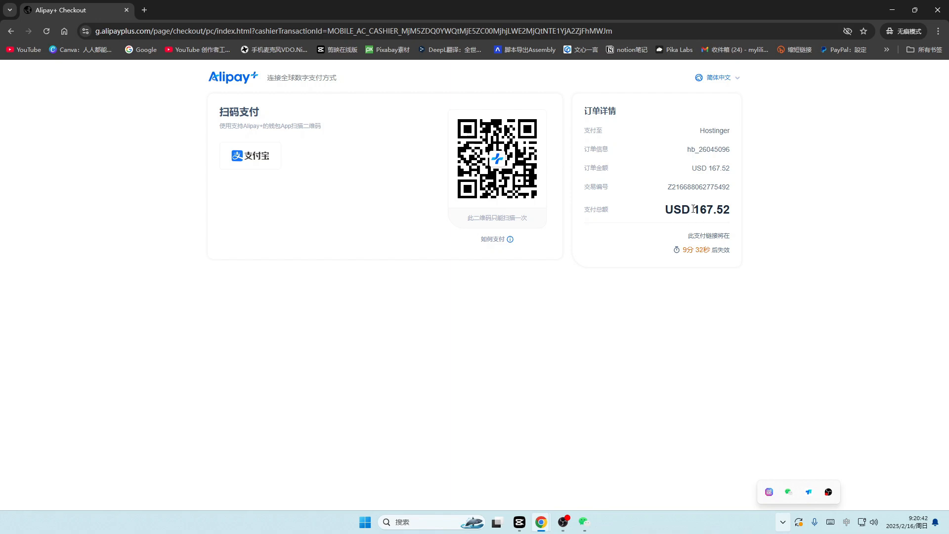
{"action": "left_click_drag", "start_coordinate": [694, 208], "coordinate": [713, 209]}
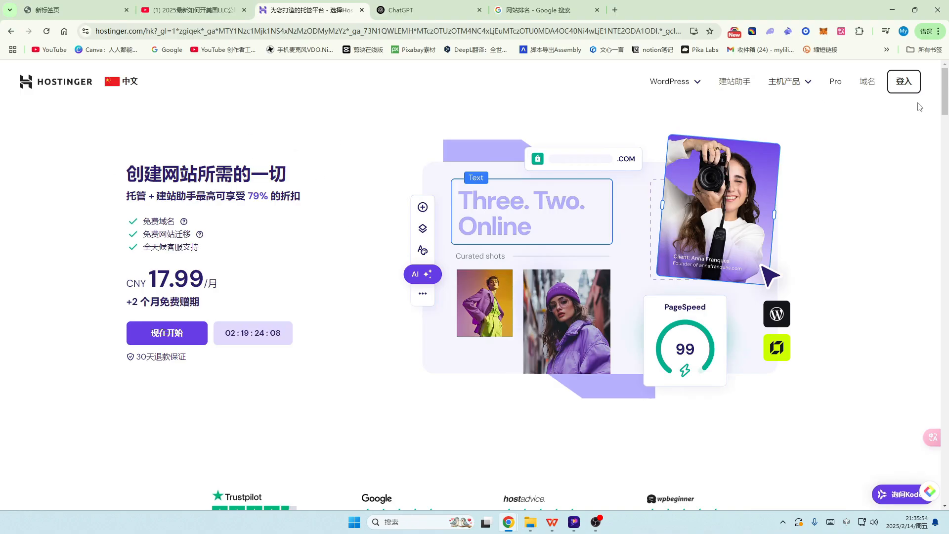
Step: Log in to hPanel and open 网站 > 网站列表 to review the existing websites
{"action": "left_click", "coordinate": [910, 86]}
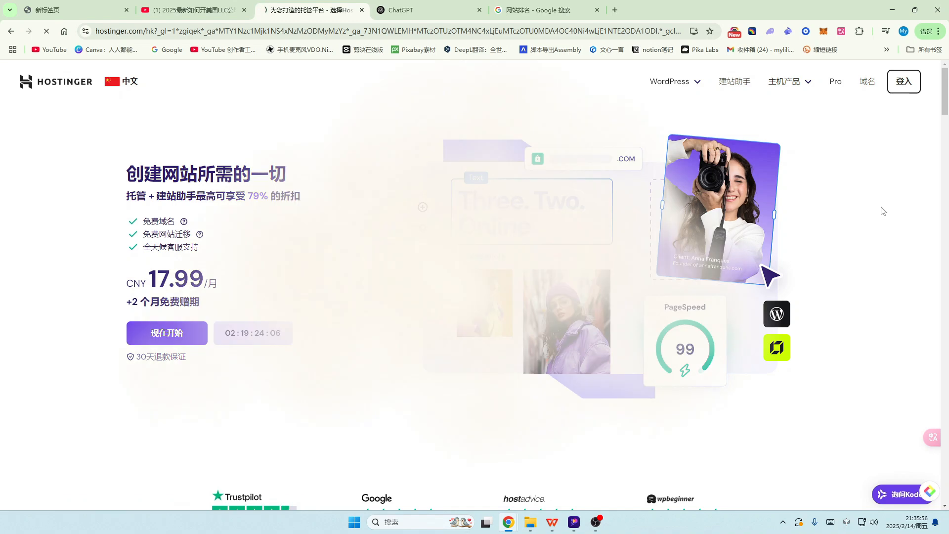
{"action": "left_click", "coordinate": [473, 325]}
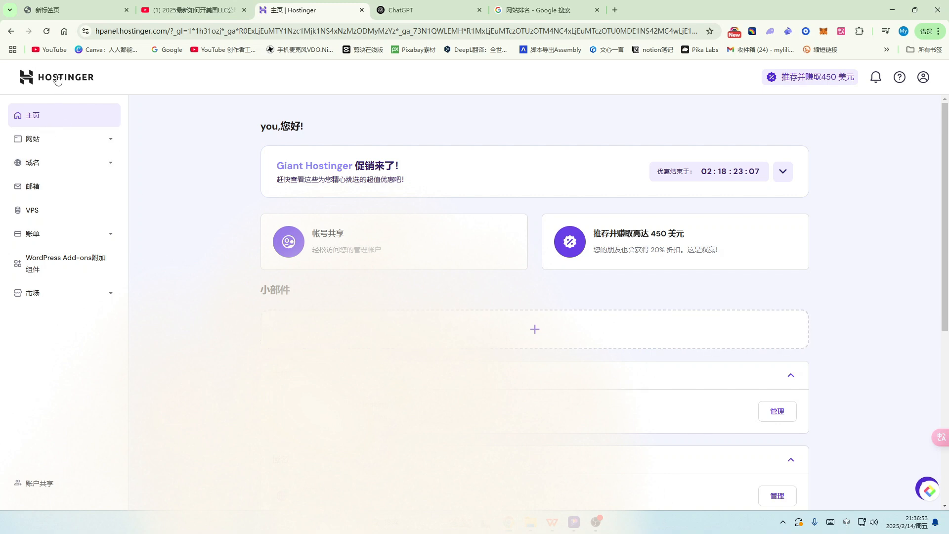
{"action": "left_click", "coordinate": [47, 144]}
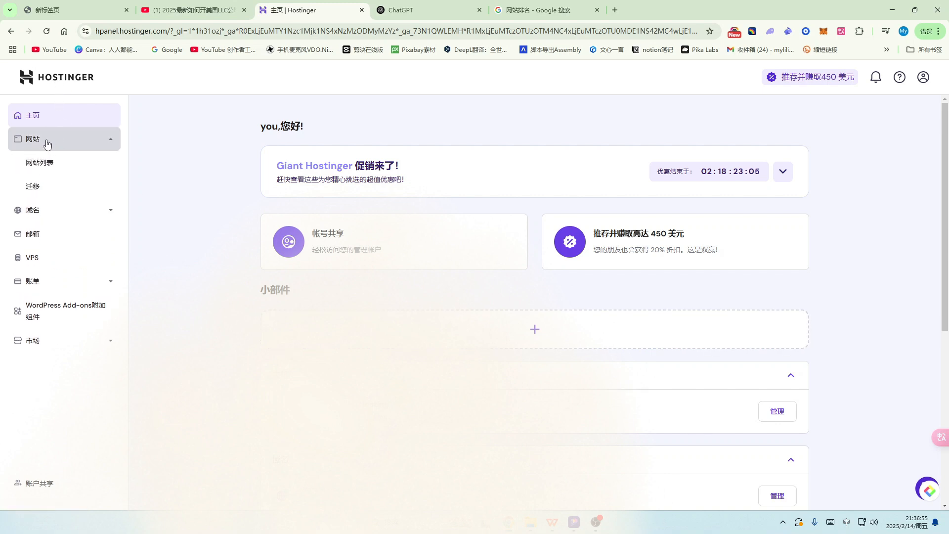
{"action": "left_click", "coordinate": [35, 168]}
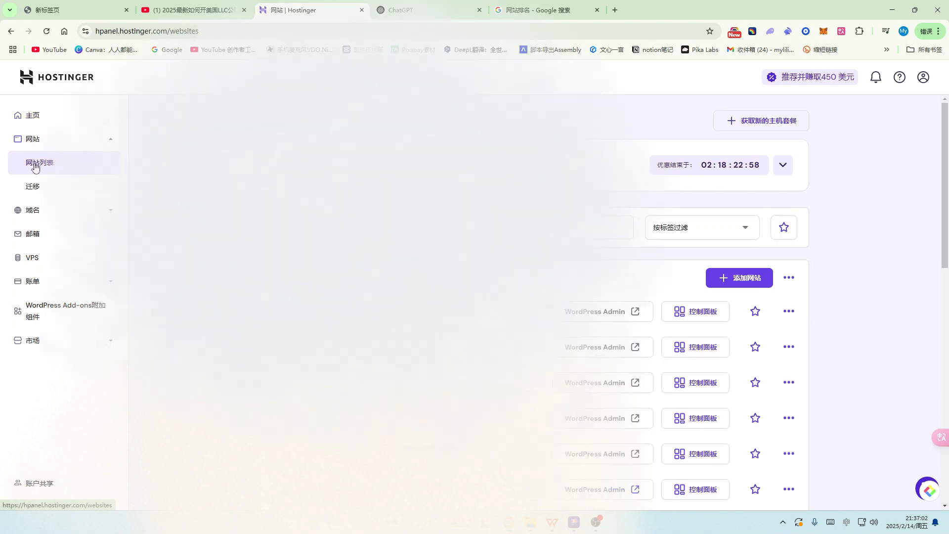
{"action": "scroll", "coordinate": [498, 318], "scroll_direction": "down", "scroll_amount": 5}
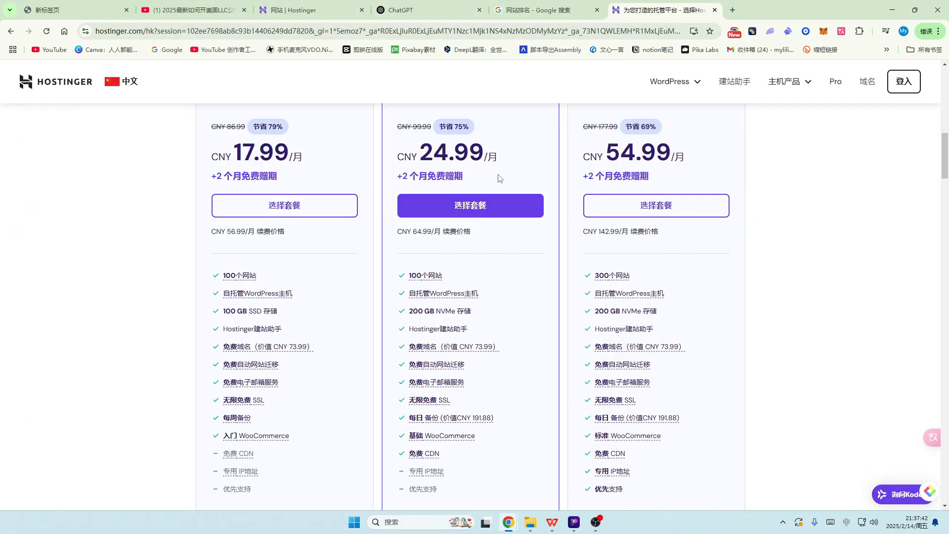
{"action": "mouse_move", "coordinate": [415, 278]}
{"action": "mouse_move", "coordinate": [620, 280]}
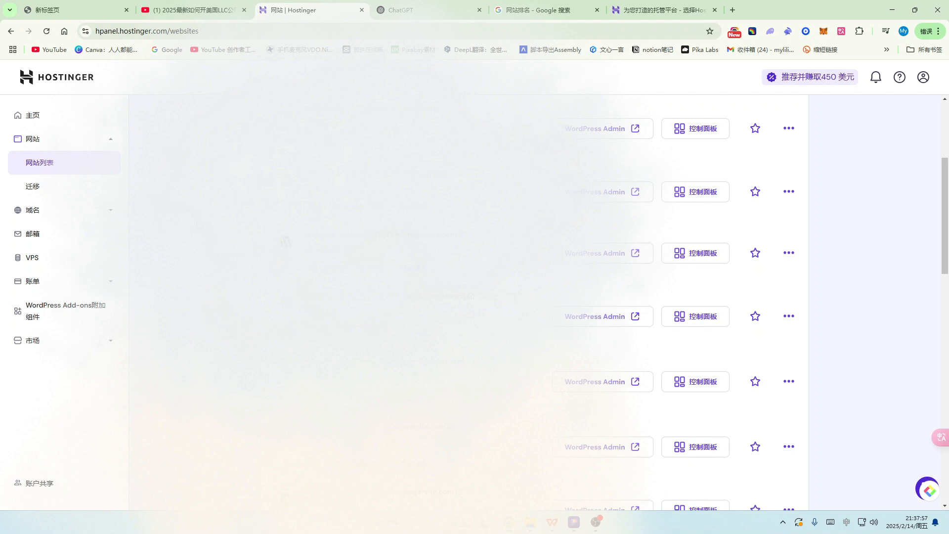
{"action": "scroll", "coordinate": [872, 303], "scroll_direction": "up", "scroll_amount": 4}
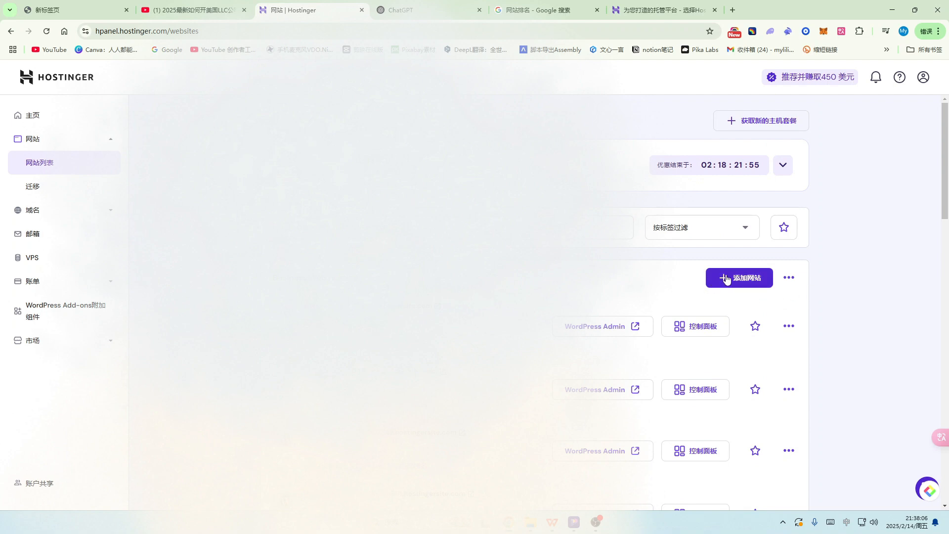
Step: Add a new website through 添加网站 using the Hostinger 建站助手 option
{"action": "left_click", "coordinate": [748, 280]}
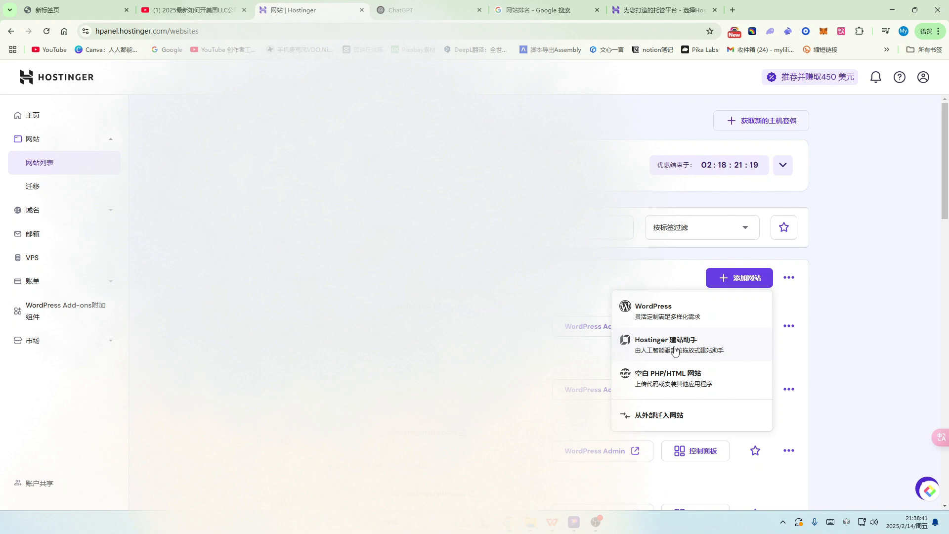
{"action": "left_click", "coordinate": [675, 350]}
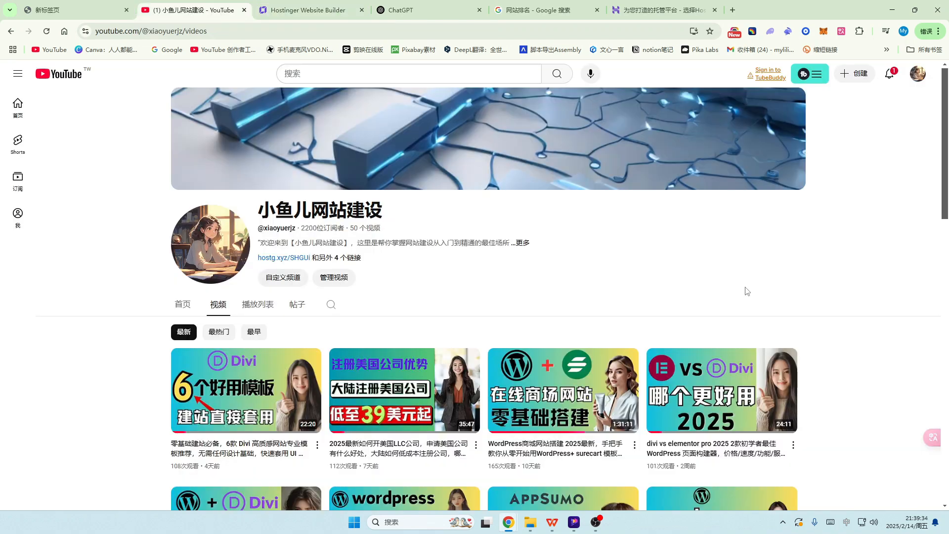
Step: Look at the Website Builder's AI form tab, then move to the 网站排名 Google results
{"action": "key", "text": "ctrl+Tab"}
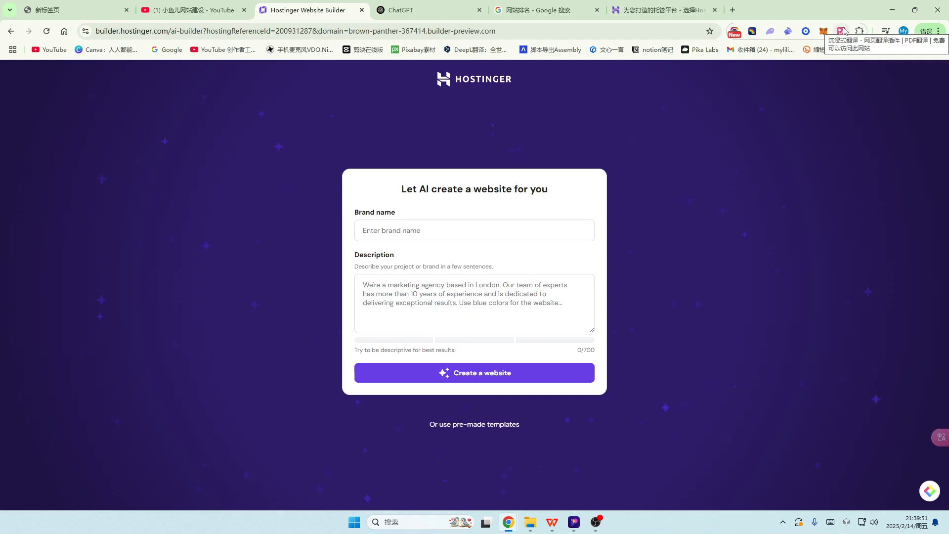
{"action": "left_click", "coordinate": [540, 10]}
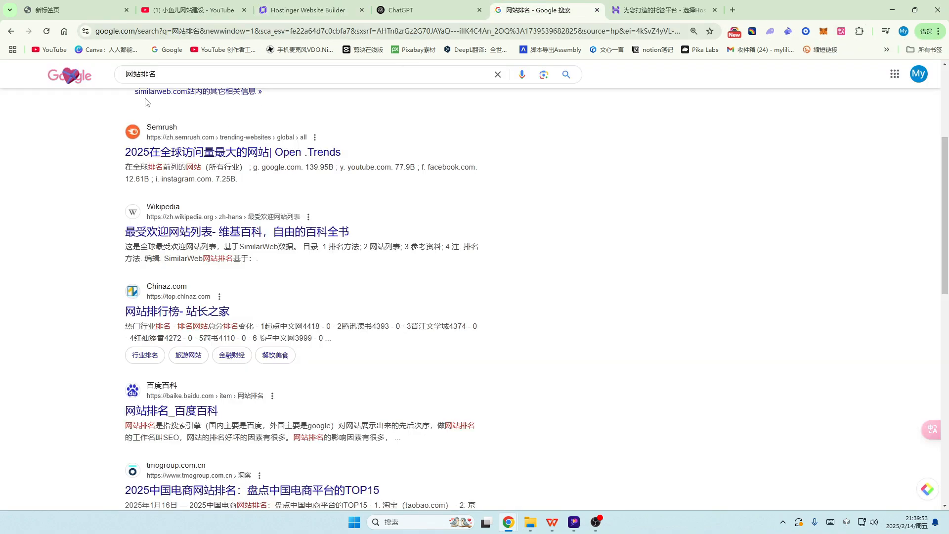
Step: Search Google for 沉浸式翻译 and open the Immersive Translate official site
{"action": "left_click", "coordinate": [169, 75]}
{"action": "key", "text": "BackSpace"}
{"action": "key", "text": "BackSpace"}
{"action": "key", "text": "BackSpace"}
{"action": "key", "text": "BackSpace"}
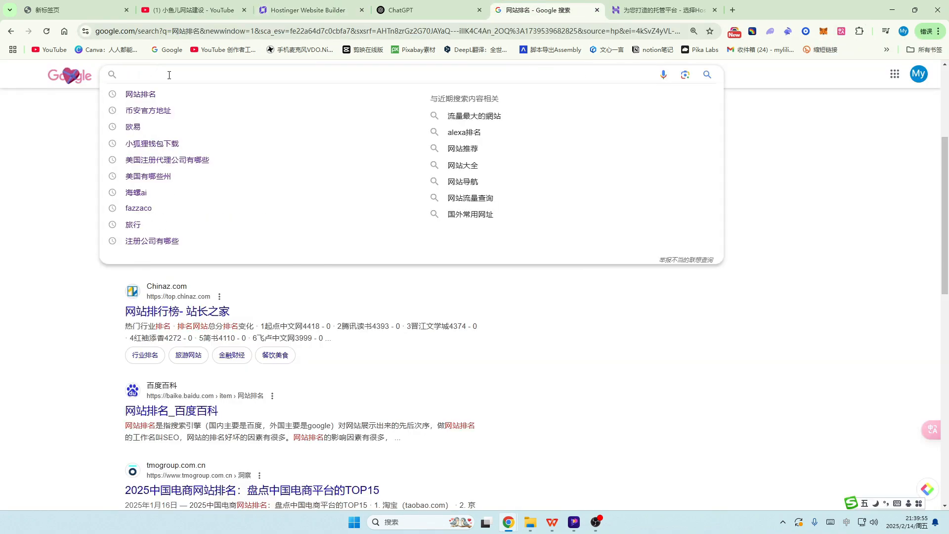
{"action": "type", "text": "沉浸式fan"}
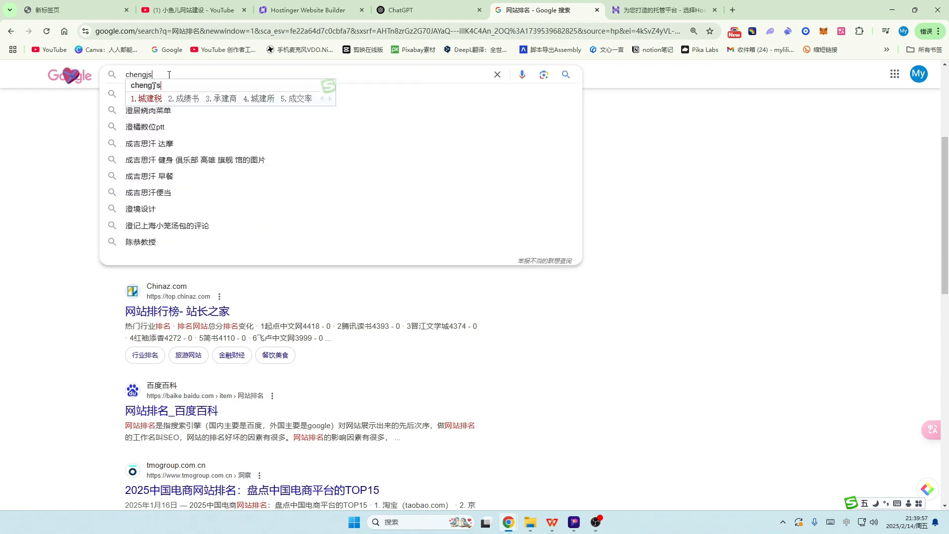
{"action": "type", "text": "yi"}
{"action": "key", "text": "space"}
{"action": "key", "text": "Return"}
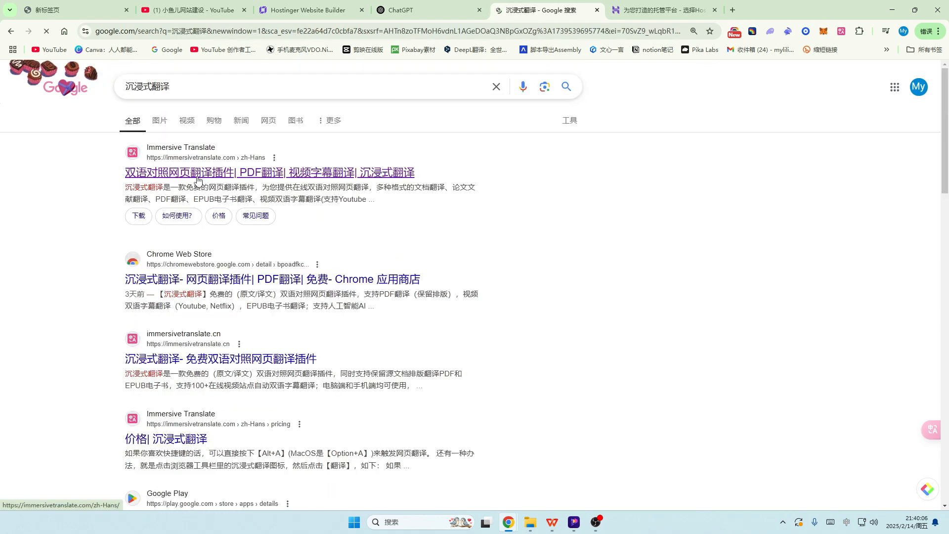
{"action": "left_click", "coordinate": [216, 176]}
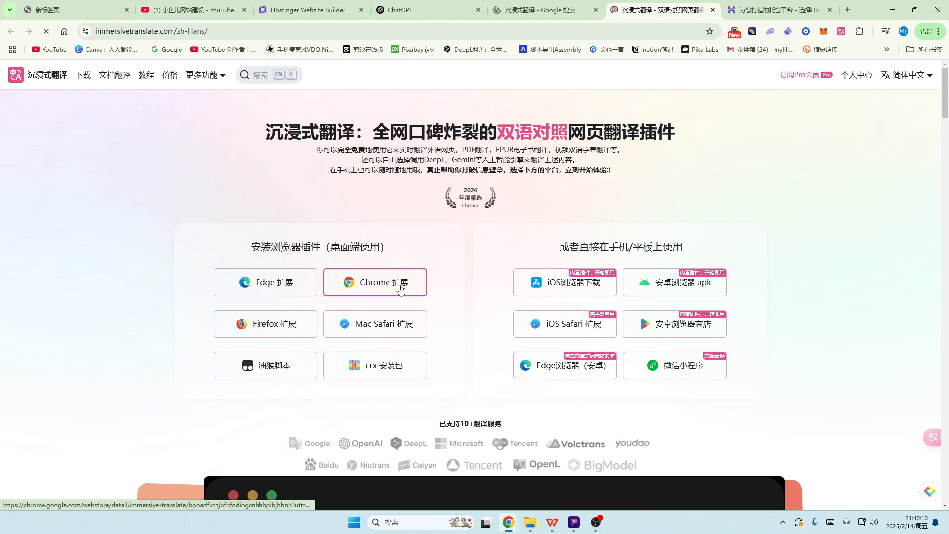
Step: Go to its Chrome Web Store page and pin 沉浸式翻译 from the Extensions menu
{"action": "left_click", "coordinate": [379, 287]}
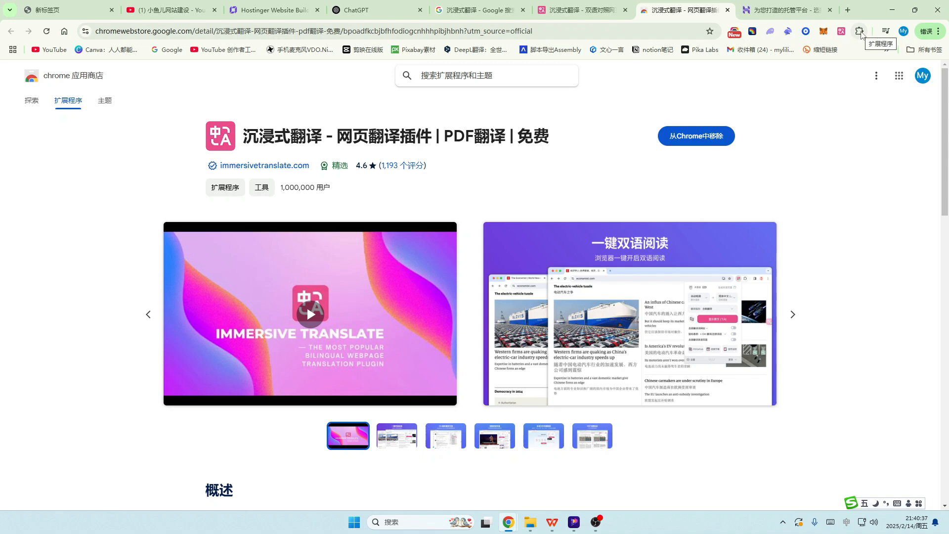
{"action": "left_click", "coordinate": [860, 32]}
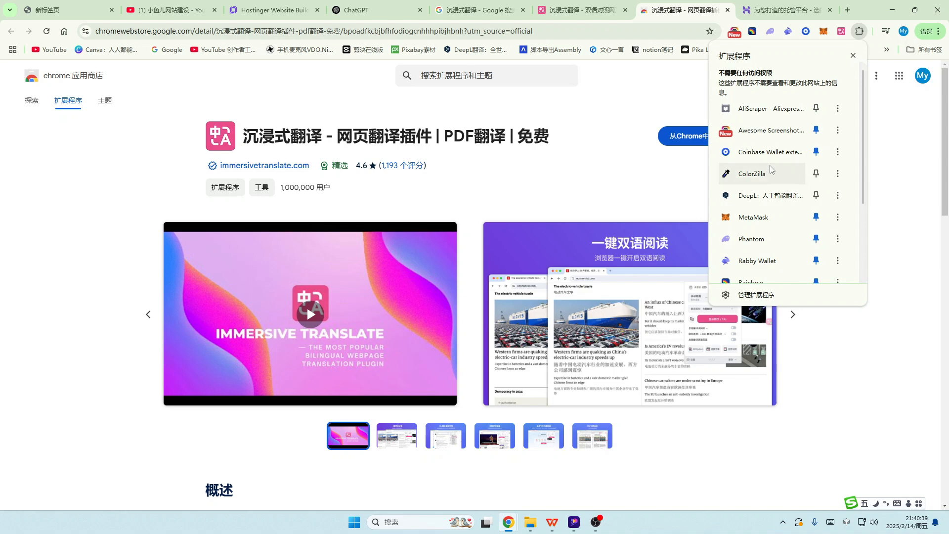
{"action": "scroll", "coordinate": [761, 241], "scroll_direction": "down", "scroll_amount": 3}
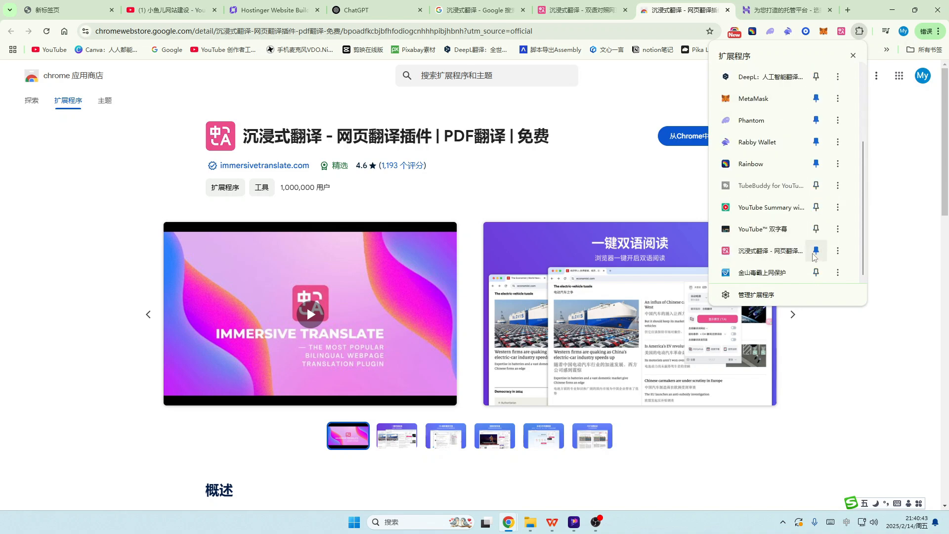
{"action": "scroll", "coordinate": [819, 197], "scroll_direction": "up", "scroll_amount": 1}
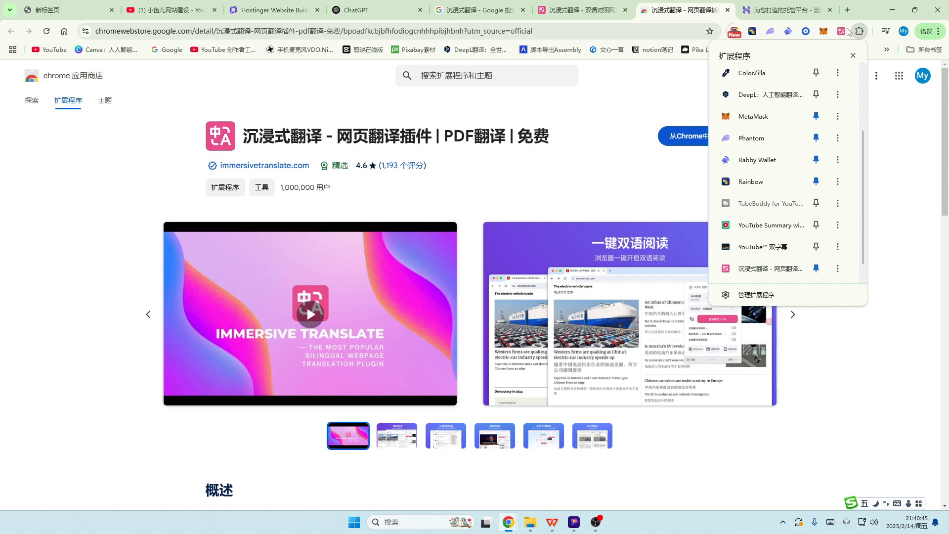
{"action": "left_click", "coordinate": [892, 125]}
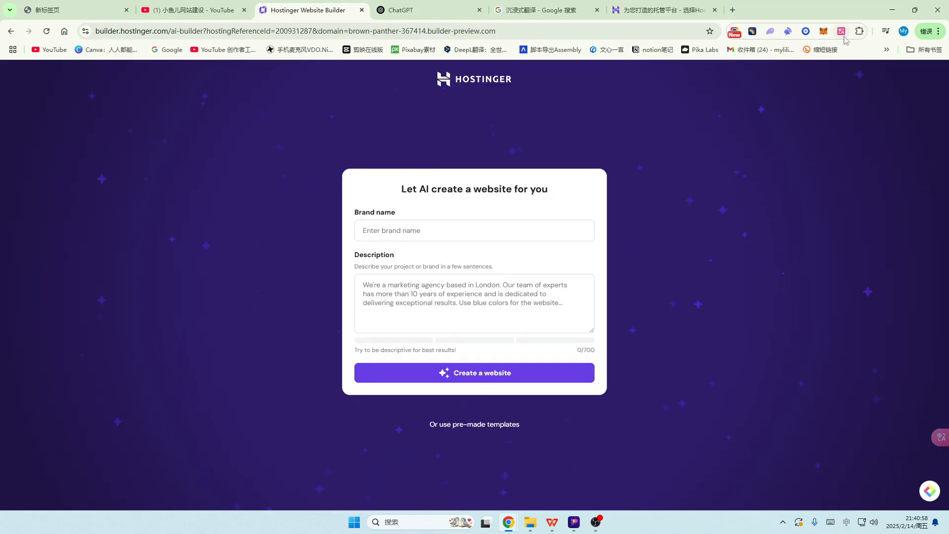
Step: Translate the AI form into bilingual Chinese with 沉浸式翻译 and open the Google 翻译 bookmark
{"action": "left_click", "coordinate": [842, 32]}
{"action": "left_click", "coordinate": [804, 143]}
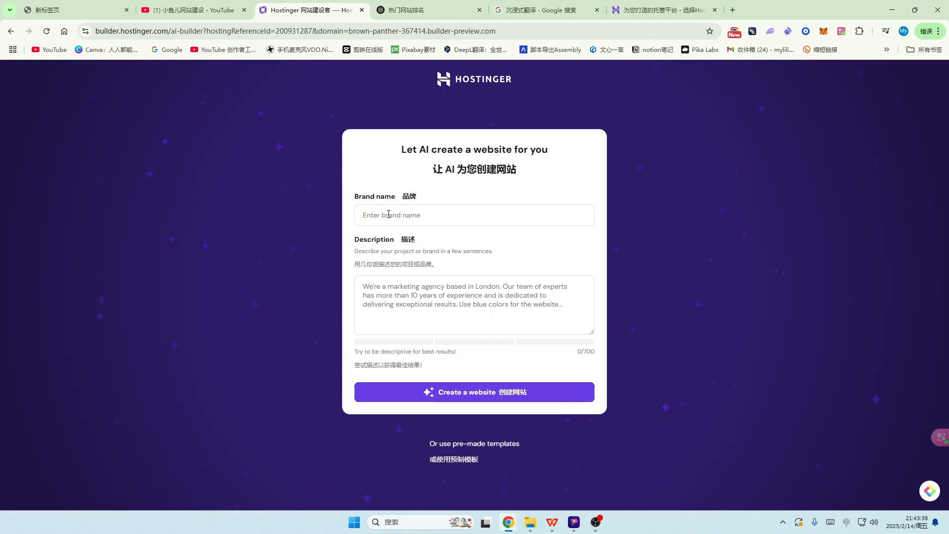
{"action": "left_click", "coordinate": [887, 49]}
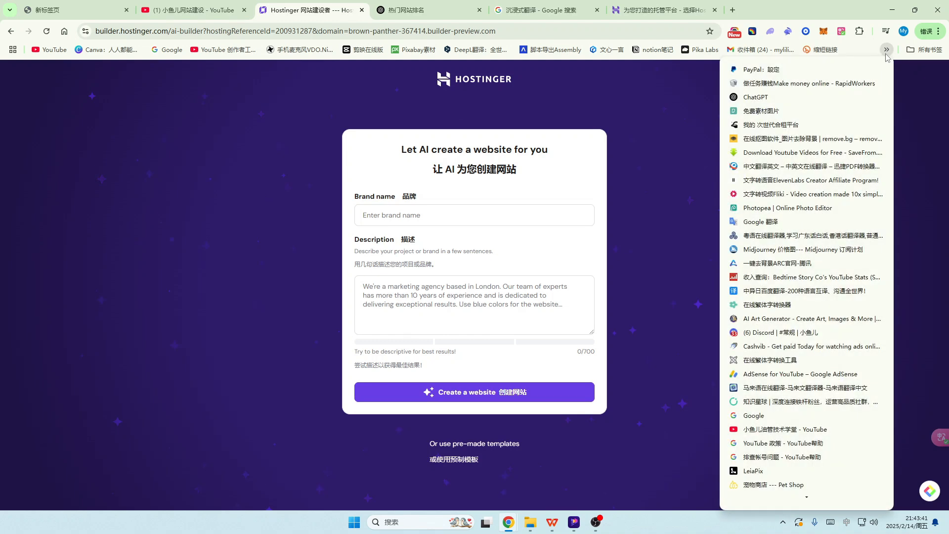
{"action": "left_click", "coordinate": [761, 222]}
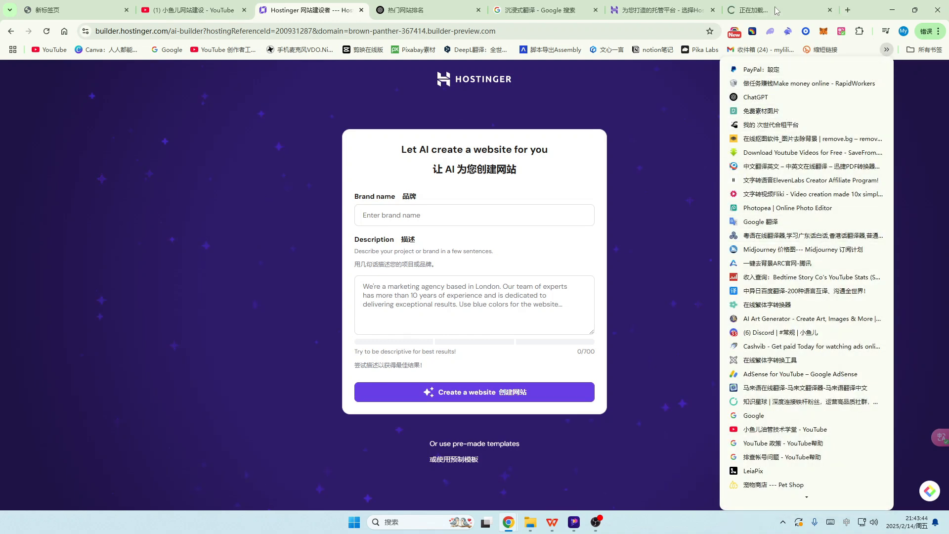
{"action": "left_click", "coordinate": [205, 178]}
Step: Translate 教育培训 in Google Translate and paste 'Education and Training' into the Brand name
{"action": "type", "text": "教育培训网站"}
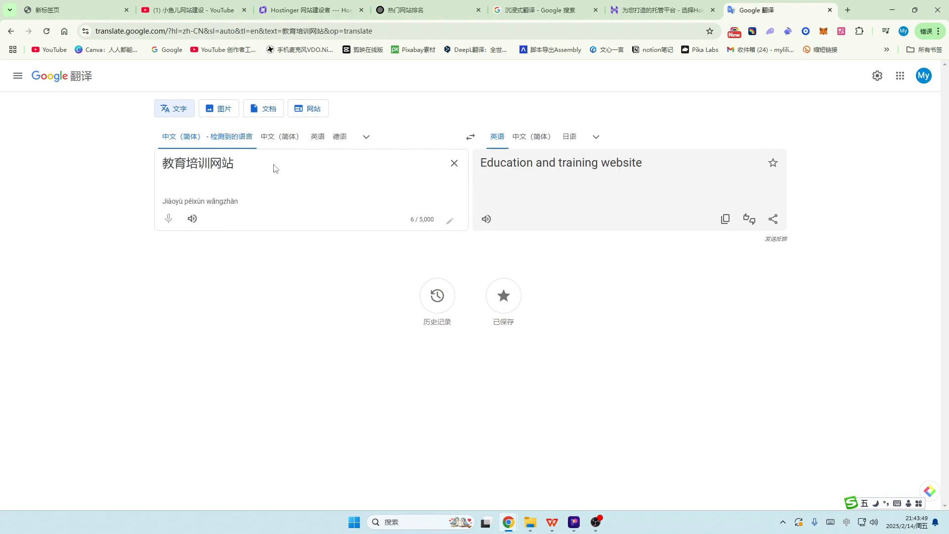
{"action": "key", "text": "BackSpace"}
{"action": "key", "text": "BackSpace"}
{"action": "left_click", "coordinate": [726, 220]}
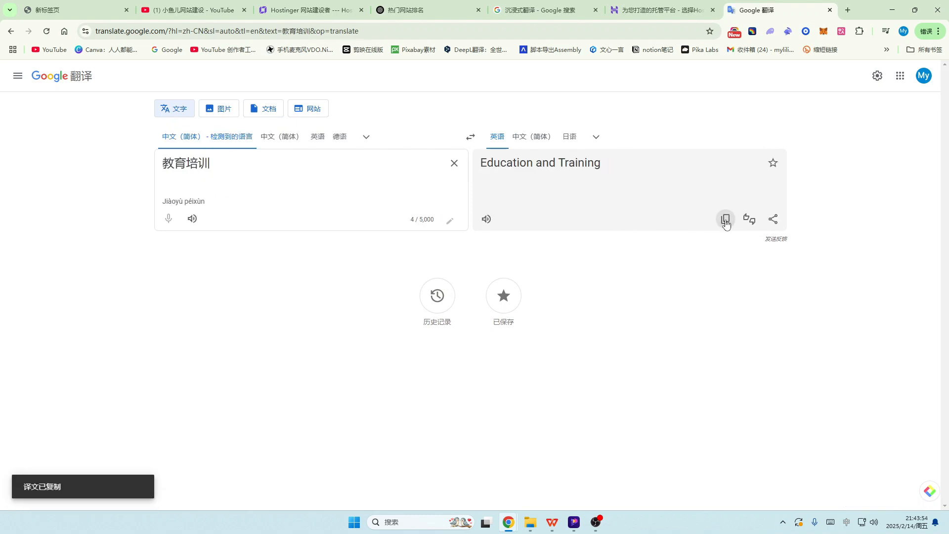
{"action": "left_click", "coordinate": [312, 10]}
{"action": "left_click", "coordinate": [376, 219]}
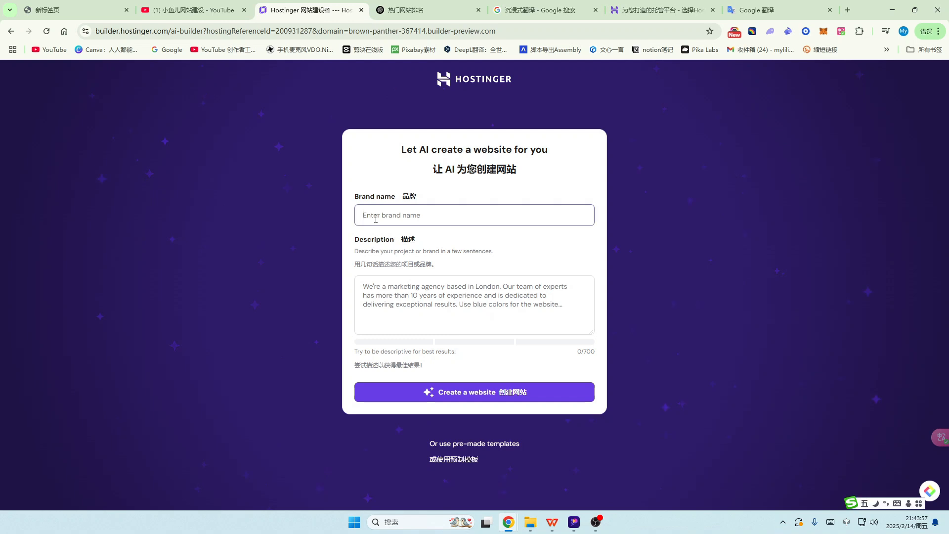
{"action": "key", "text": "ctrl+v"}
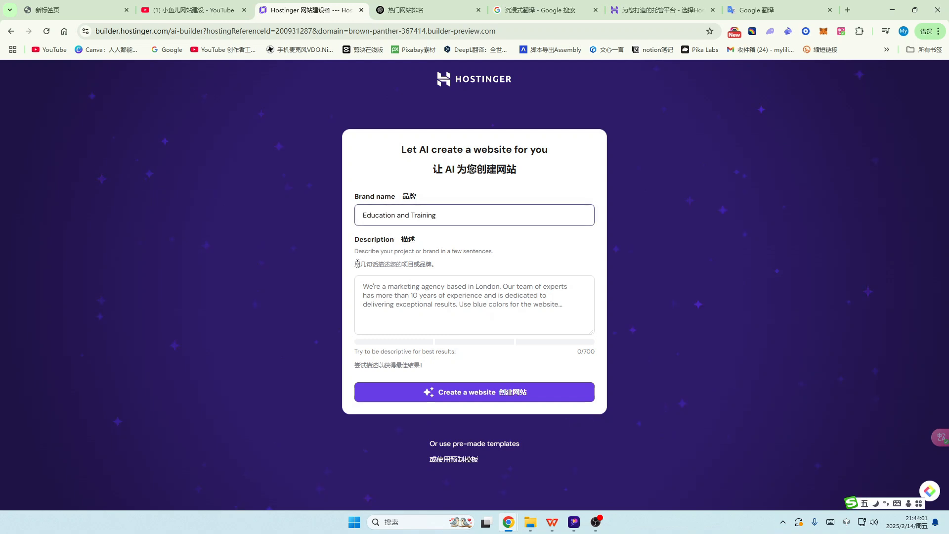
Step: Copy 电子商务 from the first item of ChatGPT's website-ideas list
{"action": "left_click_drag", "start_coordinate": [354, 265], "coordinate": [442, 267]}
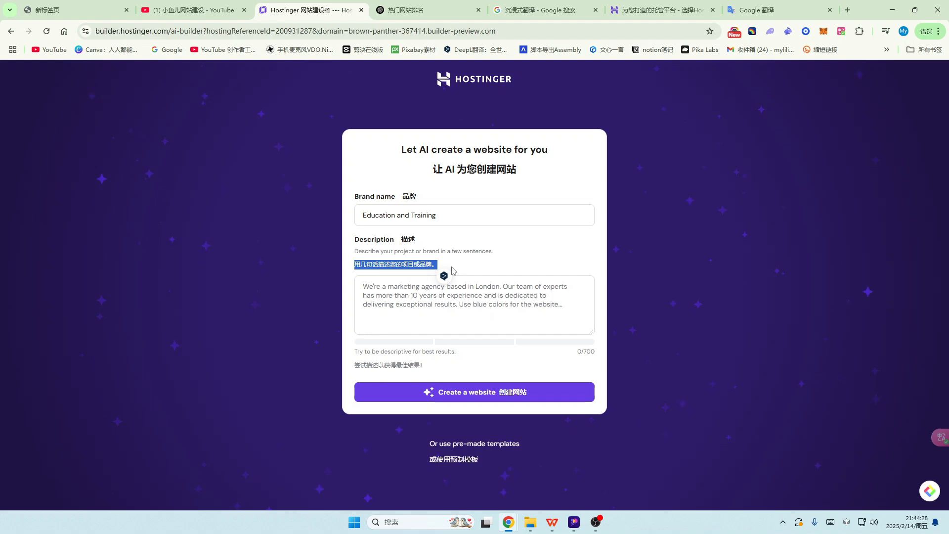
{"action": "left_click", "coordinate": [438, 10]}
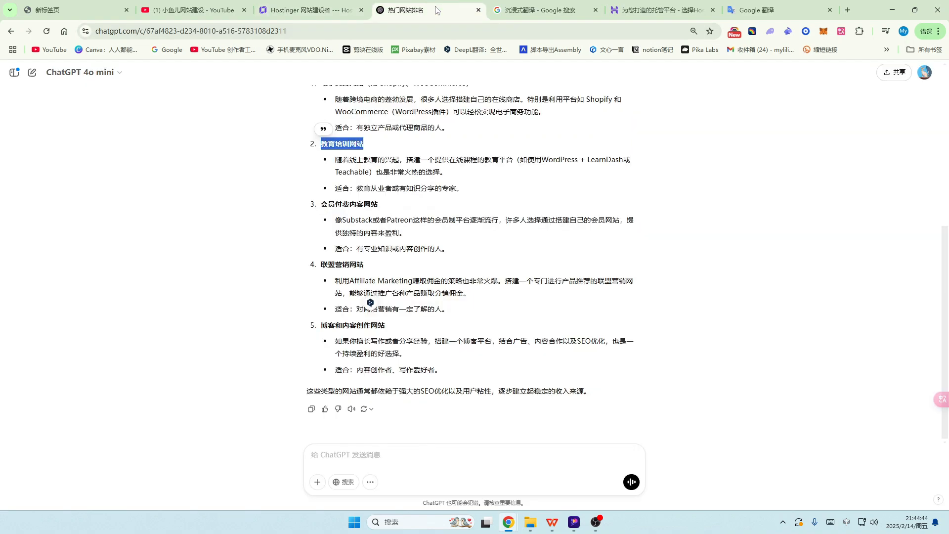
{"action": "scroll", "coordinate": [322, 222], "scroll_direction": "up", "scroll_amount": 3}
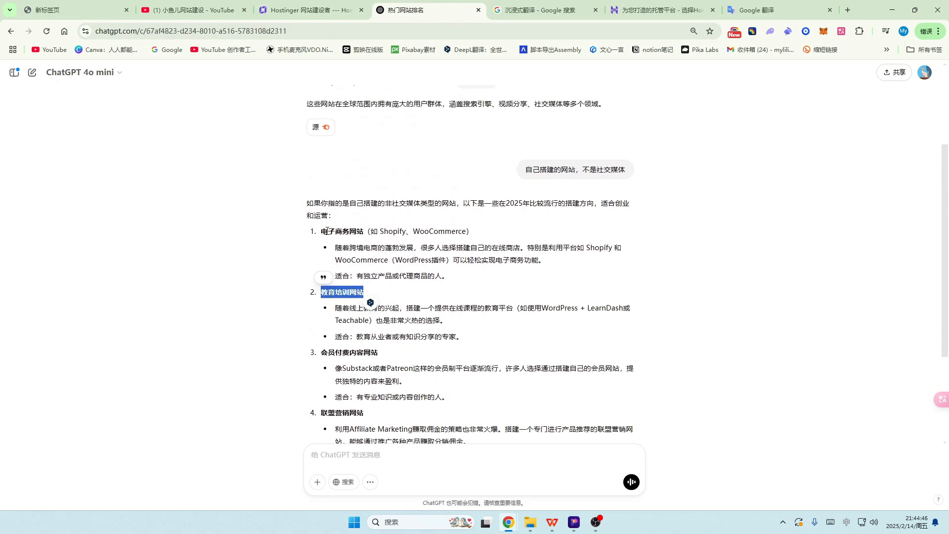
{"action": "left_click_drag", "start_coordinate": [325, 230], "coordinate": [350, 230]}
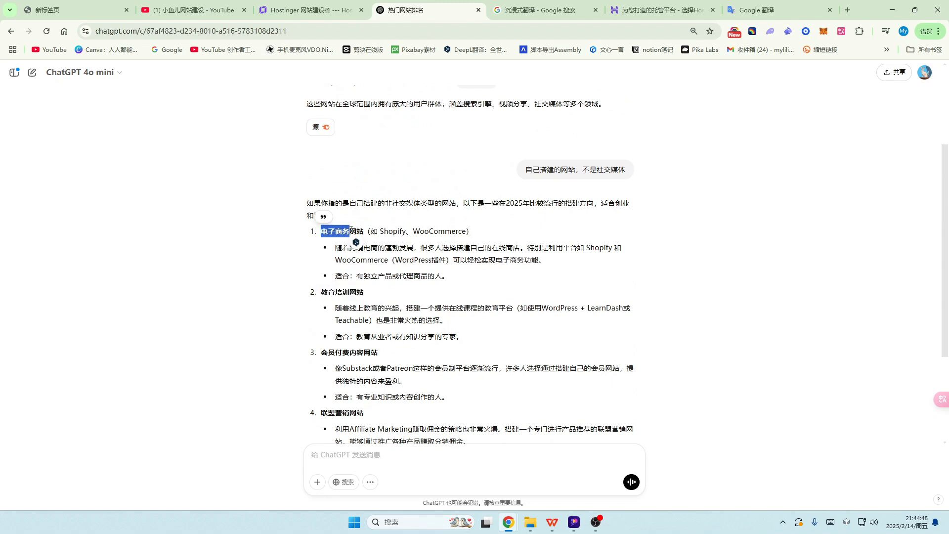
{"action": "left_click", "coordinate": [739, 15]}
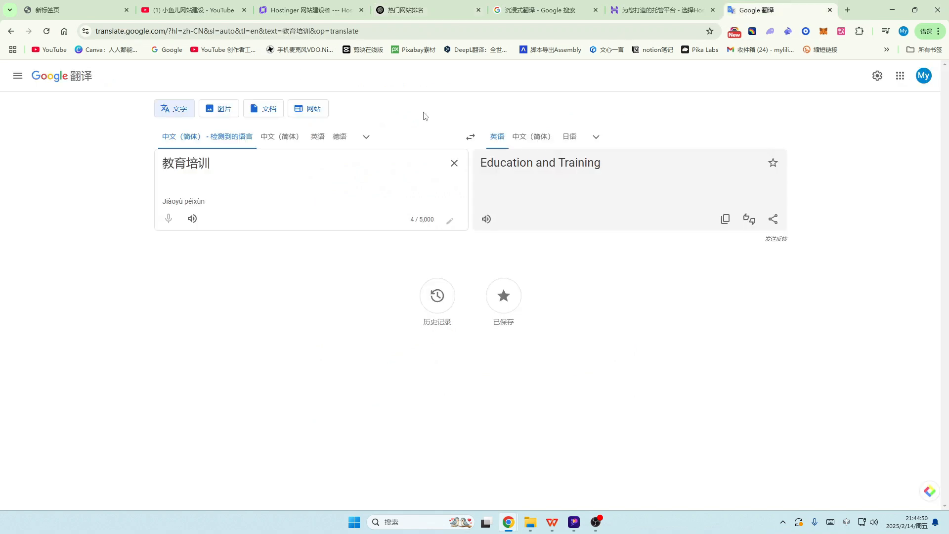
Step: Translate 电子商务 to 'E-commerce' and replace the Brand name with it
{"action": "left_click_drag", "start_coordinate": [225, 163], "coordinate": [138, 169]}
{"action": "key", "text": "ctrl+v"}
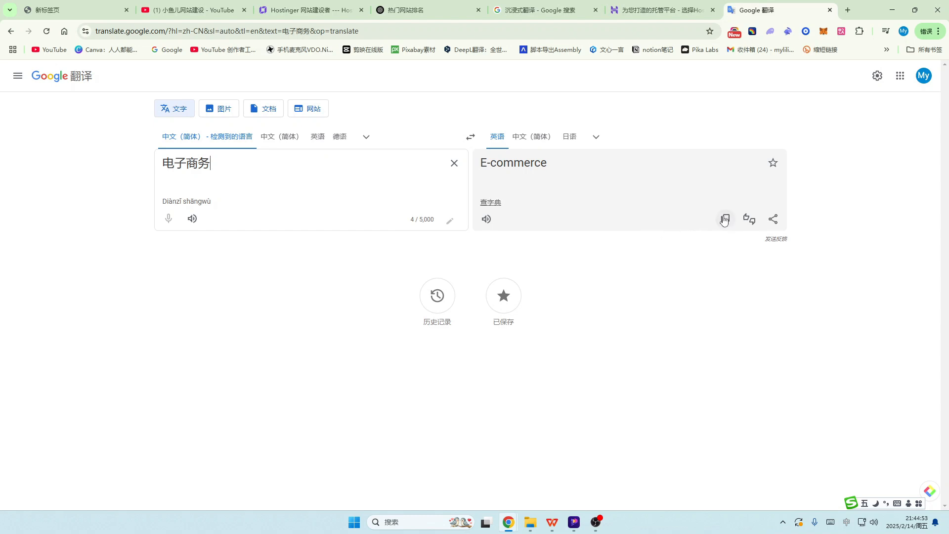
{"action": "left_click", "coordinate": [725, 219]}
{"action": "left_click", "coordinate": [312, 9]}
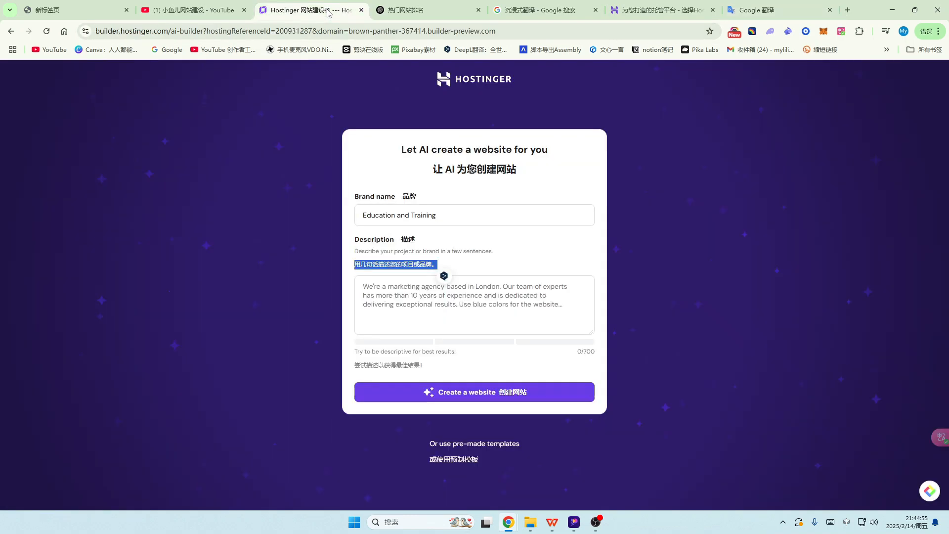
{"action": "left_click", "coordinate": [453, 213]}
{"action": "key", "text": "ctrl+a"}
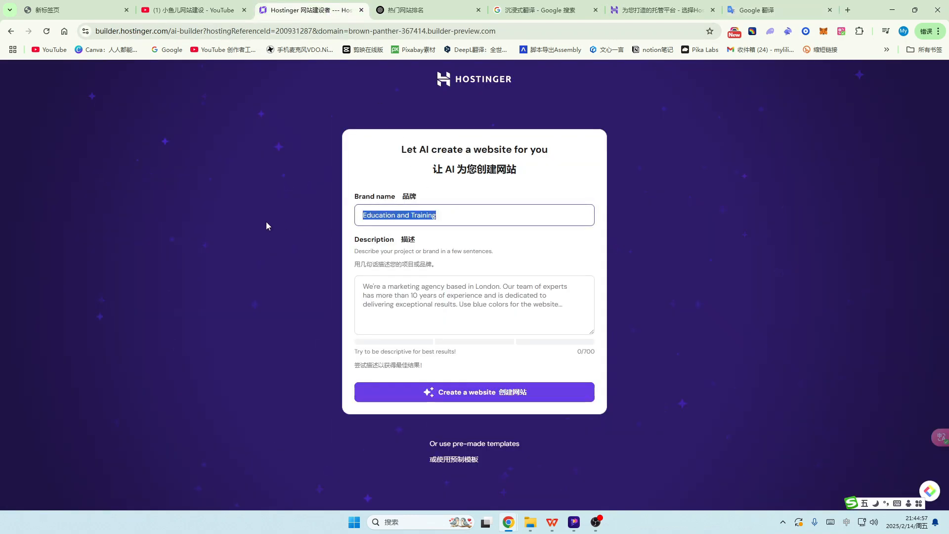
{"action": "key", "text": "ctrl+v"}
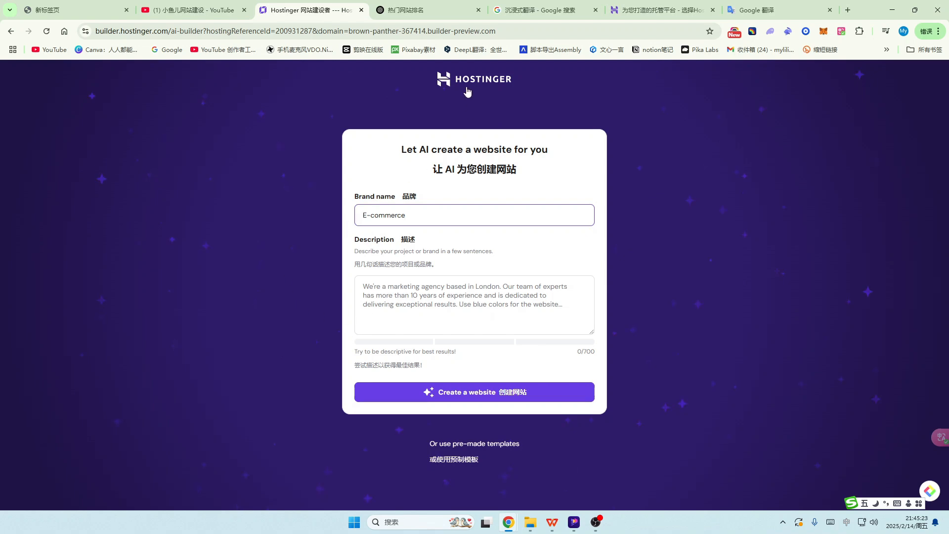
{"action": "left_click", "coordinate": [423, 14]}
{"action": "scroll", "coordinate": [439, 252], "scroll_direction": "down", "scroll_amount": 1}
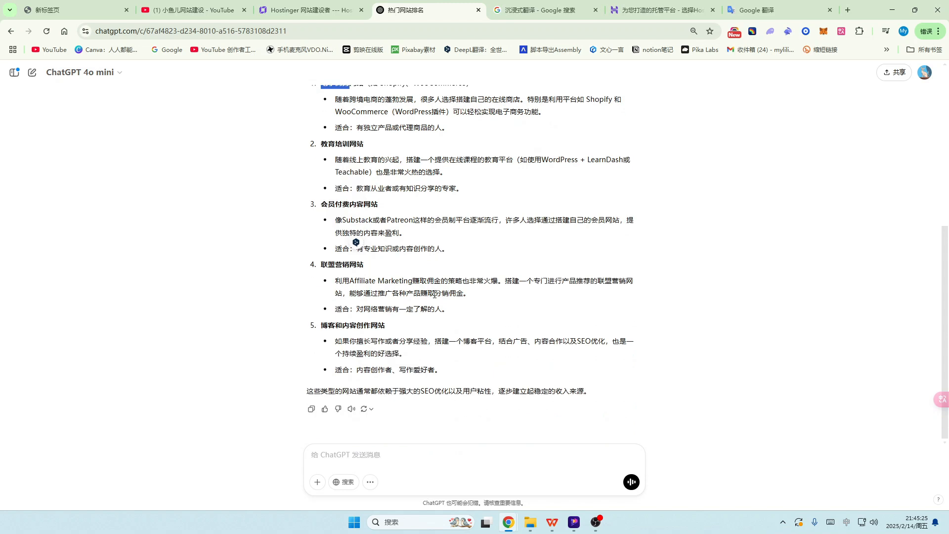
Step: Ask ChatGPT in Chinese for an outline description of an e-commerce site selling electronic products
{"action": "left_click", "coordinate": [324, 456]}
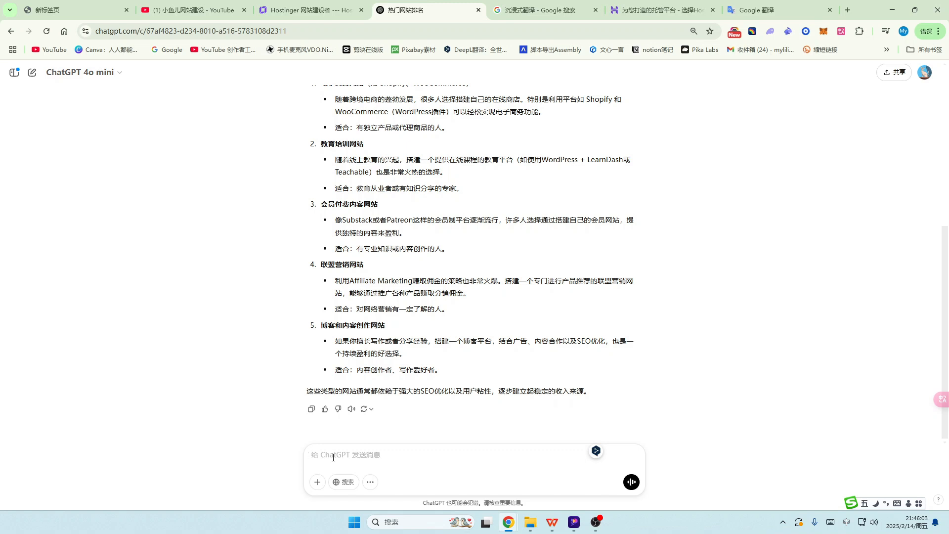
{"action": "type", "text": "wo da"}
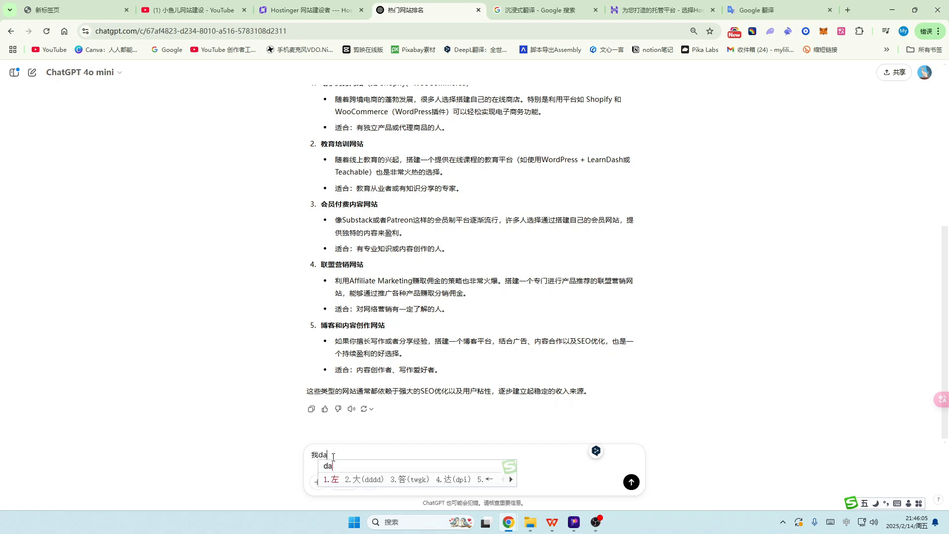
{"action": "type", "text": "suan dajian"}
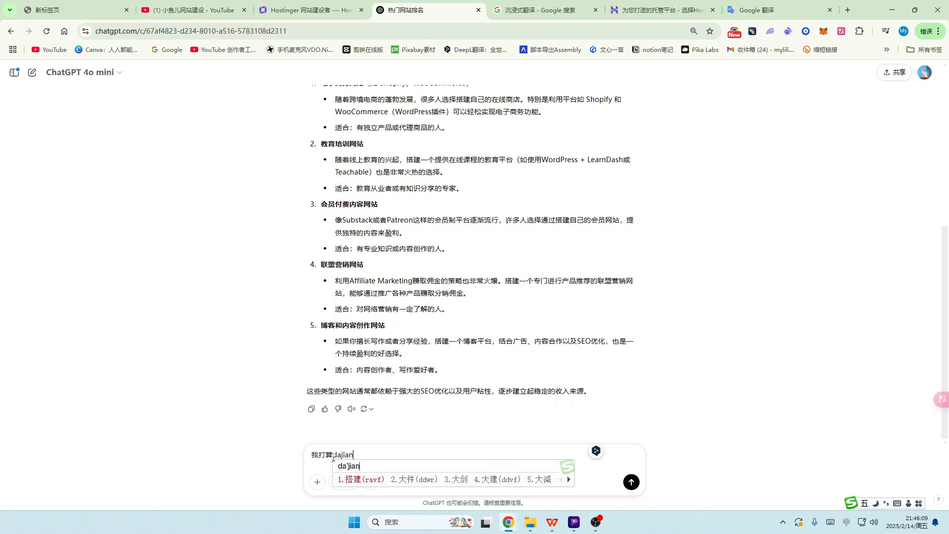
{"action": "type", "text": " yige dianzi"}
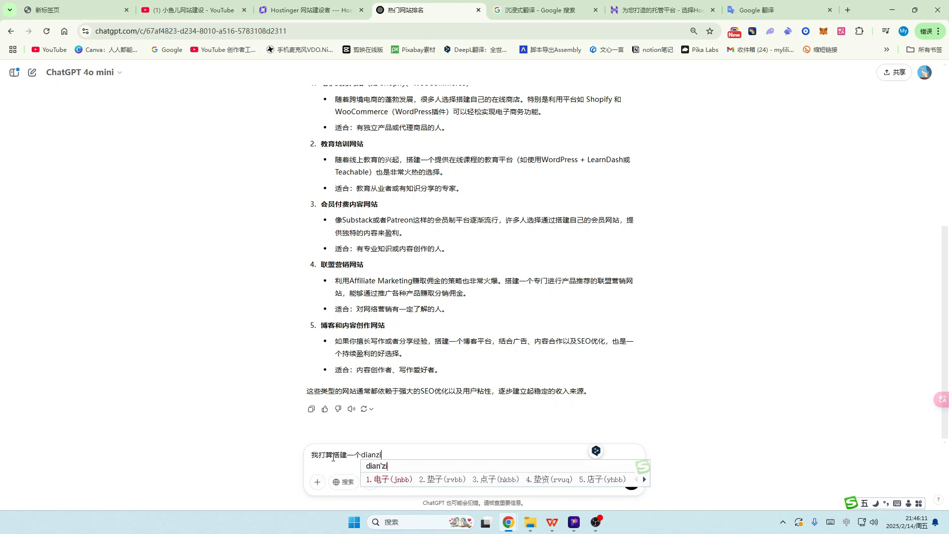
{"action": "type", "text": " shangwu "}
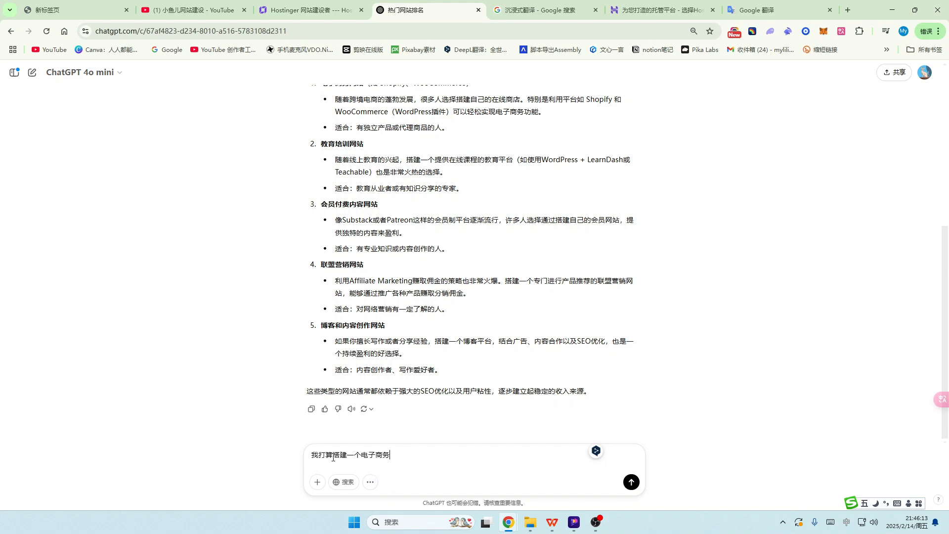
{"action": "type", "text": "wangzhan ,bangw"}
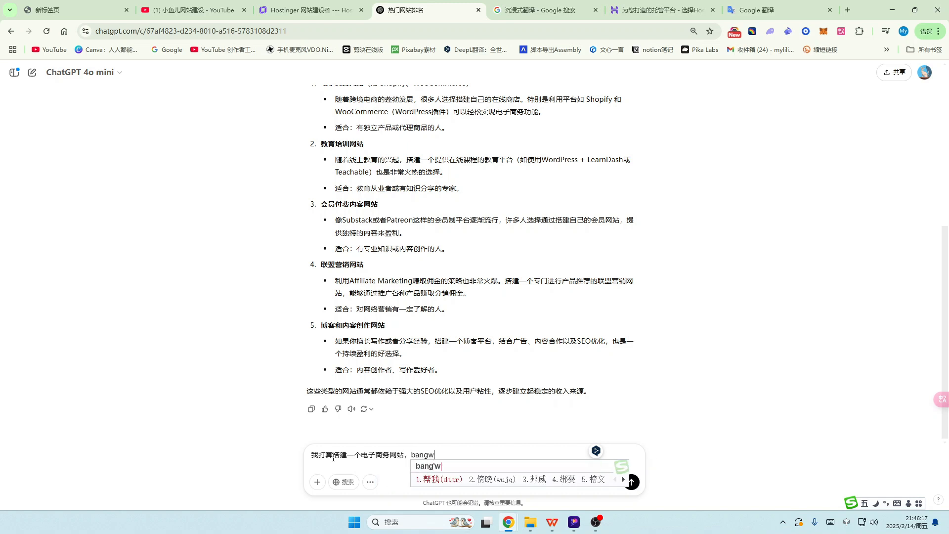
{"action": "key", "text": "BackSpace"}
{"action": "key", "text": "BackSpace"}
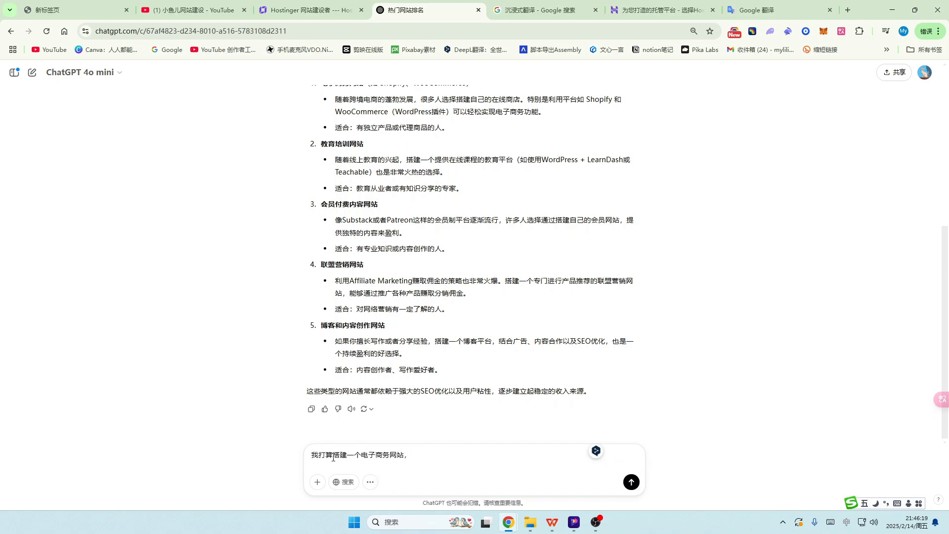
{"action": "type", "text": "zhuyao xiaos"}
{"action": "key", "text": "space"}
{"action": "type", "text": "dianzi"}
{"action": "key", "text": "space"}
{"action": "type", "text": "canp"}
{"action": "type", "text": "产品，"}
{"action": "key", "text": "BackSpace"}
{"action": "type", "text": "帮我写一个wa"}
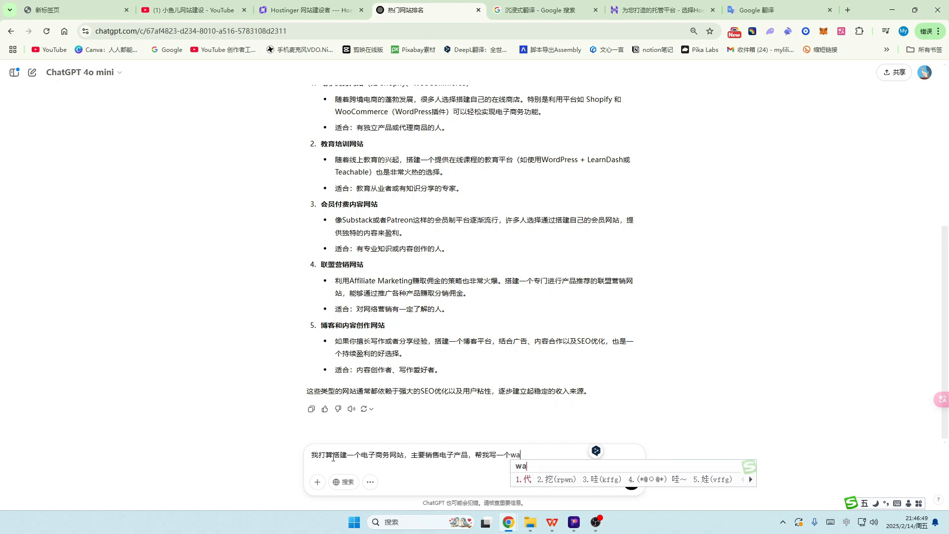
{"action": "key", "text": "BackSpace"}
{"action": "key", "text": "BackSpace"}
{"action": "type", "text": "网站的da"}
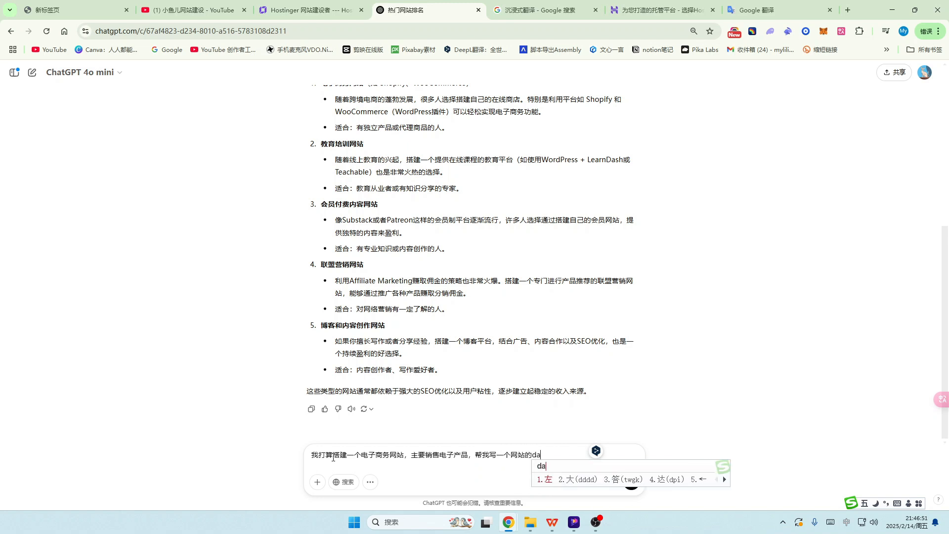
{"action": "type", "text": "大概miaos"}
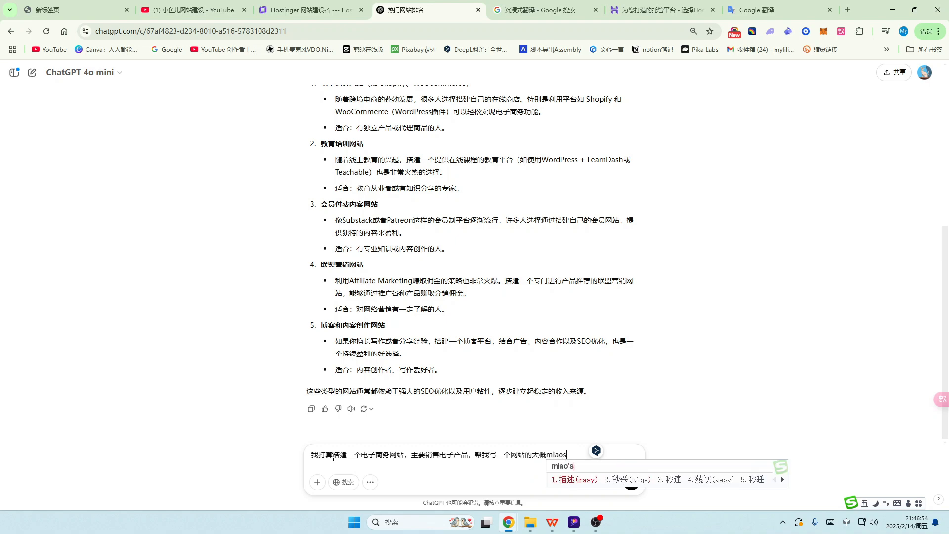
{"action": "key", "text": "space"}
{"action": "key", "text": "Return"}
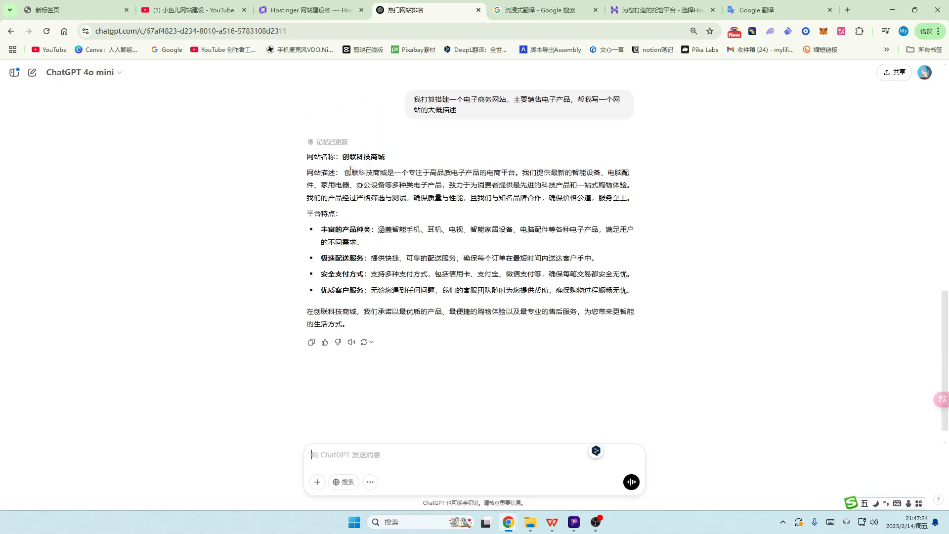
Step: Translate ChatGPT's Chinese site description into English in Google Translate and copy it
{"action": "left_click_drag", "start_coordinate": [345, 173], "coordinate": [661, 203]}
{"action": "key", "text": "ctrl+c"}
{"action": "key", "text": "ctrl+9"}
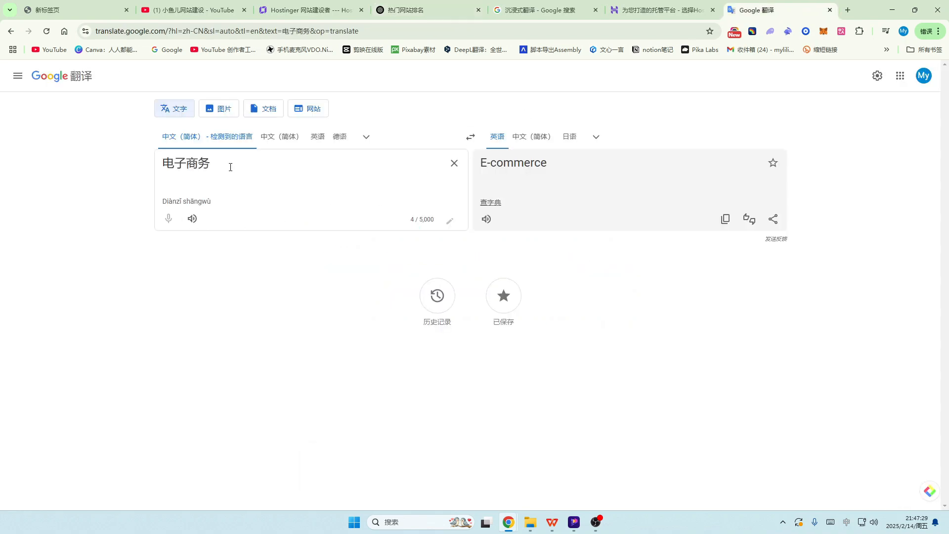
{"action": "left_click_drag", "start_coordinate": [239, 163], "coordinate": [151, 172]}
{"action": "key", "text": "ctrl+v"}
{"action": "left_click", "coordinate": [725, 285]}
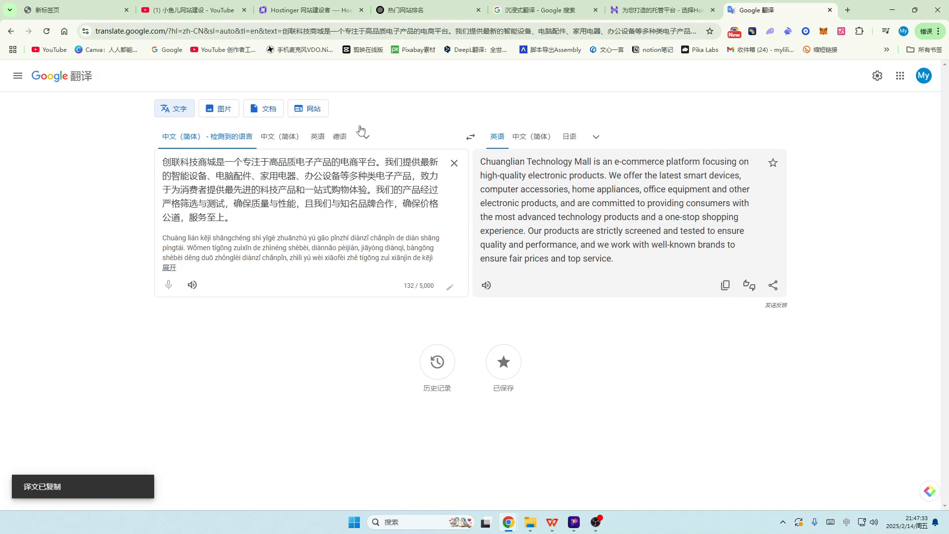
Step: Paste the English text as the Description, uncheck Add online store, and create the website
{"action": "key", "text": "ctrl+3"}
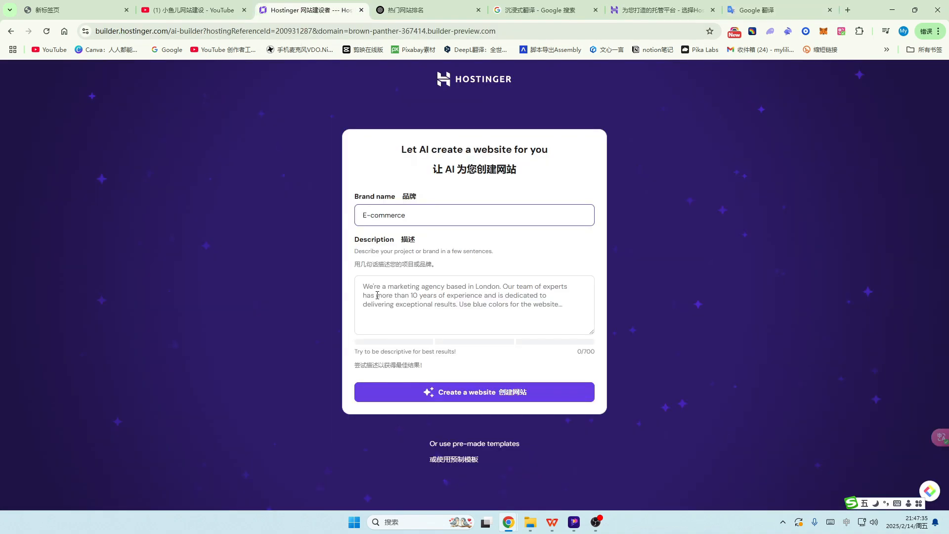
{"action": "left_click", "coordinate": [375, 291]}
{"action": "key", "text": "ctrl+v"}
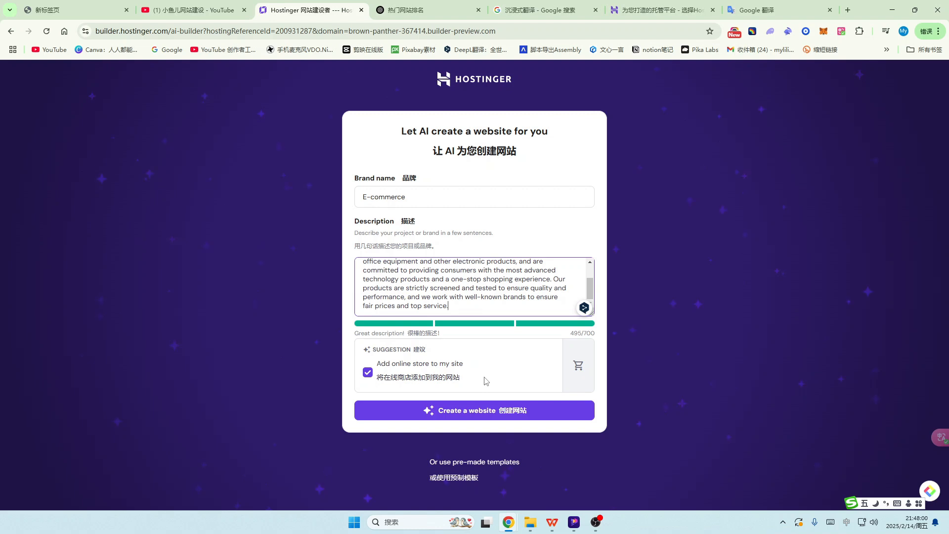
{"action": "left_click", "coordinate": [369, 375]}
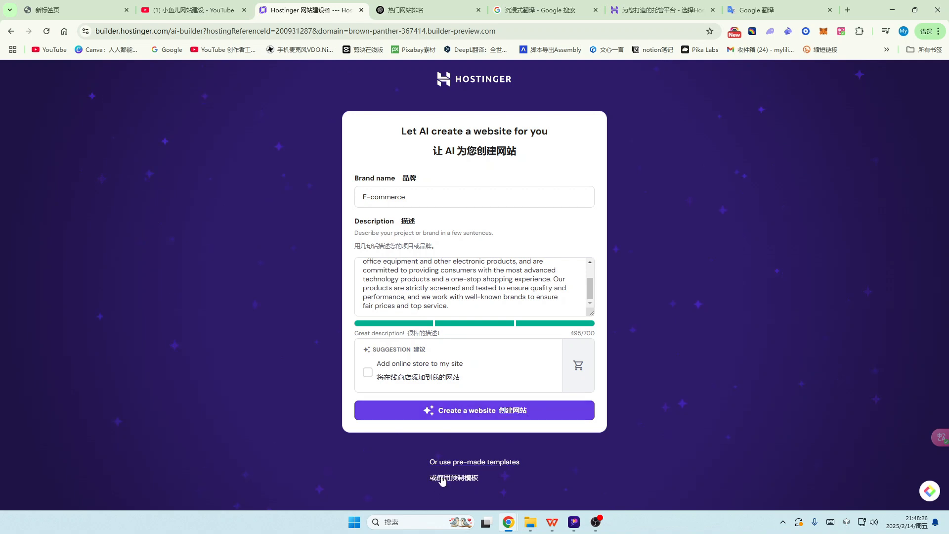
{"action": "left_click", "coordinate": [516, 415]}
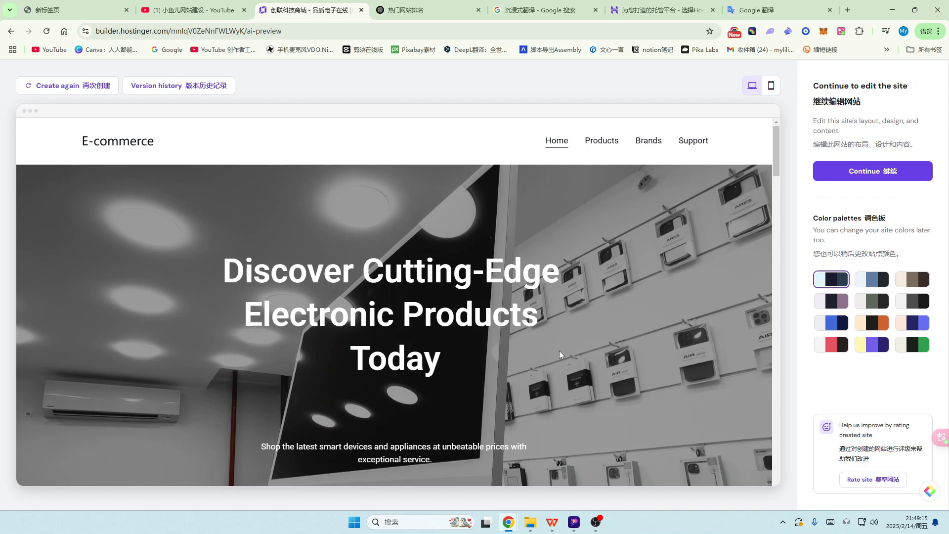
Step: Scroll the generated preview to view the hero section with its Shop button
{"action": "scroll", "coordinate": [452, 280], "scroll_direction": "down", "scroll_amount": 2}
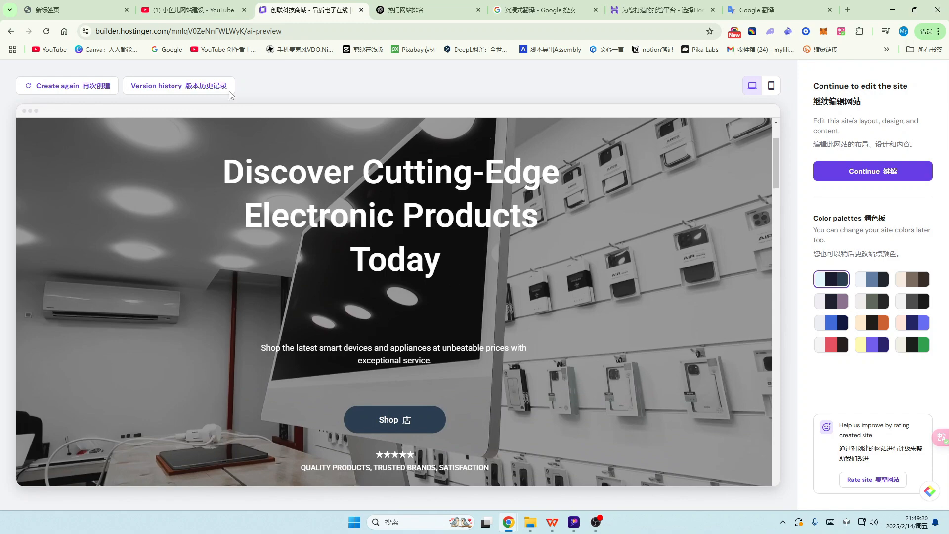
{"action": "left_click", "coordinate": [188, 10]}
{"action": "scroll", "coordinate": [608, 356], "scroll_direction": "down", "scroll_amount": 3}
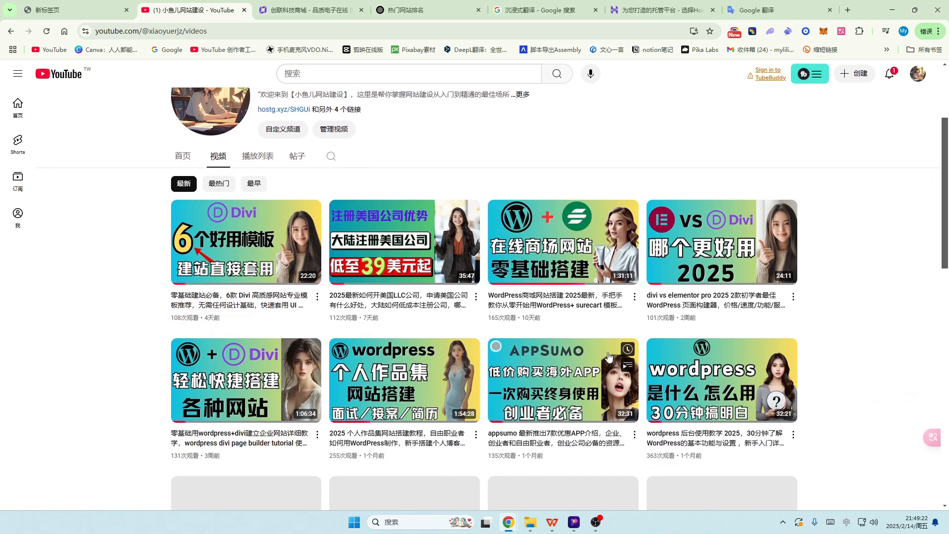
{"action": "scroll", "coordinate": [619, 355], "scroll_direction": "down", "scroll_amount": 3}
{"action": "scroll", "coordinate": [772, 296], "scroll_direction": "down", "scroll_amount": 4}
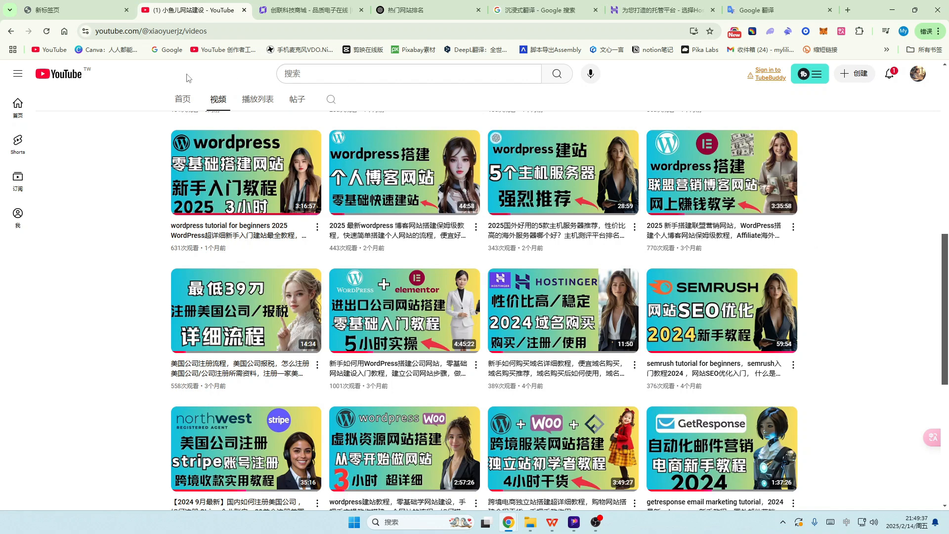
{"action": "left_click", "coordinate": [303, 12]}
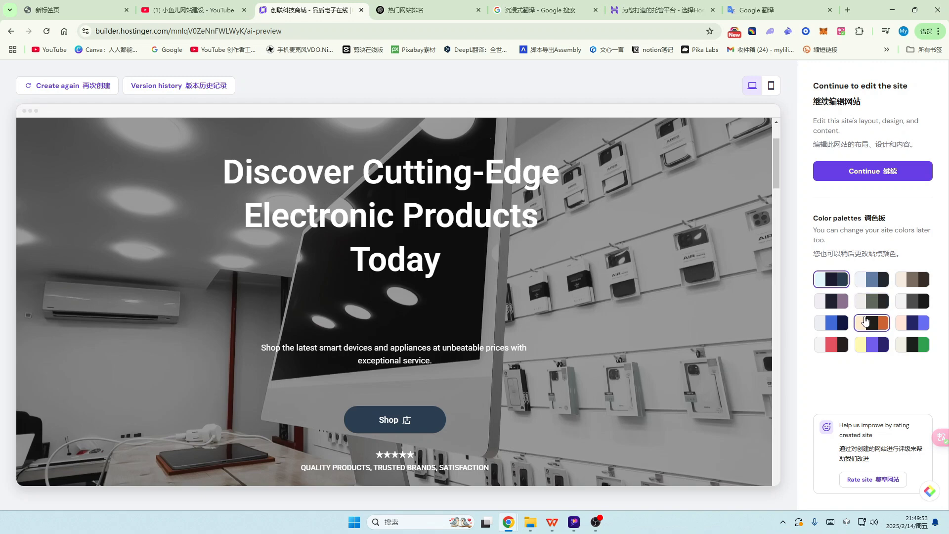
Step: Compare the blue-grey and purple palettes, then settle on the orange colour palette
{"action": "scroll", "coordinate": [346, 285], "scroll_direction": "down", "scroll_amount": 5}
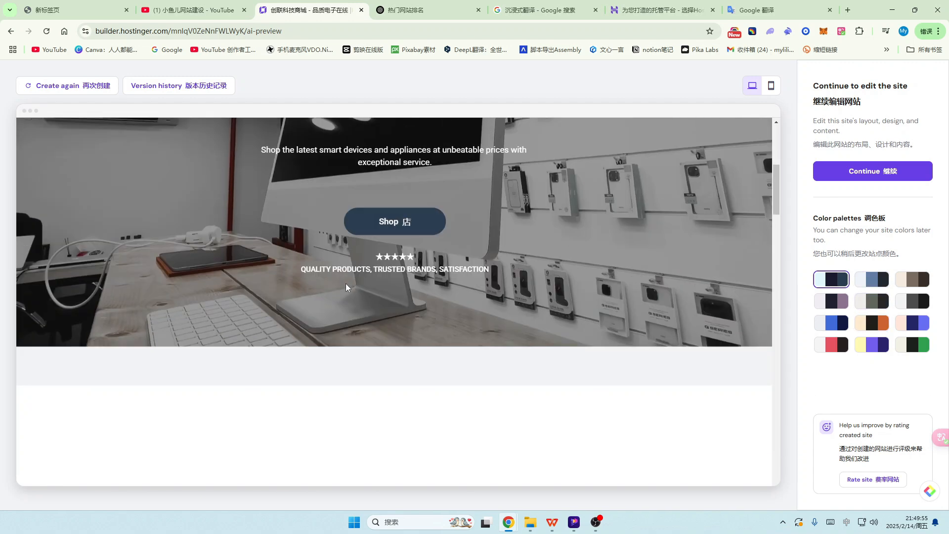
{"action": "scroll", "coordinate": [345, 283], "scroll_direction": "up", "scroll_amount": 3}
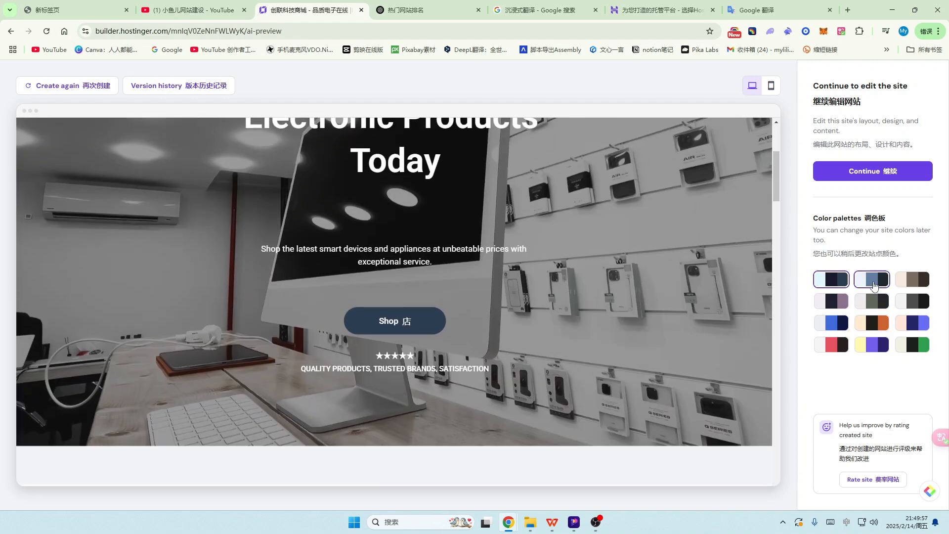
{"action": "left_click", "coordinate": [873, 327]}
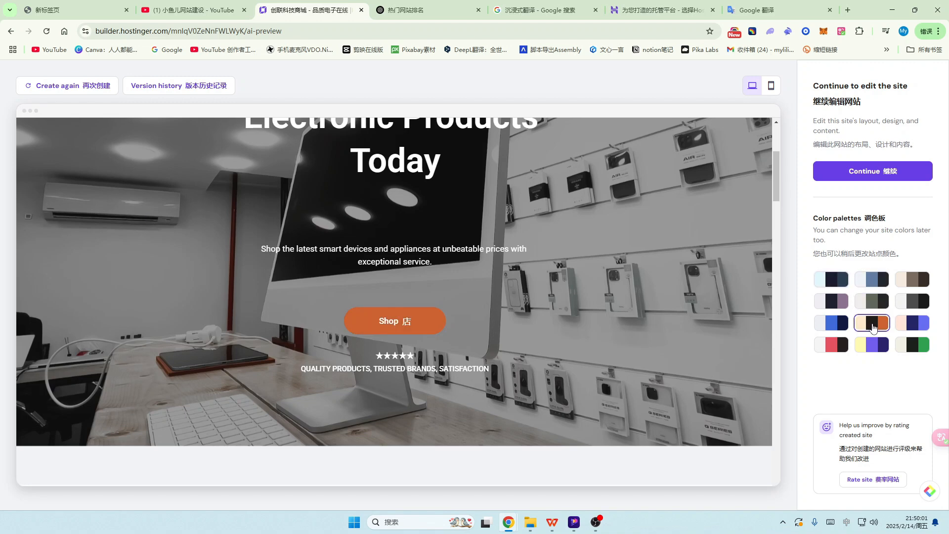
{"action": "left_click", "coordinate": [872, 281]}
{"action": "left_click", "coordinate": [842, 310]}
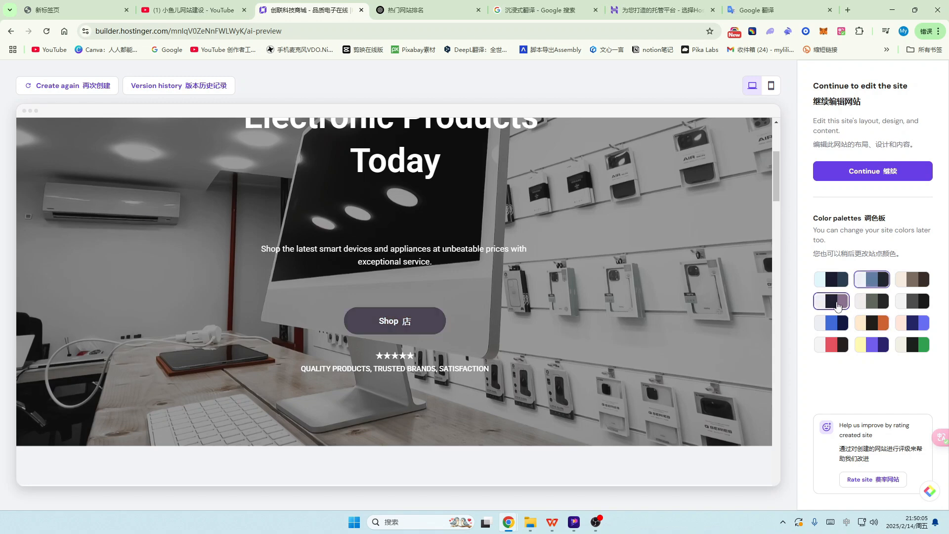
{"action": "left_click", "coordinate": [878, 326]}
Step: Scroll through the preview to review the orange Shop button and testimonial section
{"action": "scroll", "coordinate": [625, 290], "scroll_direction": "down", "scroll_amount": 10}
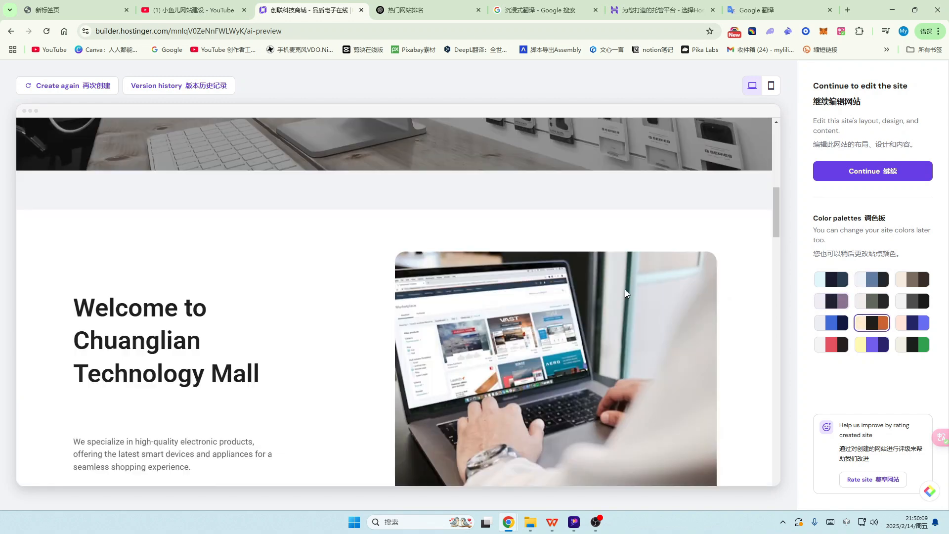
{"action": "scroll", "coordinate": [625, 292], "scroll_direction": "down", "scroll_amount": 10}
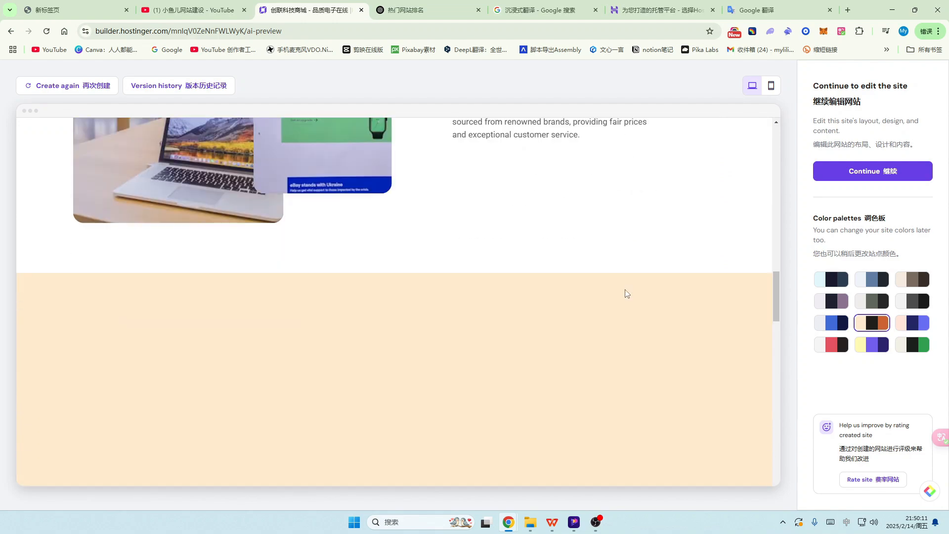
{"action": "scroll", "coordinate": [625, 289], "scroll_direction": "down", "scroll_amount": 12}
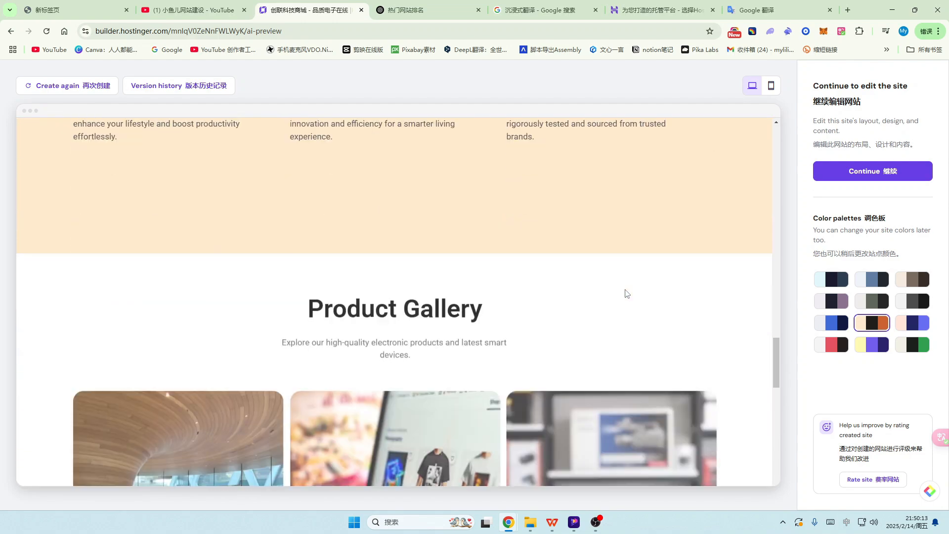
{"action": "scroll", "coordinate": [625, 290], "scroll_direction": "down", "scroll_amount": 6}
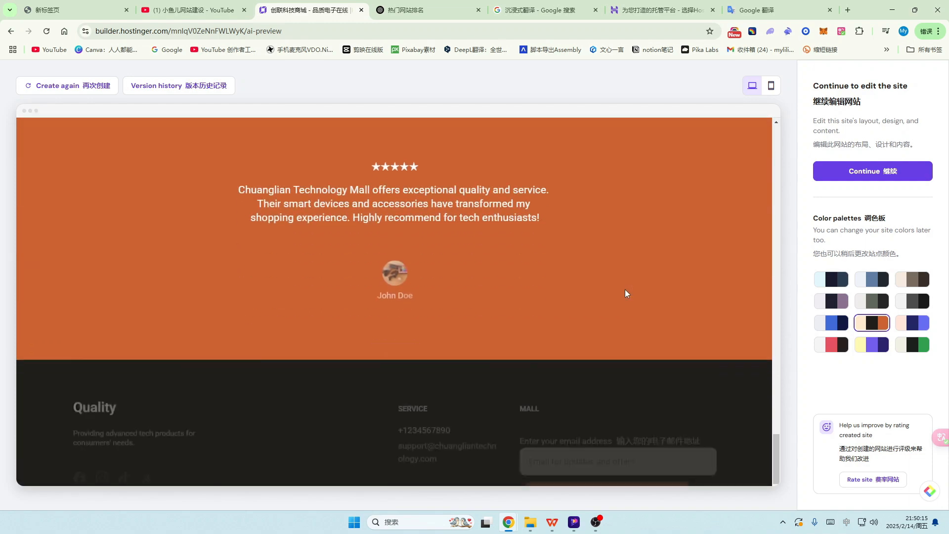
{"action": "scroll", "coordinate": [625, 289], "scroll_direction": "up", "scroll_amount": 6}
{"action": "scroll", "coordinate": [625, 289], "scroll_direction": "up", "scroll_amount": 5}
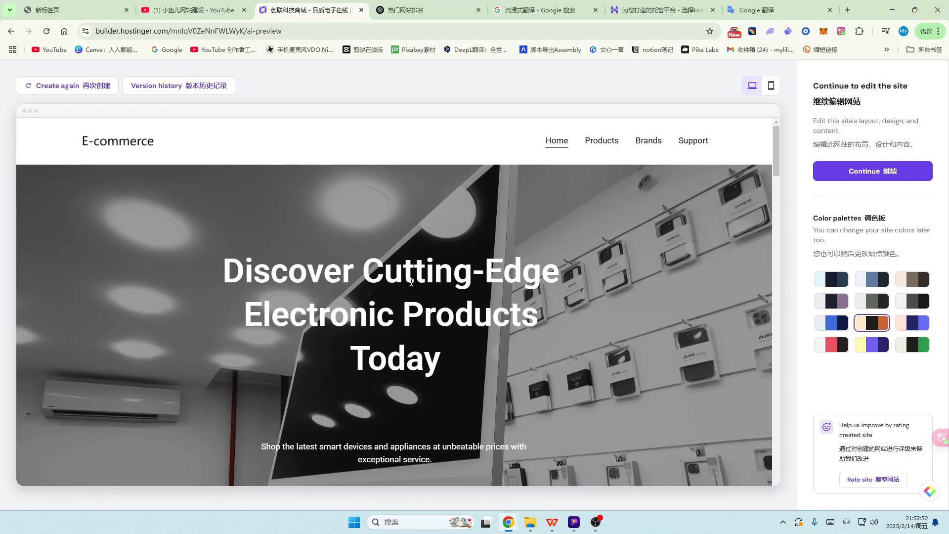
{"action": "scroll", "coordinate": [411, 287], "scroll_direction": "down", "scroll_amount": 4}
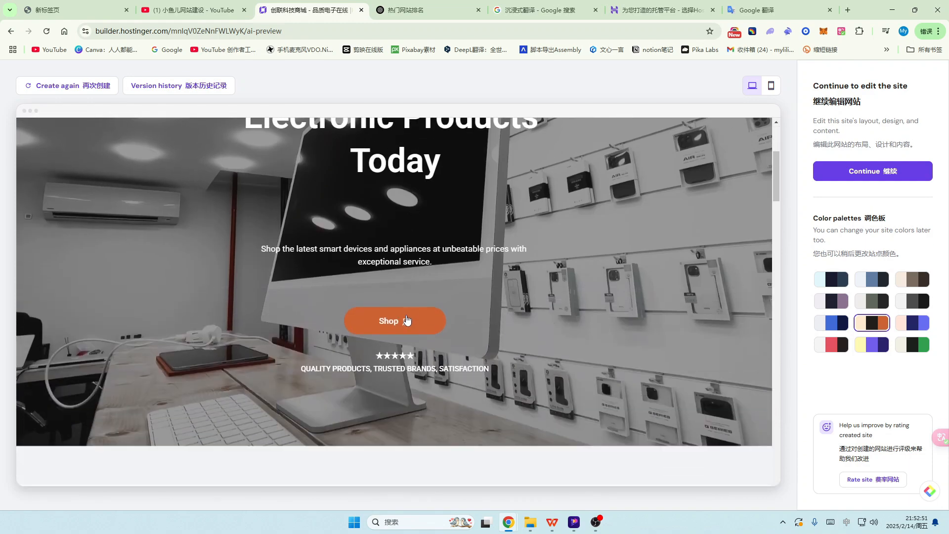
{"action": "scroll", "coordinate": [494, 299], "scroll_direction": "up", "scroll_amount": 4}
{"action": "scroll", "coordinate": [494, 299], "scroll_direction": "down", "scroll_amount": 3}
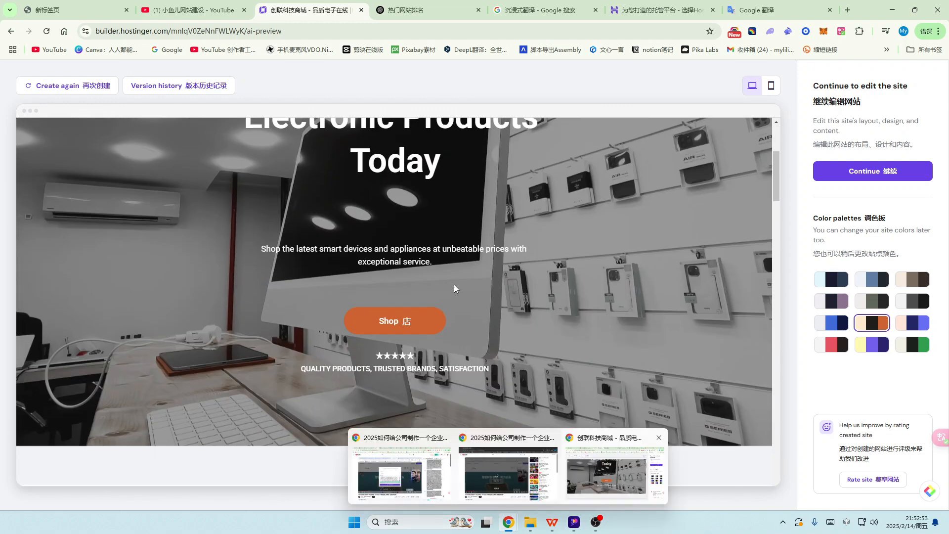
{"action": "scroll", "coordinate": [551, 278], "scroll_direction": "down", "scroll_amount": 4}
{"action": "scroll", "coordinate": [567, 267], "scroll_direction": "up", "scroll_amount": 5}
{"action": "scroll", "coordinate": [567, 267], "scroll_direction": "down", "scroll_amount": 15}
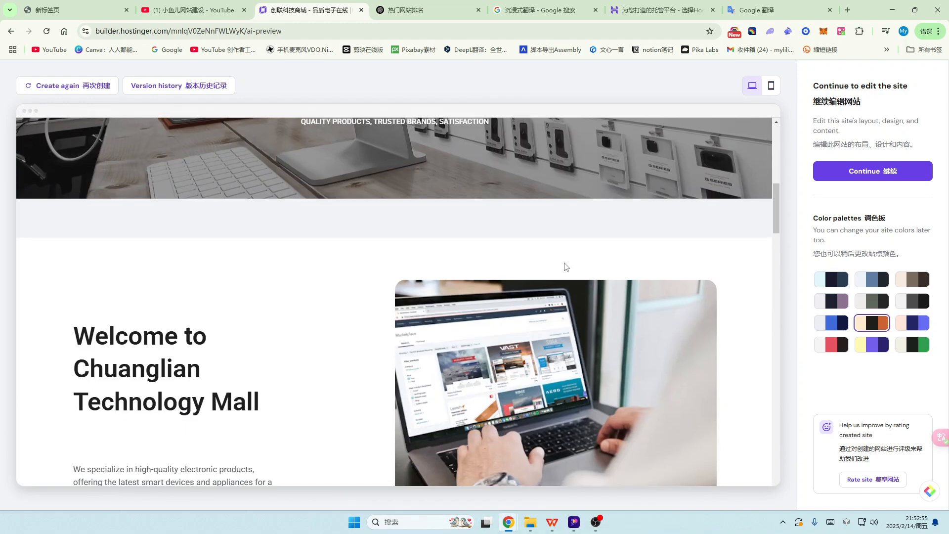
{"action": "scroll", "coordinate": [566, 267], "scroll_direction": "up", "scroll_amount": 15}
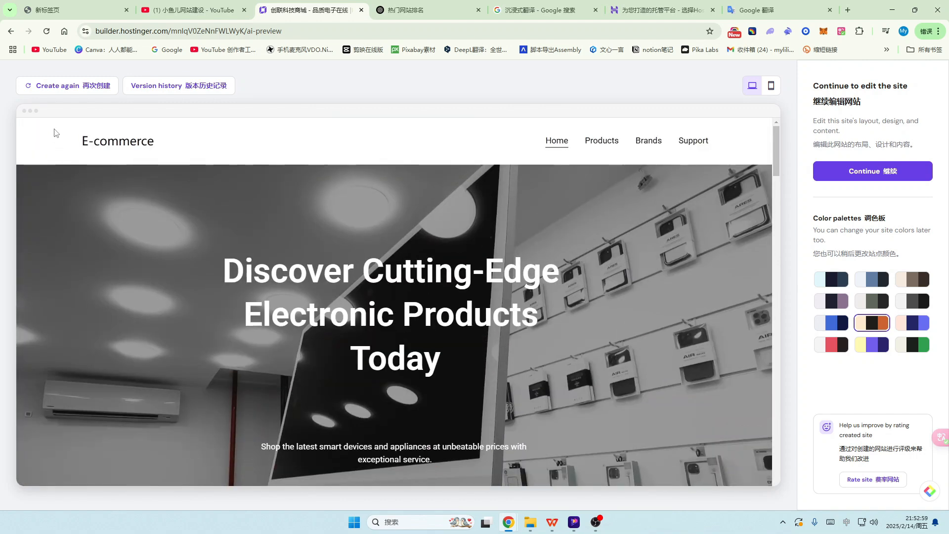
Step: Start another website version, check its current description, then switch to the ChatGPT conversation
{"action": "left_click", "coordinate": [56, 88]}
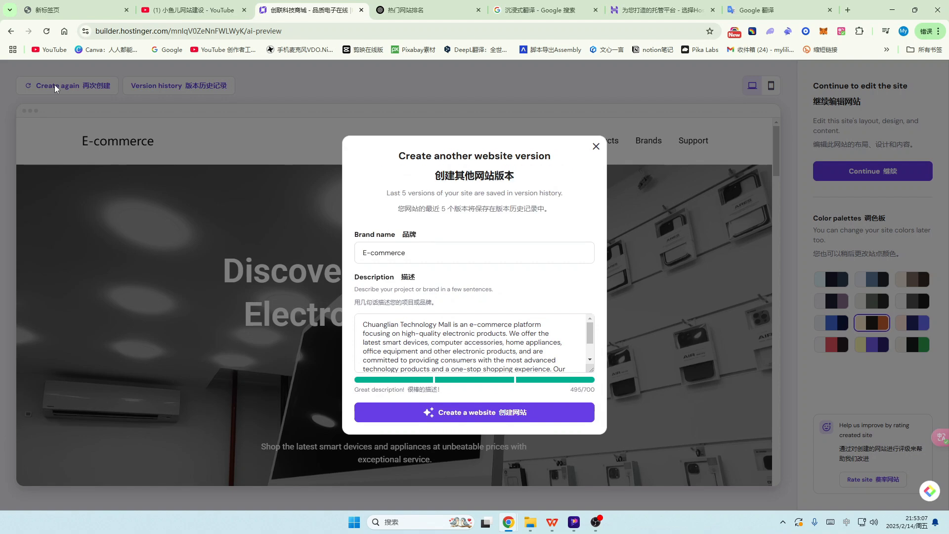
{"action": "scroll", "coordinate": [475, 331], "scroll_direction": "down", "scroll_amount": 3}
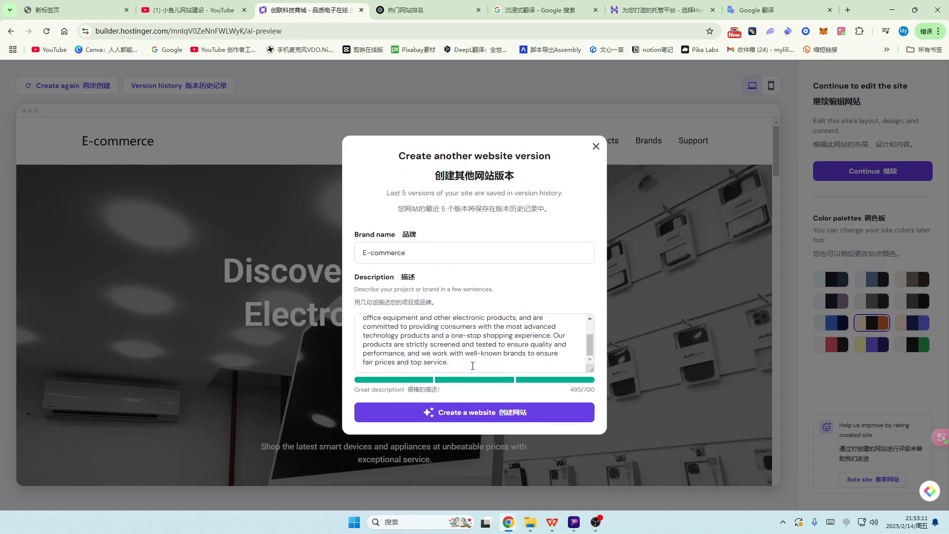
{"action": "left_click", "coordinate": [465, 366]}
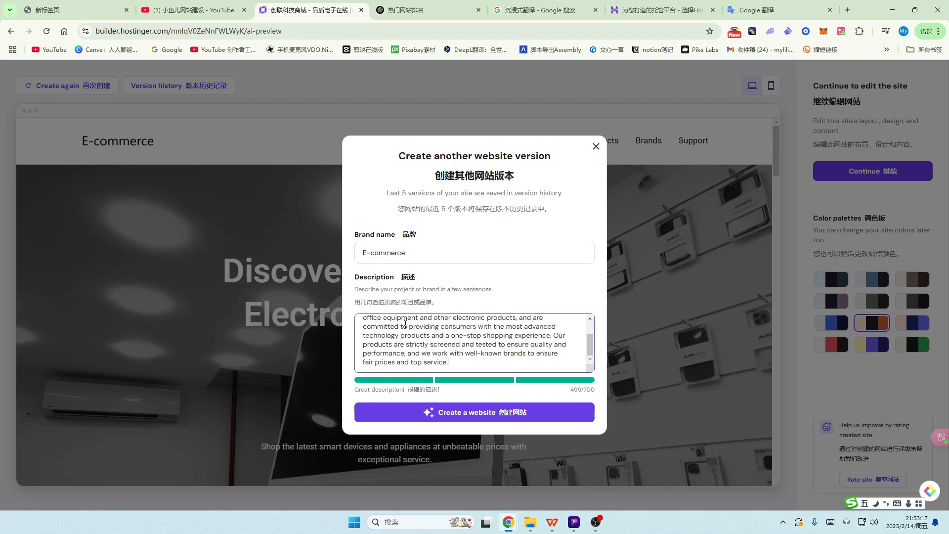
{"action": "left_click", "coordinate": [425, 10]}
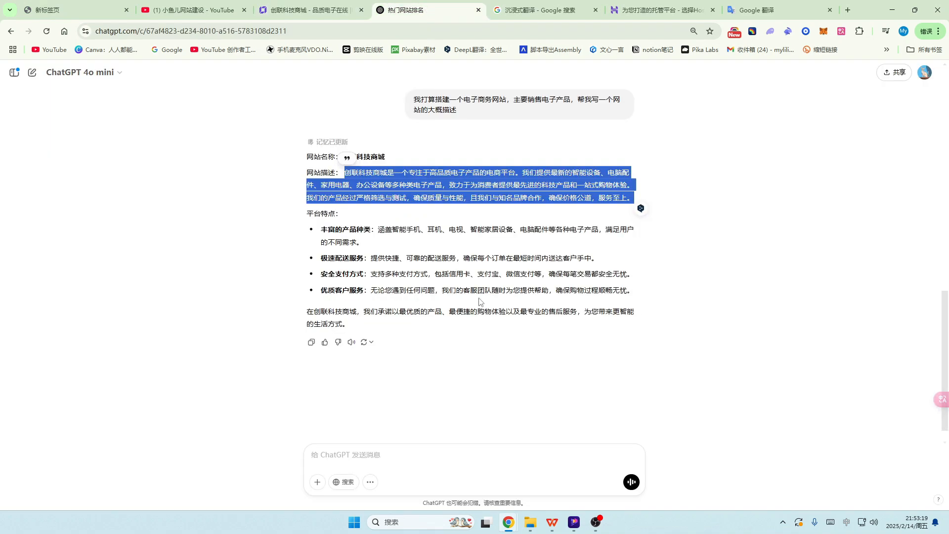
Step: Send ChatGPT the request '网站主要销售人工智能产品，修改一下网站的大概描述'
{"action": "left_click", "coordinate": [330, 454]}
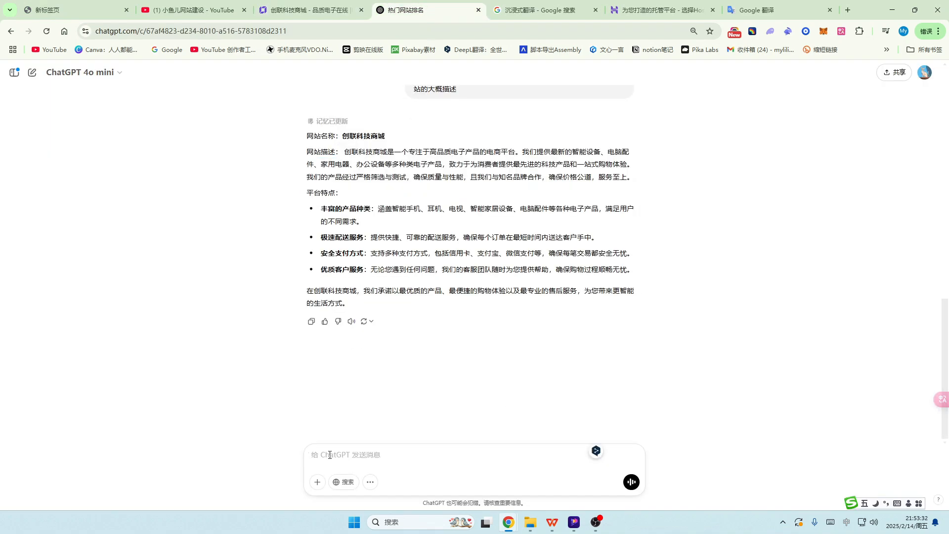
{"action": "type", "text": "wod wangz"}
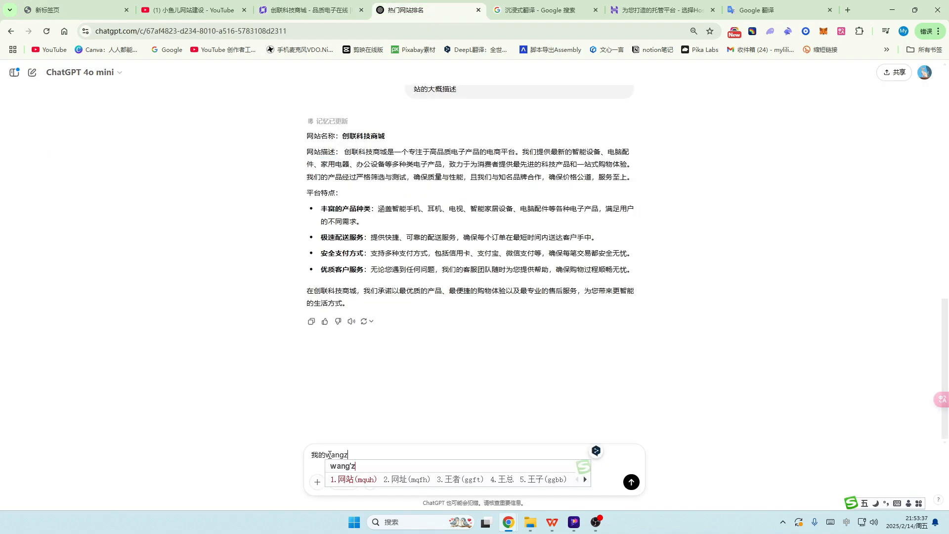
{"action": "key", "text": "space"}
{"action": "scroll", "coordinate": [330, 455], "scroll_direction": "up", "scroll_amount": 3}
{"action": "type", "text": "zhuay"}
{"action": "type", "text": "ao"}
{"action": "key", "text": "space"}
{"action": "type", "text": "xiaoshou"}
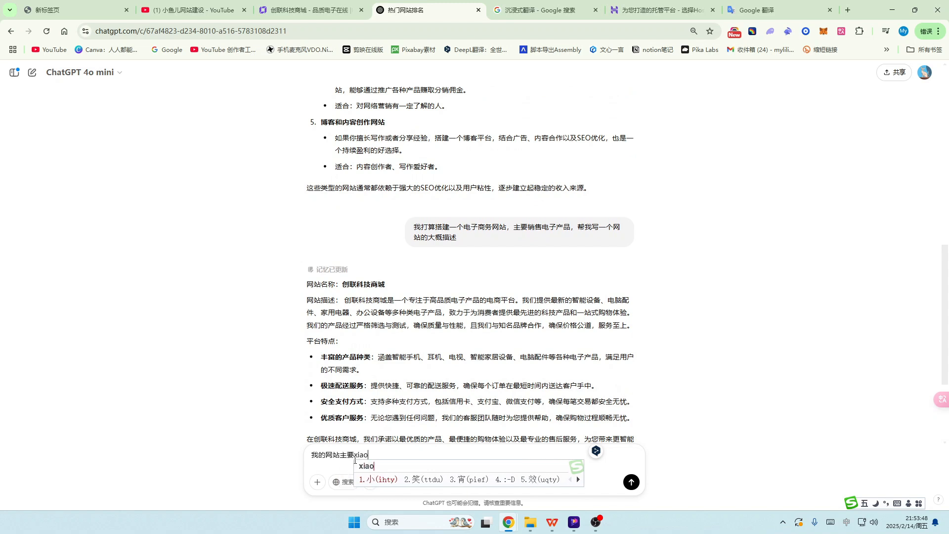
{"action": "key", "text": "space"}
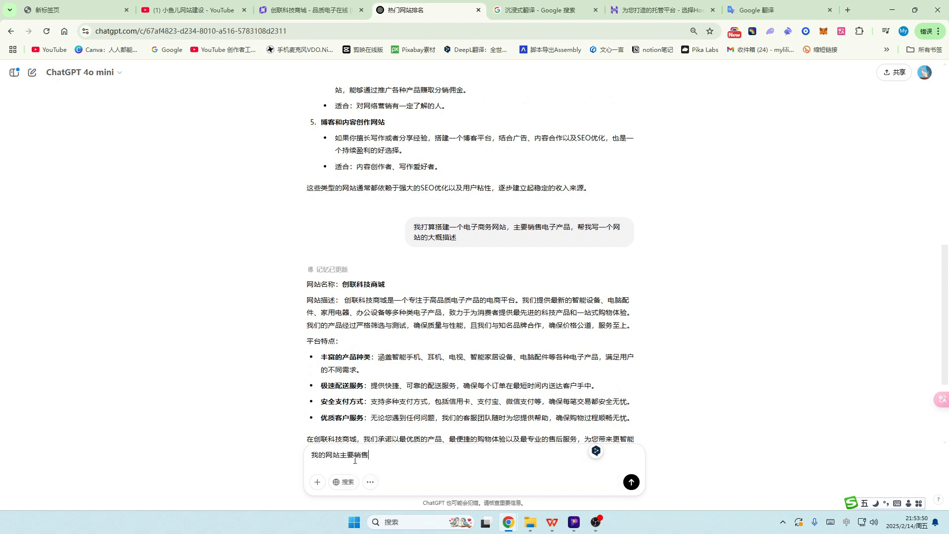
{"action": "type", "text": "rengongzhineng"}
{"action": "key", "text": "space"}
{"action": "type", "text": "chanpin"}
{"action": "key", "text": "space"}
{"action": "type", "text": ",xiug"}
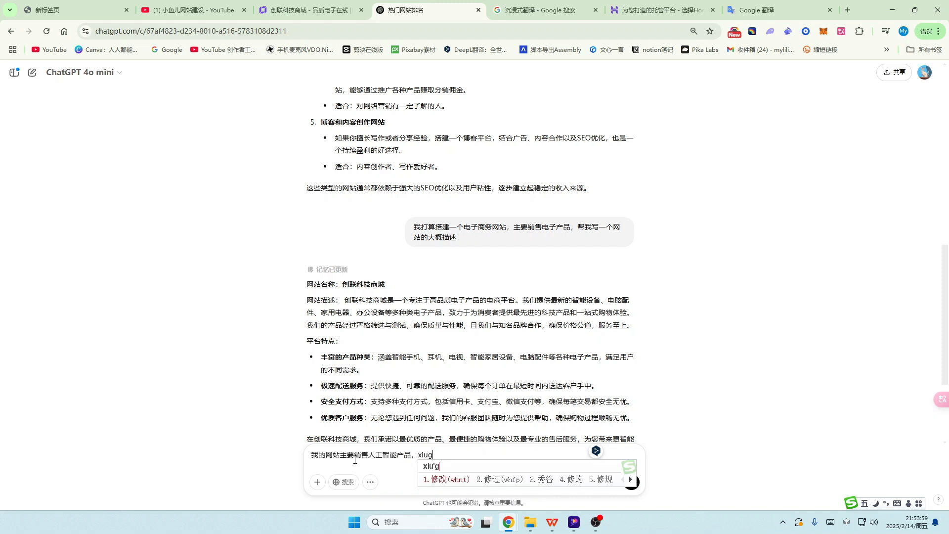
{"action": "key", "text": "space"}
{"action": "type", "text": "yixia"}
{"action": "key", "text": "space"}
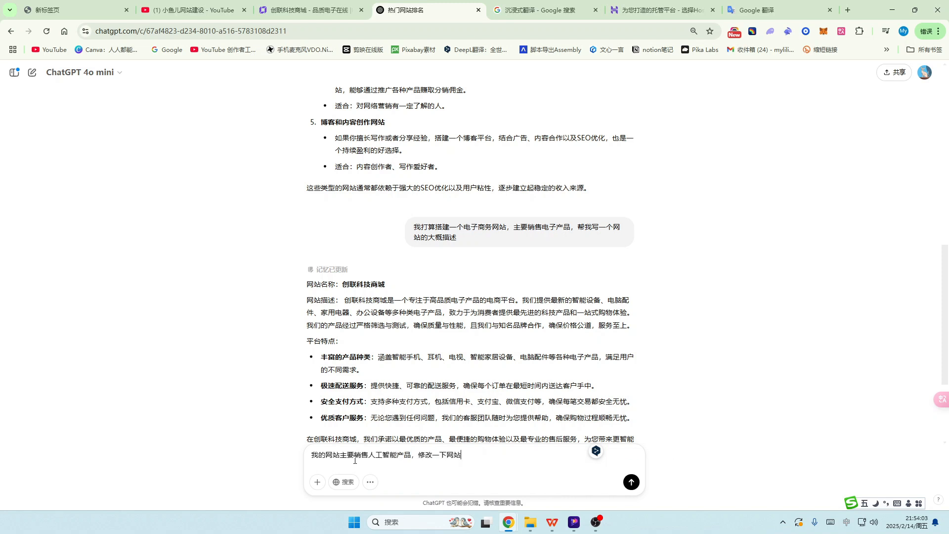
{"action": "type", "text": "wangzhande"}
{"action": "key", "text": "space"}
{"action": "type", "text": "dagaimiaoshu"}
{"action": "key", "text": "space"}
{"action": "scroll", "coordinate": [475, 299], "scroll_direction": "down", "scroll_amount": 3}
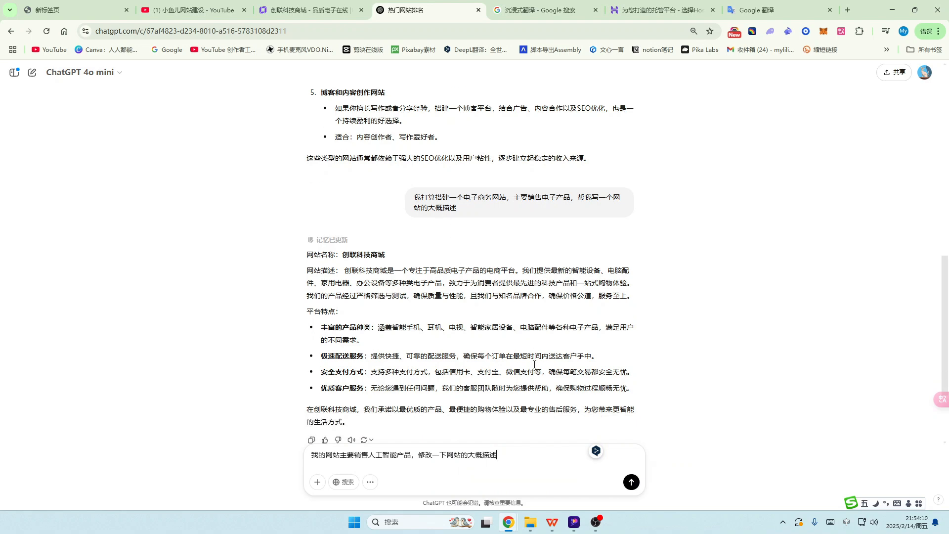
{"action": "left_click", "coordinate": [631, 482]}
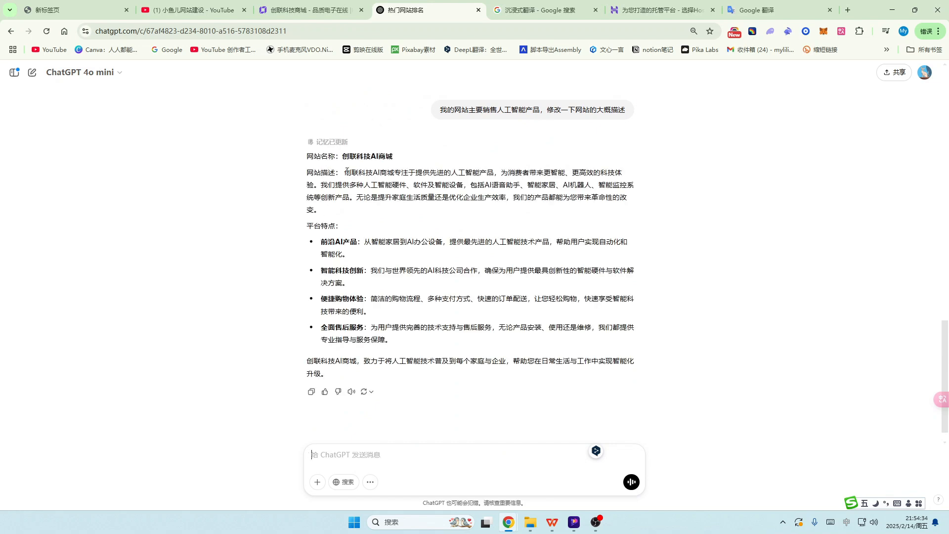
Step: Copy ChatGPT's AI Mall description and paste it into Google Translate, replacing the old text
{"action": "left_click_drag", "start_coordinate": [346, 170], "coordinate": [391, 361]}
{"action": "left_click_drag", "start_coordinate": [391, 361], "coordinate": [326, 374]}
{"action": "key", "text": "ctrl+c"}
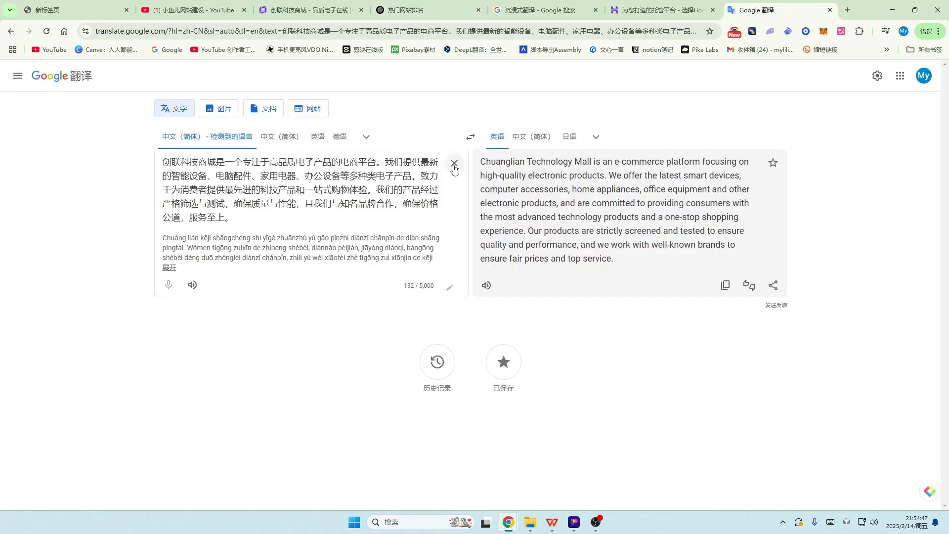
{"action": "key", "text": "ctrl+a"}
{"action": "key", "text": "BackSpace"}
{"action": "key", "text": "ctrl+v"}
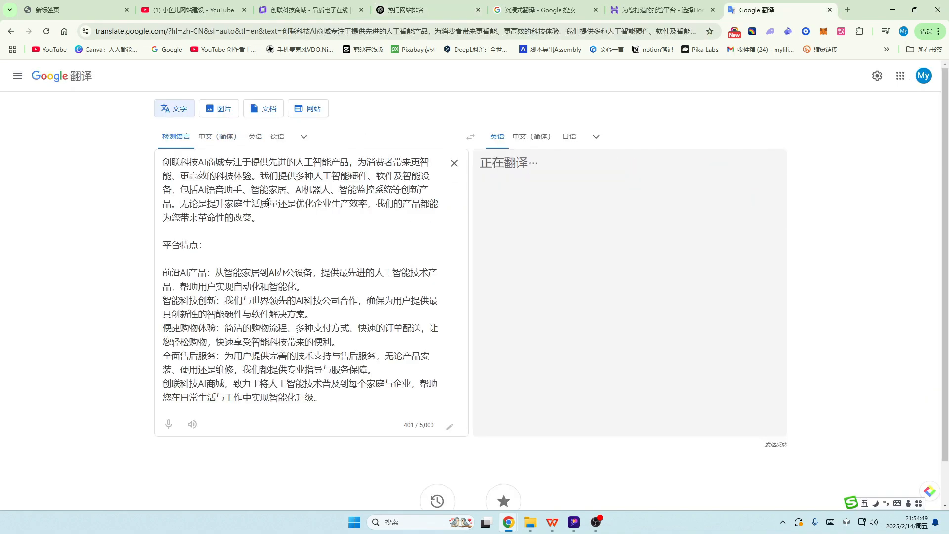
Step: Delete the closing paragraph and copy the English translation back to the builder
{"action": "scroll", "coordinate": [505, 277], "scroll_direction": "down", "scroll_amount": 3}
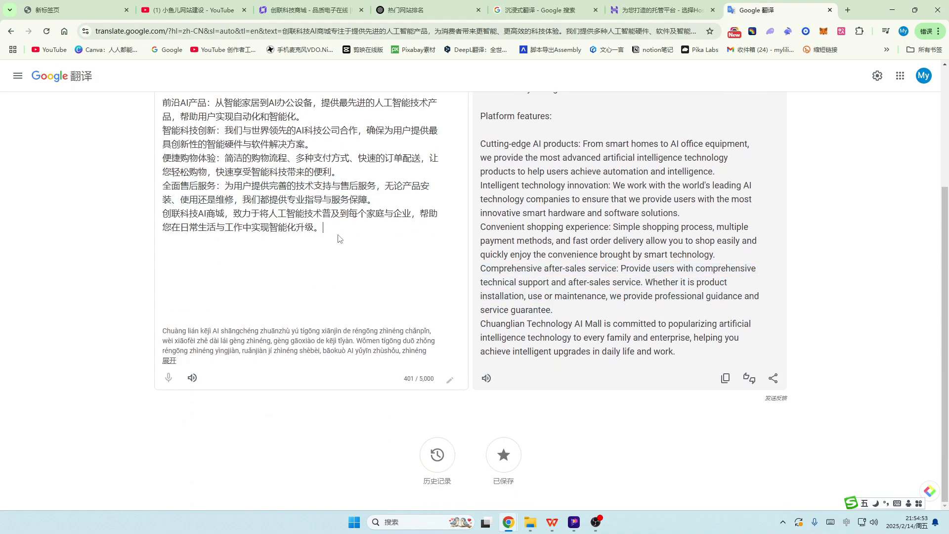
{"action": "left_click_drag", "start_coordinate": [339, 234], "coordinate": [164, 220]}
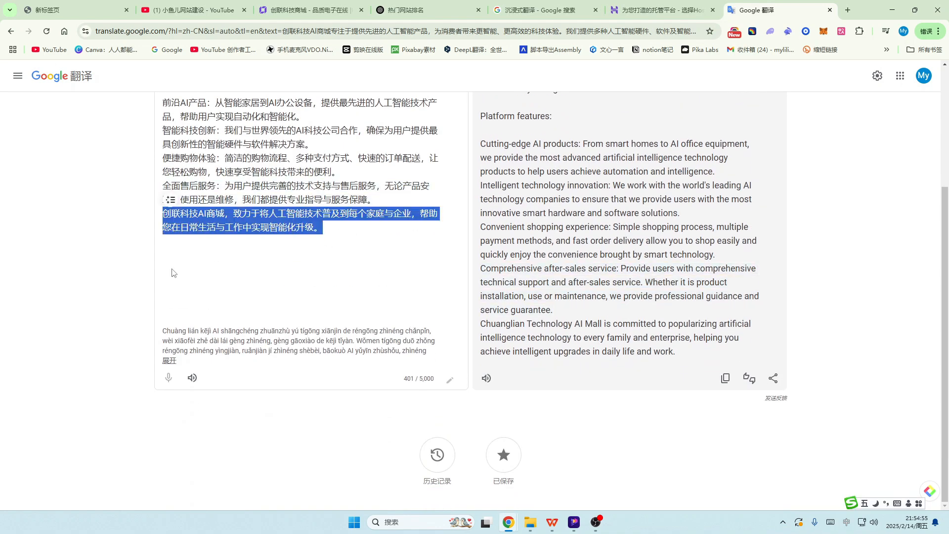
{"action": "key", "text": "BackSpace"}
{"action": "left_click", "coordinate": [725, 378]}
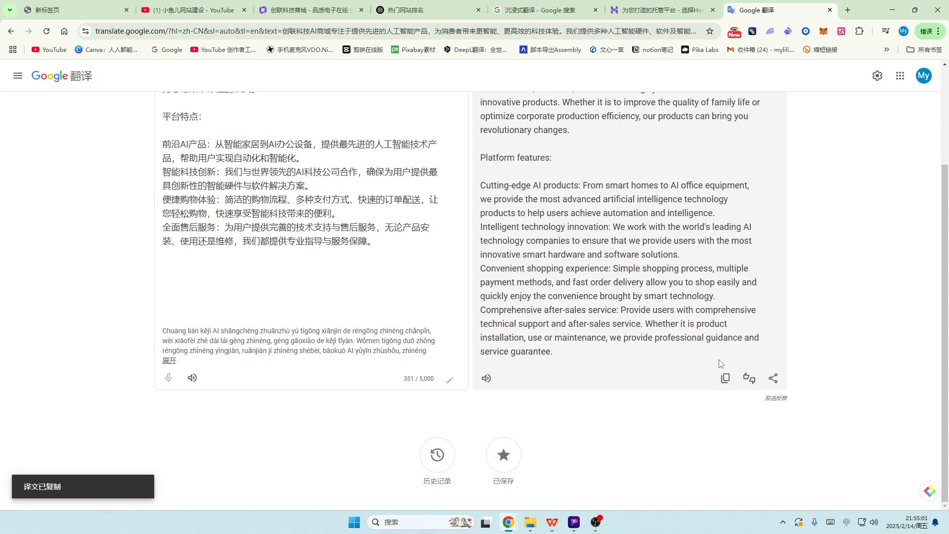
{"action": "left_click", "coordinate": [307, 10]}
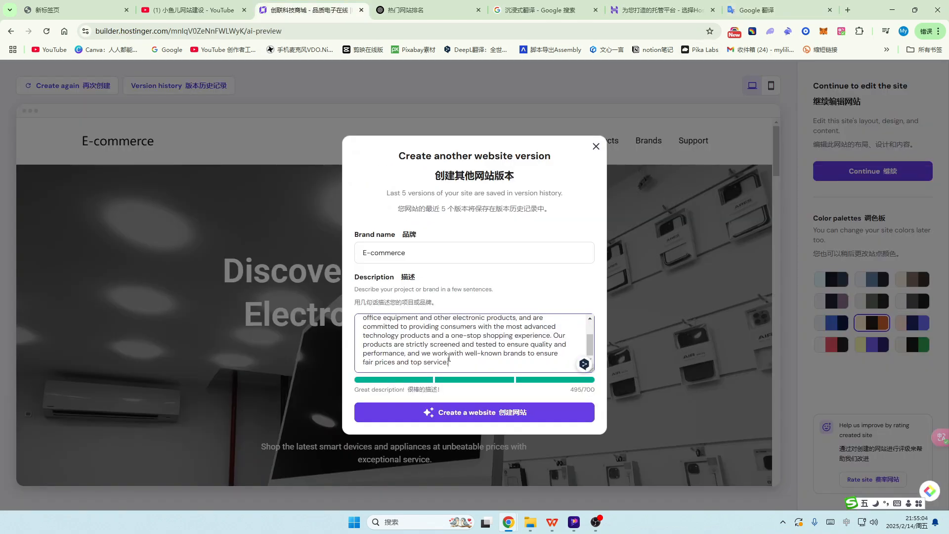
Step: Paste the English AI Mall description, put the owner's name before E-commerce as brand name, and create the site
{"action": "left_click_drag", "start_coordinate": [459, 365], "coordinate": [349, 299]}
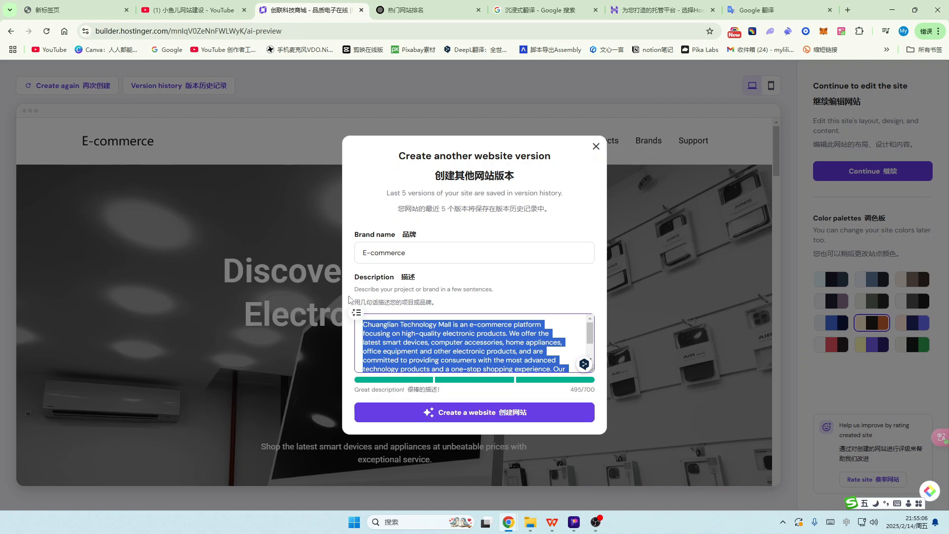
{"action": "key", "text": "ctrl+v"}
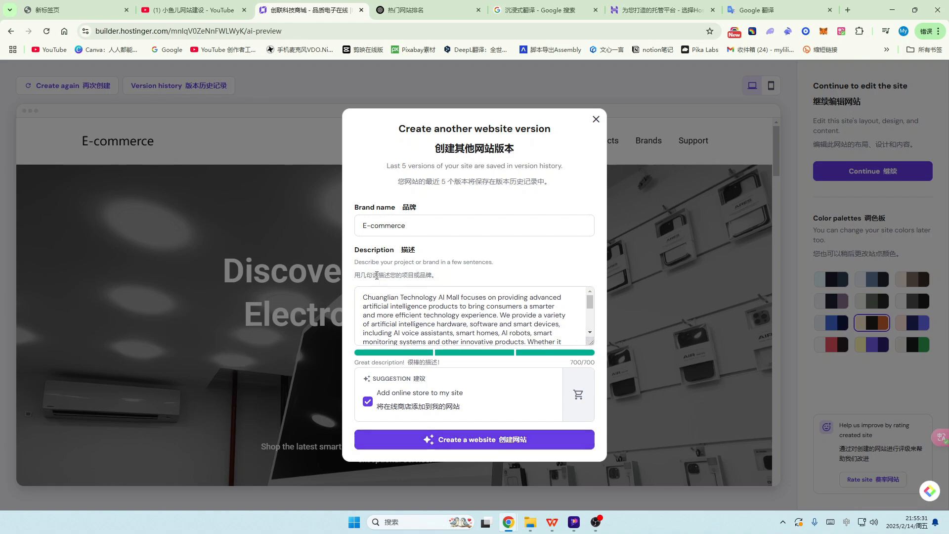
{"action": "left_click", "coordinate": [363, 225]}
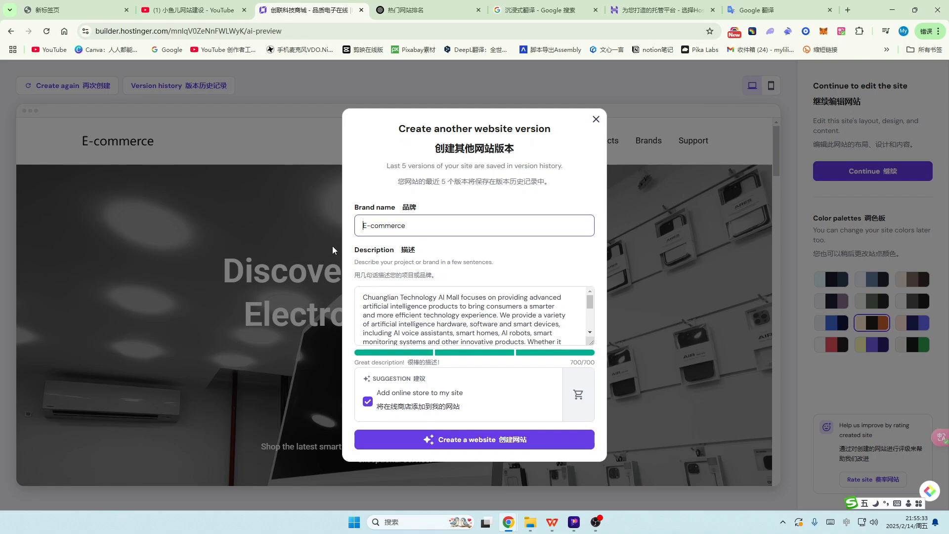
{"action": "type", "text": "xiaoyuer"}
{"action": "left_click", "coordinate": [476, 436]}
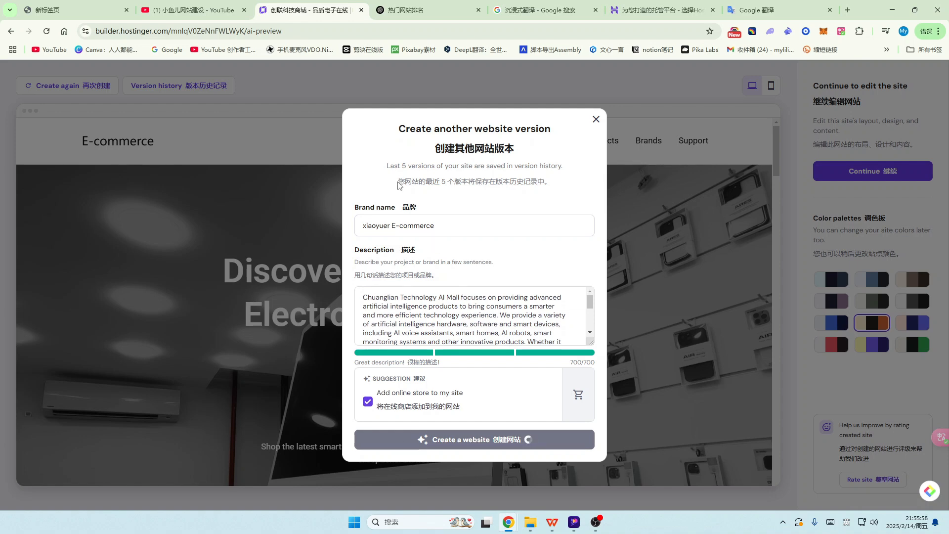
{"action": "left_click_drag", "start_coordinate": [398, 183], "coordinate": [552, 182]}
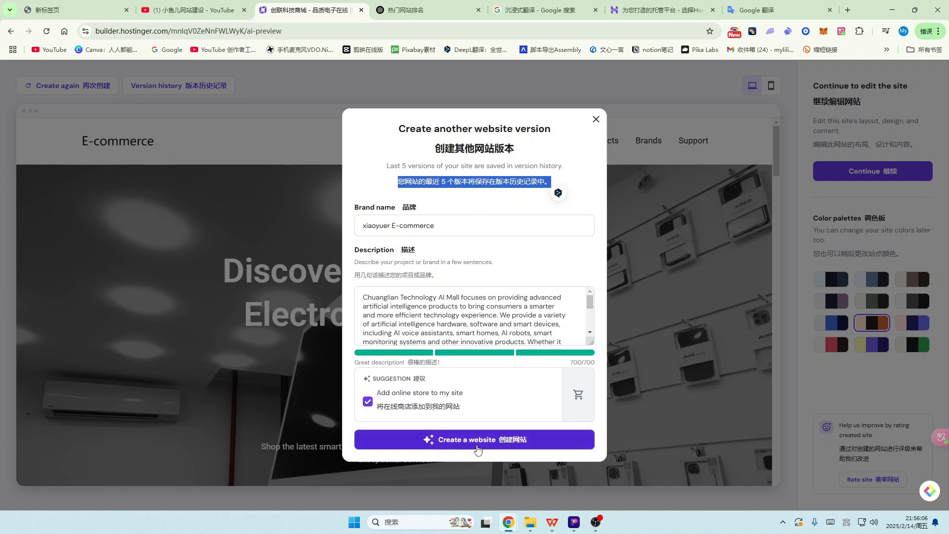
{"action": "left_click", "coordinate": [484, 442]}
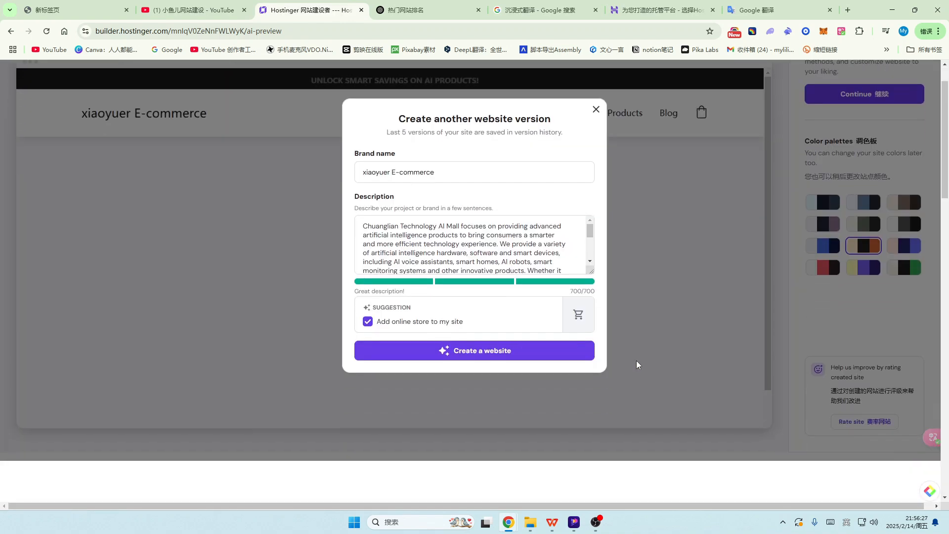
{"action": "left_click", "coordinate": [637, 365]}
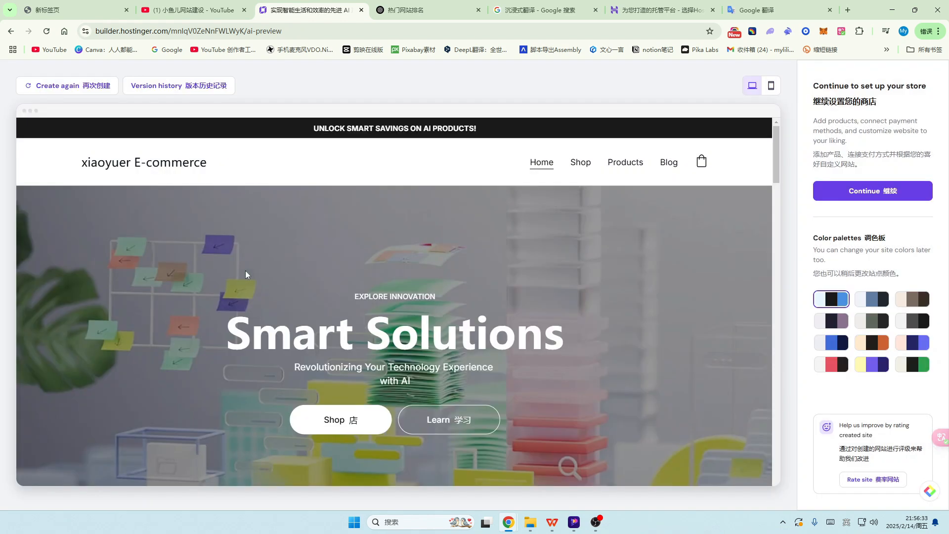
{"action": "scroll", "coordinate": [489, 289], "scroll_direction": "down", "scroll_amount": 10}
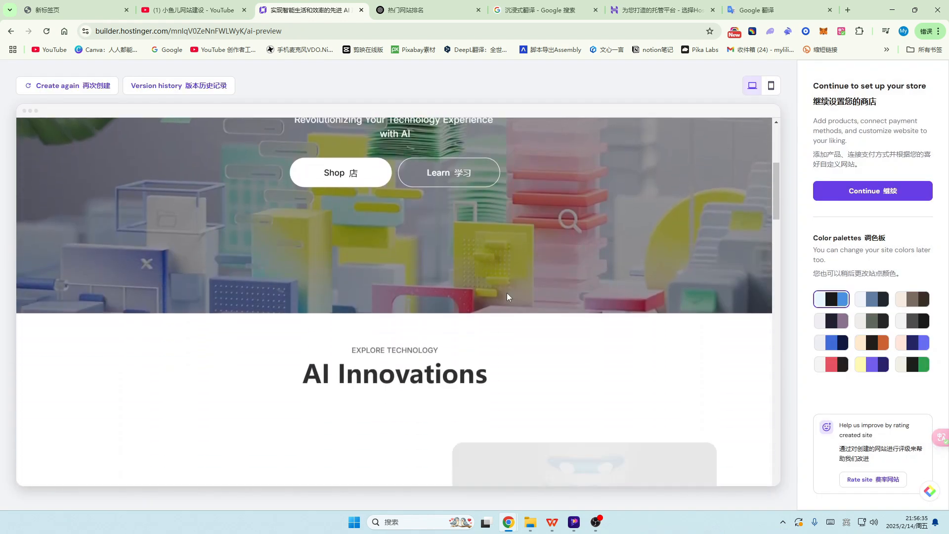
{"action": "scroll", "coordinate": [558, 296], "scroll_direction": "down", "scroll_amount": 10}
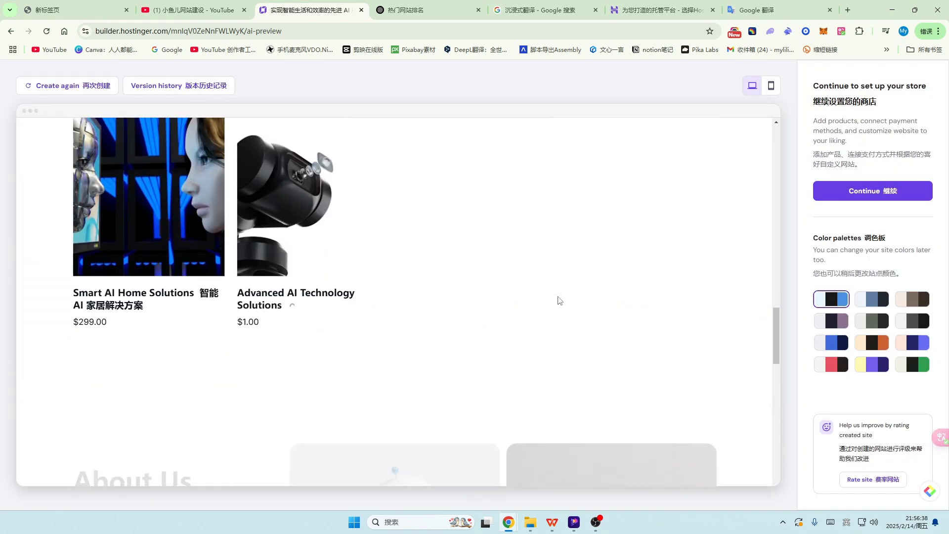
{"action": "scroll", "coordinate": [558, 300], "scroll_direction": "down", "scroll_amount": 5}
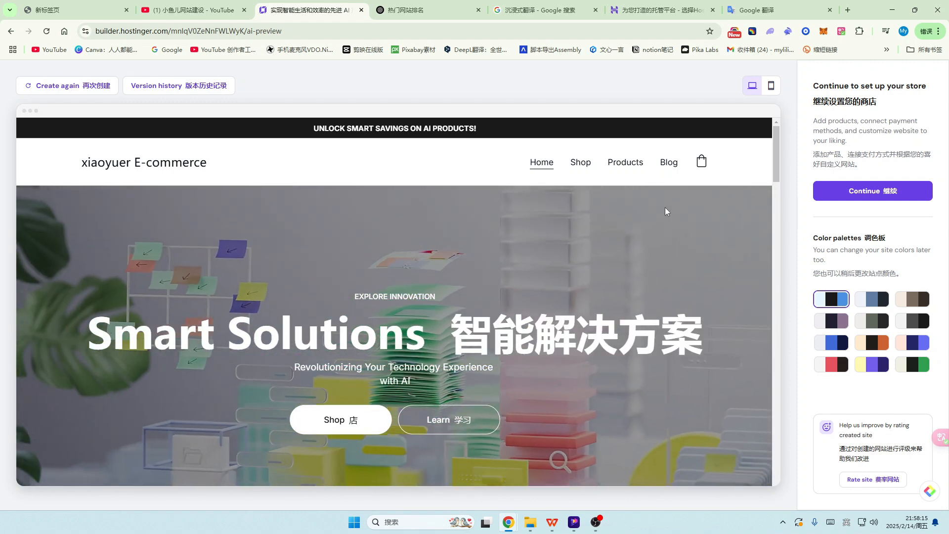
{"action": "scroll", "coordinate": [486, 283], "scroll_direction": "down", "scroll_amount": 3}
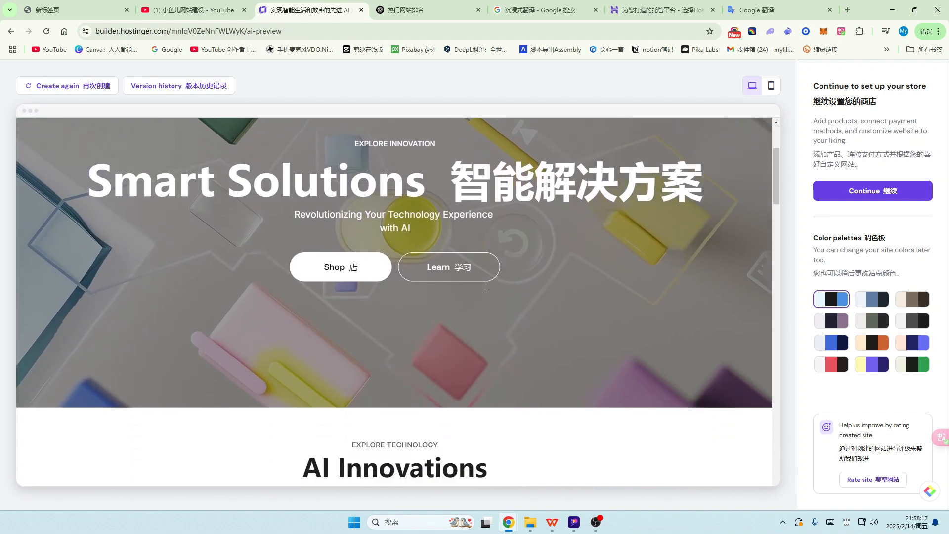
{"action": "scroll", "coordinate": [485, 284], "scroll_direction": "down", "scroll_amount": 2}
{"action": "scroll", "coordinate": [485, 285], "scroll_direction": "up", "scroll_amount": 5}
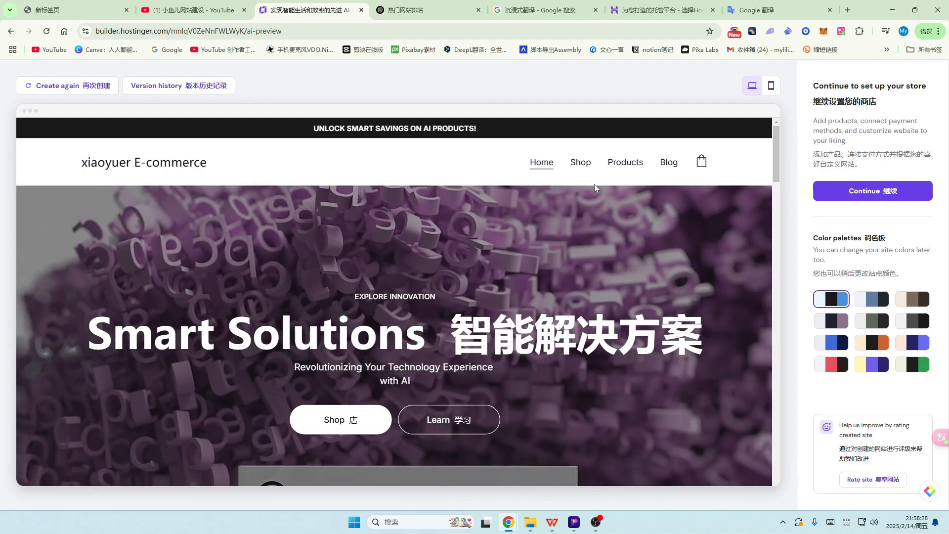
{"action": "left_click", "coordinate": [580, 162]}
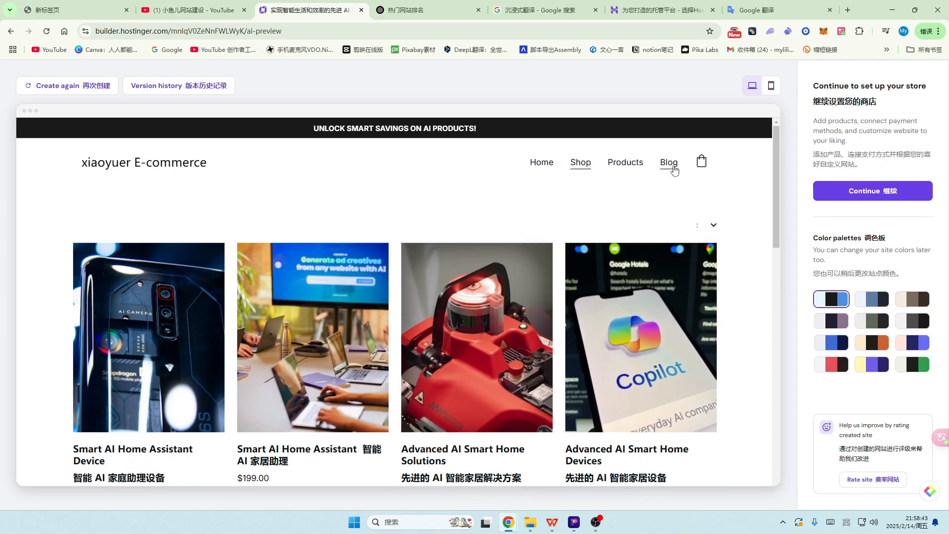
{"action": "left_click", "coordinate": [625, 162]}
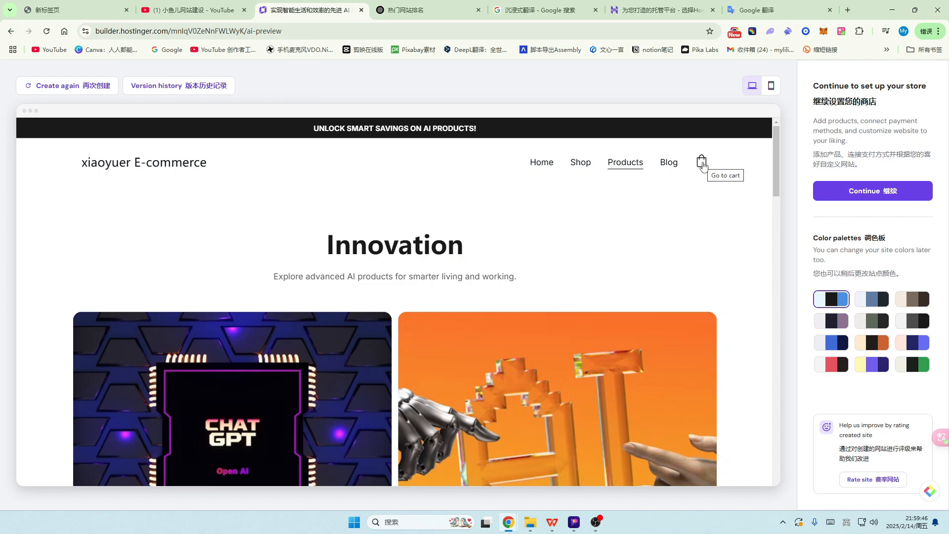
{"action": "scroll", "coordinate": [347, 271], "scroll_direction": "down", "scroll_amount": 9}
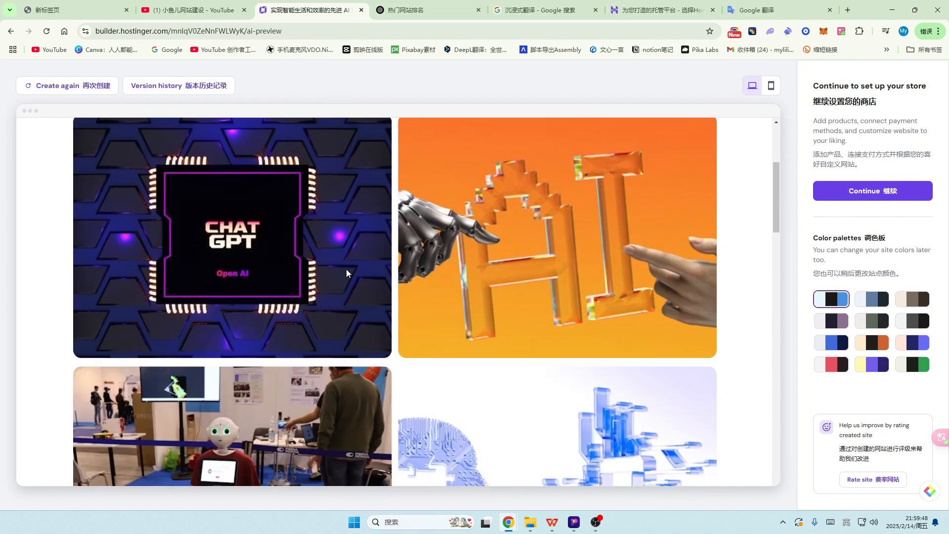
{"action": "scroll", "coordinate": [550, 277], "scroll_direction": "down", "scroll_amount": 3}
{"action": "scroll", "coordinate": [551, 275], "scroll_direction": "up", "scroll_amount": 12}
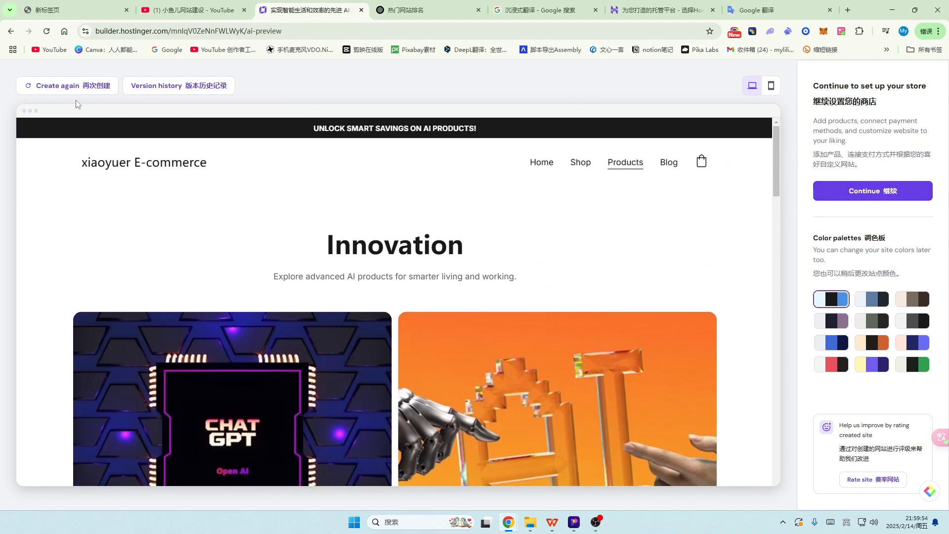
Step: Generate another version with the new pasted description and Add online store unchecked
{"action": "left_click", "coordinate": [97, 87]}
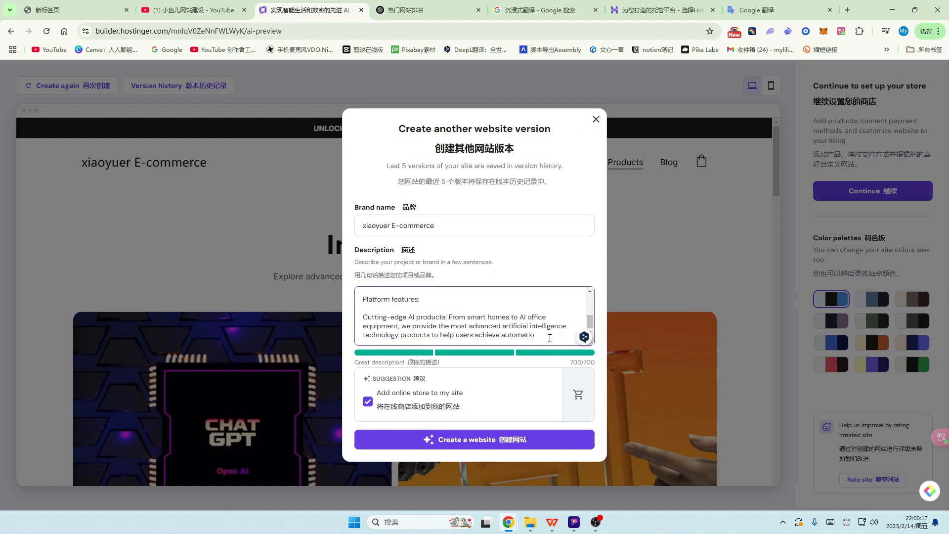
{"action": "left_click_drag", "start_coordinate": [549, 338], "coordinate": [295, 232]}
{"action": "type", "text": "创联科技AI商城专注于提供先进的人工智能产品，为消费者带来更智能、更高效的科技体验。我们提供多种人工智能硬件、软件及智能设备，包括AI语音助手、智能家居、AI机器人、智能监控系统等创新产品。无论是提升家庭生活质量还是优化企业生产效率，我们的产品都能为您带来革命性的改变。"}
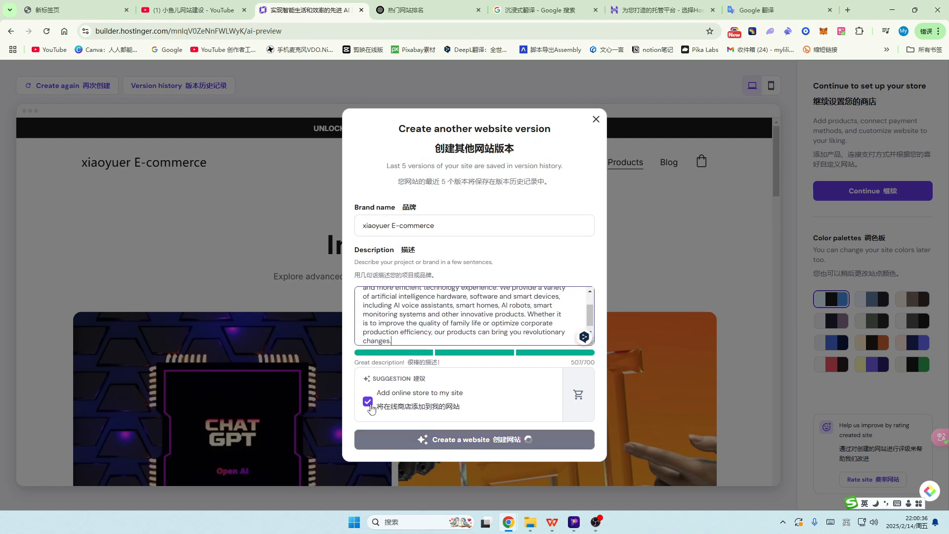
{"action": "left_click", "coordinate": [368, 403]}
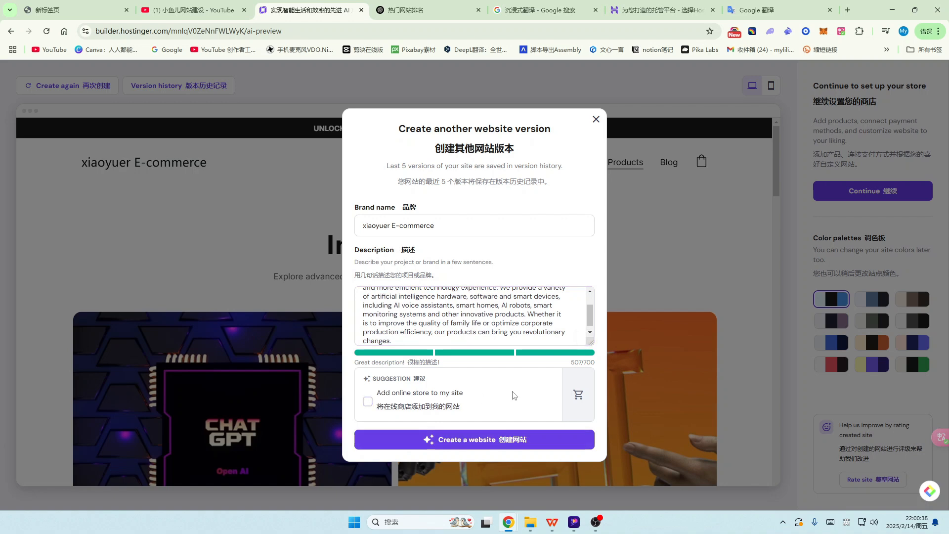
{"action": "left_click", "coordinate": [508, 440]}
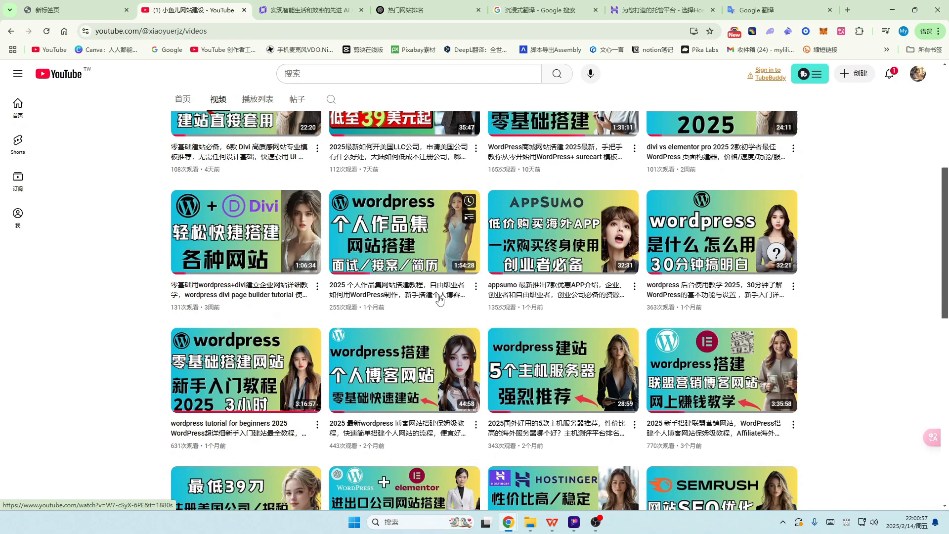
{"action": "scroll", "coordinate": [462, 293], "scroll_direction": "up", "scroll_amount": 5}
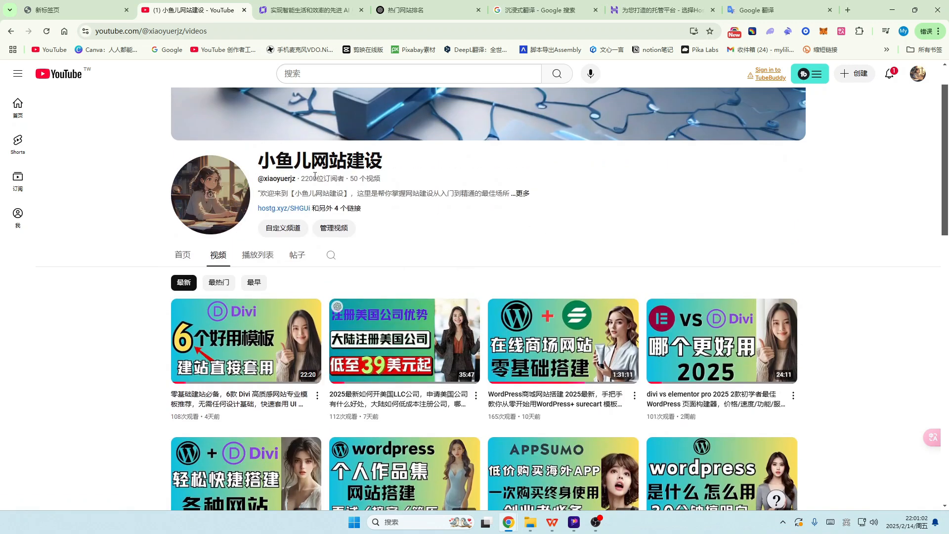
{"action": "scroll", "coordinate": [646, 228], "scroll_direction": "down", "scroll_amount": 3}
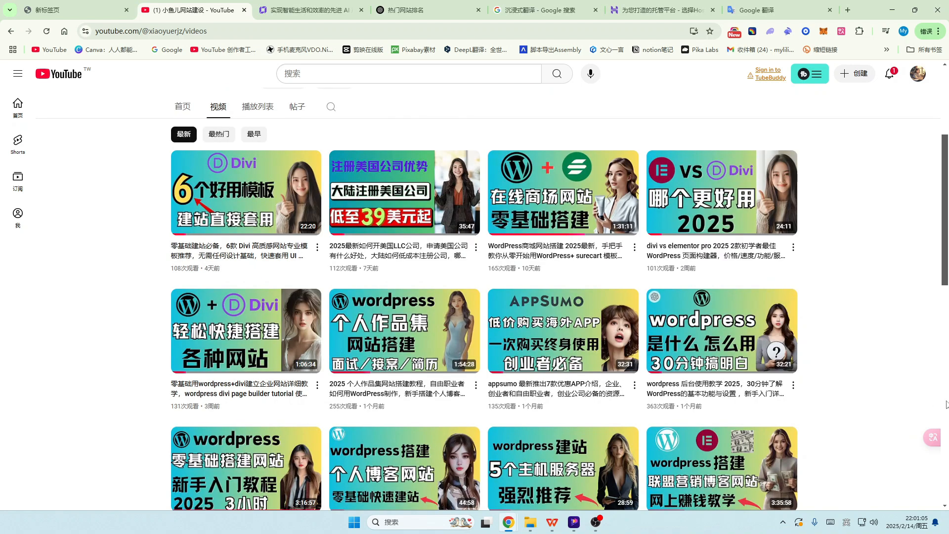
{"action": "scroll", "coordinate": [914, 395], "scroll_direction": "down", "scroll_amount": 4}
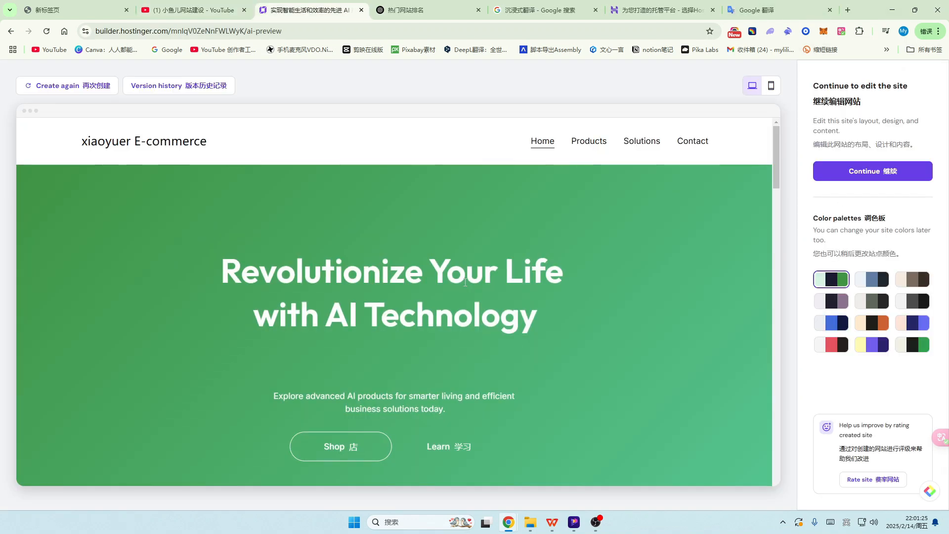
Step: Try the second palette, then apply the indigo-and-violet palette and review the preview
{"action": "scroll", "coordinate": [430, 306], "scroll_direction": "down", "scroll_amount": 20}
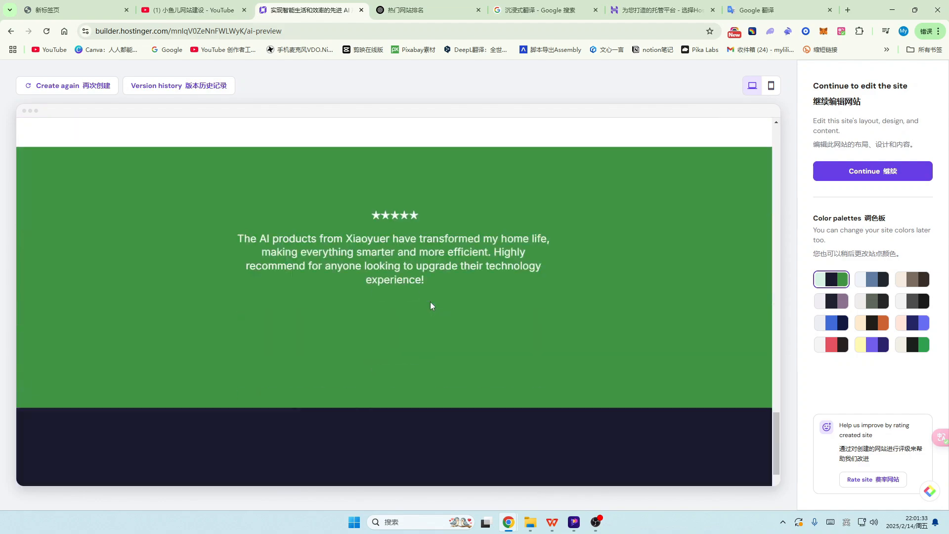
{"action": "scroll", "coordinate": [430, 302], "scroll_direction": "down", "scroll_amount": 5}
{"action": "scroll", "coordinate": [476, 305], "scroll_direction": "up", "scroll_amount": 10}
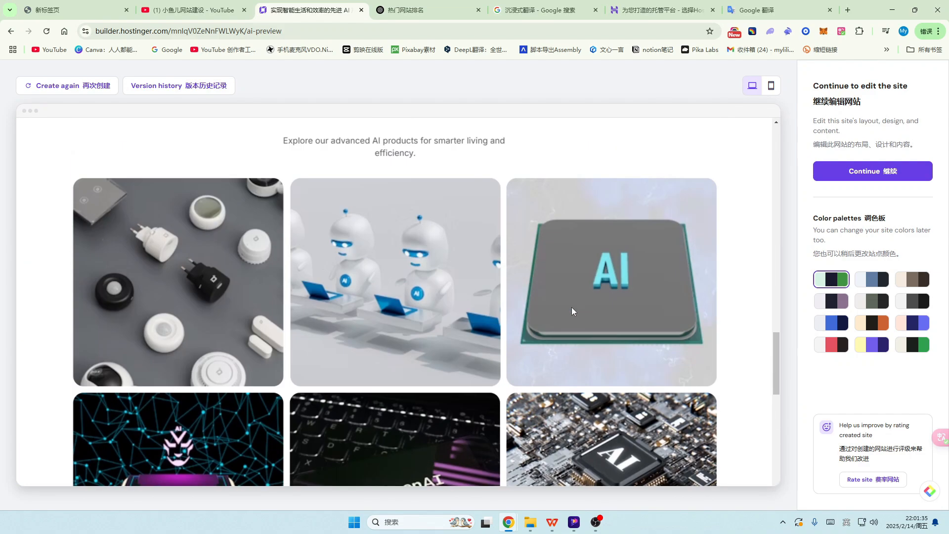
{"action": "scroll", "coordinate": [572, 308], "scroll_direction": "up", "scroll_amount": 15}
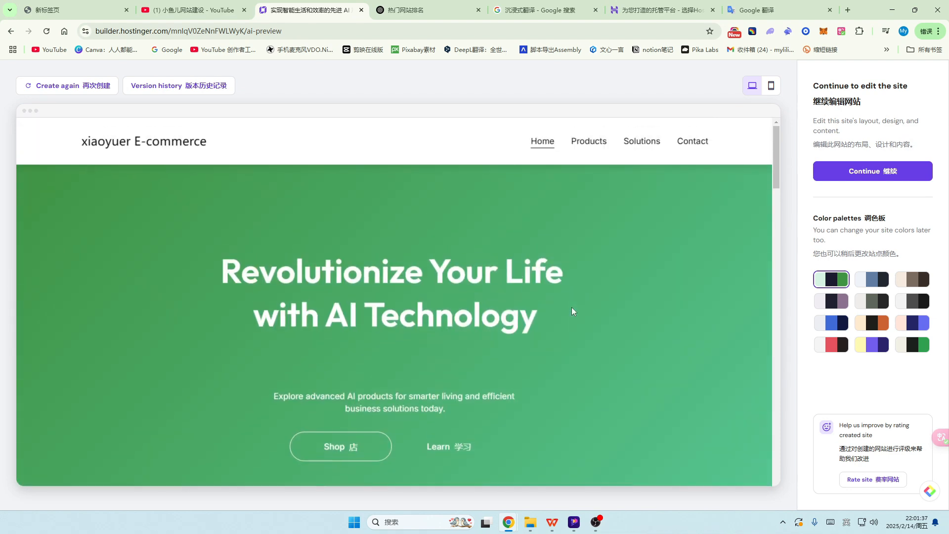
{"action": "left_click", "coordinate": [876, 283]}
{"action": "scroll", "coordinate": [535, 326], "scroll_direction": "down", "scroll_amount": 8}
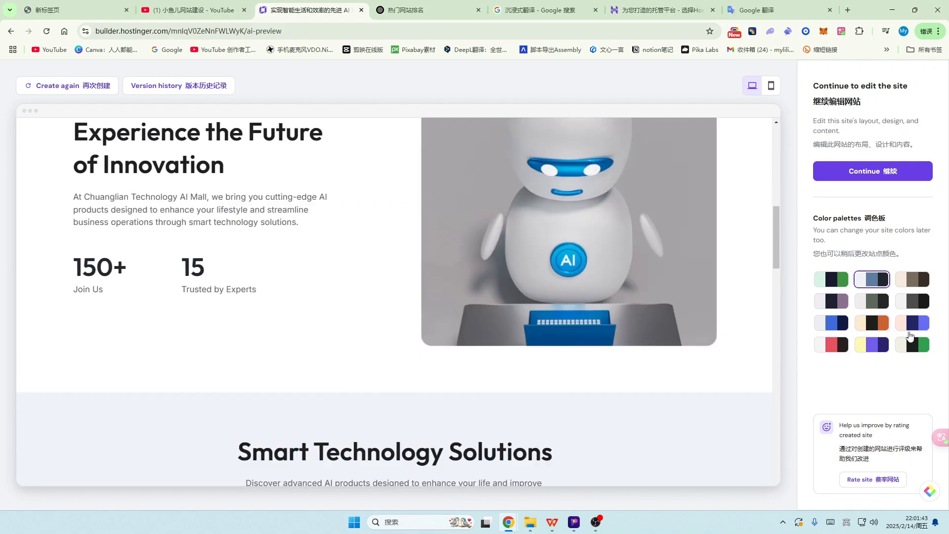
{"action": "left_click", "coordinate": [915, 326]}
{"action": "scroll", "coordinate": [616, 316], "scroll_direction": "up", "scroll_amount": 10}
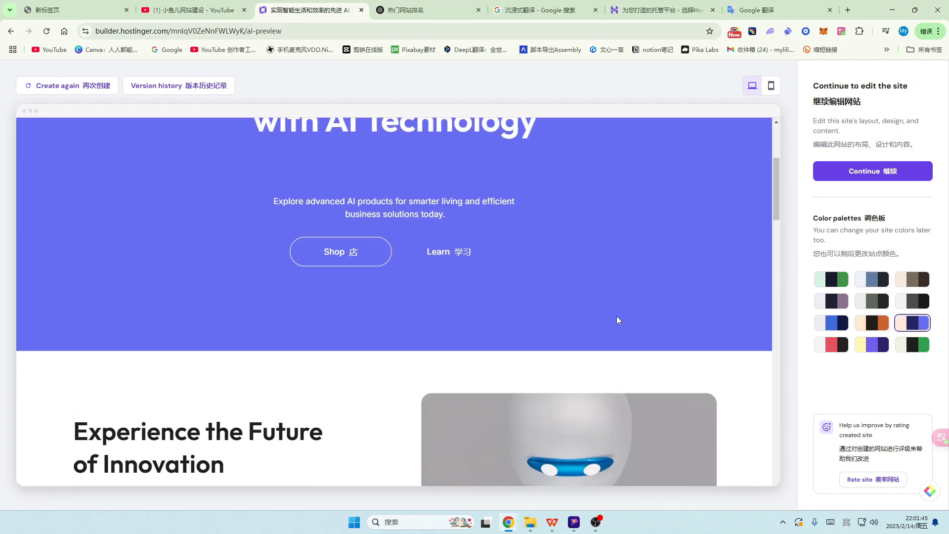
{"action": "scroll", "coordinate": [423, 268], "scroll_direction": "down", "scroll_amount": 20}
{"action": "scroll", "coordinate": [425, 255], "scroll_direction": "up", "scroll_amount": 2}
{"action": "scroll", "coordinate": [426, 254], "scroll_direction": "up", "scroll_amount": 5}
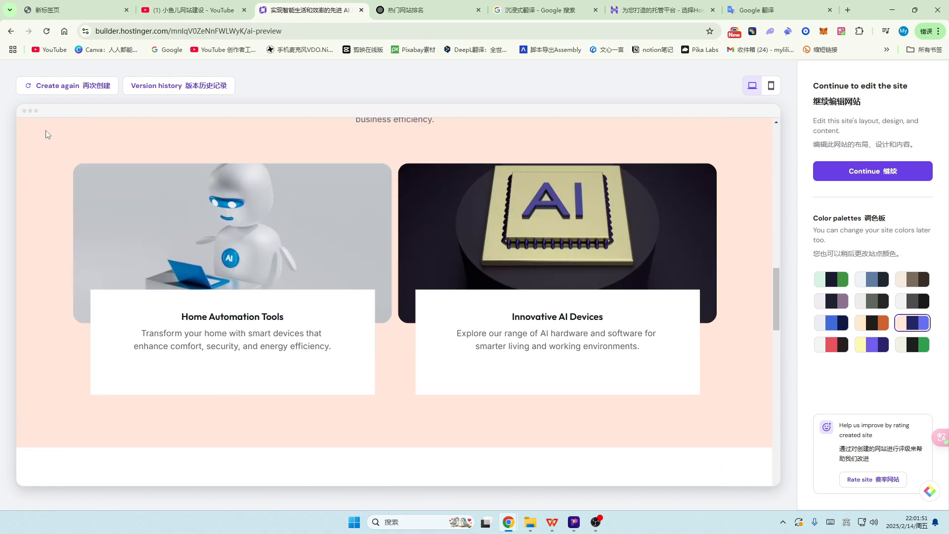
{"action": "scroll", "coordinate": [201, 204], "scroll_direction": "up", "scroll_amount": 8}
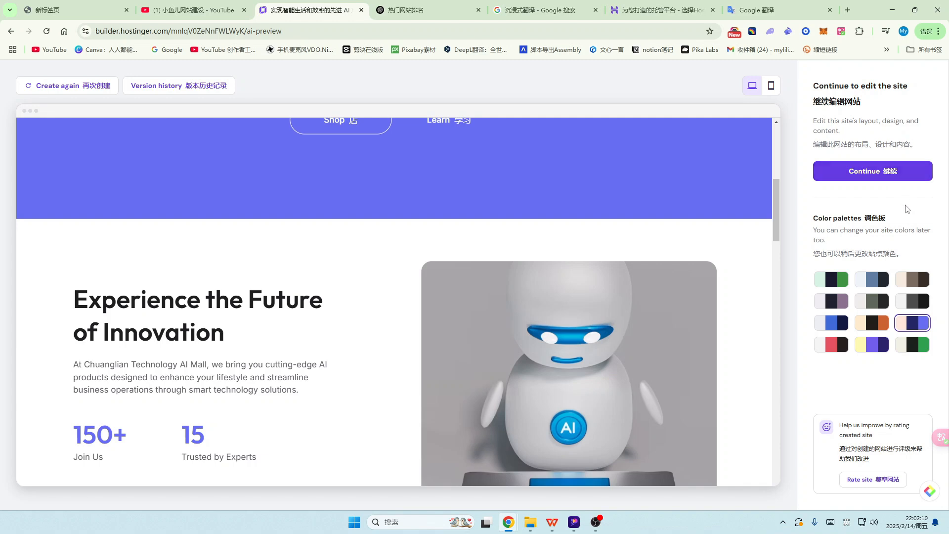
Step: Open the violet AI Technology site in the editor, scroll its mobile layout, then return to desktop view
{"action": "left_click", "coordinate": [896, 173]}
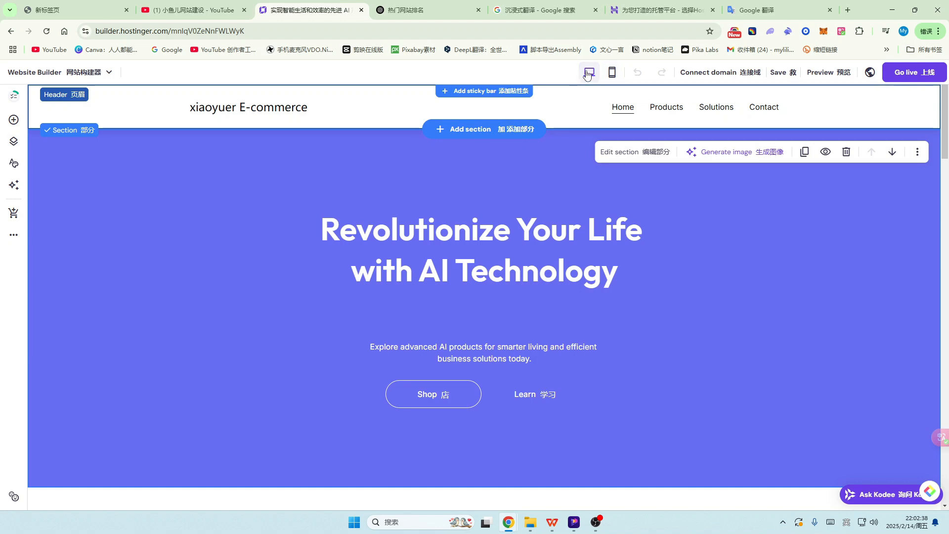
{"action": "left_click", "coordinate": [614, 74]}
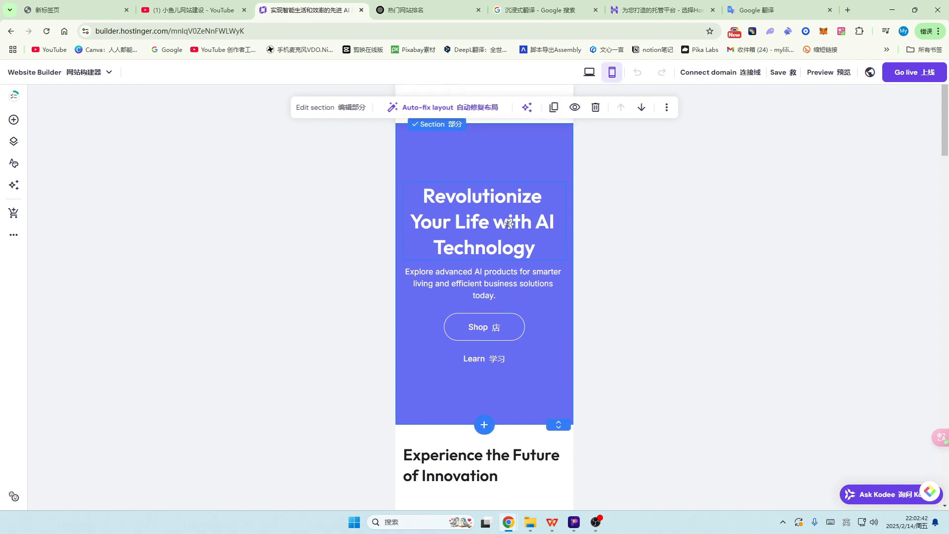
{"action": "scroll", "coordinate": [517, 222], "scroll_direction": "down", "scroll_amount": 5}
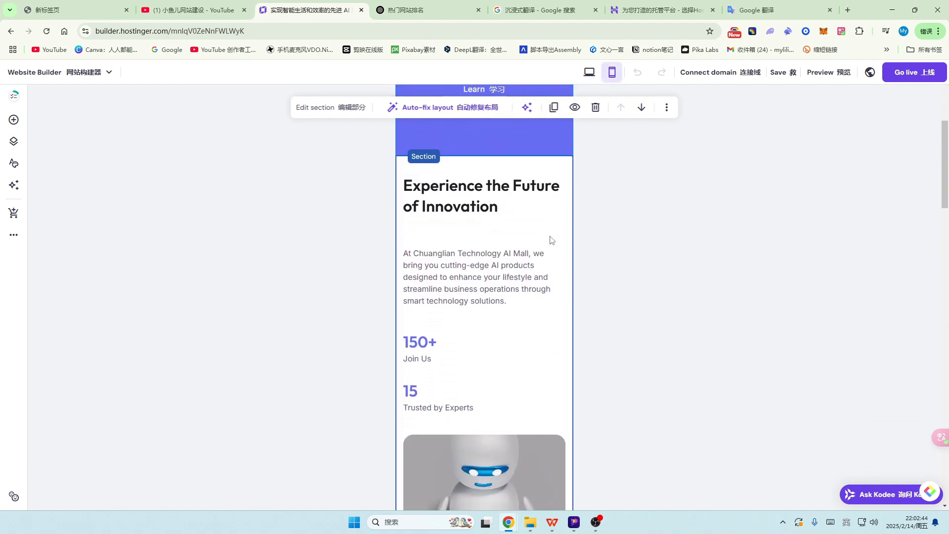
{"action": "scroll", "coordinate": [552, 240], "scroll_direction": "down", "scroll_amount": 10}
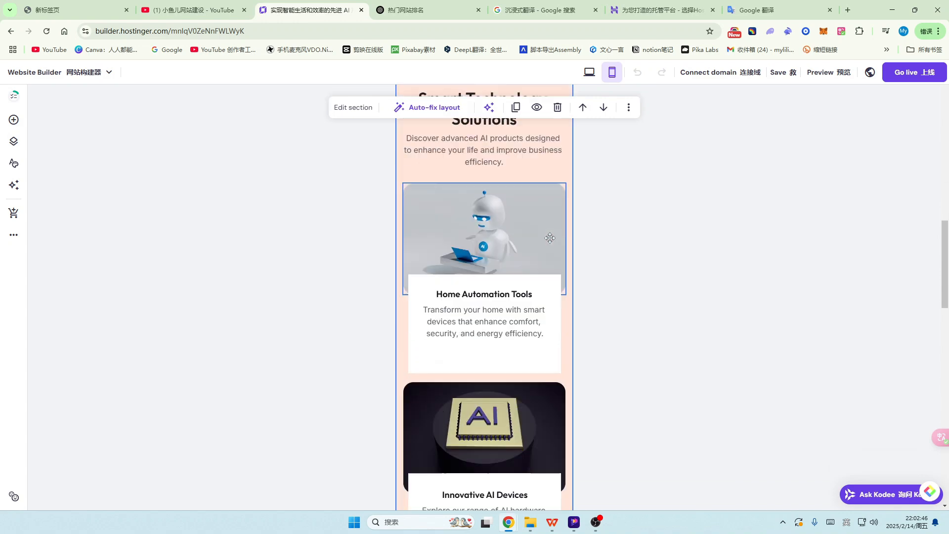
{"action": "scroll", "coordinate": [550, 238], "scroll_direction": "down", "scroll_amount": 12}
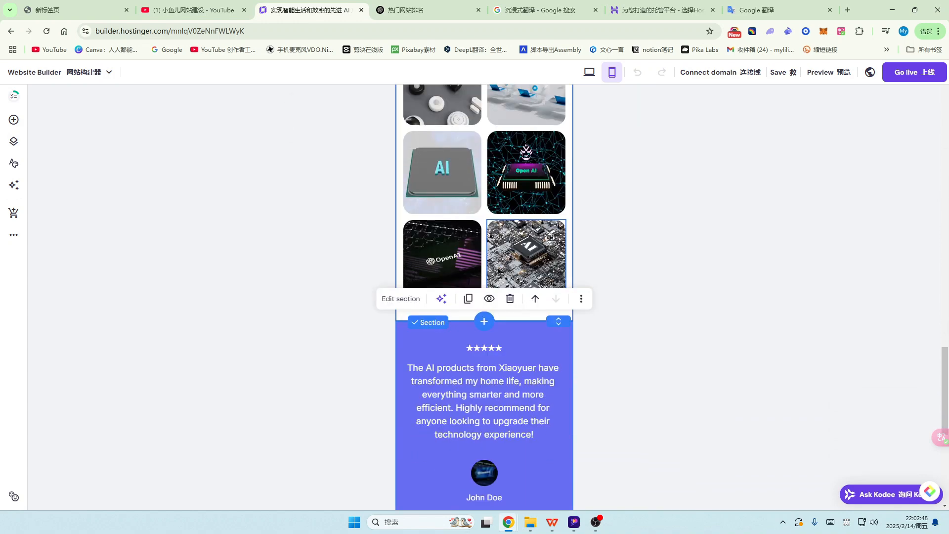
{"action": "scroll", "coordinate": [550, 239], "scroll_direction": "down", "scroll_amount": 7}
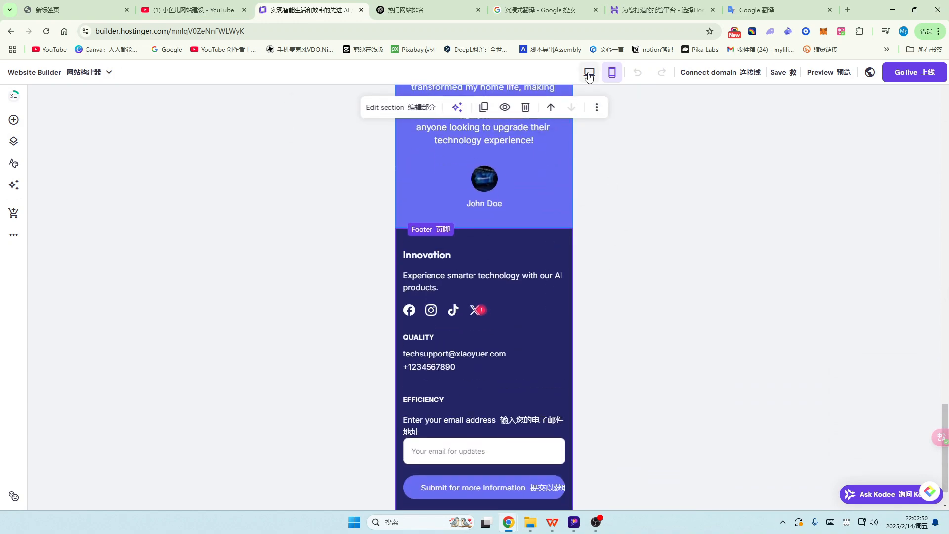
{"action": "left_click", "coordinate": [588, 73]}
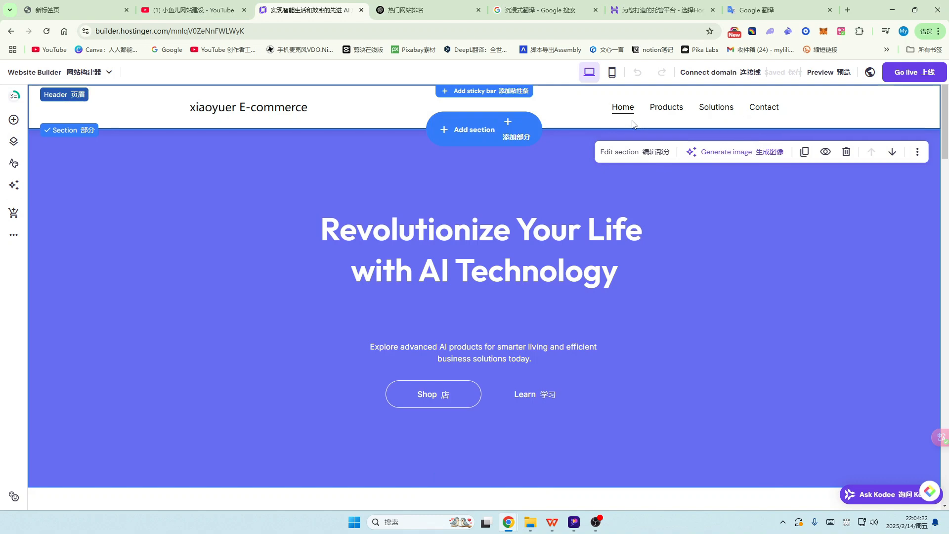
{"action": "scroll", "coordinate": [479, 230], "scroll_direction": "down", "scroll_amount": 4}
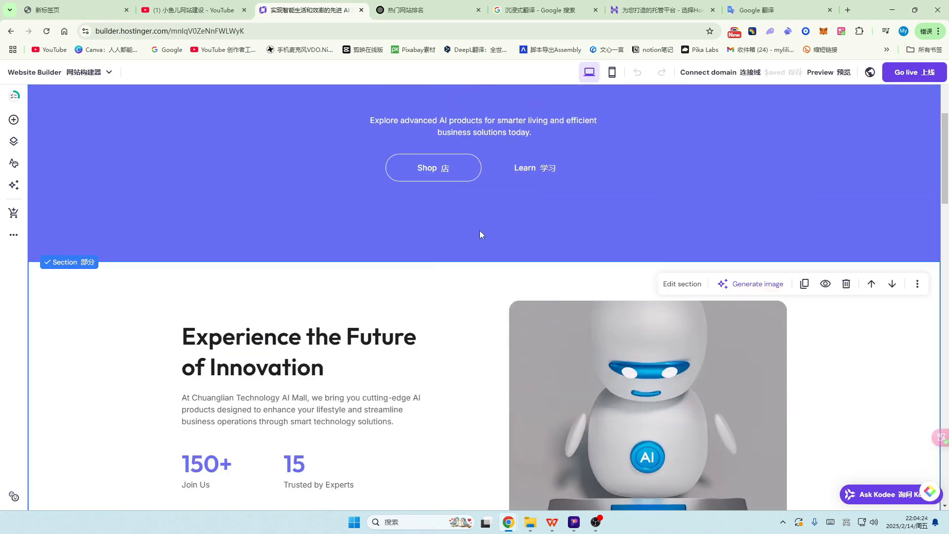
{"action": "scroll", "coordinate": [480, 231], "scroll_direction": "up", "scroll_amount": 5}
{"action": "left_click", "coordinate": [669, 114]}
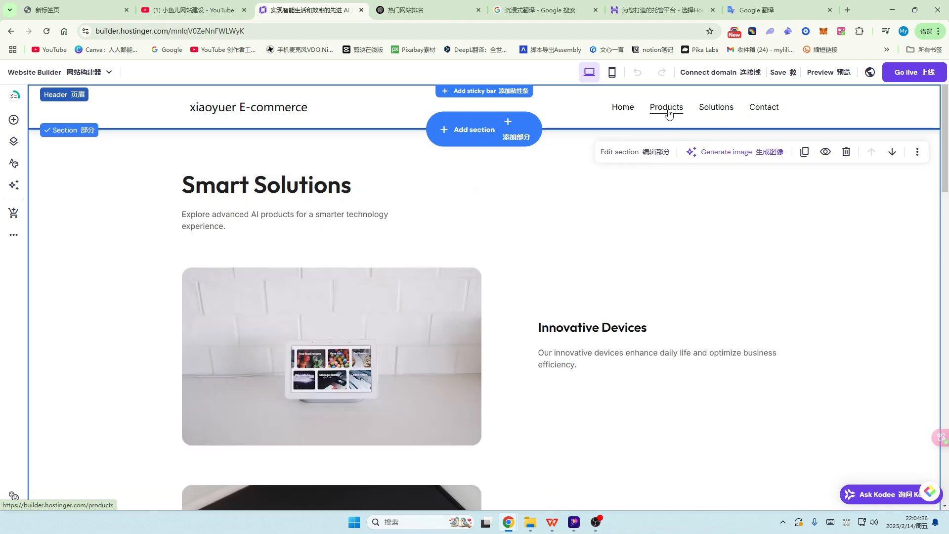
{"action": "left_click", "coordinate": [718, 109]}
{"action": "scroll", "coordinate": [689, 257], "scroll_direction": "down", "scroll_amount": 8}
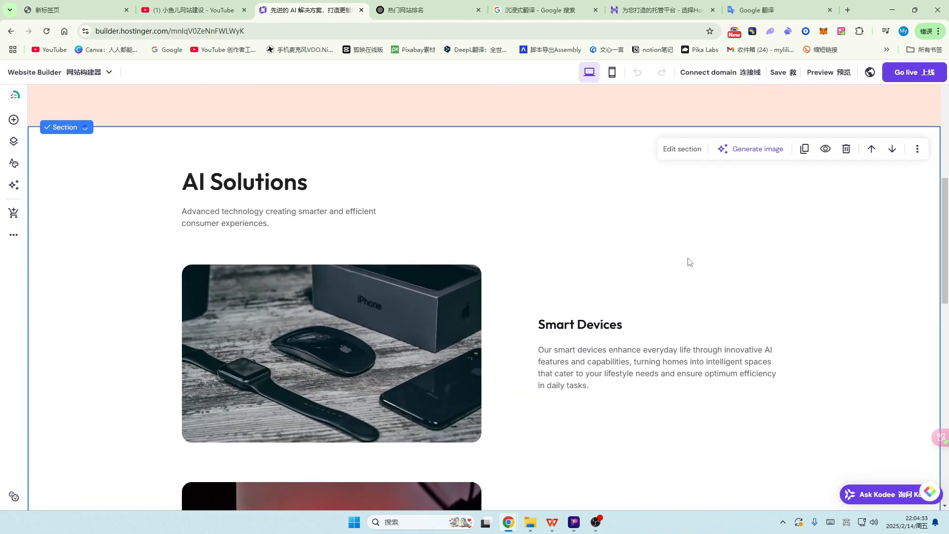
{"action": "scroll", "coordinate": [688, 257], "scroll_direction": "up", "scroll_amount": 10}
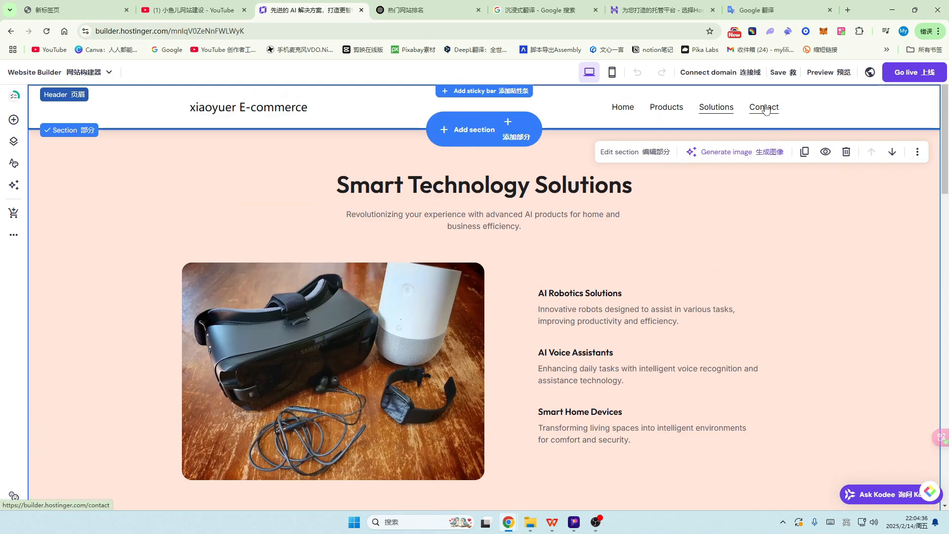
{"action": "left_click", "coordinate": [764, 108]}
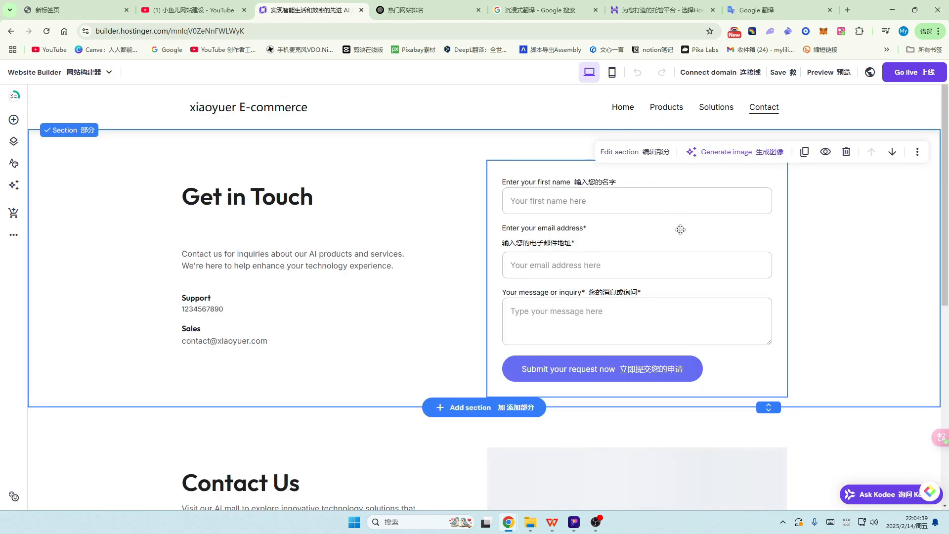
{"action": "left_click", "coordinate": [624, 109]}
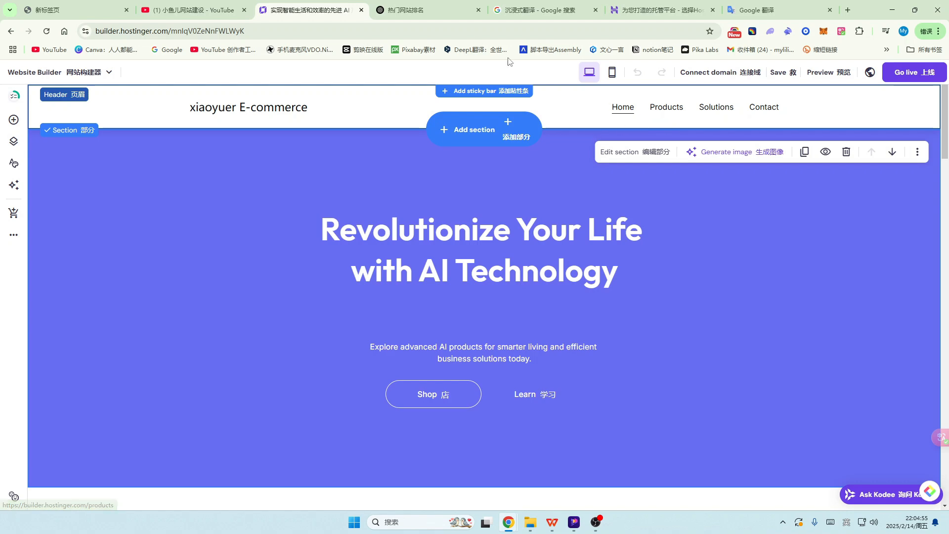
{"action": "key", "text": "ctrl+Tab"}
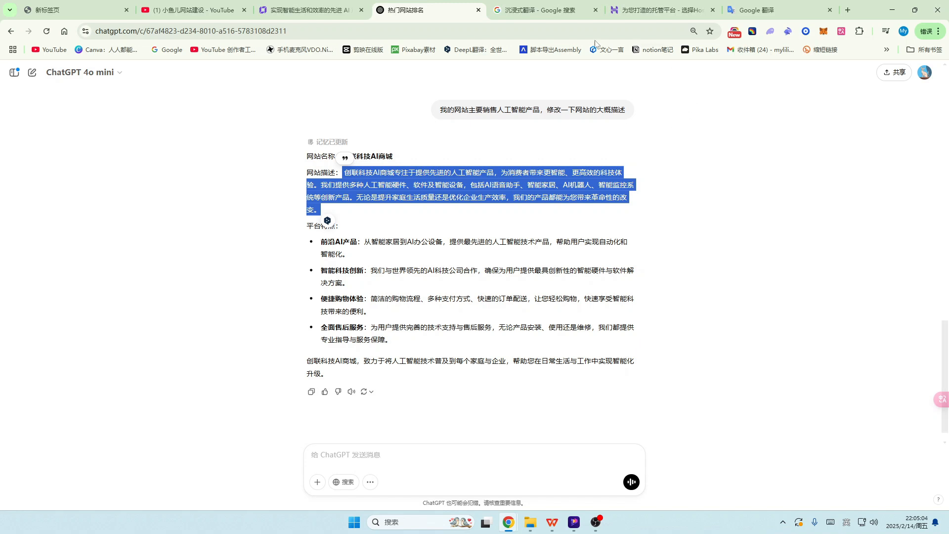
Step: Switch back to the builder showing the 'Revolutionize Your Life with AI Technology' Home page
{"action": "left_click", "coordinate": [299, 11]}
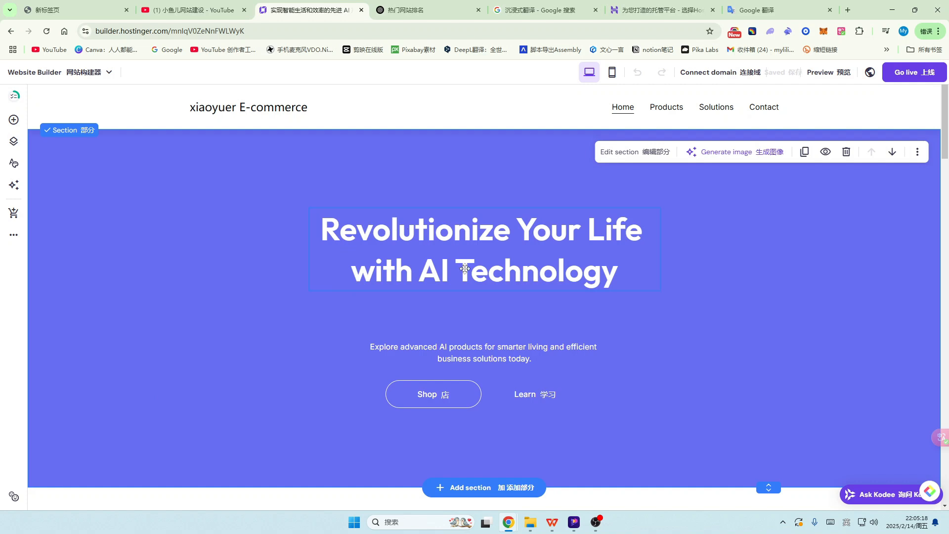
{"action": "scroll", "coordinate": [465, 274], "scroll_direction": "down", "scroll_amount": 1}
{"action": "scroll", "coordinate": [497, 289], "scroll_direction": "up", "scroll_amount": 1}
{"action": "scroll", "coordinate": [487, 254], "scroll_direction": "down", "scroll_amount": 2}
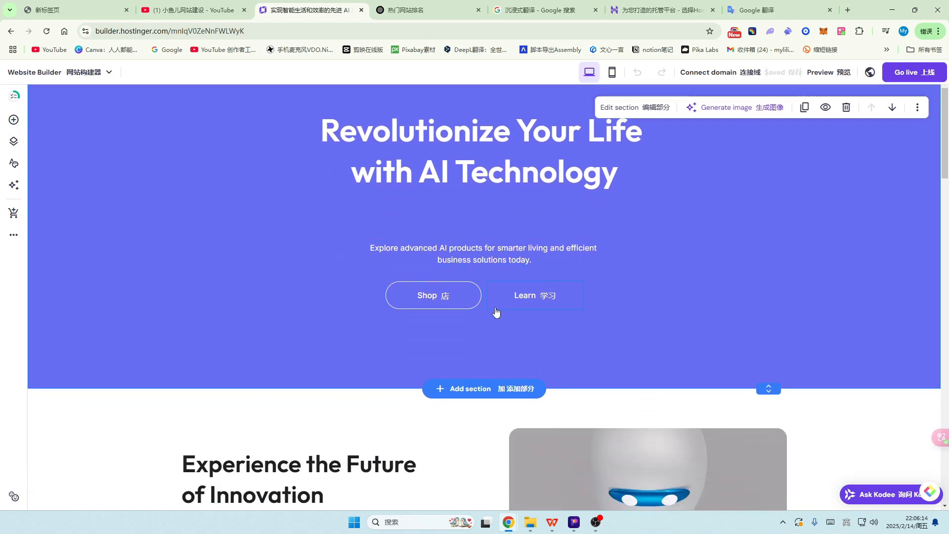
{"action": "scroll", "coordinate": [496, 312], "scroll_direction": "down", "scroll_amount": 4}
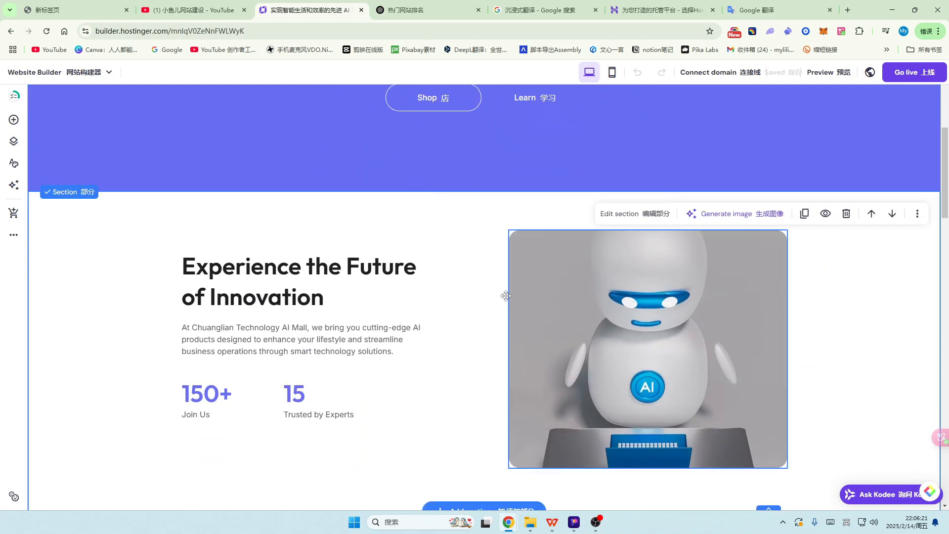
{"action": "scroll", "coordinate": [376, 282], "scroll_direction": "down", "scroll_amount": 1}
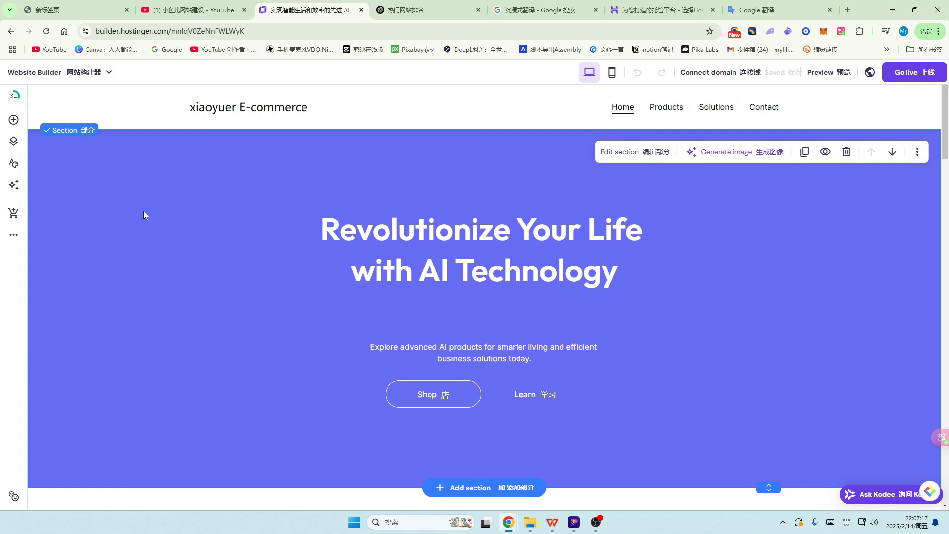
{"action": "scroll", "coordinate": [205, 202], "scroll_direction": "down", "scroll_amount": 5}
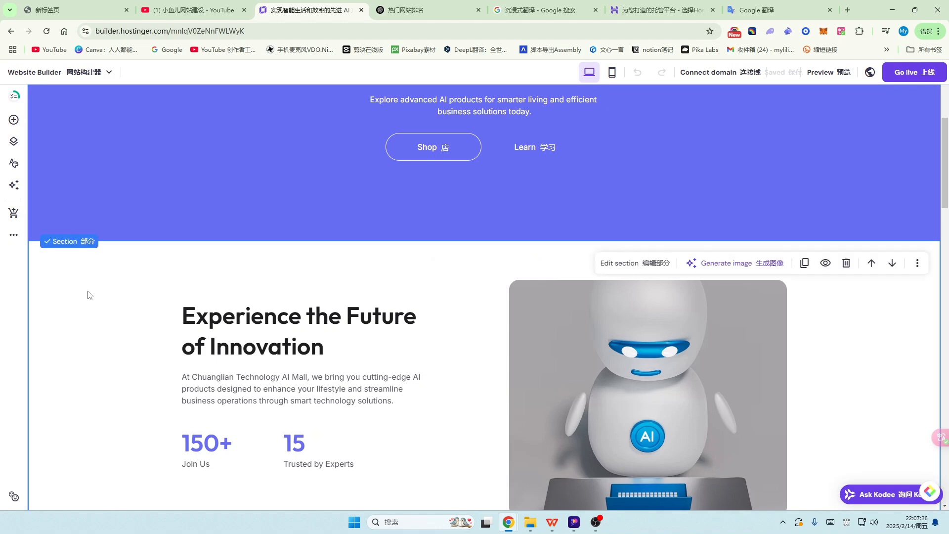
{"action": "scroll", "coordinate": [90, 296], "scroll_direction": "down", "scroll_amount": 2}
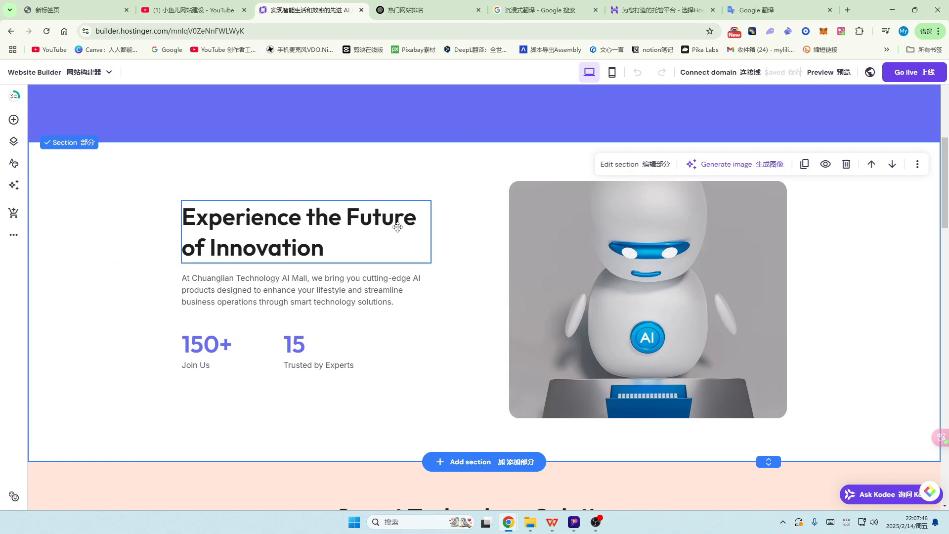
{"action": "scroll", "coordinate": [376, 248], "scroll_direction": "down", "scroll_amount": 5}
{"action": "left_click", "coordinate": [242, 293]}
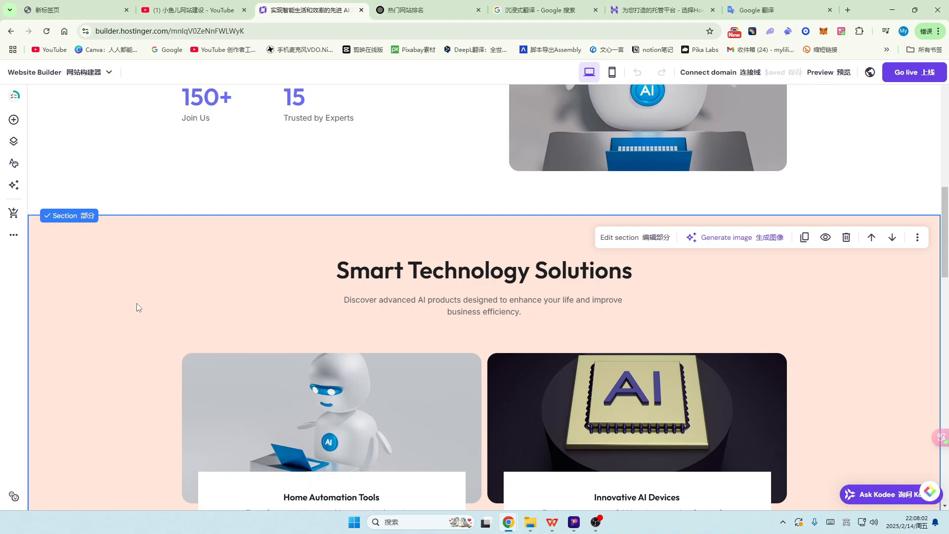
{"action": "scroll", "coordinate": [169, 292], "scroll_direction": "down", "scroll_amount": 2}
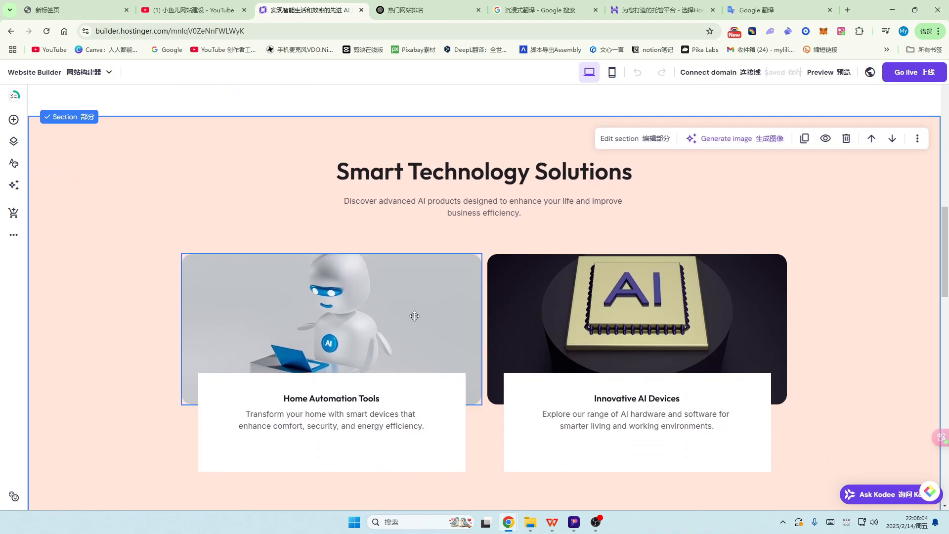
{"action": "left_click", "coordinate": [413, 304]}
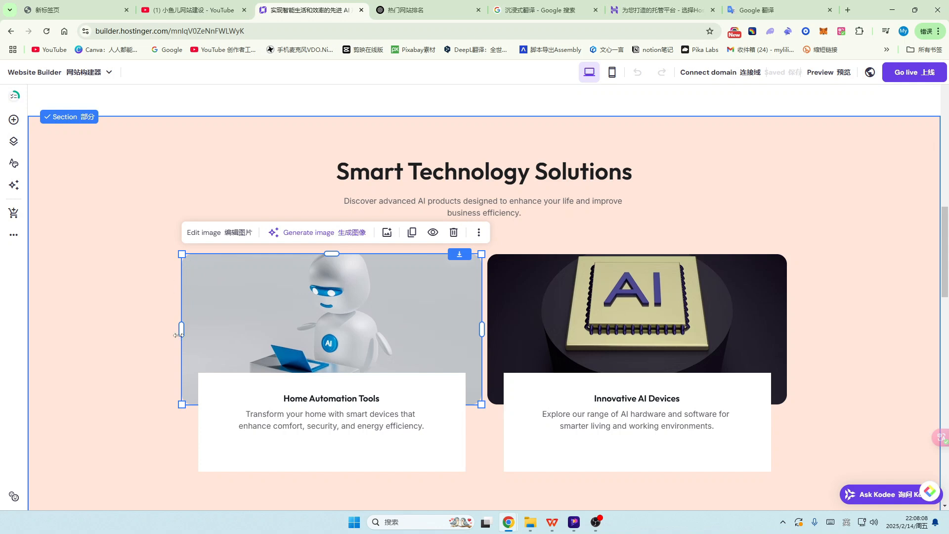
{"action": "left_click", "coordinate": [741, 305]}
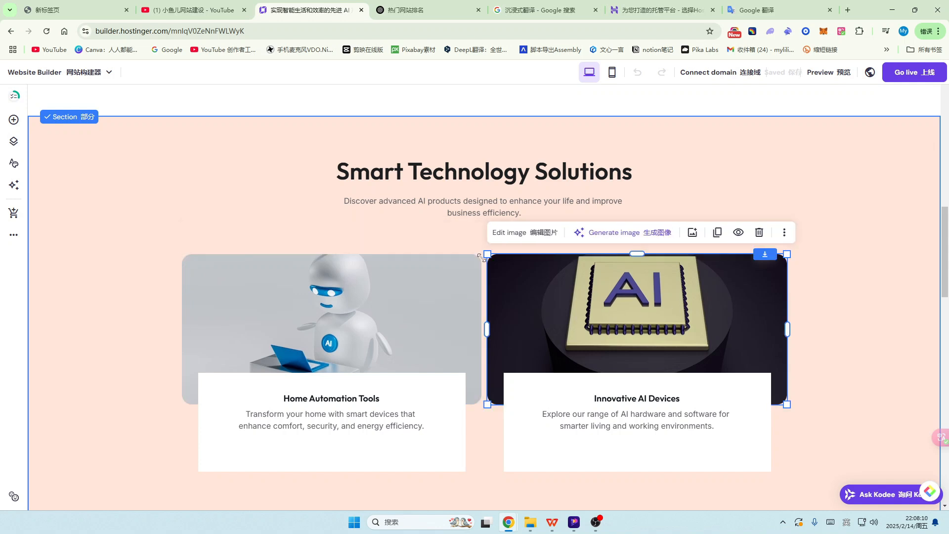
{"action": "left_click", "coordinate": [397, 289]}
{"action": "left_click", "coordinate": [728, 294]}
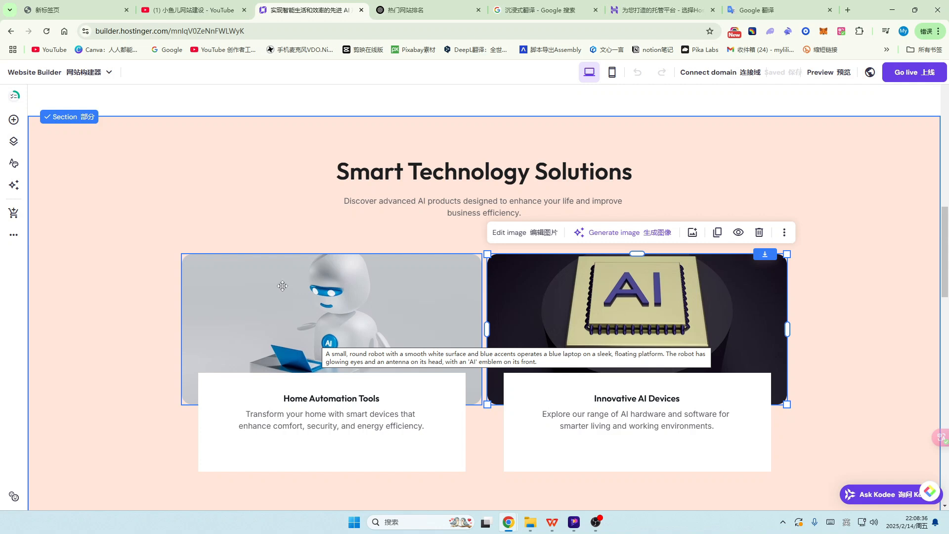
{"action": "scroll", "coordinate": [455, 340], "scroll_direction": "down", "scroll_amount": 2}
{"action": "scroll", "coordinate": [455, 296], "scroll_direction": "down", "scroll_amount": 1}
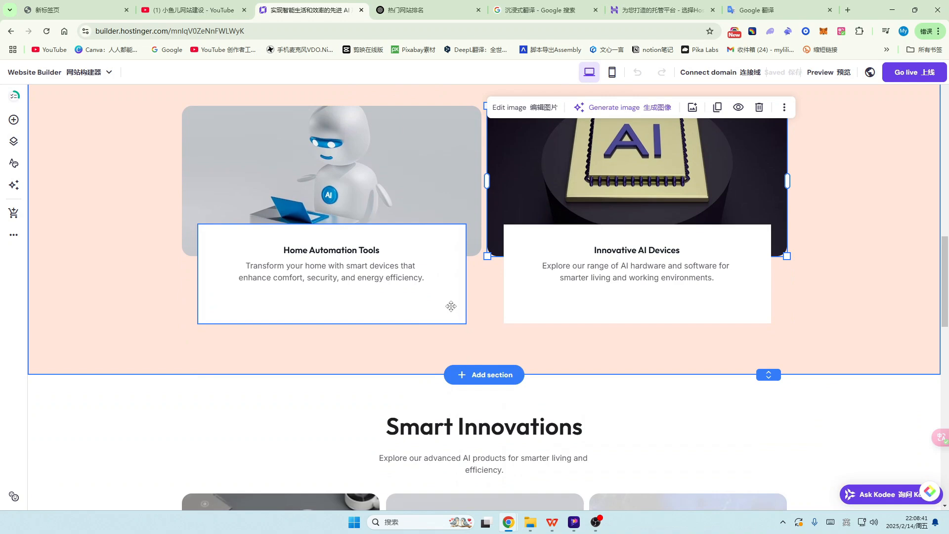
{"action": "scroll", "coordinate": [447, 302], "scroll_direction": "down", "scroll_amount": 5}
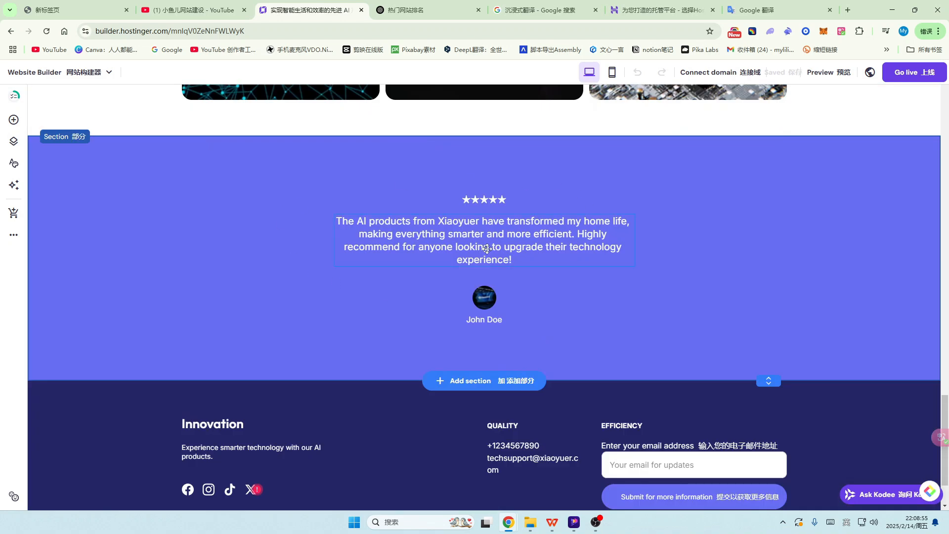
{"action": "scroll", "coordinate": [487, 249], "scroll_direction": "up", "scroll_amount": 5}
{"action": "scroll", "coordinate": [317, 201], "scroll_direction": "up", "scroll_amount": 6}
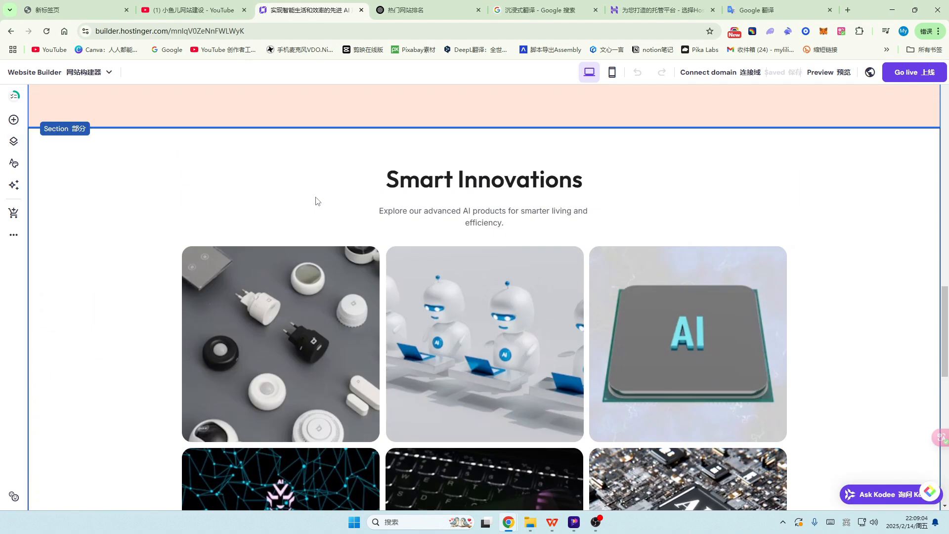
{"action": "scroll", "coordinate": [316, 198], "scroll_direction": "up", "scroll_amount": 5}
{"action": "scroll", "coordinate": [378, 245], "scroll_direction": "down", "scroll_amount": 2}
{"action": "left_click", "coordinate": [456, 328]}
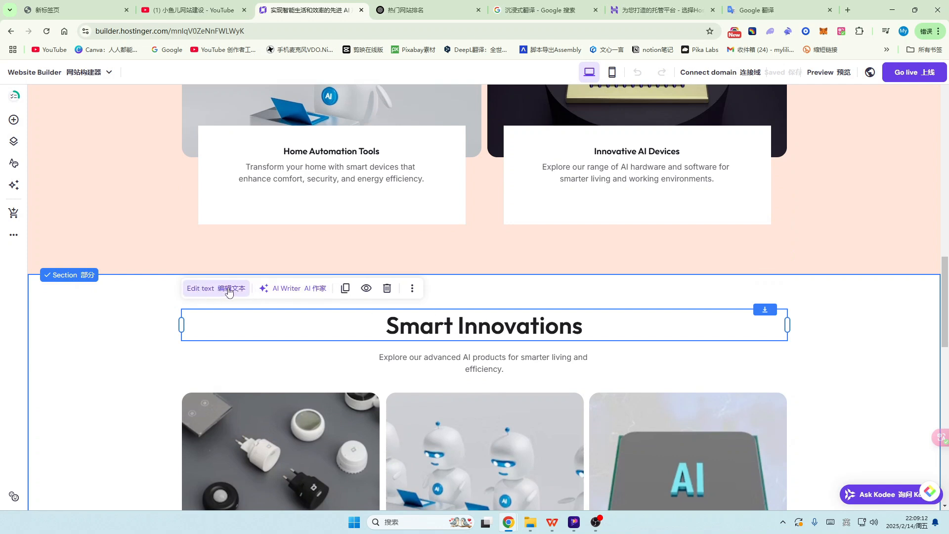
Step: Append 2025 to the gallery heading so it reads 'Smart Innovations2025'
{"action": "left_click", "coordinate": [229, 291]}
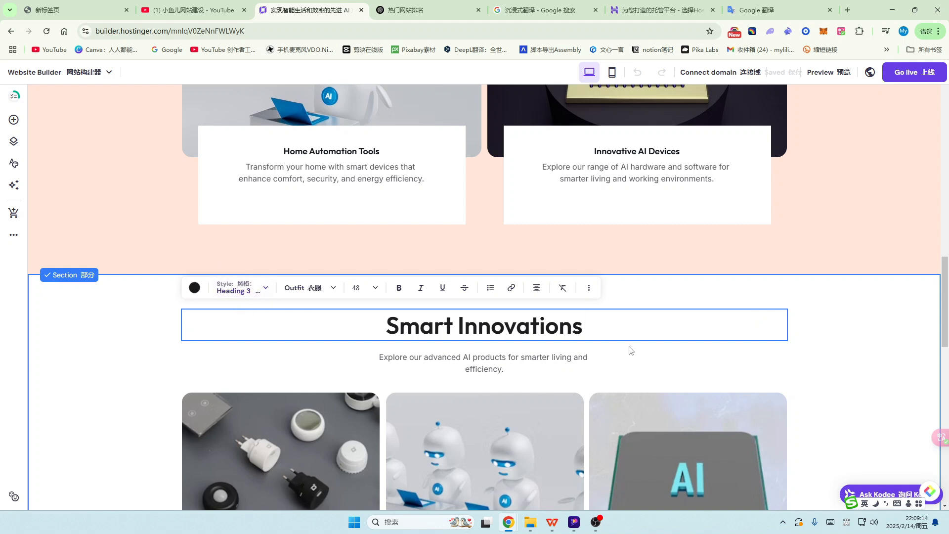
{"action": "mouse_move", "coordinate": [622, 328]}
{"action": "left_mouse_down"}
{"action": "mouse_move", "coordinate": [492, 327]}
{"action": "mouse_move", "coordinate": [617, 326]}
{"action": "left_mouse_up"}
{"action": "type", "text": "2025"}
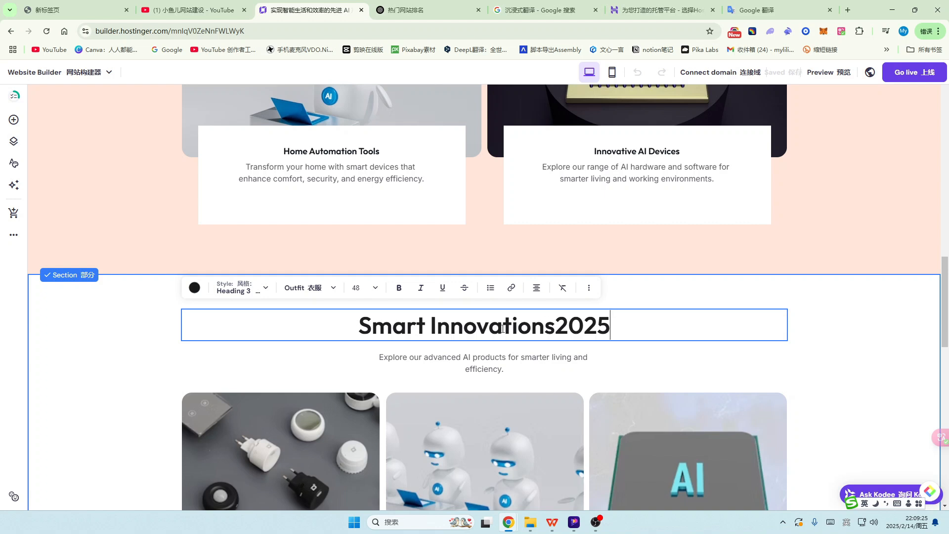
{"action": "left_click_drag", "start_coordinate": [645, 326], "coordinate": [353, 325]}
{"action": "left_click", "coordinate": [641, 325]}
{"action": "left_click_drag", "start_coordinate": [555, 325], "coordinate": [354, 327]}
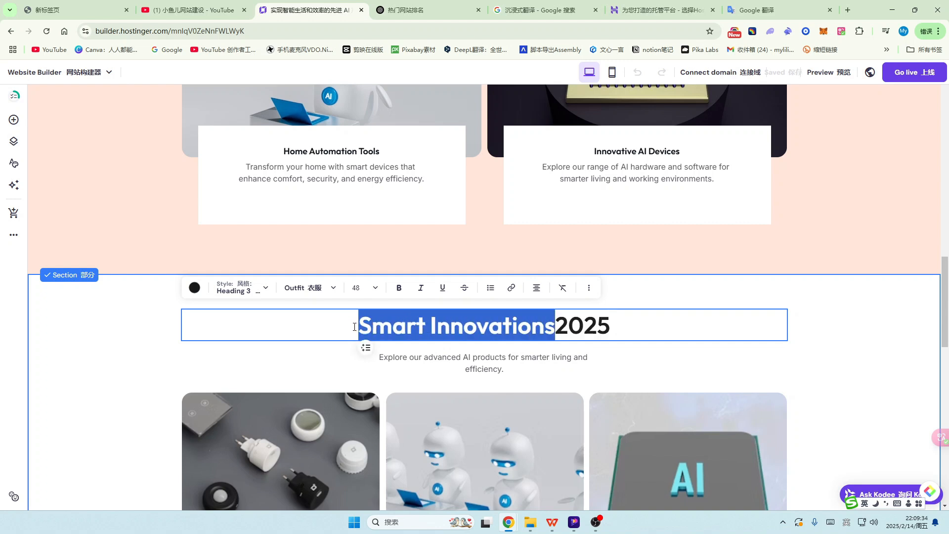
{"action": "key", "text": "BackSpace"}
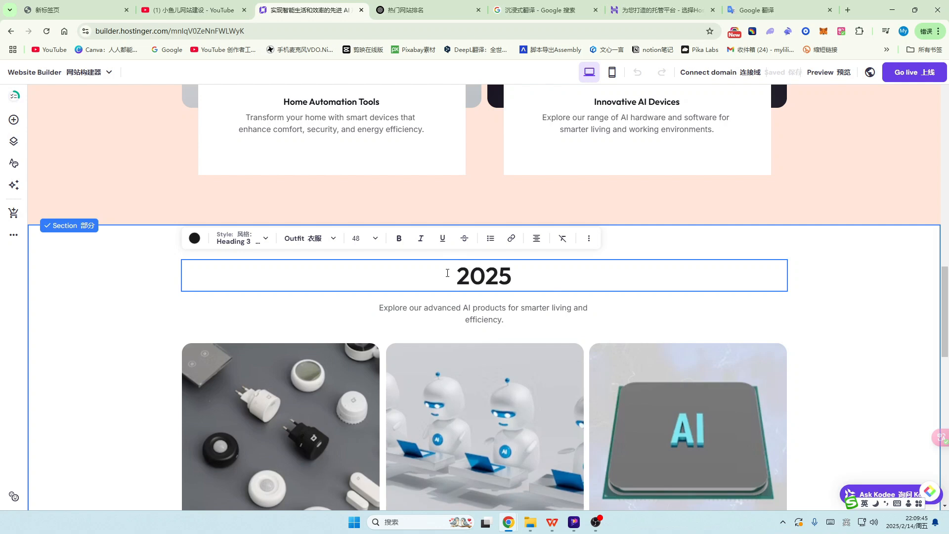
{"action": "key", "text": "ctrl+z"}
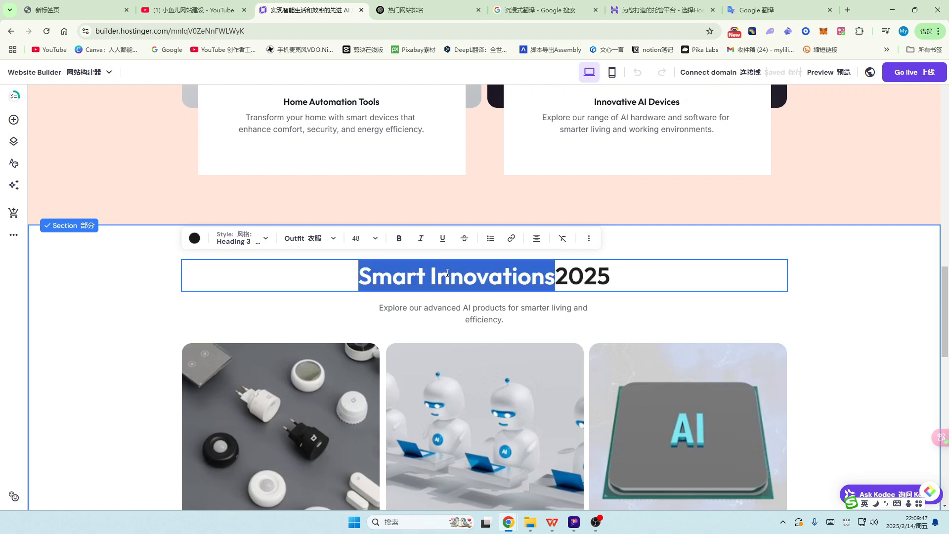
{"action": "left_click", "coordinate": [650, 285]}
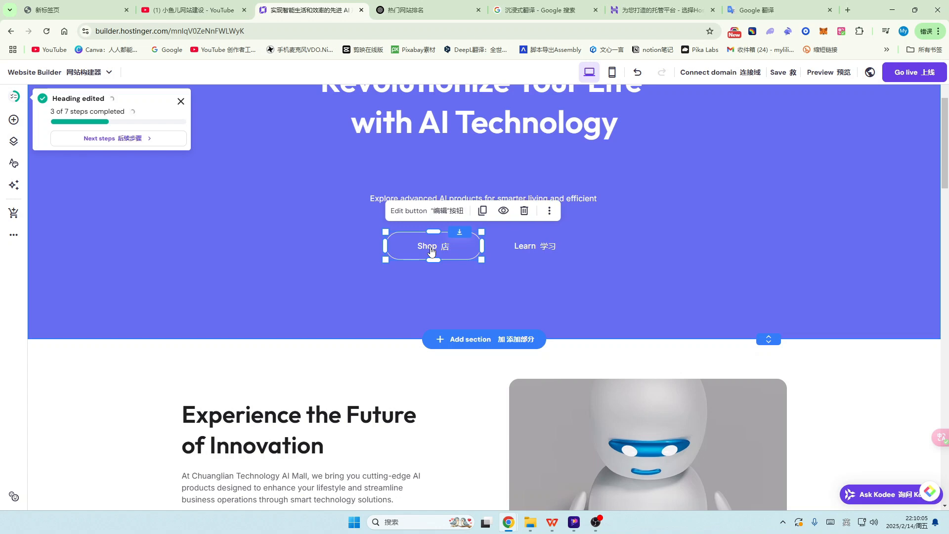
Step: Relabel the hero Shop button to 一家小店
{"action": "left_click", "coordinate": [443, 217]}
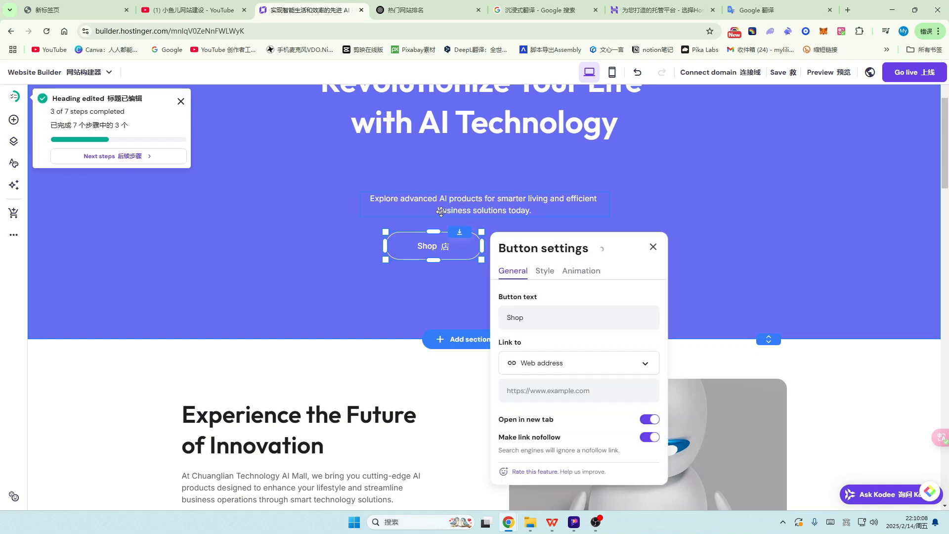
{"action": "left_click", "coordinate": [539, 317]}
{"action": "double_click", "coordinate": [562, 315]}
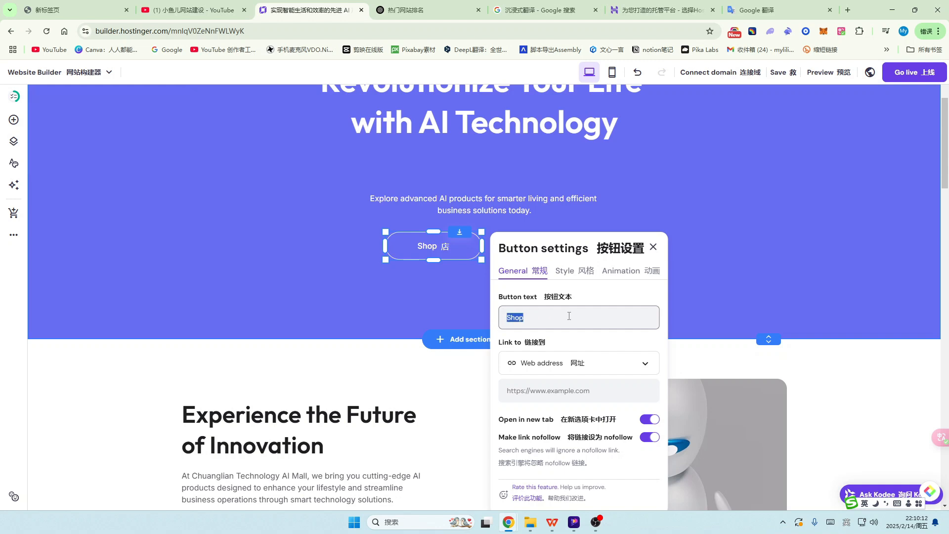
{"action": "type", "text": "一家小店"}
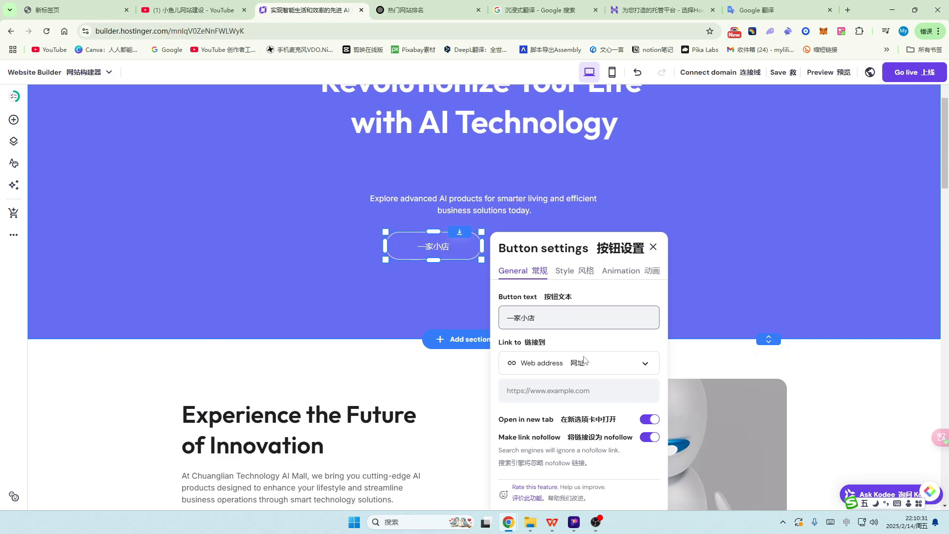
Step: Change the button's link destination type to Web address
{"action": "left_click", "coordinate": [646, 366]}
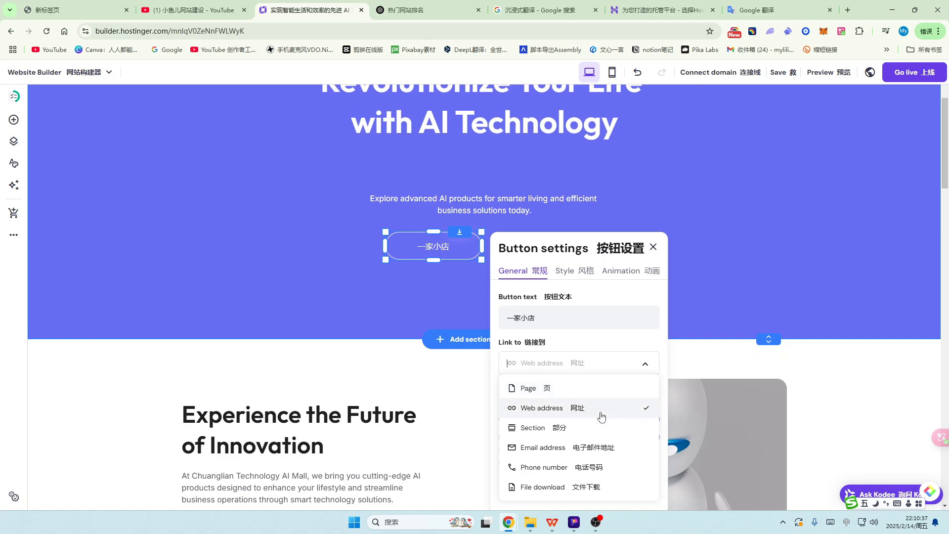
{"action": "scroll", "coordinate": [568, 424], "scroll_direction": "down", "scroll_amount": 1}
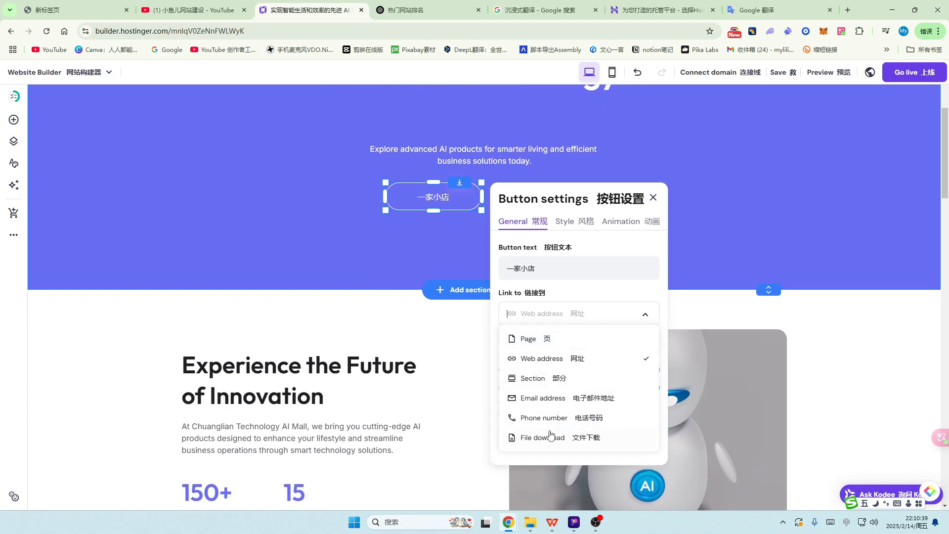
{"action": "key", "text": "Return"}
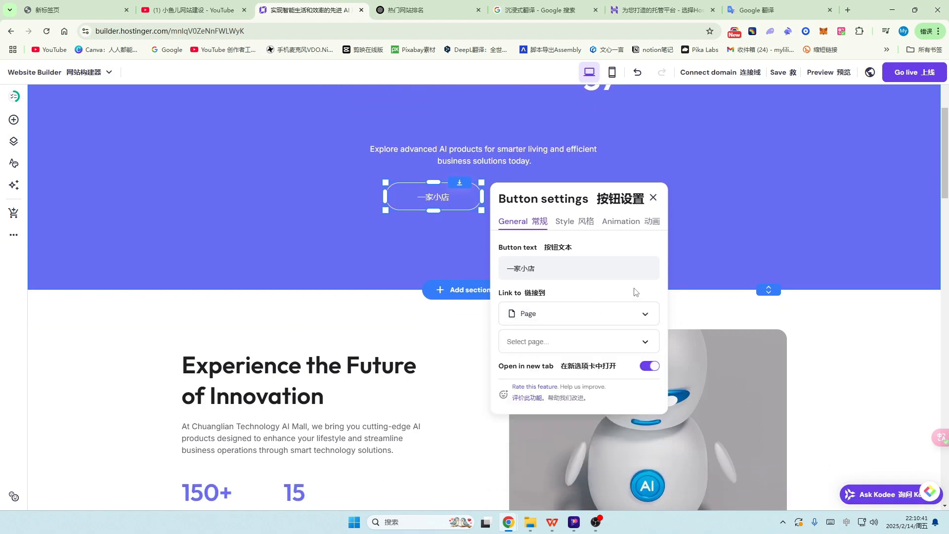
{"action": "left_click", "coordinate": [564, 316]}
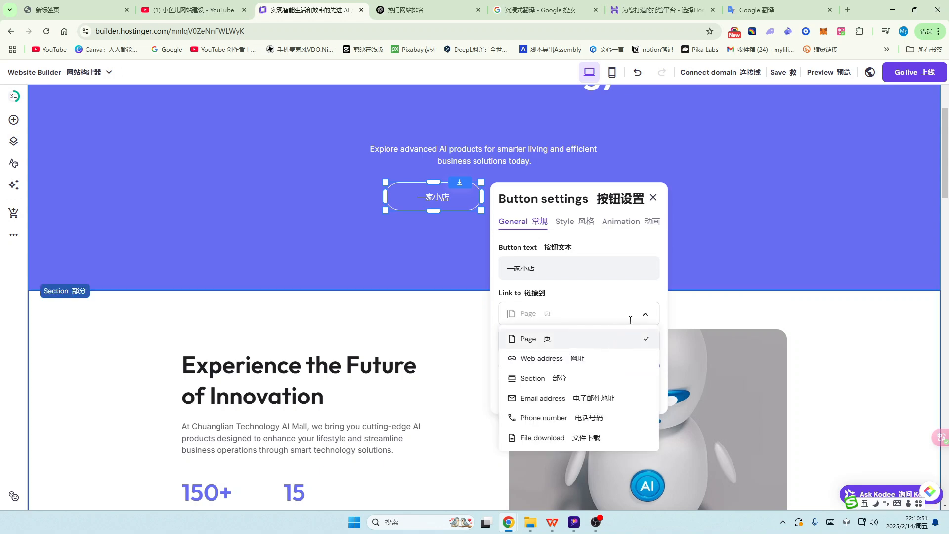
{"action": "left_click", "coordinate": [645, 316]}
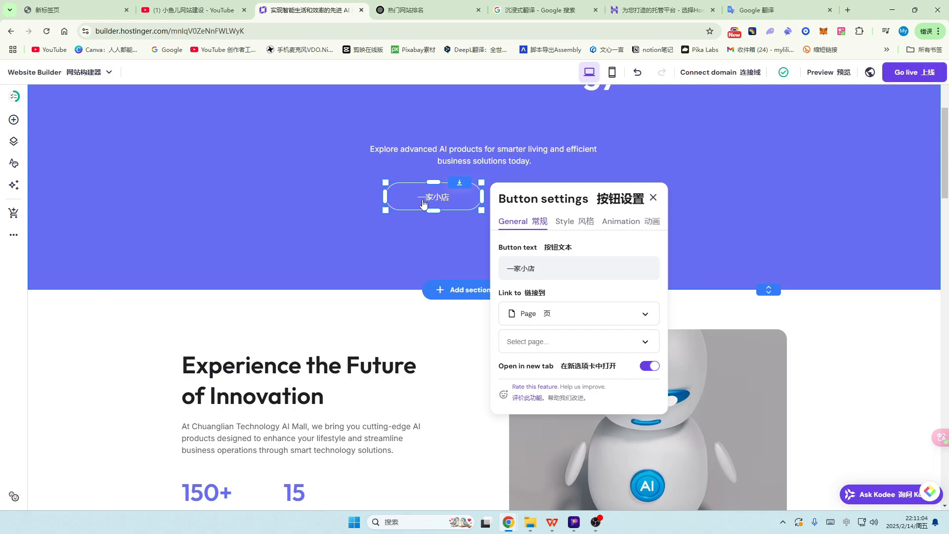
{"action": "left_click", "coordinate": [581, 311]}
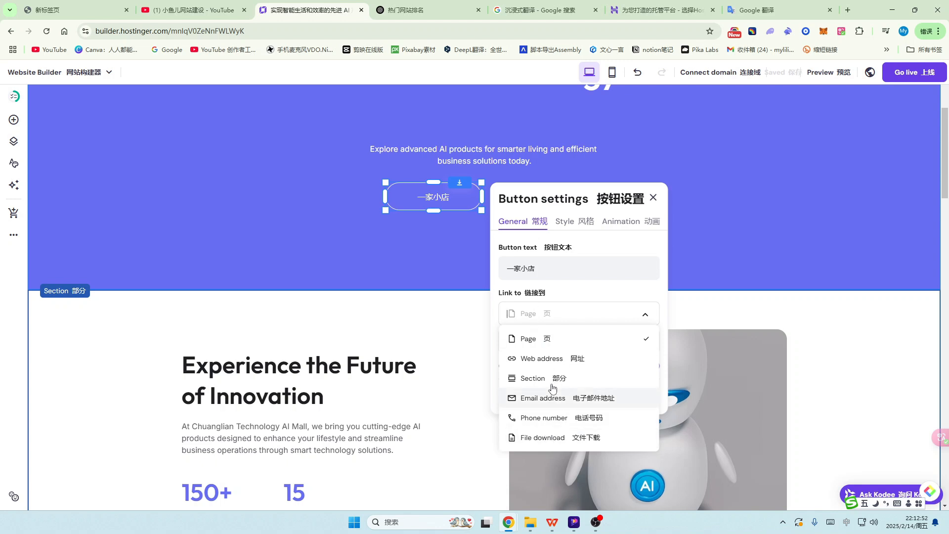
{"action": "left_click", "coordinate": [538, 364]}
{"action": "left_click", "coordinate": [549, 345]}
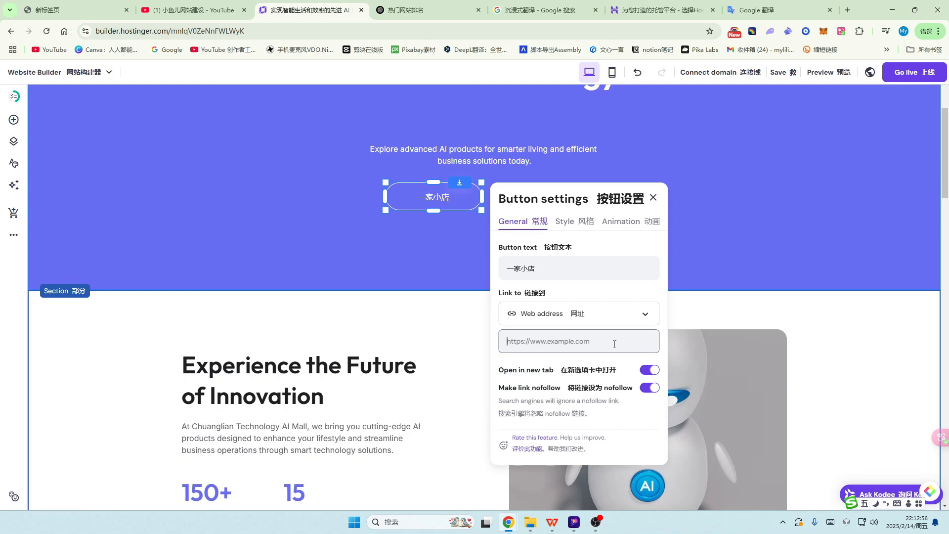
Step: Paste the YouTube channel's videos page URL into the button's web address field
{"action": "left_click", "coordinate": [198, 10]}
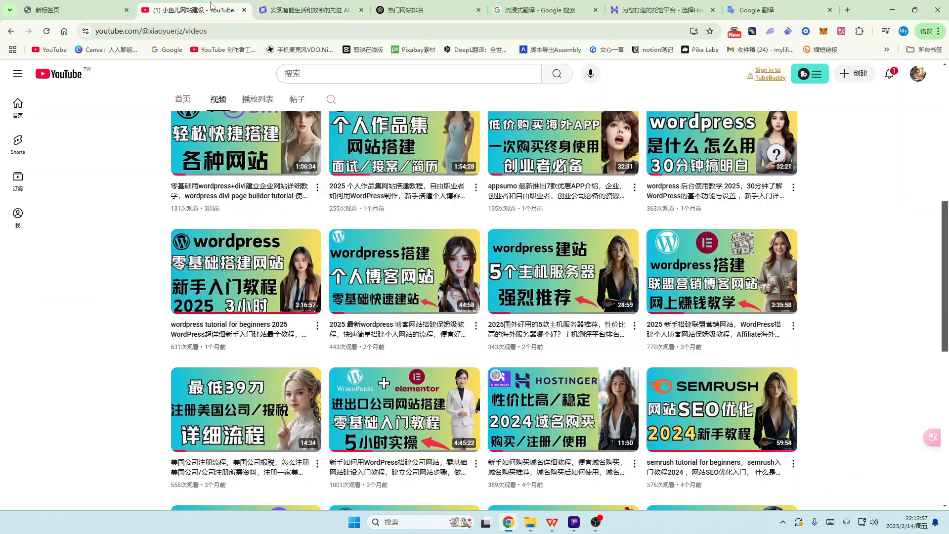
{"action": "left_click", "coordinate": [241, 31]}
{"action": "key", "text": "ctrl+c"}
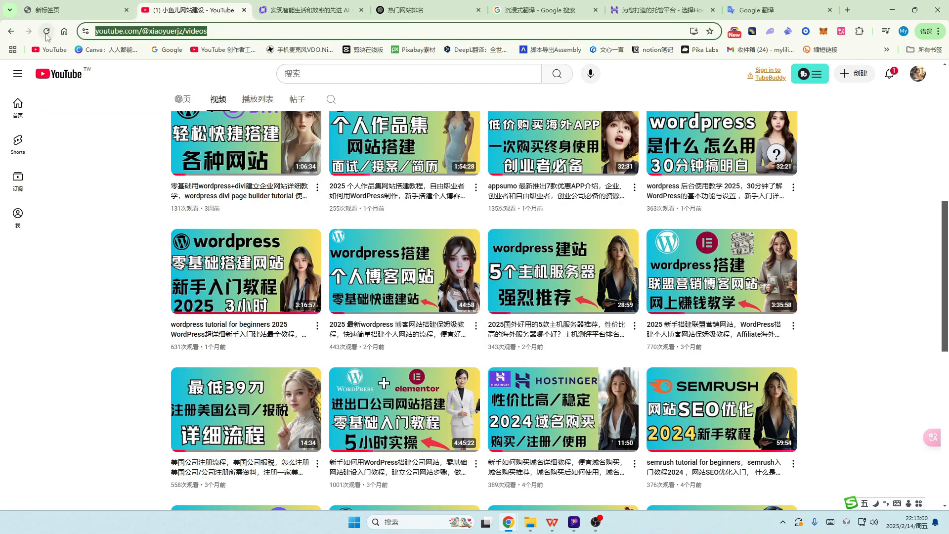
{"action": "left_click", "coordinate": [312, 9]}
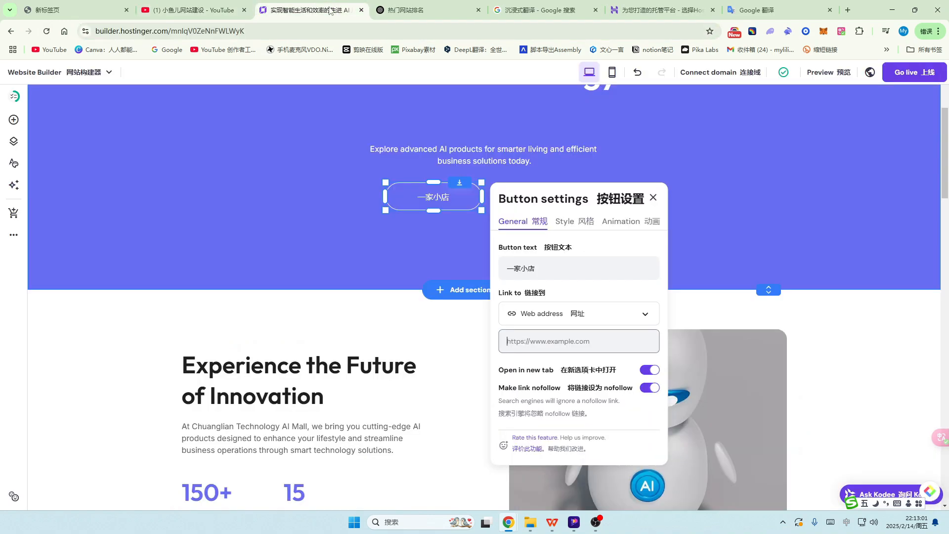
{"action": "left_click", "coordinate": [524, 341]}
{"action": "key", "text": "ctrl+v"}
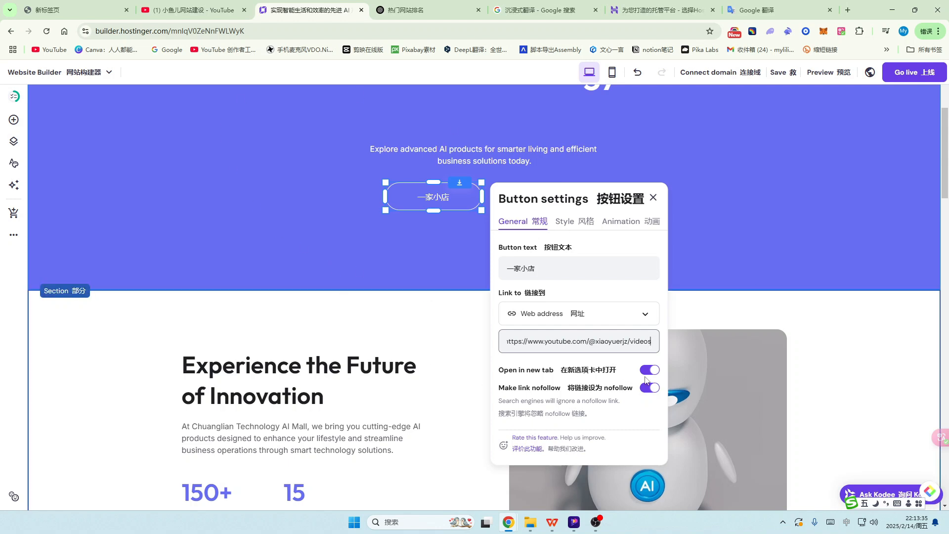
{"action": "left_click", "coordinate": [573, 221]}
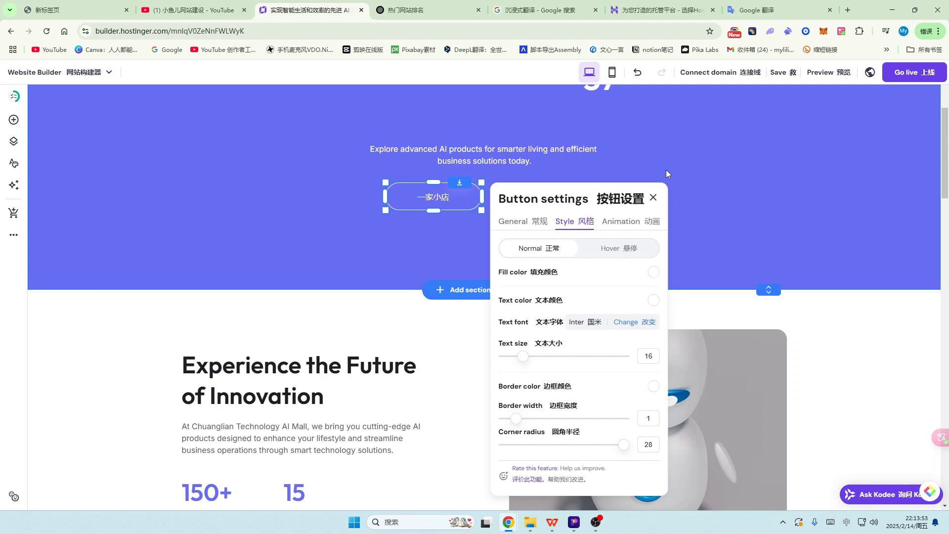
Step: Drag the 一家小店 button from beside the Learn button to just beneath it
{"action": "left_click", "coordinate": [654, 197]}
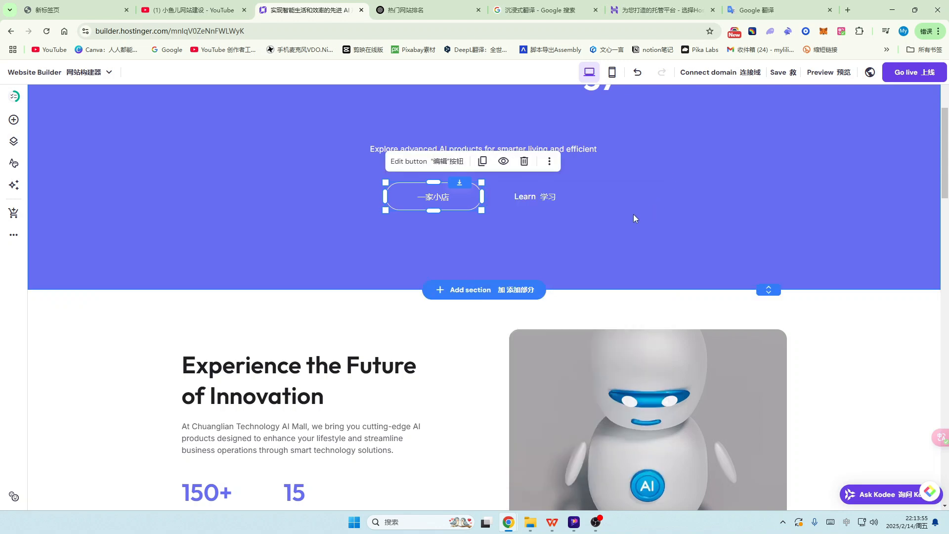
{"action": "scroll", "coordinate": [628, 218], "scroll_direction": "up", "scroll_amount": 2}
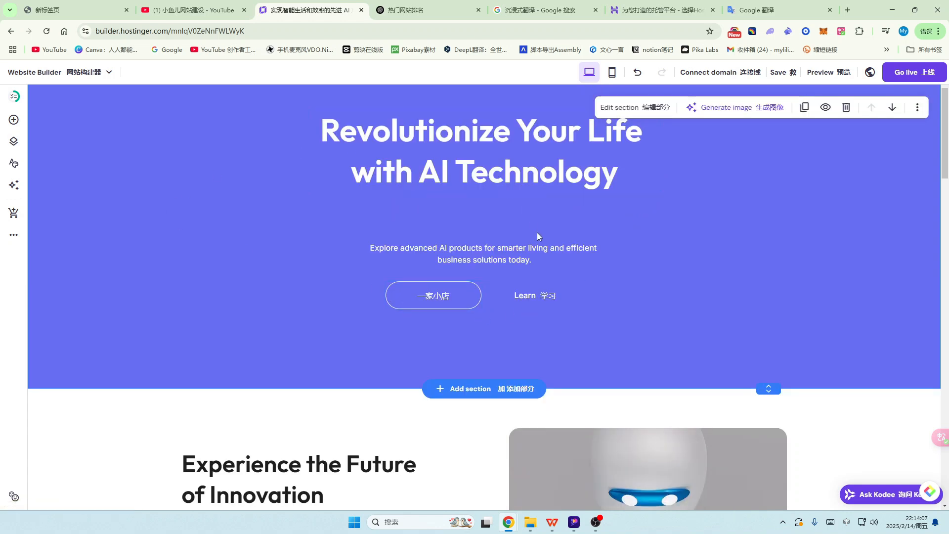
{"action": "mouse_move", "coordinate": [435, 299]}
{"action": "left_mouse_down"}
{"action": "mouse_move", "coordinate": [358, 294]}
{"action": "mouse_move", "coordinate": [301, 233]}
{"action": "mouse_move", "coordinate": [291, 202]}
{"action": "mouse_move", "coordinate": [219, 286]}
{"action": "mouse_move", "coordinate": [365, 324]}
{"action": "mouse_move", "coordinate": [516, 324]}
{"action": "mouse_move", "coordinate": [653, 311]}
{"action": "mouse_move", "coordinate": [806, 272]}
{"action": "mouse_move", "coordinate": [773, 275]}
{"action": "mouse_move", "coordinate": [773, 289]}
{"action": "mouse_move", "coordinate": [772, 205]}
{"action": "mouse_move", "coordinate": [758, 212]}
{"action": "mouse_move", "coordinate": [756, 324]}
{"action": "mouse_move", "coordinate": [685, 339]}
{"action": "mouse_move", "coordinate": [518, 334]}
{"action": "mouse_move", "coordinate": [761, 336]}
{"action": "mouse_move", "coordinate": [509, 326]}
{"action": "mouse_move", "coordinate": [448, 297]}
{"action": "left_mouse_up"}
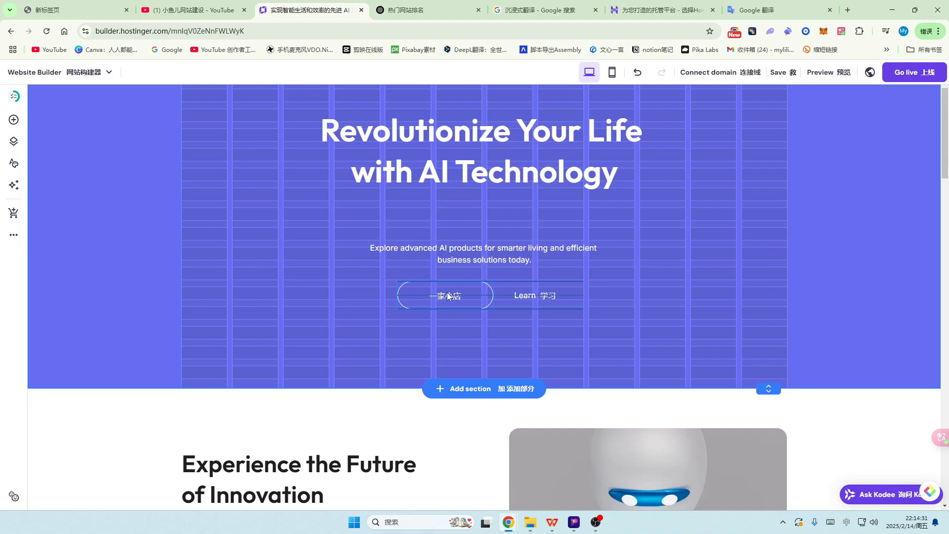
{"action": "left_click_drag", "start_coordinate": [449, 296], "coordinate": [540, 325]}
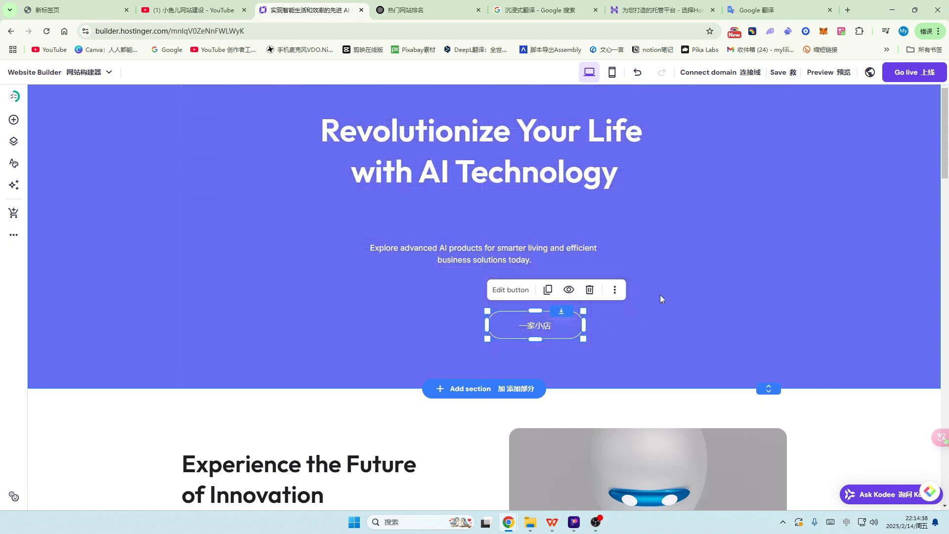
{"action": "left_click", "coordinate": [702, 257]}
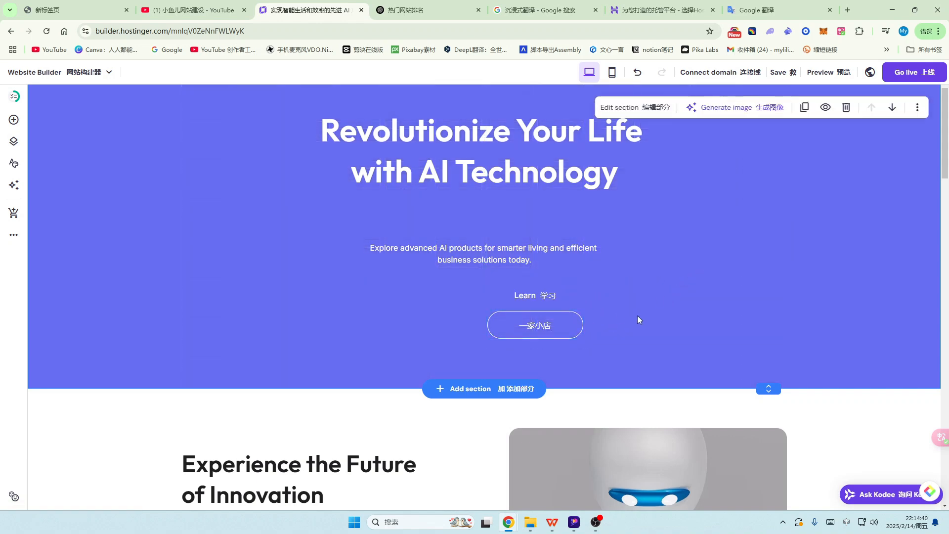
{"action": "scroll", "coordinate": [638, 316], "scroll_direction": "down", "scroll_amount": 4}
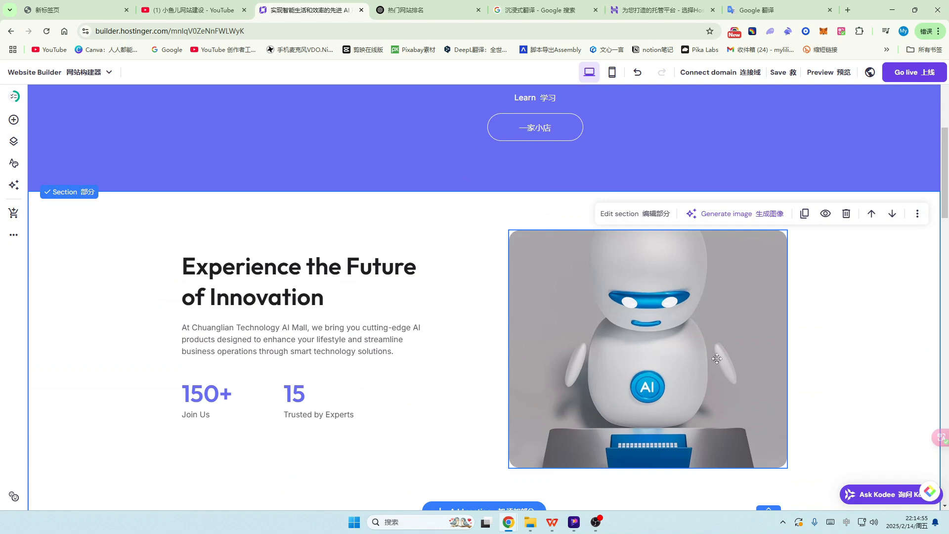
Step: Start replacing the robot image by uploading the part_4 picture from the computer
{"action": "left_click", "coordinate": [671, 340]}
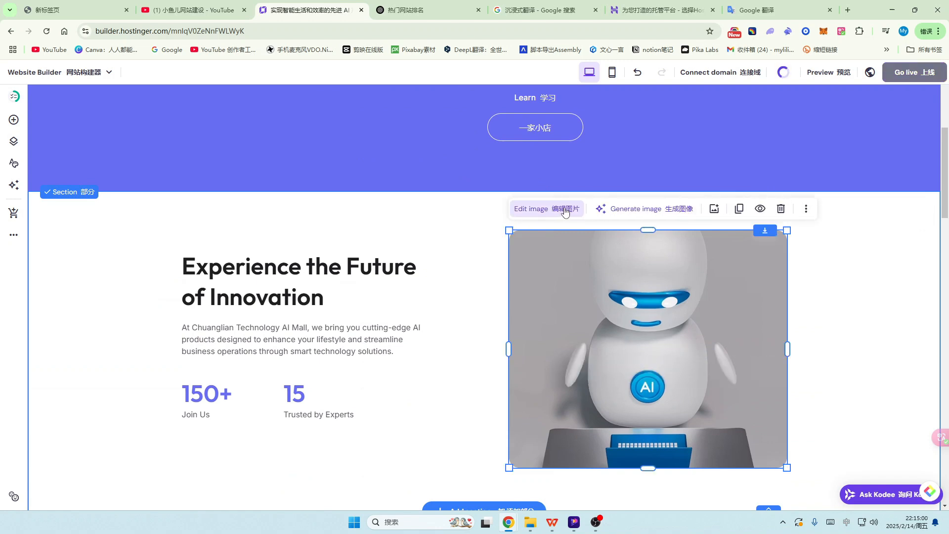
{"action": "left_click", "coordinate": [565, 211]}
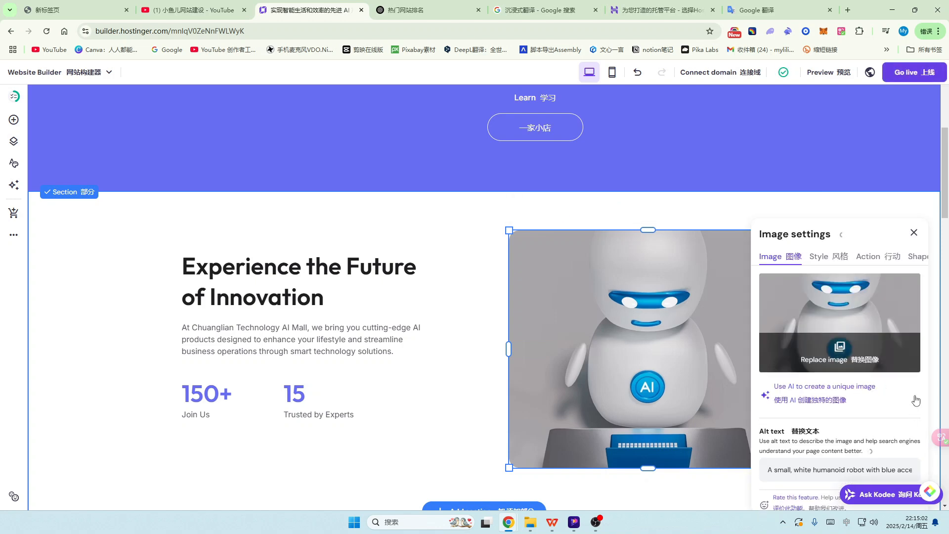
{"action": "left_click", "coordinate": [840, 352]}
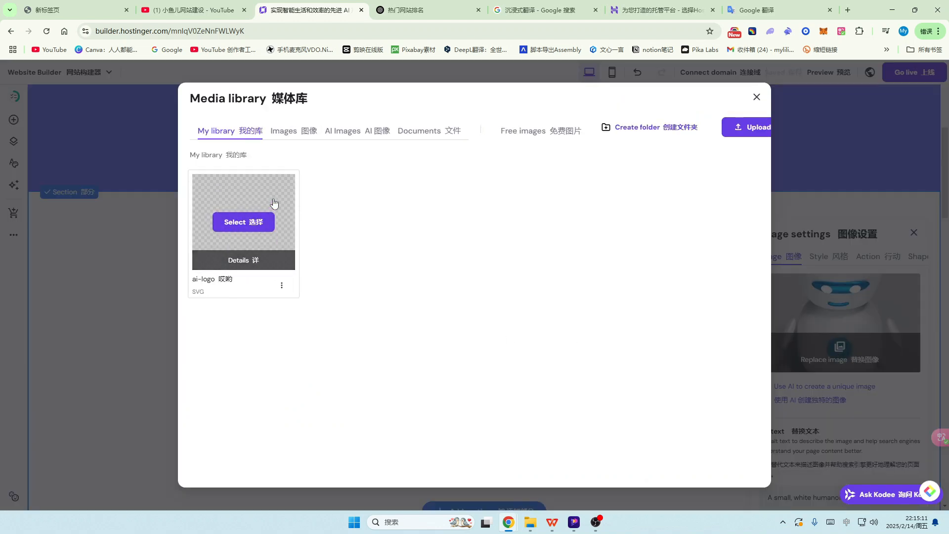
{"action": "left_click", "coordinate": [742, 127]}
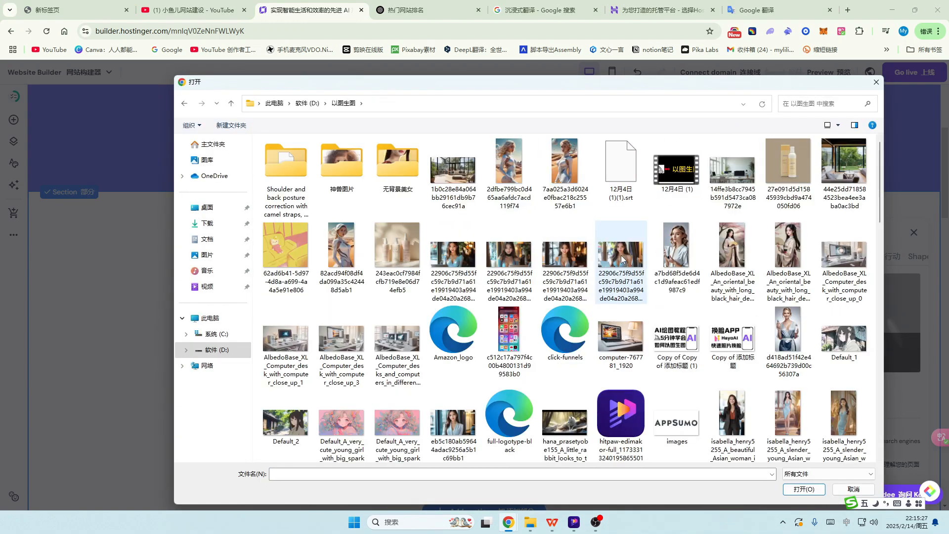
{"action": "left_click", "coordinate": [622, 259]}
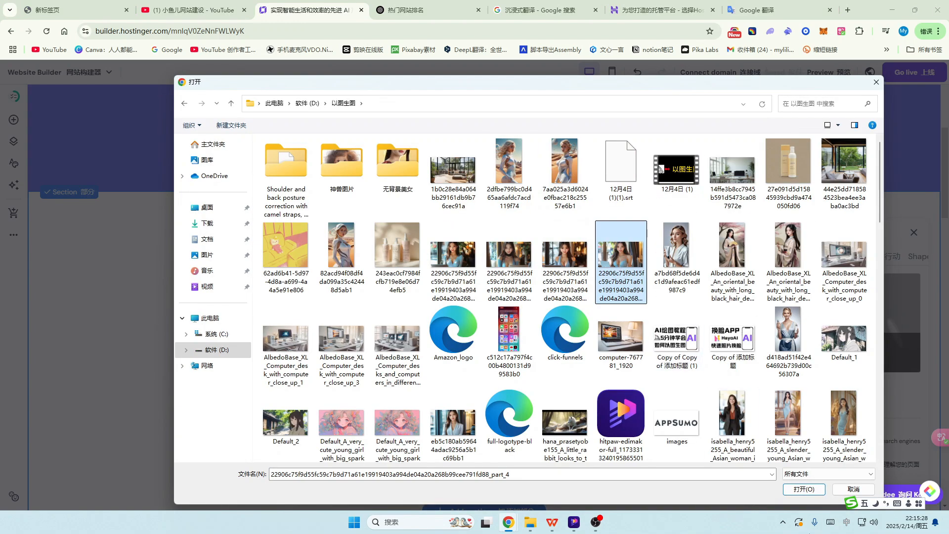
{"action": "left_click", "coordinate": [804, 489]}
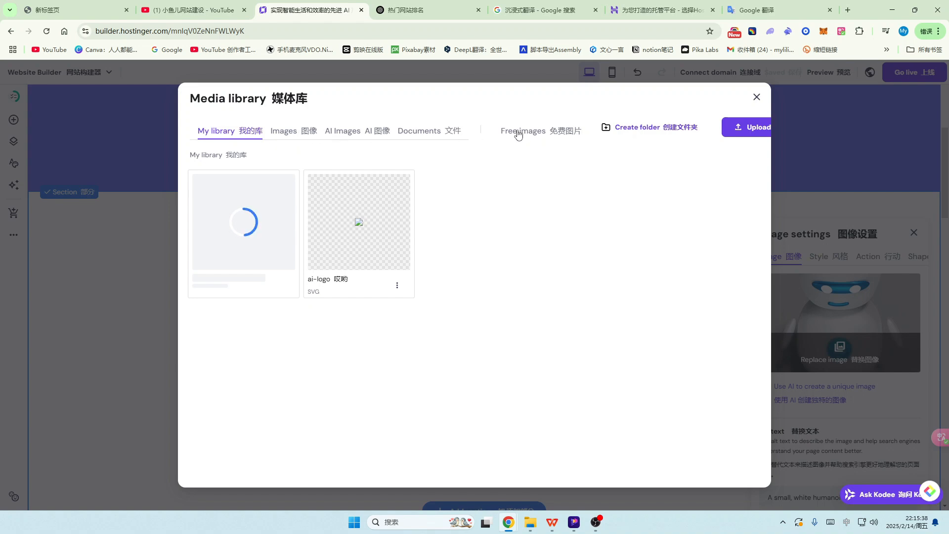
Step: Use the uploaded woman-at-laptop photo as the new image and close Image settings
{"action": "left_click", "coordinate": [554, 131]}
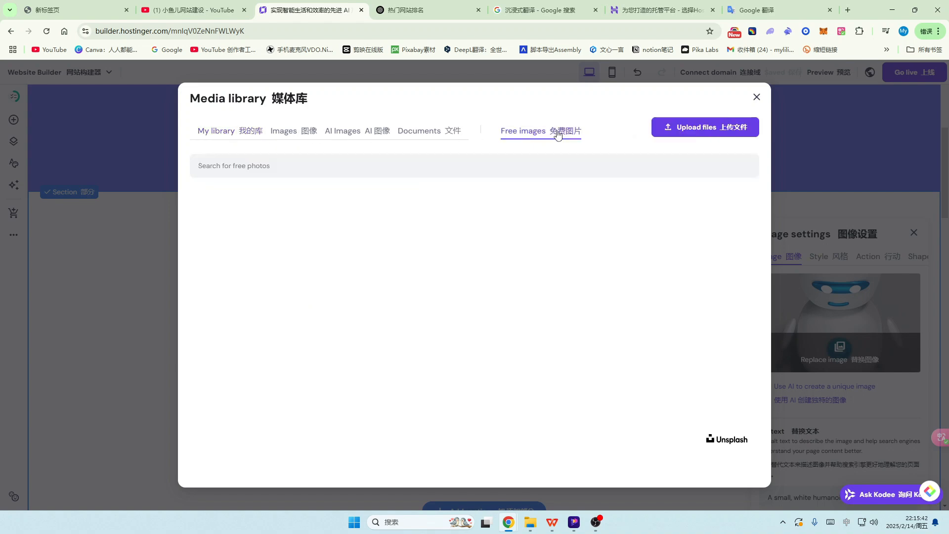
{"action": "scroll", "coordinate": [542, 303], "scroll_direction": "down", "scroll_amount": 5}
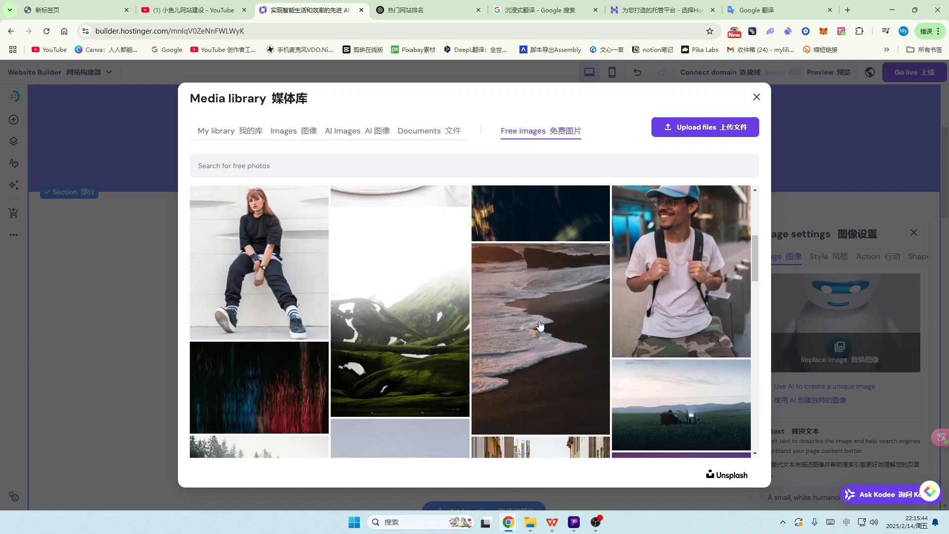
{"action": "scroll", "coordinate": [543, 326], "scroll_direction": "up", "scroll_amount": 5}
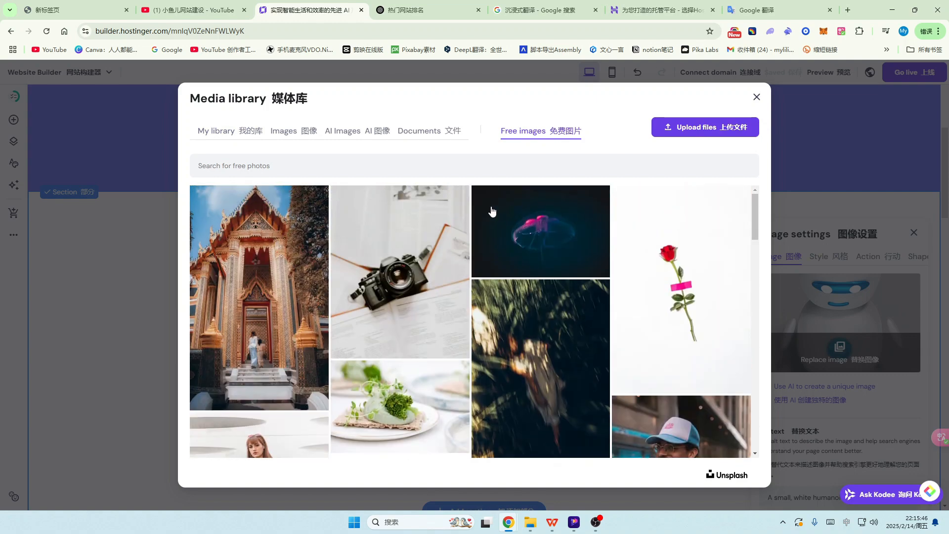
{"action": "left_click", "coordinate": [294, 130]}
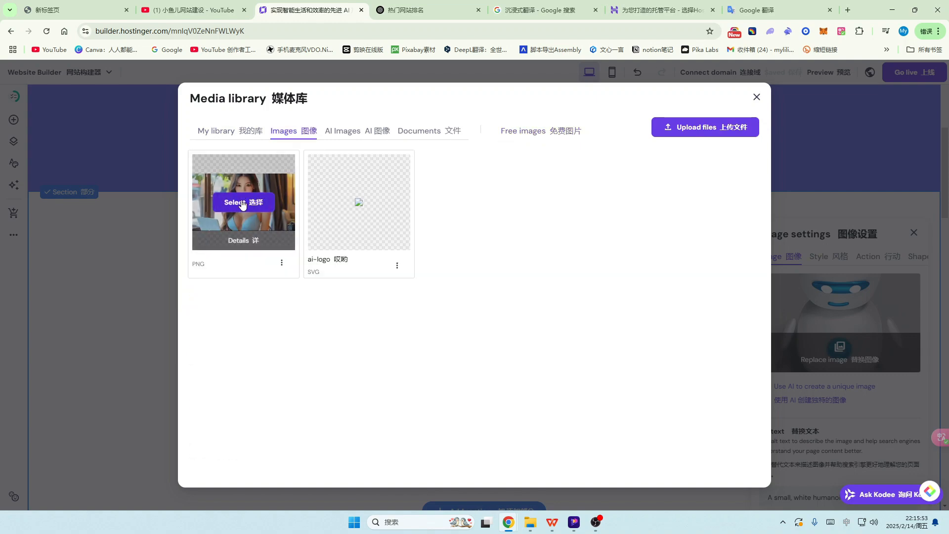
{"action": "left_click", "coordinate": [717, 130]}
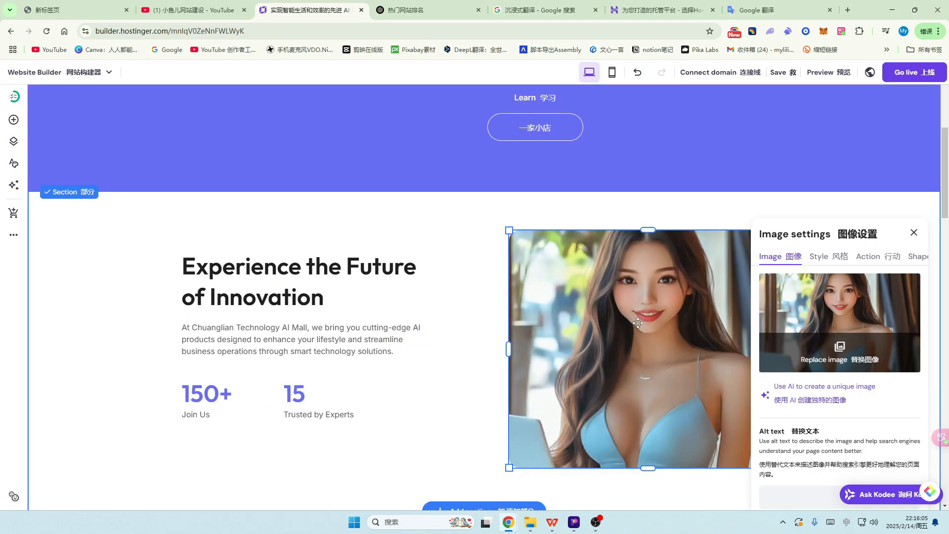
{"action": "scroll", "coordinate": [665, 326], "scroll_direction": "down", "scroll_amount": 2}
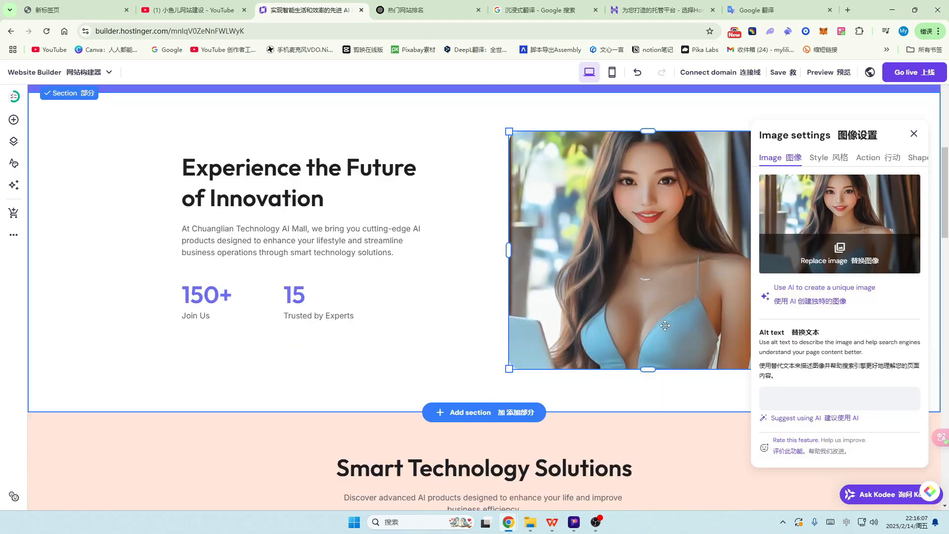
{"action": "left_click", "coordinate": [914, 134]}
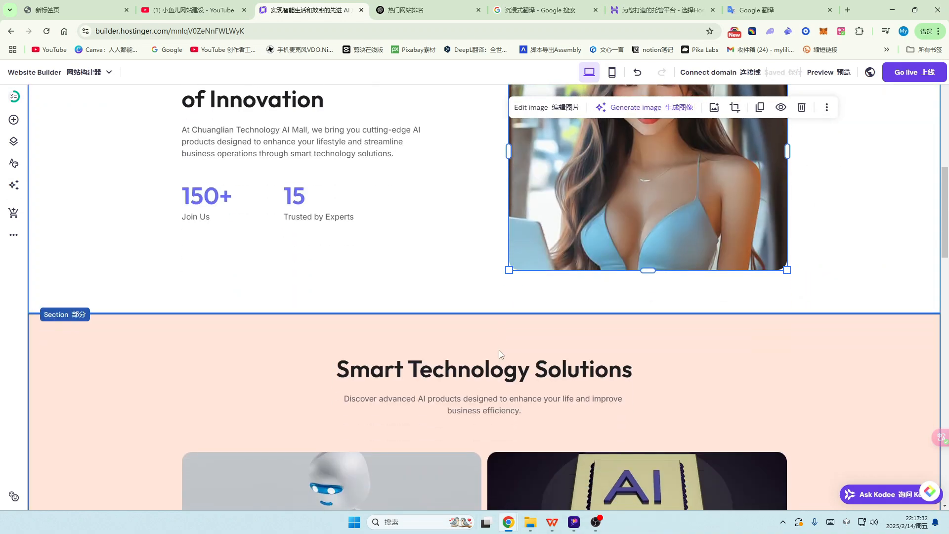
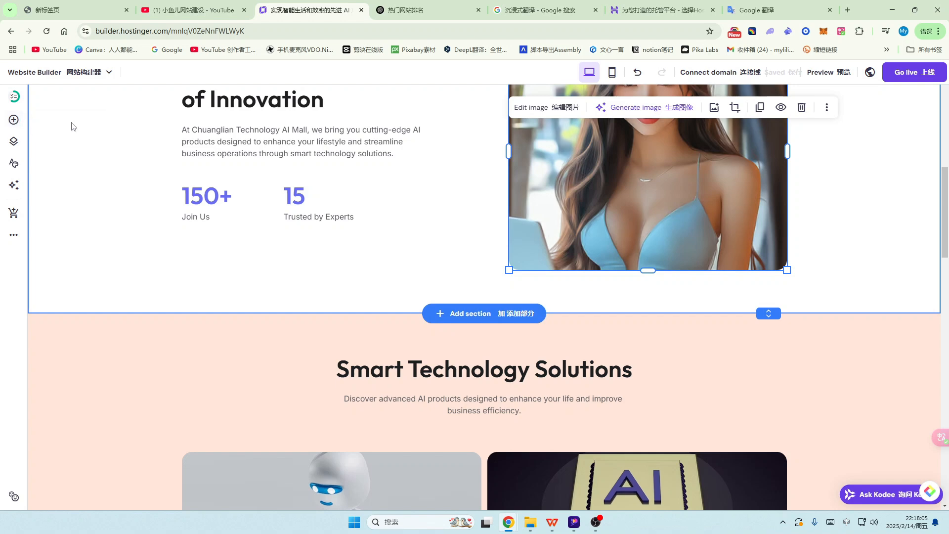
Step: Add a Shape to the hero section, undo it, and reopen the Add elements list
{"action": "left_click", "coordinate": [14, 124]}
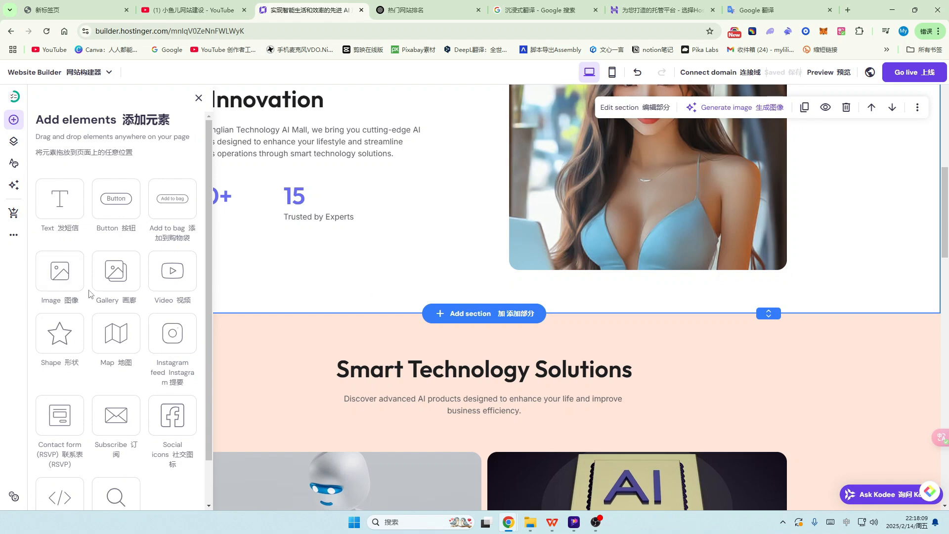
{"action": "scroll", "coordinate": [89, 292], "scroll_direction": "down", "scroll_amount": 1}
{"action": "scroll", "coordinate": [89, 291], "scroll_direction": "up", "scroll_amount": 1}
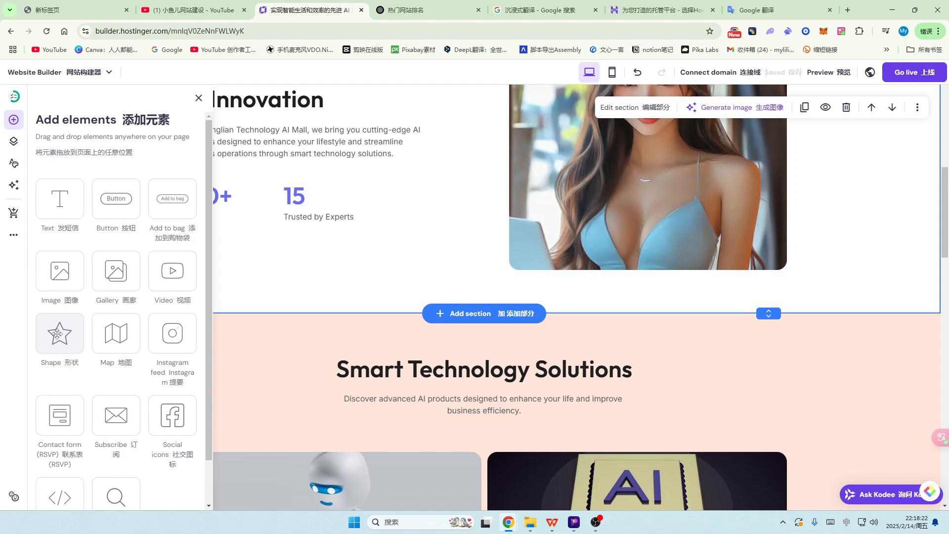
{"action": "left_click", "coordinate": [58, 334]}
{"action": "scroll", "coordinate": [683, 471], "scroll_direction": "down", "scroll_amount": 3}
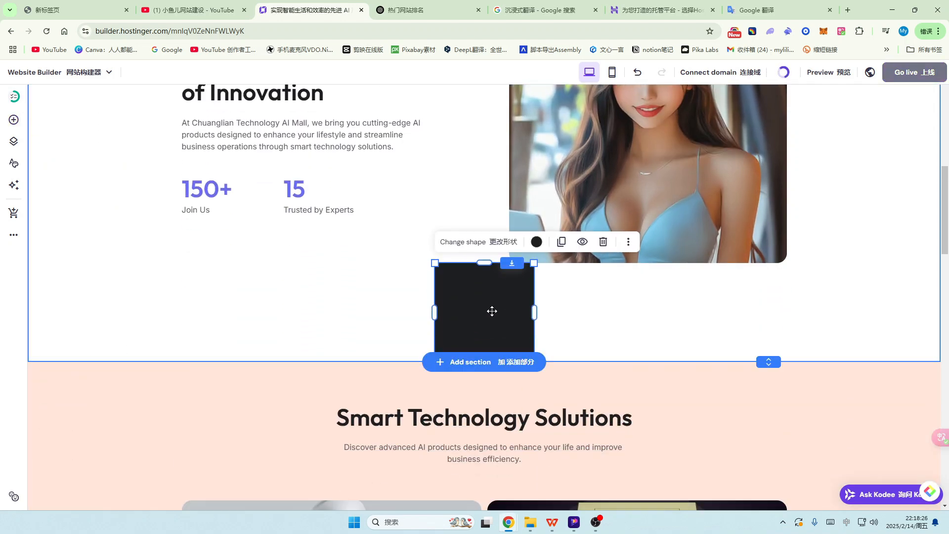
{"action": "left_click", "coordinate": [638, 73]}
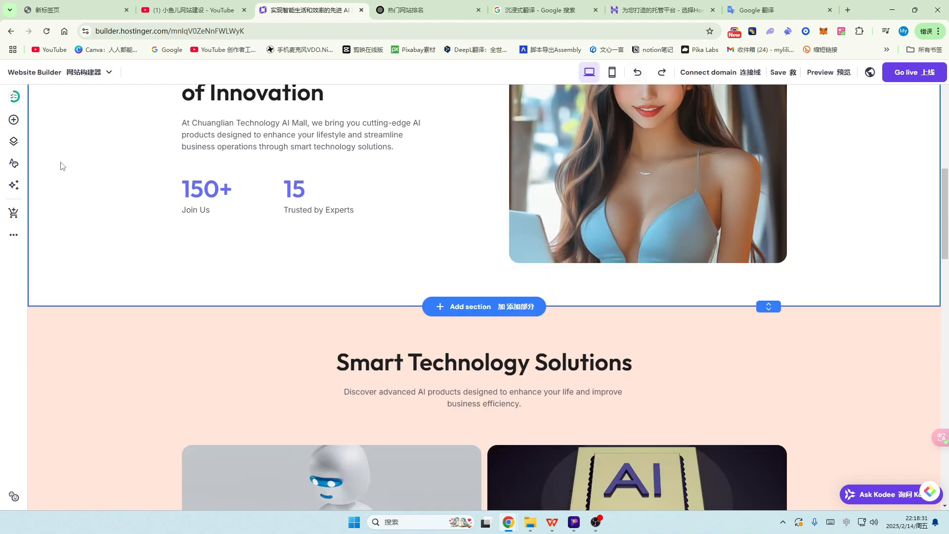
{"action": "left_click", "coordinate": [14, 120]}
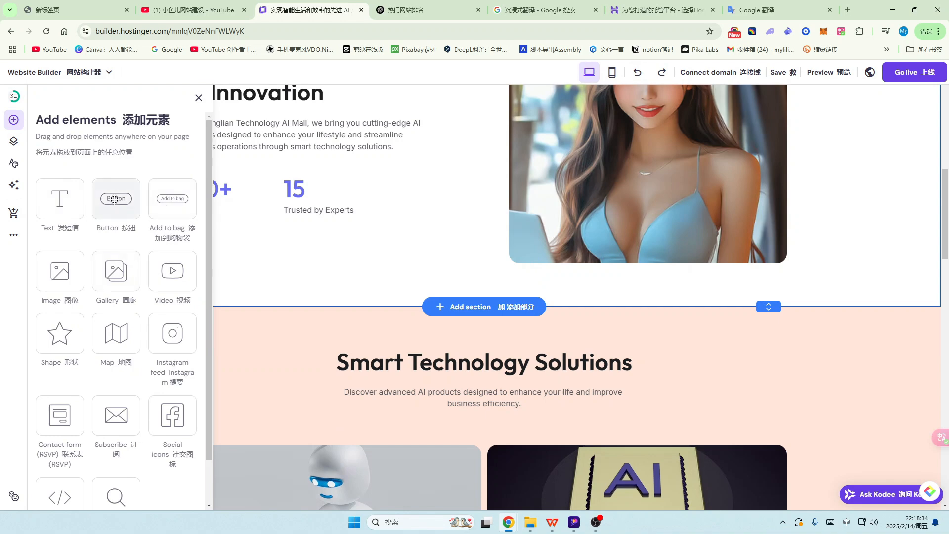
Step: Drag a Button element into the hero section below the 150+ and 15 stats
{"action": "left_click_drag", "start_coordinate": [115, 200], "coordinate": [420, 293]}
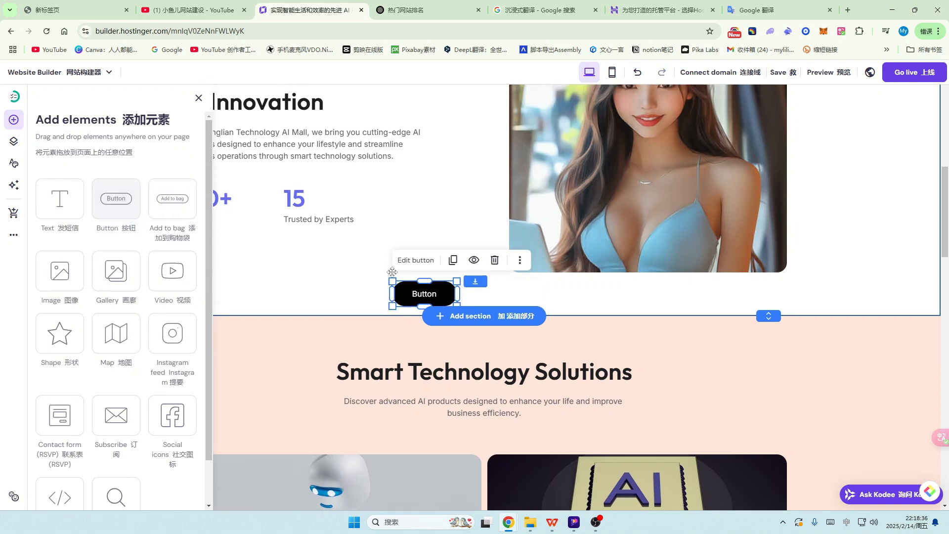
{"action": "scroll", "coordinate": [442, 316], "scroll_direction": "up", "scroll_amount": 4}
{"action": "scroll", "coordinate": [474, 314], "scroll_direction": "down", "scroll_amount": 3}
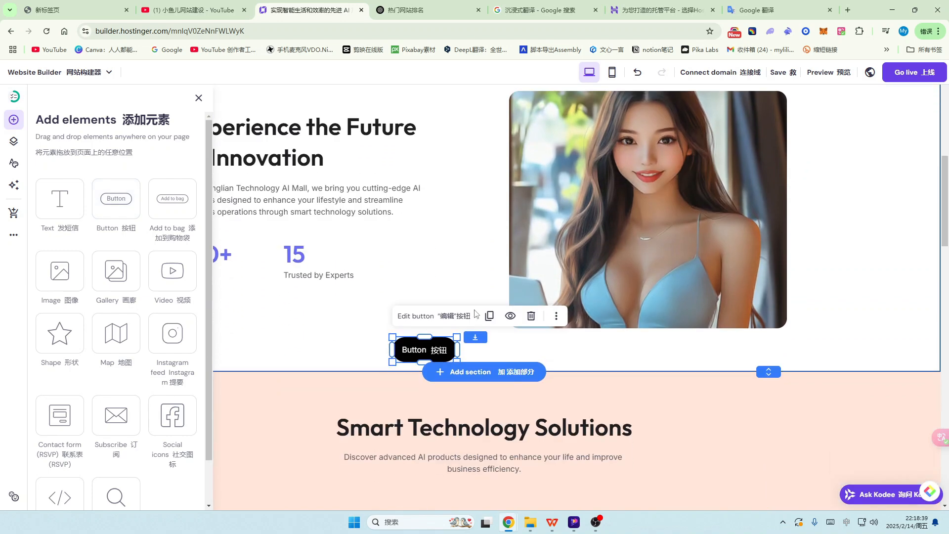
{"action": "left_click_drag", "start_coordinate": [425, 349], "coordinate": [763, 333]}
{"action": "left_click_drag", "start_coordinate": [757, 324], "coordinate": [287, 325]}
{"action": "scroll", "coordinate": [437, 281], "scroll_direction": "up", "scroll_amount": 4}
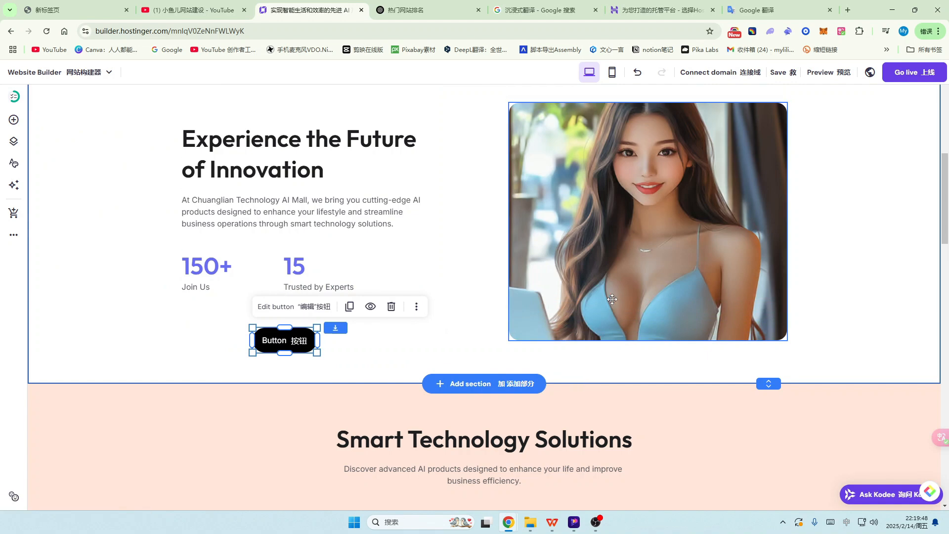
{"action": "scroll", "coordinate": [563, 361], "scroll_direction": "down", "scroll_amount": 3}
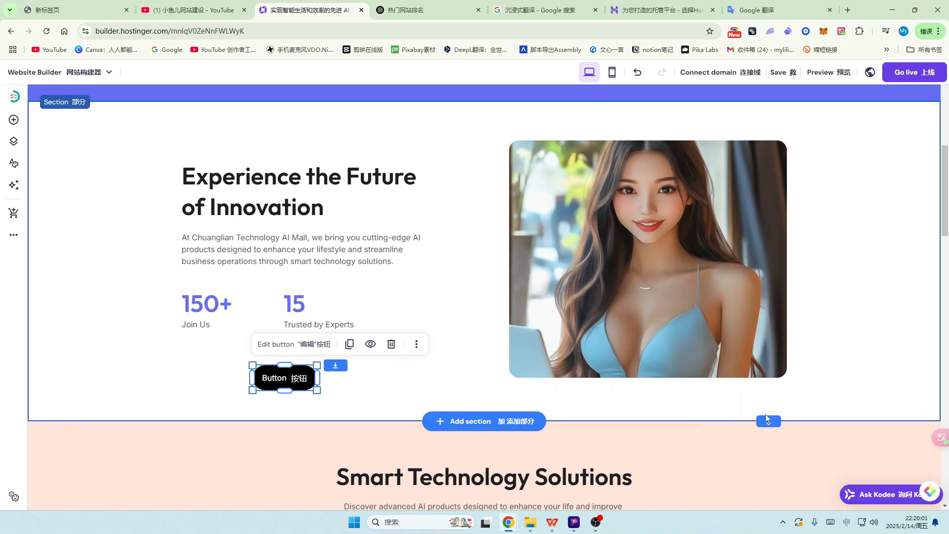
Step: Adjust the hero section height, nudge the photo lower, and fine-tune the button under the stats
{"action": "left_click_drag", "start_coordinate": [767, 418], "coordinate": [771, 457]}
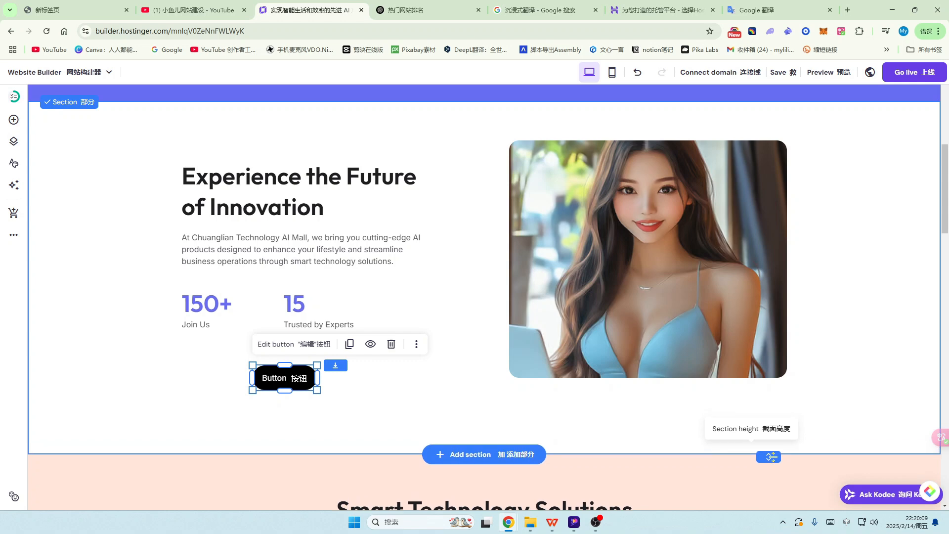
{"action": "left_click_drag", "start_coordinate": [693, 278], "coordinate": [694, 286]}
{"action": "scroll", "coordinate": [855, 281], "scroll_direction": "down", "scroll_amount": 4}
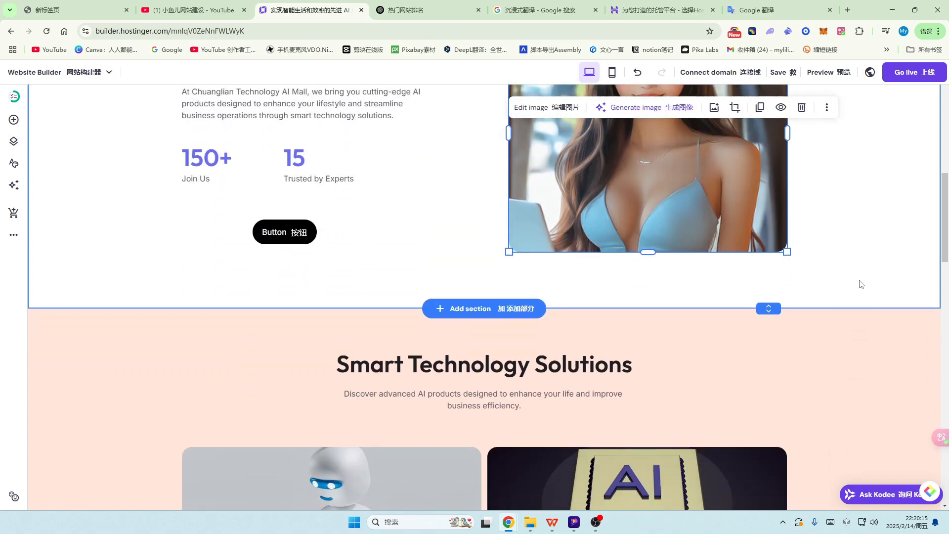
{"action": "scroll", "coordinate": [824, 306], "scroll_direction": "up", "scroll_amount": 3}
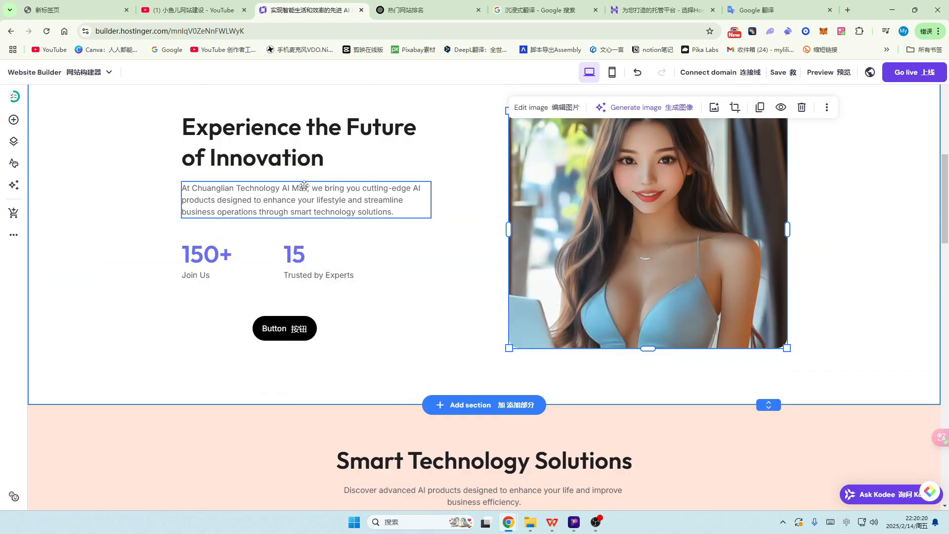
{"action": "left_click", "coordinate": [295, 328]}
{"action": "mouse_move", "coordinate": [294, 328]}
{"action": "left_mouse_down"}
{"action": "mouse_move", "coordinate": [307, 351]}
{"action": "mouse_move", "coordinate": [306, 337]}
{"action": "left_mouse_up"}
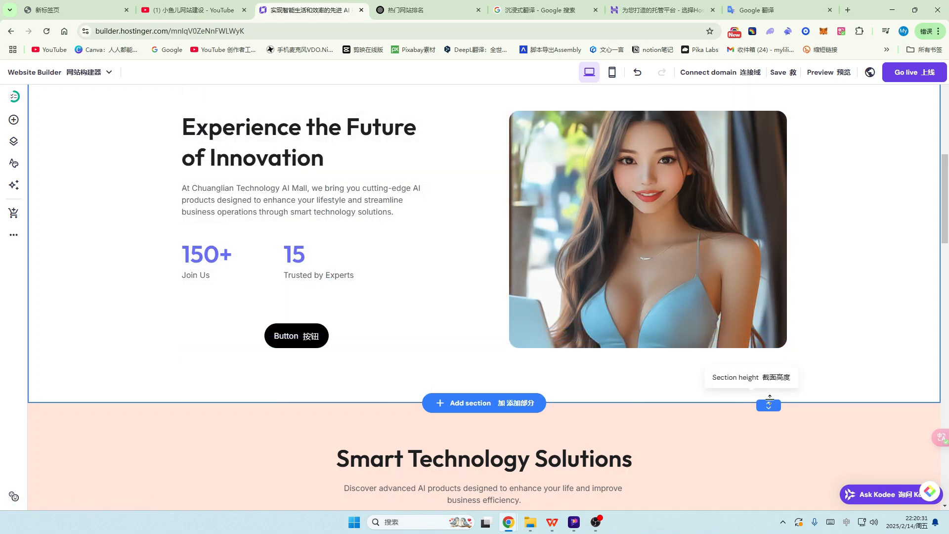
{"action": "mouse_move", "coordinate": [768, 403]}
{"action": "left_mouse_down"}
{"action": "mouse_move", "coordinate": [767, 378]}
{"action": "mouse_move", "coordinate": [770, 447]}
{"action": "mouse_move", "coordinate": [768, 382]}
{"action": "mouse_move", "coordinate": [770, 397]}
{"action": "left_mouse_up"}
{"action": "left_click", "coordinate": [378, 348]}
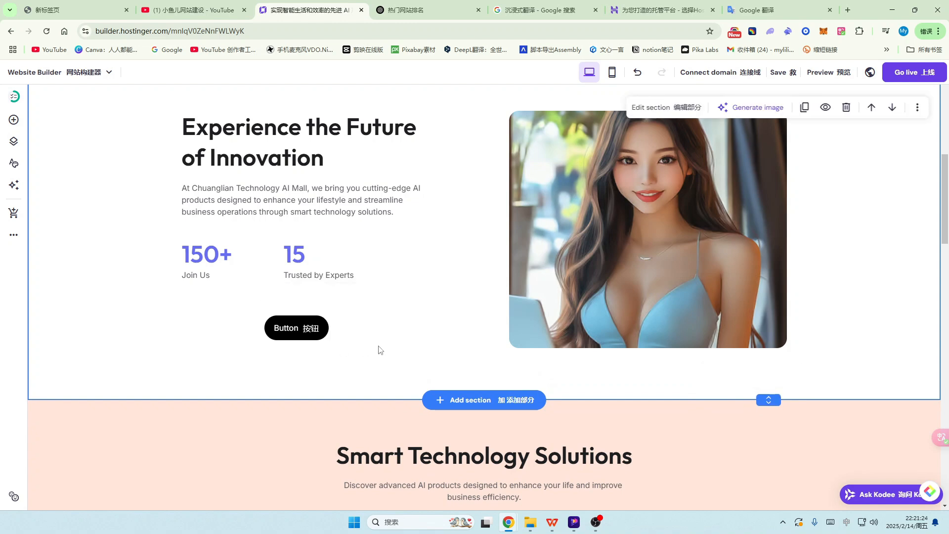
Step: Replace the hero button's 'Button' label with 更多详情 and show its style options
{"action": "left_click", "coordinate": [293, 330]}
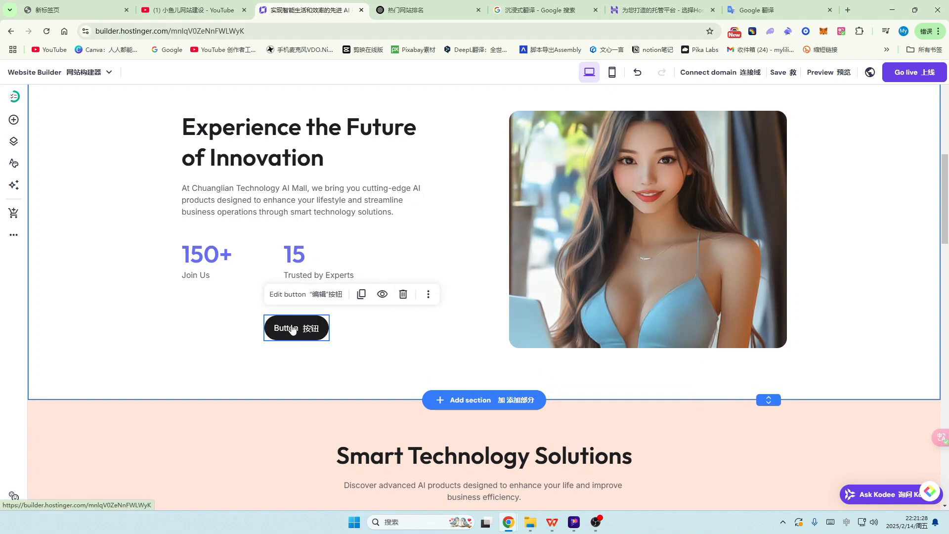
{"action": "left_click", "coordinate": [320, 295]}
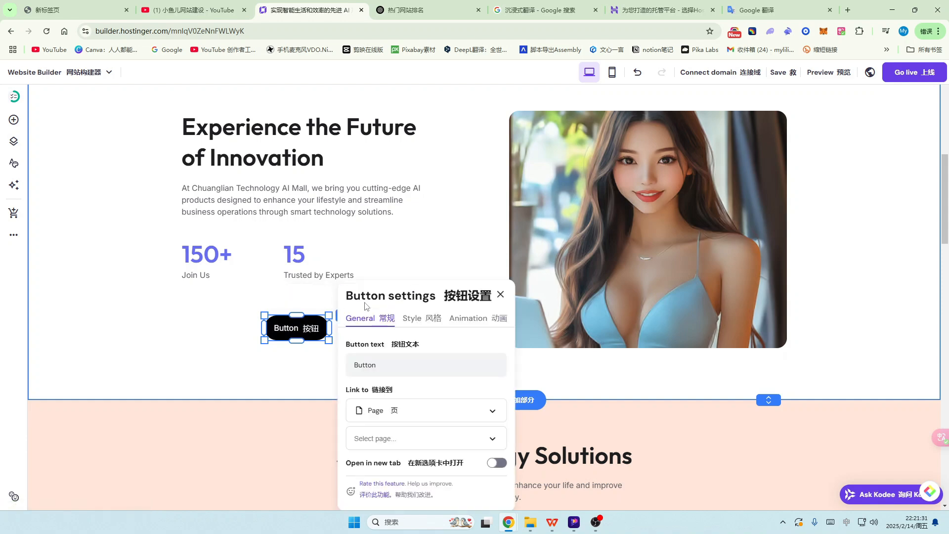
{"action": "left_click", "coordinate": [394, 368]}
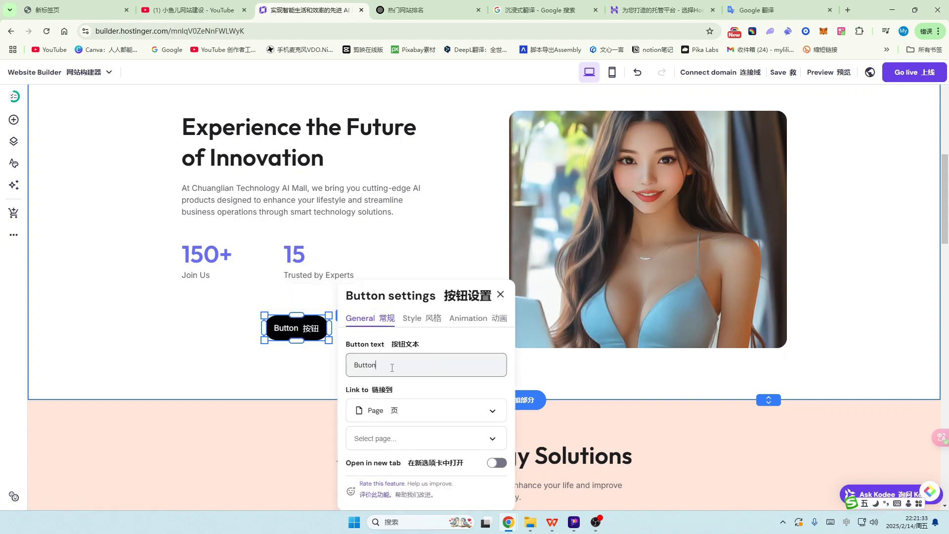
{"action": "key", "text": "BackSpace"}
{"action": "key", "text": "BackSpace"}
{"action": "key", "text": "BackSpace"}
{"action": "key", "text": "BackSpace"}
{"action": "key", "text": "BackSpace"}
{"action": "key", "text": "BackSpace"}
{"action": "type", "text": "gengduo"}
{"action": "key", "text": "space"}
{"action": "type", "text": "xiang"}
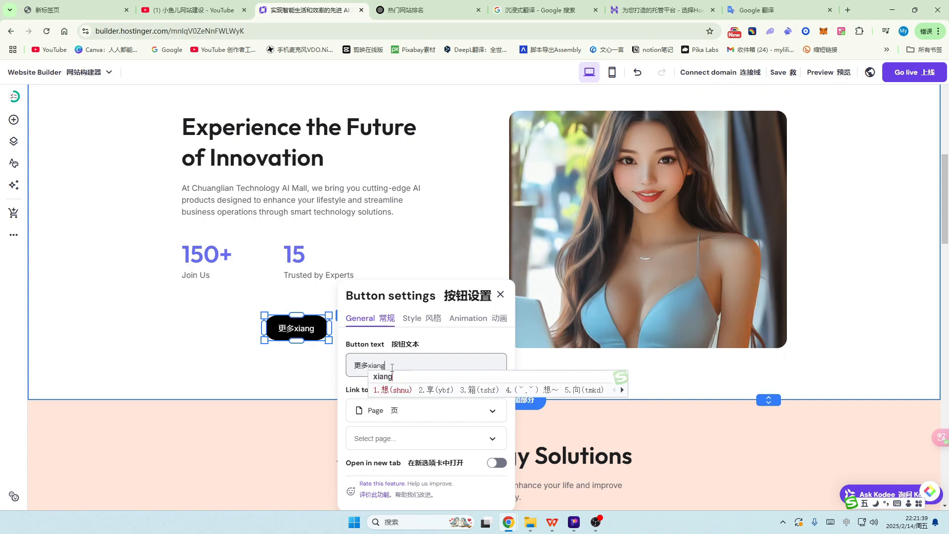
{"action": "type", "text": "qing"}
{"action": "key", "text": "space"}
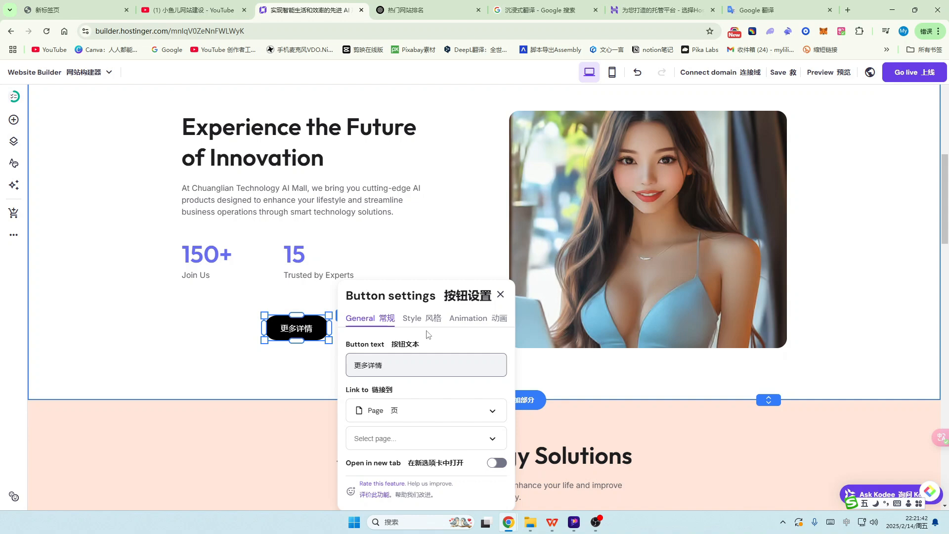
{"action": "scroll", "coordinate": [420, 397], "scroll_direction": "down", "scroll_amount": 1}
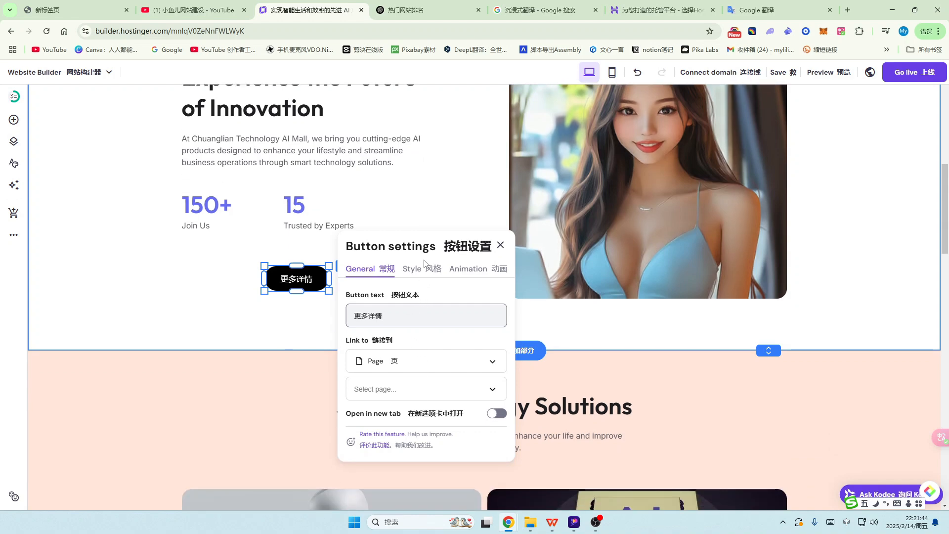
{"action": "left_click", "coordinate": [423, 268]}
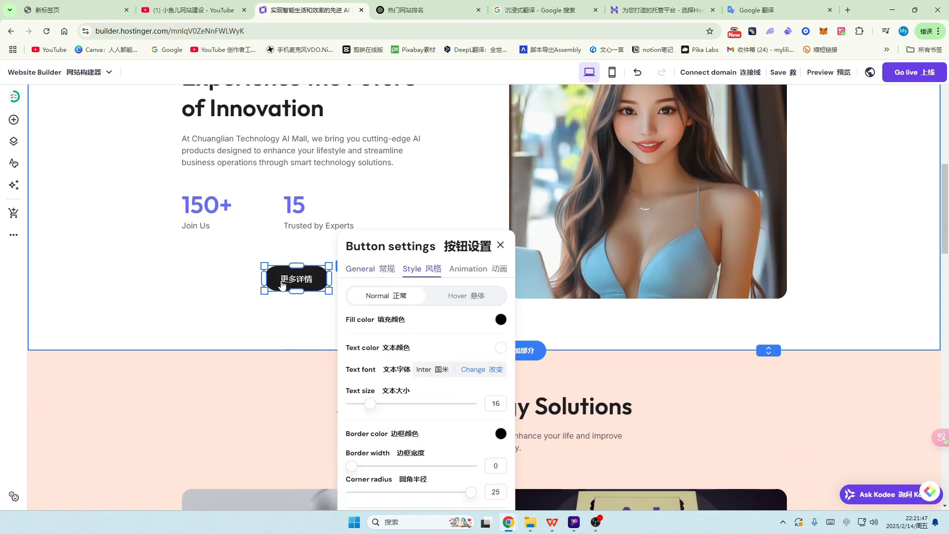
Step: Try several fill colours for the 更多详情 button and make its label text dark
{"action": "left_click", "coordinate": [501, 320]}
{"action": "left_click", "coordinate": [528, 352]}
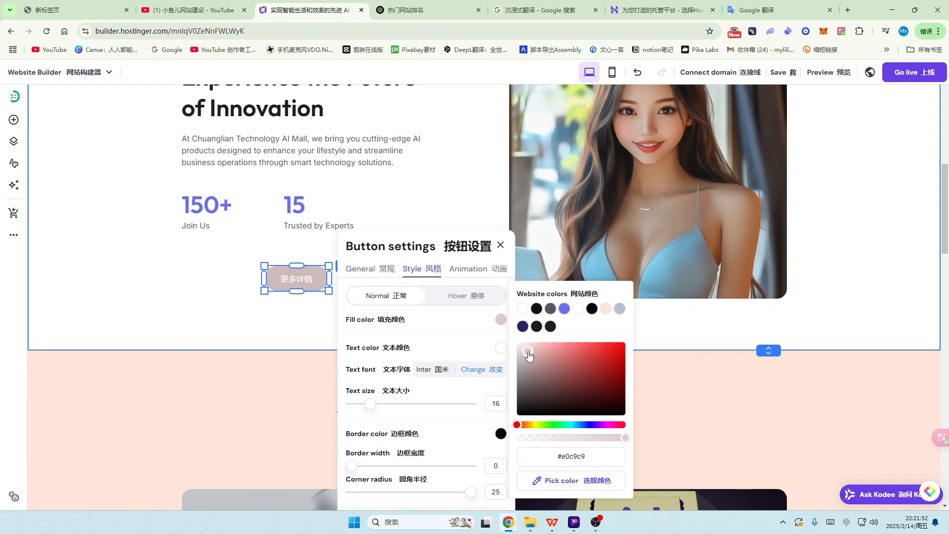
{"action": "left_click", "coordinate": [534, 365]}
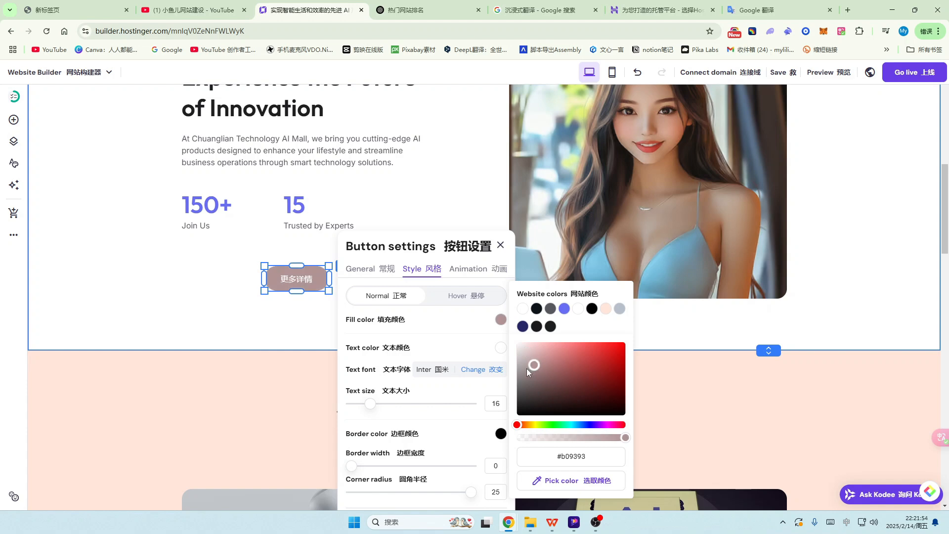
{"action": "left_click", "coordinate": [607, 309]}
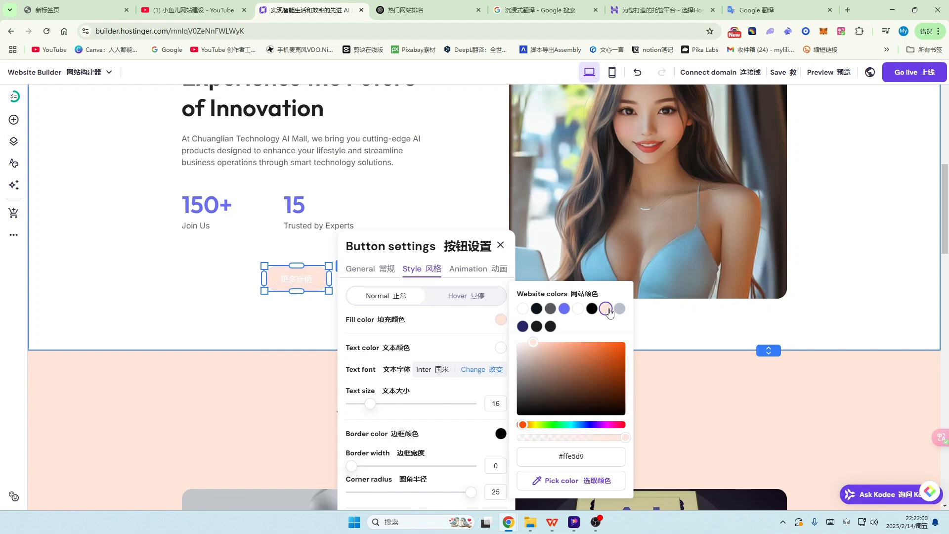
{"action": "left_click", "coordinate": [564, 309]}
{"action": "left_click", "coordinate": [500, 349]}
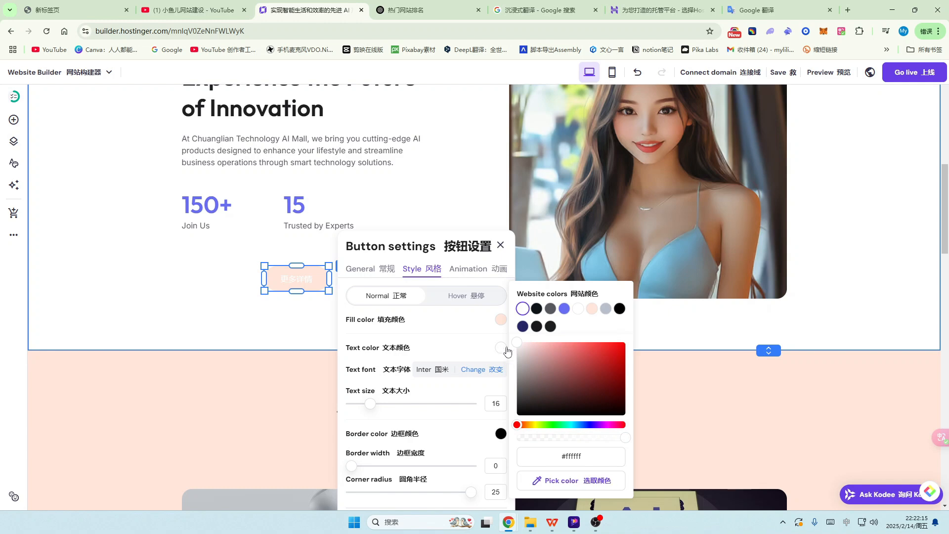
{"action": "left_click", "coordinate": [536, 309]}
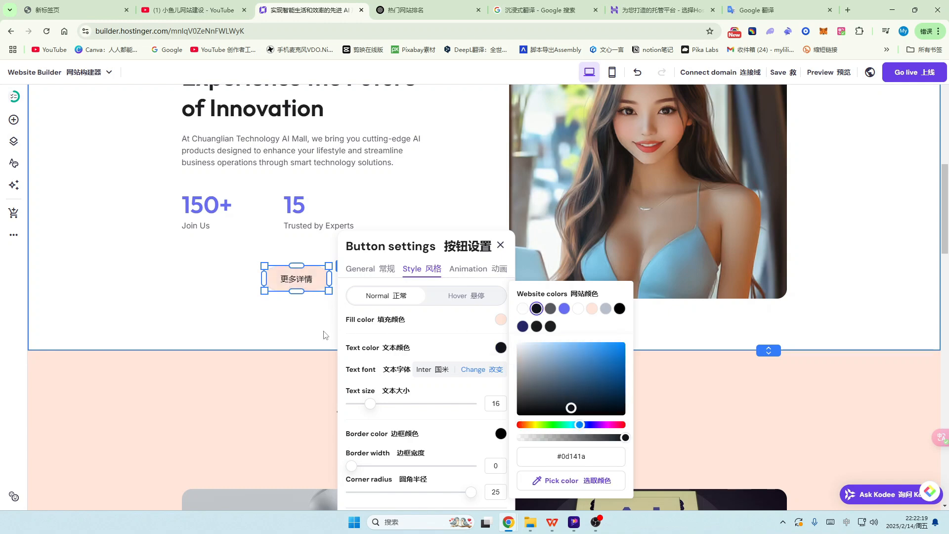
Step: Enlarge the button label, add a 3 black border, and set corner radius to 25
{"action": "scroll", "coordinate": [433, 331], "scroll_direction": "down", "scroll_amount": 1}
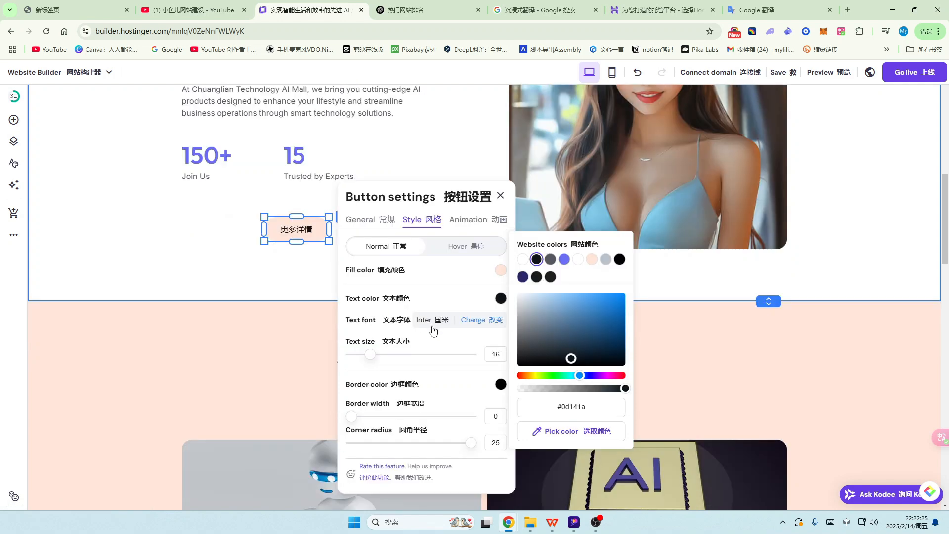
{"action": "left_click_drag", "start_coordinate": [373, 354], "coordinate": [392, 358]}
{"action": "scroll", "coordinate": [422, 366], "scroll_direction": "down", "scroll_amount": 1}
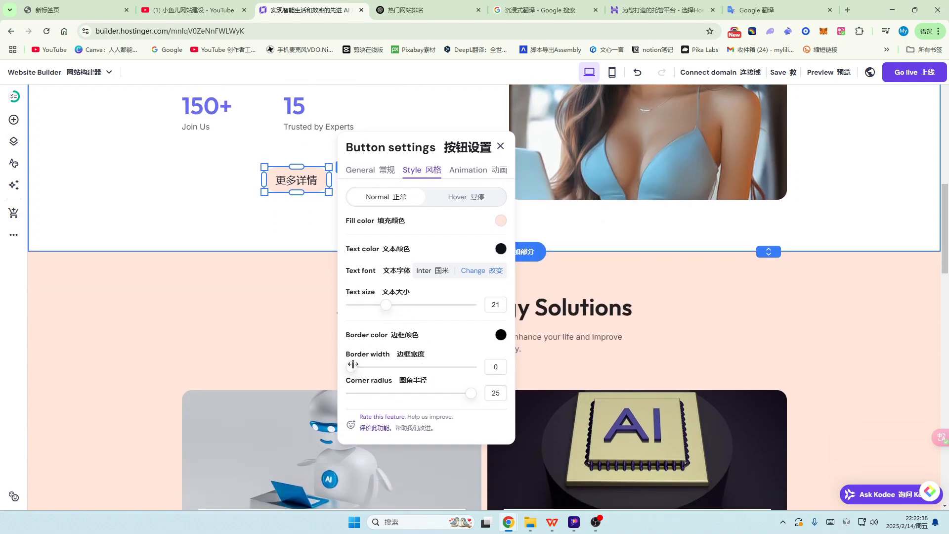
{"action": "left_click_drag", "start_coordinate": [359, 364], "coordinate": [386, 367]}
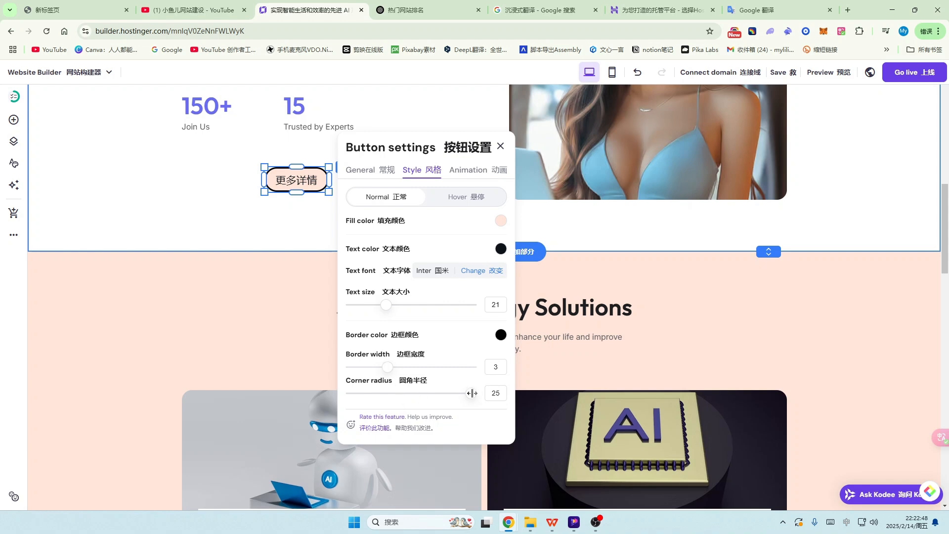
{"action": "left_click_drag", "start_coordinate": [472, 393], "coordinate": [370, 393]}
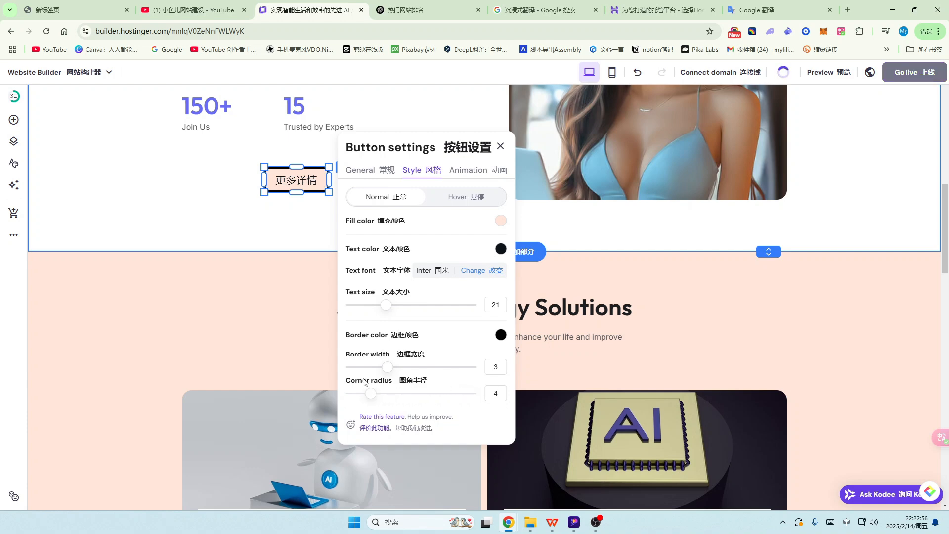
{"action": "left_click", "coordinate": [254, 198]}
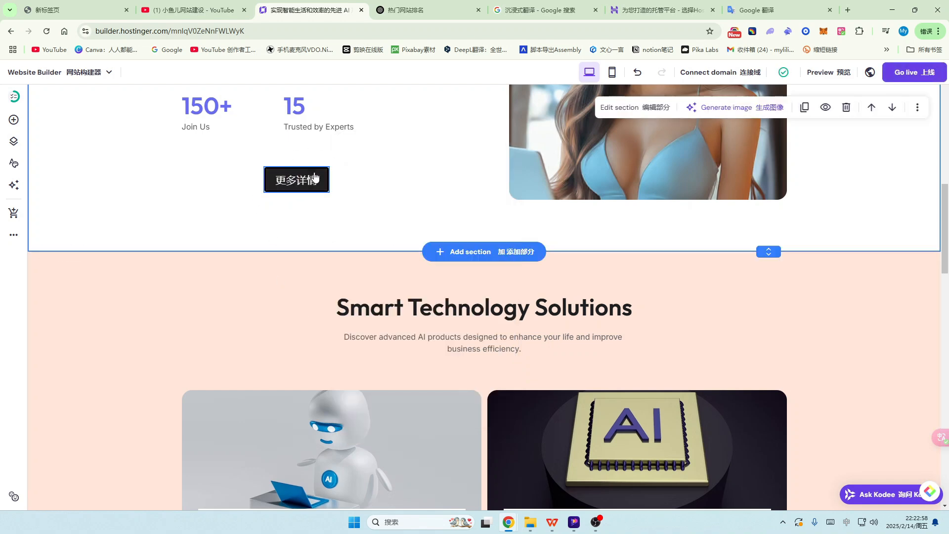
{"action": "left_click", "coordinate": [300, 181]}
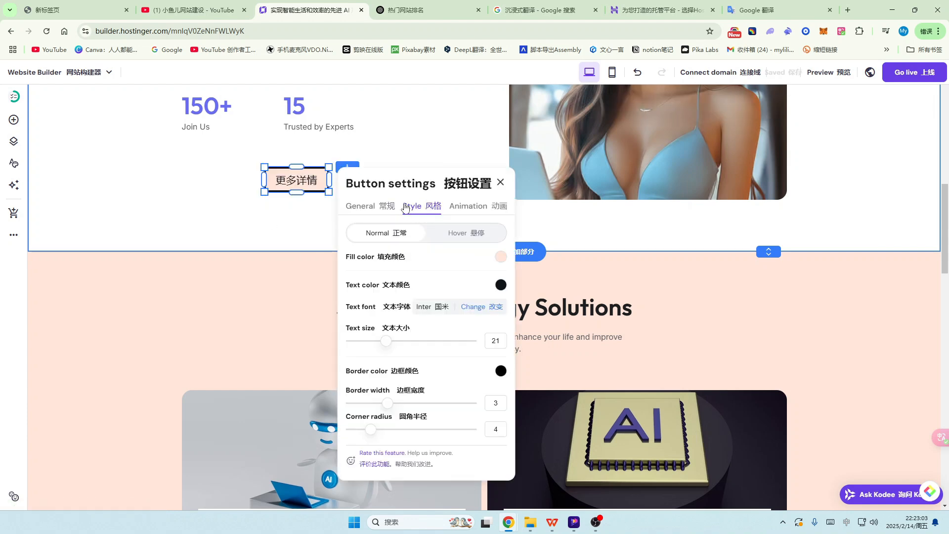
{"action": "left_click_drag", "start_coordinate": [372, 429], "coordinate": [472, 430]}
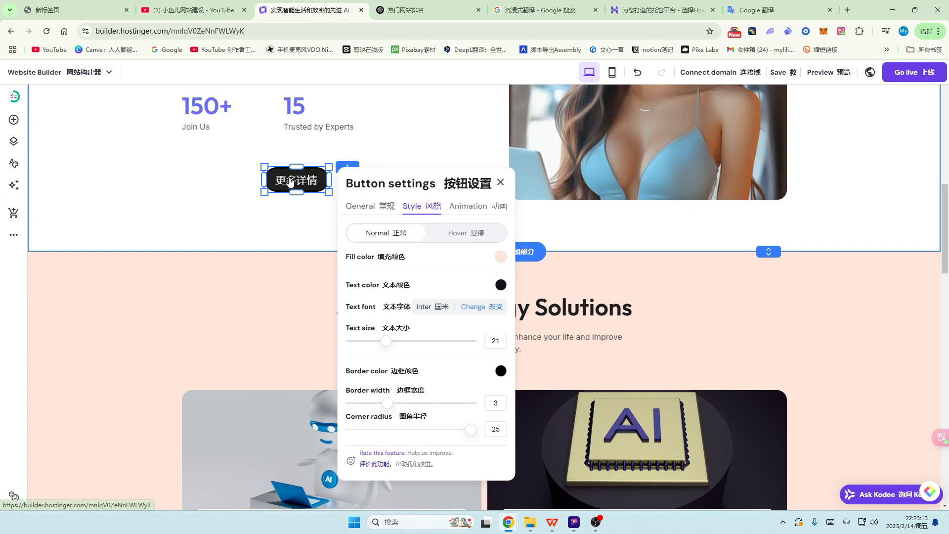
Step: Set the 更多详情 button's hover fill to light purple #8a7ce6 and deselect it
{"action": "left_click", "coordinate": [479, 236]}
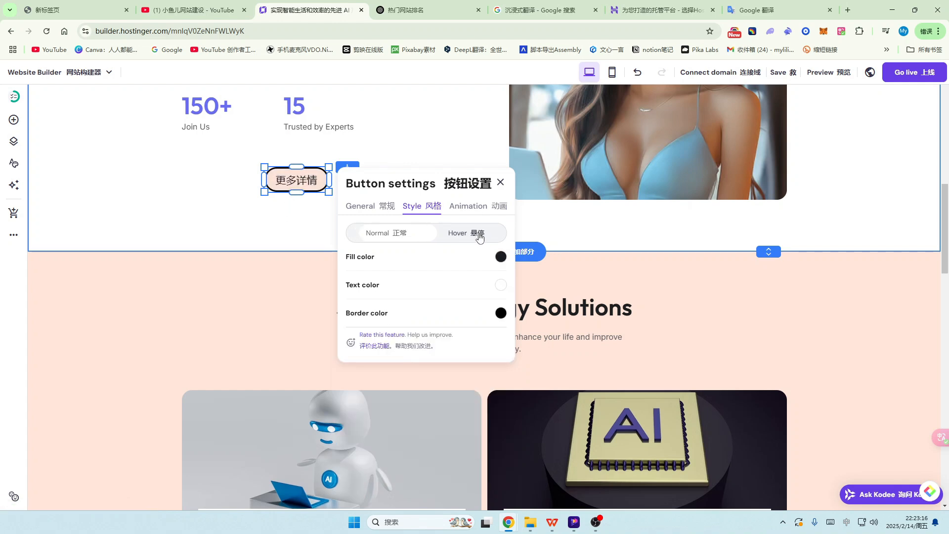
{"action": "left_click", "coordinate": [501, 257]}
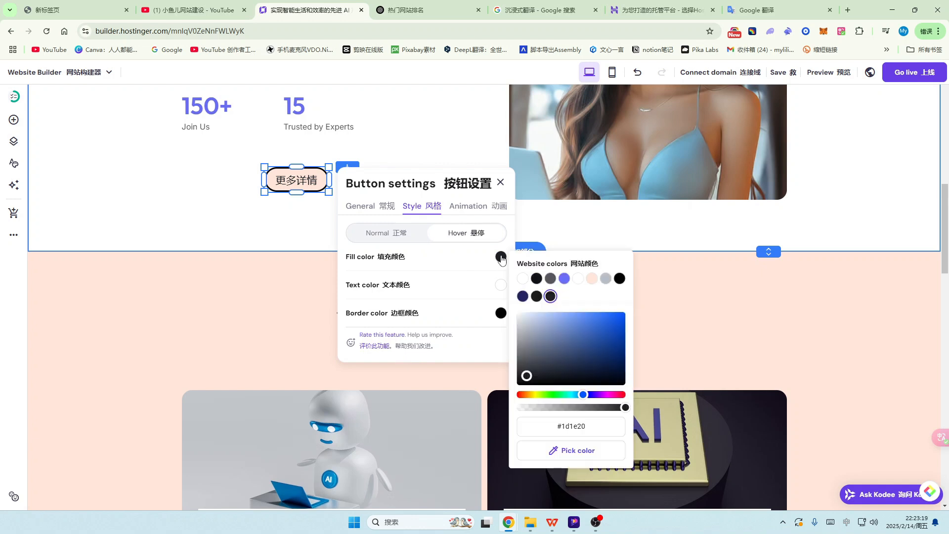
{"action": "left_click", "coordinate": [534, 395]}
{"action": "left_click", "coordinate": [524, 395]}
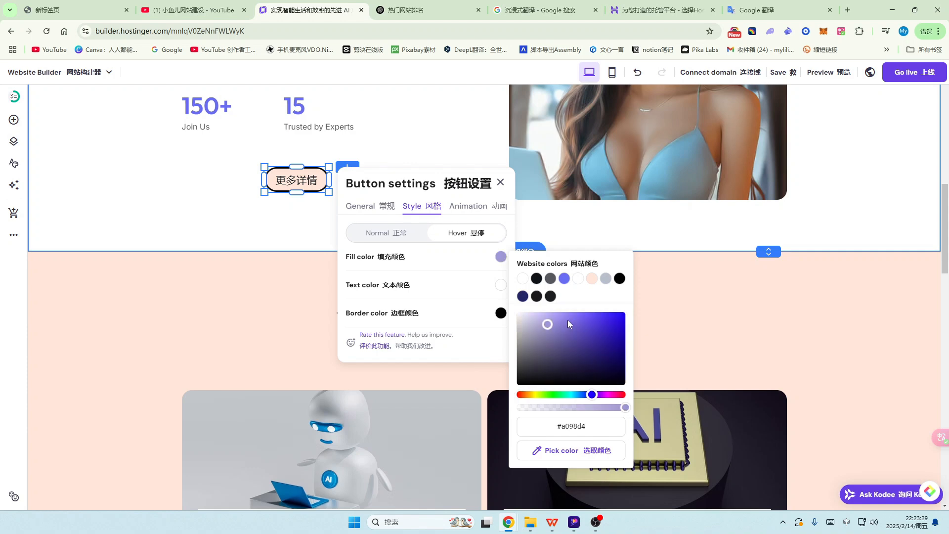
{"action": "left_click", "coordinate": [567, 320]}
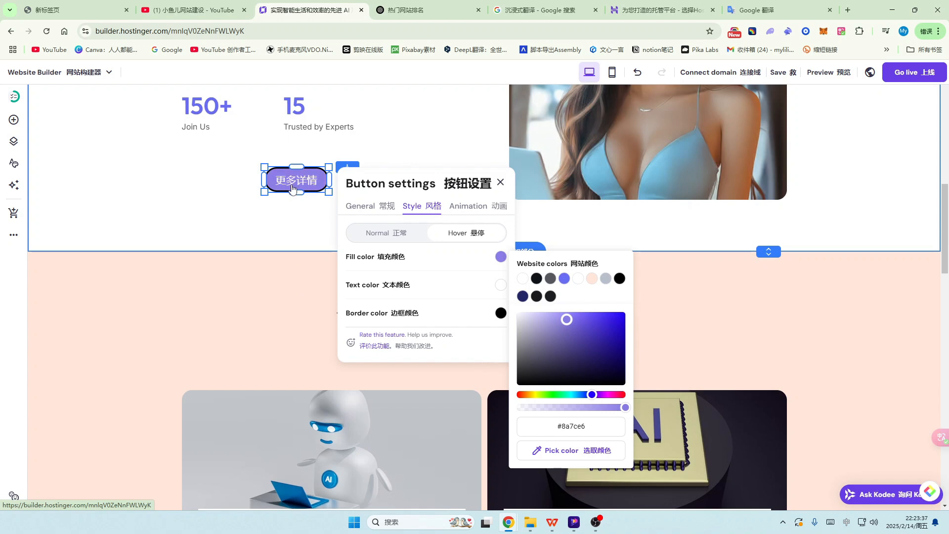
{"action": "left_click", "coordinate": [500, 183]}
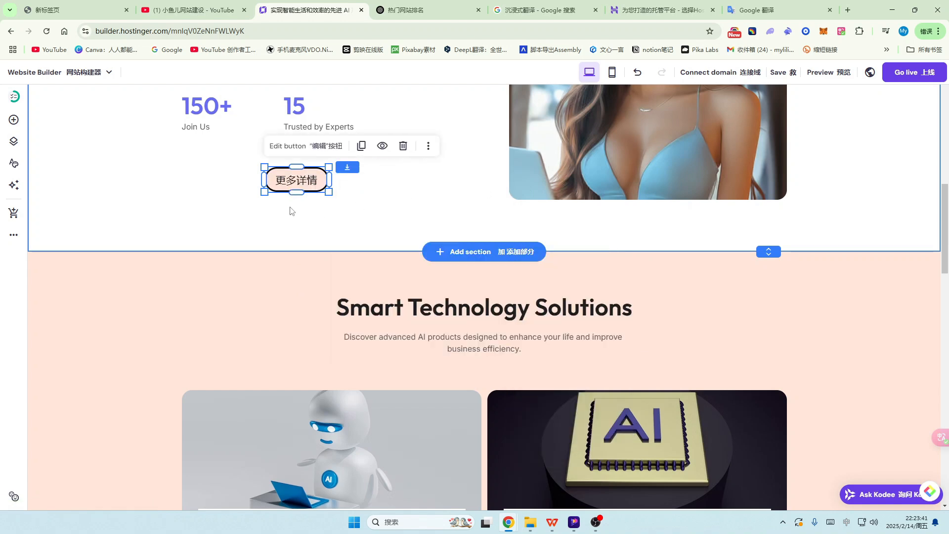
{"action": "left_click", "coordinate": [387, 204]}
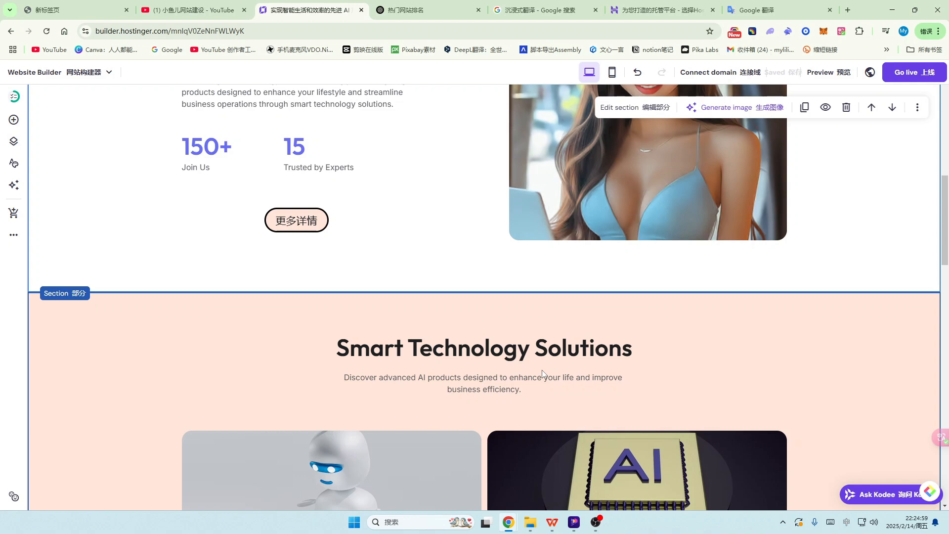
Step: Add a blank section above the Smart Innovations2025 heading and open its section settings
{"action": "scroll", "coordinate": [484, 336], "scroll_direction": "down", "scroll_amount": 5}
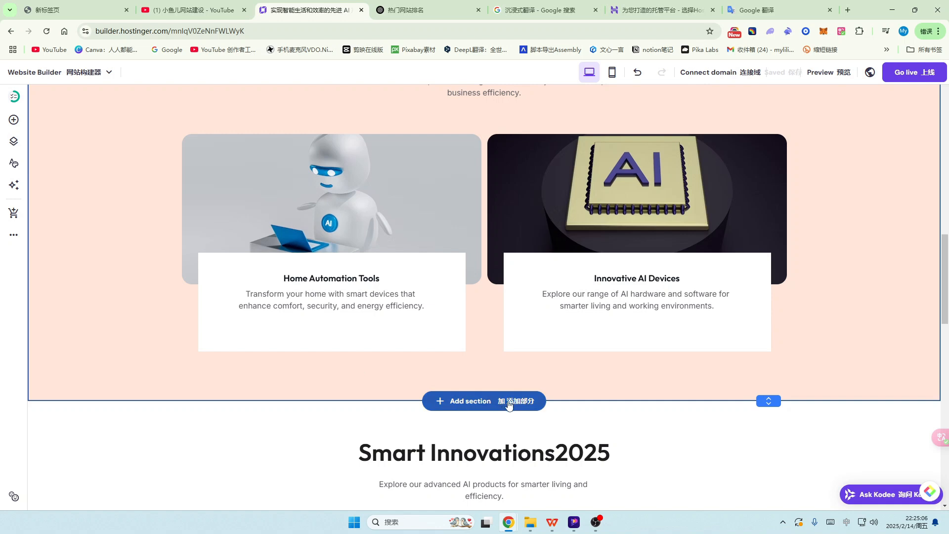
{"action": "scroll", "coordinate": [509, 405], "scroll_direction": "down", "scroll_amount": 2}
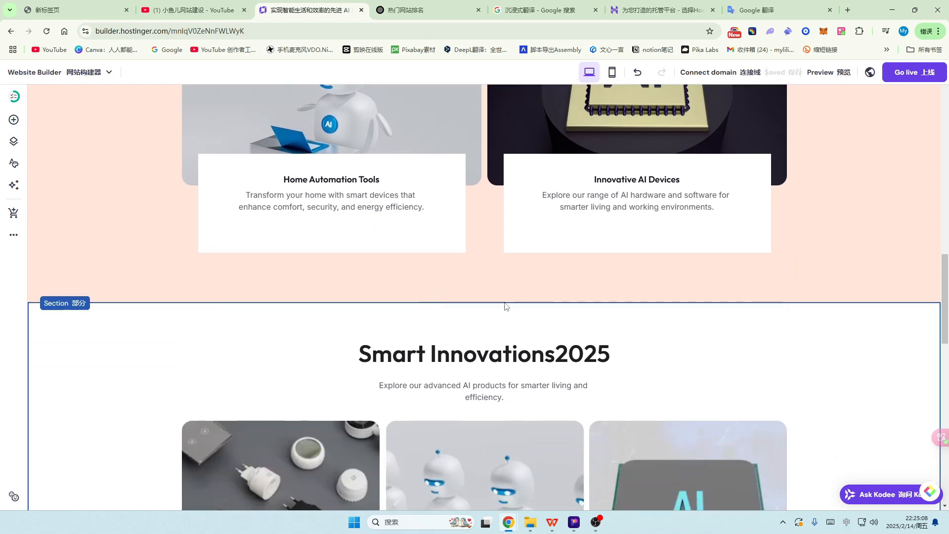
{"action": "left_click", "coordinate": [453, 303]}
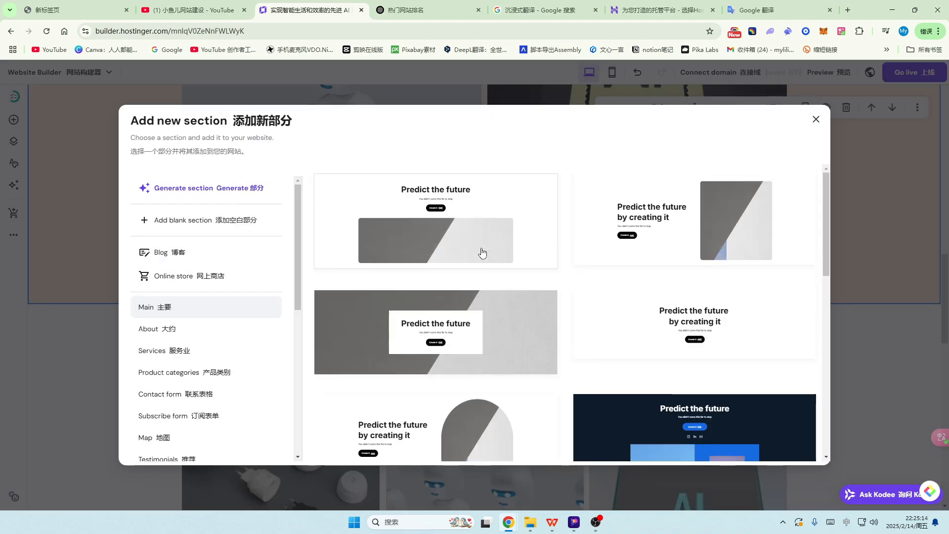
{"action": "scroll", "coordinate": [482, 254], "scroll_direction": "down", "scroll_amount": 3}
{"action": "scroll", "coordinate": [482, 253], "scroll_direction": "up", "scroll_amount": 3}
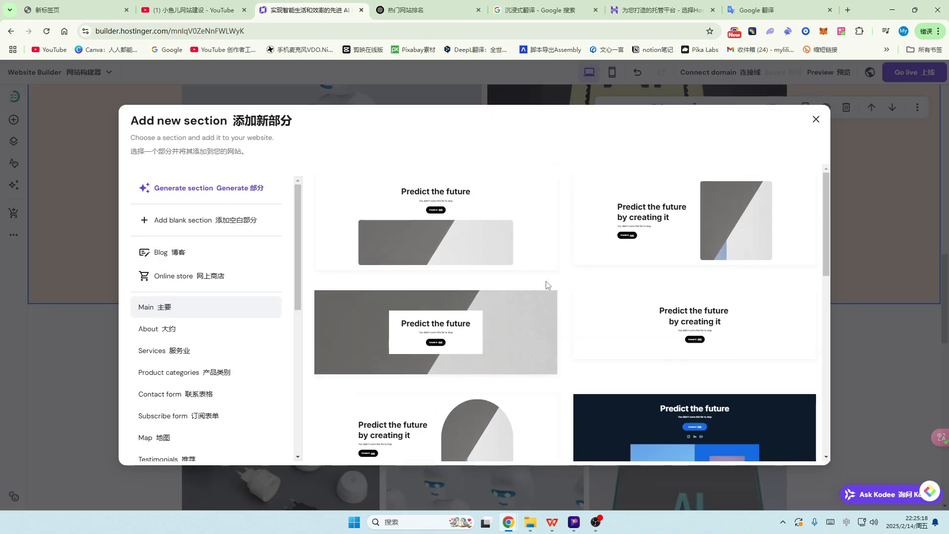
{"action": "scroll", "coordinate": [547, 281], "scroll_direction": "down", "scroll_amount": 4}
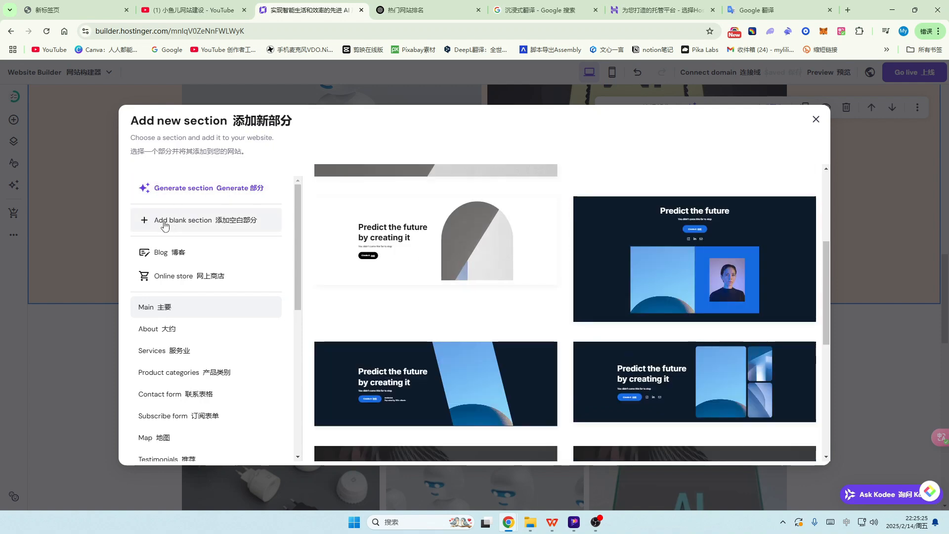
{"action": "scroll", "coordinate": [595, 248], "scroll_direction": "down", "scroll_amount": 5}
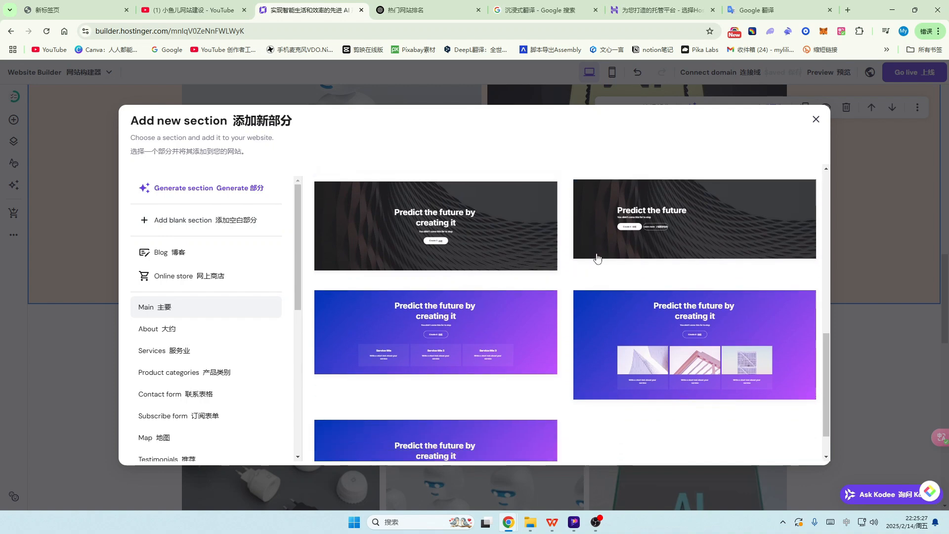
{"action": "left_click", "coordinate": [188, 223]}
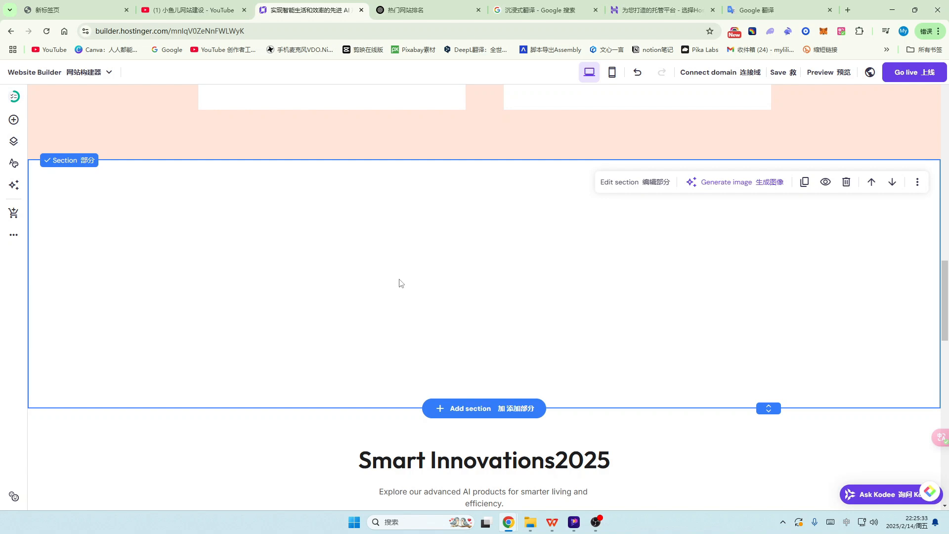
{"action": "left_click", "coordinate": [657, 183]}
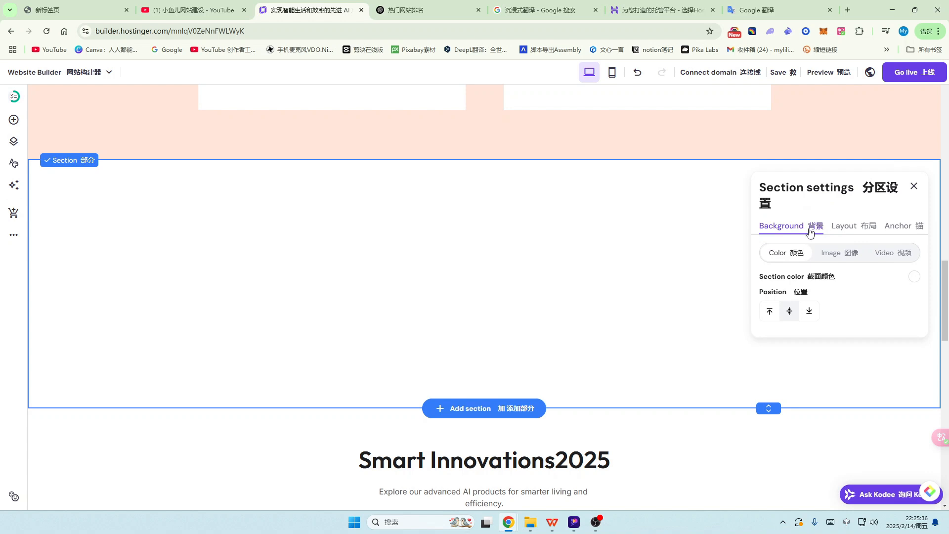
Step: Tint the blank section's background pale pink #ccb4b4, then delete the section
{"action": "left_click", "coordinate": [842, 227]}
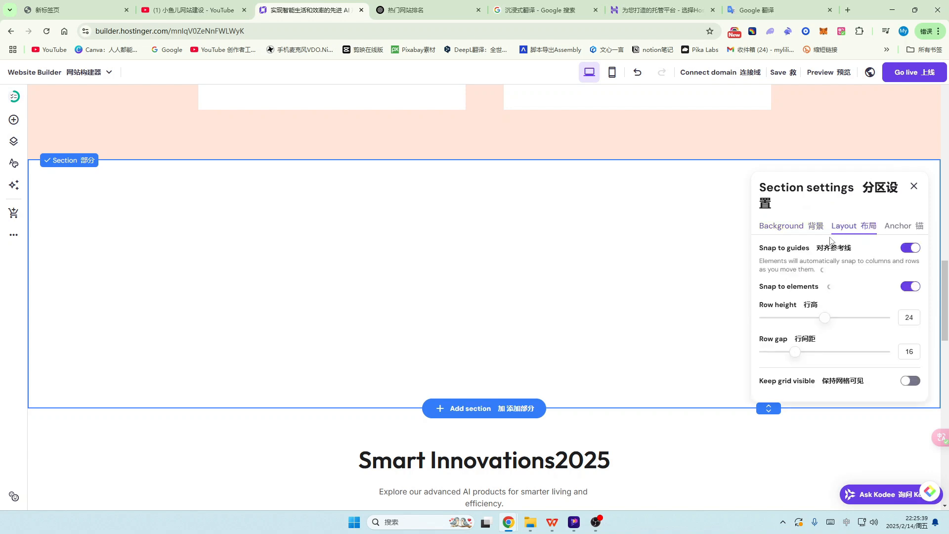
{"action": "left_click", "coordinate": [782, 229]}
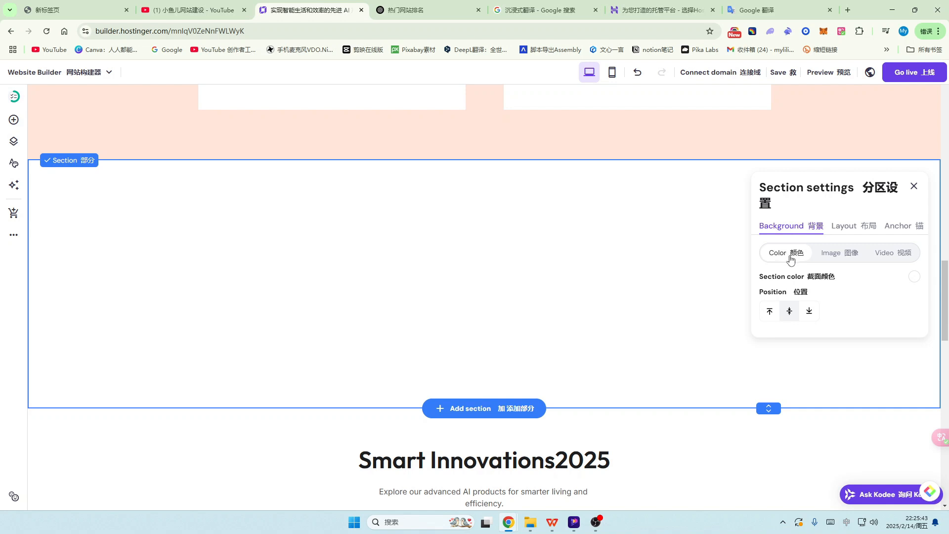
{"action": "left_click", "coordinate": [915, 278]}
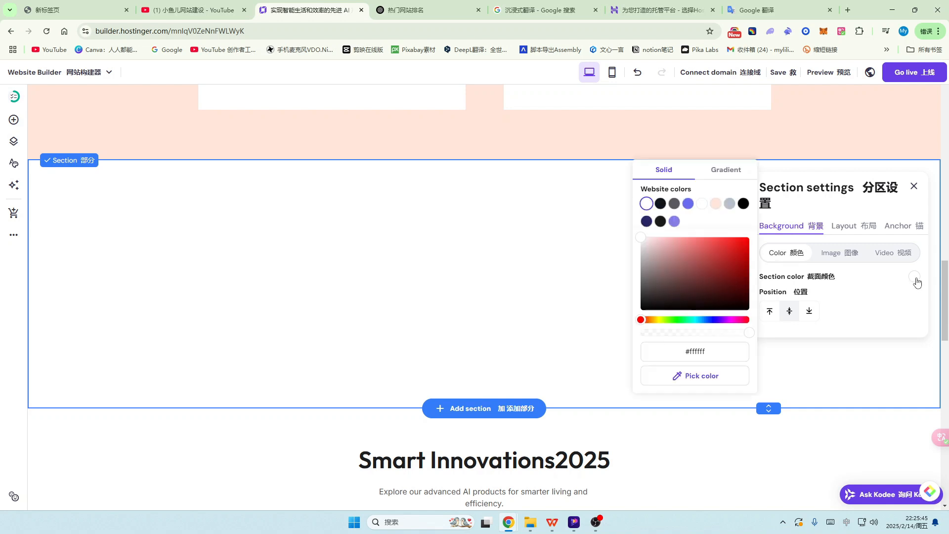
{"action": "left_click", "coordinate": [678, 250]}
{"action": "left_click_drag", "start_coordinate": [655, 277], "coordinate": [654, 252]}
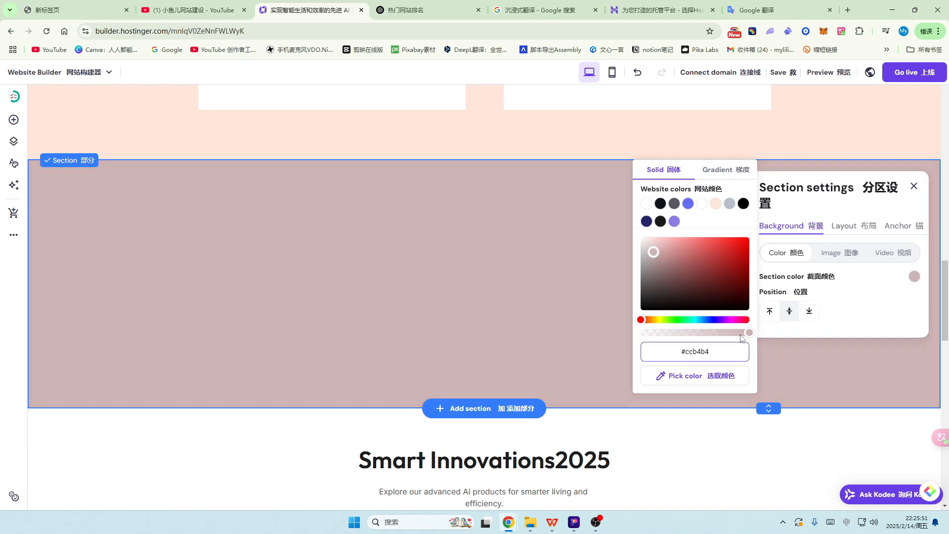
{"action": "left_click", "coordinate": [914, 187]}
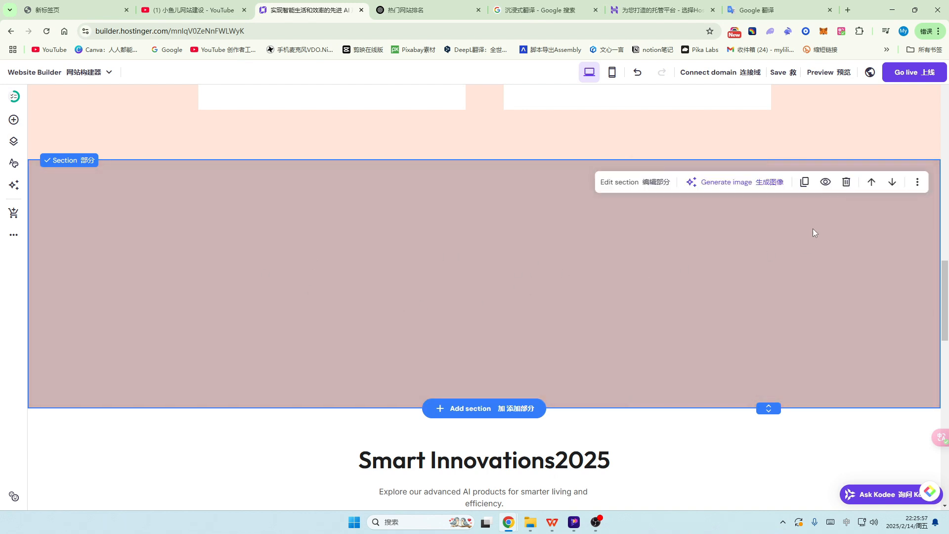
{"action": "left_click", "coordinate": [846, 182]}
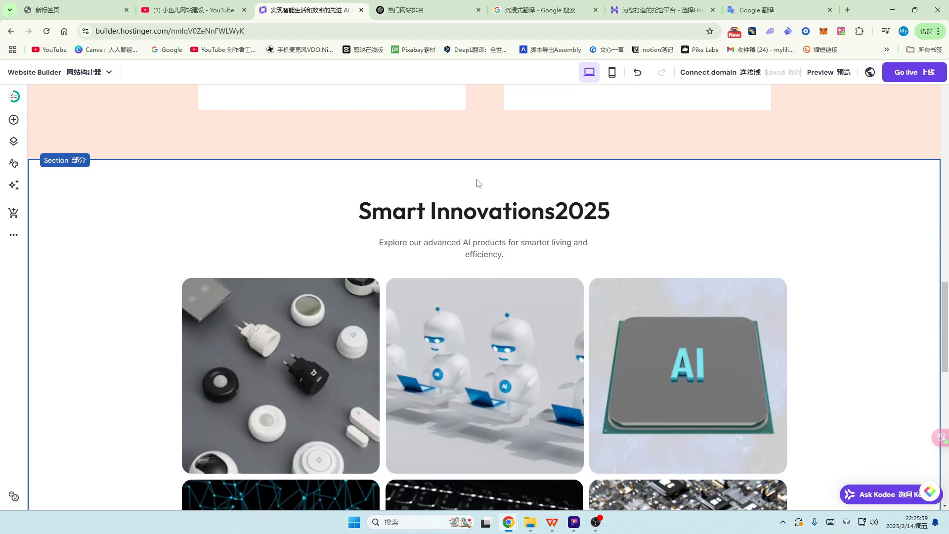
Step: Browse the Blog, Online store, Hero, About us and Services section templates
{"action": "left_click", "coordinate": [460, 161]}
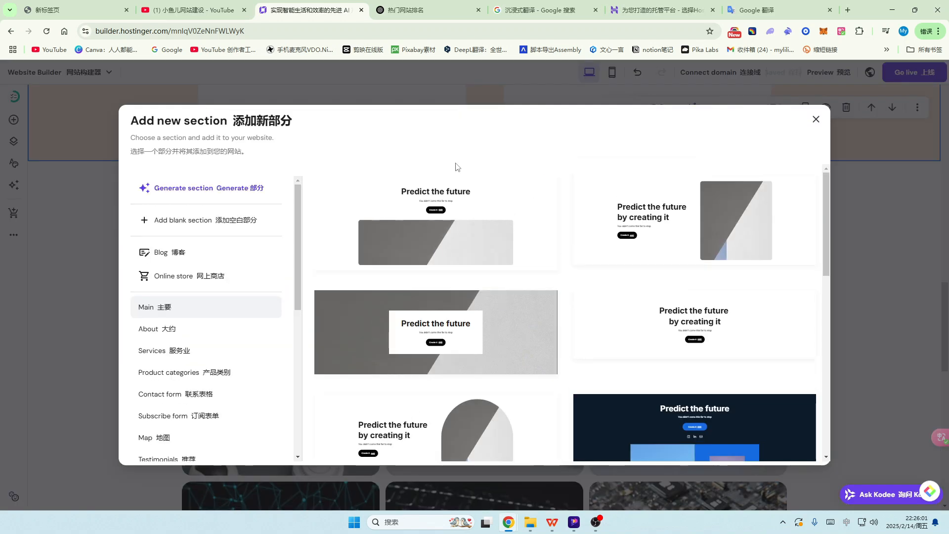
{"action": "scroll", "coordinate": [590, 287], "scroll_direction": "down", "scroll_amount": 2}
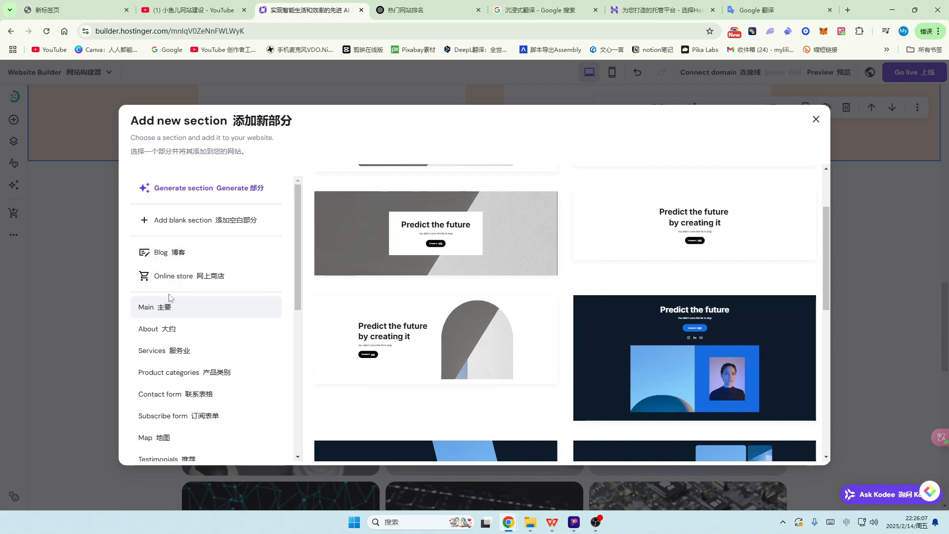
{"action": "left_click", "coordinate": [176, 254]}
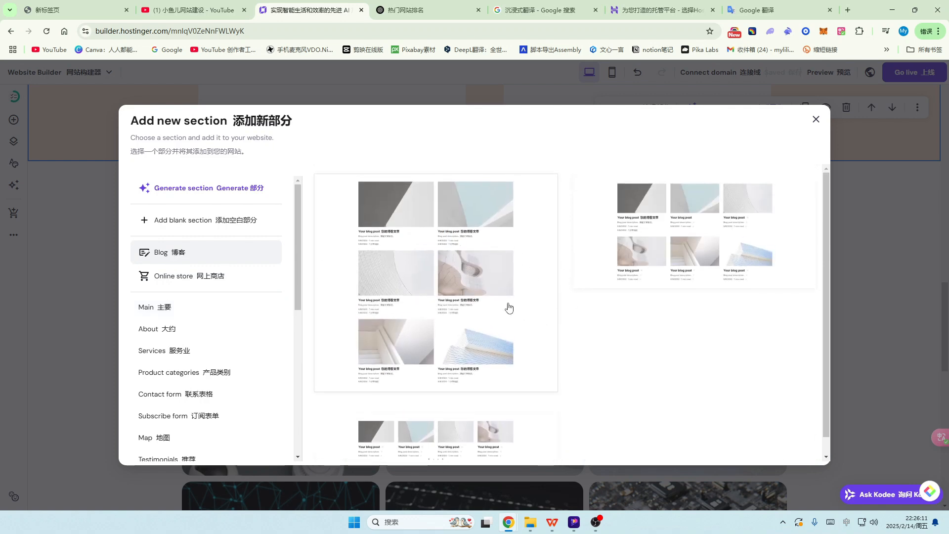
{"action": "left_click", "coordinate": [176, 278]}
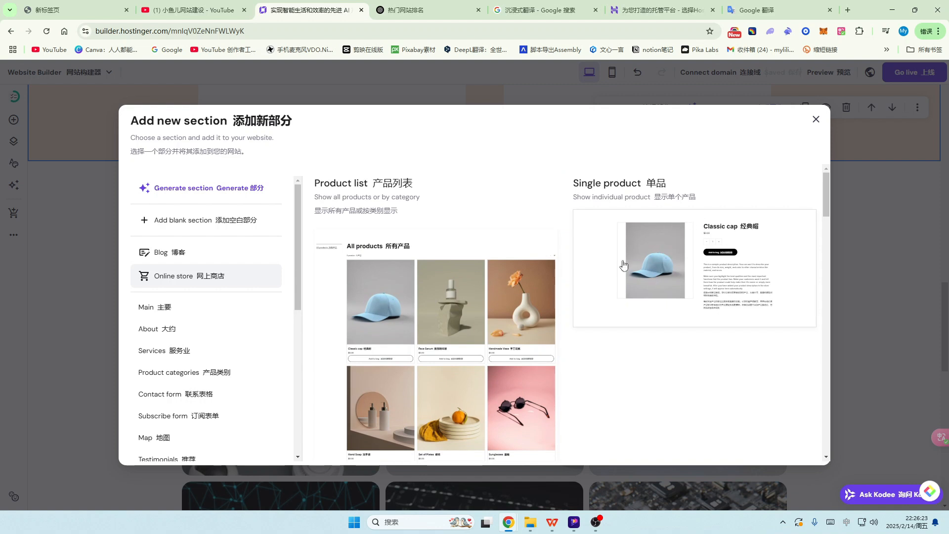
{"action": "scroll", "coordinate": [468, 309], "scroll_direction": "down", "scroll_amount": 2}
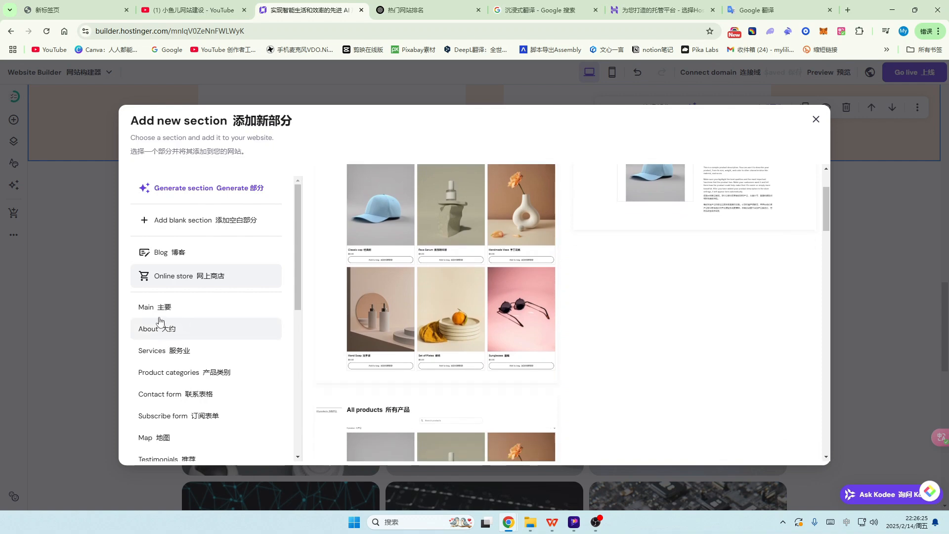
{"action": "left_click", "coordinate": [151, 308]}
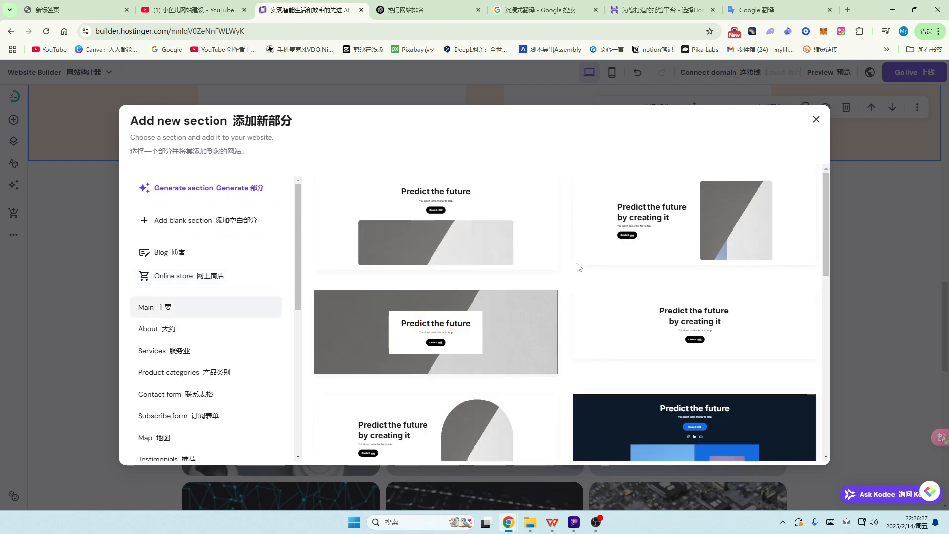
{"action": "scroll", "coordinate": [579, 267], "scroll_direction": "down", "scroll_amount": 3}
{"action": "left_click", "coordinate": [166, 327]}
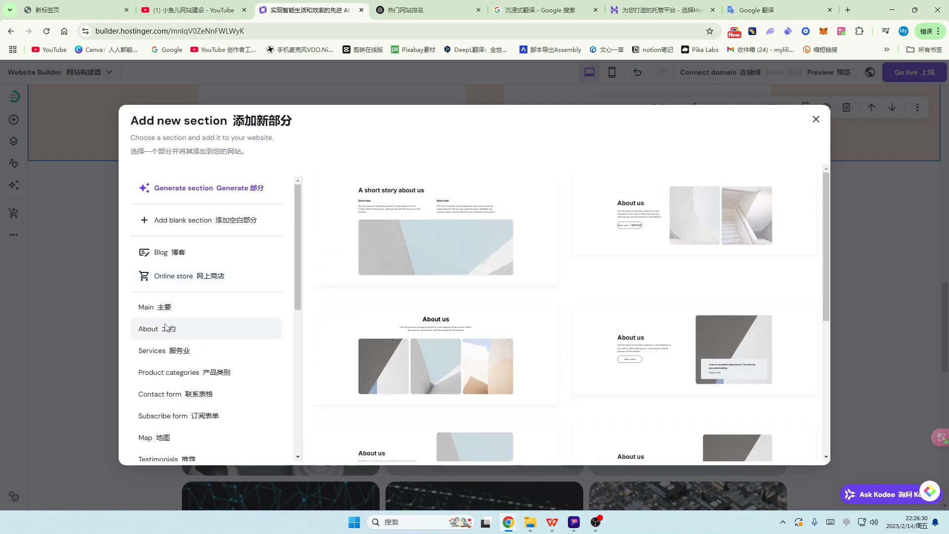
{"action": "scroll", "coordinate": [544, 297], "scroll_direction": "down", "scroll_amount": 3}
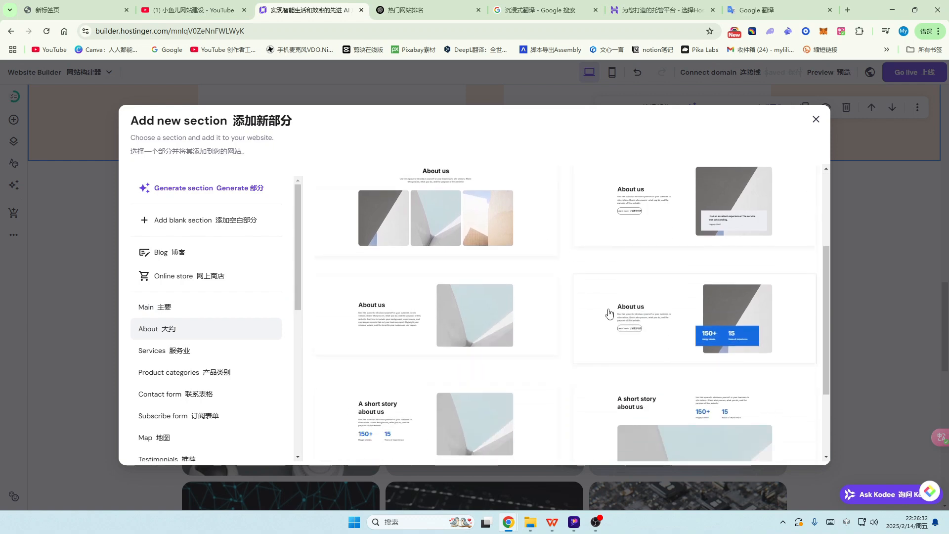
{"action": "scroll", "coordinate": [544, 318], "scroll_direction": "up", "scroll_amount": 3}
{"action": "scroll", "coordinate": [521, 317], "scroll_direction": "down", "scroll_amount": 3}
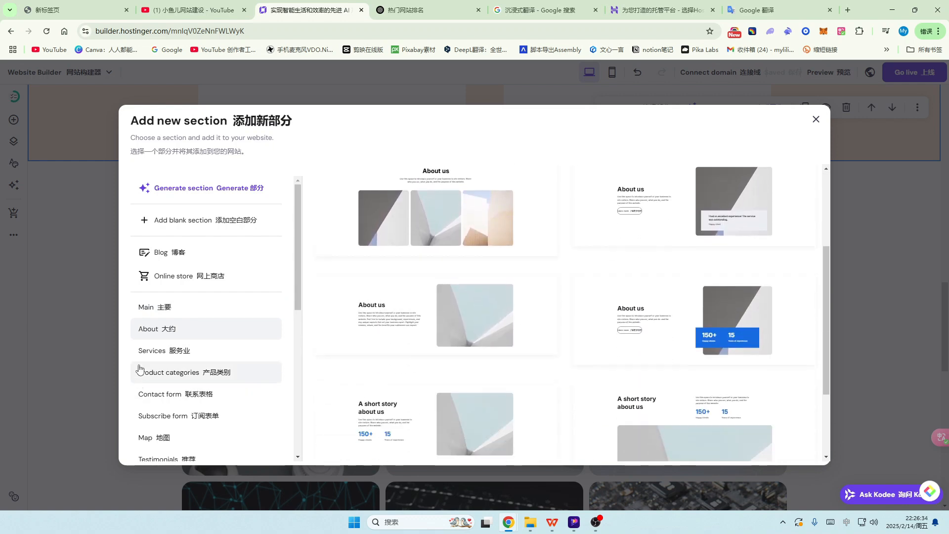
{"action": "left_click", "coordinate": [148, 351]}
{"action": "scroll", "coordinate": [519, 290], "scroll_direction": "down", "scroll_amount": 2}
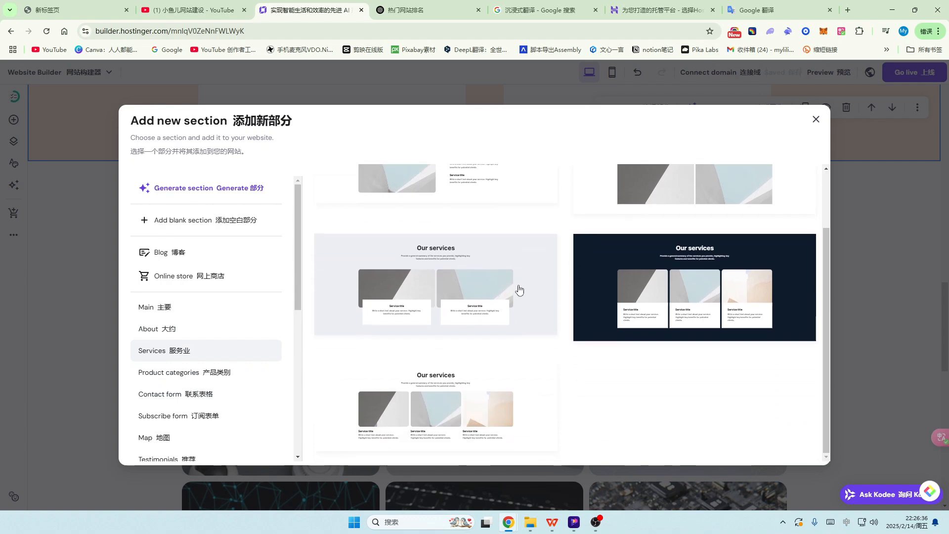
Step: Preview the Contact form, Subscribe form, Images and Product categories section designs
{"action": "left_click", "coordinate": [158, 374]}
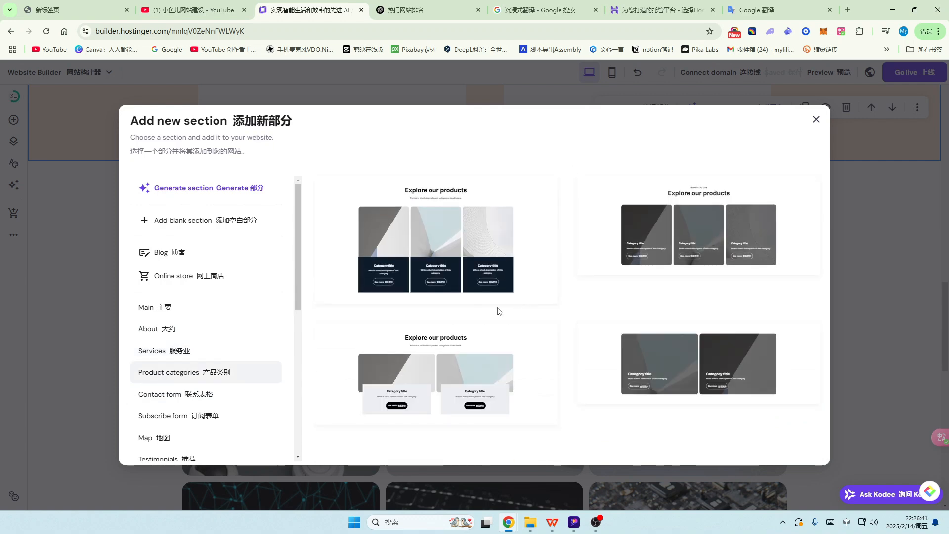
{"action": "left_click", "coordinate": [151, 396]}
{"action": "left_click", "coordinate": [159, 418]}
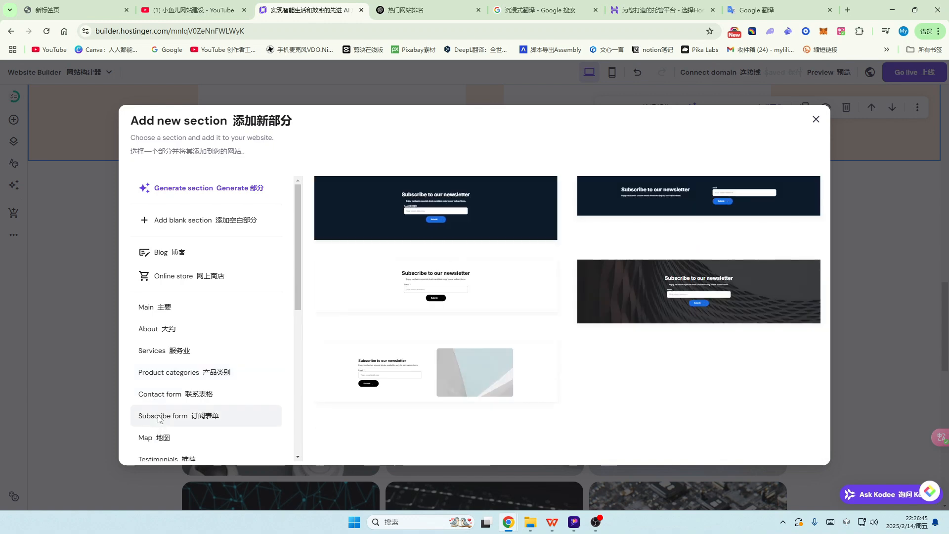
{"action": "scroll", "coordinate": [171, 418], "scroll_direction": "down", "scroll_amount": 2}
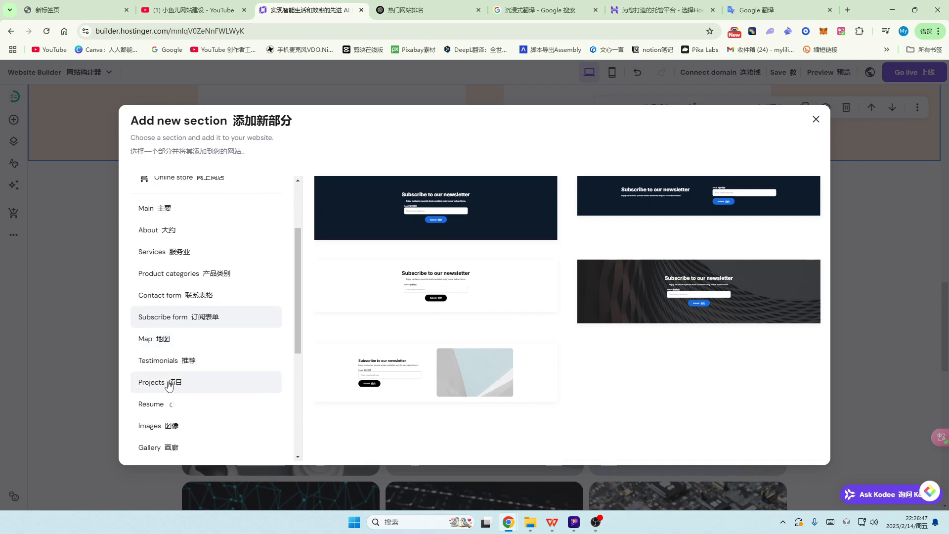
{"action": "left_click", "coordinate": [156, 428]}
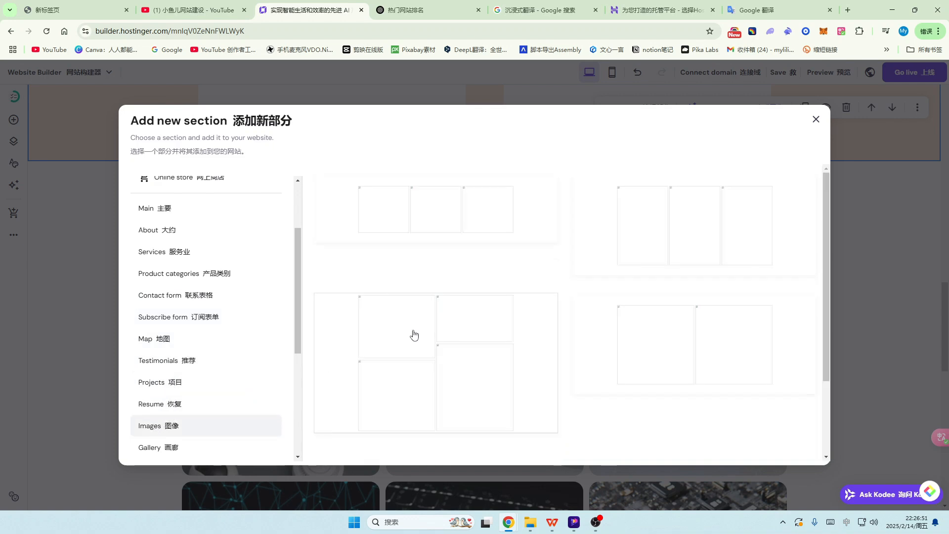
{"action": "scroll", "coordinate": [202, 331], "scroll_direction": "down", "scroll_amount": 4}
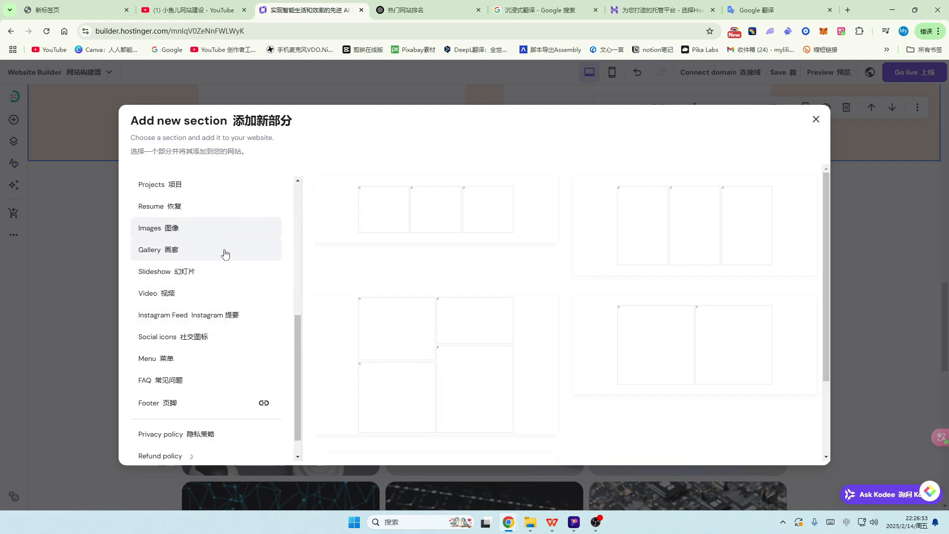
{"action": "scroll", "coordinate": [208, 299], "scroll_direction": "down", "scroll_amount": 1}
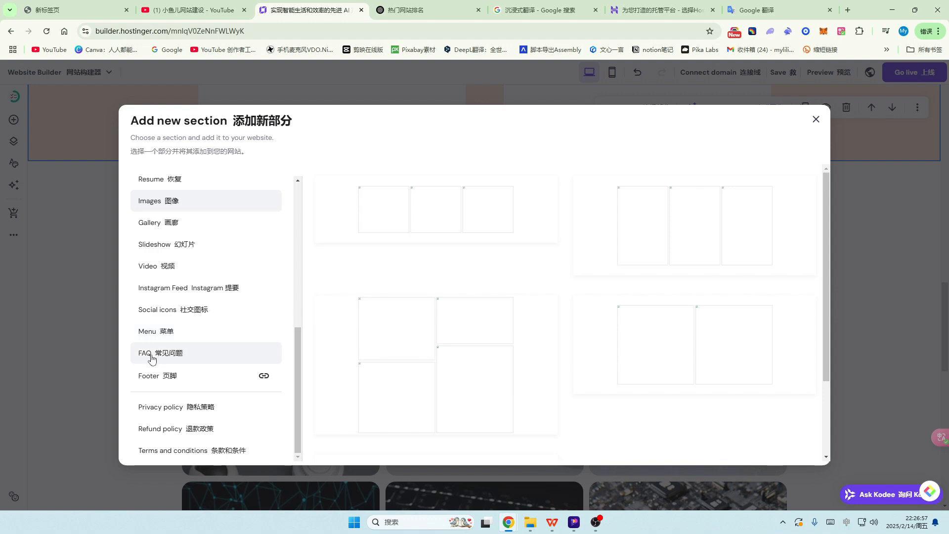
{"action": "scroll", "coordinate": [197, 366], "scroll_direction": "up", "scroll_amount": 7}
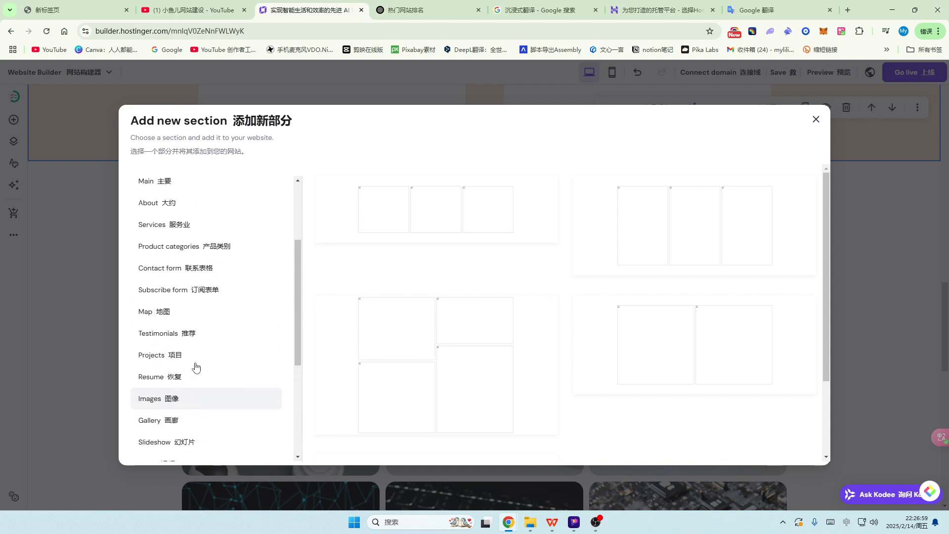
{"action": "scroll", "coordinate": [247, 326], "scroll_direction": "down", "scroll_amount": 1}
{"action": "left_click", "coordinate": [220, 323]}
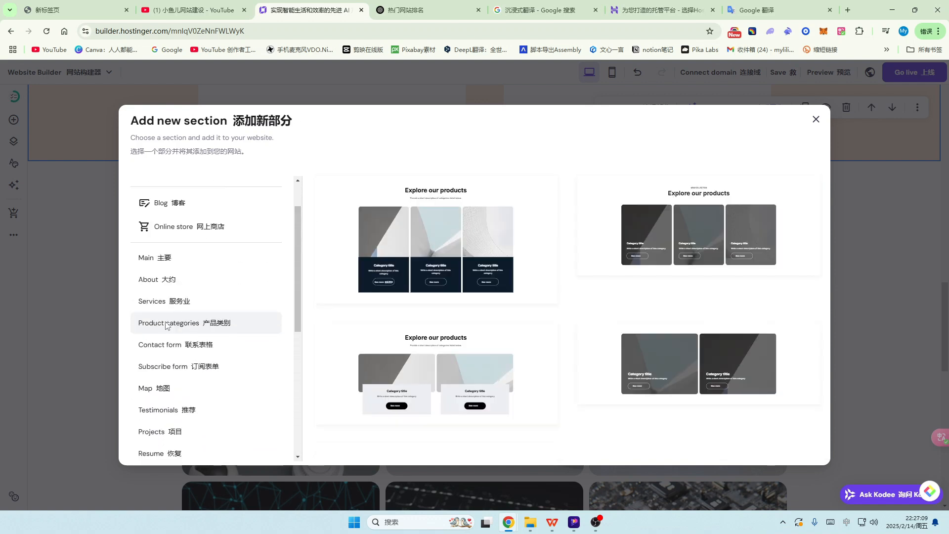
Step: Insert the two-card 'Explore our products' layout and scroll to view it on the page
{"action": "left_click", "coordinate": [485, 366]}
{"action": "scroll", "coordinate": [485, 282], "scroll_direction": "up", "scroll_amount": 5}
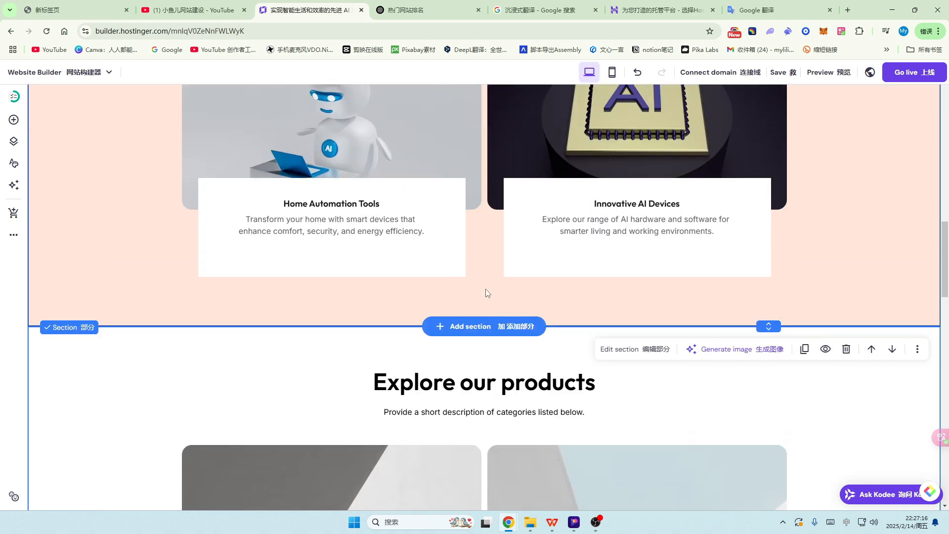
{"action": "scroll", "coordinate": [499, 222], "scroll_direction": "up", "scroll_amount": 5}
{"action": "scroll", "coordinate": [485, 277], "scroll_direction": "down", "scroll_amount": 7}
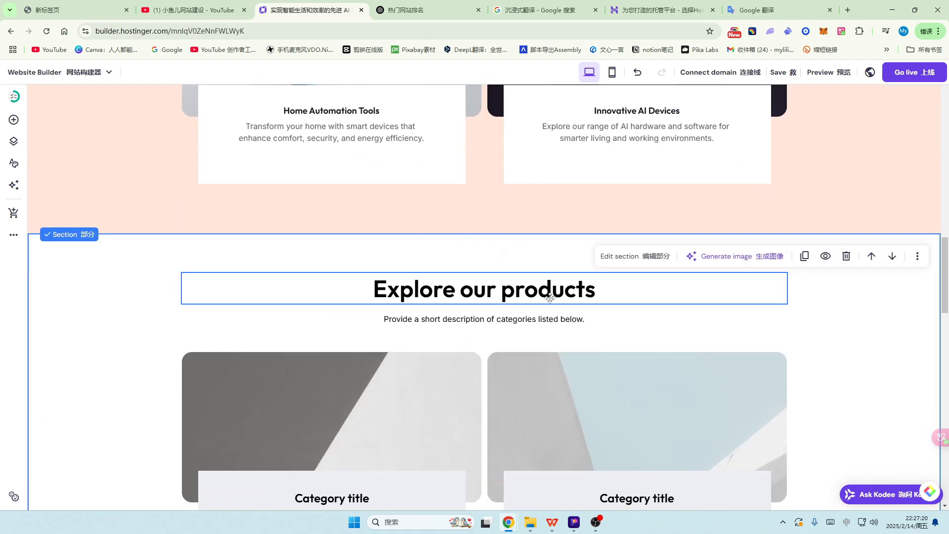
{"action": "scroll", "coordinate": [550, 297], "scroll_direction": "down", "scroll_amount": 4}
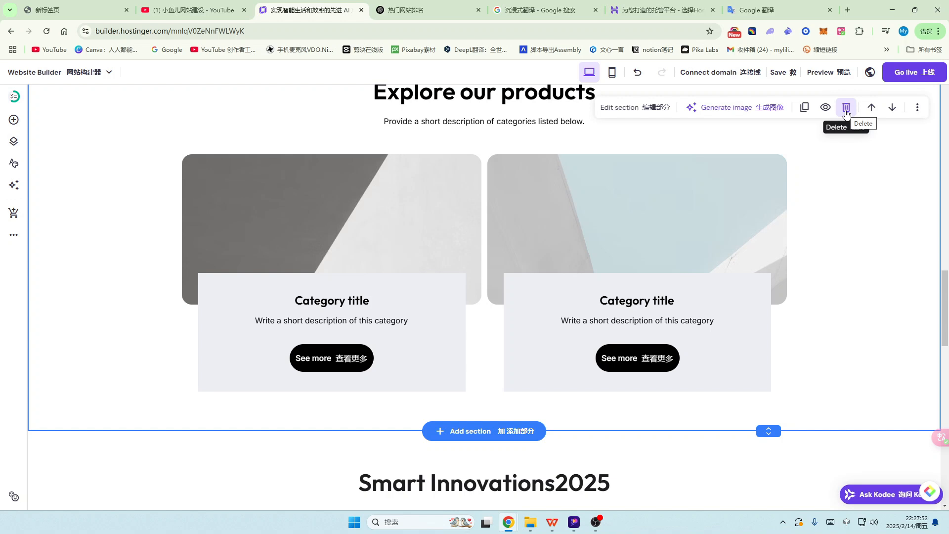
{"action": "left_click", "coordinate": [325, 226]}
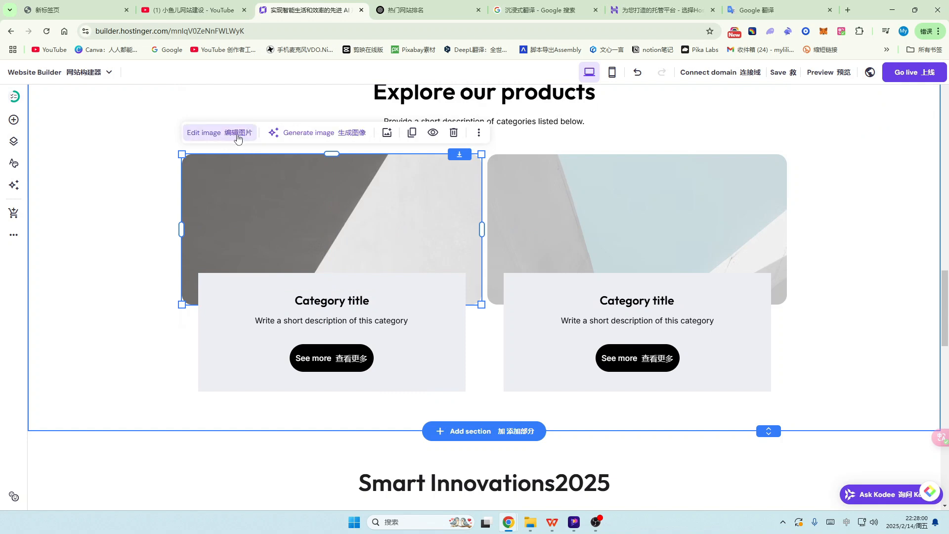
{"action": "left_click", "coordinate": [238, 134]}
{"action": "left_click", "coordinate": [582, 290]}
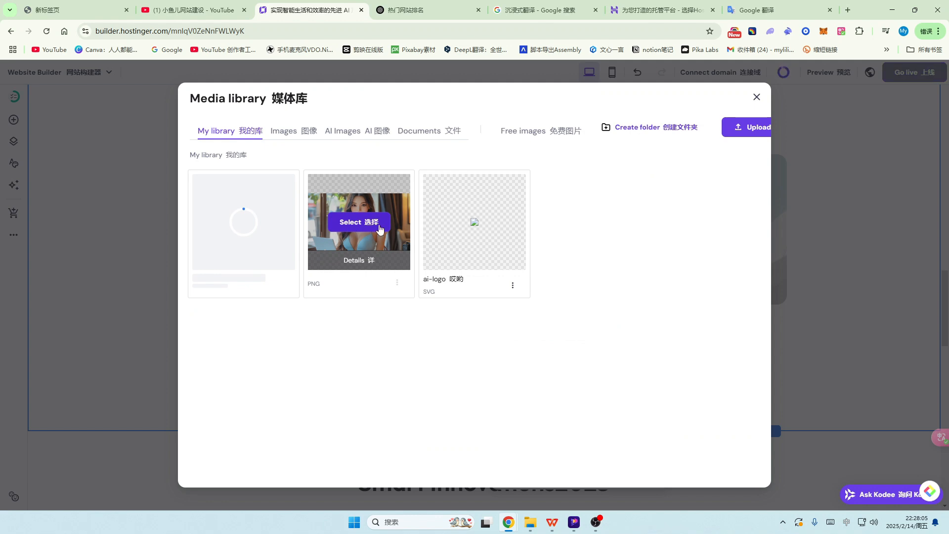
{"action": "left_click", "coordinate": [542, 132]}
{"action": "scroll", "coordinate": [557, 273], "scroll_direction": "down", "scroll_amount": 10}
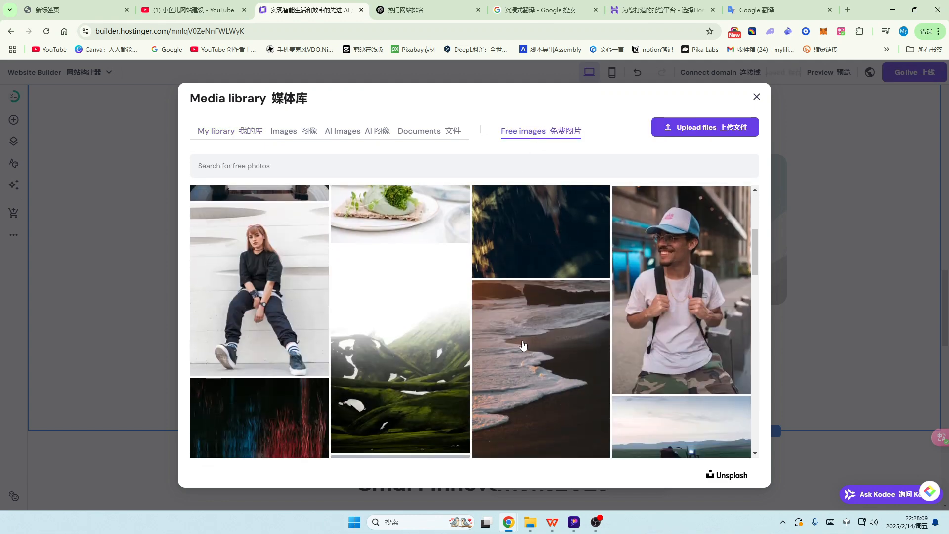
{"action": "left_click", "coordinate": [423, 322]}
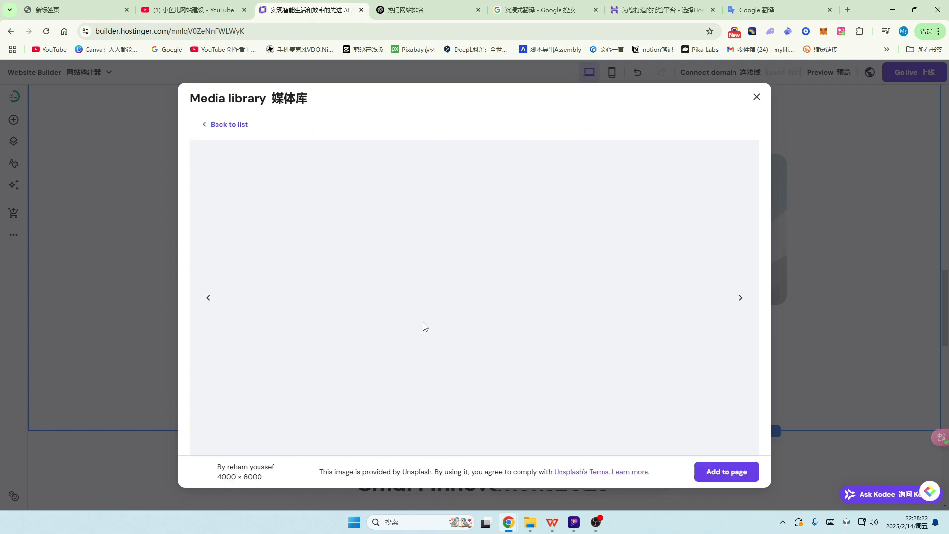
{"action": "left_click", "coordinate": [707, 462]}
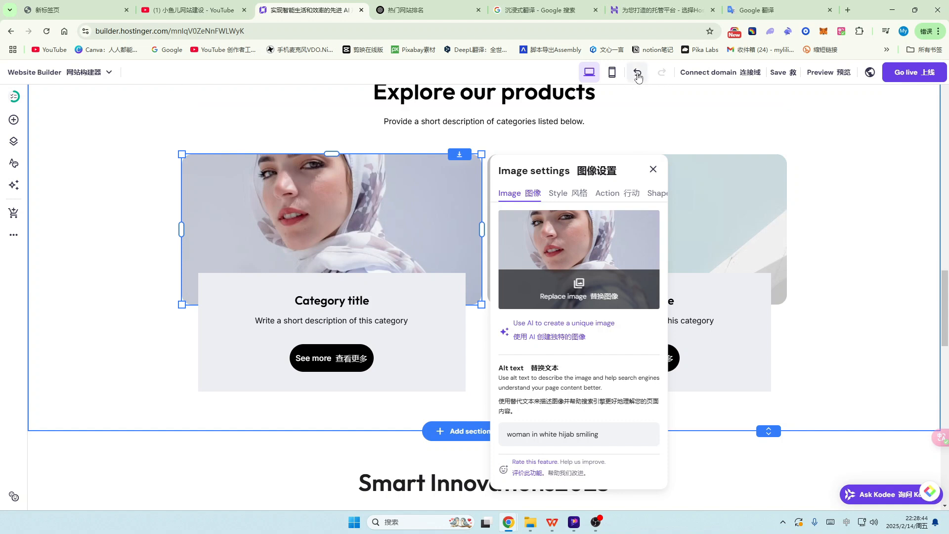
{"action": "left_click", "coordinate": [638, 74]}
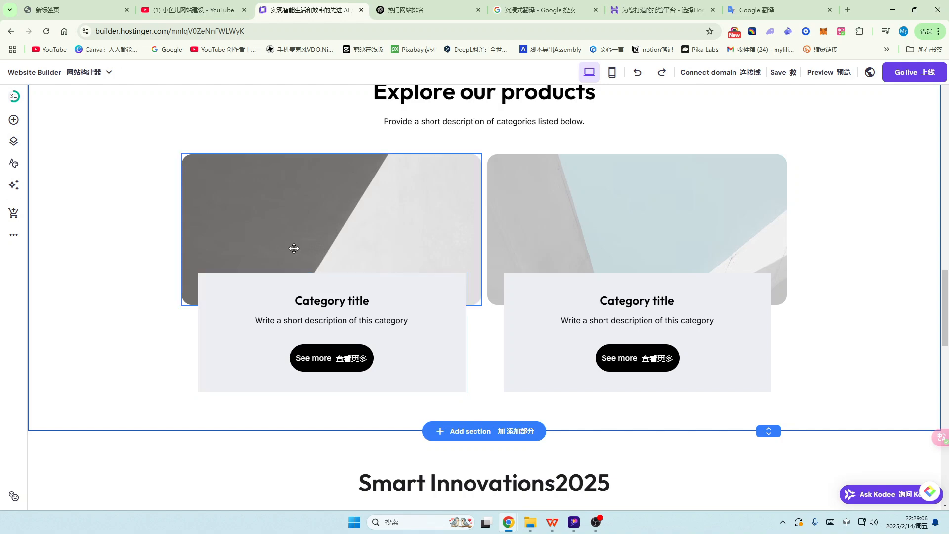
{"action": "scroll", "coordinate": [297, 267], "scroll_direction": "up", "scroll_amount": 5}
{"action": "scroll", "coordinate": [346, 282], "scroll_direction": "down", "scroll_amount": 4}
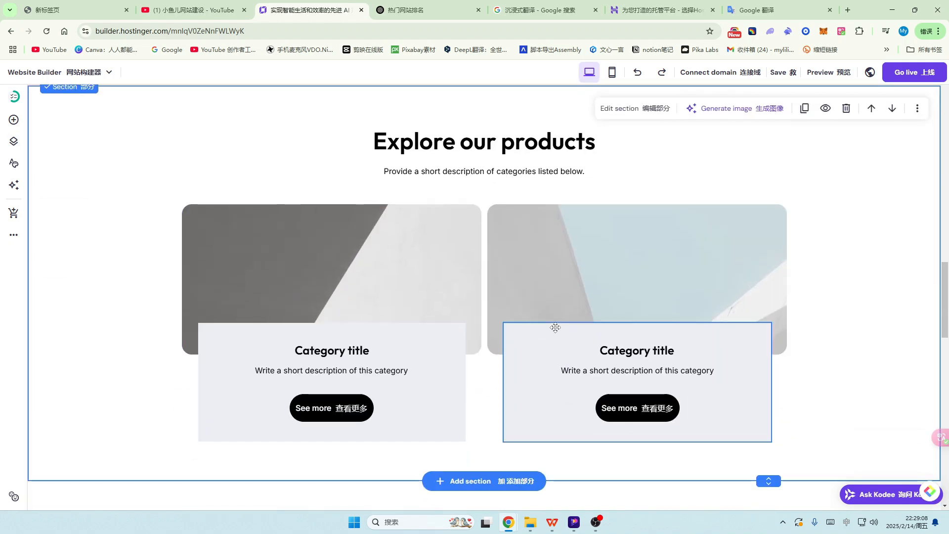
{"action": "scroll", "coordinate": [552, 328], "scroll_direction": "up", "scroll_amount": 15}
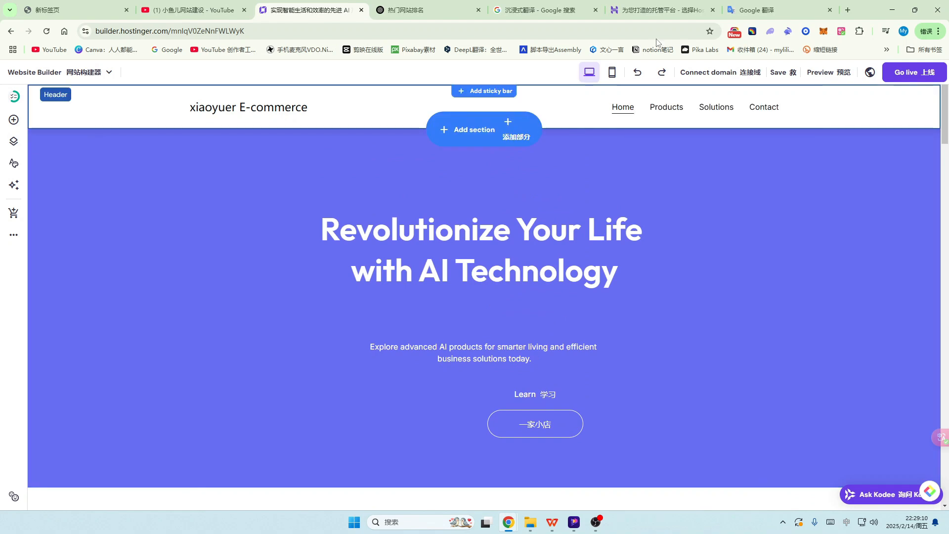
{"action": "left_click", "coordinate": [612, 73]}
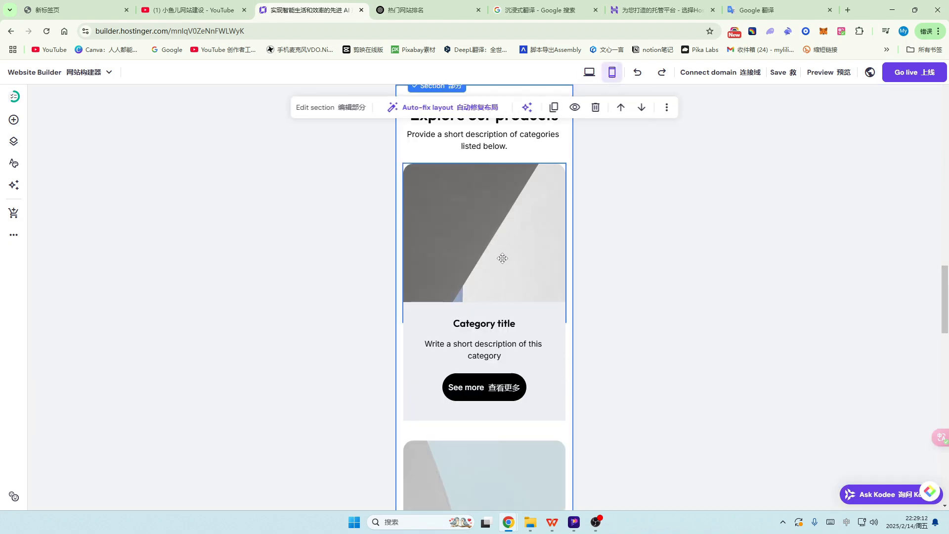
{"action": "scroll", "coordinate": [504, 259], "scroll_direction": "up", "scroll_amount": 10}
{"action": "scroll", "coordinate": [508, 260], "scroll_direction": "down", "scroll_amount": 10}
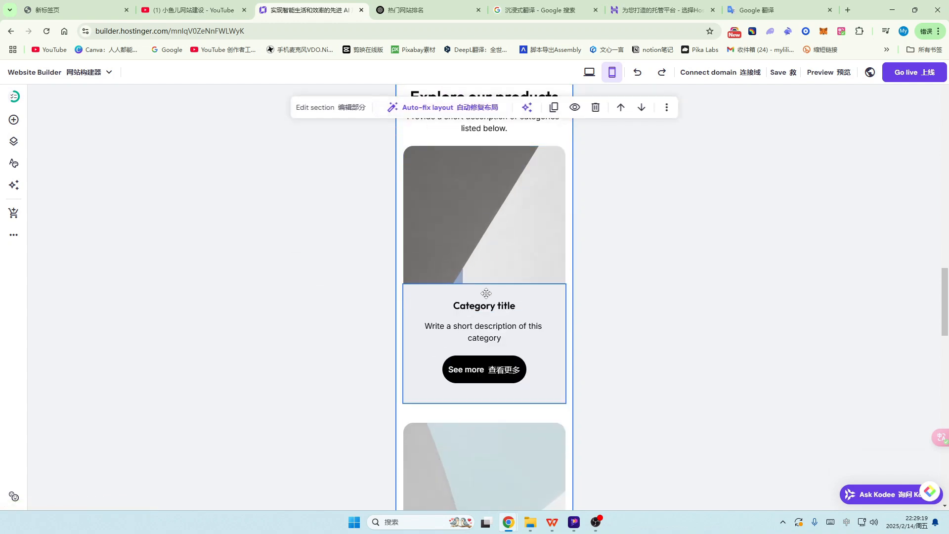
{"action": "scroll", "coordinate": [485, 291], "scroll_direction": "down", "scroll_amount": 5}
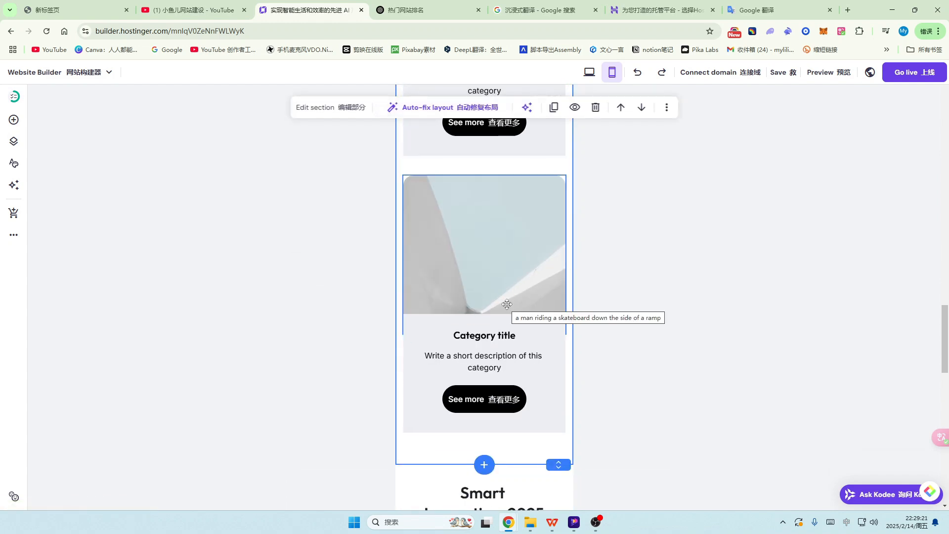
{"action": "scroll", "coordinate": [505, 280], "scroll_direction": "up", "scroll_amount": 6}
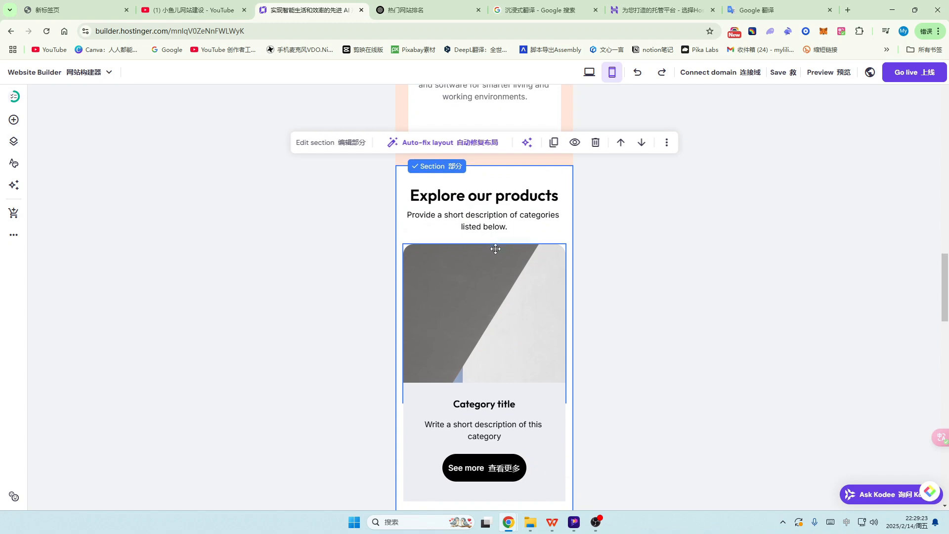
{"action": "scroll", "coordinate": [497, 257], "scroll_direction": "down", "scroll_amount": 6}
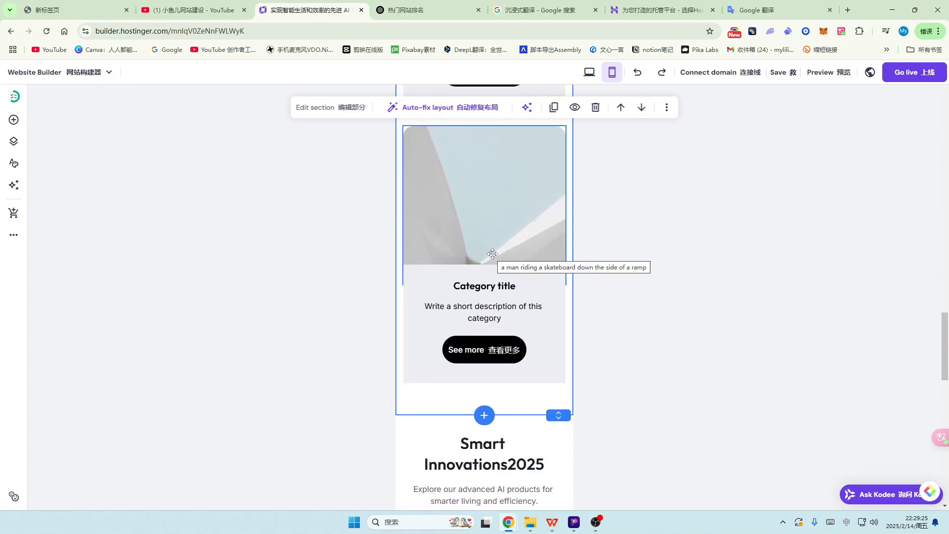
{"action": "scroll", "coordinate": [491, 252], "scroll_direction": "up", "scroll_amount": 5}
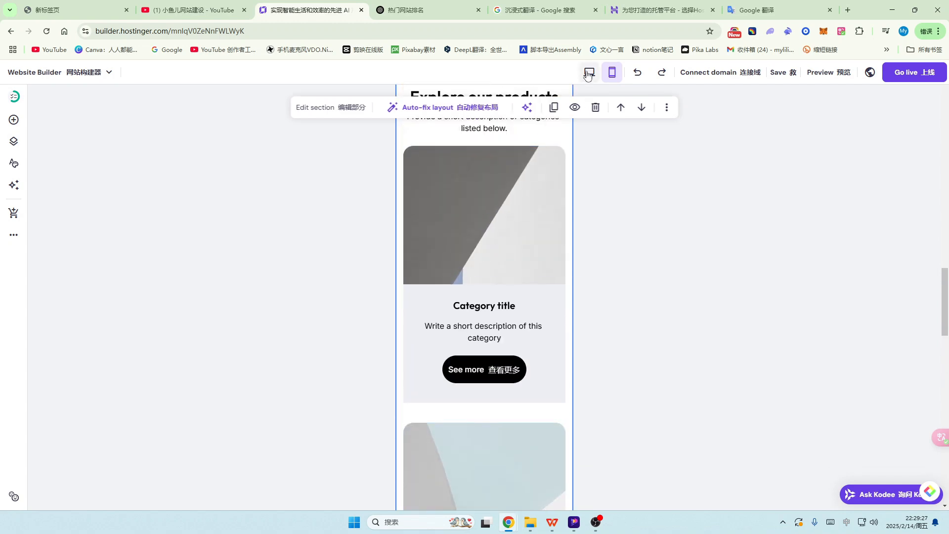
{"action": "left_click", "coordinate": [589, 72]}
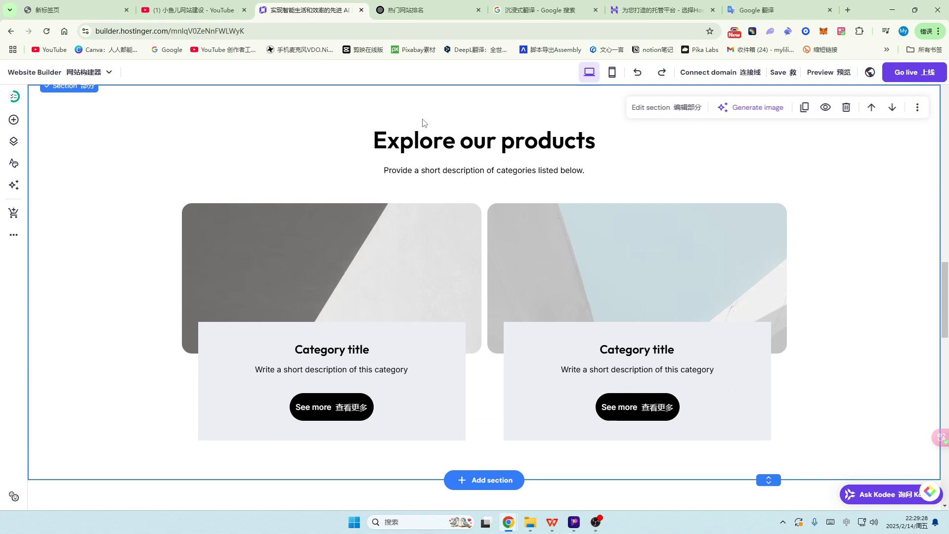
Step: Delete the right category card's image and its Category title
{"action": "left_click", "coordinate": [628, 285]}
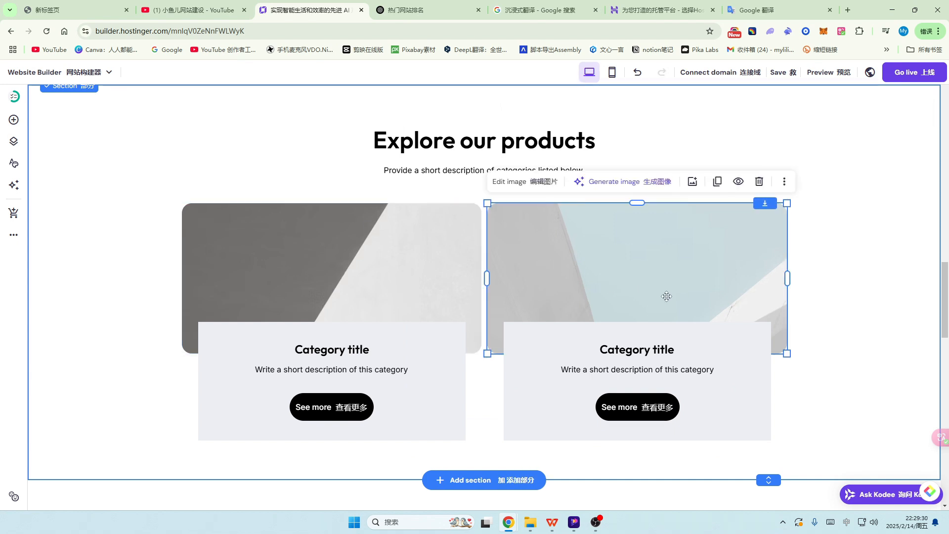
{"action": "left_click", "coordinate": [760, 181]}
{"action": "left_click", "coordinate": [722, 350]}
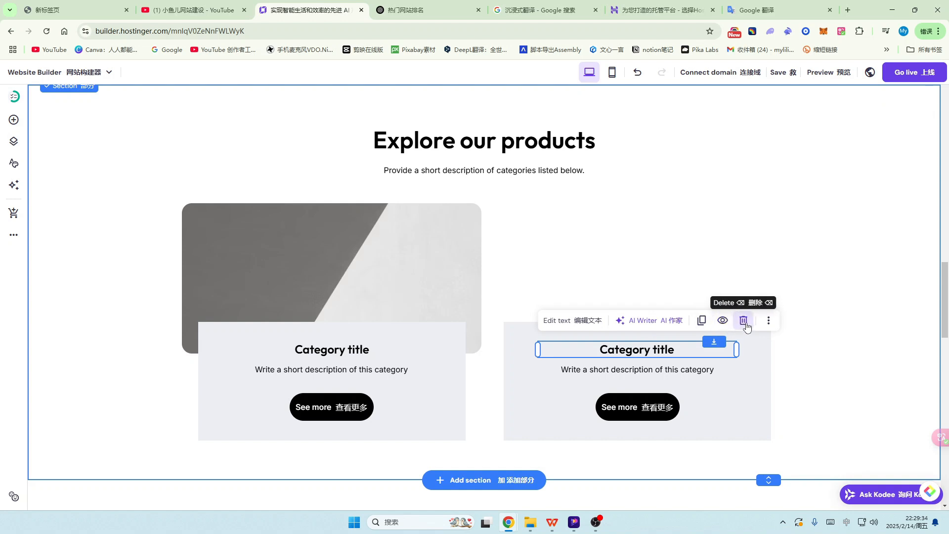
{"action": "left_click", "coordinate": [743, 321]}
Step: Centre the remaining image with the grey box, title, description and See more button over it
{"action": "left_click", "coordinate": [721, 330]}
{"action": "left_click_drag", "start_coordinate": [722, 330], "coordinate": [524, 298]}
{"action": "left_click_drag", "start_coordinate": [445, 375], "coordinate": [577, 384]}
{"action": "left_click", "coordinate": [341, 351]}
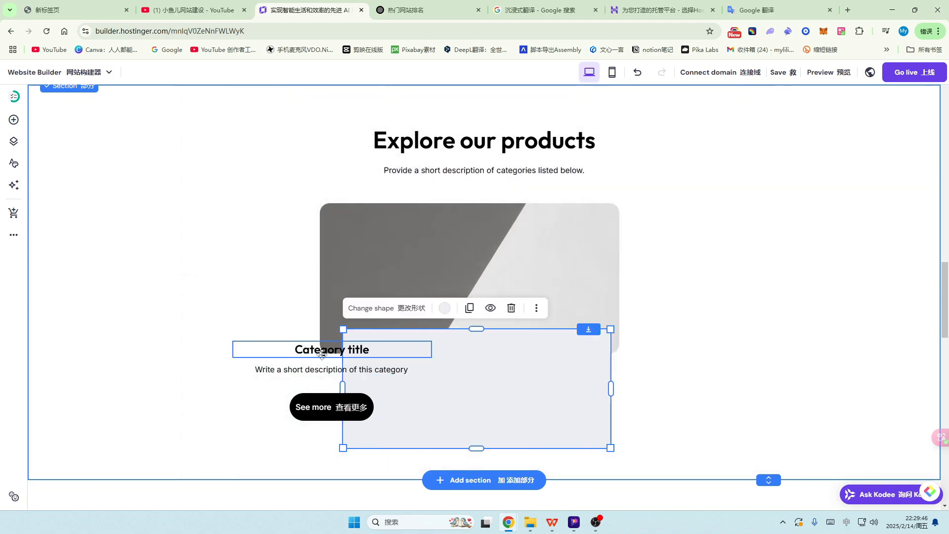
{"action": "left_click_drag", "start_coordinate": [341, 350], "coordinate": [479, 362]}
{"action": "left_click_drag", "start_coordinate": [331, 372], "coordinate": [469, 391]}
{"action": "left_click_drag", "start_coordinate": [331, 407], "coordinate": [479, 419]}
Step: Check the Explore our products section in mobile view, then switch to the YouTube tab
{"action": "scroll", "coordinate": [744, 282], "scroll_direction": "up", "scroll_amount": 15}
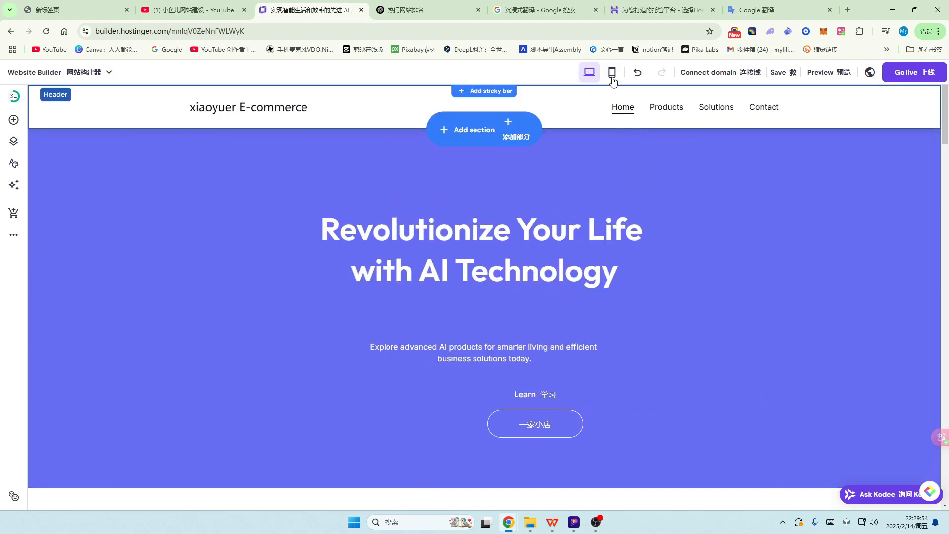
{"action": "left_click", "coordinate": [613, 72]}
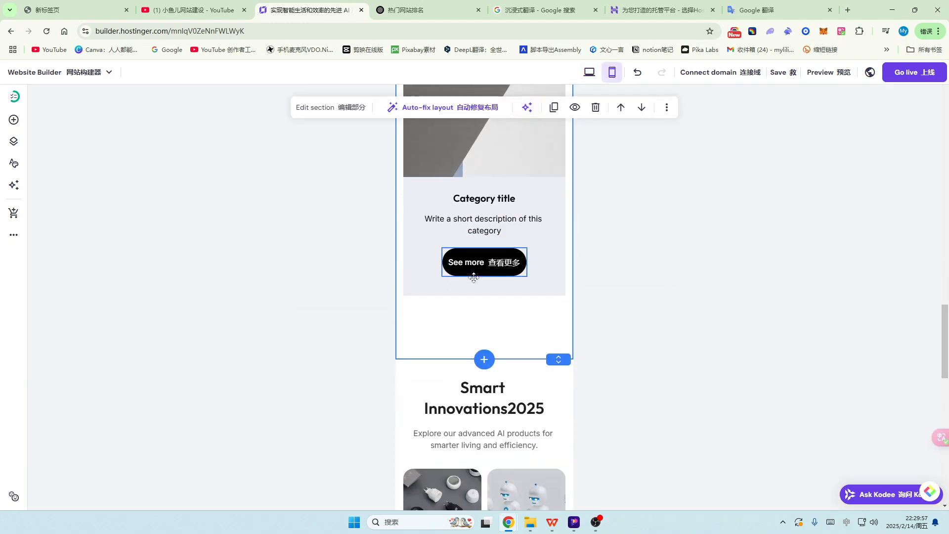
{"action": "scroll", "coordinate": [475, 277], "scroll_direction": "down", "scroll_amount": 5}
{"action": "scroll", "coordinate": [494, 297], "scroll_direction": "up", "scroll_amount": 9}
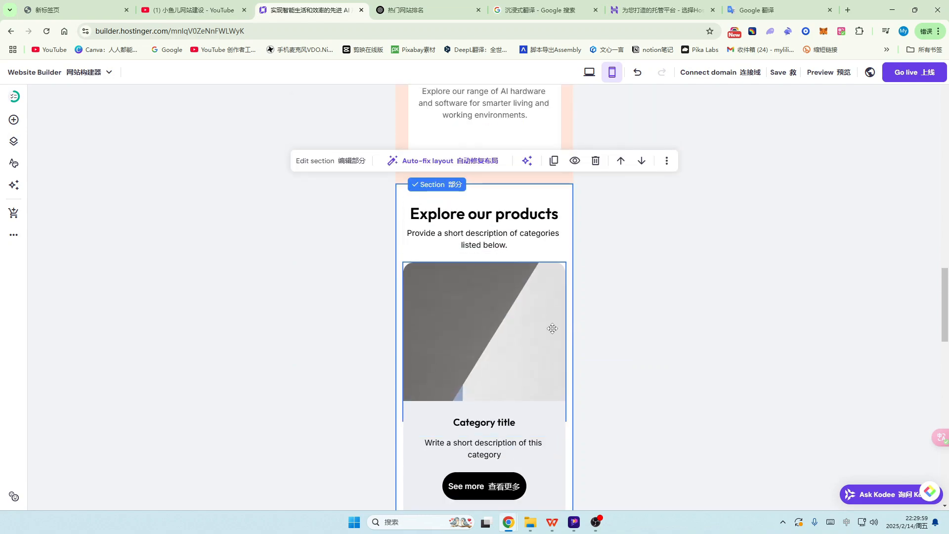
{"action": "scroll", "coordinate": [552, 328], "scroll_direction": "up", "scroll_amount": 14}
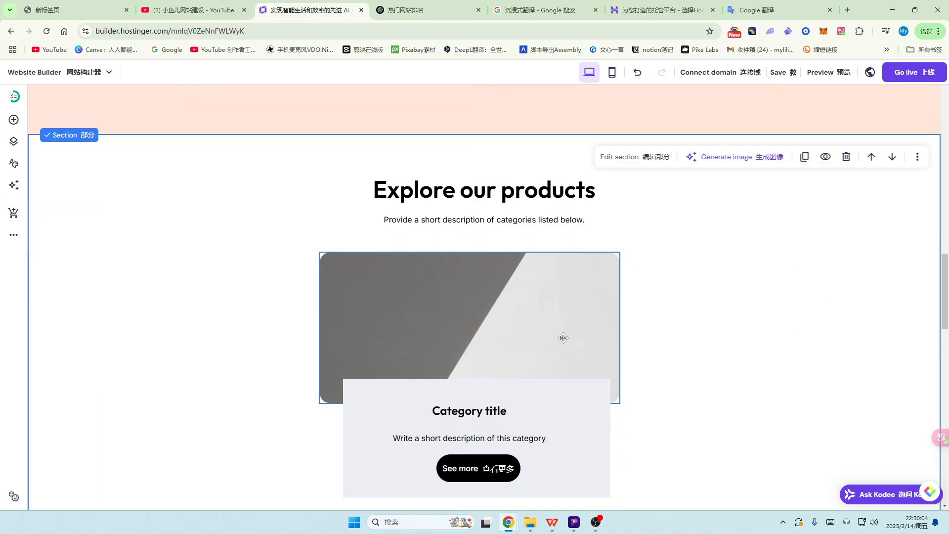
{"action": "scroll", "coordinate": [564, 338], "scroll_direction": "up", "scroll_amount": 10}
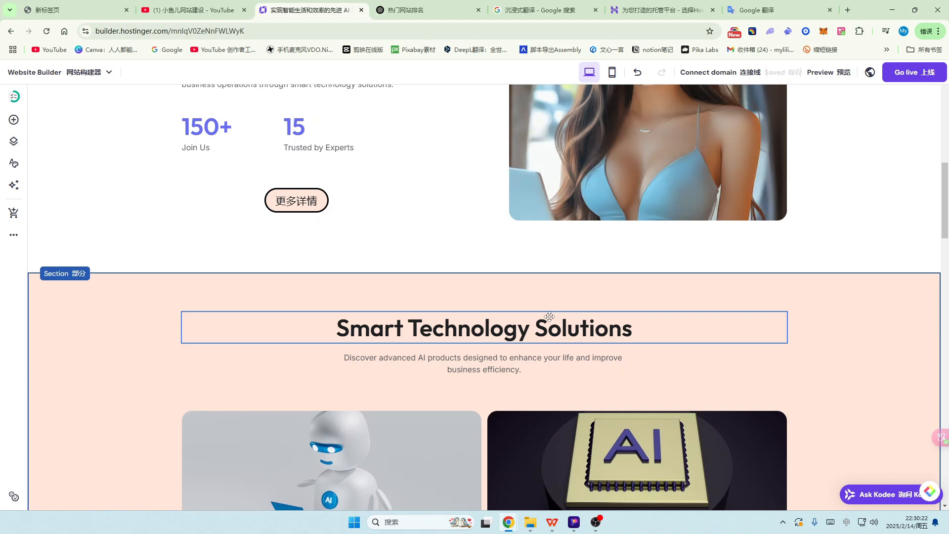
{"action": "key", "text": "ctrl+shift+Tab"}
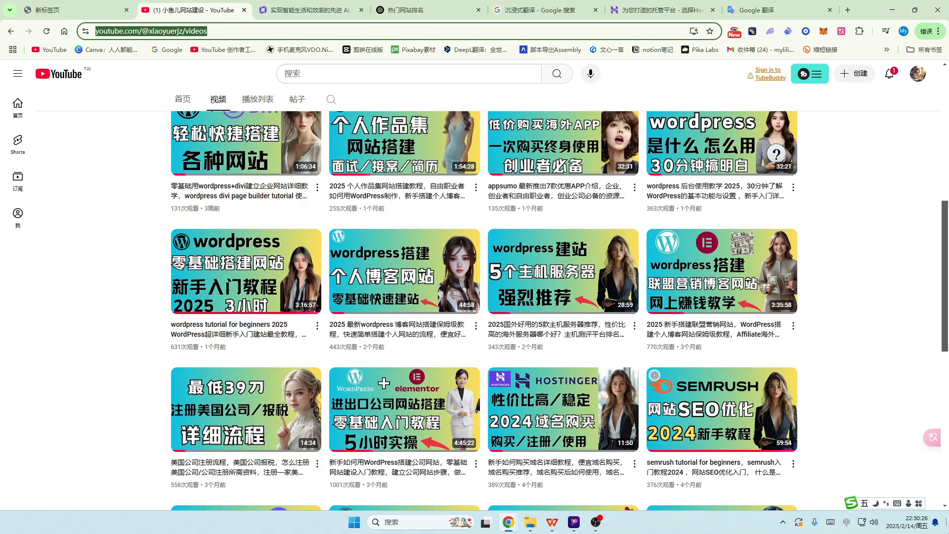
{"action": "scroll", "coordinate": [914, 357], "scroll_direction": "up", "scroll_amount": 7}
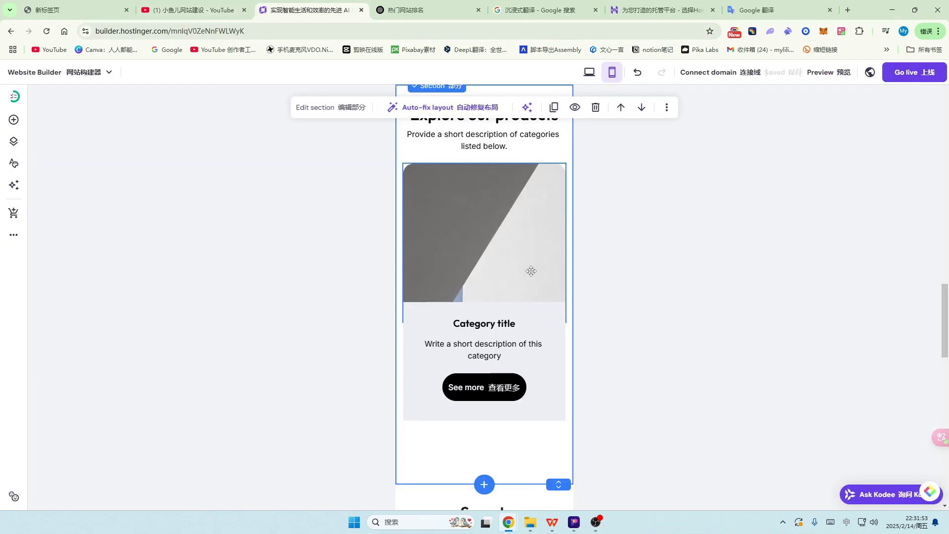
Step: On mobile, drag the purple hero section's bottom edge up about 100 px
{"action": "scroll", "coordinate": [566, 289], "scroll_direction": "up", "scroll_amount": 5}
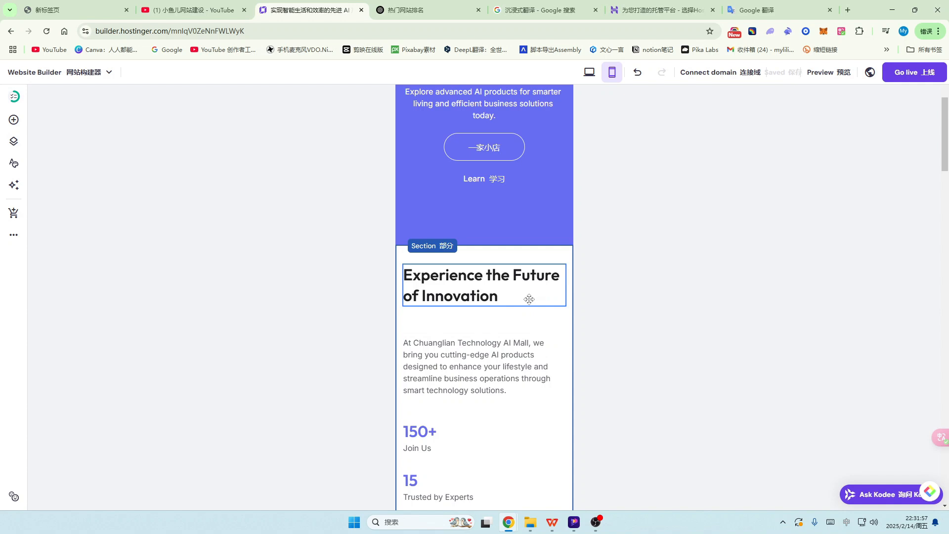
{"action": "scroll", "coordinate": [529, 300], "scroll_direction": "up", "scroll_amount": 4}
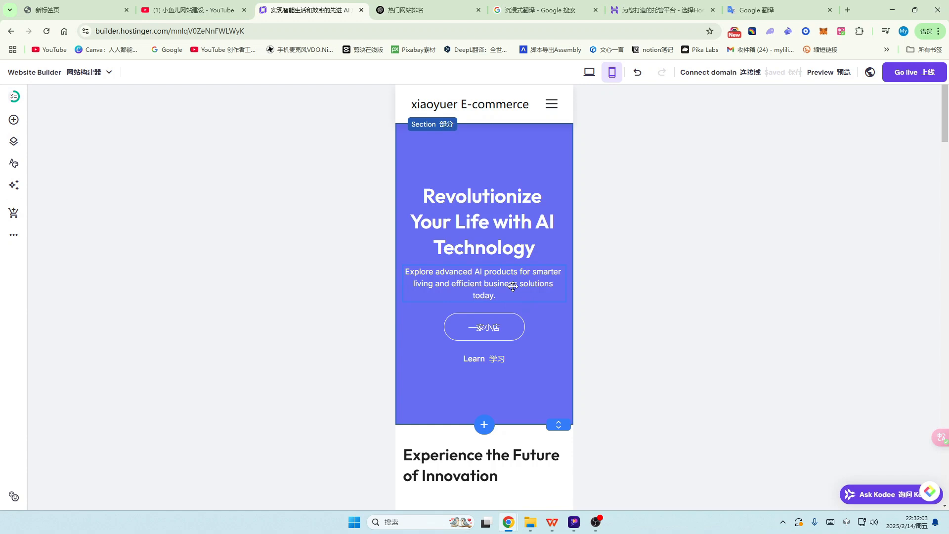
{"action": "scroll", "coordinate": [513, 287], "scroll_direction": "down", "scroll_amount": 1}
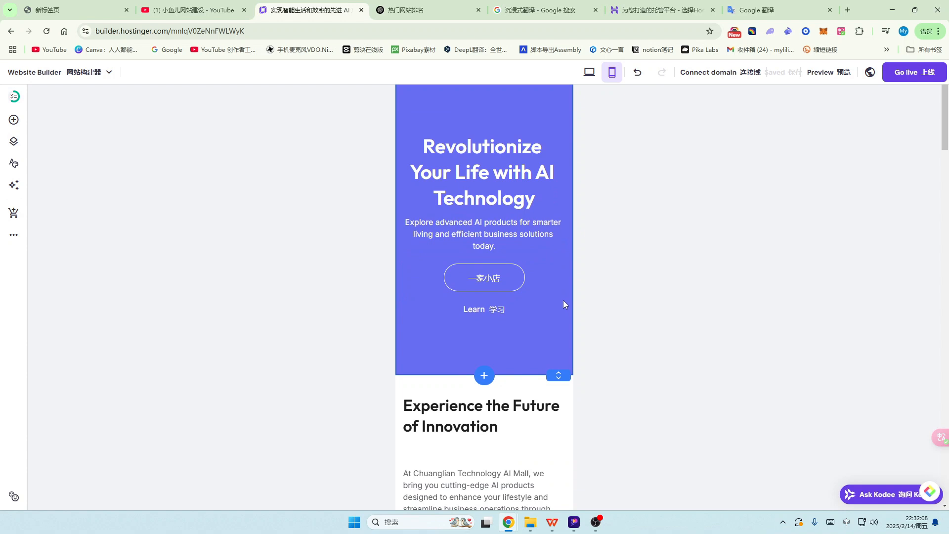
{"action": "scroll", "coordinate": [562, 304], "scroll_direction": "up", "scroll_amount": 1}
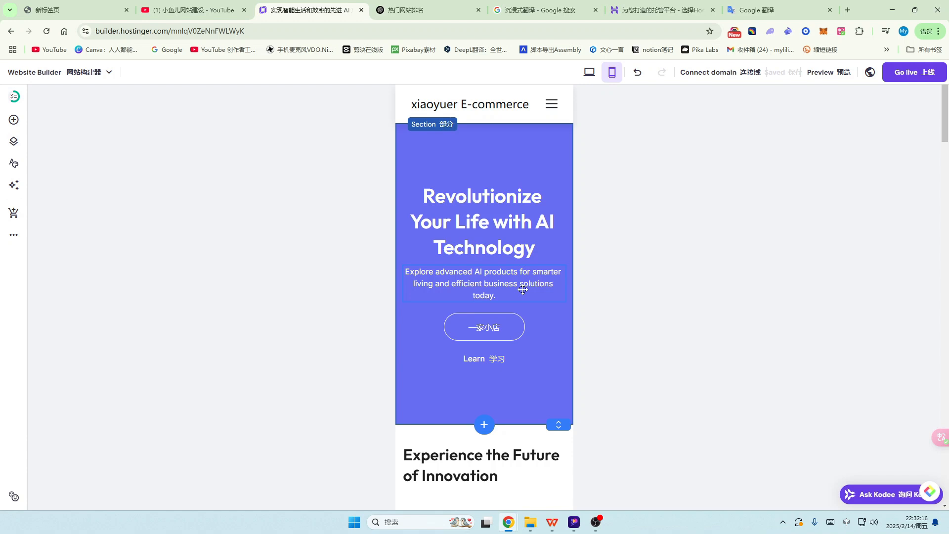
{"action": "scroll", "coordinate": [519, 302], "scroll_direction": "down", "scroll_amount": 3}
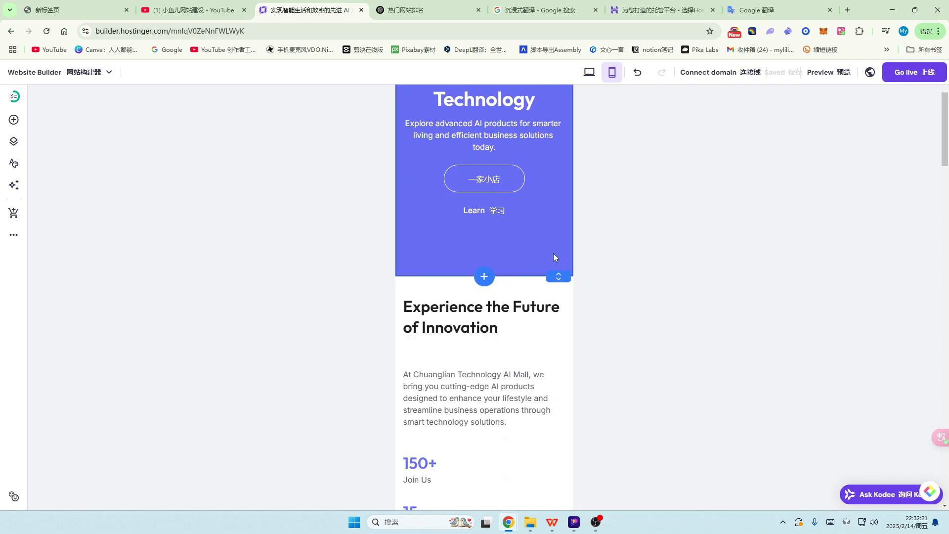
{"action": "scroll", "coordinate": [554, 254], "scroll_direction": "up", "scroll_amount": 3}
{"action": "scroll", "coordinate": [553, 267], "scroll_direction": "down", "scroll_amount": 2}
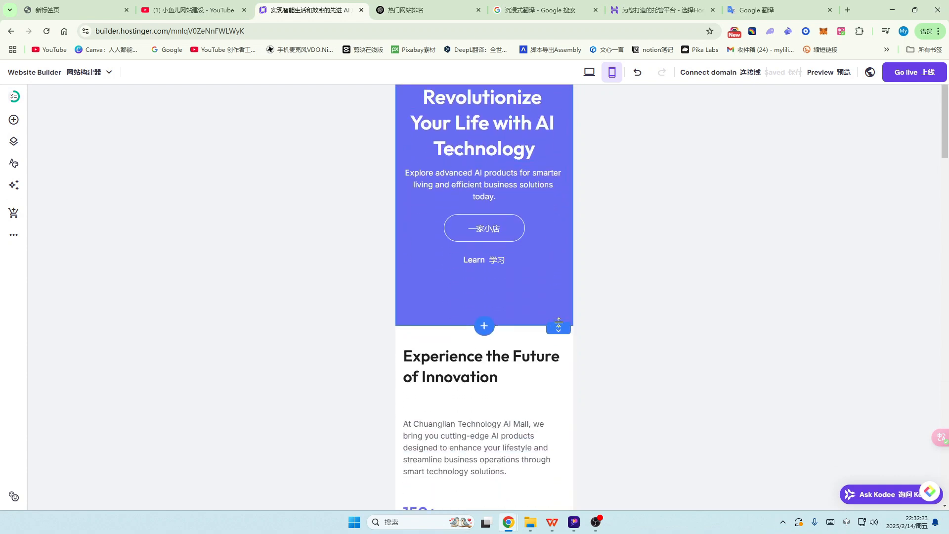
{"action": "left_click_drag", "start_coordinate": [556, 324], "coordinate": [555, 275]}
Step: Select the 'Experience the Future of Innovation' heading and review the mobile layout below it
{"action": "scroll", "coordinate": [548, 308], "scroll_direction": "up", "scroll_amount": 2}
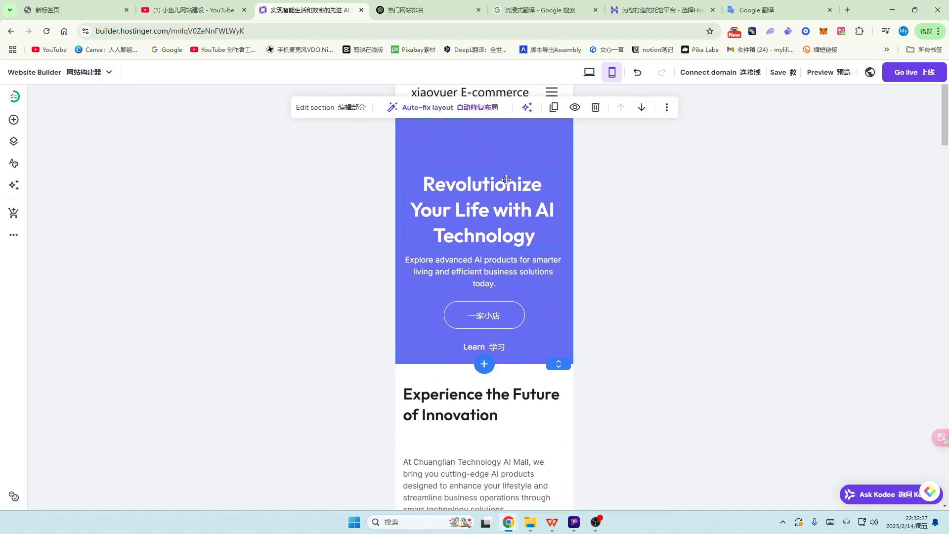
{"action": "scroll", "coordinate": [509, 296], "scroll_direction": "down", "scroll_amount": 1}
{"action": "scroll", "coordinate": [505, 356], "scroll_direction": "up", "scroll_amount": 1}
{"action": "scroll", "coordinate": [505, 391], "scroll_direction": "down", "scroll_amount": 10}
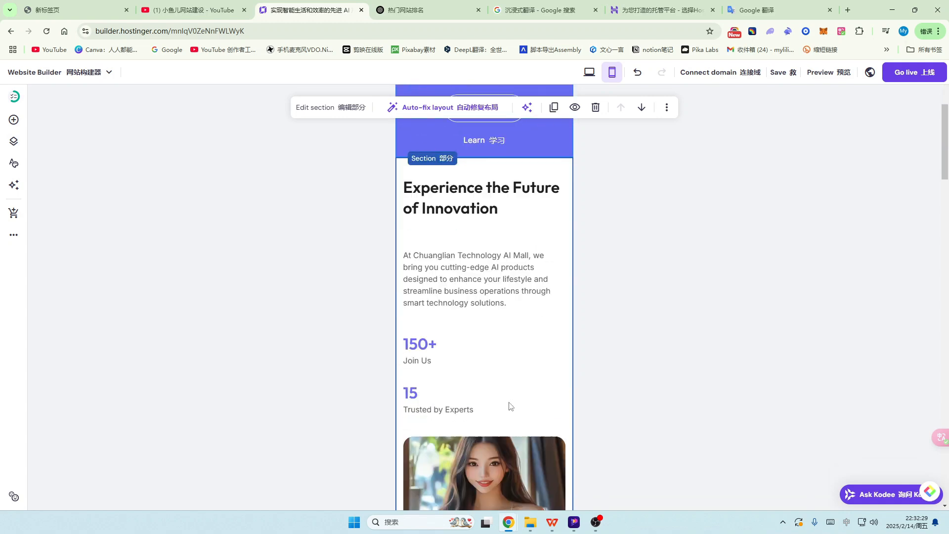
{"action": "scroll", "coordinate": [519, 352], "scroll_direction": "up", "scroll_amount": 5}
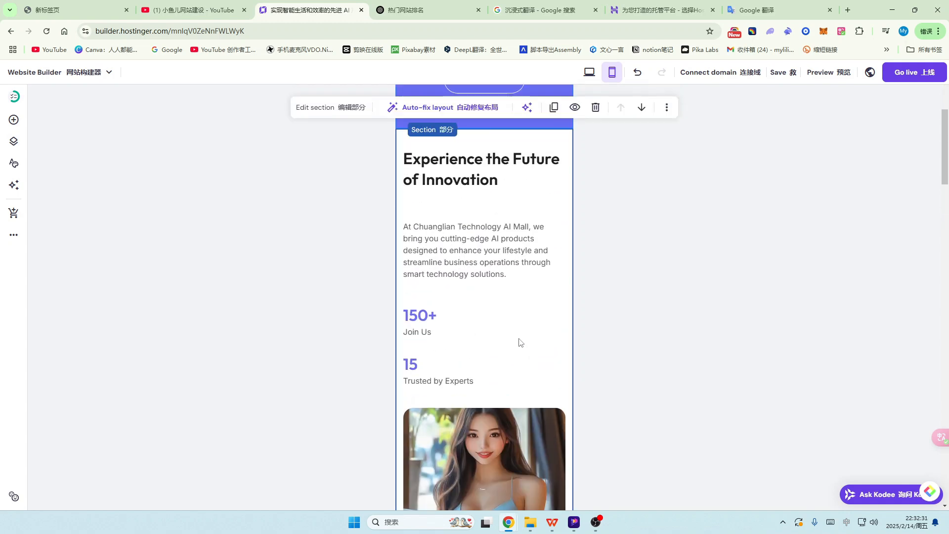
{"action": "left_click", "coordinate": [487, 164]}
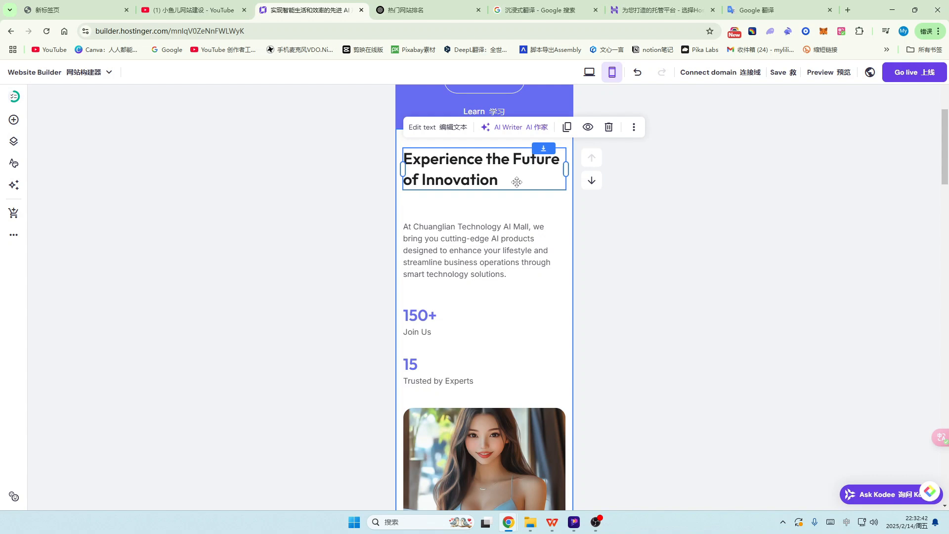
{"action": "scroll", "coordinate": [515, 242], "scroll_direction": "down", "scroll_amount": 1}
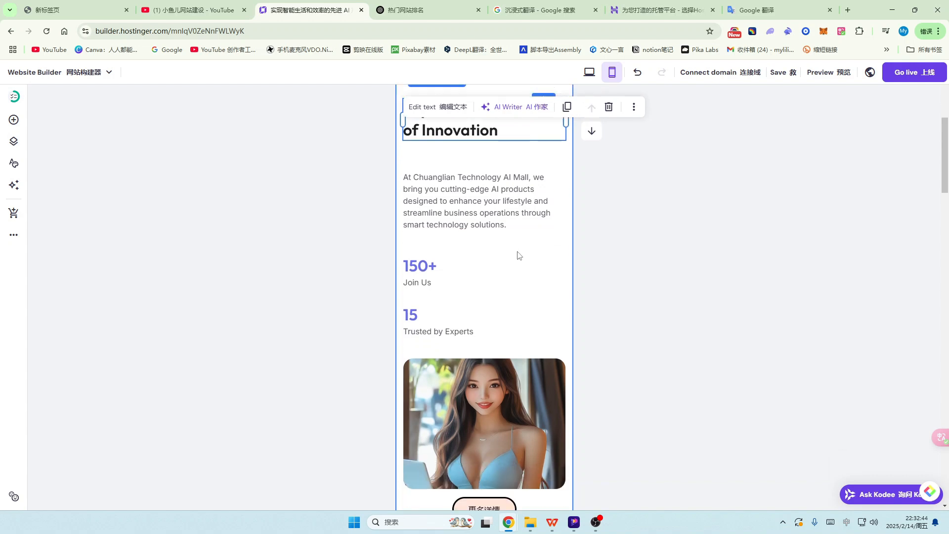
{"action": "scroll", "coordinate": [518, 255], "scroll_direction": "down", "scroll_amount": 1}
{"action": "scroll", "coordinate": [518, 255], "scroll_direction": "down", "scroll_amount": 3}
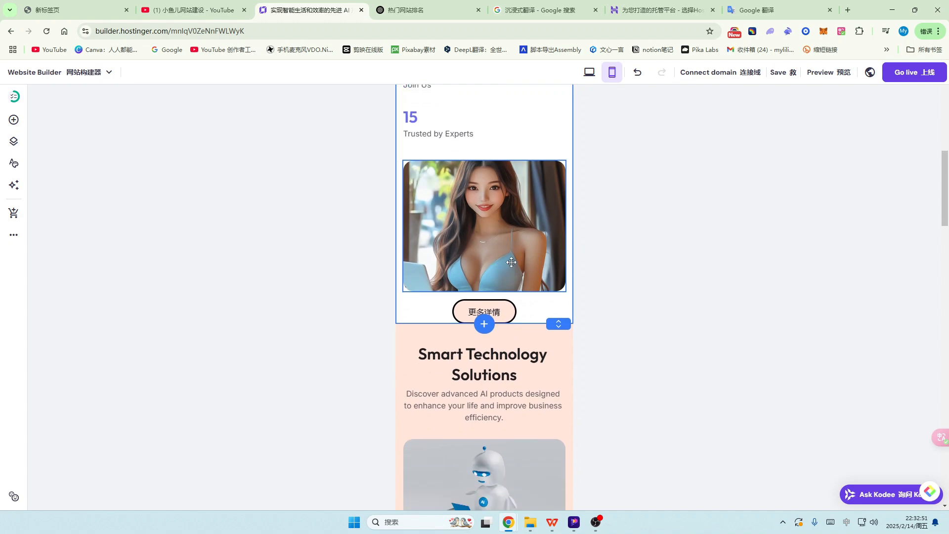
{"action": "scroll", "coordinate": [507, 265], "scroll_direction": "down", "scroll_amount": 3}
{"action": "scroll", "coordinate": [511, 263], "scroll_direction": "down", "scroll_amount": 1}
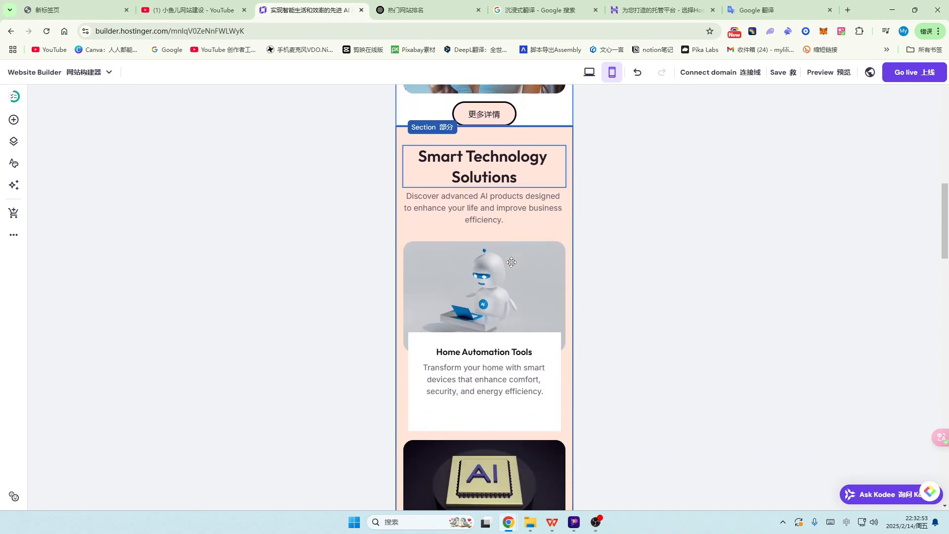
{"action": "scroll", "coordinate": [544, 272], "scroll_direction": "up", "scroll_amount": 11}
{"action": "scroll", "coordinate": [548, 275], "scroll_direction": "up", "scroll_amount": 2}
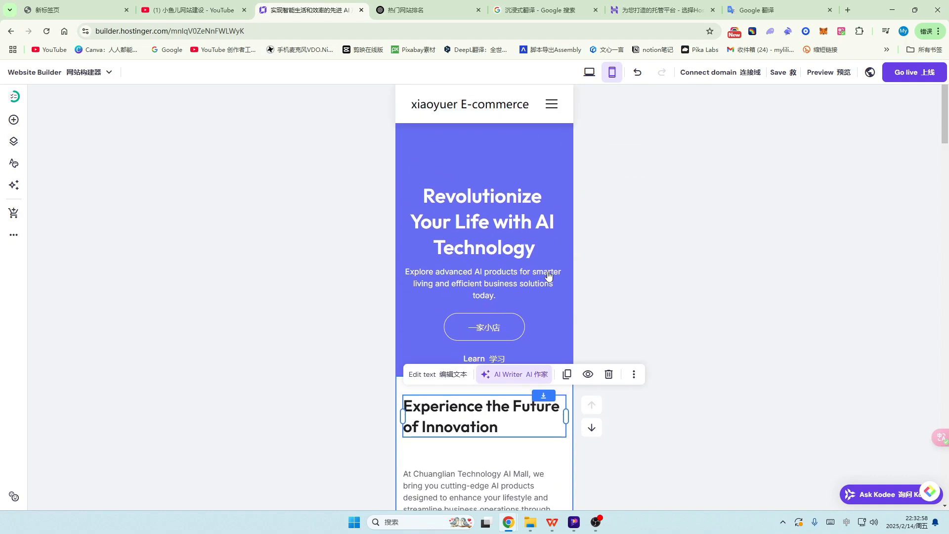
Step: Replace the hero heading with 'AI改变生活', then view desktop and nudge the hero's bottom up
{"action": "left_click", "coordinate": [499, 220]}
{"action": "left_click", "coordinate": [455, 160]}
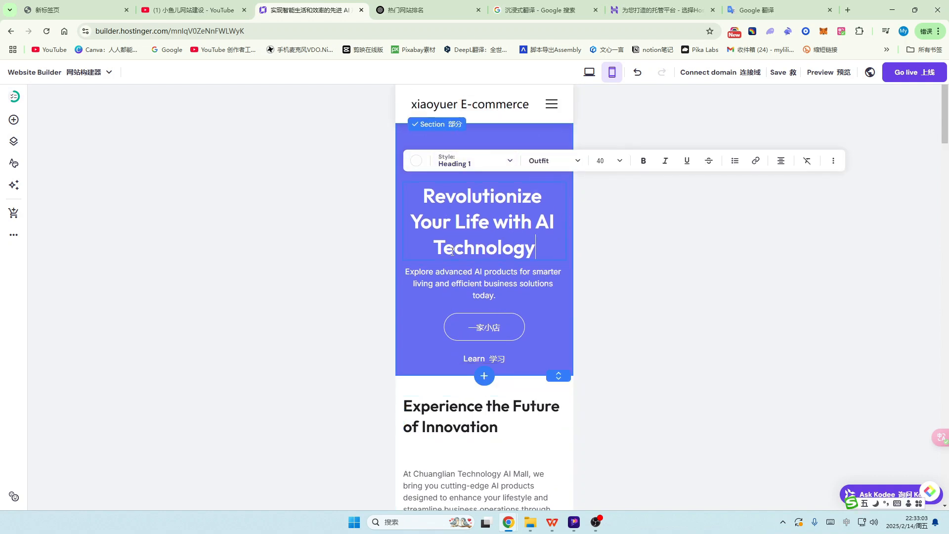
{"action": "key", "text": "ctrl+a"}
{"action": "type", "text": "AIgaib"}
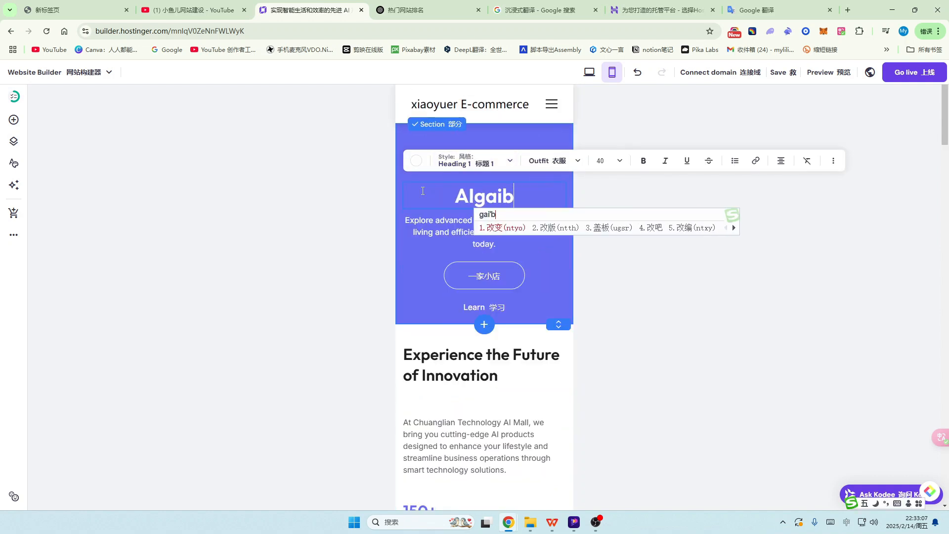
{"action": "key", "text": "space"}
{"action": "type", "text": "shengh"}
{"action": "key", "text": "space"}
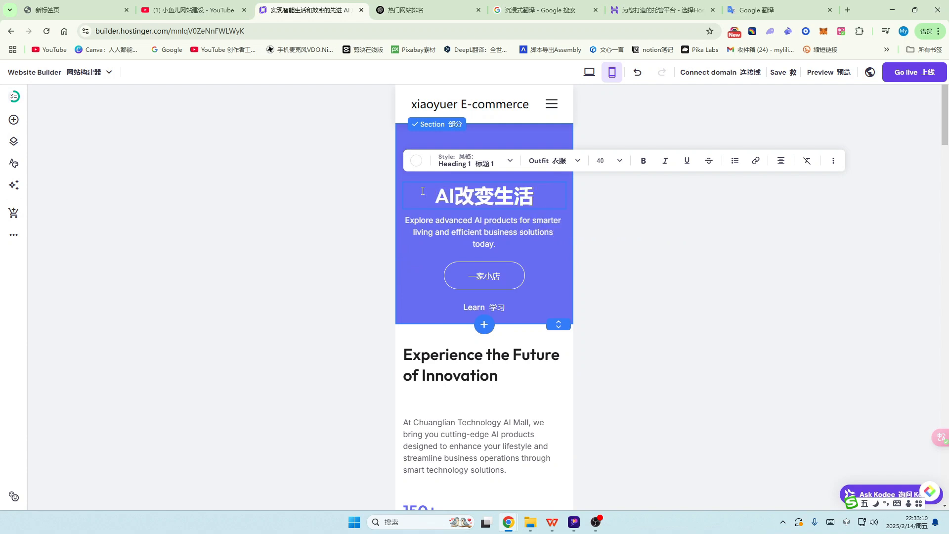
{"action": "left_click", "coordinate": [589, 73]}
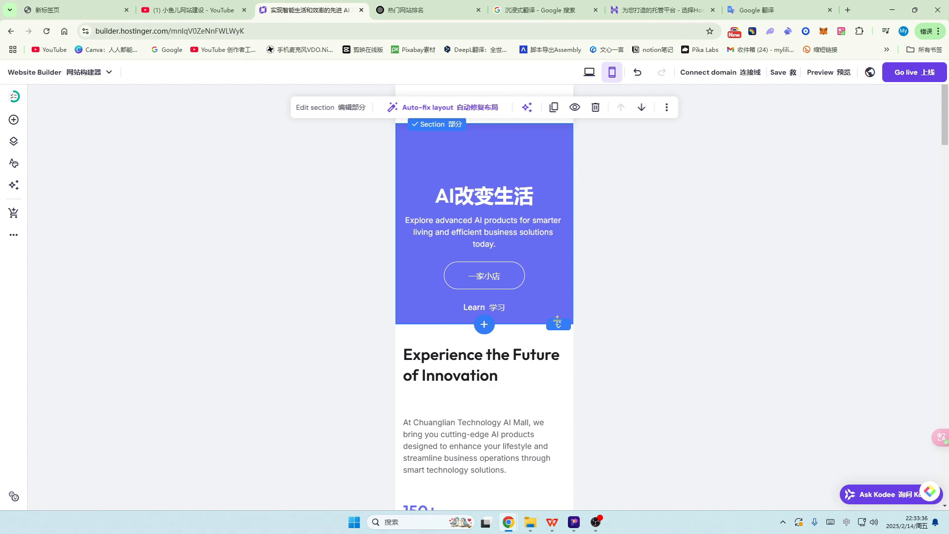
{"action": "left_click_drag", "start_coordinate": [558, 322], "coordinate": [561, 305]}
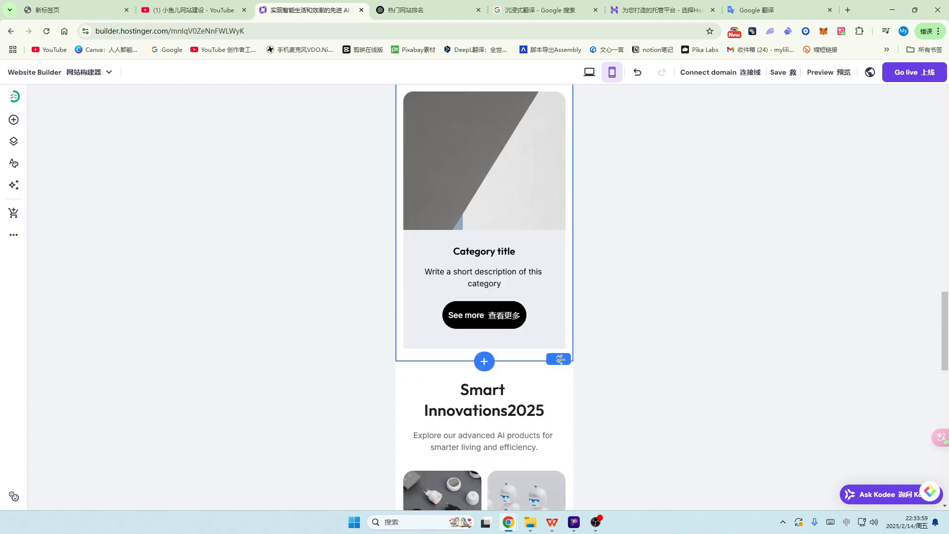
Step: Review the AI改变生活 hero in desktop view, then return to the mobile layout
{"action": "left_click", "coordinate": [589, 72]}
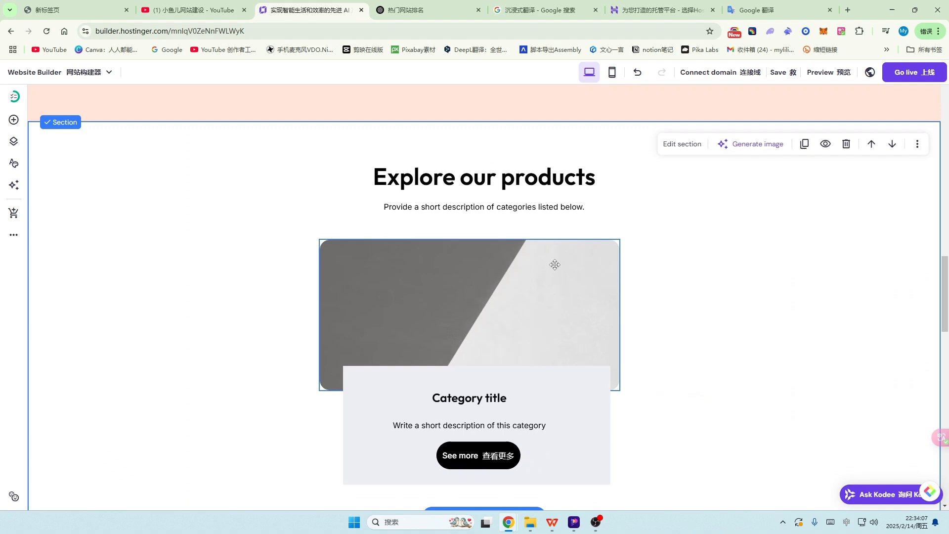
{"action": "scroll", "coordinate": [555, 265], "scroll_direction": "up", "scroll_amount": 5}
{"action": "scroll", "coordinate": [555, 265], "scroll_direction": "up", "scroll_amount": 15}
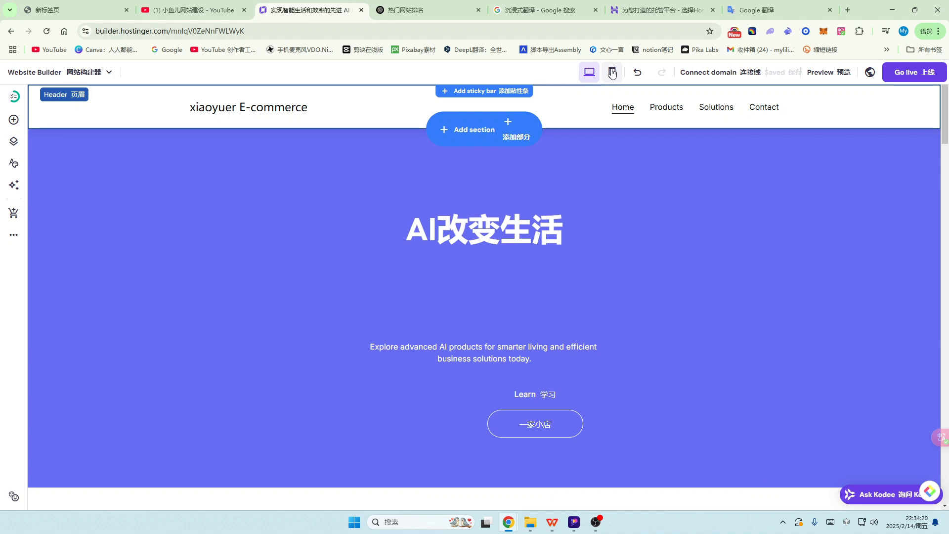
{"action": "left_click", "coordinate": [612, 72]}
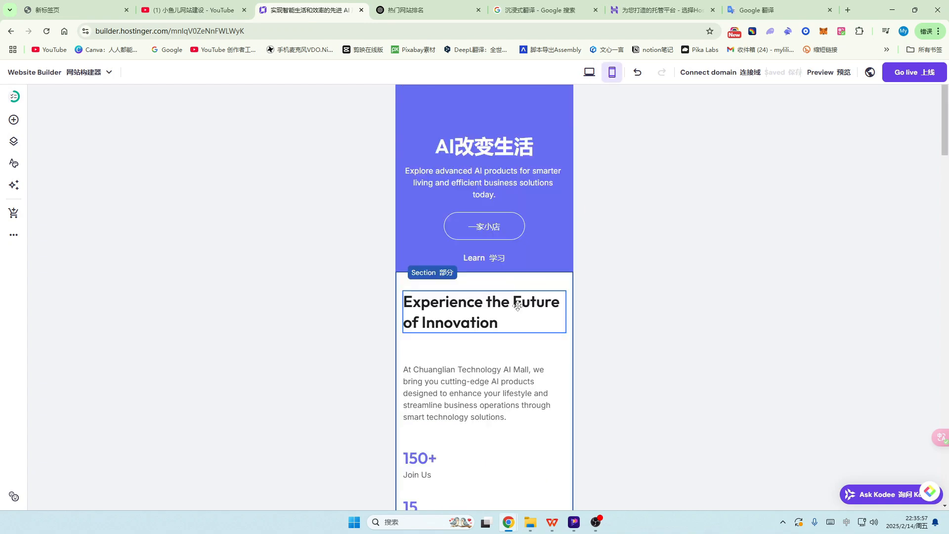
{"action": "scroll", "coordinate": [517, 316], "scroll_direction": "down", "scroll_amount": 4}
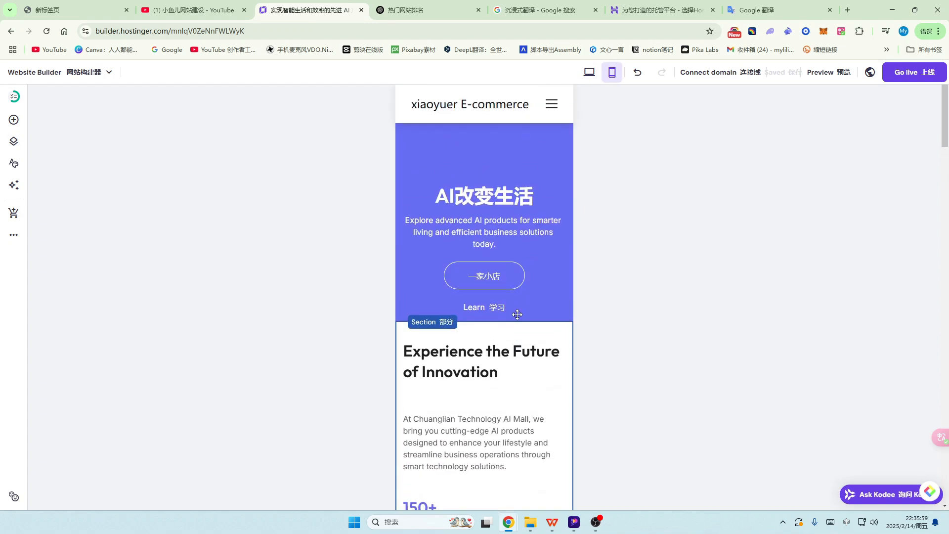
{"action": "scroll", "coordinate": [515, 313], "scroll_direction": "down", "scroll_amount": 5}
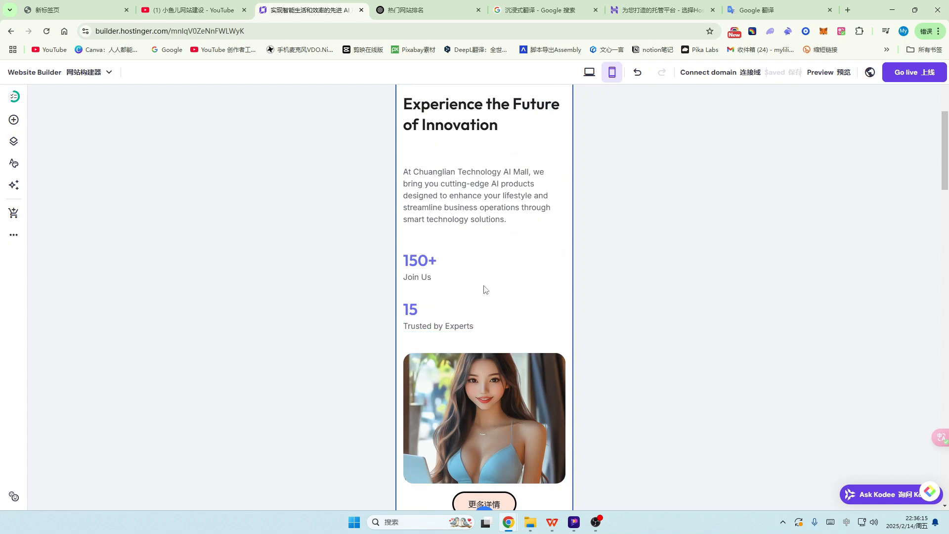
{"action": "scroll", "coordinate": [483, 291], "scroll_direction": "up", "scroll_amount": 2}
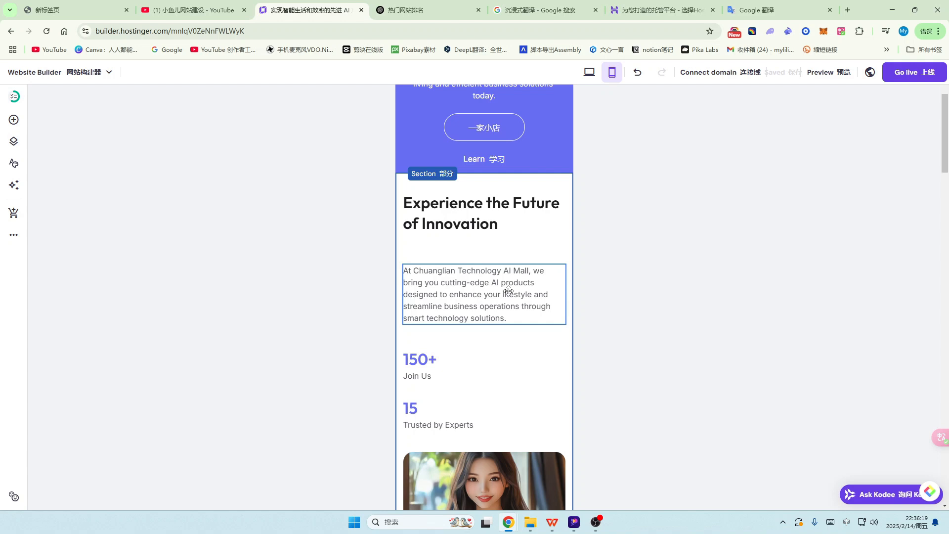
Step: Turn off Mobile visibility for the 'At Chuanglian Technology AI Mall' paragraph, then view desktop
{"action": "left_click", "coordinate": [509, 291]}
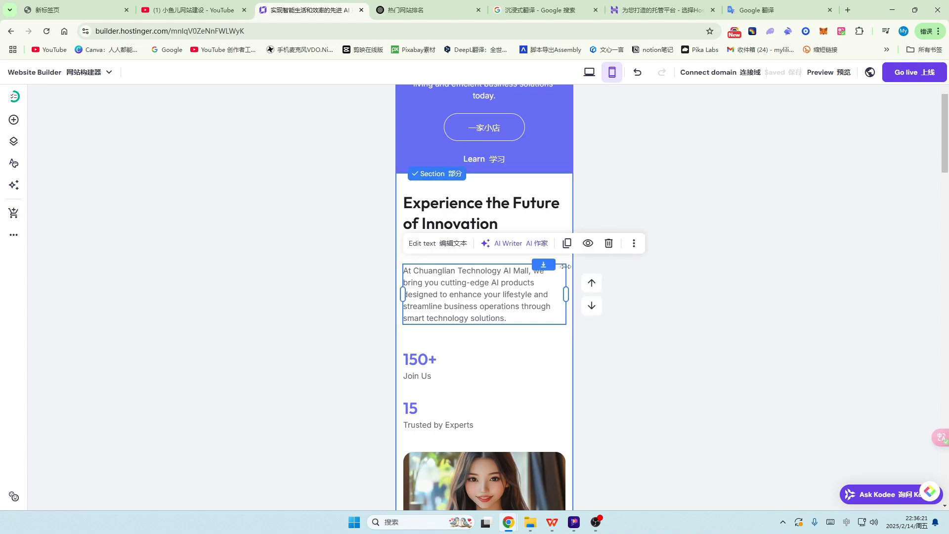
{"action": "left_click", "coordinate": [588, 244]}
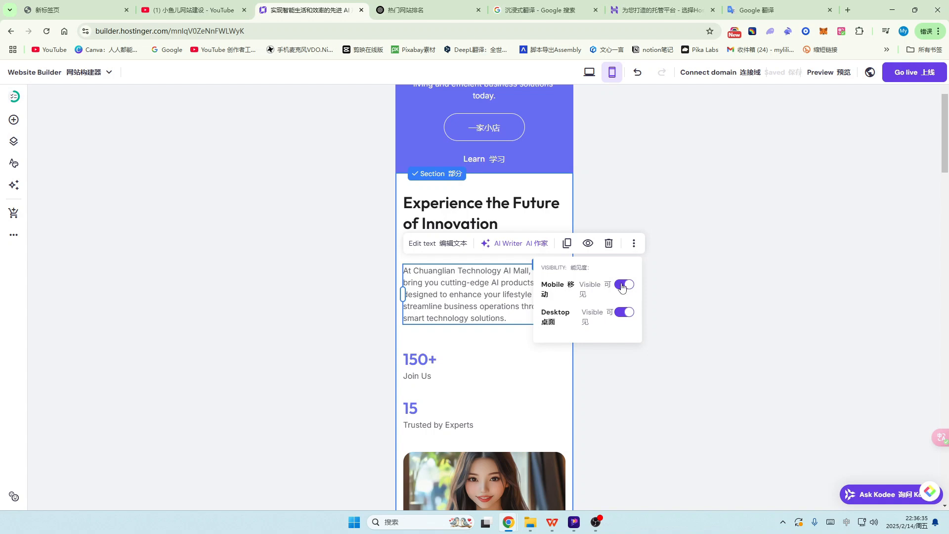
{"action": "left_click", "coordinate": [624, 285]}
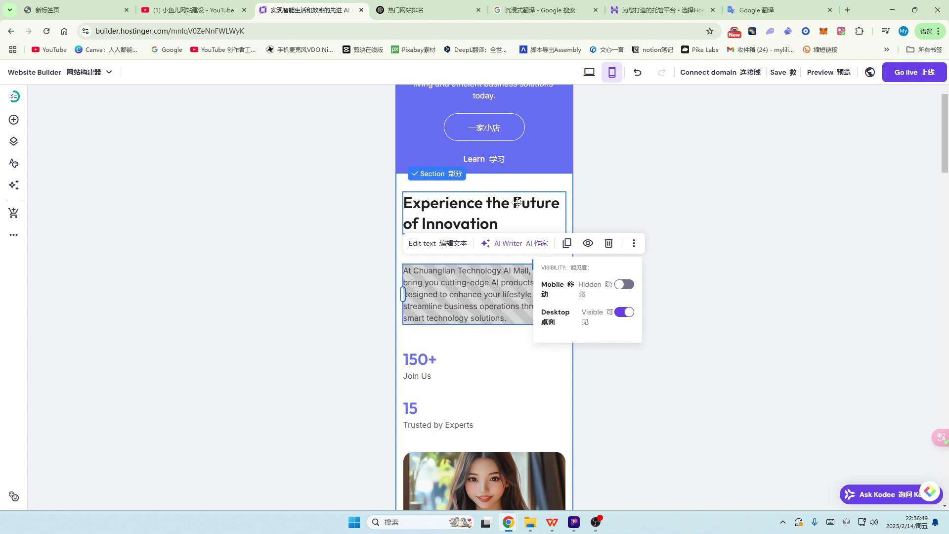
{"action": "left_click", "coordinate": [589, 72]}
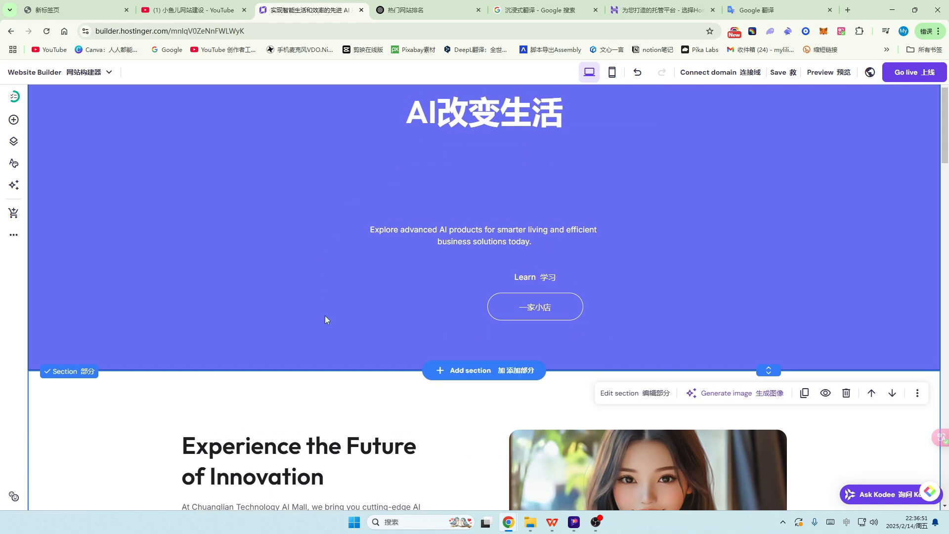
Step: Set the 更多详情 button's visibility to Desktop shown and Mobile hidden
{"action": "scroll", "coordinate": [325, 315], "scroll_direction": "down", "scroll_amount": 6}
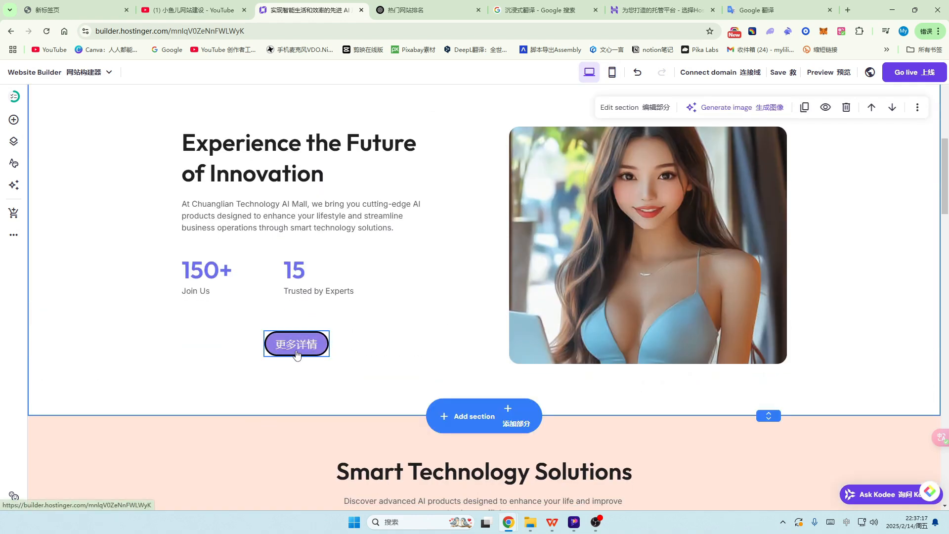
{"action": "left_click", "coordinate": [299, 346]}
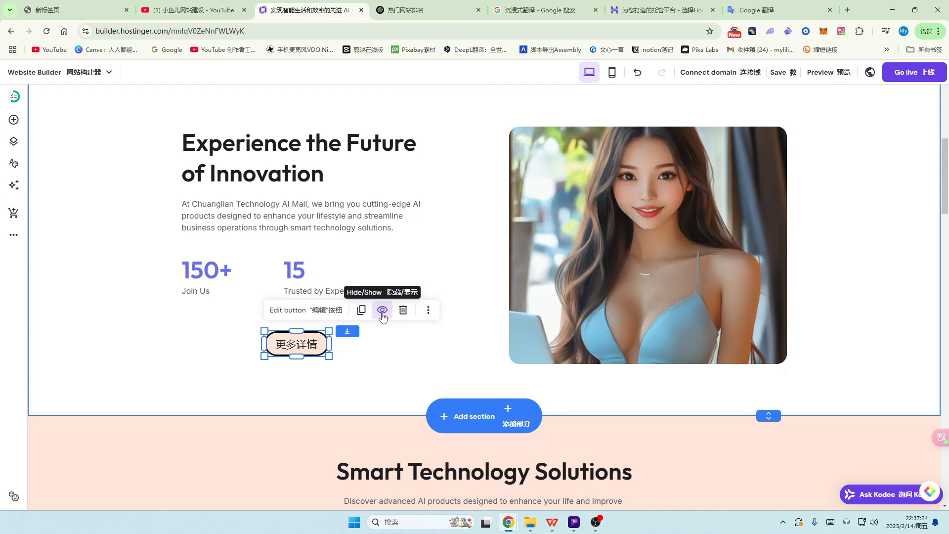
{"action": "left_click", "coordinate": [382, 312]}
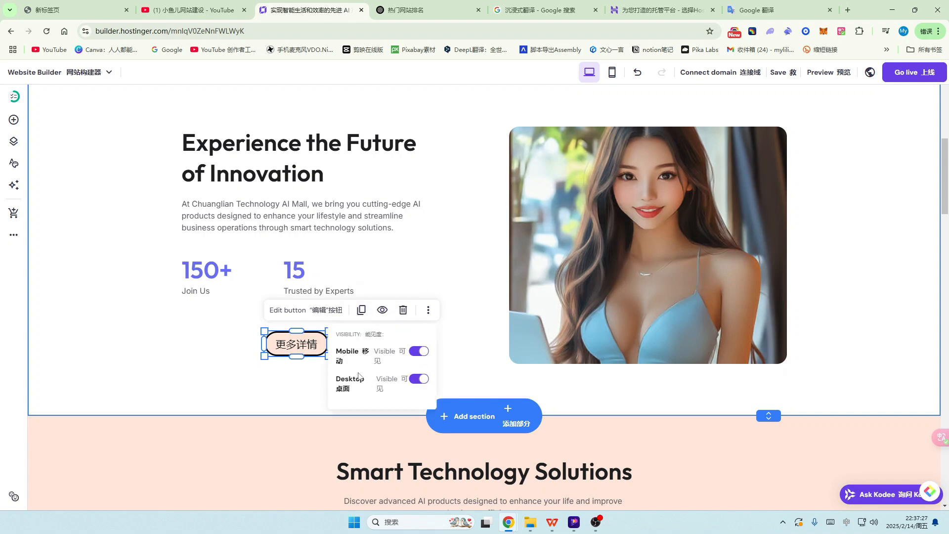
{"action": "left_click", "coordinate": [414, 382]}
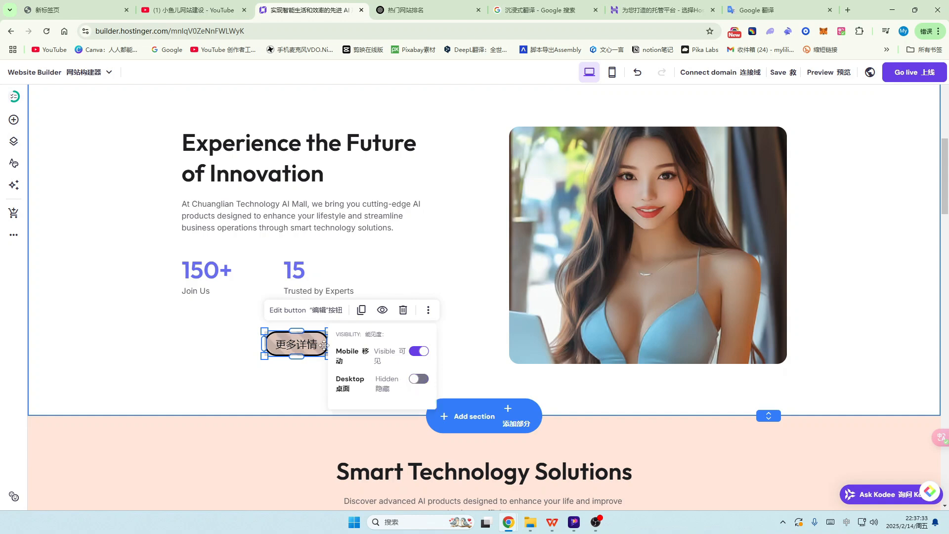
{"action": "left_click", "coordinate": [417, 384]}
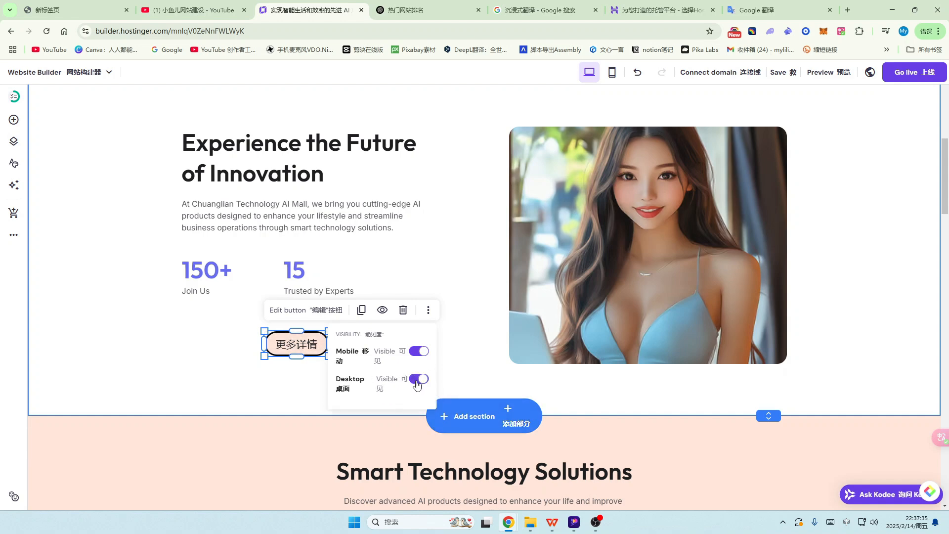
{"action": "left_click", "coordinate": [415, 354]}
Step: Close the visibility settings and look over the Experience the Future section
{"action": "left_click", "coordinate": [477, 283]}
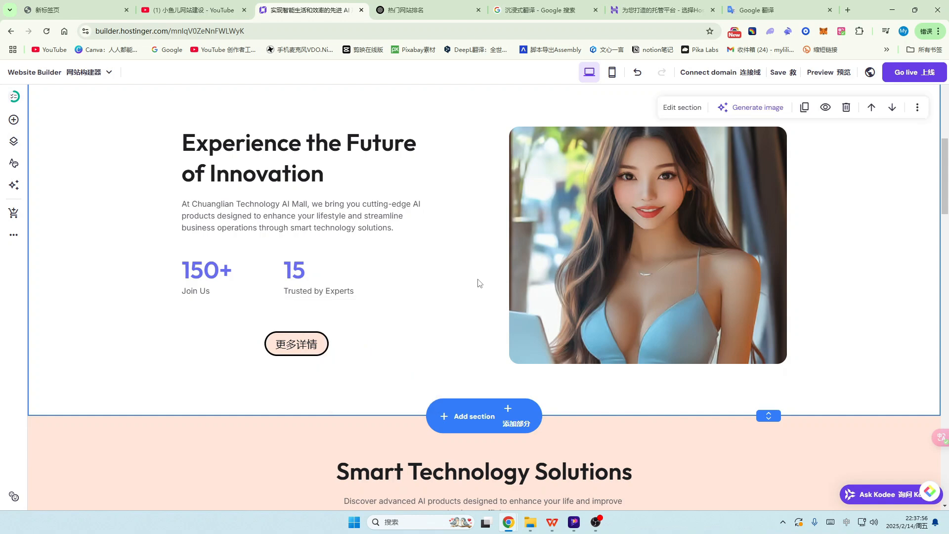
{"action": "scroll", "coordinate": [346, 296], "scroll_direction": "up", "scroll_amount": 2}
{"action": "left_click", "coordinate": [273, 320]}
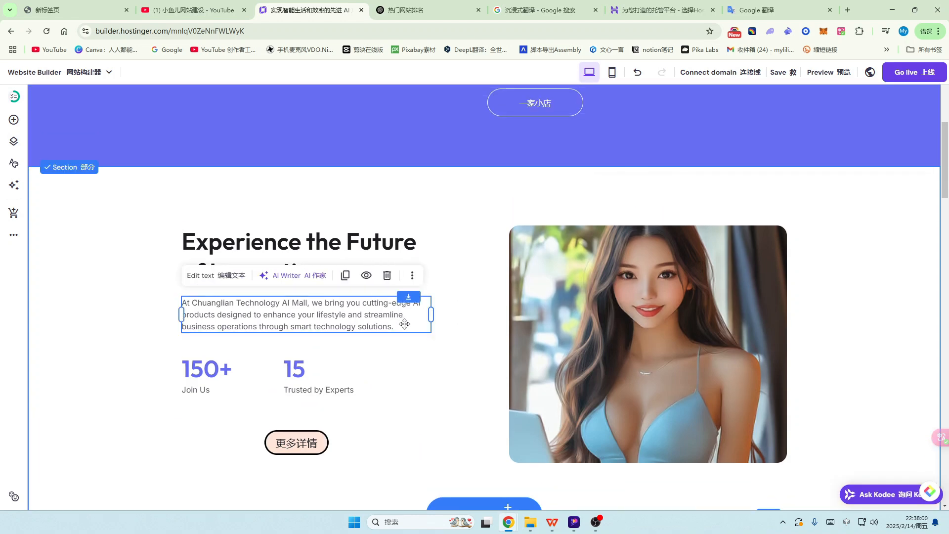
{"action": "scroll", "coordinate": [565, 328], "scroll_direction": "up", "scroll_amount": 4}
{"action": "scroll", "coordinate": [566, 330], "scroll_direction": "down", "scroll_amount": 4}
{"action": "scroll", "coordinate": [542, 341], "scroll_direction": "down", "scroll_amount": 3}
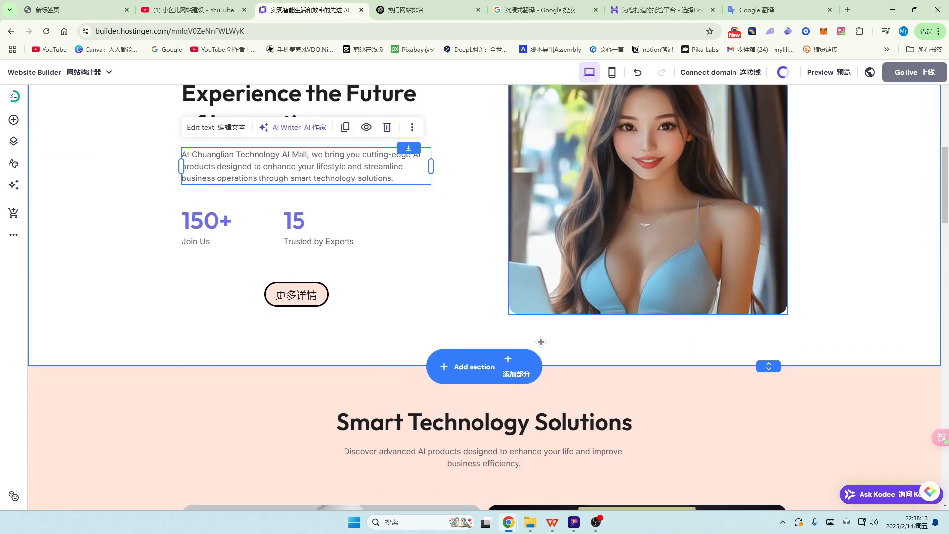
{"action": "scroll", "coordinate": [610, 338], "scroll_direction": "down", "scroll_amount": 4}
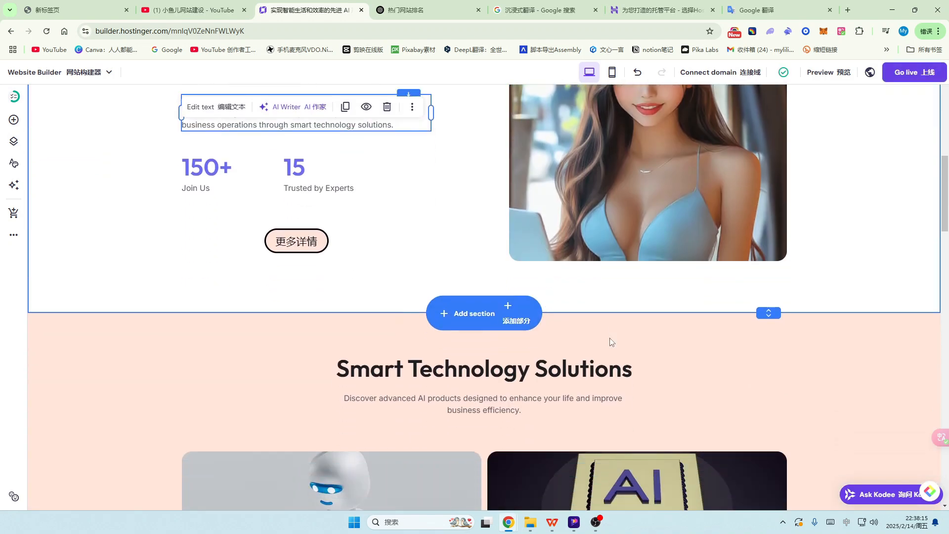
{"action": "scroll", "coordinate": [610, 337], "scroll_direction": "up", "scroll_amount": 6}
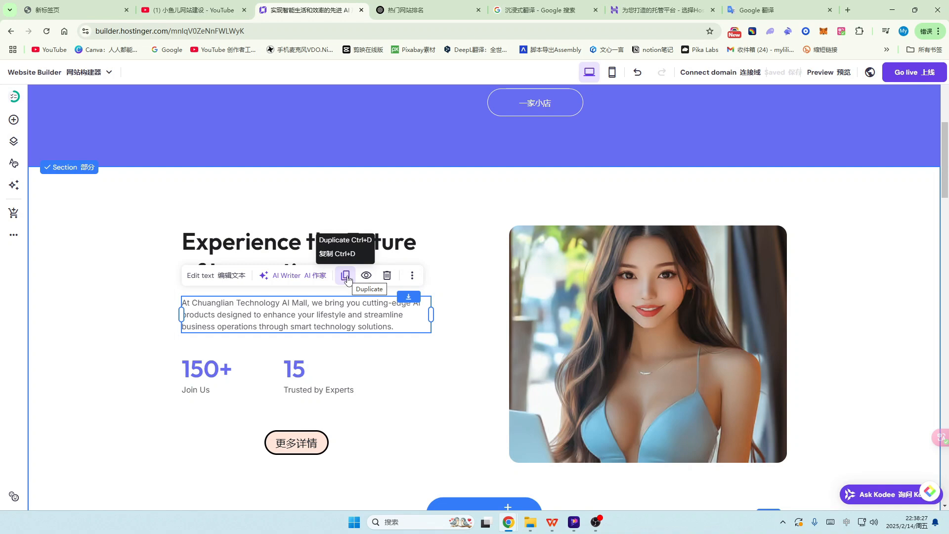
{"action": "scroll", "coordinate": [645, 347], "scroll_direction": "down", "scroll_amount": 5}
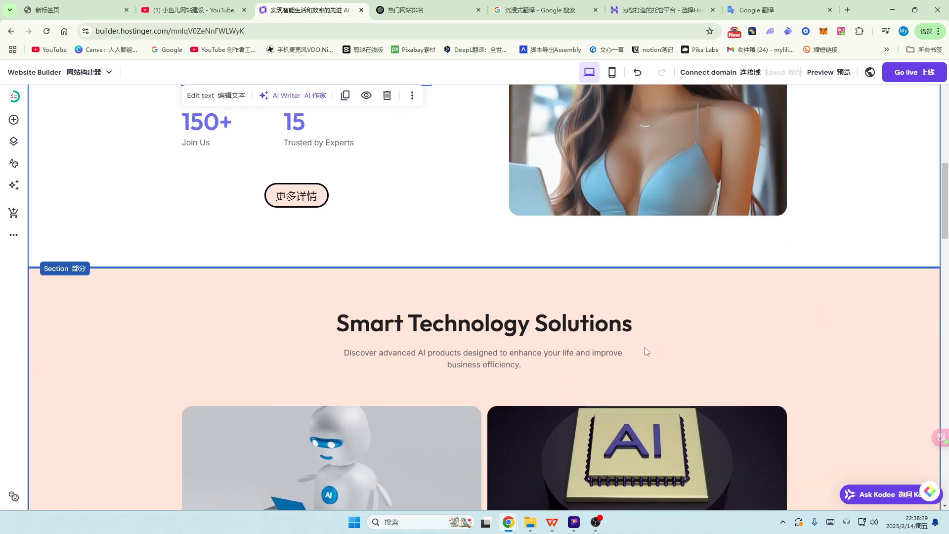
{"action": "scroll", "coordinate": [645, 348], "scroll_direction": "up", "scroll_amount": 5}
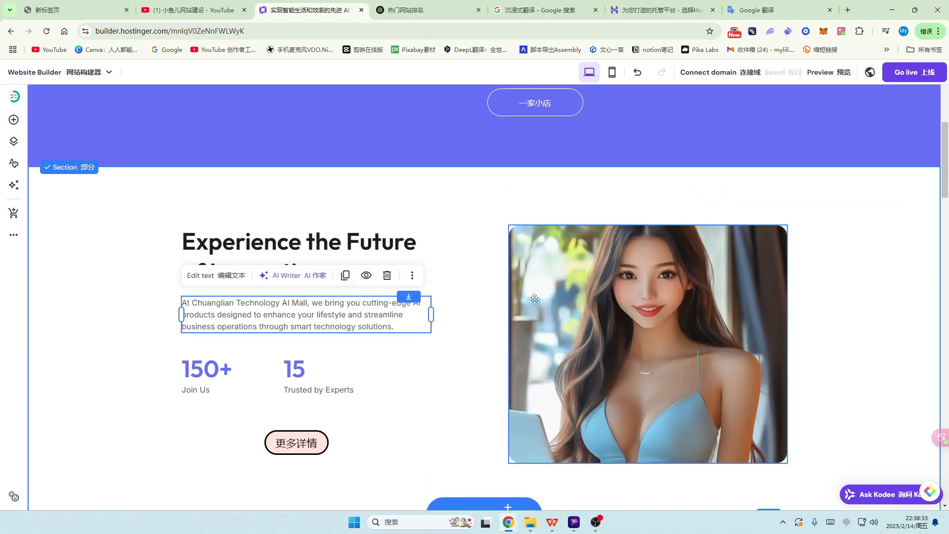
Step: Select the whole 'Experience the Future of Innovation' section and duplicate it
{"action": "left_click", "coordinate": [479, 198]}
{"action": "scroll", "coordinate": [602, 280], "scroll_direction": "up", "scroll_amount": 2}
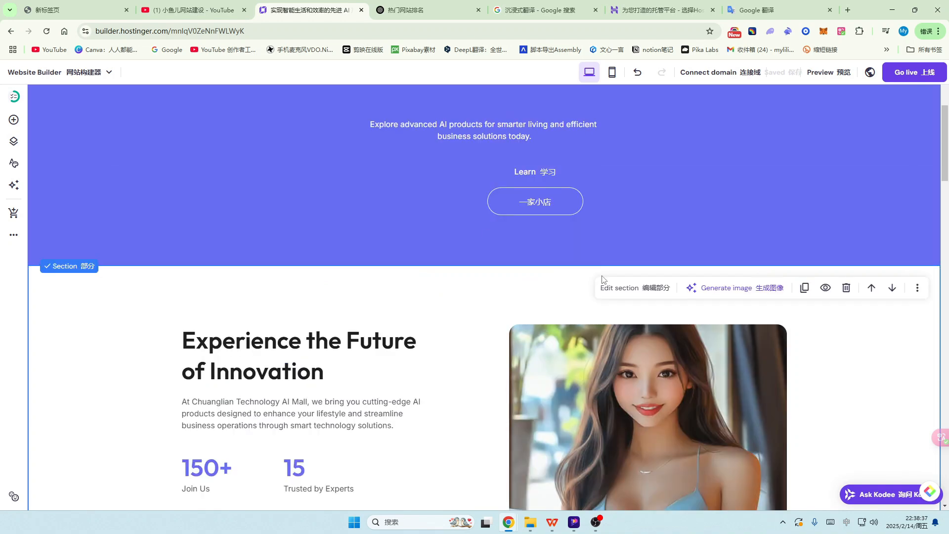
{"action": "left_click", "coordinate": [806, 289]}
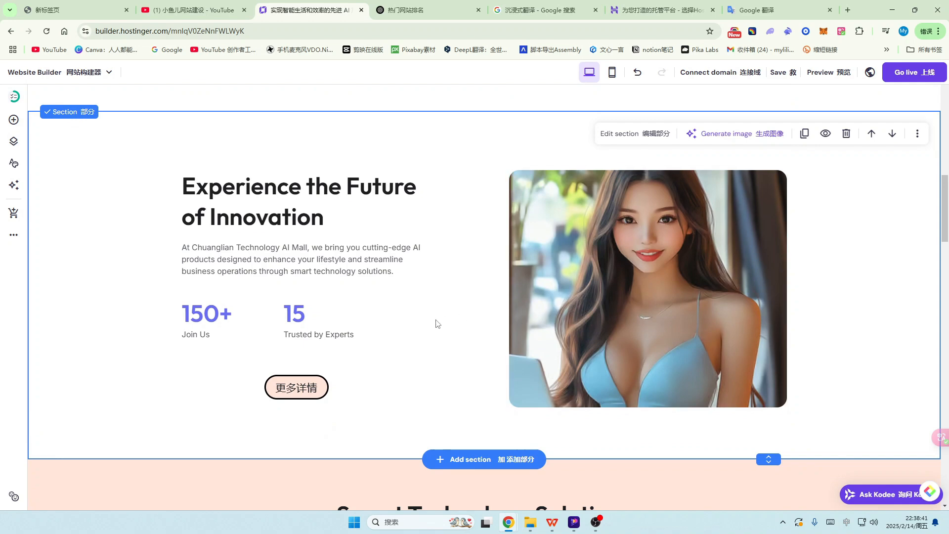
{"action": "scroll", "coordinate": [436, 325], "scroll_direction": "up", "scroll_amount": 3}
{"action": "scroll", "coordinate": [435, 324], "scroll_direction": "up", "scroll_amount": 5}
{"action": "scroll", "coordinate": [477, 259], "scroll_direction": "down", "scroll_amount": 4}
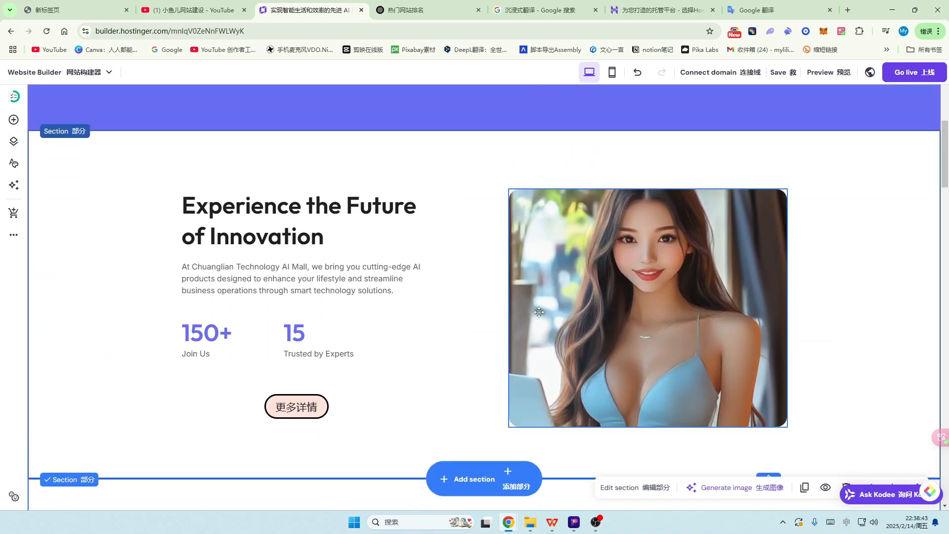
Step: Delete the duplicated Experience the Future of Innovation section
{"action": "scroll", "coordinate": [539, 312], "scroll_direction": "down", "scroll_amount": 4}
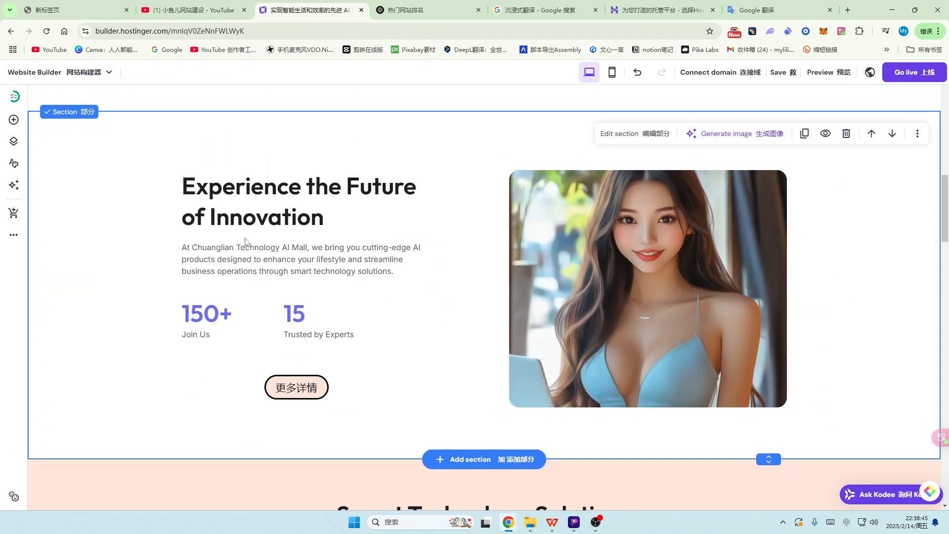
{"action": "scroll", "coordinate": [616, 275], "scroll_direction": "up", "scroll_amount": 5}
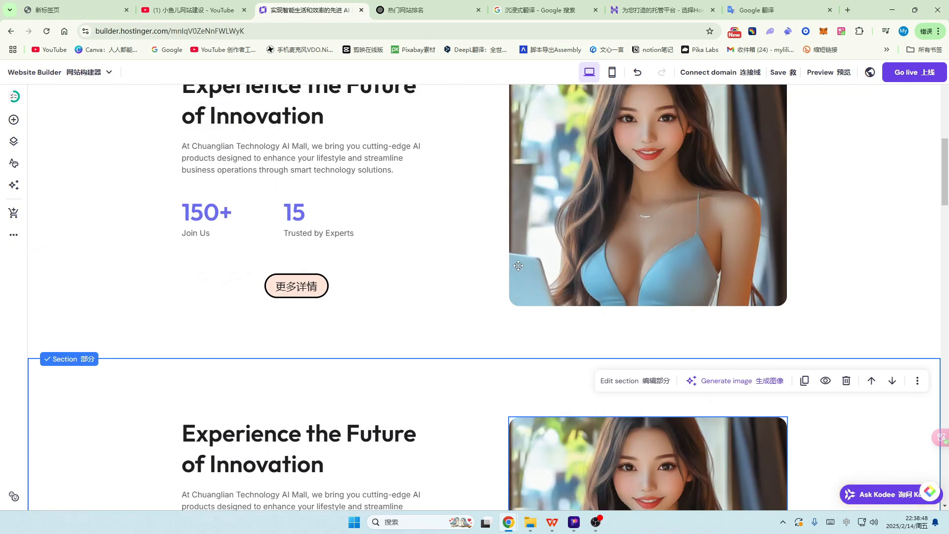
{"action": "left_click", "coordinate": [846, 381]}
{"action": "scroll", "coordinate": [816, 366], "scroll_direction": "up", "scroll_amount": 5}
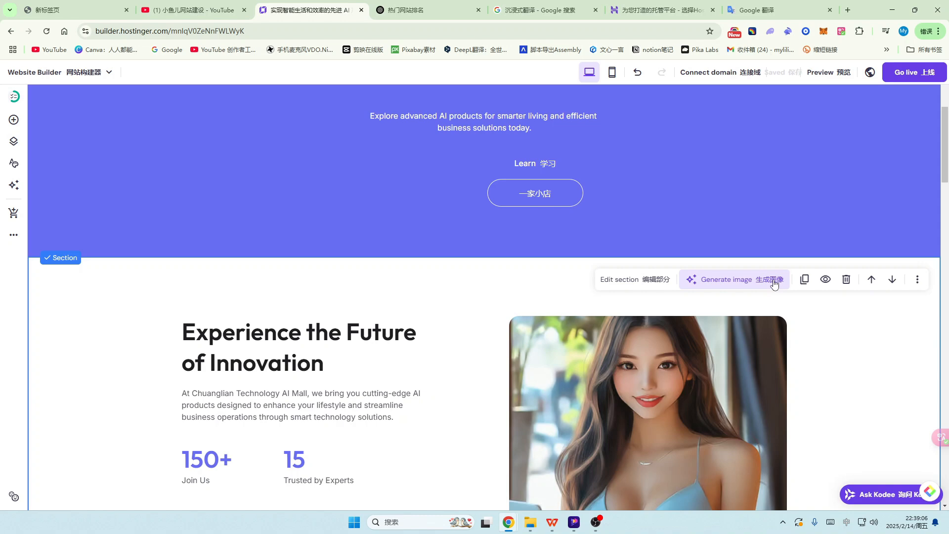
Step: Move the original section above the purple hero, then back below the AI改变生活 hero
{"action": "left_click", "coordinate": [871, 280]}
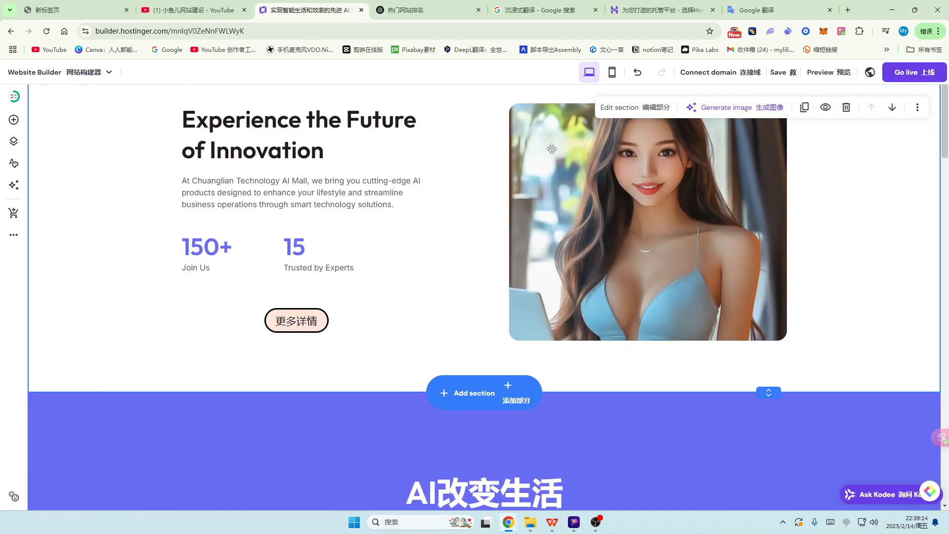
{"action": "scroll", "coordinate": [403, 271], "scroll_direction": "up", "scroll_amount": 2}
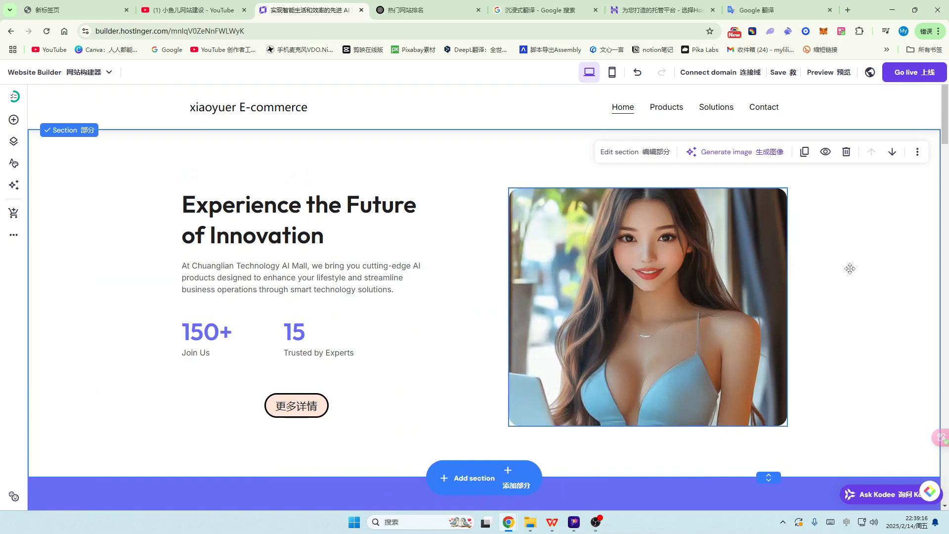
{"action": "left_click", "coordinate": [892, 152]}
{"action": "scroll", "coordinate": [734, 289], "scroll_direction": "down", "scroll_amount": 6}
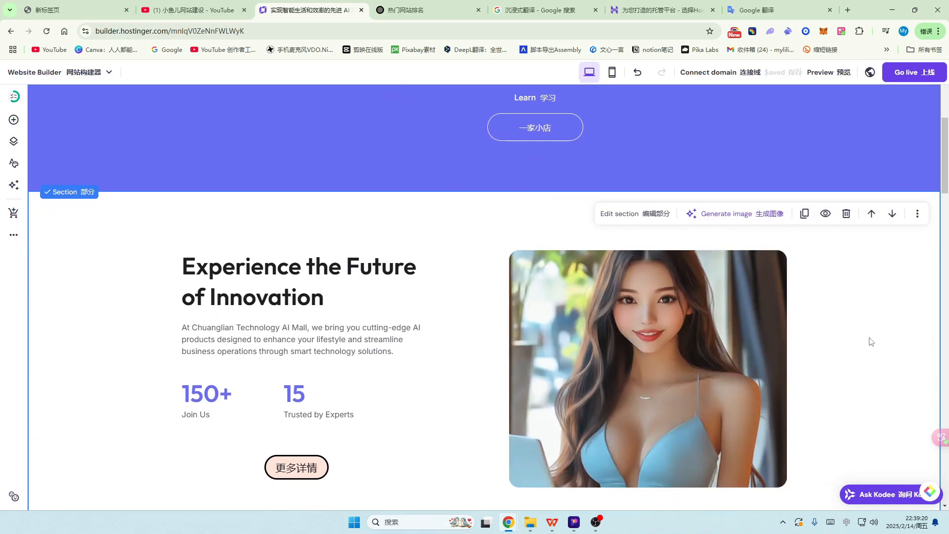
Step: Open the section's more-options menu and review the page layout
{"action": "left_click", "coordinate": [918, 216]}
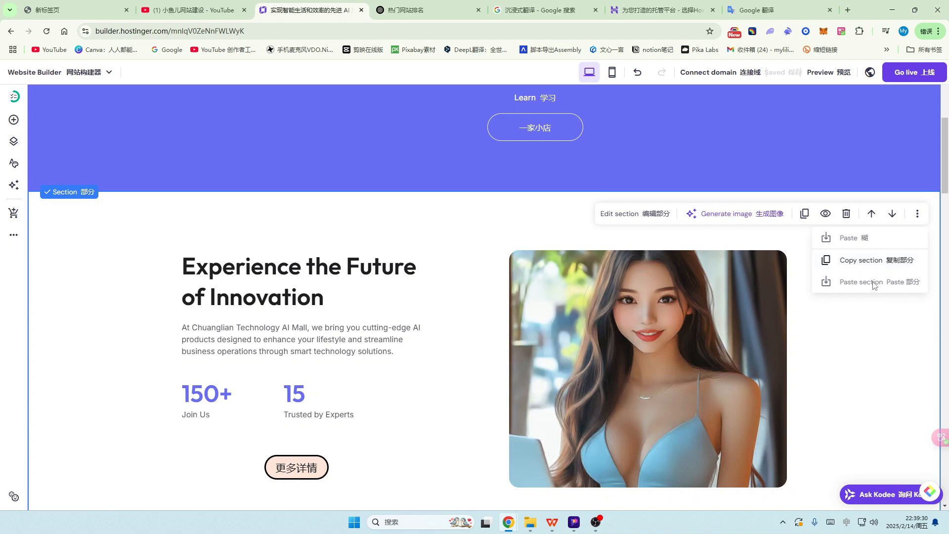
{"action": "scroll", "coordinate": [491, 283], "scroll_direction": "up", "scroll_amount": 5}
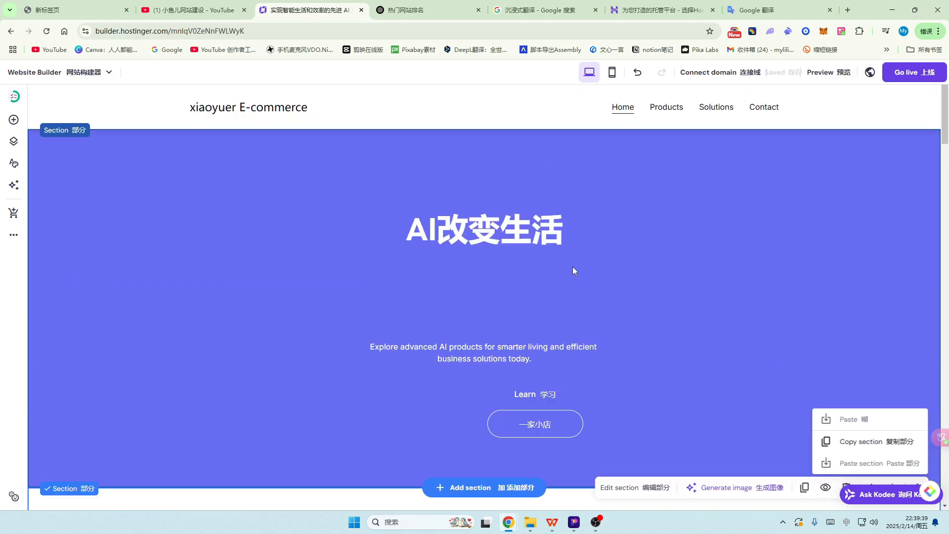
{"action": "scroll", "coordinate": [295, 256], "scroll_direction": "down", "scroll_amount": 5}
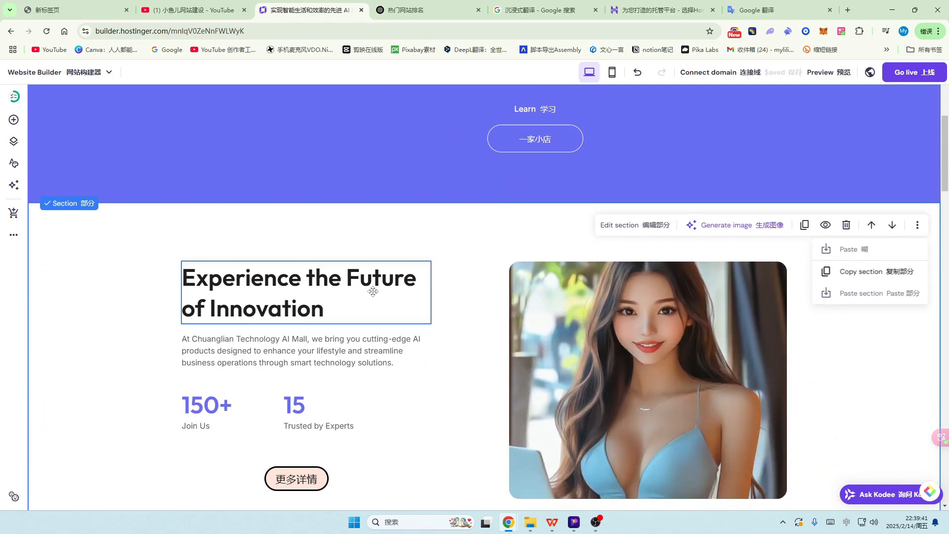
{"action": "scroll", "coordinate": [402, 341], "scroll_direction": "down", "scroll_amount": 2}
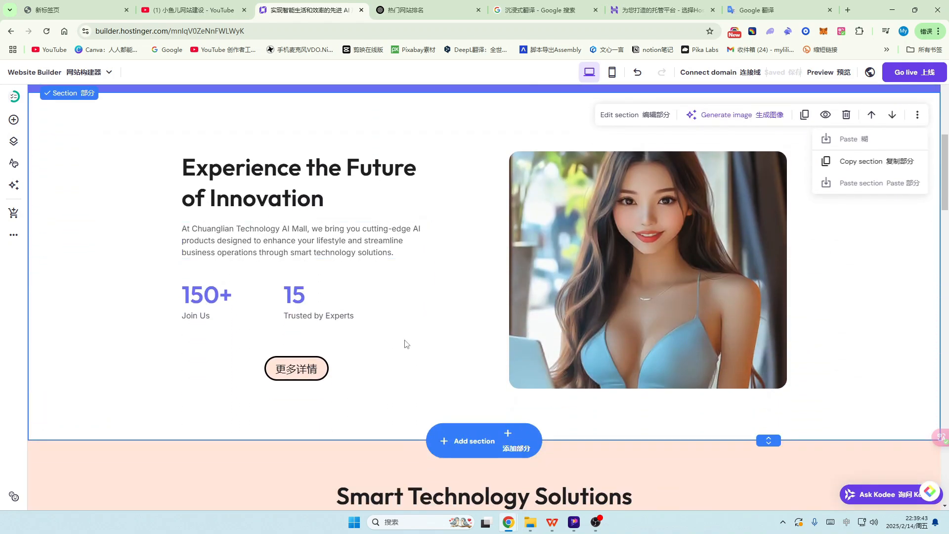
{"action": "scroll", "coordinate": [404, 342], "scroll_direction": "down", "scroll_amount": 2}
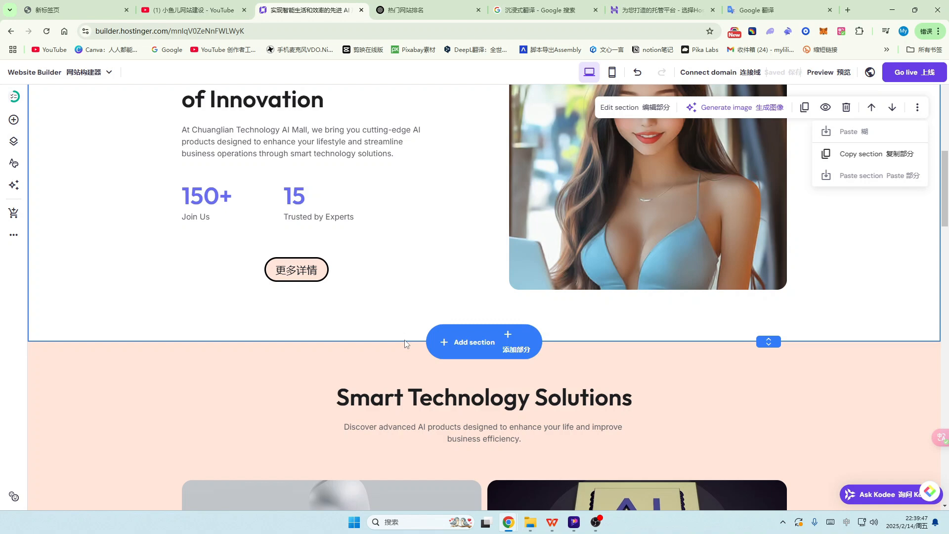
{"action": "scroll", "coordinate": [405, 342], "scroll_direction": "down", "scroll_amount": 2}
{"action": "scroll", "coordinate": [405, 341], "scroll_direction": "up", "scroll_amount": 6}
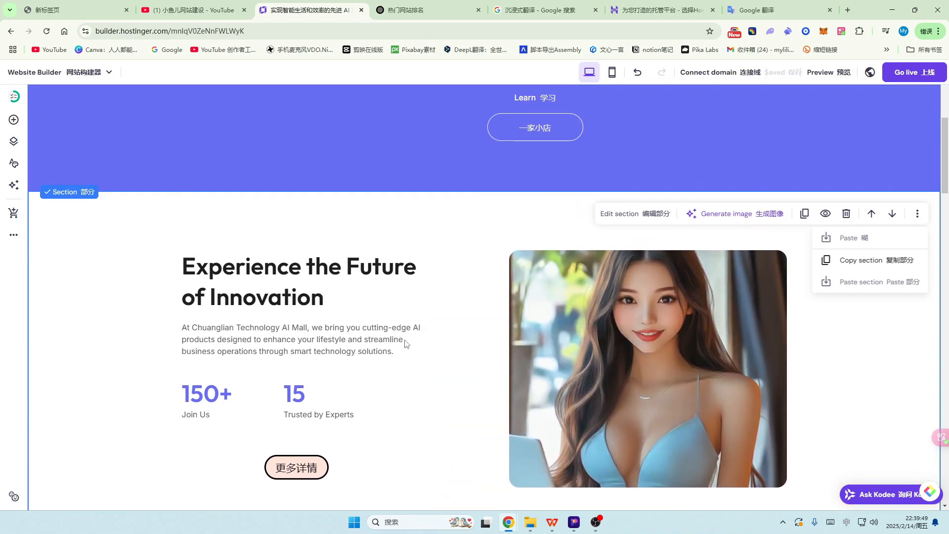
{"action": "scroll", "coordinate": [405, 343], "scroll_direction": "up", "scroll_amount": 6}
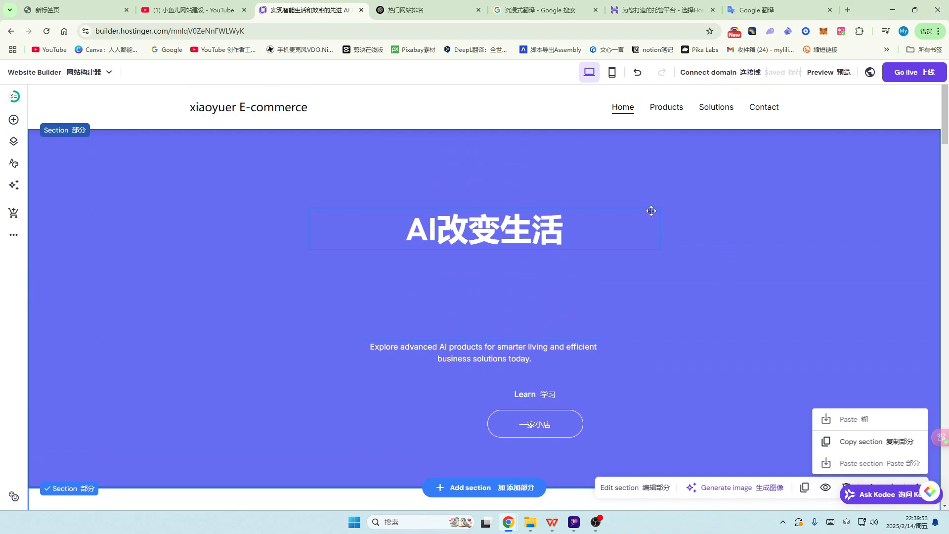
Step: Browse the Products, Solutions and Contact pages, ending on Products
{"action": "left_click", "coordinate": [665, 109]}
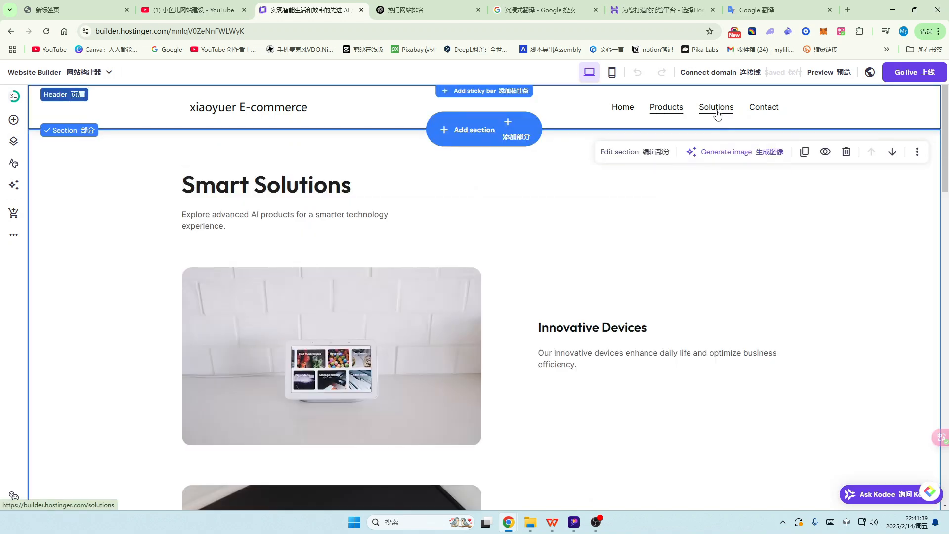
{"action": "left_click", "coordinate": [717, 115]}
{"action": "left_click", "coordinate": [766, 113]}
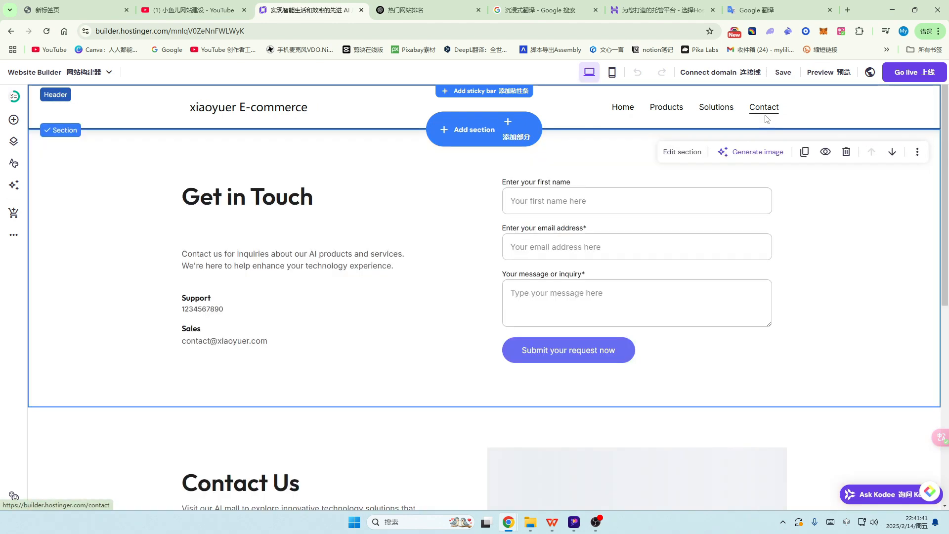
{"action": "left_click", "coordinate": [716, 114]}
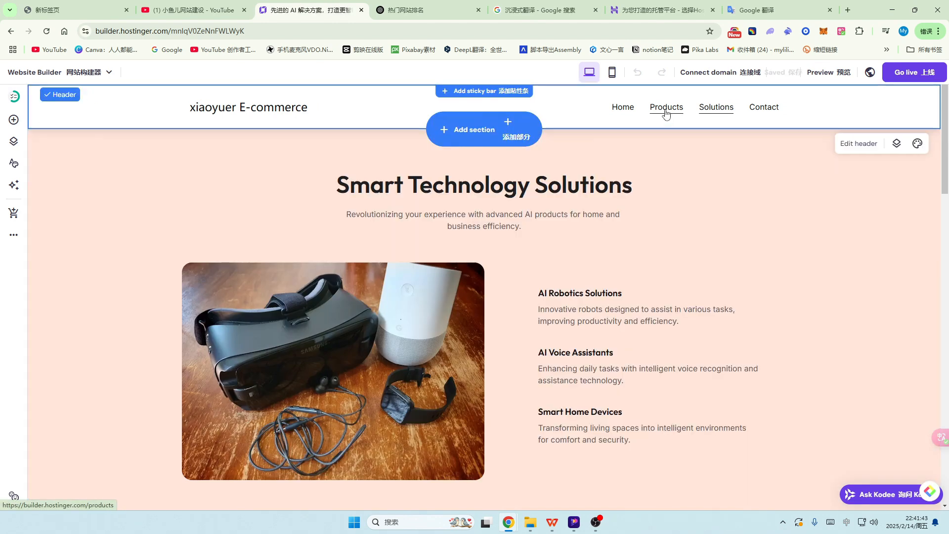
{"action": "left_click", "coordinate": [666, 114]}
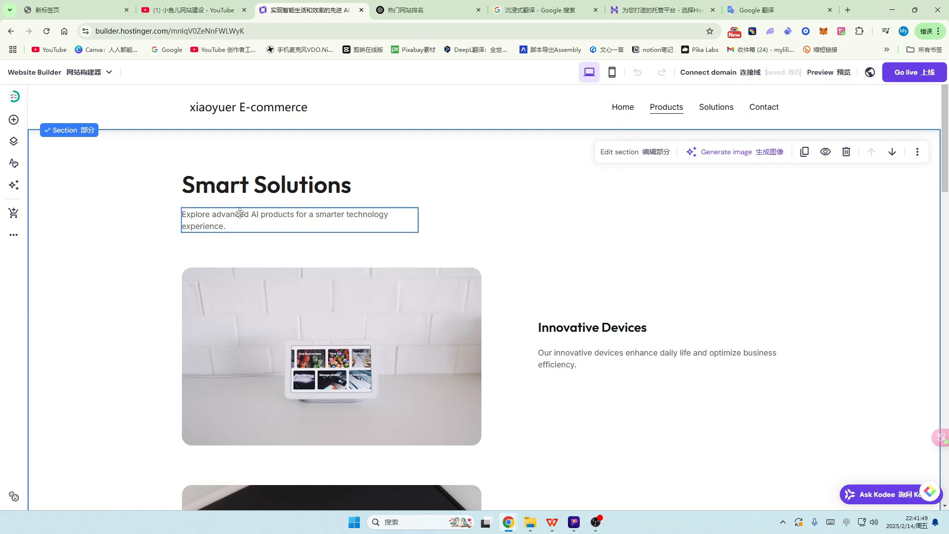
Step: Replace the 'Smart Solutions' heading text with '2025'
{"action": "left_click", "coordinate": [300, 184]}
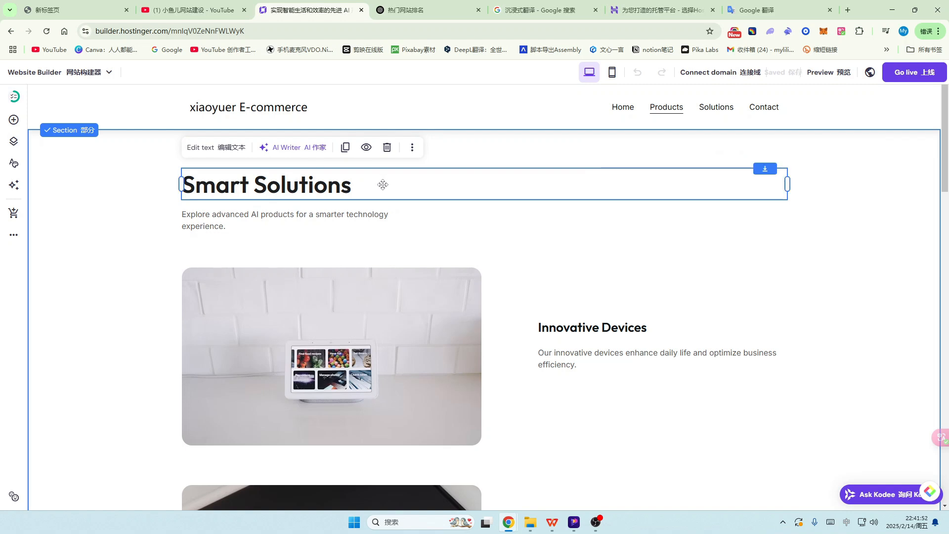
{"action": "left_click", "coordinate": [377, 186]}
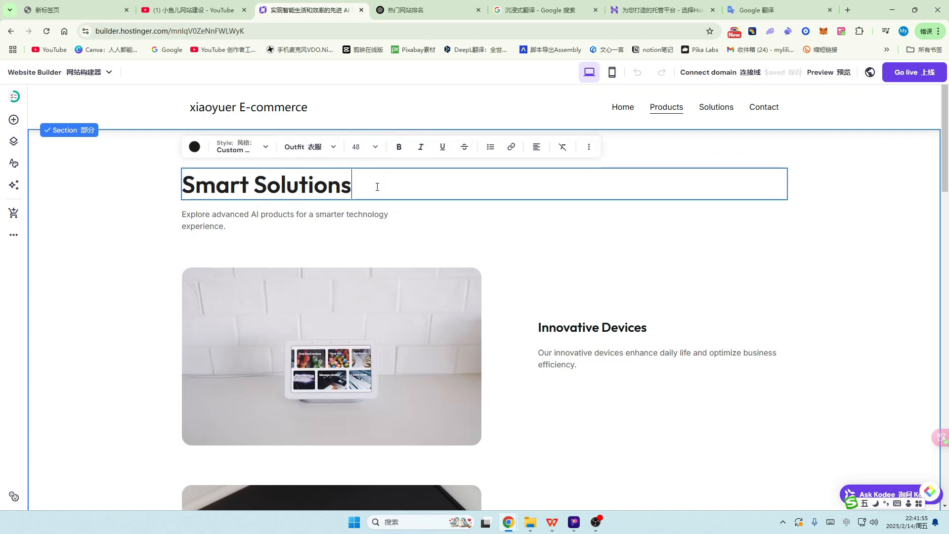
{"action": "type", "text": "2025"}
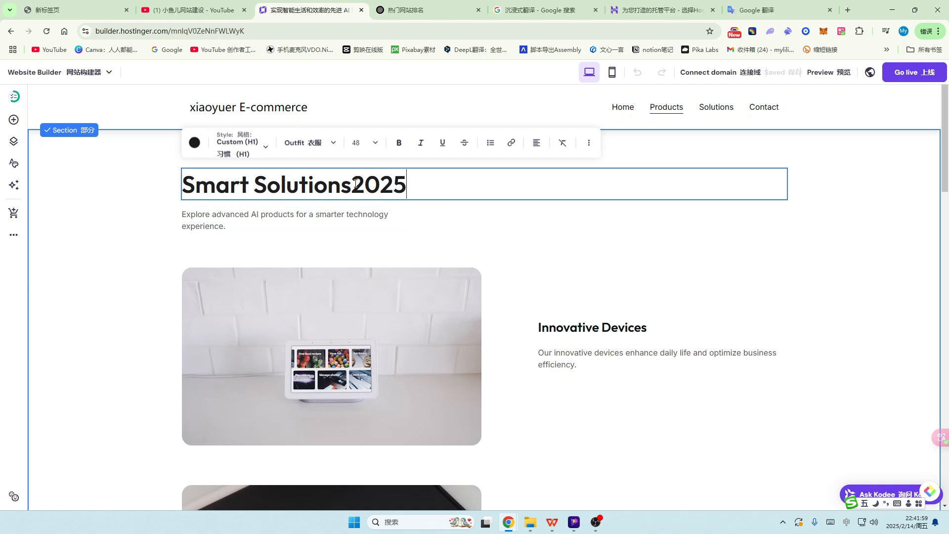
{"action": "left_click_drag", "start_coordinate": [355, 184], "coordinate": [189, 208]}
{"action": "key", "text": "BackSpace"}
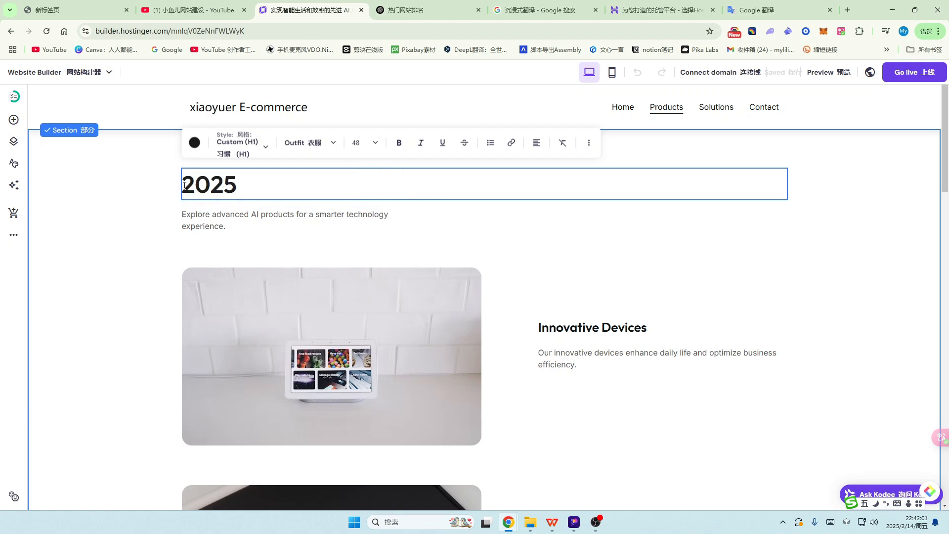
{"action": "scroll", "coordinate": [474, 279], "scroll_direction": "down", "scroll_amount": 5}
{"action": "scroll", "coordinate": [418, 322], "scroll_direction": "up", "scroll_amount": 3}
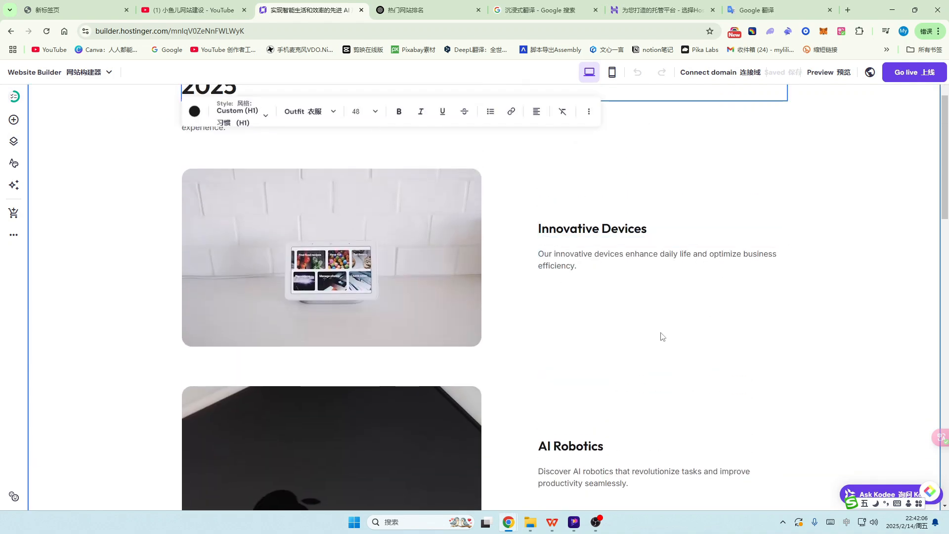
{"action": "scroll", "coordinate": [662, 337], "scroll_direction": "down", "scroll_amount": 10}
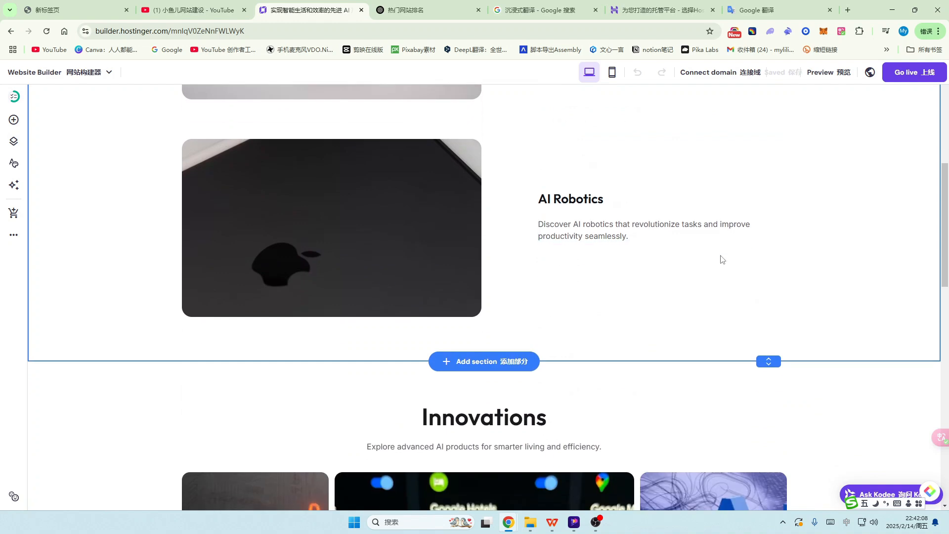
{"action": "scroll", "coordinate": [661, 301], "scroll_direction": "up", "scroll_amount": 15}
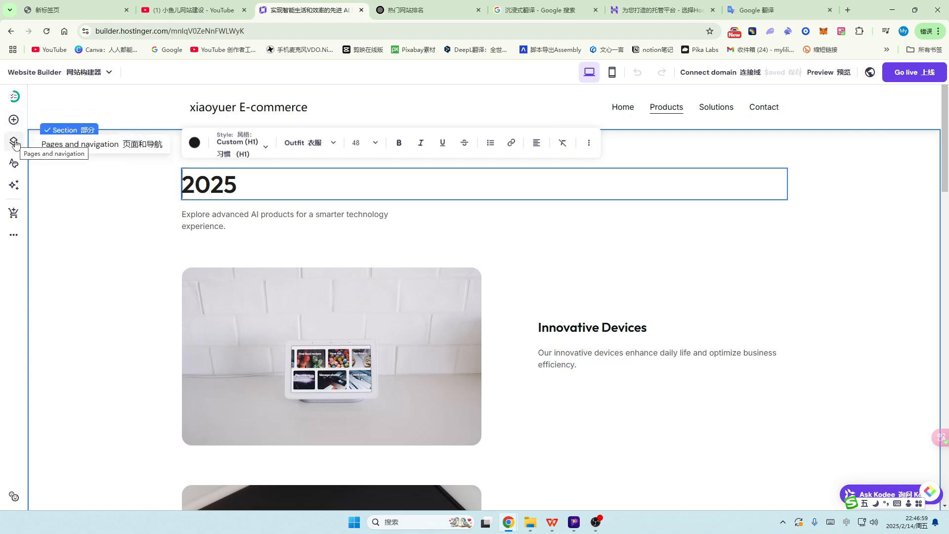
Step: Add a new page using the About ('Get to know us') template
{"action": "left_click", "coordinate": [14, 143]}
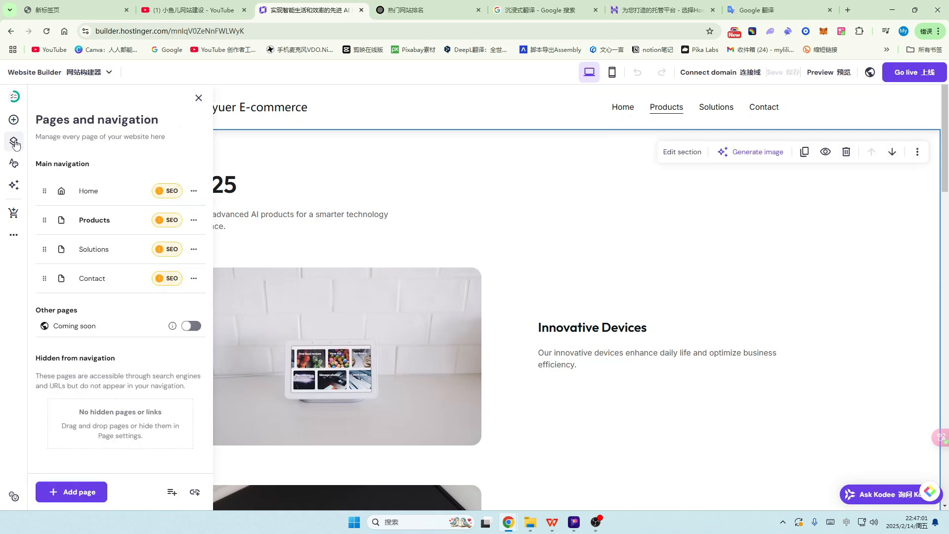
{"action": "scroll", "coordinate": [110, 324], "scroll_direction": "down", "scroll_amount": 2}
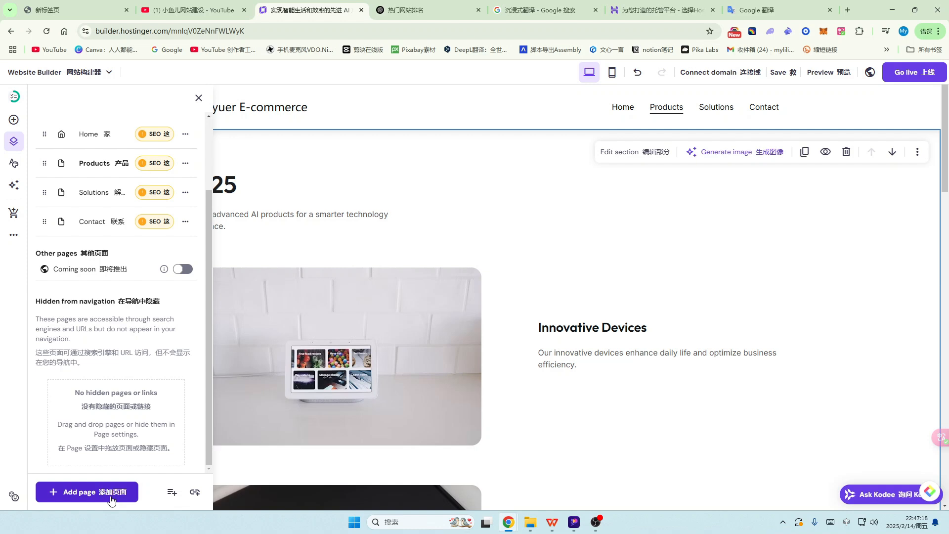
{"action": "left_click", "coordinate": [86, 496]}
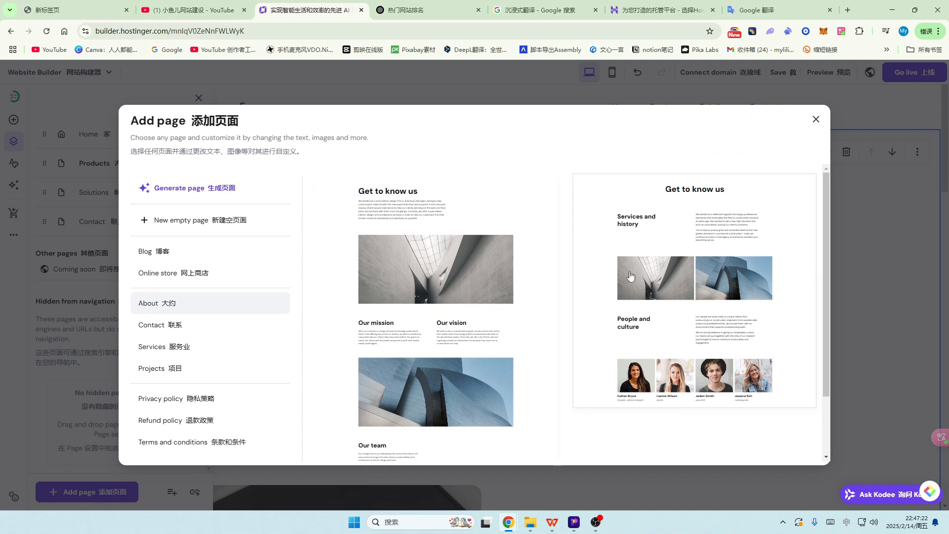
{"action": "scroll", "coordinate": [630, 276], "scroll_direction": "down", "scroll_amount": 3}
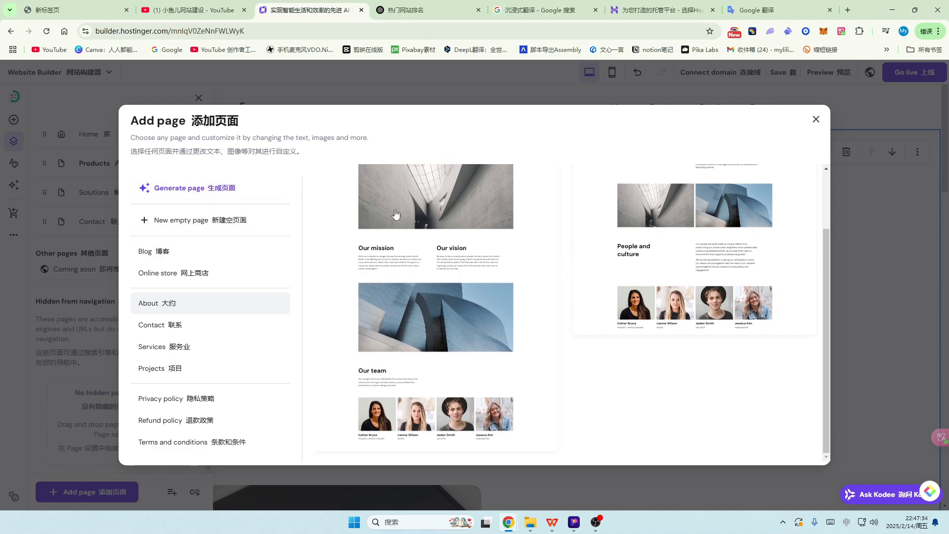
{"action": "scroll", "coordinate": [498, 276], "scroll_direction": "up", "scroll_amount": 3}
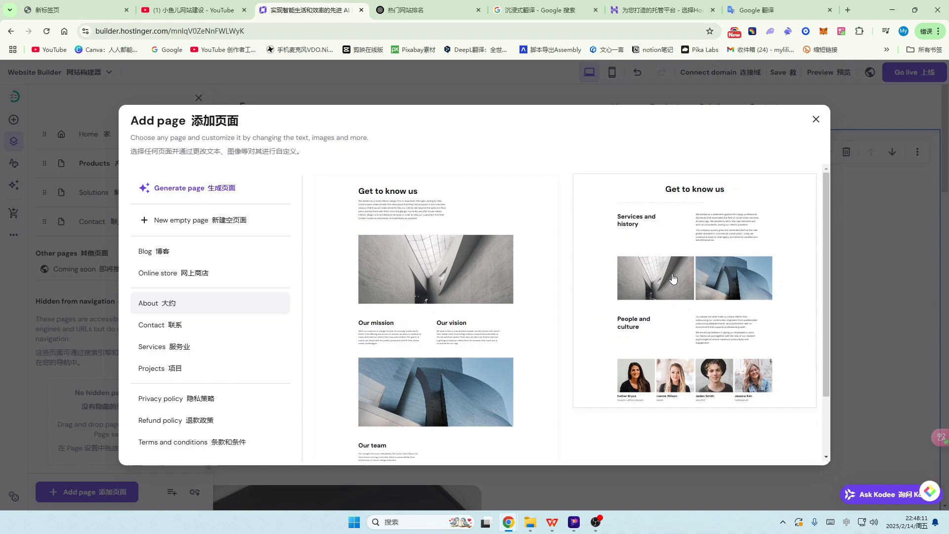
{"action": "scroll", "coordinate": [468, 297], "scroll_direction": "down", "scroll_amount": 2}
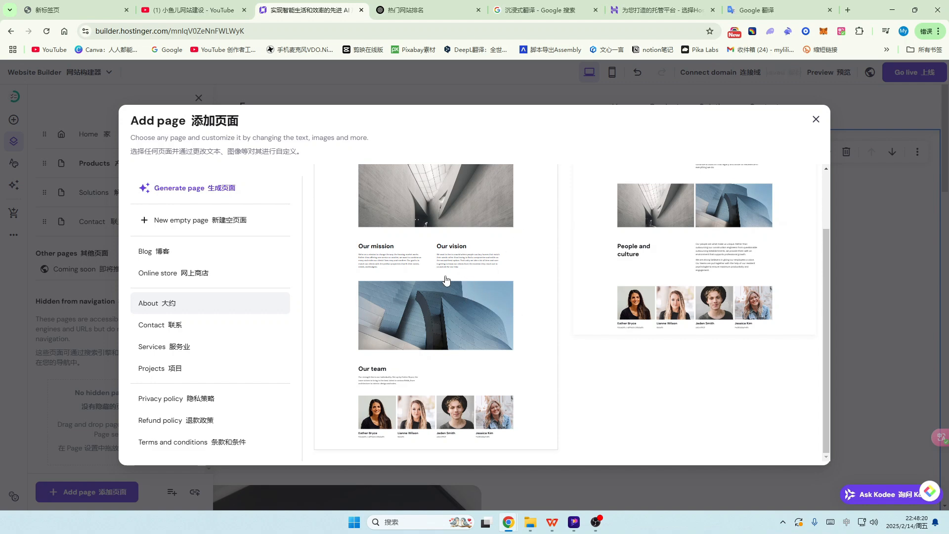
{"action": "scroll", "coordinate": [511, 287], "scroll_direction": "up", "scroll_amount": 2}
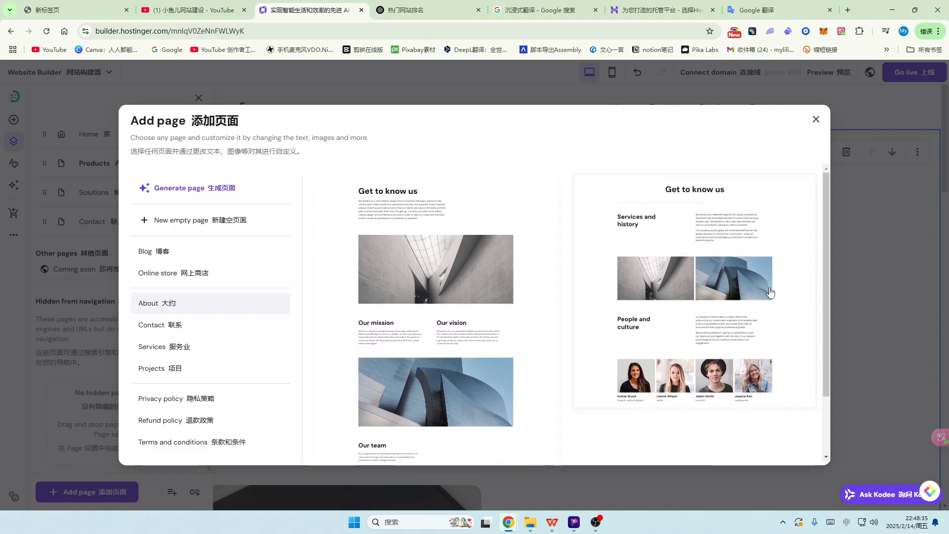
{"action": "left_click", "coordinate": [732, 266]}
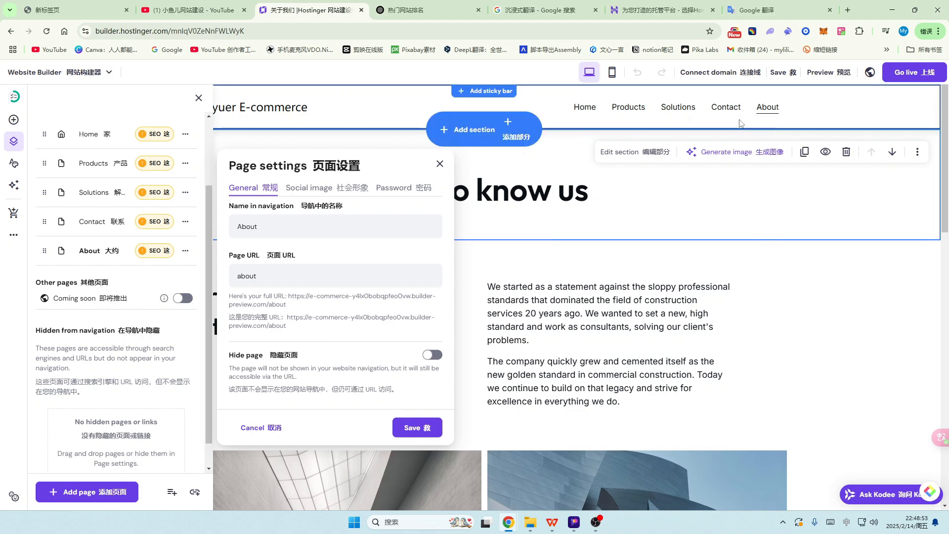
Step: Dismiss the About page settings unchanged, look over the page, and show the site's page list
{"action": "left_click", "coordinate": [777, 115]}
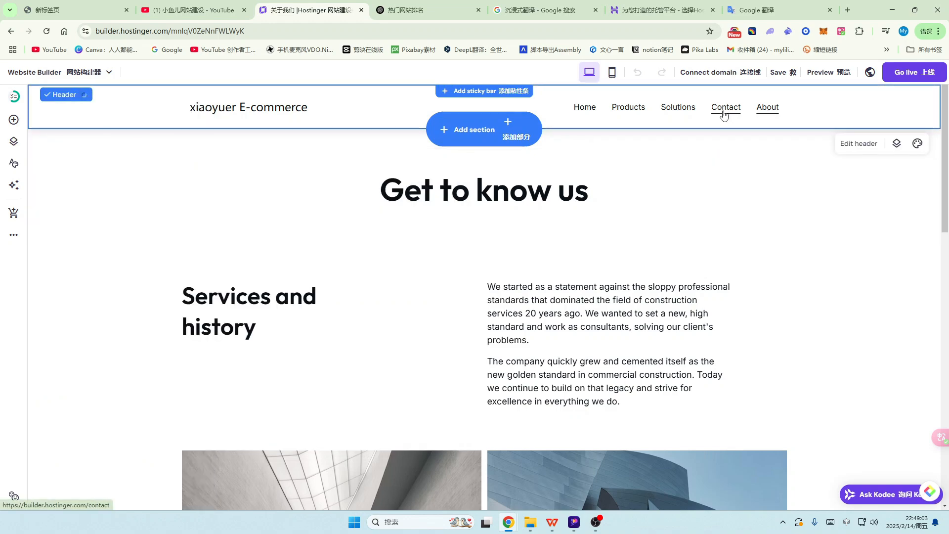
{"action": "left_click", "coordinate": [725, 111]}
{"action": "left_click", "coordinate": [769, 114]}
{"action": "scroll", "coordinate": [604, 224], "scroll_direction": "down", "scroll_amount": 10}
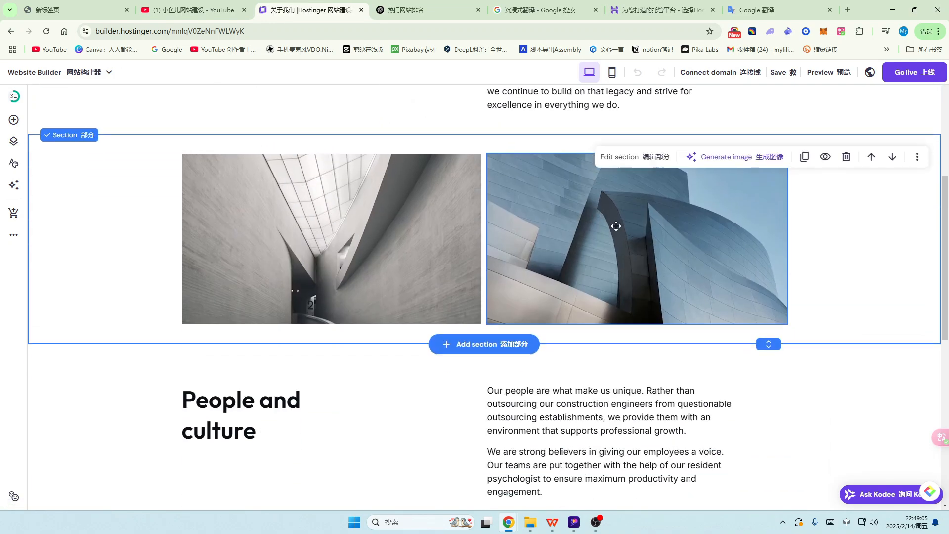
{"action": "scroll", "coordinate": [663, 226], "scroll_direction": "down", "scroll_amount": 4}
{"action": "scroll", "coordinate": [663, 228], "scroll_direction": "up", "scroll_amount": 15}
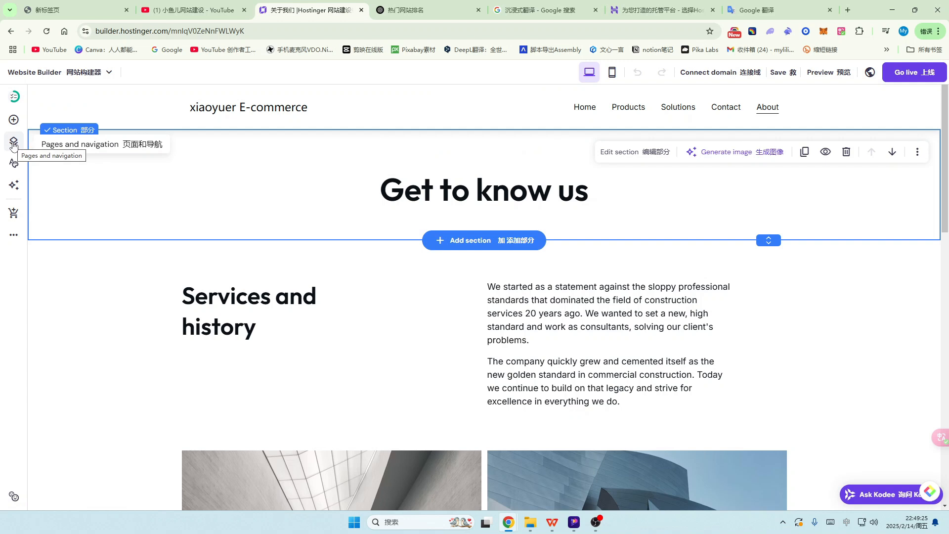
{"action": "left_click", "coordinate": [14, 142]}
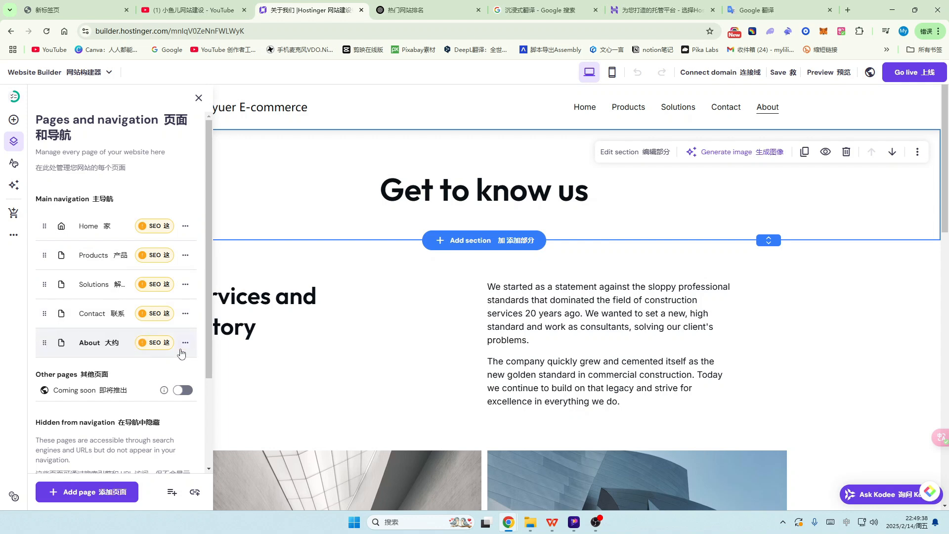
Step: Drag About, then Contact, up under Home to order the menu Home, Contact, About, Products, Solutions
{"action": "left_click_drag", "start_coordinate": [44, 342], "coordinate": [45, 258]}
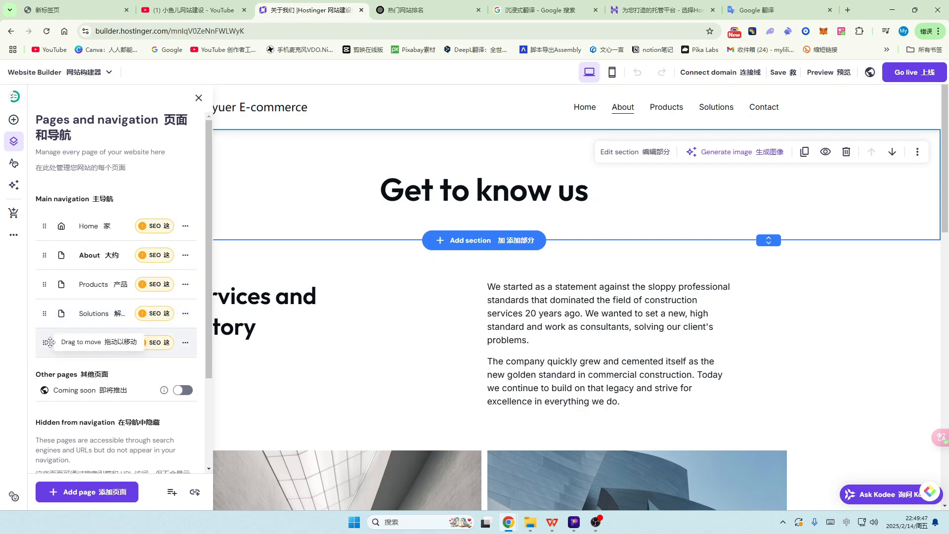
{"action": "left_click_drag", "start_coordinate": [44, 342], "coordinate": [45, 254]}
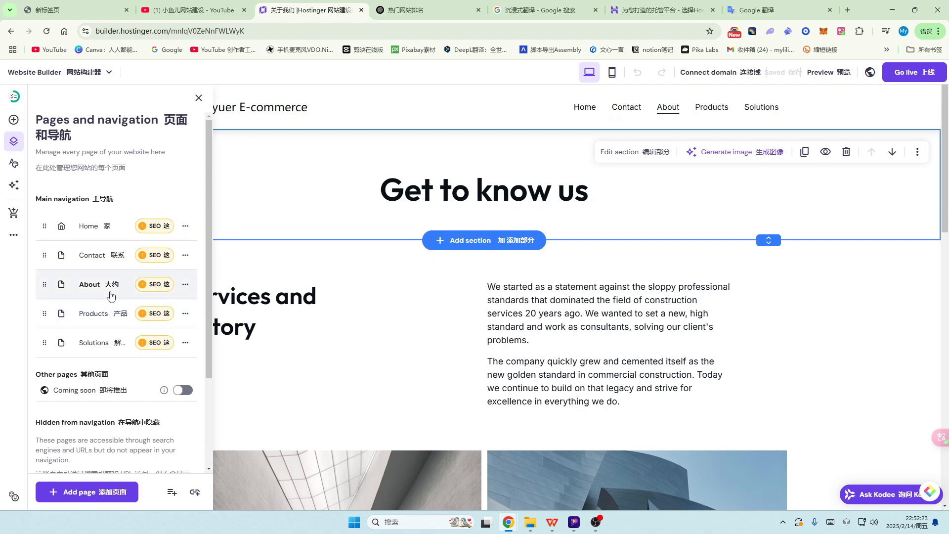
Step: Hide the About page from navigation, leaving Home, Contact, Products and Solutions in the menu
{"action": "left_click", "coordinate": [185, 286]}
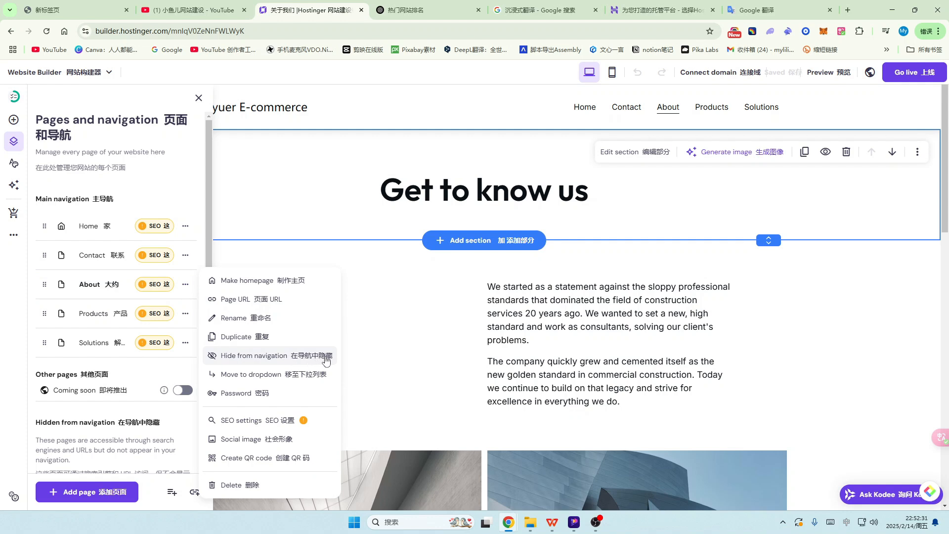
{"action": "left_click", "coordinate": [217, 357]}
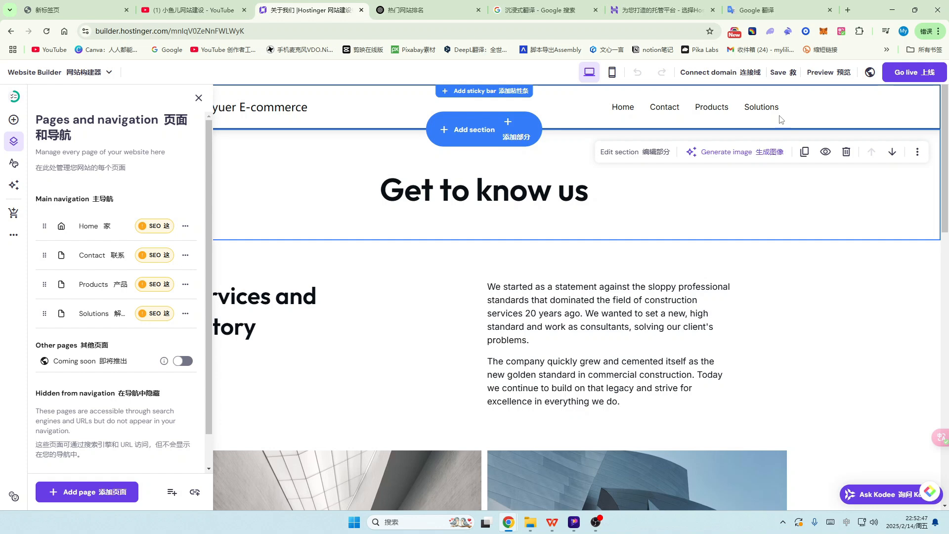
{"action": "scroll", "coordinate": [394, 271], "scroll_direction": "down", "scroll_amount": 2}
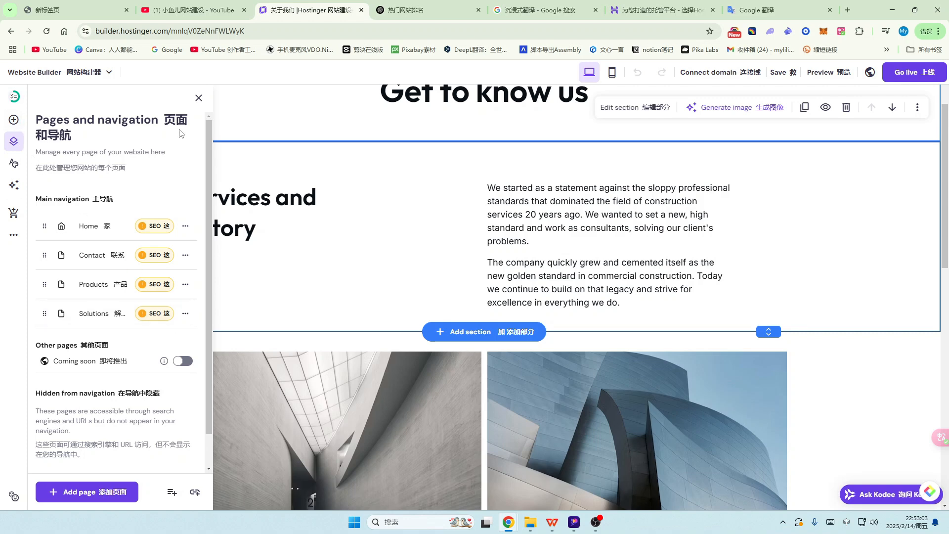
{"action": "scroll", "coordinate": [106, 188], "scroll_direction": "down", "scroll_amount": 1}
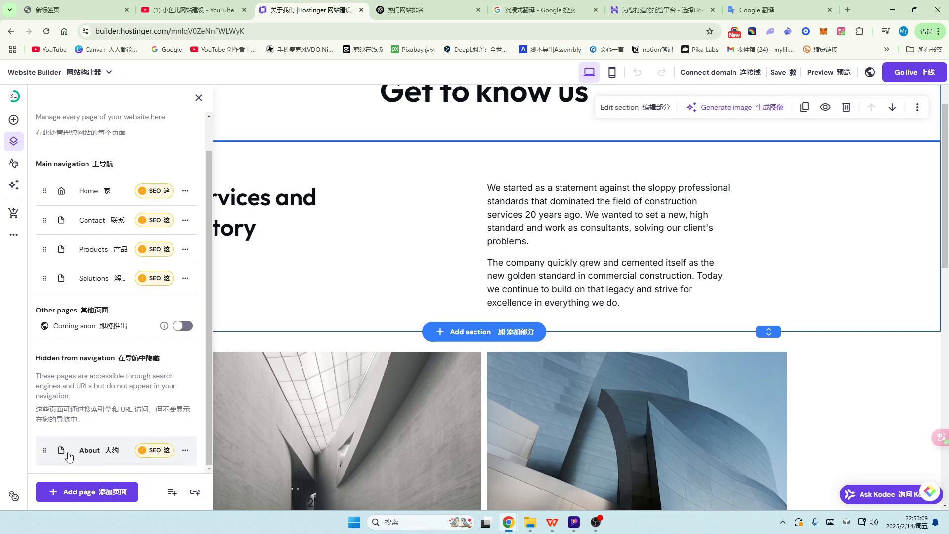
Step: Show the hidden About page in the main navigation again
{"action": "left_click", "coordinate": [186, 453]}
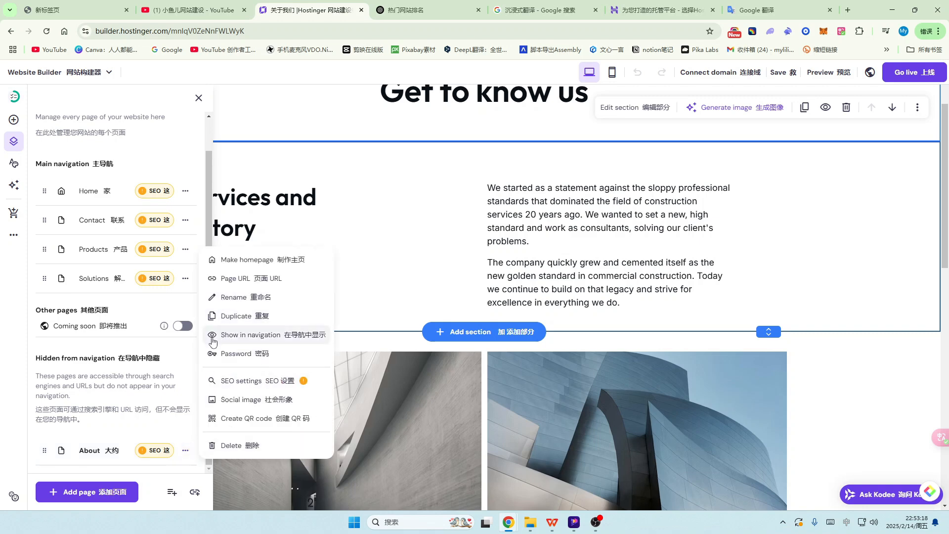
{"action": "left_click", "coordinate": [292, 337]}
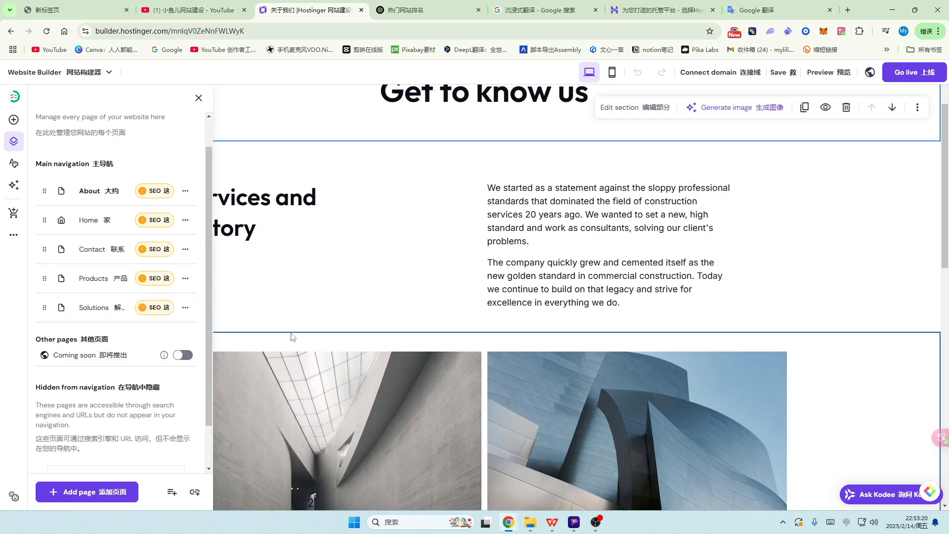
{"action": "scroll", "coordinate": [757, 275], "scroll_direction": "up", "scroll_amount": 2}
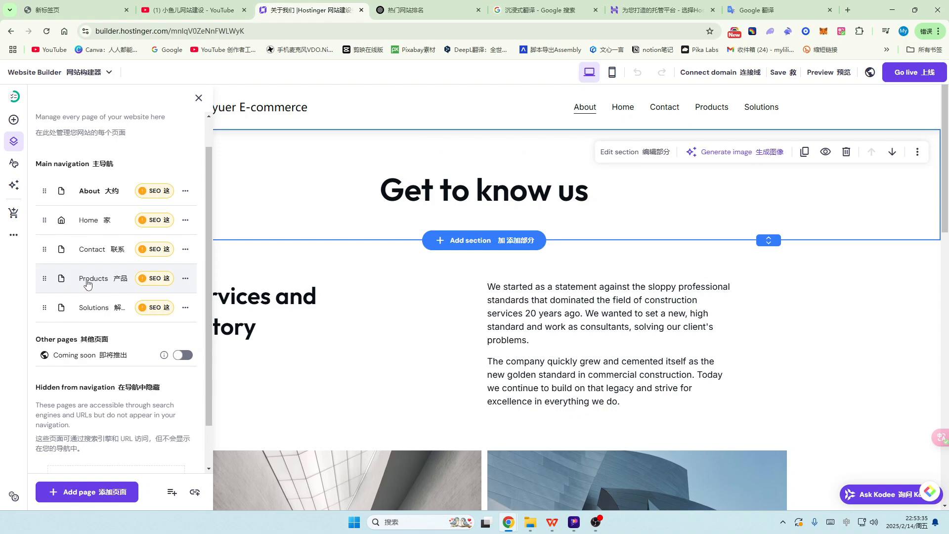
Step: Drag Contact down past Products to the last place in Main navigation
{"action": "scroll", "coordinate": [649, 314], "scroll_direction": "down", "scroll_amount": 12}
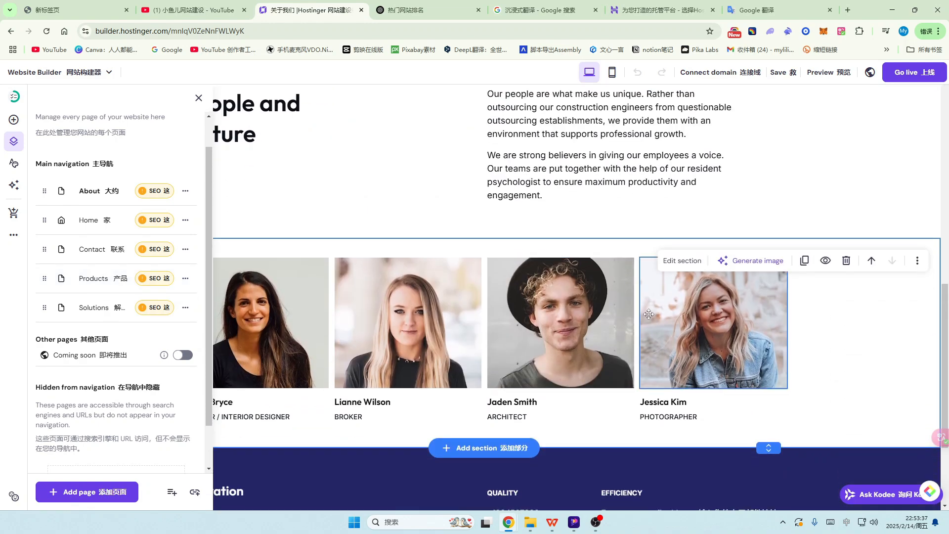
{"action": "scroll", "coordinate": [649, 314], "scroll_direction": "up", "scroll_amount": 10}
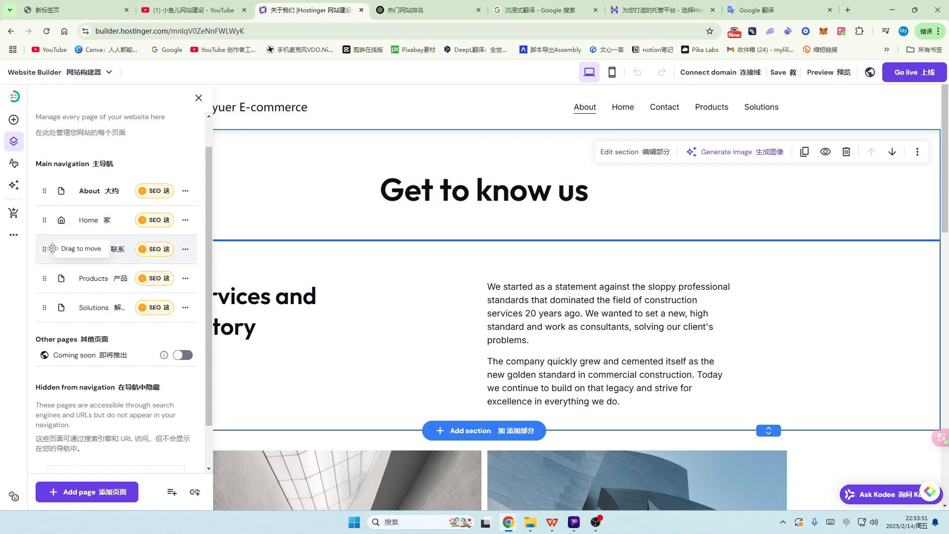
{"action": "left_click_drag", "start_coordinate": [46, 246], "coordinate": [47, 273]}
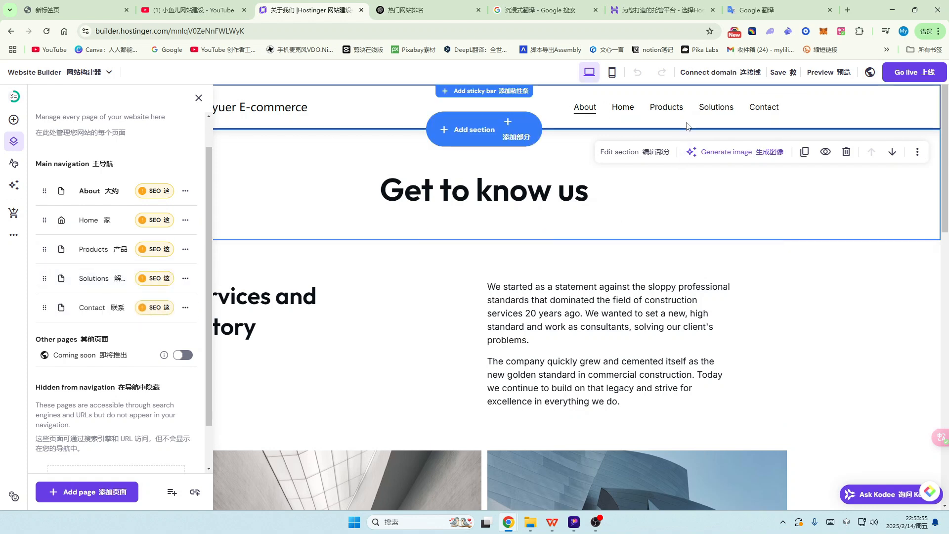
{"action": "left_click_drag", "start_coordinate": [65, 226], "coordinate": [47, 190]}
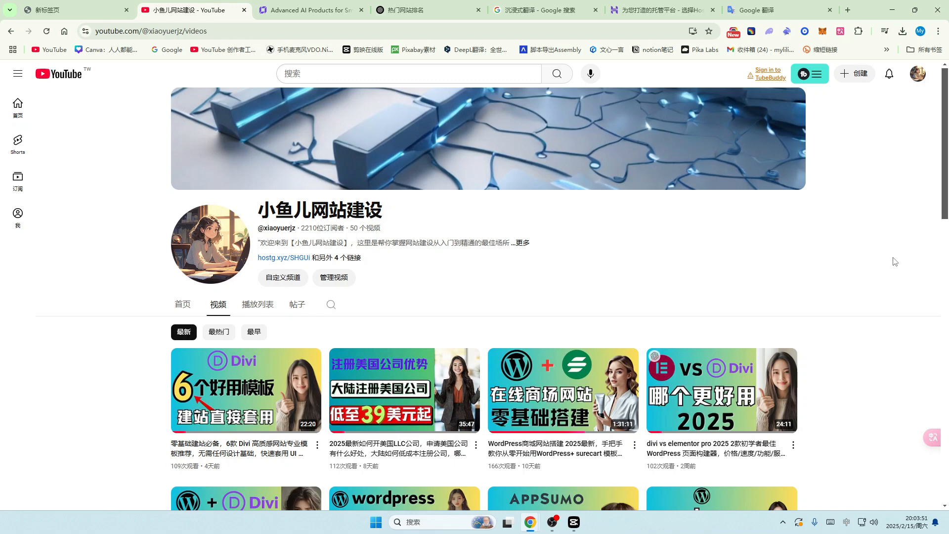
Step: Return to the builder tab and scroll the Home page down to the footer and back up
{"action": "key", "text": "ctrl+Tab"}
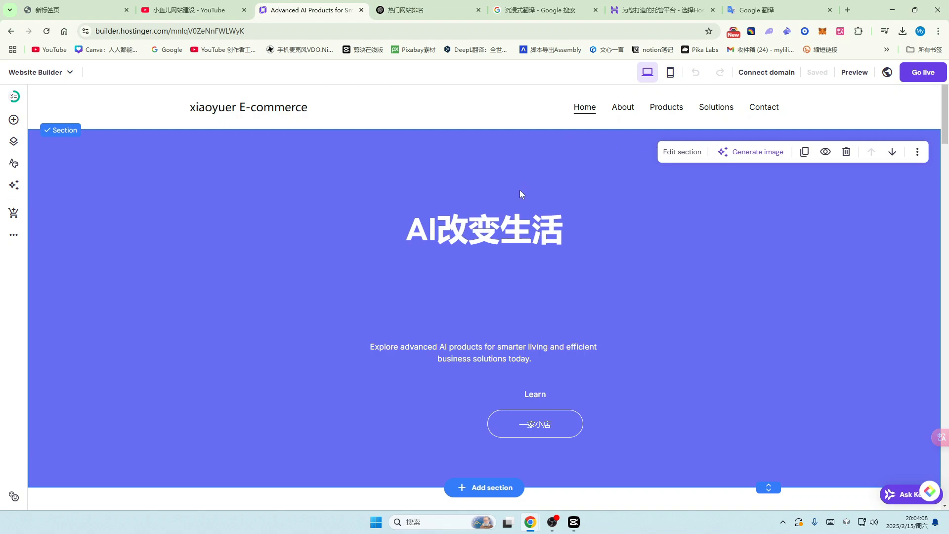
{"action": "scroll", "coordinate": [517, 213], "scroll_direction": "down", "scroll_amount": 20}
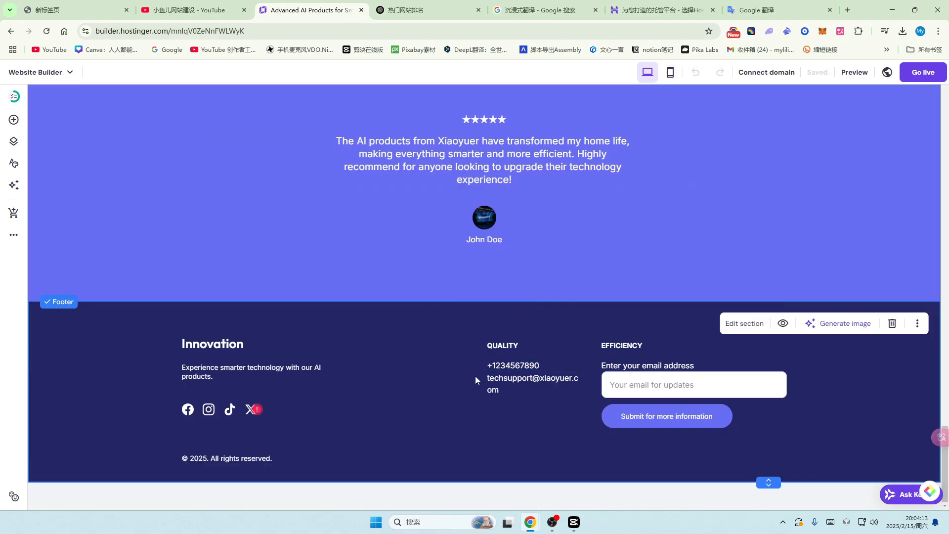
{"action": "scroll", "coordinate": [476, 377], "scroll_direction": "up", "scroll_amount": 15}
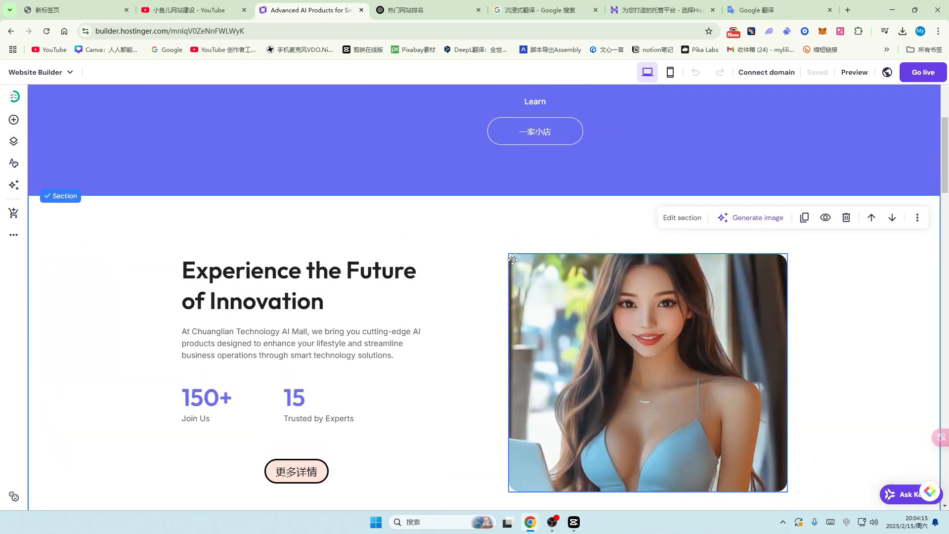
{"action": "scroll", "coordinate": [495, 252], "scroll_direction": "up", "scroll_amount": 5}
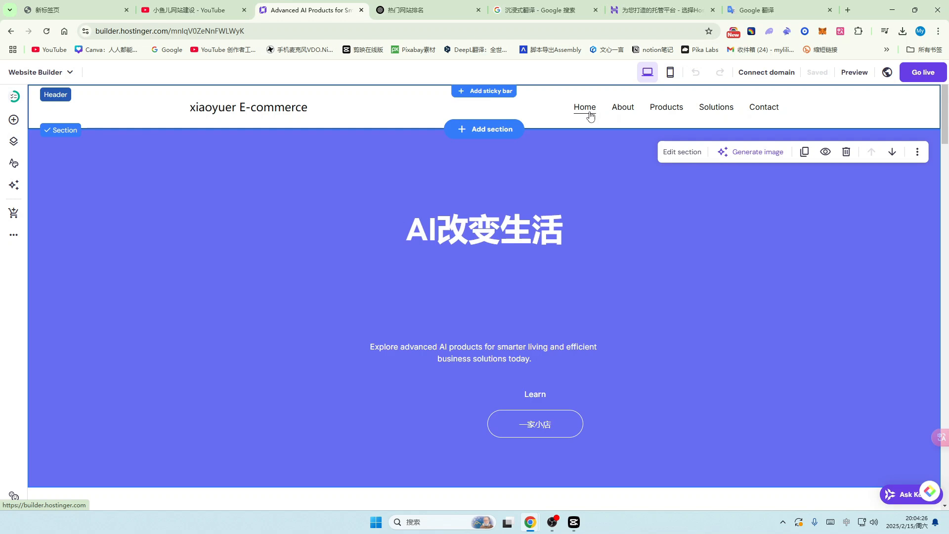
Step: Open the header's settings and try the layout with centred navigation links
{"action": "left_click", "coordinate": [385, 100]}
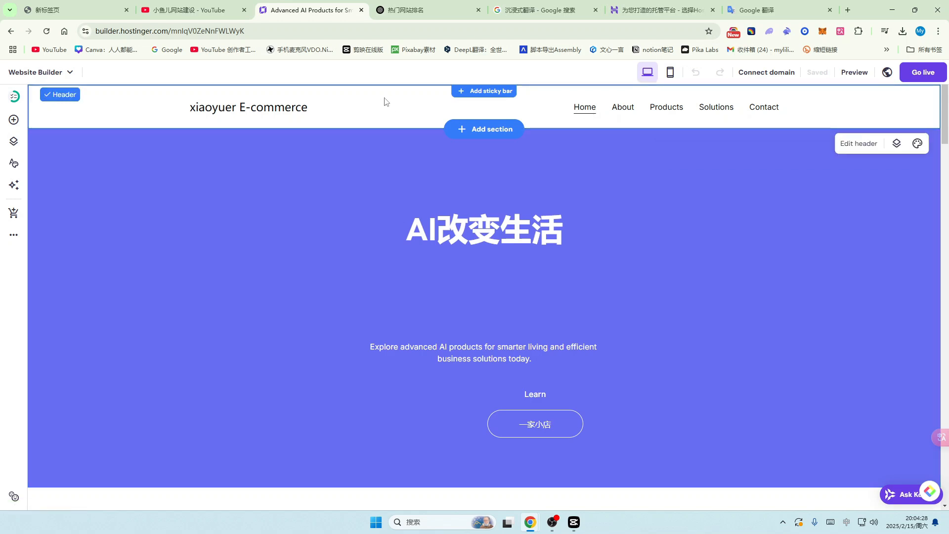
{"action": "left_click", "coordinate": [864, 147]}
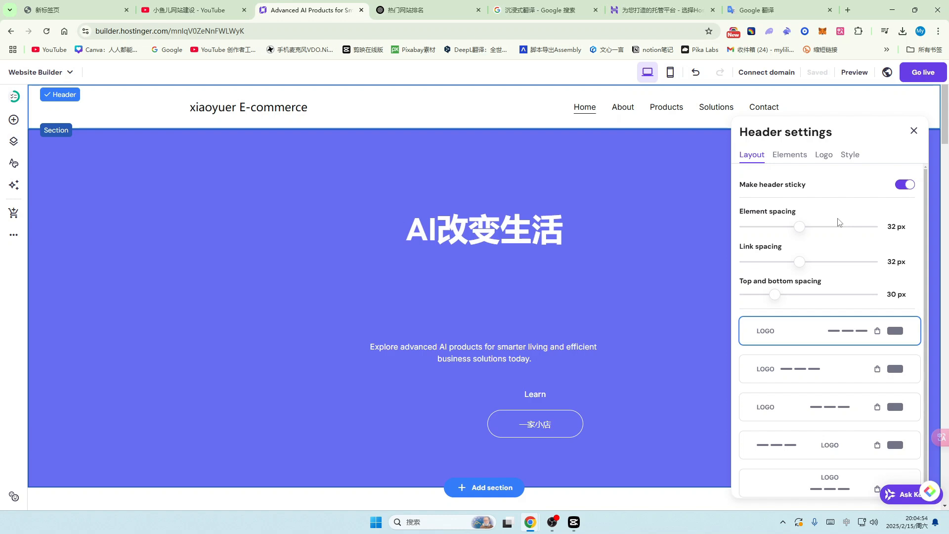
{"action": "scroll", "coordinate": [850, 277], "scroll_direction": "down", "scroll_amount": 1}
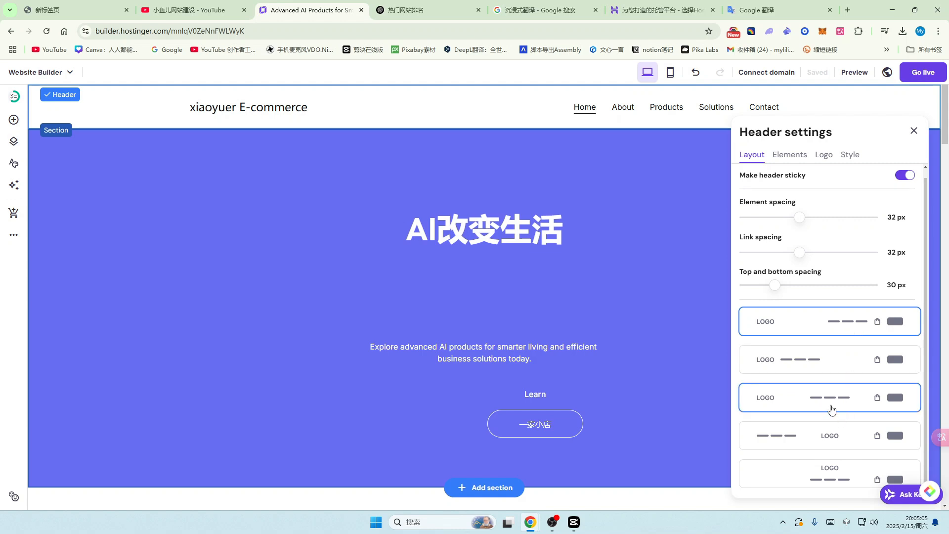
{"action": "left_click", "coordinate": [835, 405]}
{"action": "scroll", "coordinate": [834, 405], "scroll_direction": "down", "scroll_amount": 1}
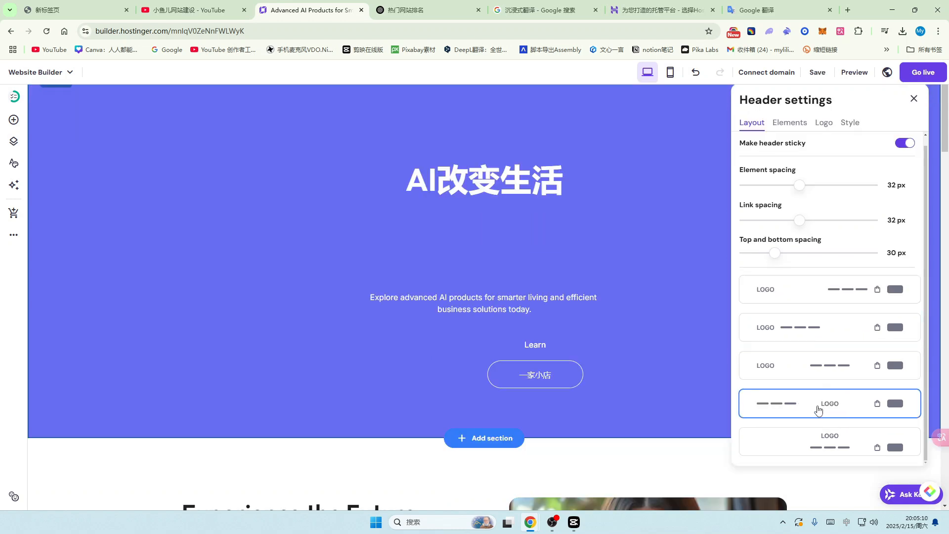
{"action": "scroll", "coordinate": [819, 410], "scroll_direction": "up", "scroll_amount": 3}
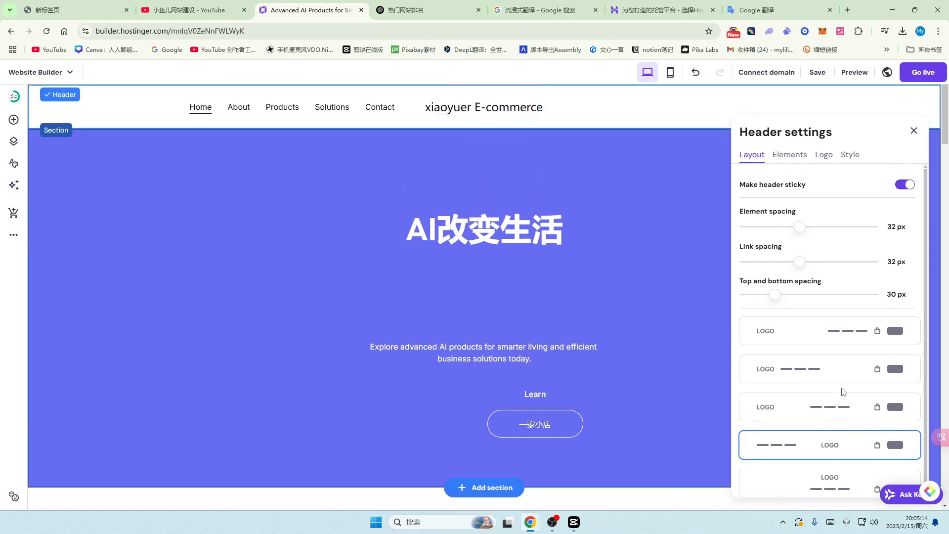
{"action": "scroll", "coordinate": [819, 469], "scroll_direction": "down", "scroll_amount": 1}
{"action": "scroll", "coordinate": [819, 470], "scroll_direction": "down", "scroll_amount": 2}
{"action": "scroll", "coordinate": [833, 443], "scroll_direction": "up", "scroll_amount": 2}
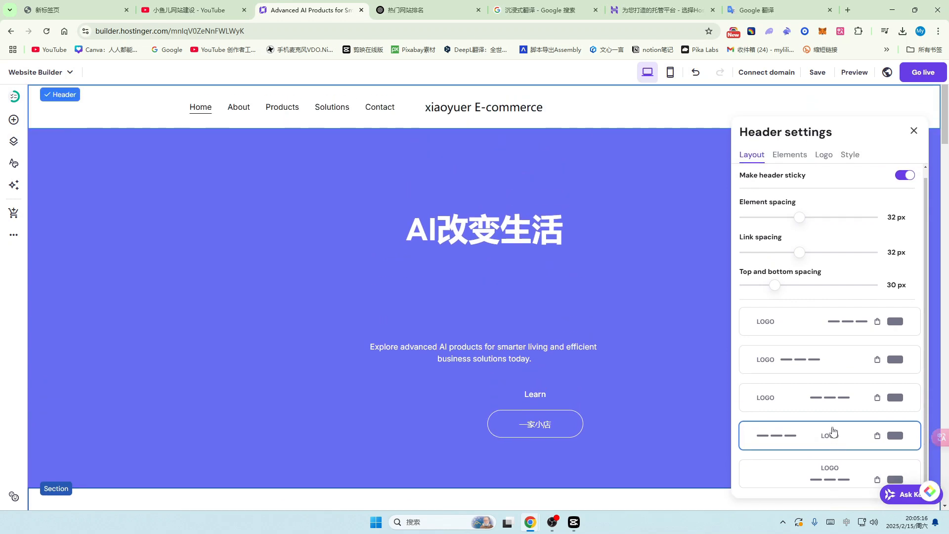
{"action": "left_click", "coordinate": [837, 403]}
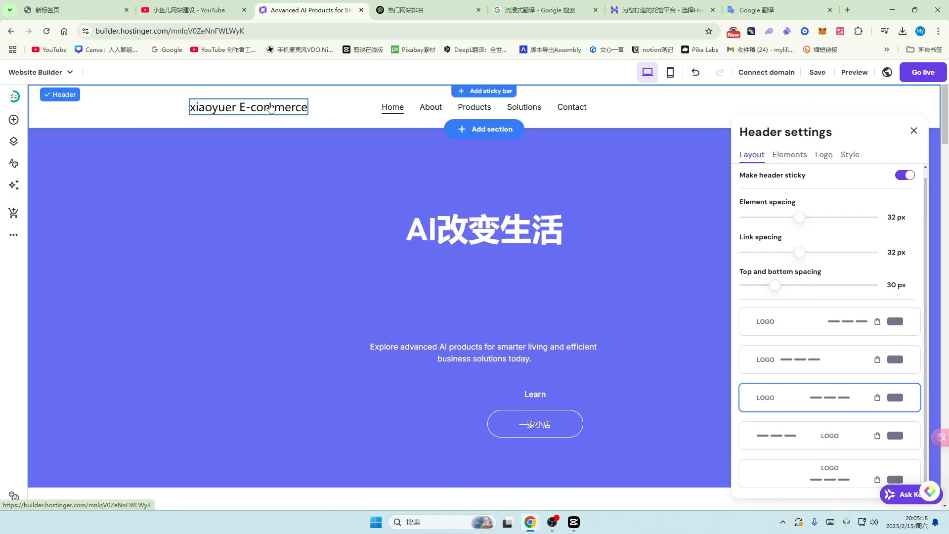
Step: Compare the other header layouts and settle on navigation links right beside the logo
{"action": "left_click", "coordinate": [811, 324]}
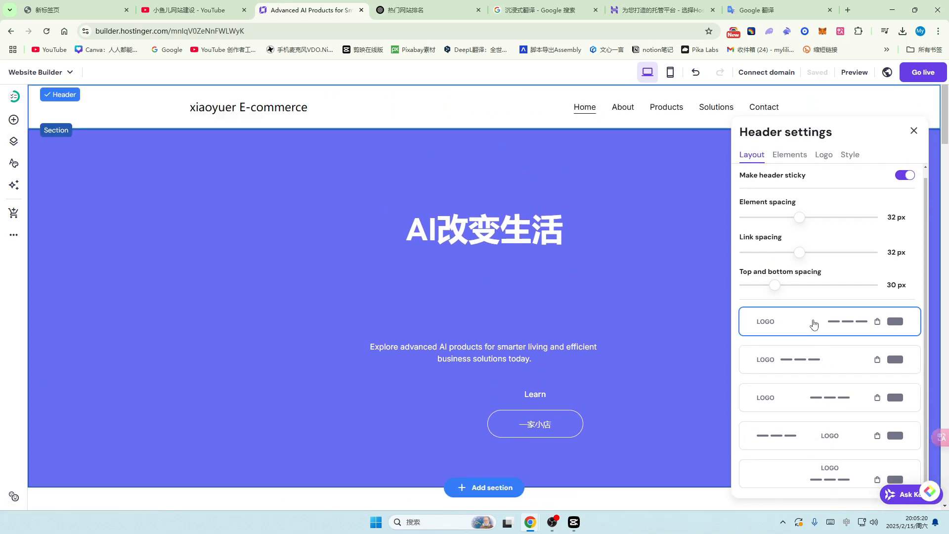
{"action": "left_click", "coordinate": [830, 474]}
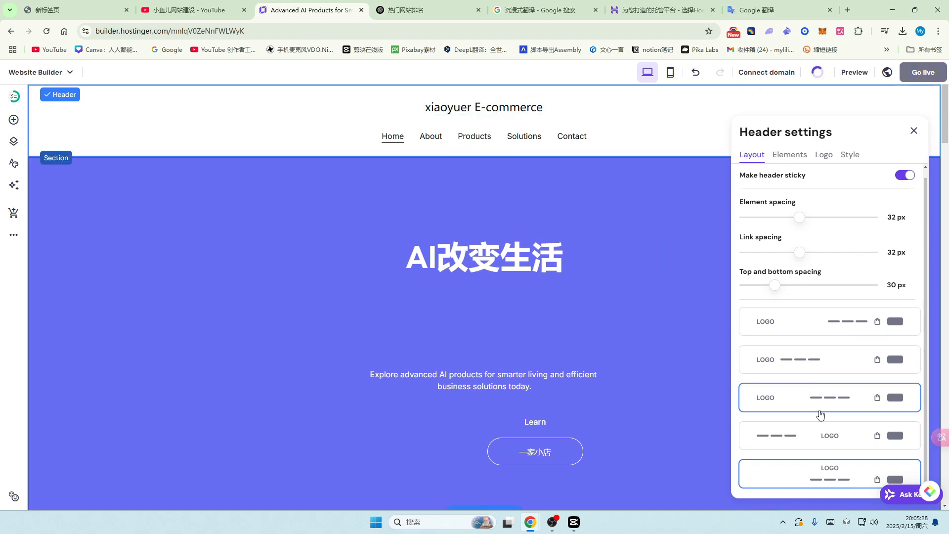
{"action": "left_click", "coordinate": [809, 334]}
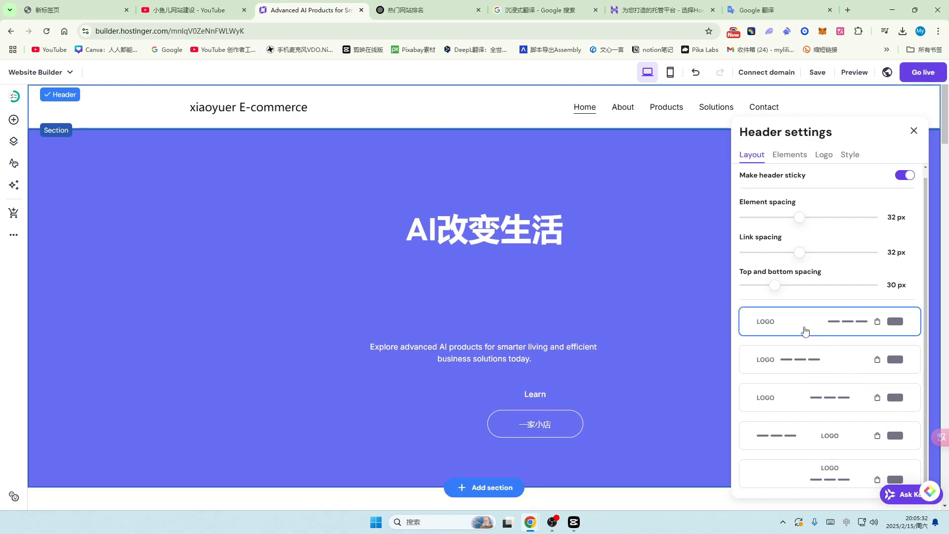
{"action": "left_click", "coordinate": [828, 365]}
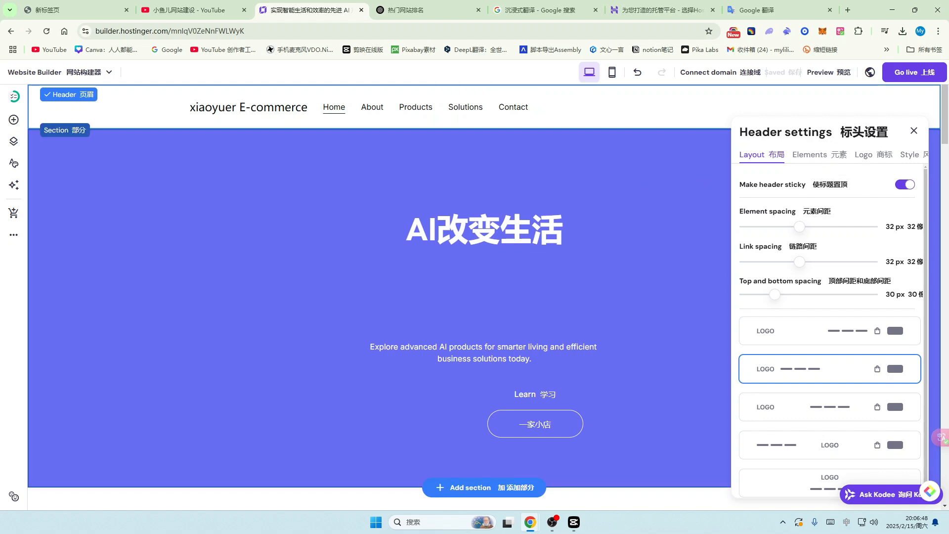
Step: Turn on Show social icons under header Elements and bring up their Facebook, Instagram, LinkedIn, Twitter links
{"action": "left_click", "coordinate": [816, 159]}
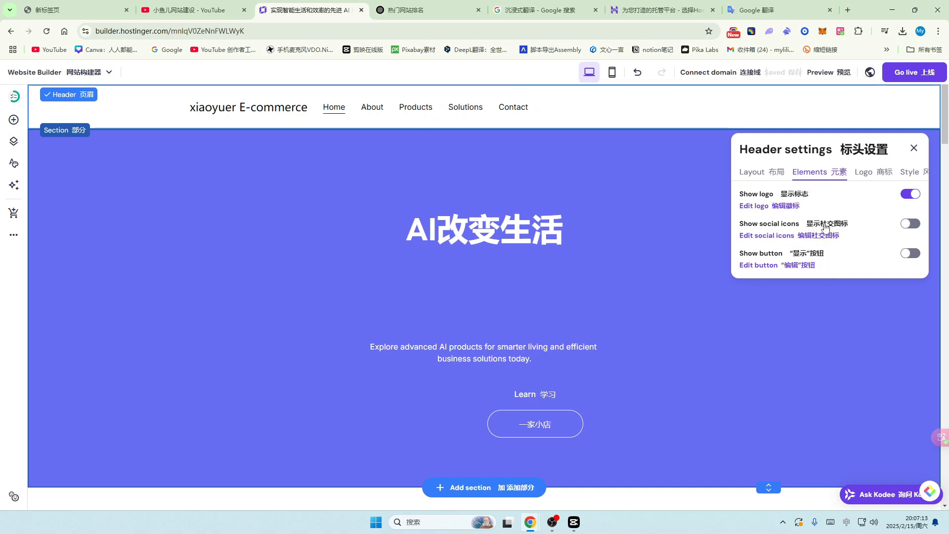
{"action": "left_click", "coordinate": [910, 224]}
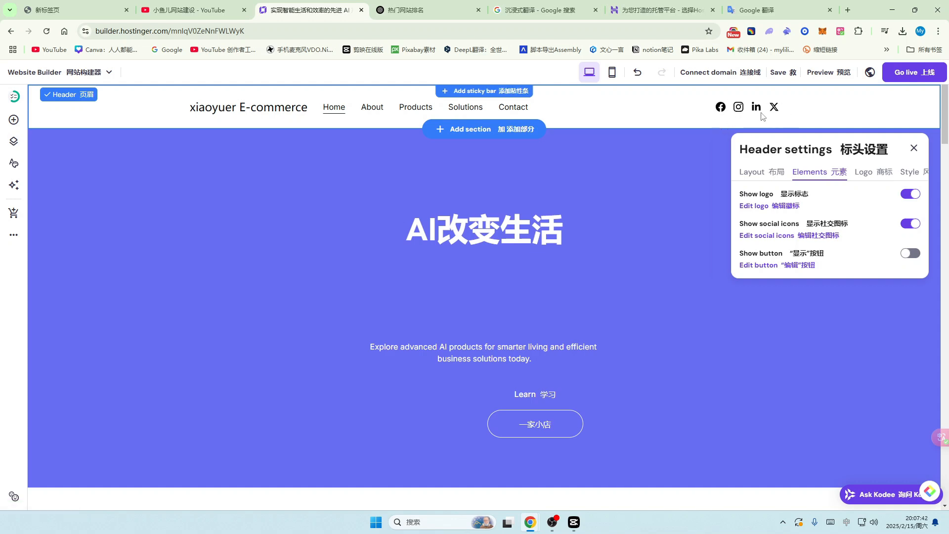
{"action": "left_click", "coordinate": [790, 236]}
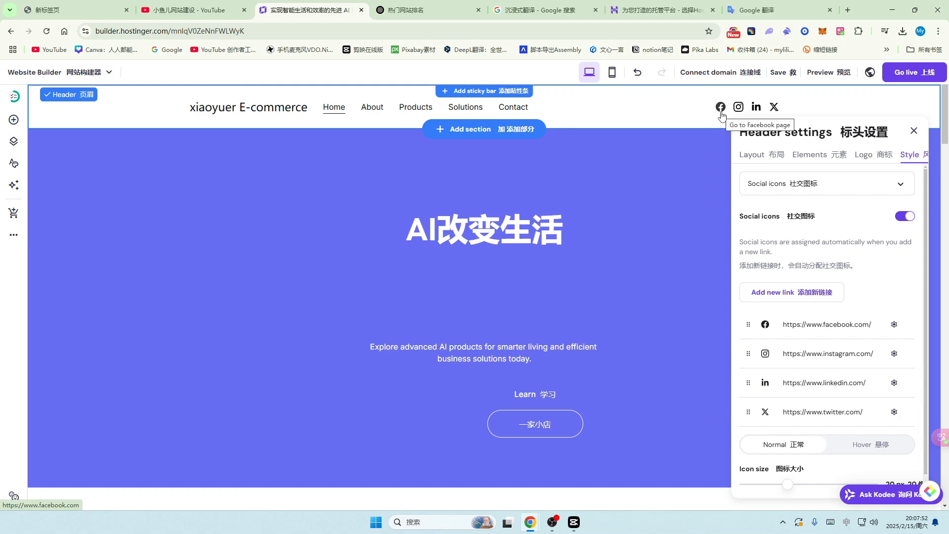
Step: Delete the Facebook social link and add the copied YouTube channel address as a new link
{"action": "left_click", "coordinate": [894, 325]}
{"action": "left_click", "coordinate": [907, 369]}
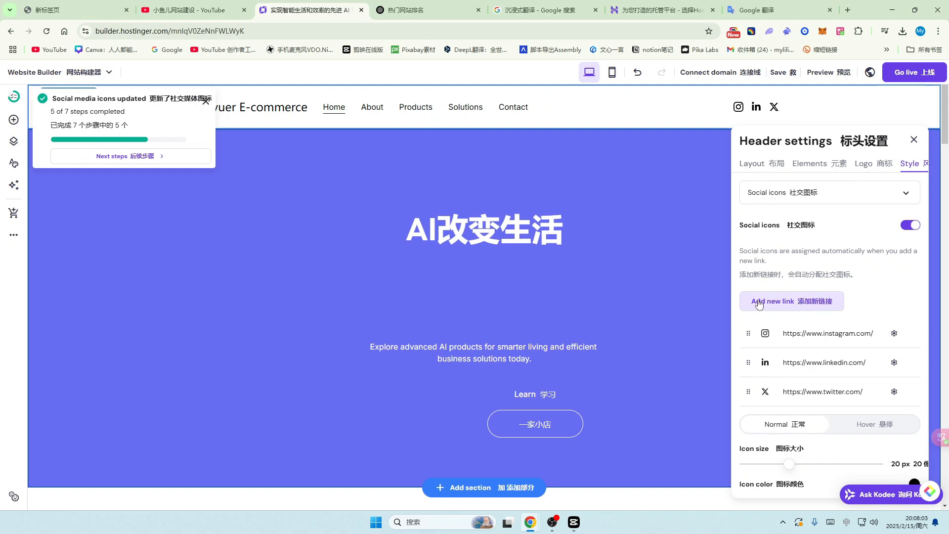
{"action": "left_click", "coordinate": [796, 307]}
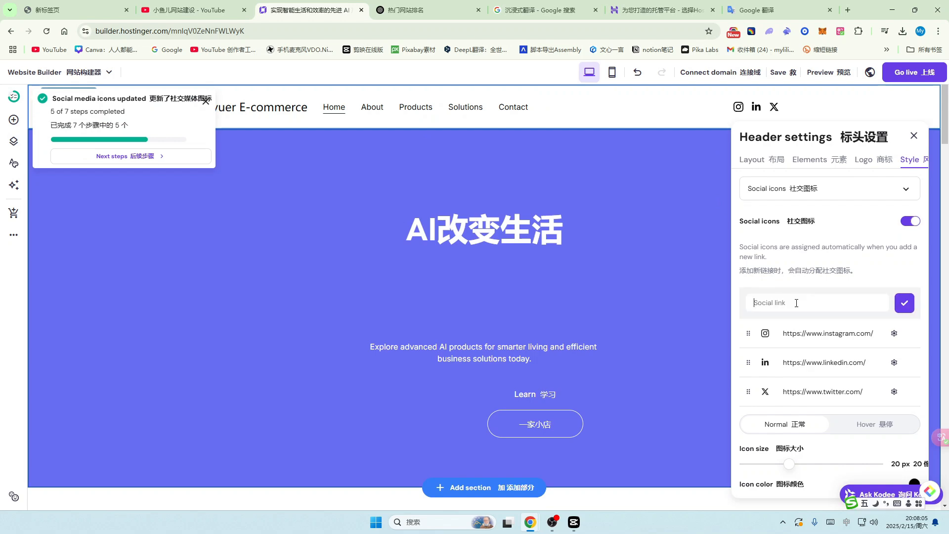
{"action": "key", "text": "ctrl+shift+Tab"}
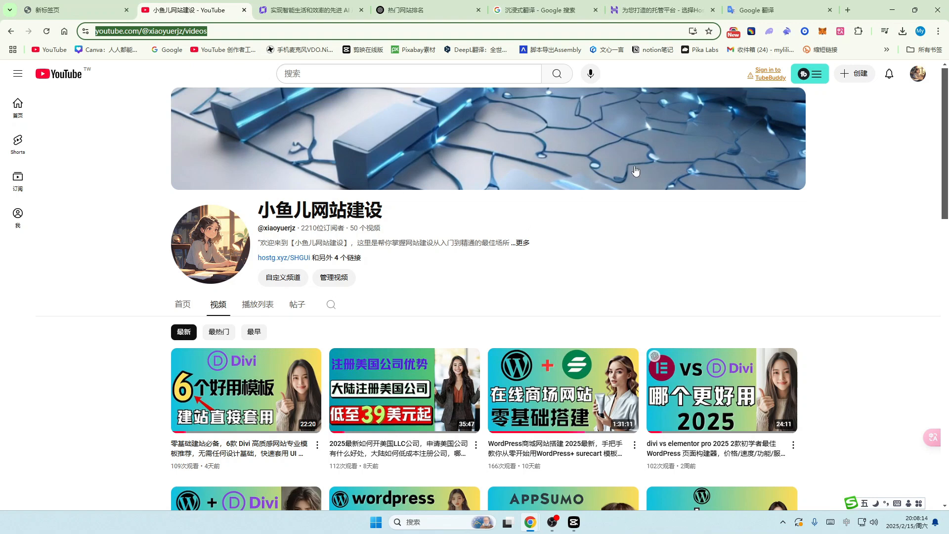
{"action": "key", "text": "ctrl+Tab"}
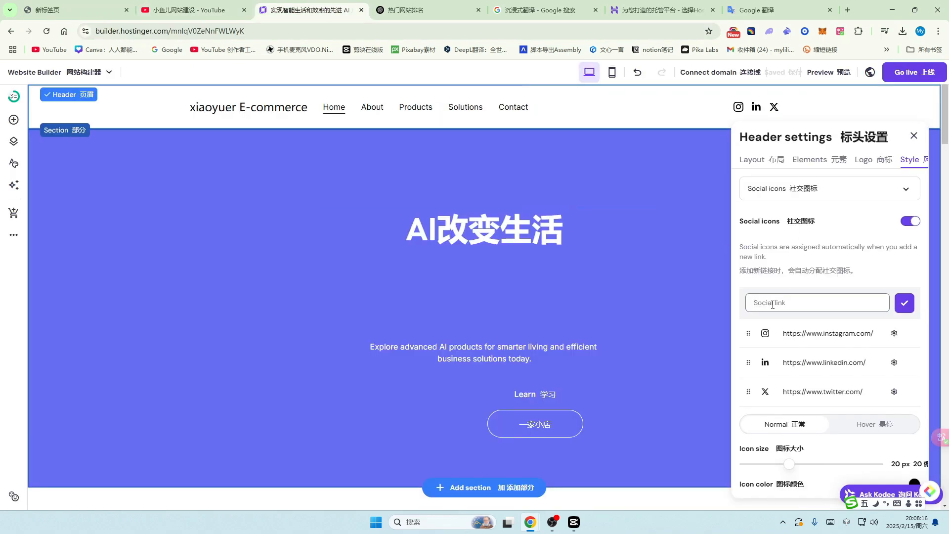
{"action": "type", "text": "https://www.youtube.com/@xiaoyuerjz/videos"}
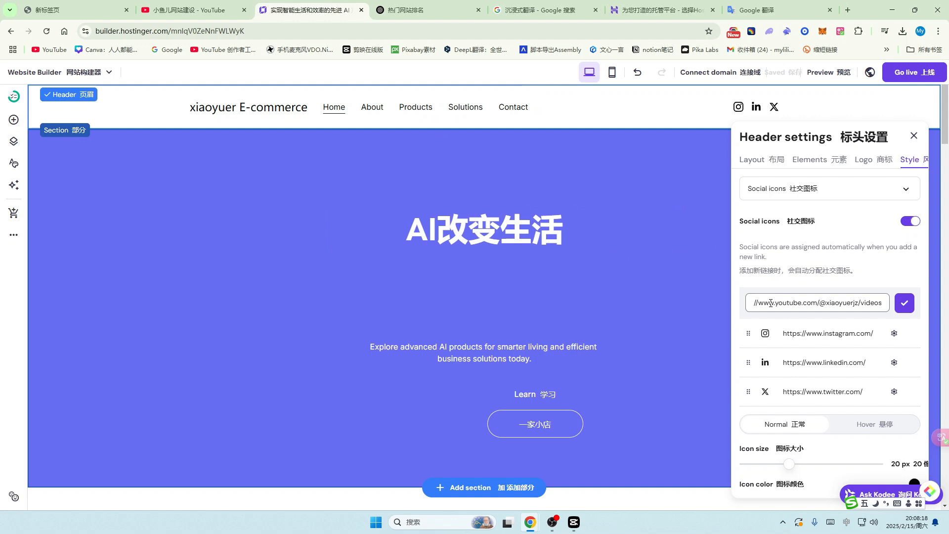
{"action": "left_click", "coordinate": [903, 303]}
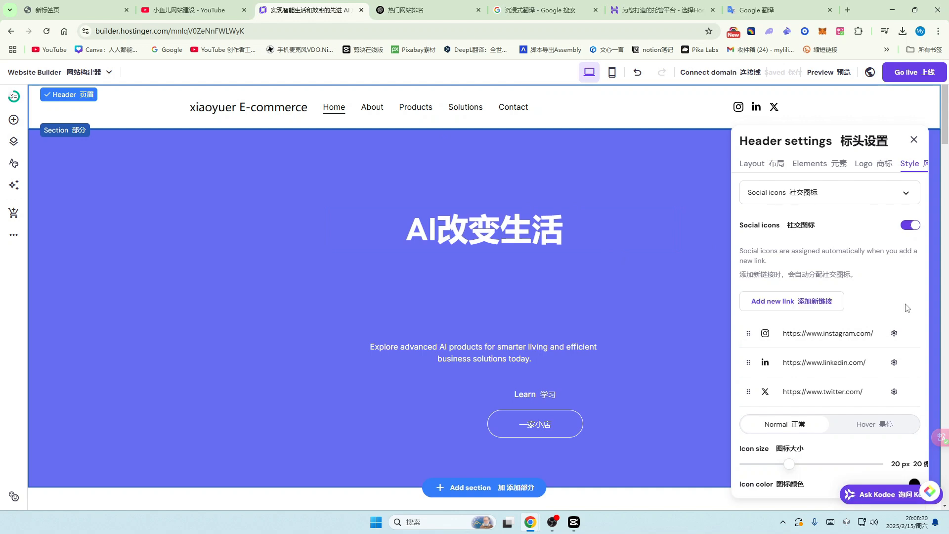
Step: Enlarge the header social icons to 24 px with the Icon size slider
{"action": "scroll", "coordinate": [870, 302], "scroll_direction": "down", "scroll_amount": 2}
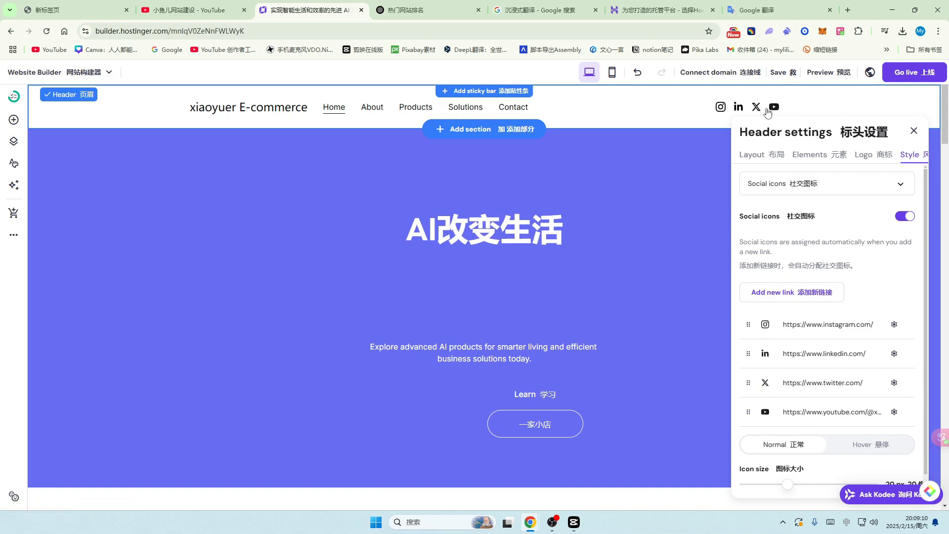
{"action": "scroll", "coordinate": [801, 303], "scroll_direction": "down", "scroll_amount": 2}
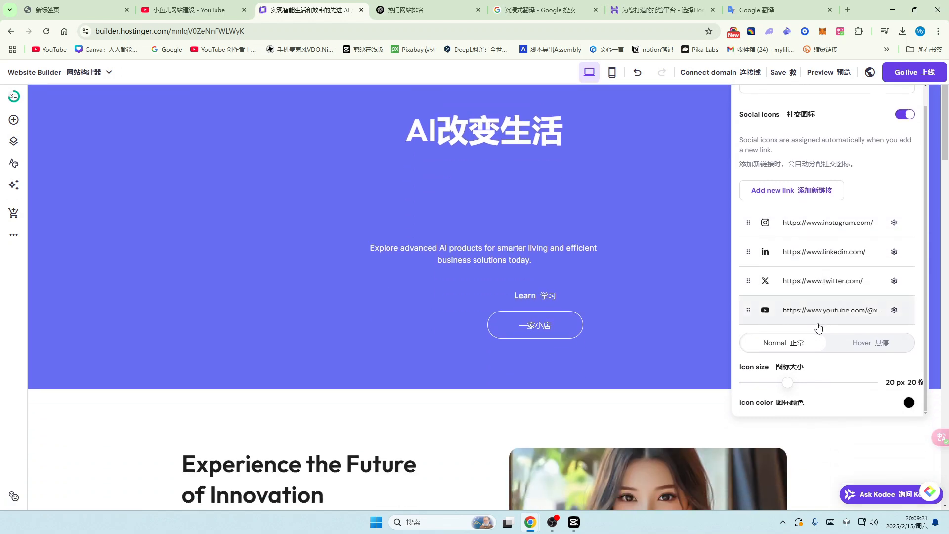
{"action": "scroll", "coordinate": [810, 390], "scroll_direction": "up", "scroll_amount": 1}
{"action": "scroll", "coordinate": [597, 218], "scroll_direction": "up", "scroll_amount": 2}
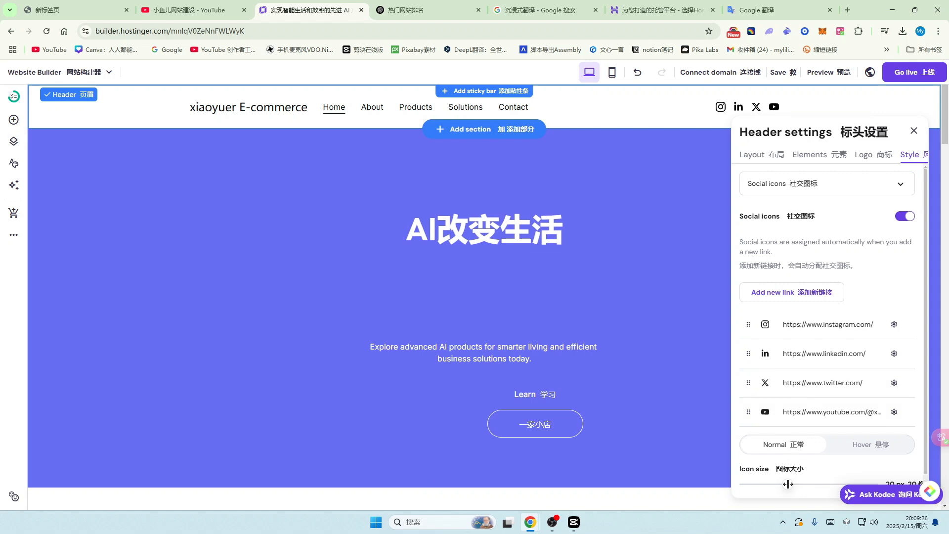
{"action": "mouse_move", "coordinate": [789, 485]}
{"action": "left_mouse_down"}
{"action": "mouse_move", "coordinate": [855, 486]}
{"action": "mouse_move", "coordinate": [756, 491]}
{"action": "mouse_move", "coordinate": [826, 491]}
{"action": "mouse_move", "coordinate": [791, 492]}
{"action": "mouse_move", "coordinate": [803, 493]}
{"action": "left_mouse_up"}
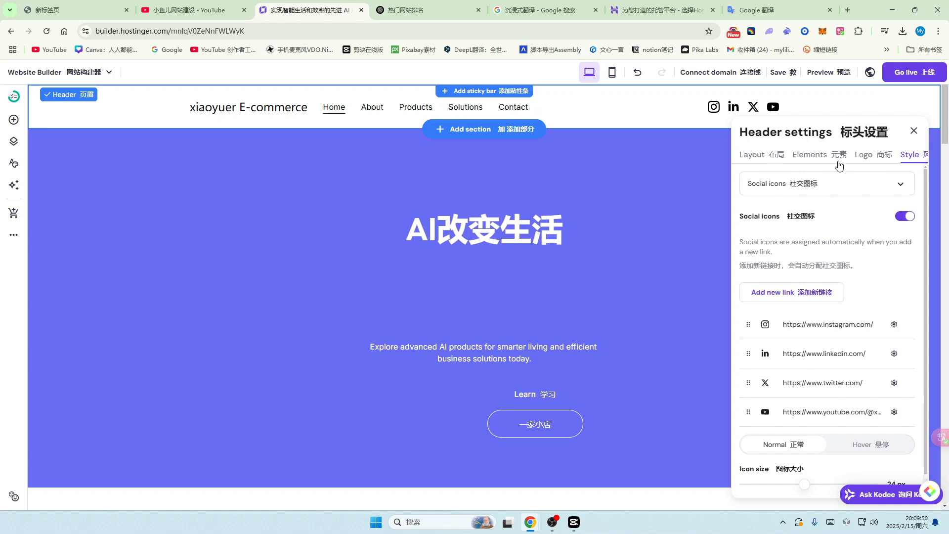
{"action": "left_click", "coordinate": [867, 160]}
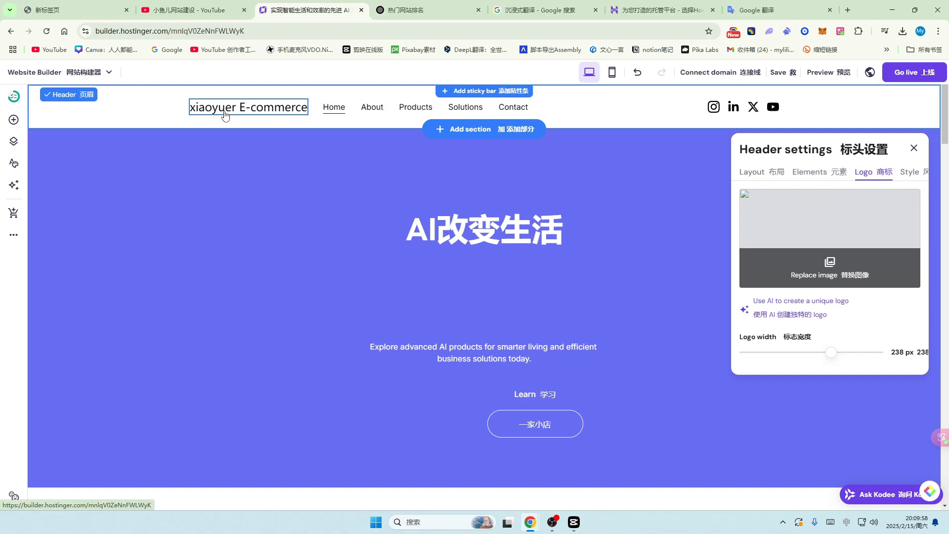
Step: Upload the xiaoyuer 小鱼儿 image as the header logo and widen it to 253 px
{"action": "left_click", "coordinate": [831, 267]}
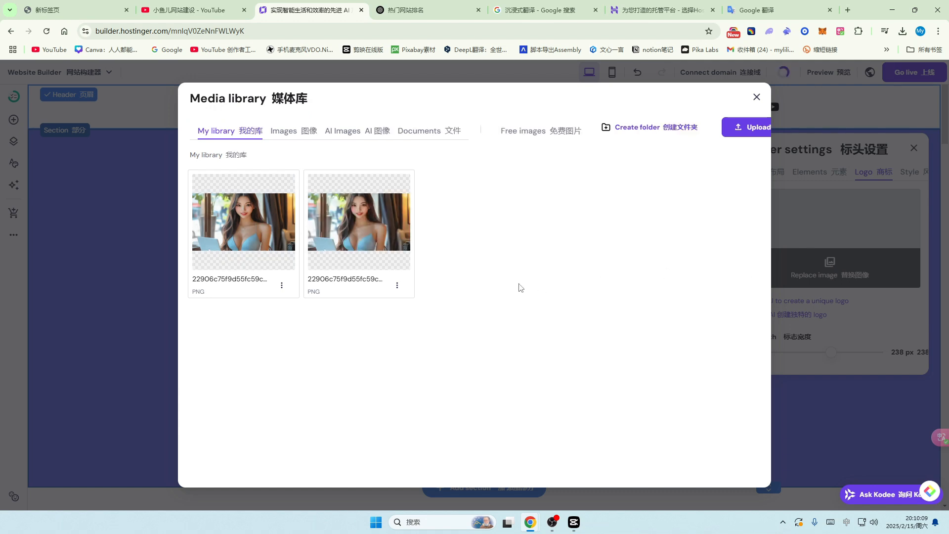
{"action": "left_click", "coordinate": [737, 127]}
{"action": "double_click", "coordinate": [665, 144]}
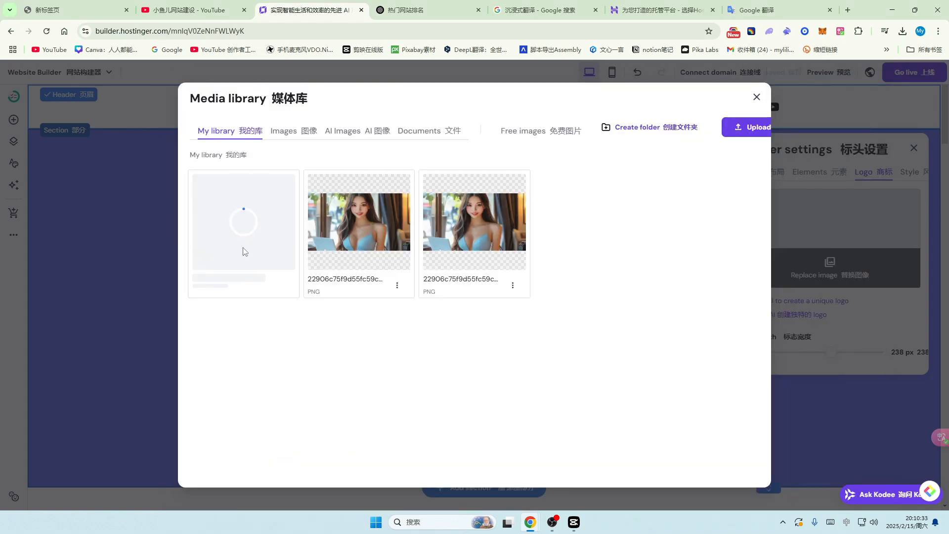
{"action": "mouse_move", "coordinate": [246, 239]}
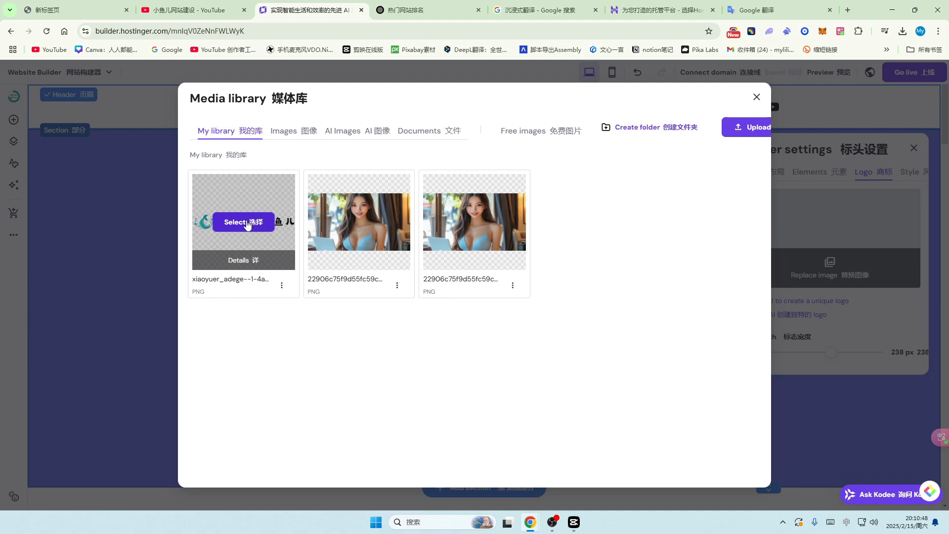
{"action": "left_click", "coordinate": [247, 225]}
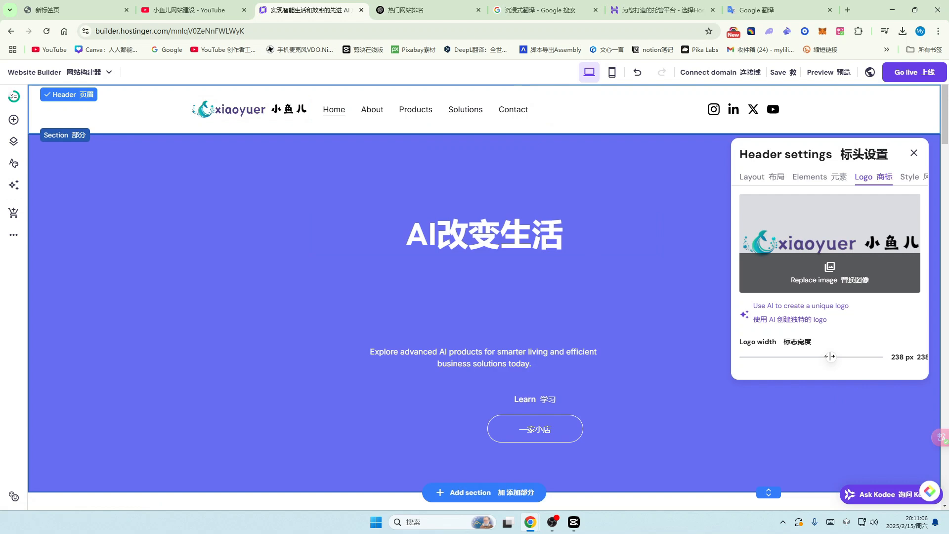
{"action": "mouse_move", "coordinate": [835, 360]}
{"action": "left_mouse_down"}
{"action": "mouse_move", "coordinate": [783, 360]}
{"action": "mouse_move", "coordinate": [913, 358]}
{"action": "mouse_move", "coordinate": [837, 365]}
{"action": "left_mouse_up"}
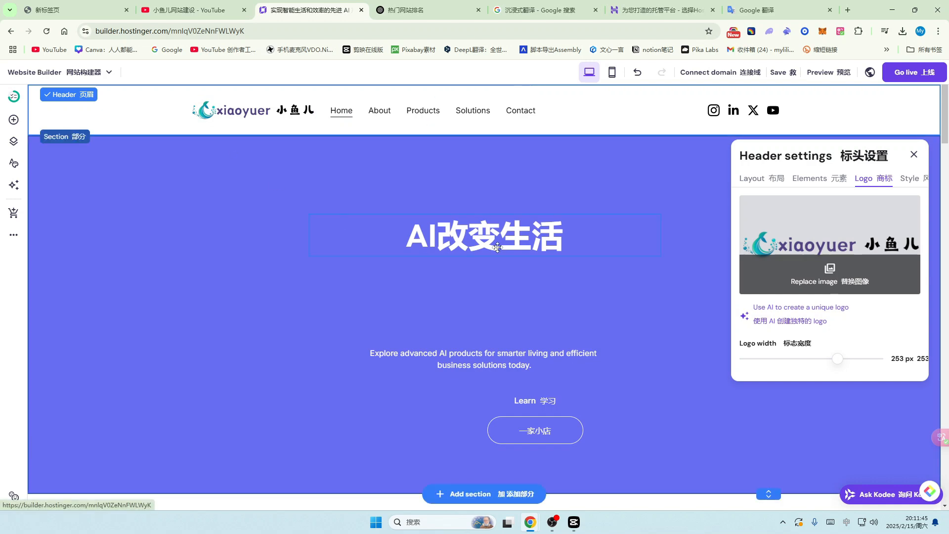
{"action": "left_click", "coordinate": [915, 181]}
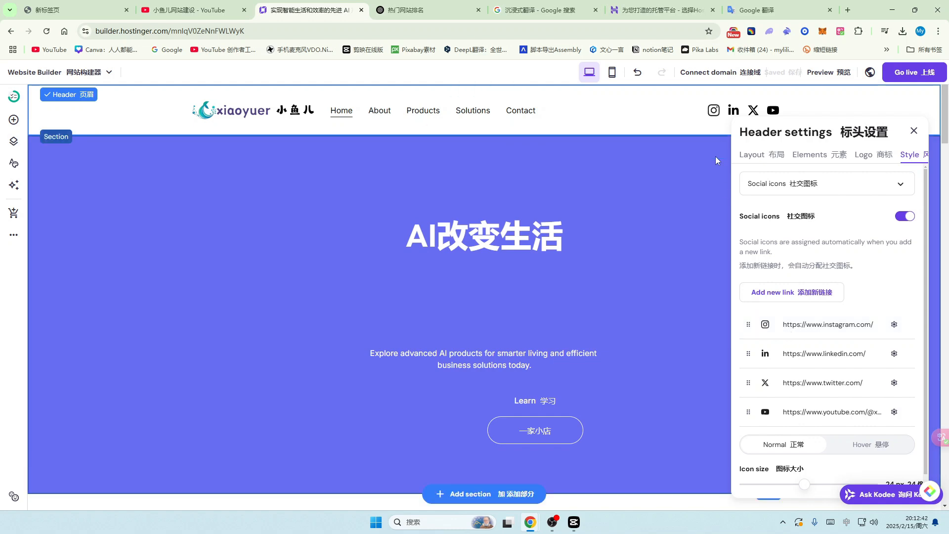
Step: Review the Instagram and LinkedIn links, then delete the Twitter link from the social icons
{"action": "left_click", "coordinate": [791, 327]}
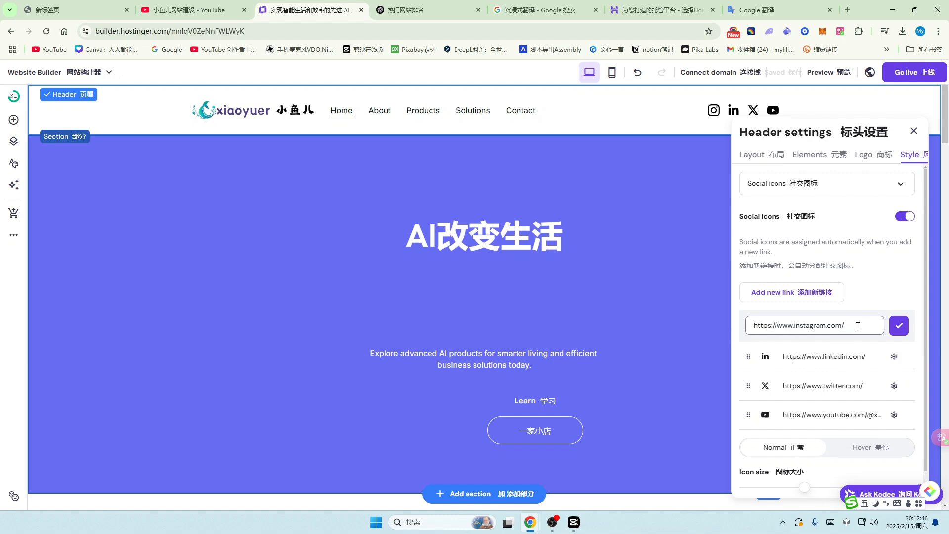
{"action": "left_click", "coordinate": [869, 358]}
{"action": "left_click_drag", "start_coordinate": [852, 355], "coordinate": [753, 354]}
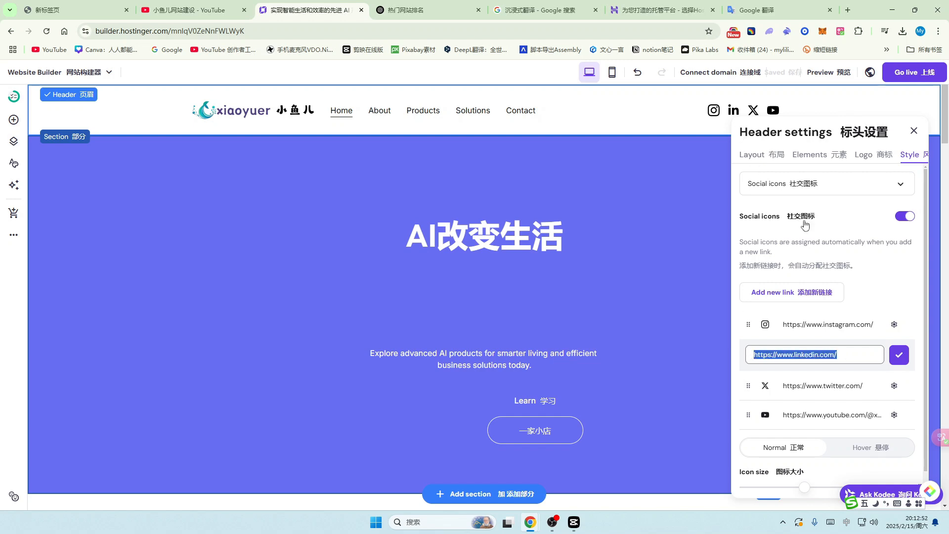
{"action": "left_click", "coordinate": [872, 385]}
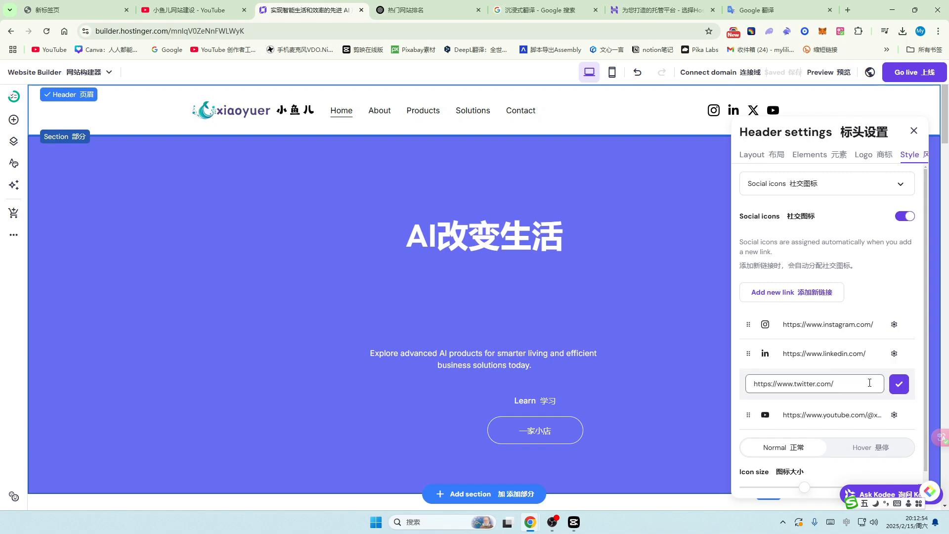
{"action": "left_click", "coordinate": [861, 419]}
{"action": "left_click", "coordinate": [895, 383]}
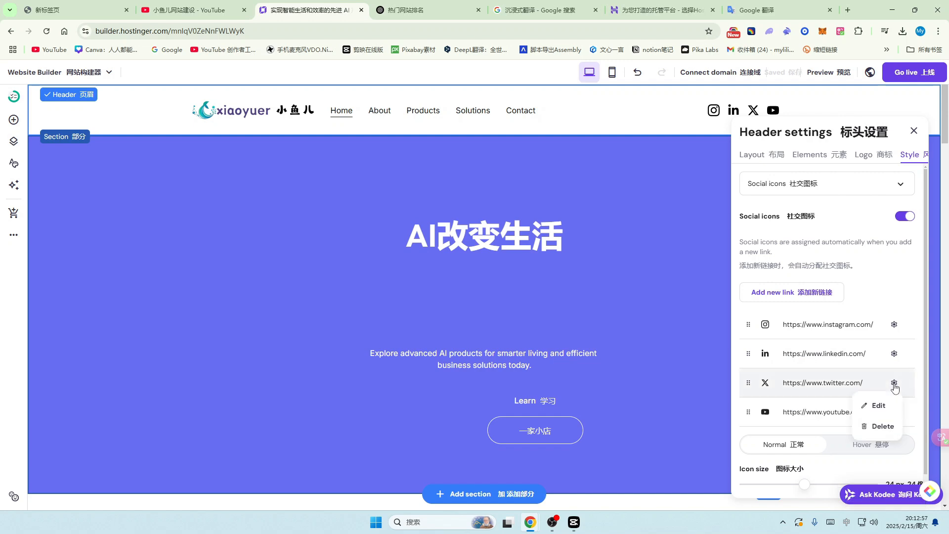
{"action": "left_click", "coordinate": [890, 425]}
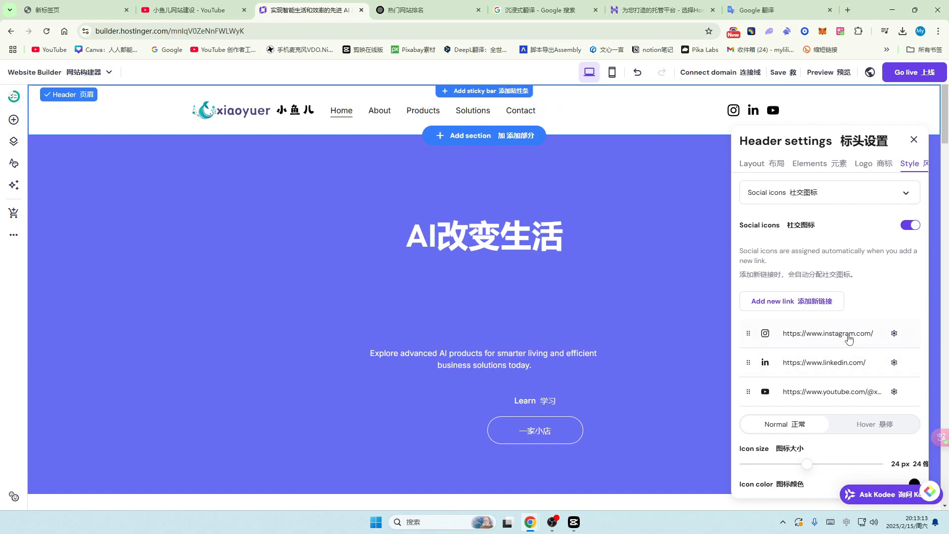
Step: Paste the YouTube channel address as a new link, then remove the duplicate YouTube and blank links
{"action": "left_click", "coordinate": [795, 306]}
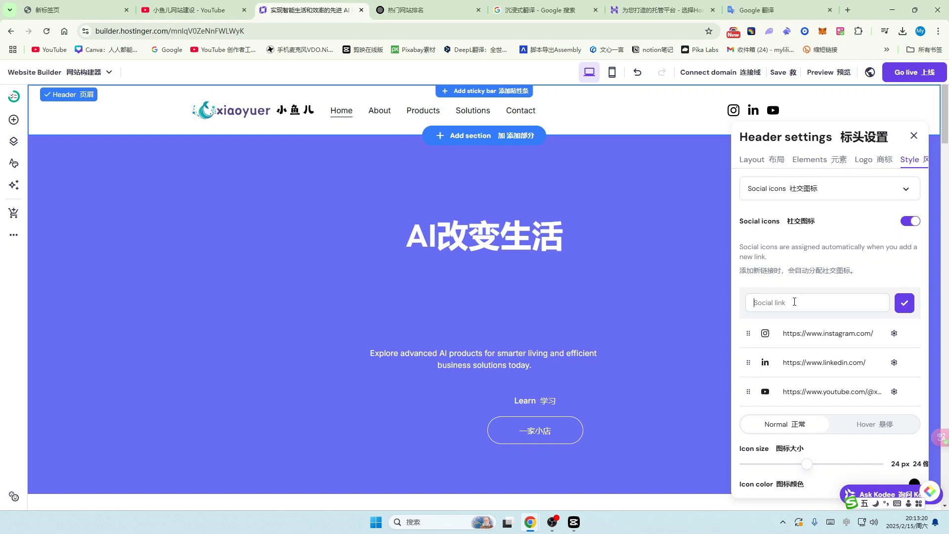
{"action": "left_click", "coordinate": [193, 10]}
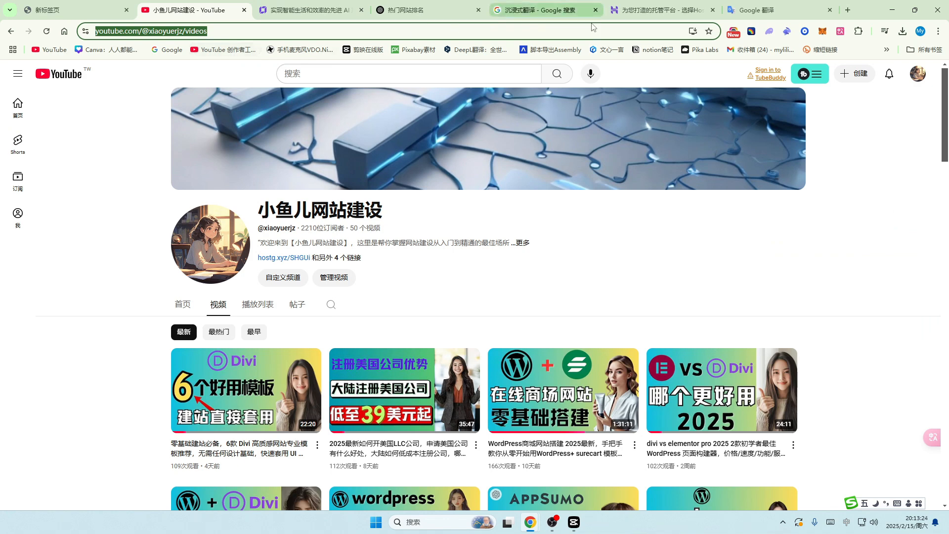
{"action": "left_click", "coordinate": [346, 10]}
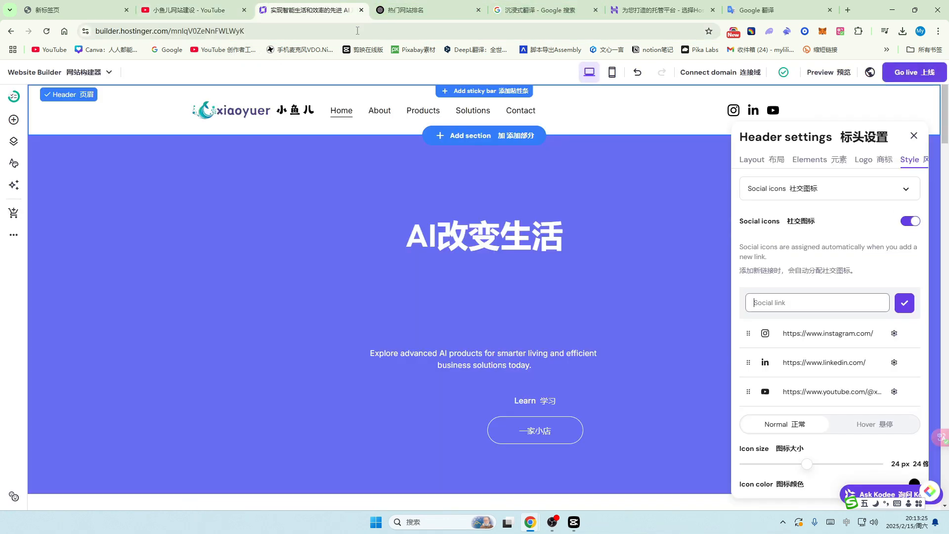
{"action": "left_click", "coordinate": [772, 301]}
{"action": "key", "text": "ctrl+v"}
{"action": "left_click", "coordinate": [905, 303]}
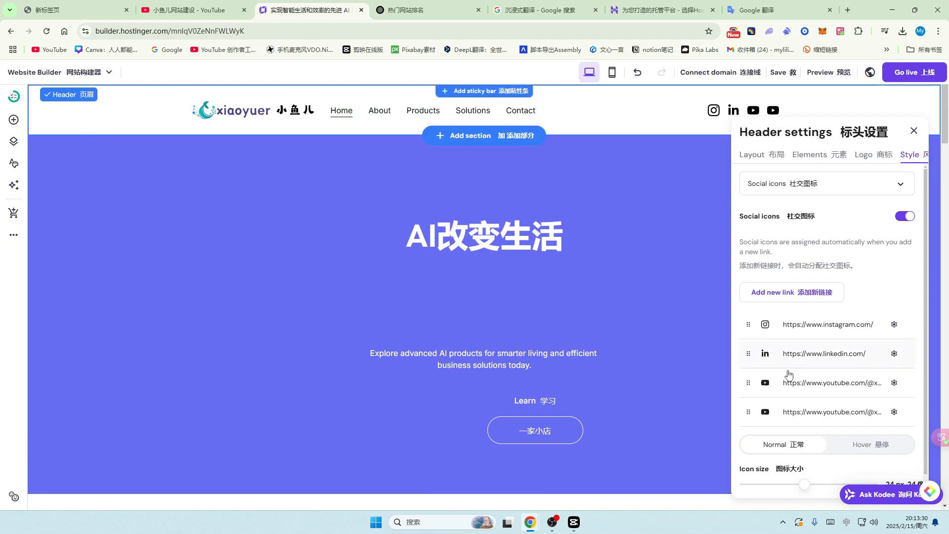
{"action": "left_click", "coordinate": [894, 412]}
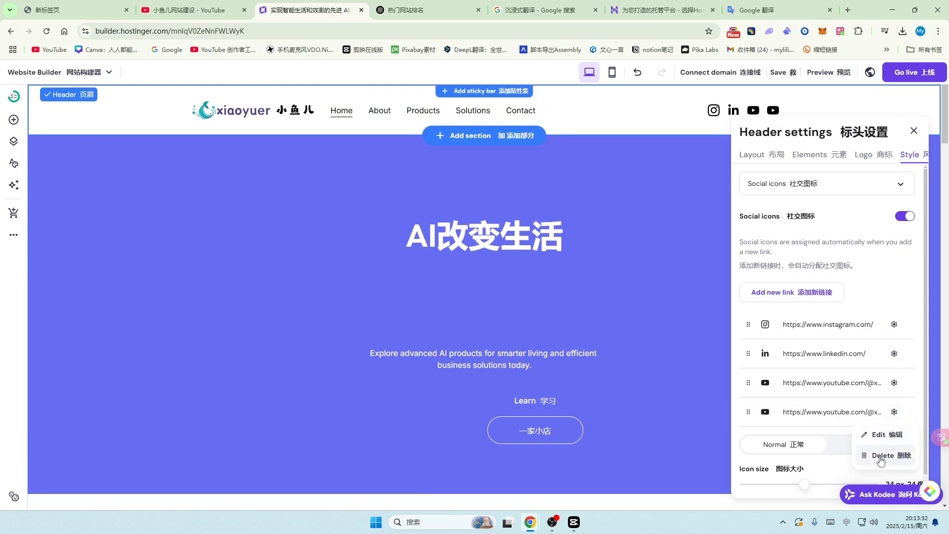
{"action": "left_click", "coordinate": [876, 452]}
{"action": "left_click", "coordinate": [792, 301]}
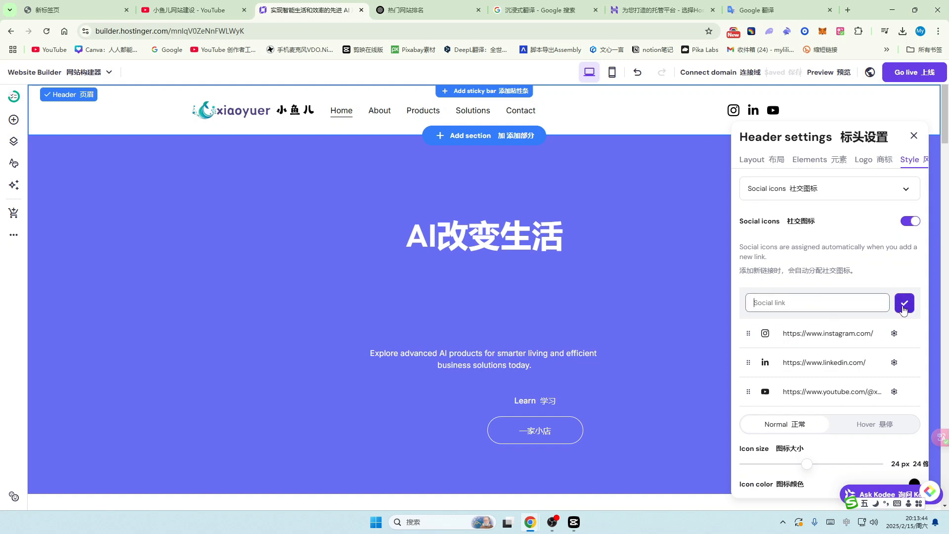
{"action": "left_click", "coordinate": [893, 267]}
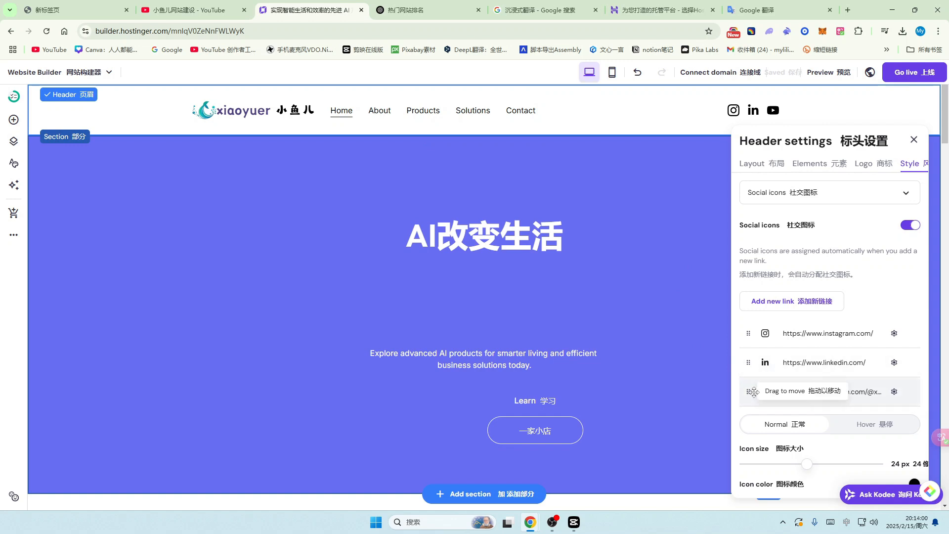
Step: Drag the social link rows into YouTube, Instagram, LinkedIn order
{"action": "left_click_drag", "start_coordinate": [750, 392], "coordinate": [756, 336]}
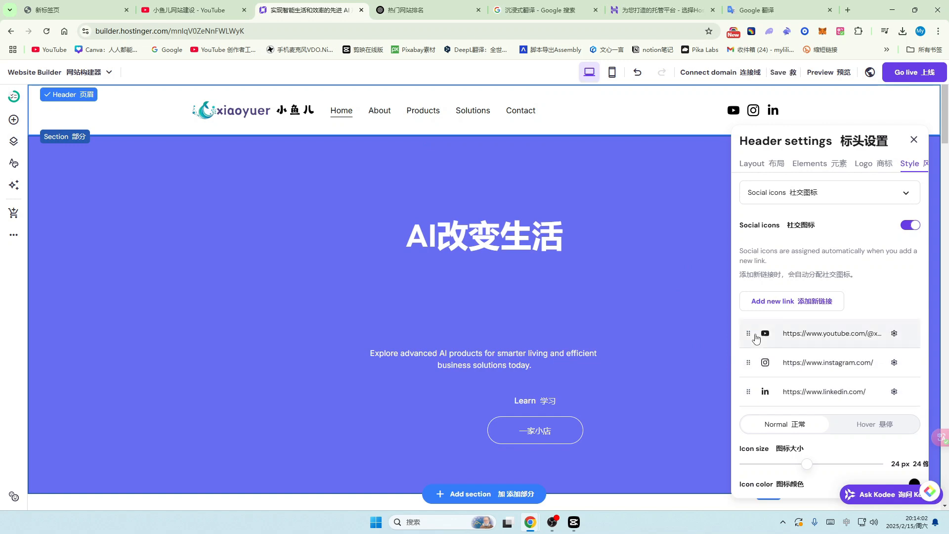
{"action": "left_click_drag", "start_coordinate": [748, 391], "coordinate": [748, 363]}
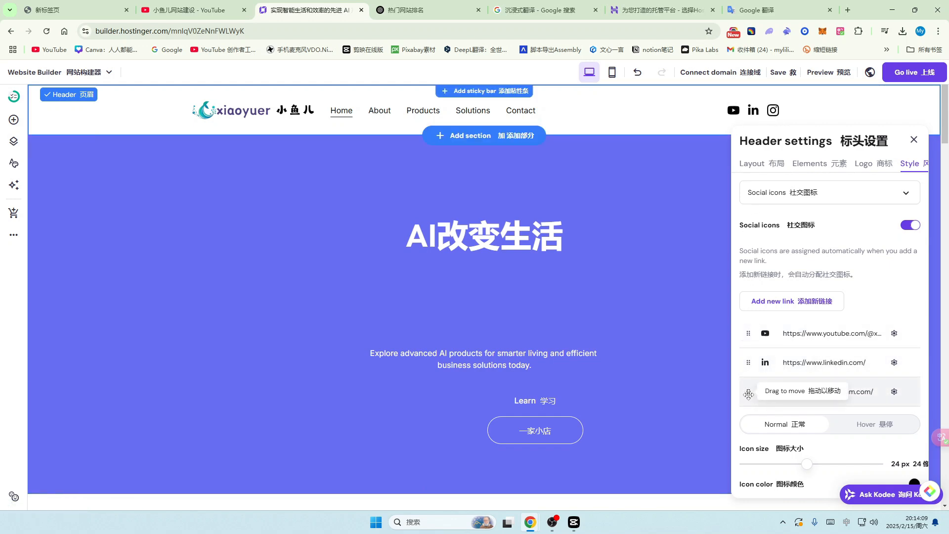
{"action": "left_click_drag", "start_coordinate": [749, 394], "coordinate": [749, 363]}
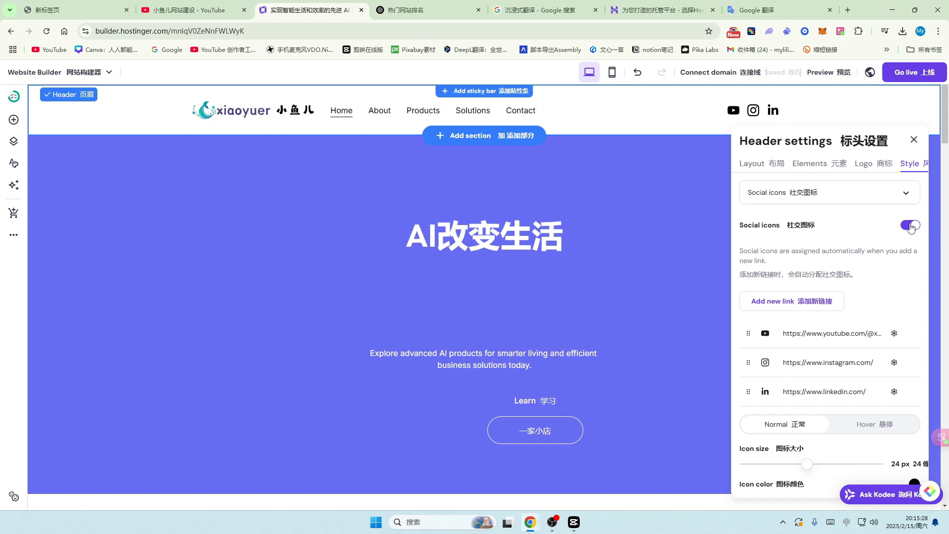
Step: Switch off the header's Social icons, check the page, and close Header settings
{"action": "left_click", "coordinate": [912, 225]}
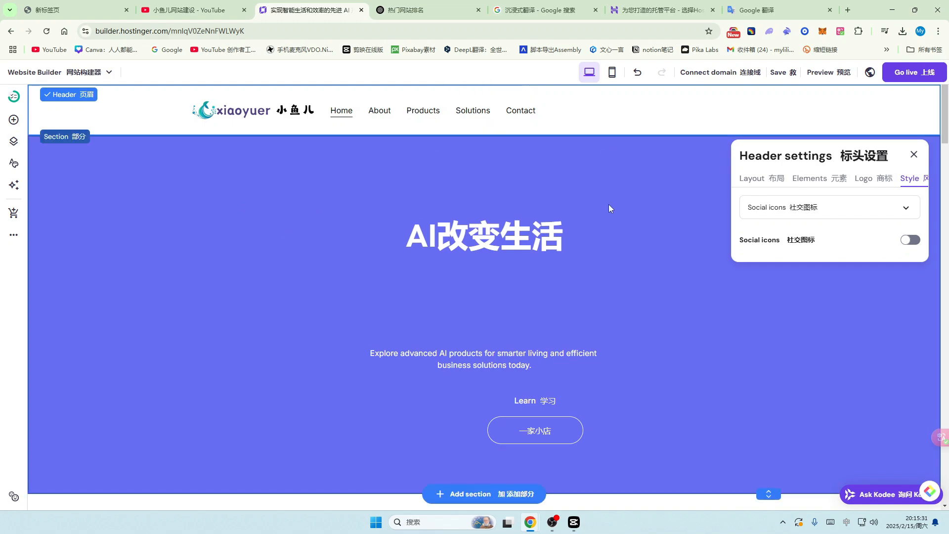
{"action": "scroll", "coordinate": [607, 256], "scroll_direction": "down", "scroll_amount": 10}
{"action": "scroll", "coordinate": [609, 258], "scroll_direction": "down", "scroll_amount": 15}
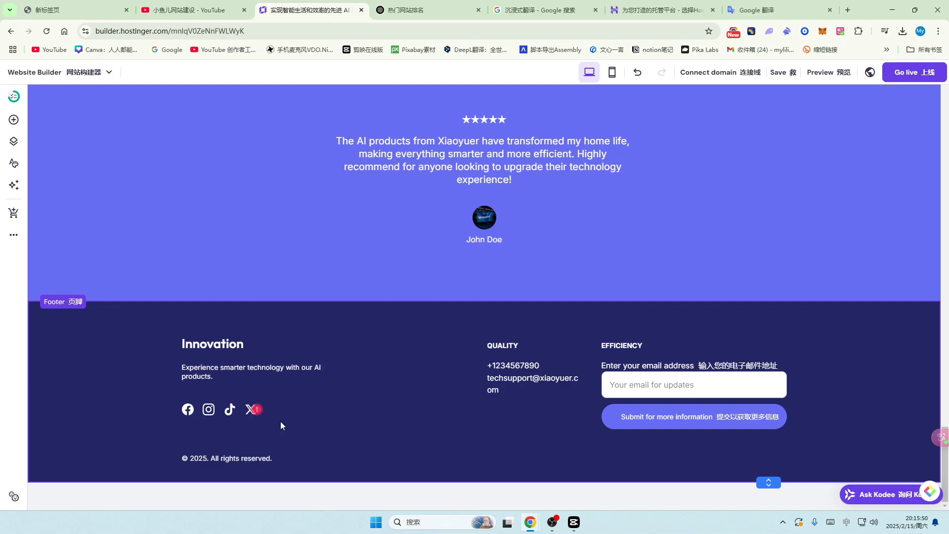
{"action": "scroll", "coordinate": [684, 292], "scroll_direction": "up", "scroll_amount": 20}
{"action": "scroll", "coordinate": [813, 370], "scroll_direction": "up", "scroll_amount": 10}
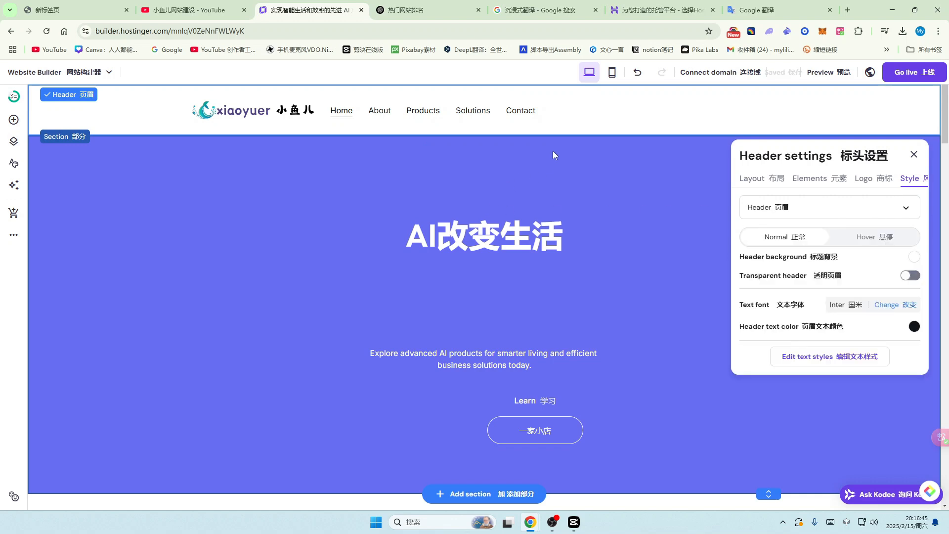
{"action": "left_click", "coordinate": [564, 119]}
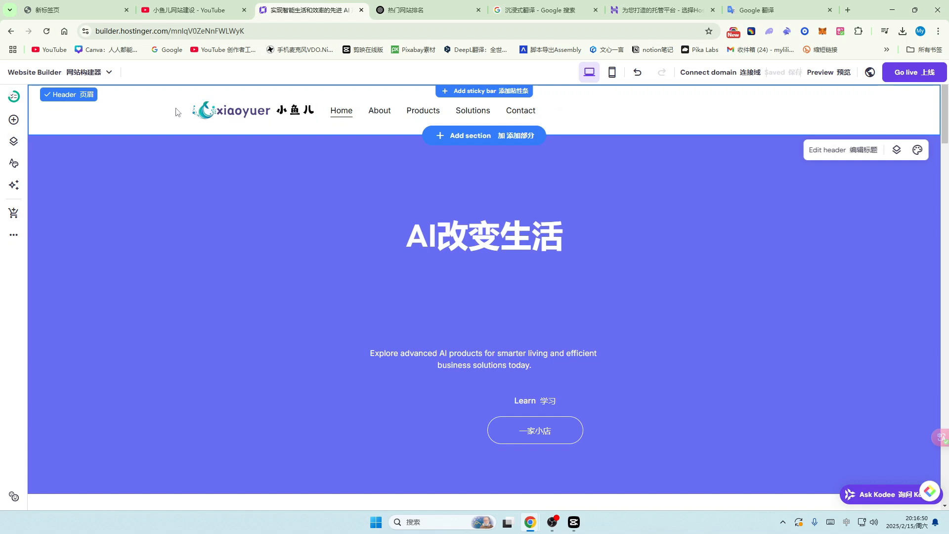
Step: Try purple, peach and green for the header text, then settle on dark #0d141a
{"action": "left_click", "coordinate": [849, 150]}
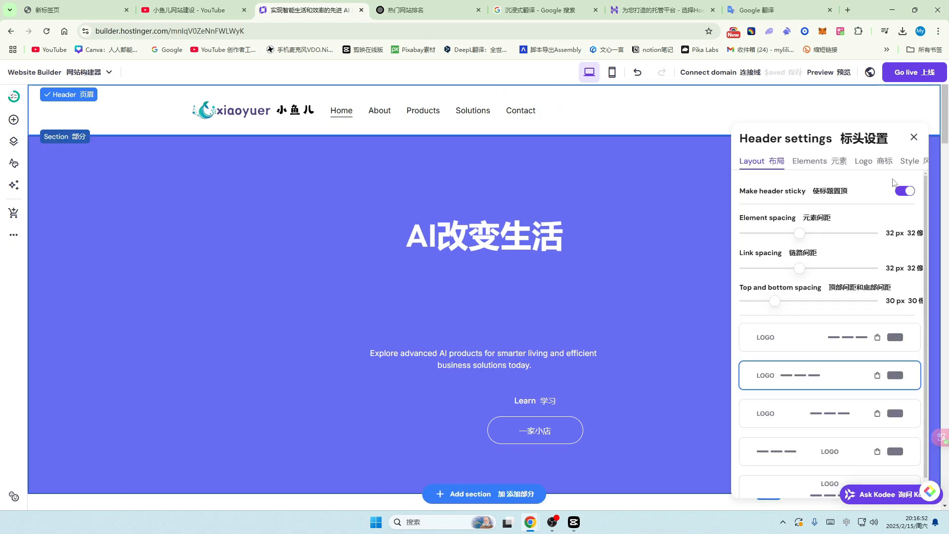
{"action": "left_click", "coordinate": [910, 161]}
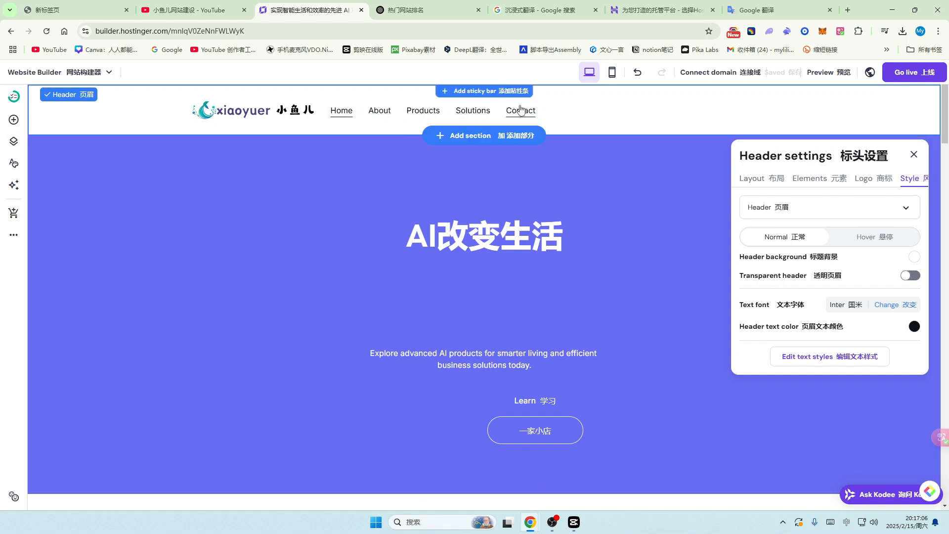
{"action": "left_click", "coordinate": [915, 327]}
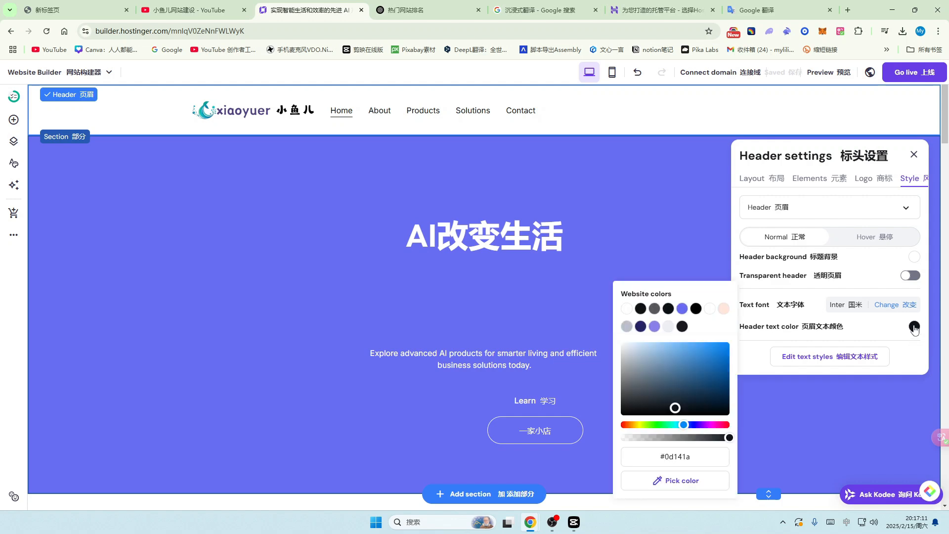
{"action": "left_click", "coordinate": [682, 310]}
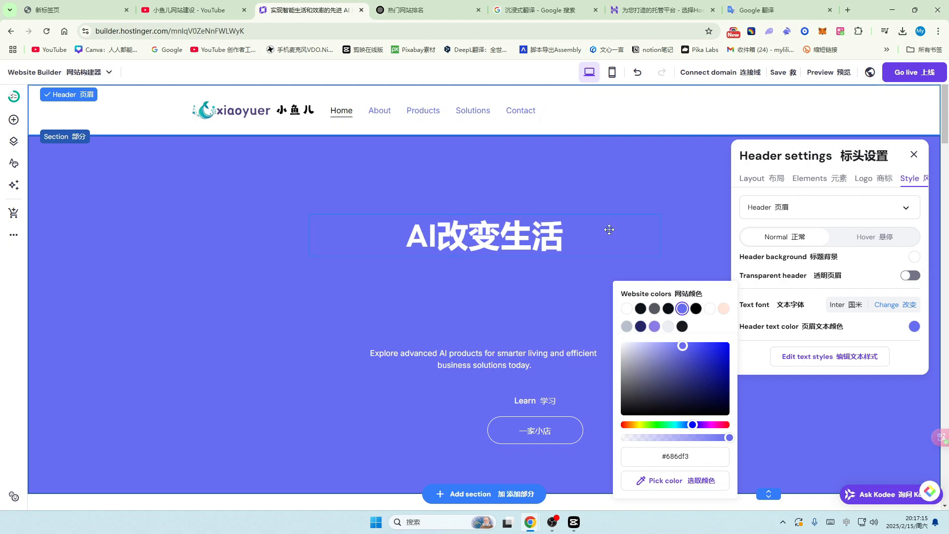
{"action": "left_click", "coordinate": [724, 309]}
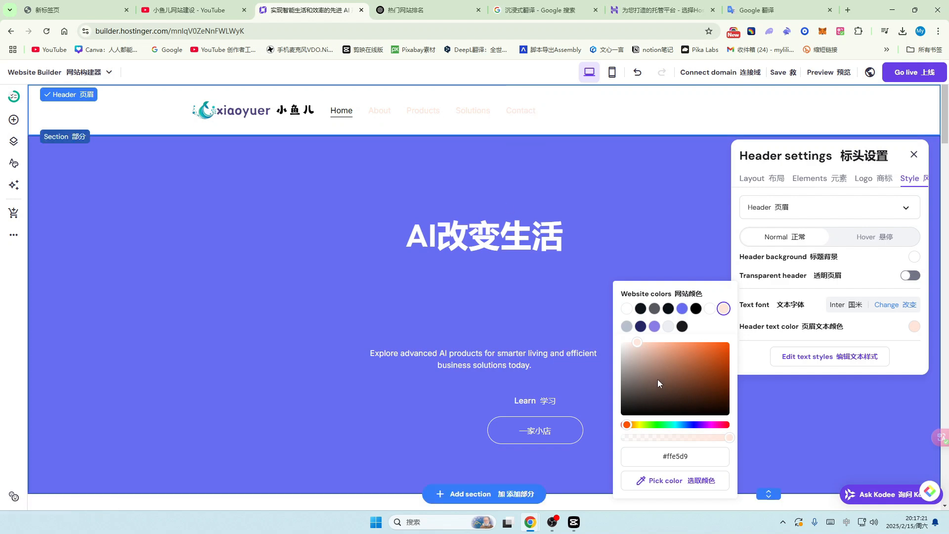
{"action": "left_click", "coordinate": [658, 425]}
{"action": "left_click", "coordinate": [707, 353]}
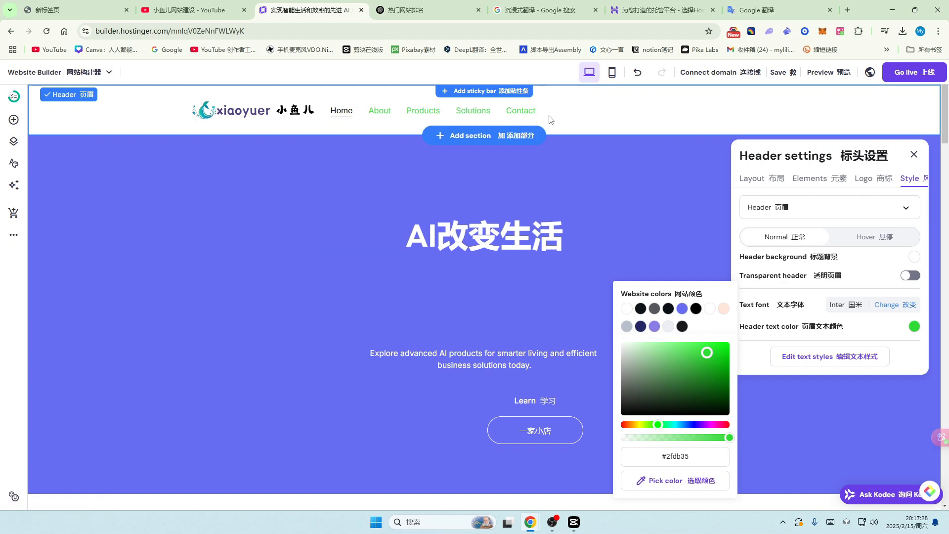
{"action": "left_click", "coordinate": [641, 309]}
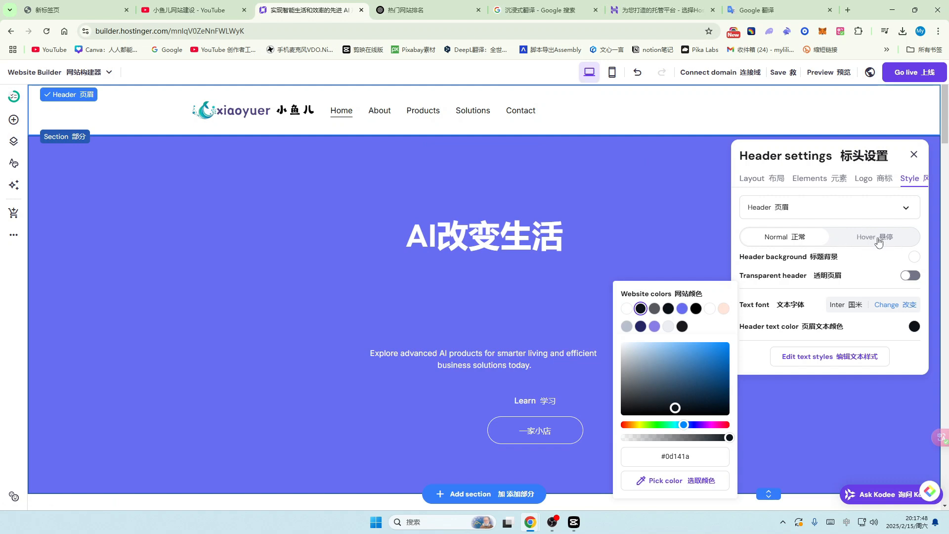
Step: Set the header navigation links' hover colour to gold #dea623
{"action": "left_click", "coordinate": [894, 240]}
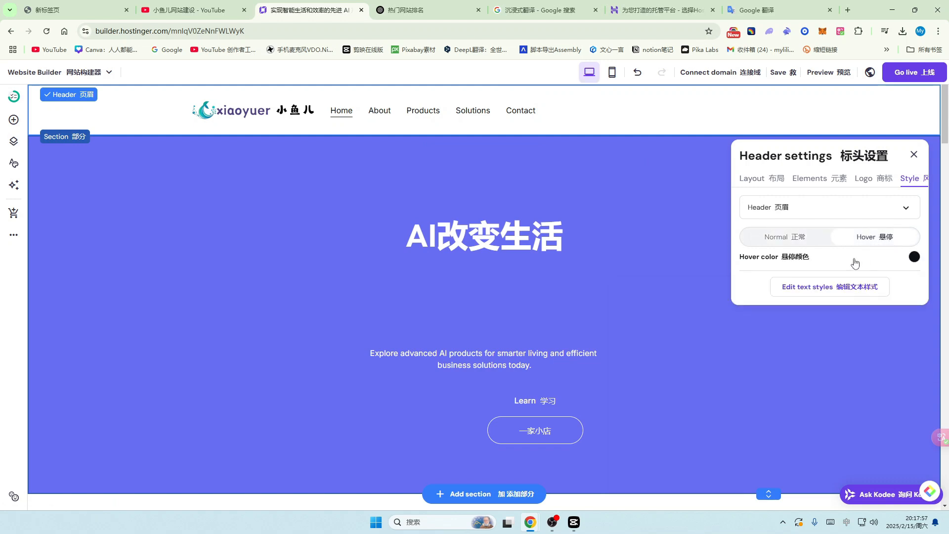
{"action": "left_click", "coordinate": [913, 257]}
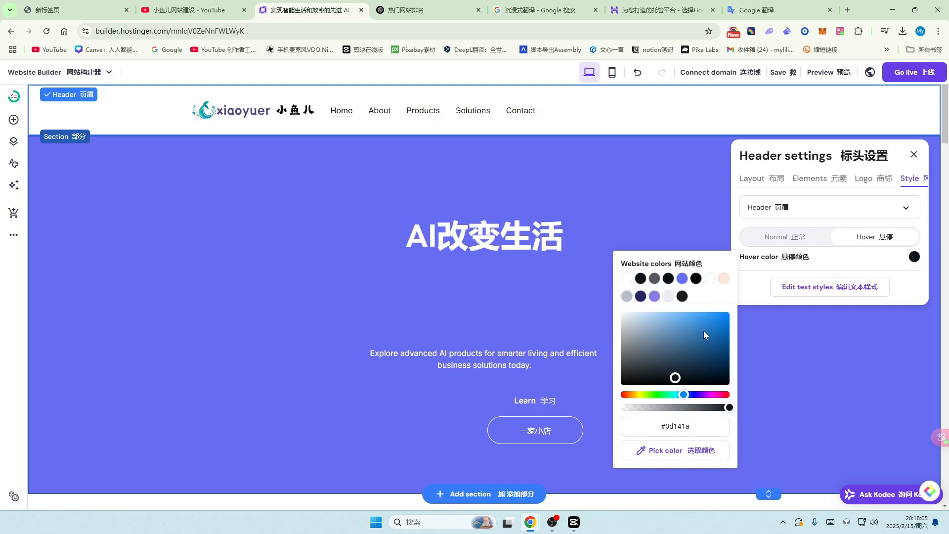
{"action": "left_click", "coordinate": [713, 321]}
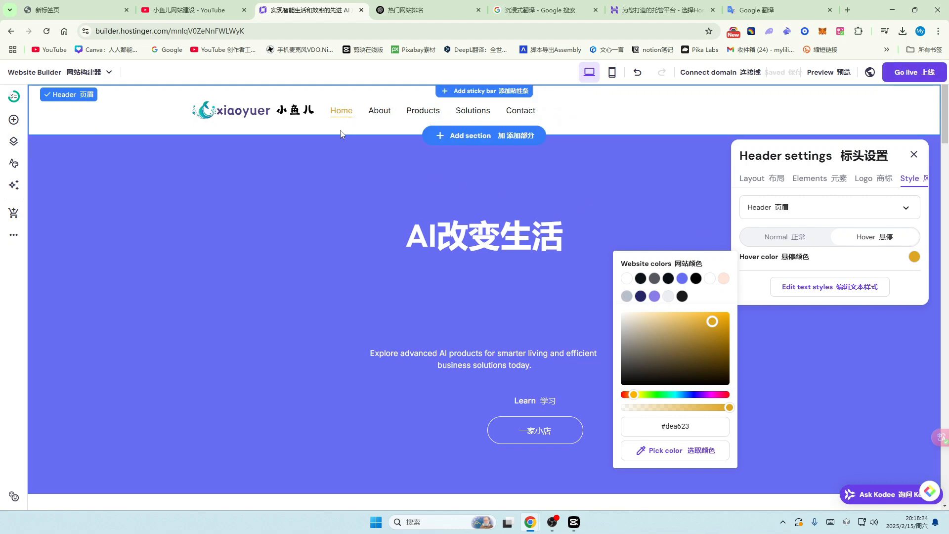
Step: Try red-brown, darker and brighter red shades as the header's normal background colour
{"action": "left_click", "coordinate": [856, 378]}
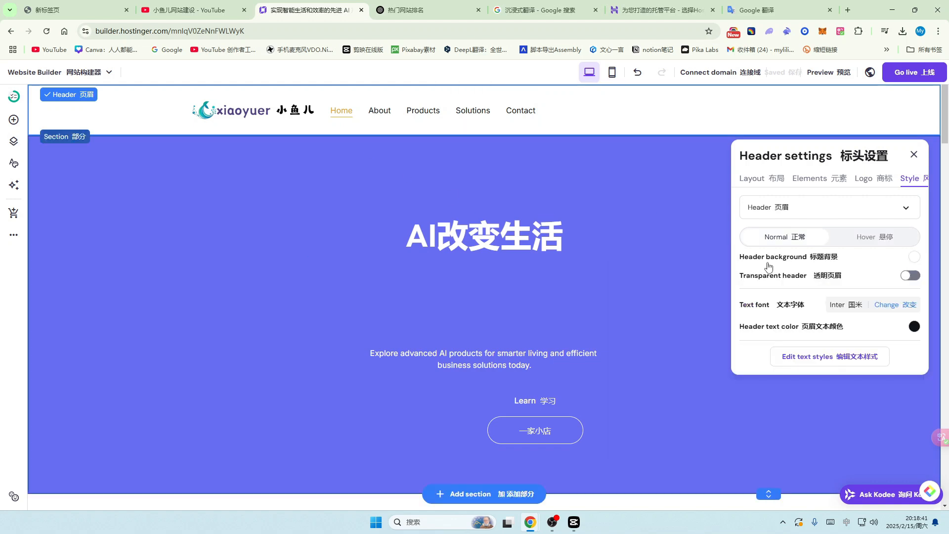
{"action": "left_click", "coordinate": [915, 258]}
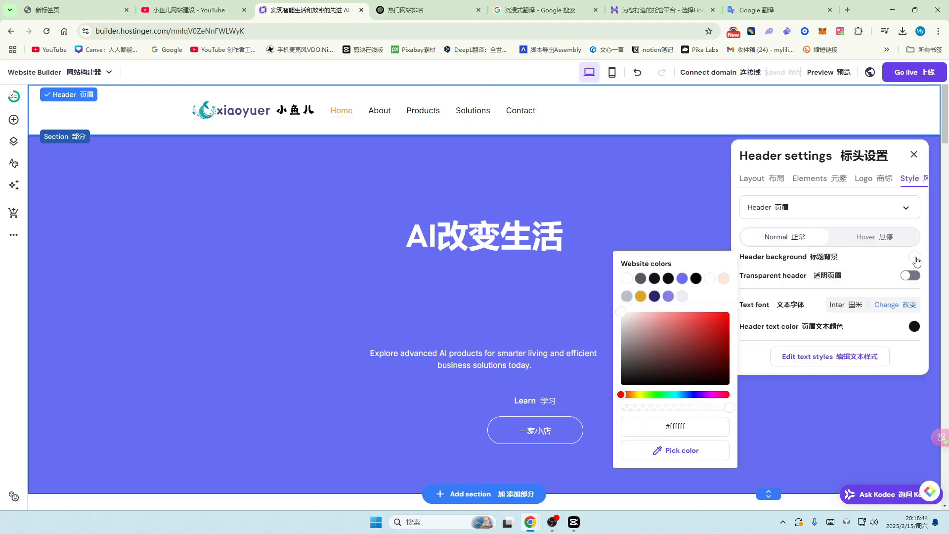
{"action": "left_click", "coordinate": [676, 333]}
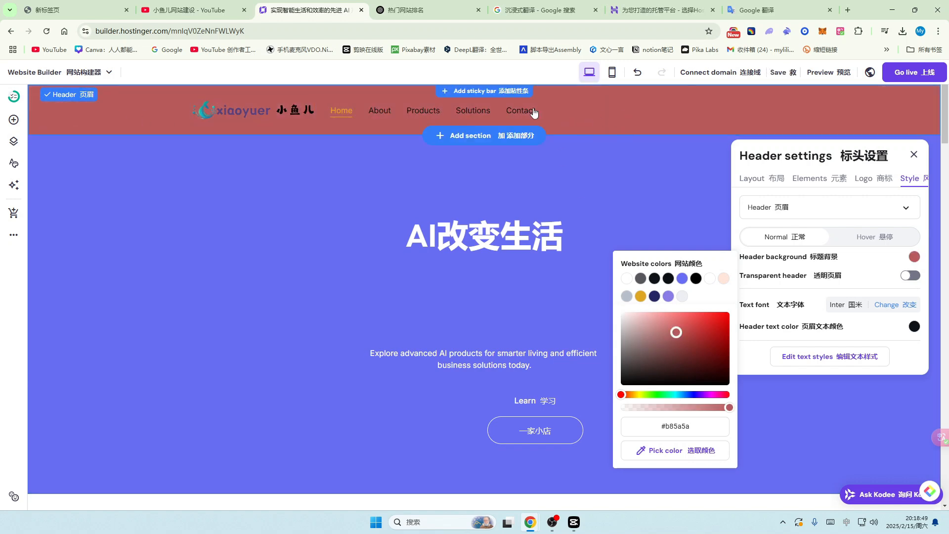
{"action": "left_click", "coordinate": [708, 338]}
{"action": "left_click", "coordinate": [653, 343]}
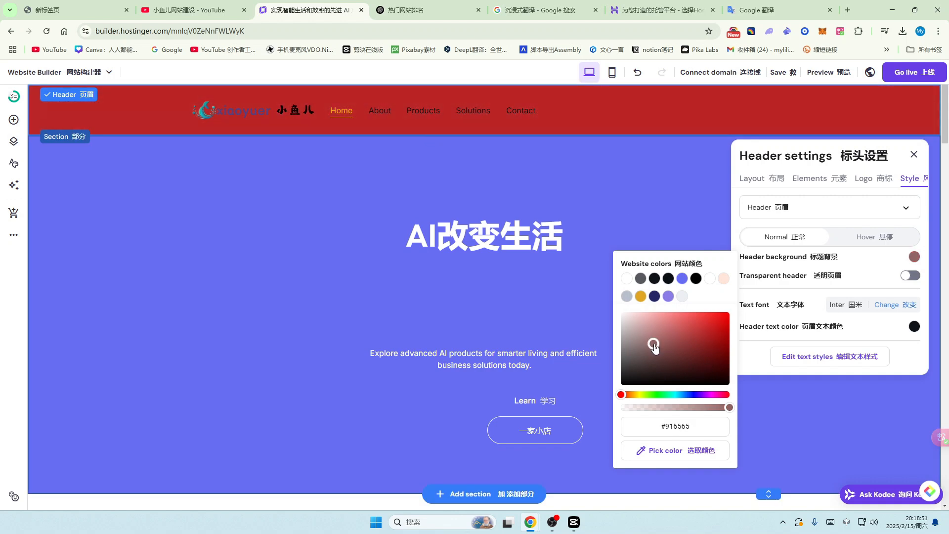
{"action": "left_click", "coordinate": [685, 327]}
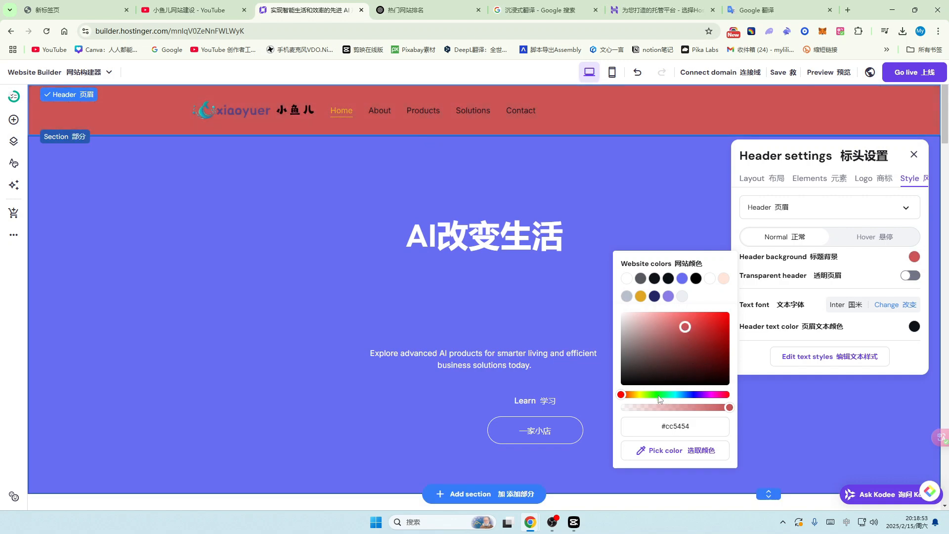
Step: Try several green shades, then keep the header background white and close header settings
{"action": "left_click", "coordinate": [657, 395]}
{"action": "left_click", "coordinate": [654, 342]}
{"action": "left_click", "coordinate": [698, 339]}
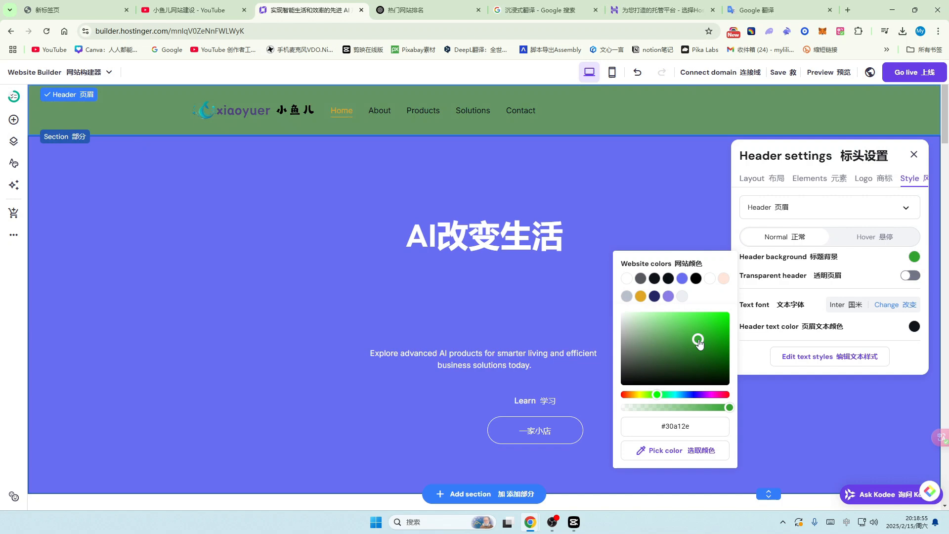
{"action": "left_click", "coordinate": [654, 320]}
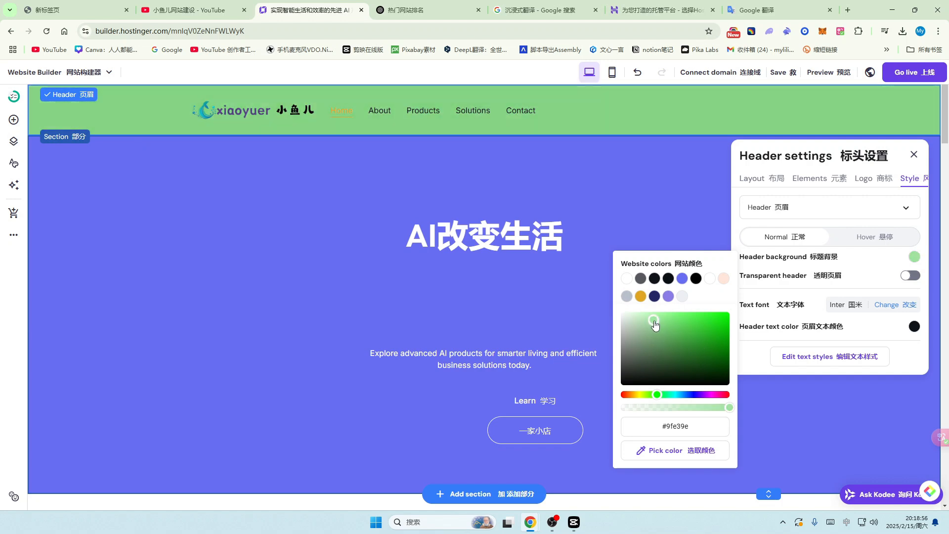
{"action": "left_click", "coordinate": [682, 296]}
{"action": "left_click", "coordinate": [627, 278]}
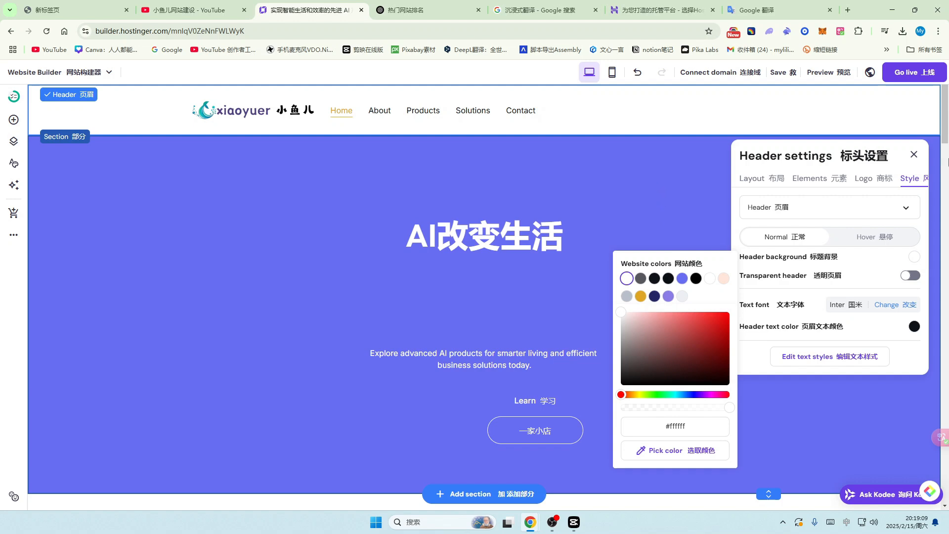
{"action": "left_click", "coordinate": [913, 155]}
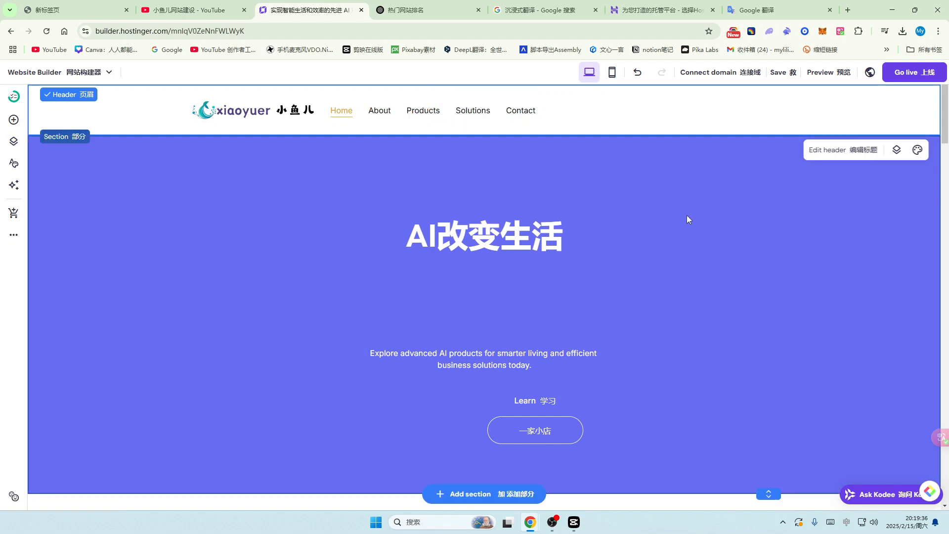
Step: Scroll down to the dark footer with the Innovation tagline, social icons and signup form
{"action": "scroll", "coordinate": [672, 277], "scroll_direction": "down", "scroll_amount": 7}
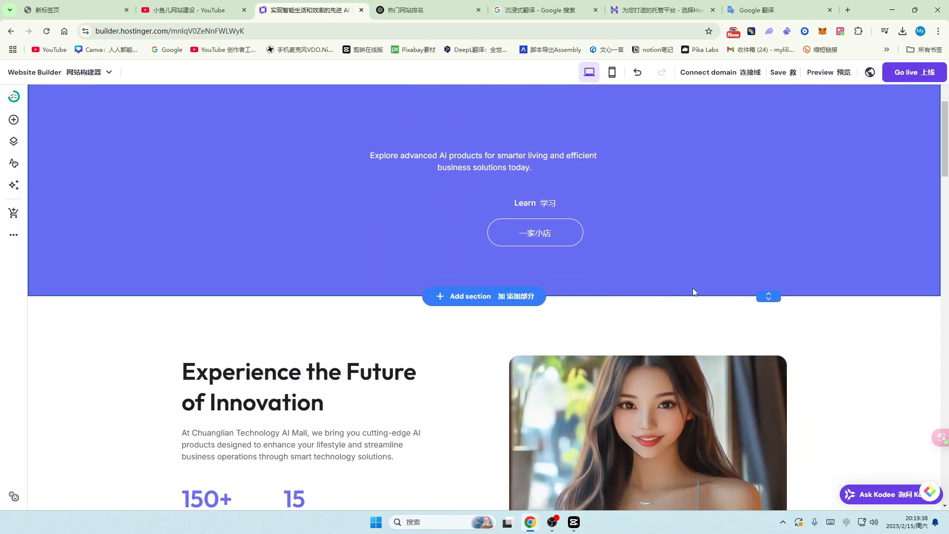
{"action": "scroll", "coordinate": [693, 288], "scroll_direction": "down", "scroll_amount": 10}
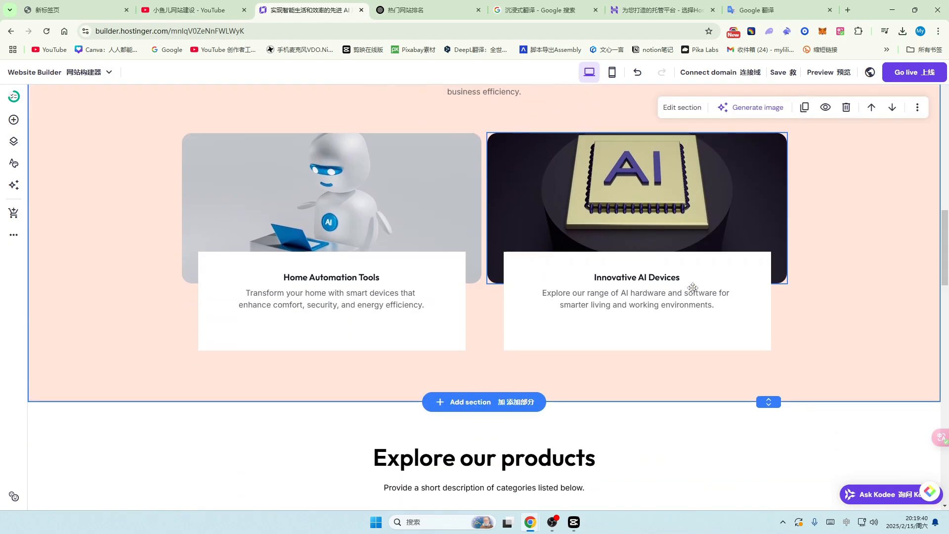
{"action": "scroll", "coordinate": [693, 288], "scroll_direction": "down", "scroll_amount": 12}
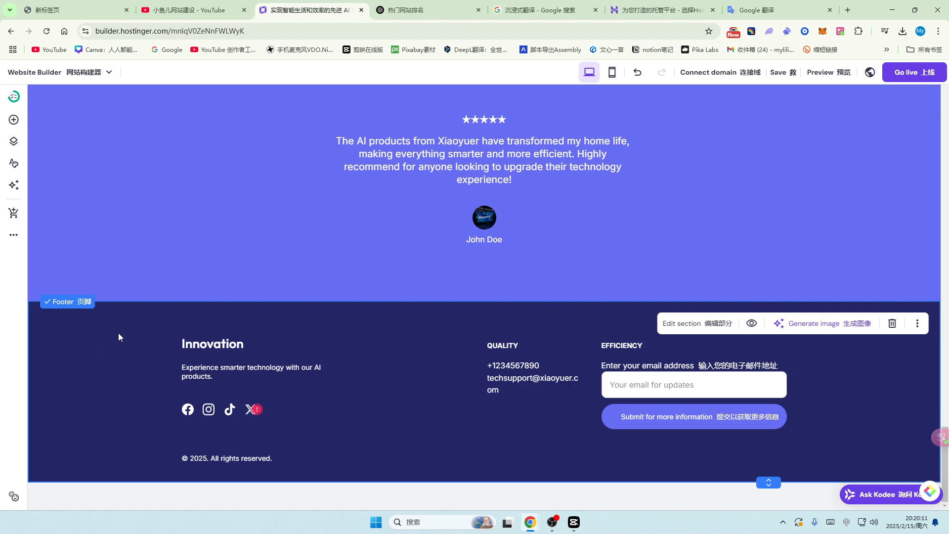
Step: Replace the footer heading 'Innovation' with 'xiaoyuer AI'
{"action": "left_click", "coordinate": [237, 345]}
{"action": "left_click_drag", "start_coordinate": [244, 344], "coordinate": [185, 347]}
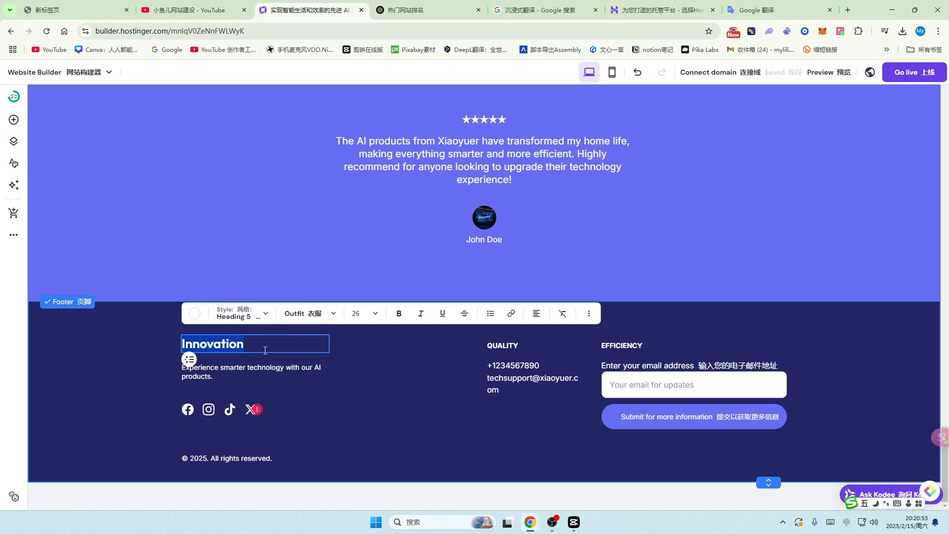
{"action": "type", "text": "xiao"}
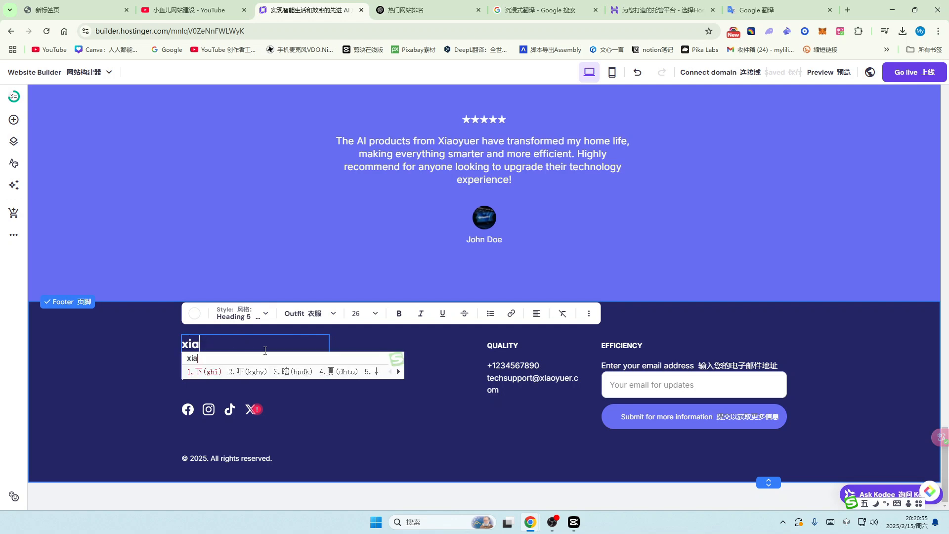
{"action": "key", "text": "shift"}
{"action": "type", "text": "yuer"}
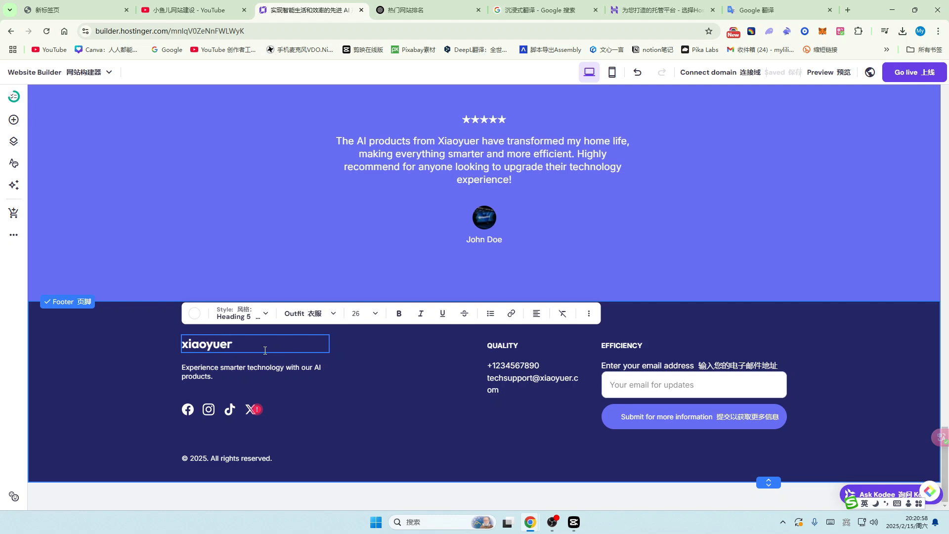
{"action": "type", "text": " AI"}
Step: Make the footer description paragraph bold, trying size 24 before settling on 18
{"action": "left_click", "coordinate": [239, 371]}
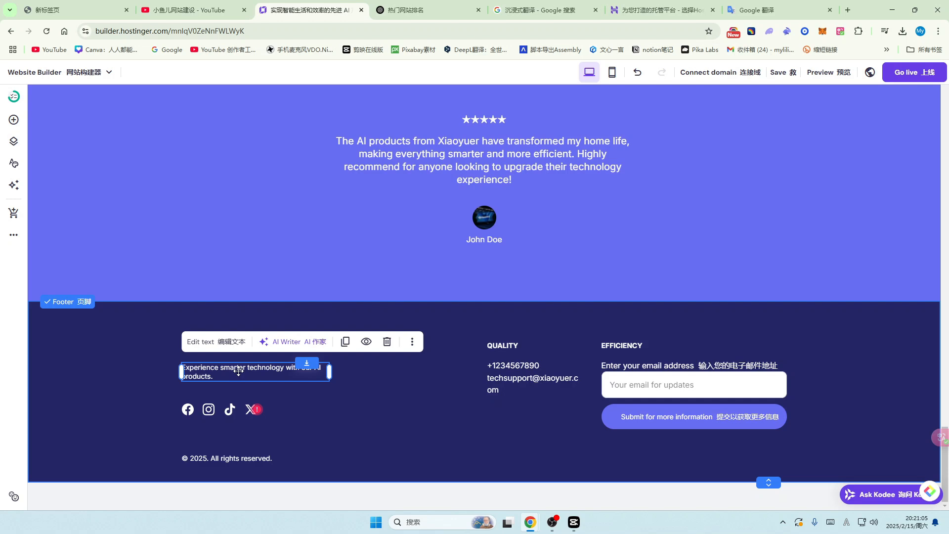
{"action": "left_click", "coordinate": [228, 342]}
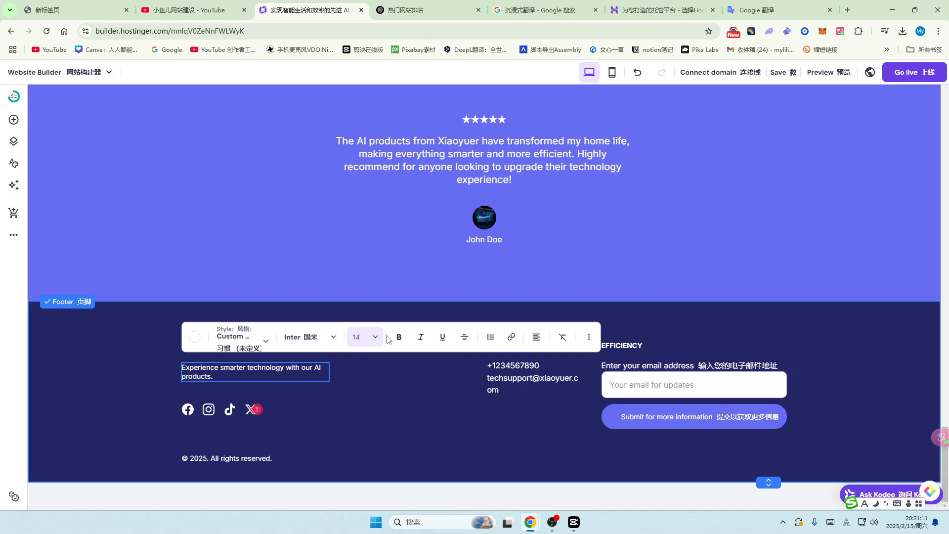
{"action": "left_click_drag", "start_coordinate": [222, 376], "coordinate": [164, 362]}
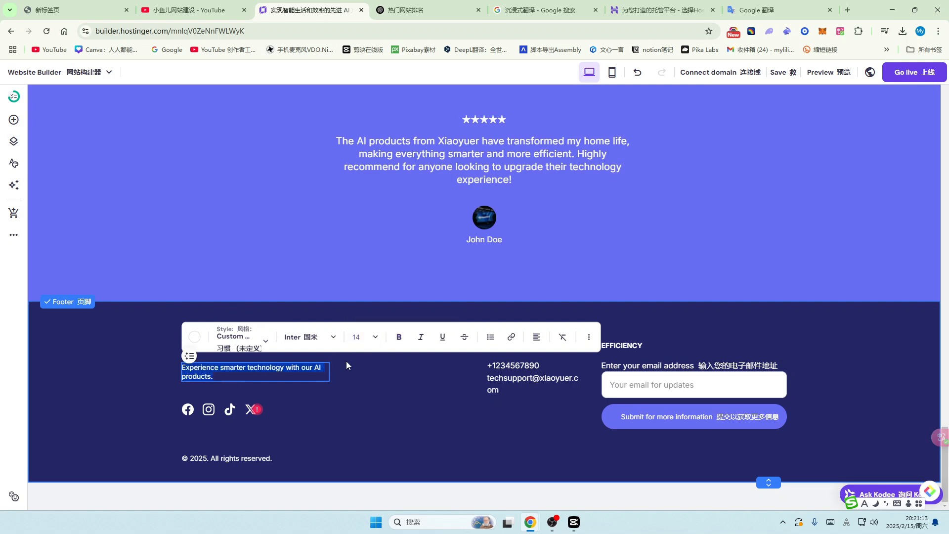
{"action": "left_click", "coordinate": [399, 339]}
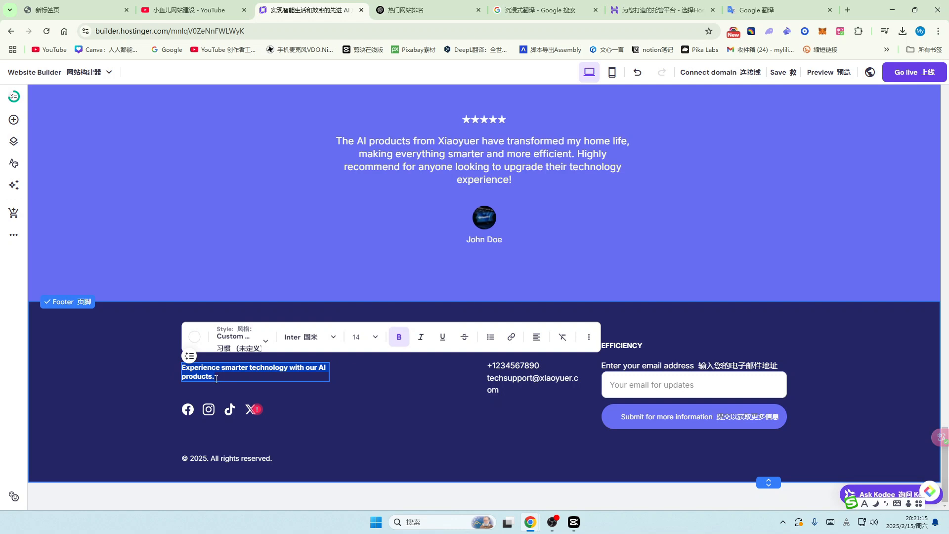
{"action": "left_click", "coordinate": [364, 338]}
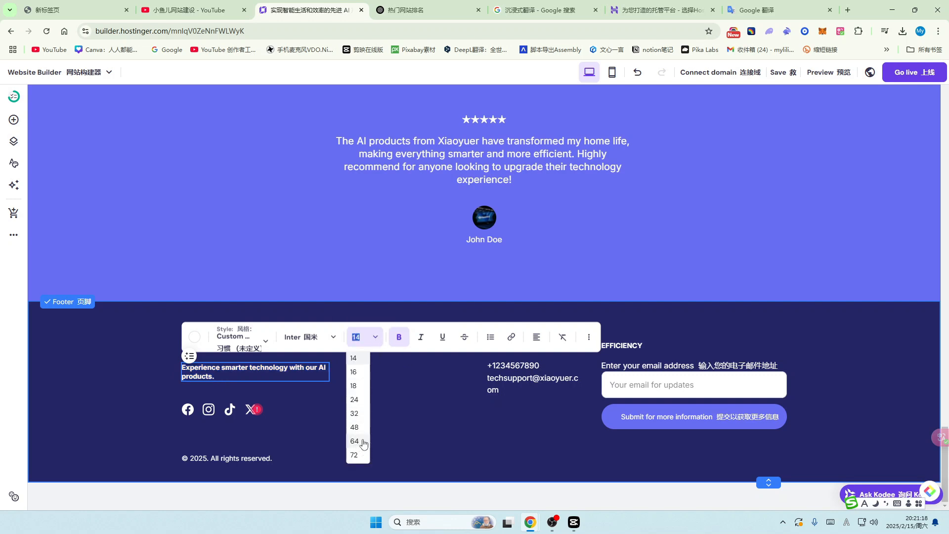
{"action": "left_click", "coordinate": [360, 400]}
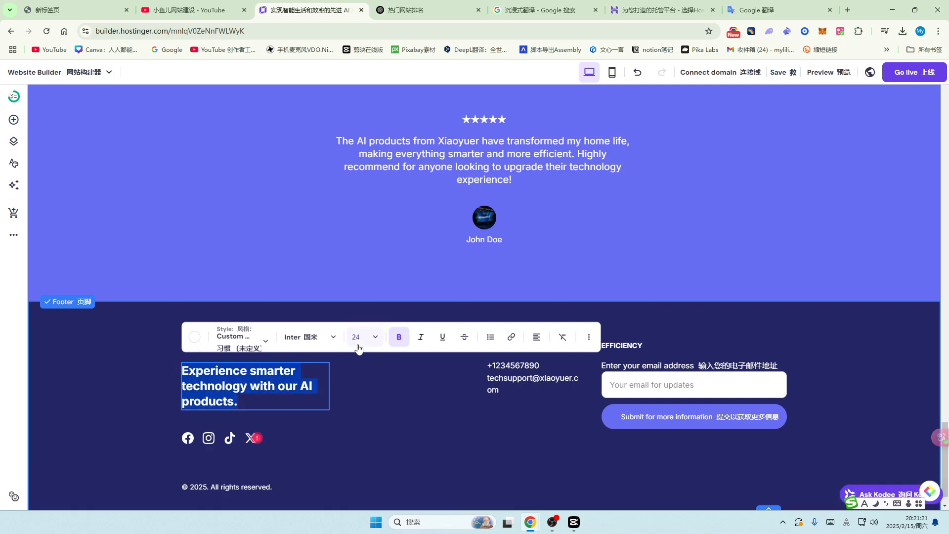
{"action": "left_click", "coordinate": [372, 337]}
{"action": "left_click", "coordinate": [356, 386]}
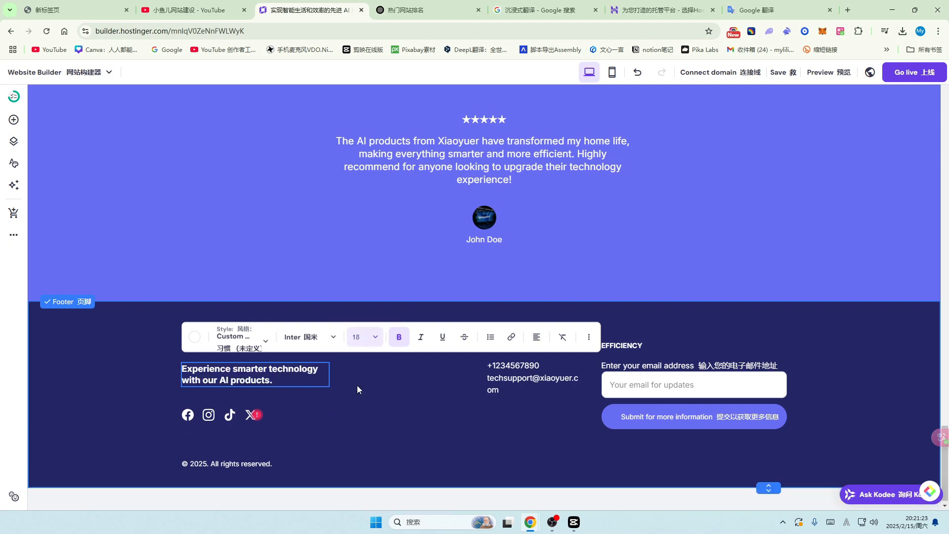
{"action": "left_click", "coordinate": [250, 417]}
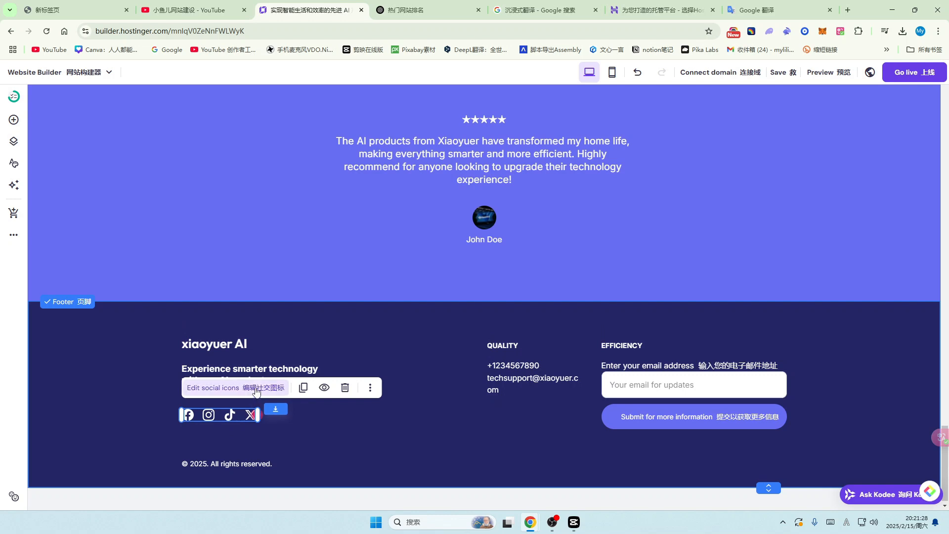
Step: Delete the x.com link from the footer social icons, leaving Facebook, Instagram and TikTok
{"action": "left_click", "coordinate": [250, 389]}
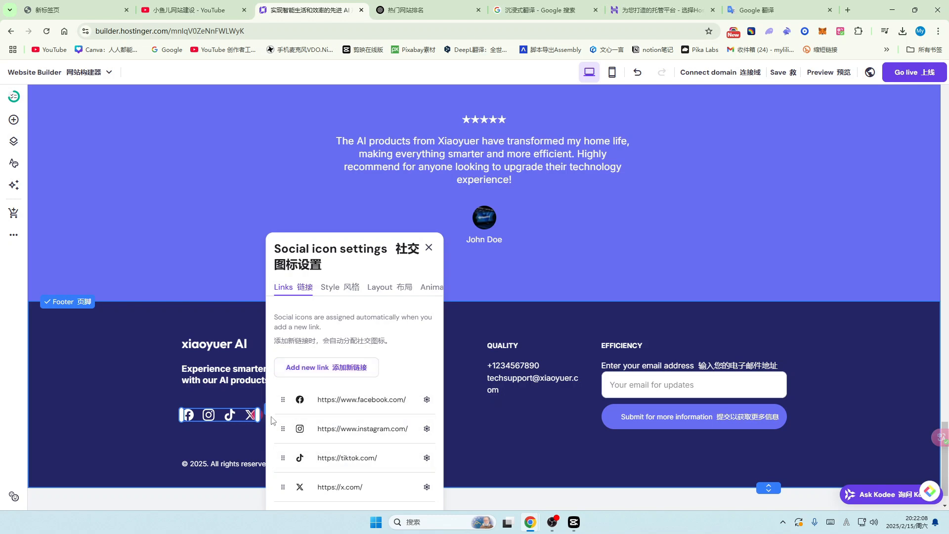
{"action": "left_click", "coordinate": [427, 487]}
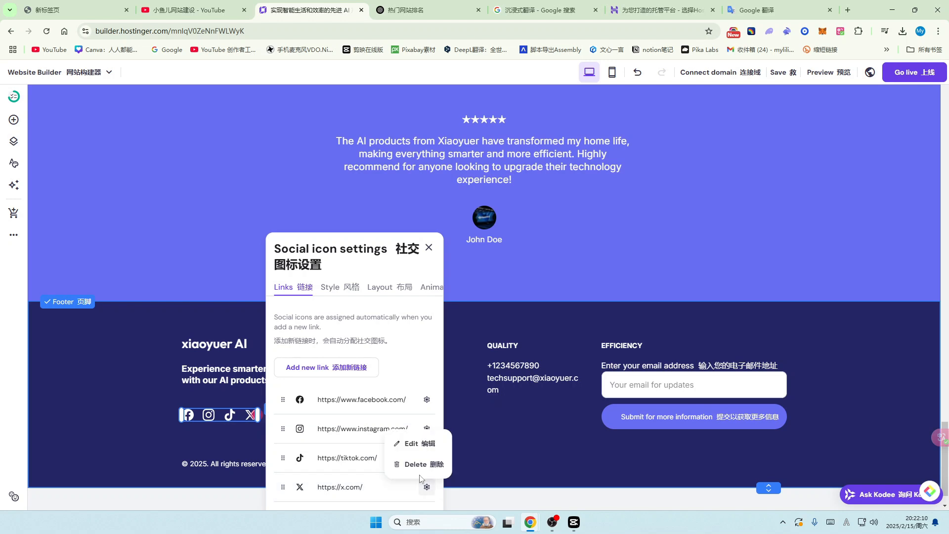
{"action": "left_click", "coordinate": [412, 461]}
{"action": "left_click", "coordinate": [120, 412]}
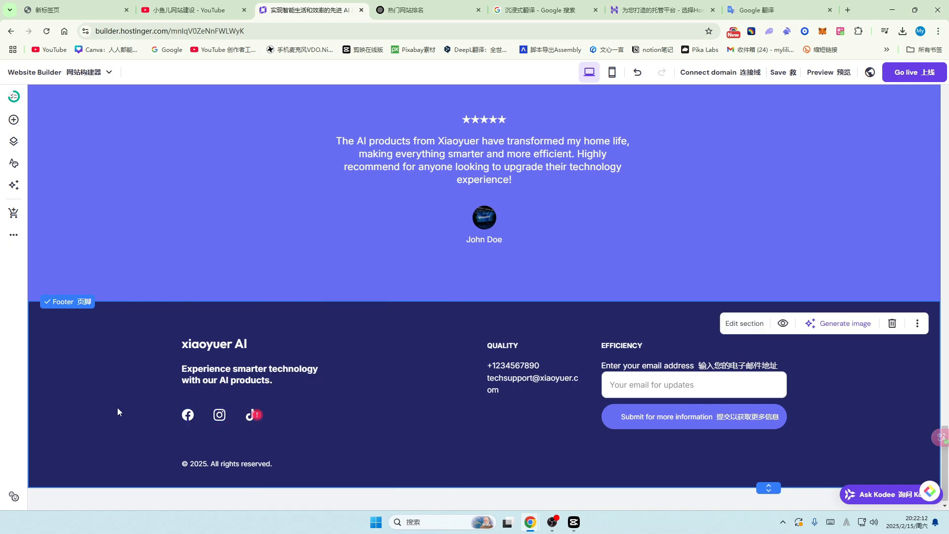
{"action": "left_click", "coordinate": [530, 343]}
Step: Retype the footer's QUALITY column heading as 联系我们 using the Chinese input method
{"action": "left_click", "coordinate": [522, 319]}
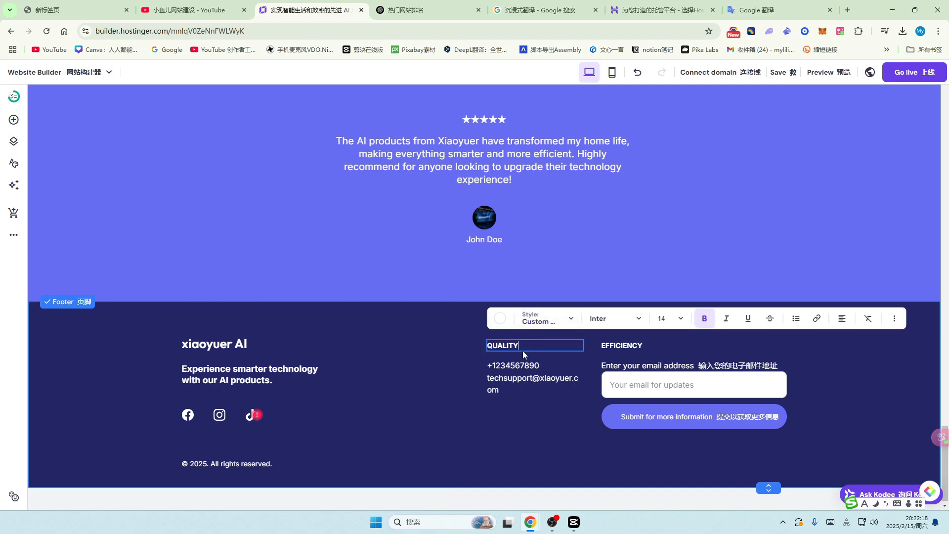
{"action": "type", "text": "lian"}
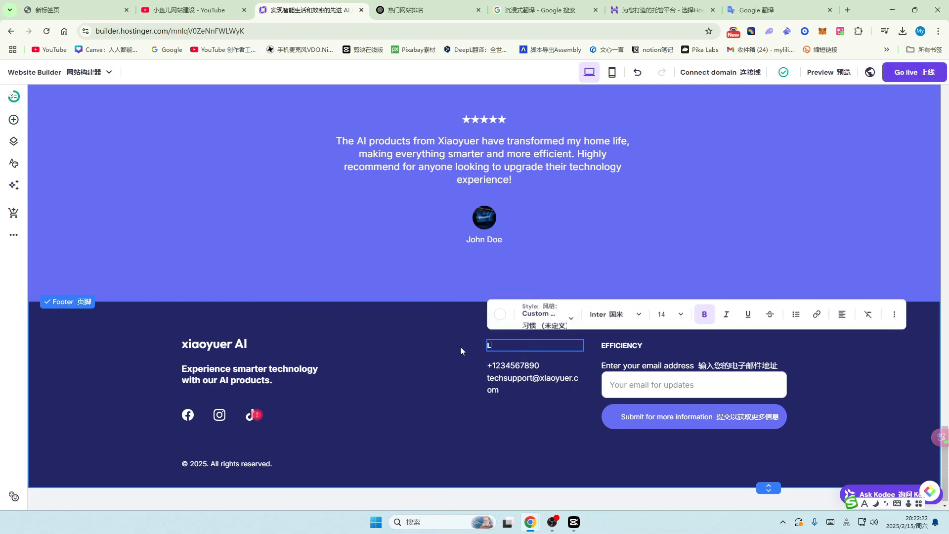
{"action": "key", "text": "BackSpace"}
{"action": "key", "text": "BackSpace"}
{"action": "key", "text": "BackSpace"}
{"action": "key", "text": "shift"}
{"action": "type", "text": "lian"}
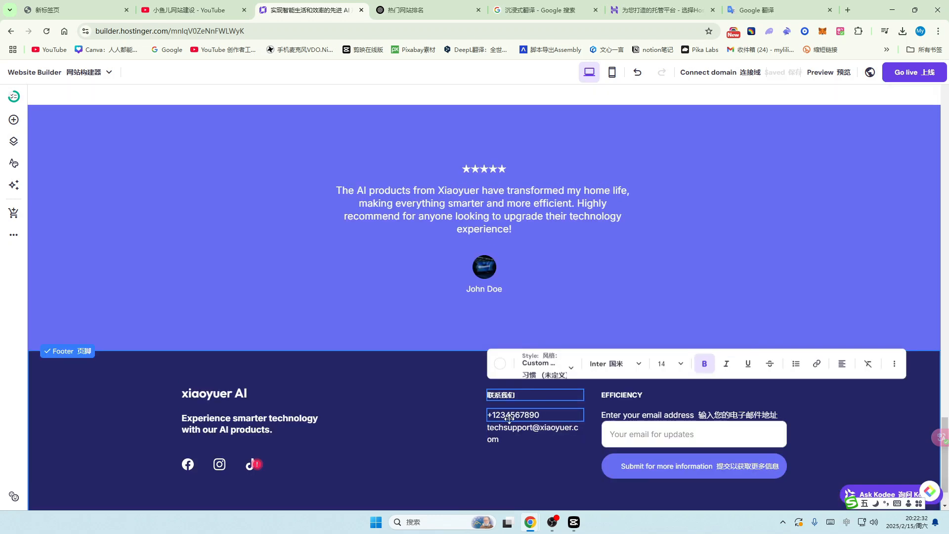
{"action": "left_click", "coordinate": [509, 417]}
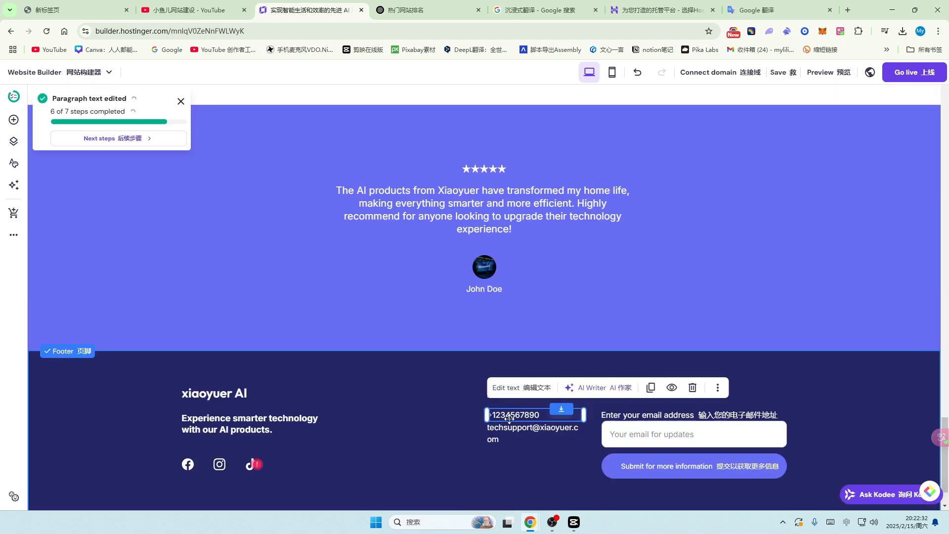
{"action": "left_click", "coordinate": [509, 428]}
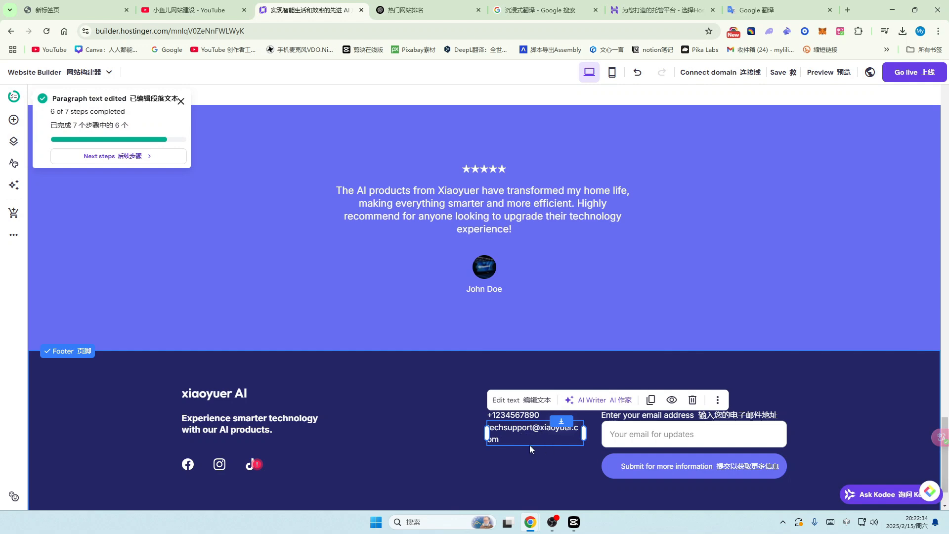
{"action": "left_click", "coordinate": [724, 428]}
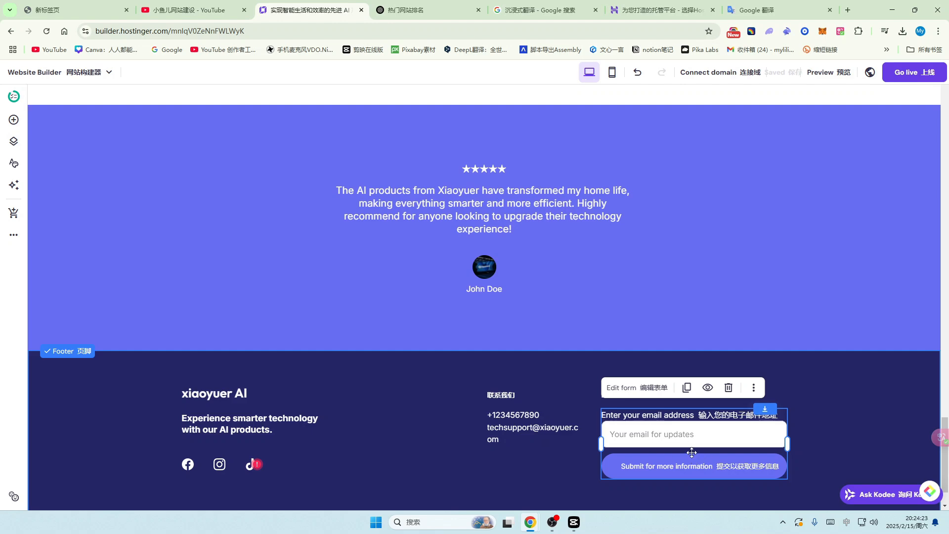
Step: Switch from the site editor to the YouTube channel tab in Chrome
{"action": "left_click", "coordinate": [197, 7]}
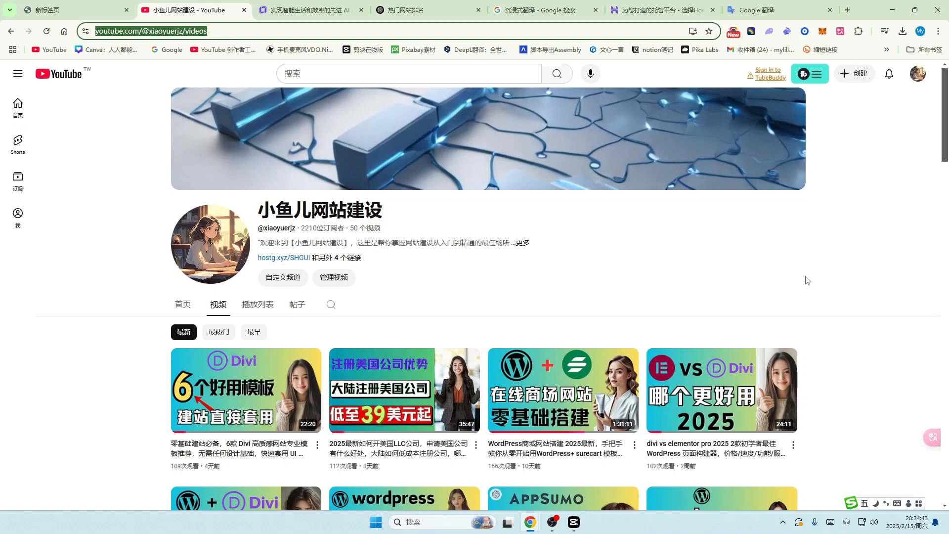
Step: Scroll down through the channel's video list, then return to the Hostinger builder tab with Ctrl+Tab
{"action": "scroll", "coordinate": [807, 280], "scroll_direction": "down", "scroll_amount": 2}
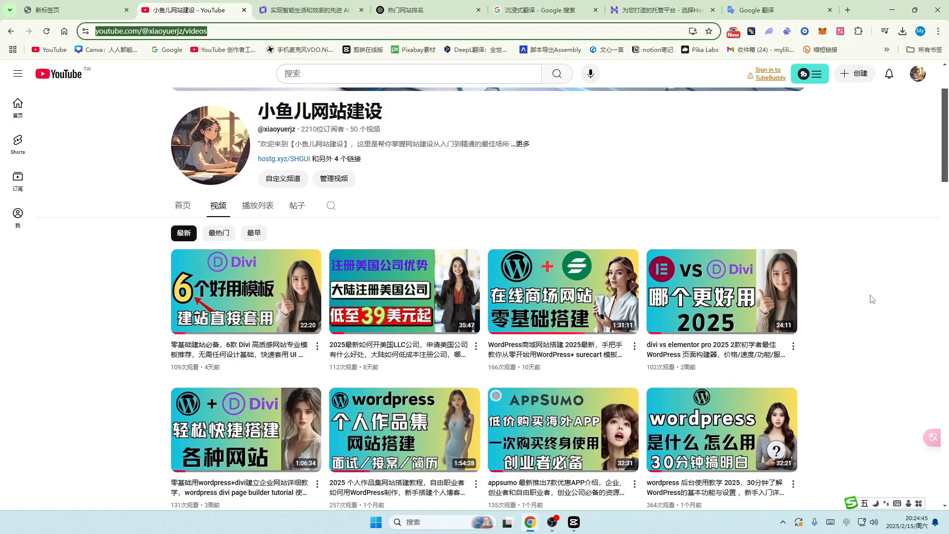
{"action": "scroll", "coordinate": [868, 322], "scroll_direction": "down", "scroll_amount": 2}
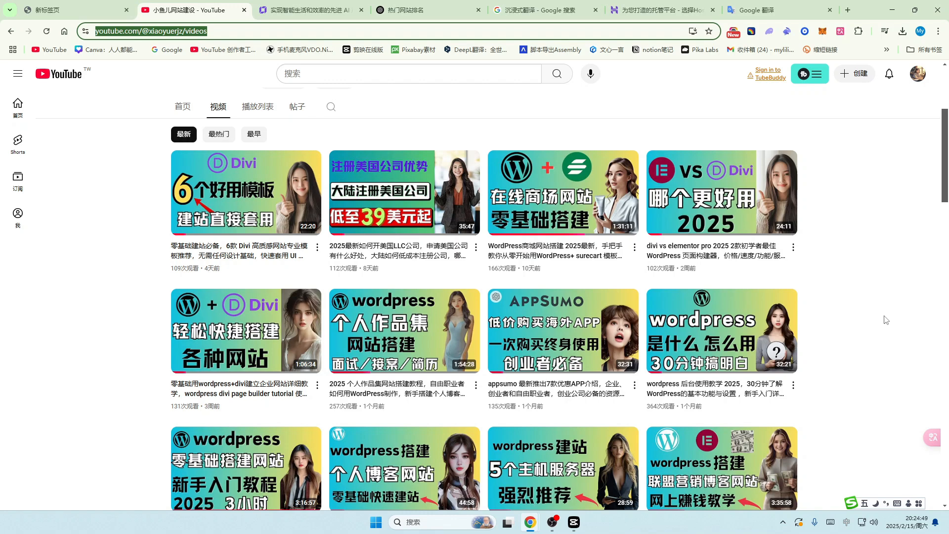
{"action": "scroll", "coordinate": [886, 320], "scroll_direction": "down", "scroll_amount": 3}
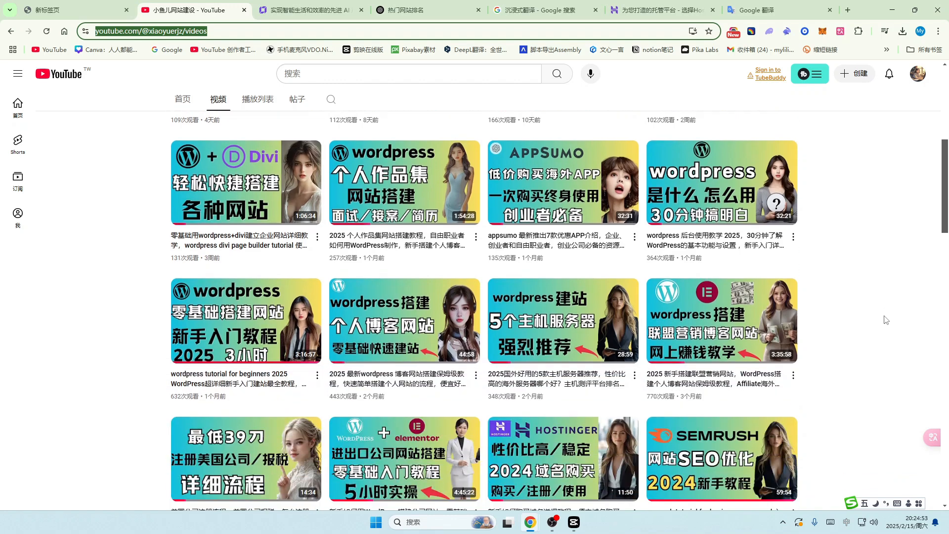
{"action": "scroll", "coordinate": [887, 320], "scroll_direction": "down", "scroll_amount": 1}
{"action": "scroll", "coordinate": [886, 320], "scroll_direction": "down", "scroll_amount": 5}
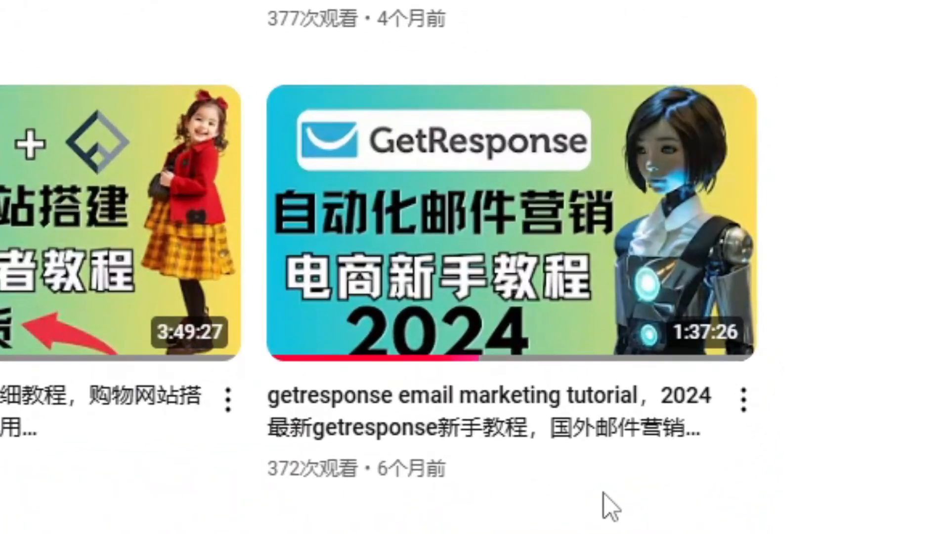
{"action": "mouse_move", "coordinate": [763, 492]}
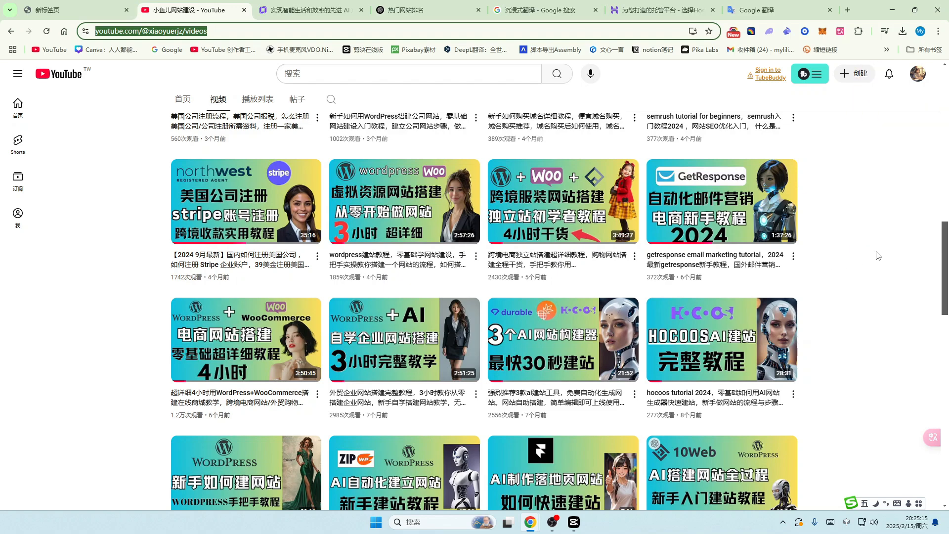
{"action": "key", "text": "ctrl+Tab"}
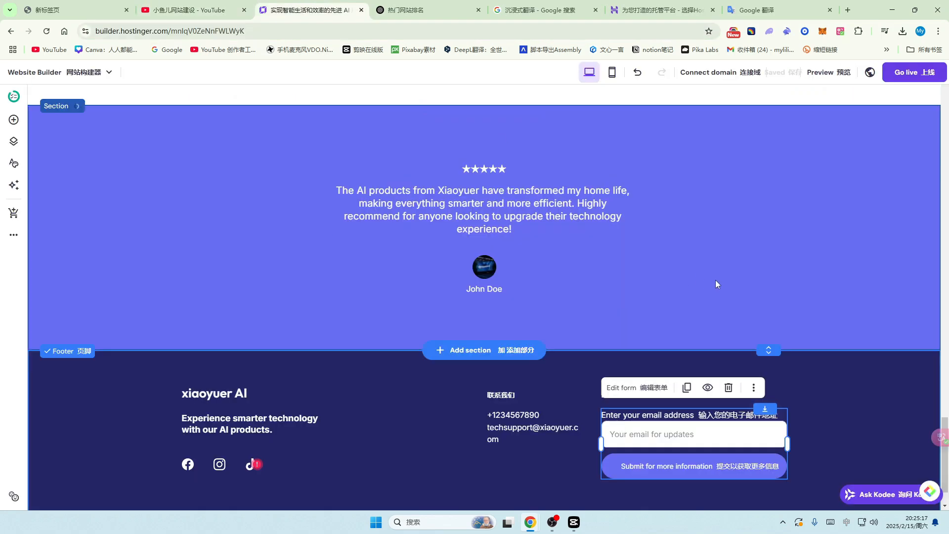
{"action": "scroll", "coordinate": [567, 268], "scroll_direction": "up", "scroll_amount": 15}
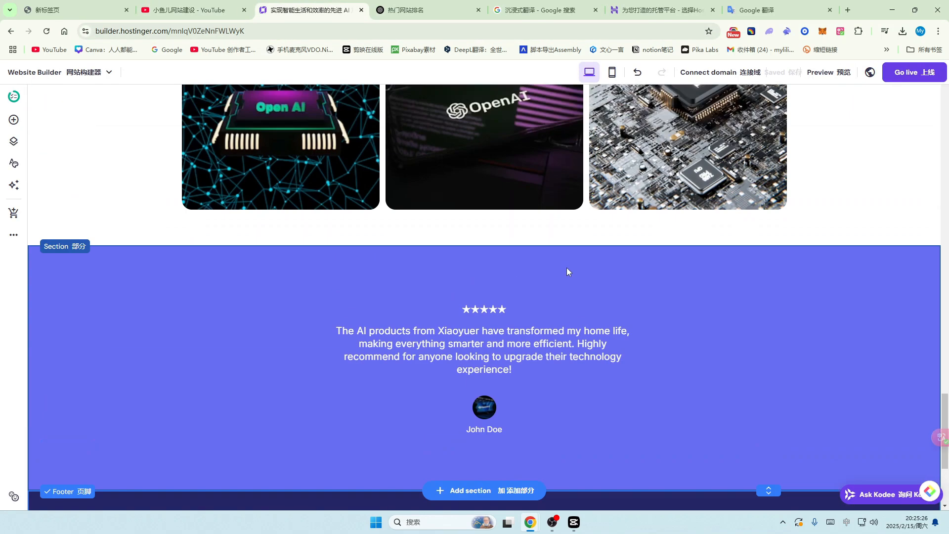
{"action": "scroll", "coordinate": [566, 269], "scroll_direction": "up", "scroll_amount": 15}
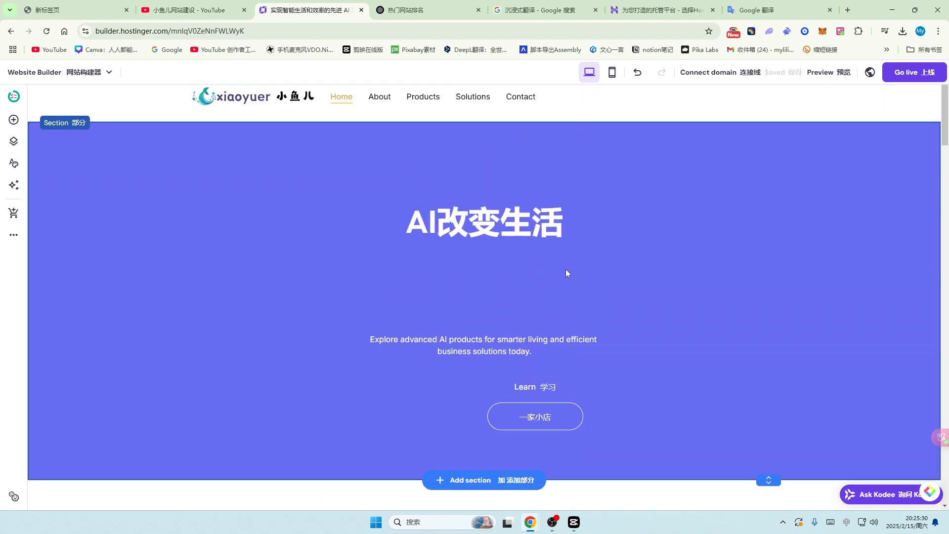
{"action": "scroll", "coordinate": [566, 273], "scroll_direction": "up", "scroll_amount": 1}
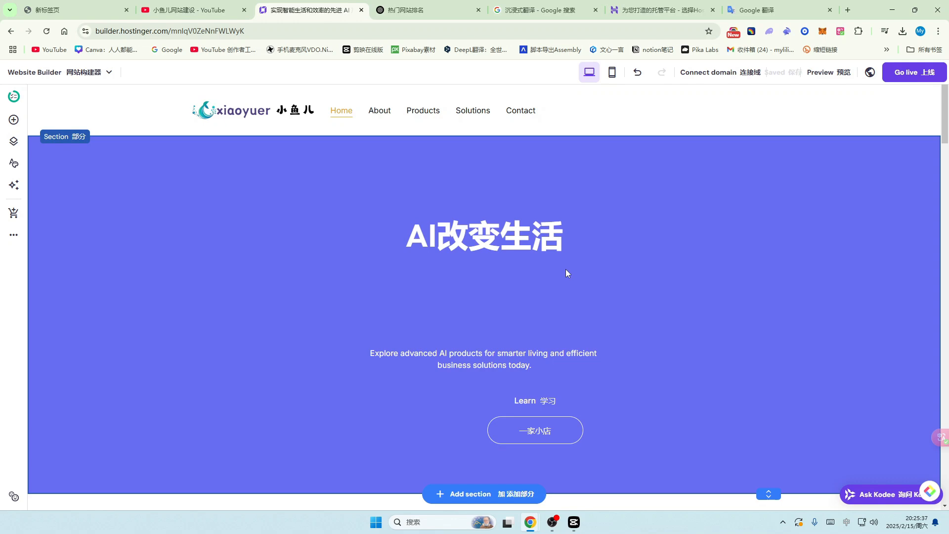
{"action": "scroll", "coordinate": [265, 242], "scroll_direction": "down", "scroll_amount": 15}
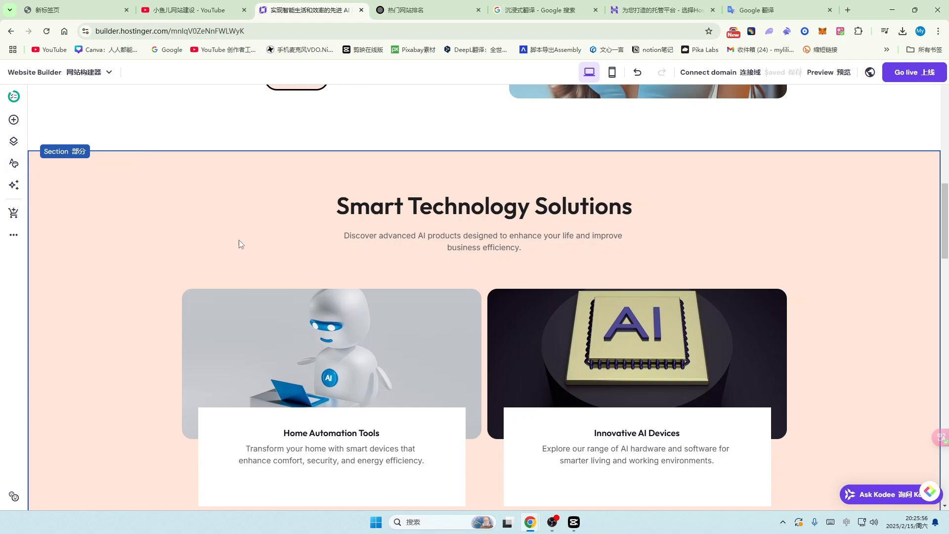
Step: Open Website styles and look over the site's colour palette
{"action": "left_click", "coordinate": [13, 165]}
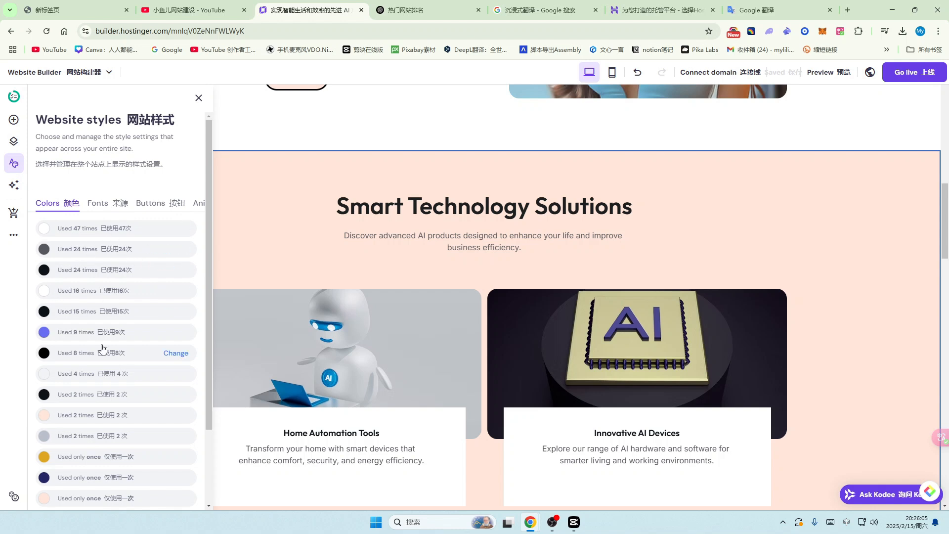
{"action": "scroll", "coordinate": [99, 381], "scroll_direction": "down", "scroll_amount": 2}
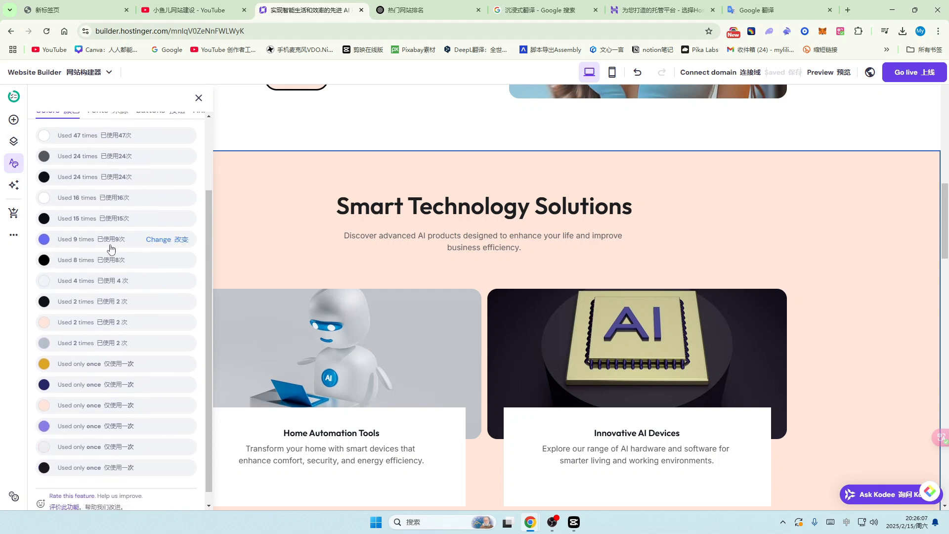
{"action": "scroll", "coordinate": [114, 267], "scroll_direction": "down", "scroll_amount": 1}
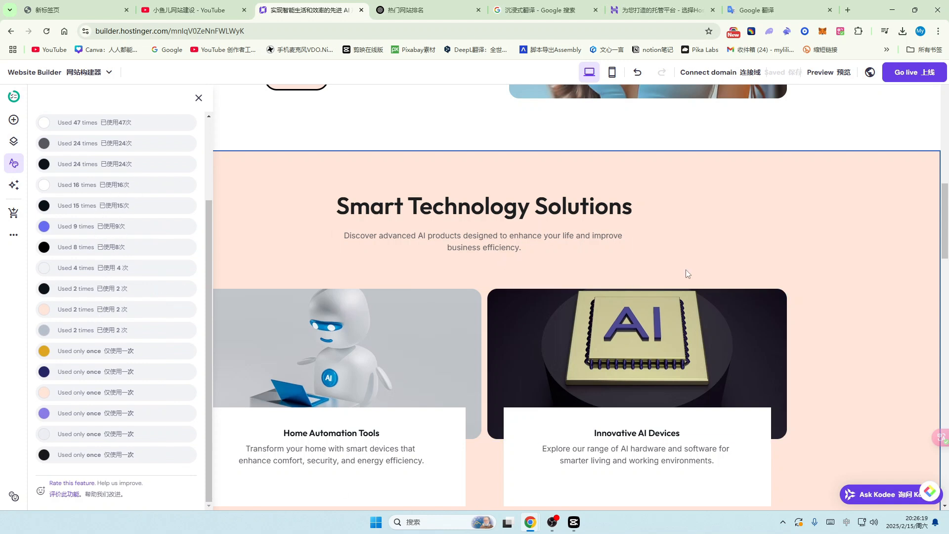
{"action": "scroll", "coordinate": [722, 254], "scroll_direction": "up", "scroll_amount": 1}
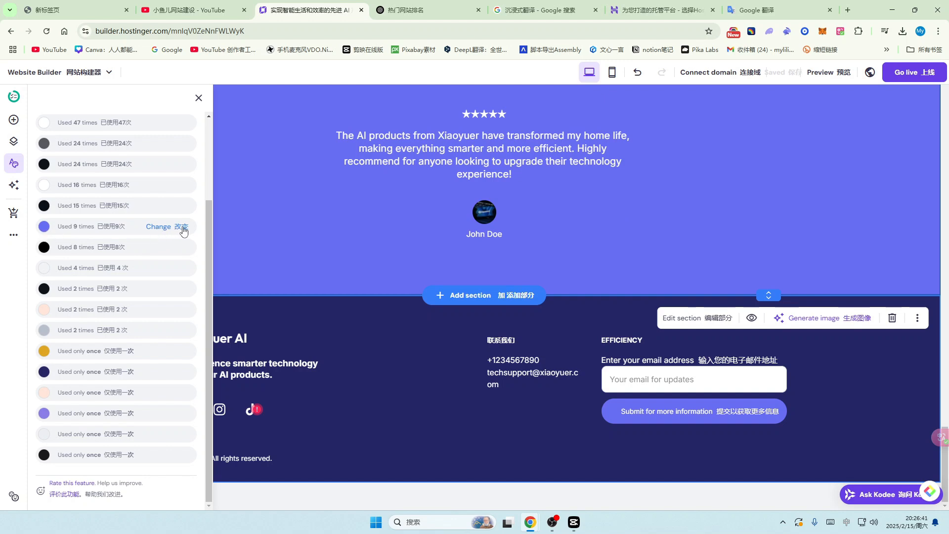
Step: Replace the purple #686DF3, used 9 times, with yellow-green #E2F059 and review the page
{"action": "left_click", "coordinate": [160, 227]}
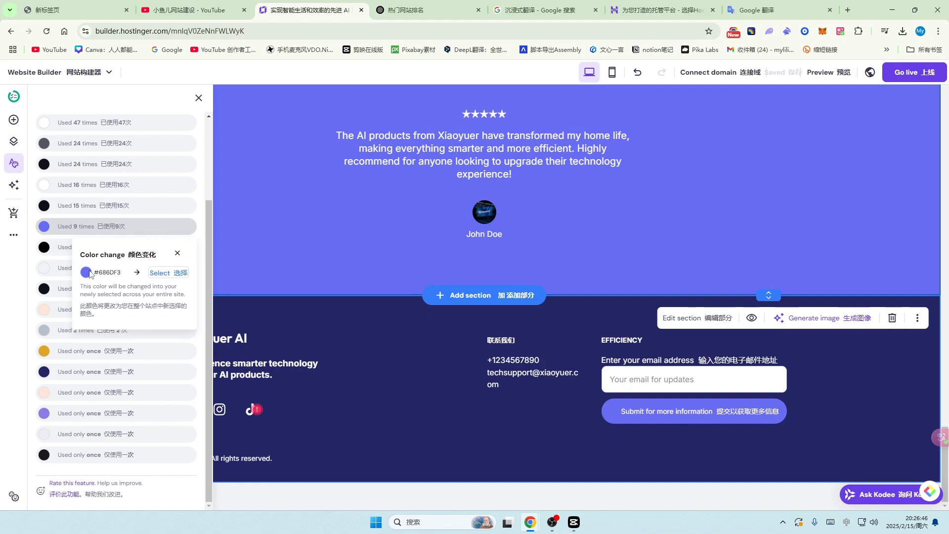
{"action": "left_click", "coordinate": [174, 274]}
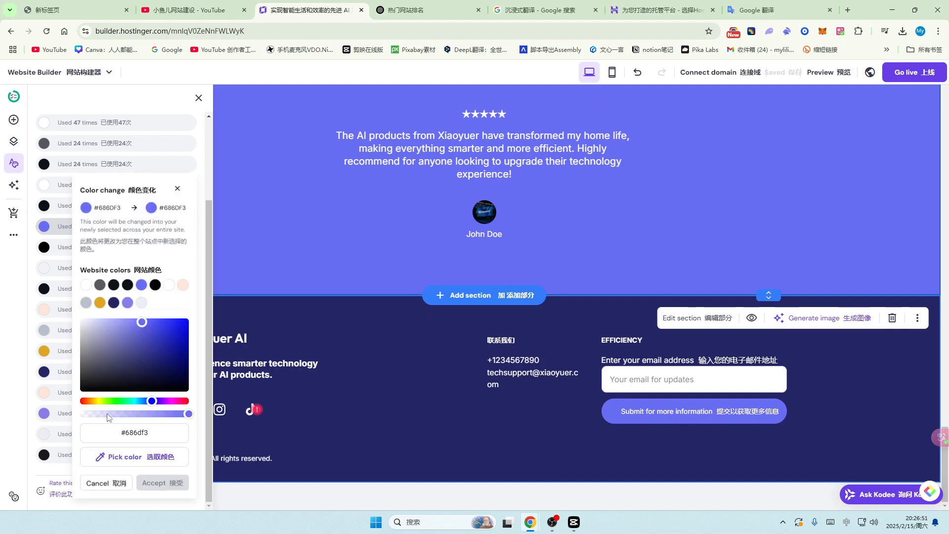
{"action": "left_click", "coordinate": [101, 401]}
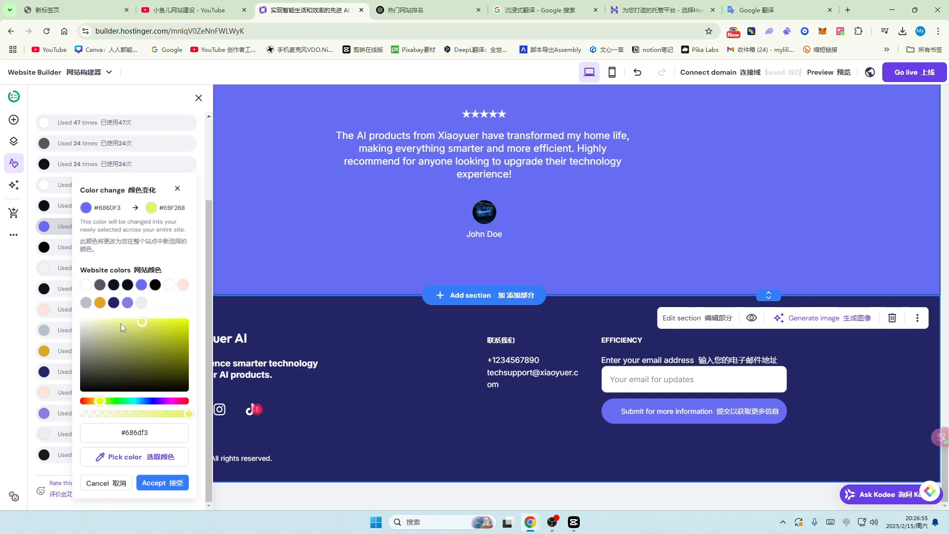
{"action": "left_click", "coordinate": [149, 323]}
{"action": "left_click", "coordinate": [159, 484]}
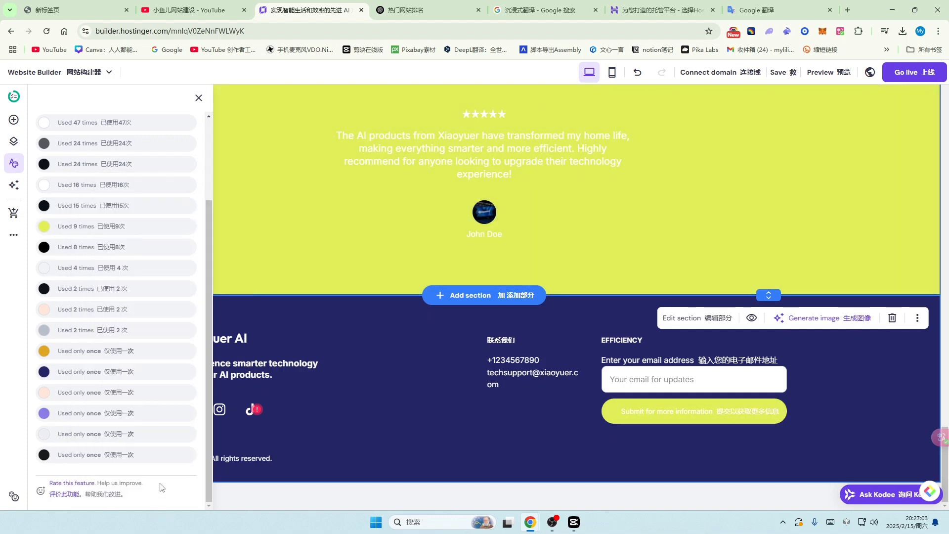
{"action": "scroll", "coordinate": [522, 212], "scroll_direction": "up", "scroll_amount": 15}
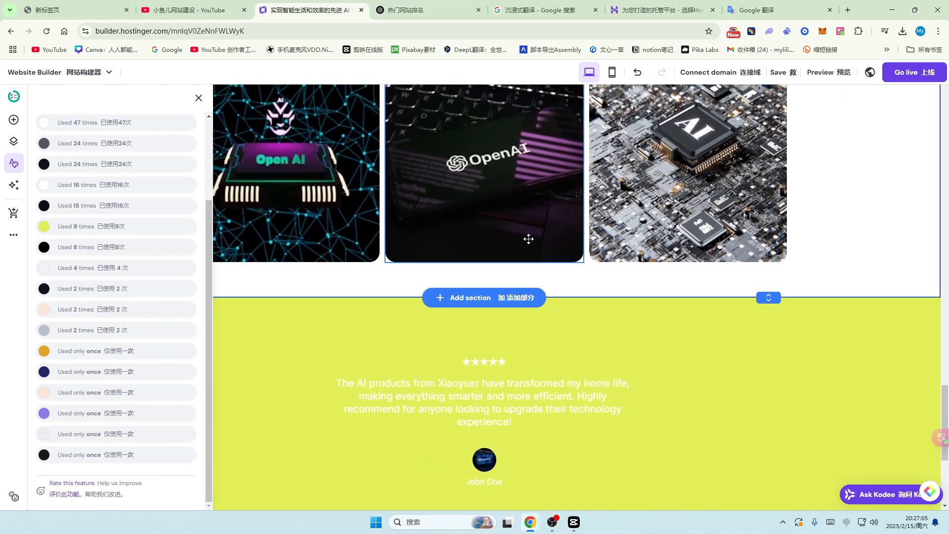
{"action": "scroll", "coordinate": [529, 239], "scroll_direction": "up", "scroll_amount": 15}
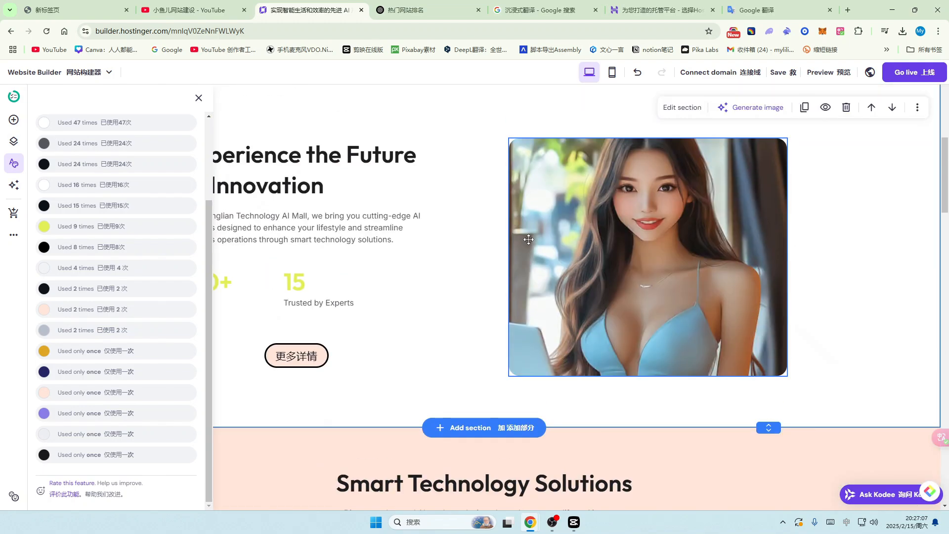
{"action": "scroll", "coordinate": [530, 239], "scroll_direction": "down", "scroll_amount": 10}
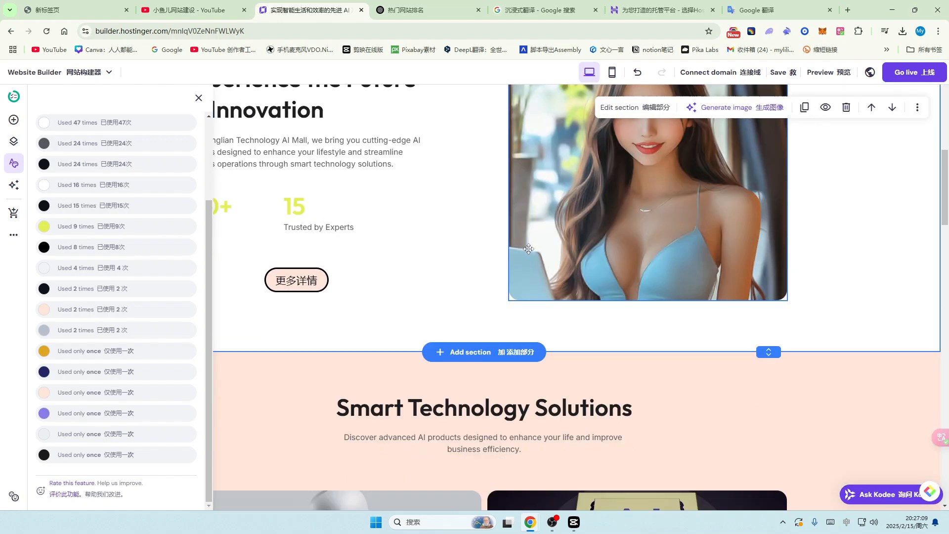
{"action": "scroll", "coordinate": [572, 321], "scroll_direction": "down", "scroll_amount": 15}
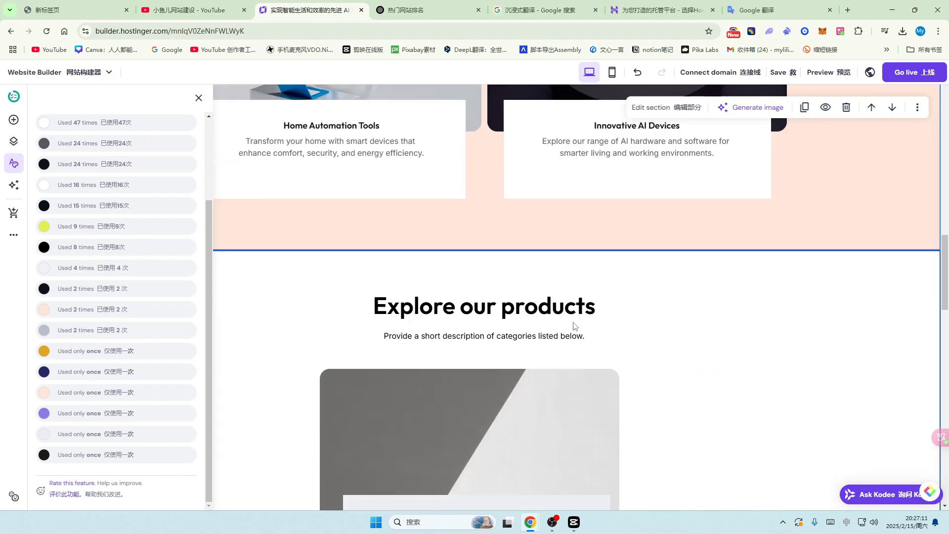
{"action": "scroll", "coordinate": [573, 322], "scroll_direction": "down", "scroll_amount": 6}
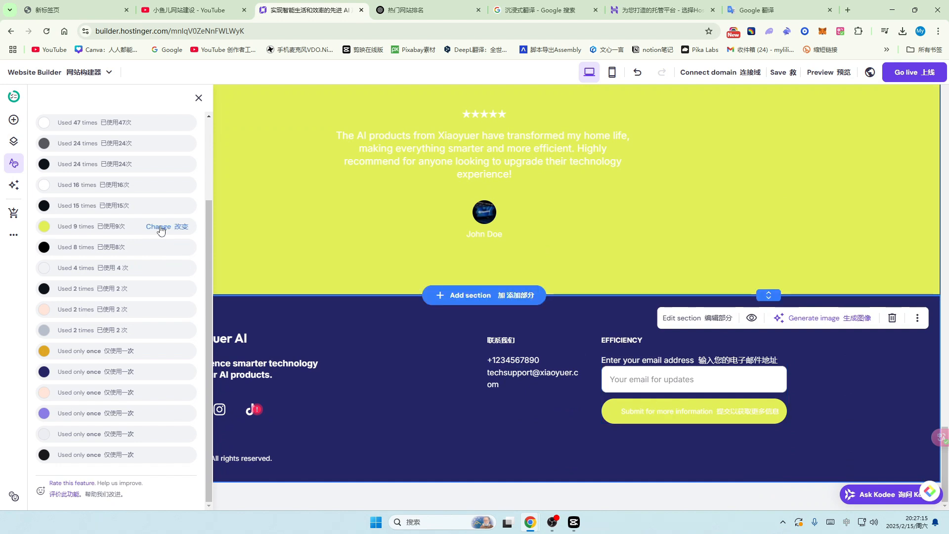
Step: Swap the yellow-green colour for the site's purple #8A7CE6 across the whole site
{"action": "left_click", "coordinate": [166, 227]}
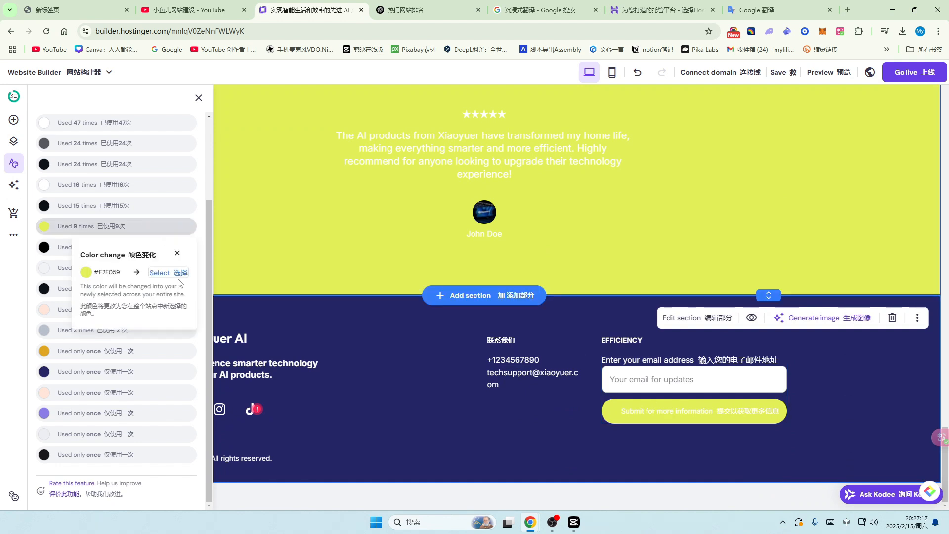
{"action": "left_click", "coordinate": [171, 274]}
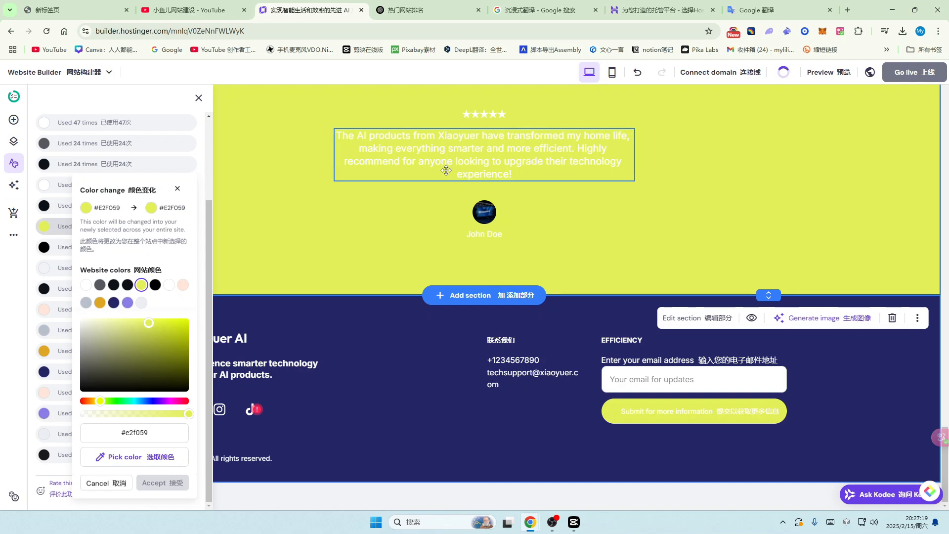
{"action": "left_click", "coordinate": [128, 303]}
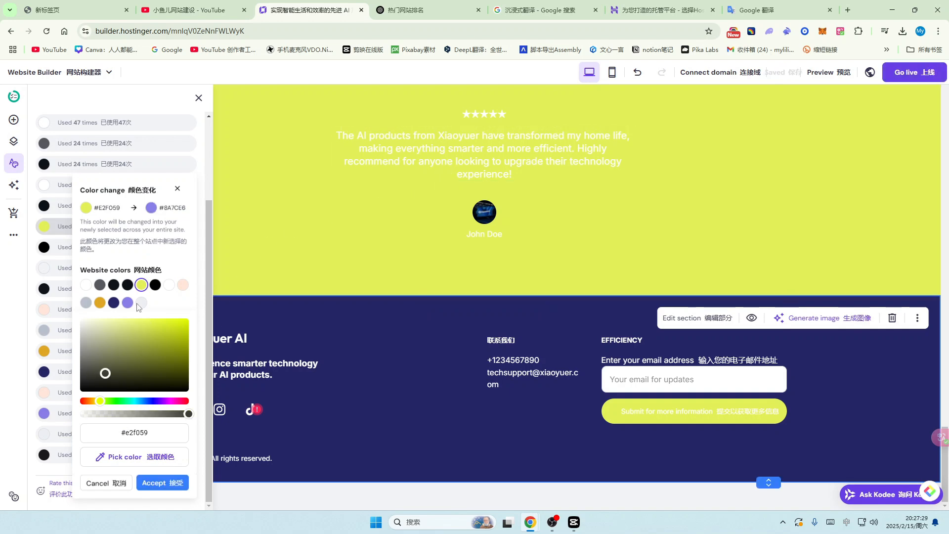
{"action": "left_click", "coordinate": [167, 488]}
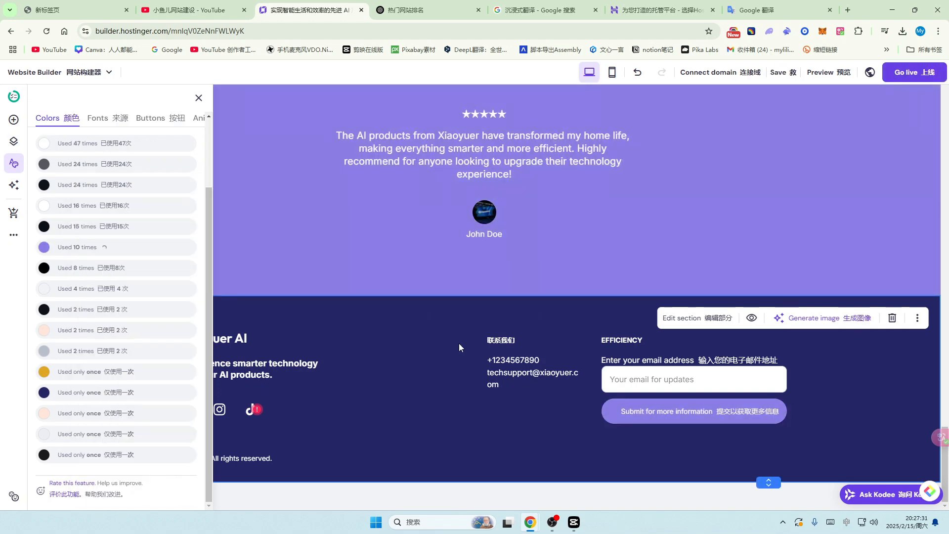
{"action": "scroll", "coordinate": [546, 252], "scroll_direction": "up", "scroll_amount": 5}
{"action": "scroll", "coordinate": [545, 257], "scroll_direction": "up", "scroll_amount": 20}
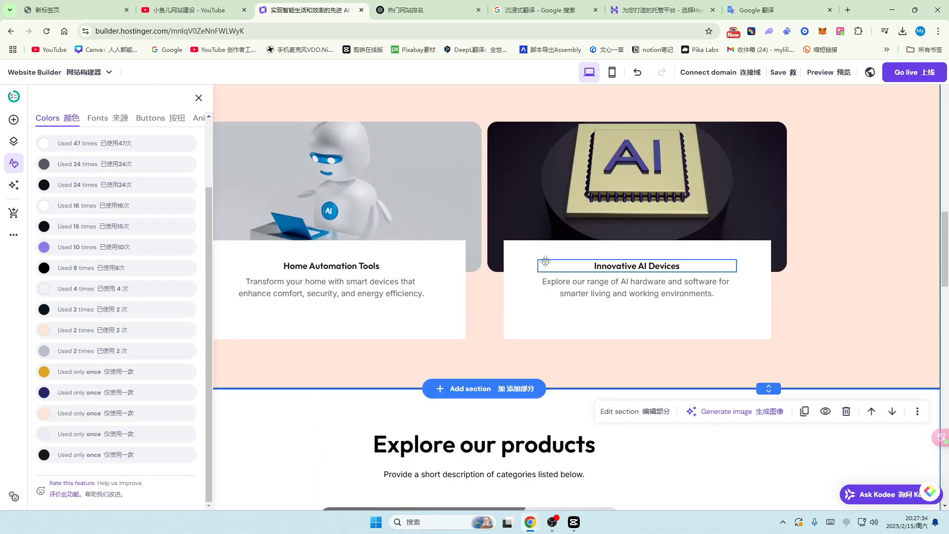
{"action": "scroll", "coordinate": [544, 262], "scroll_direction": "down", "scroll_amount": 8}
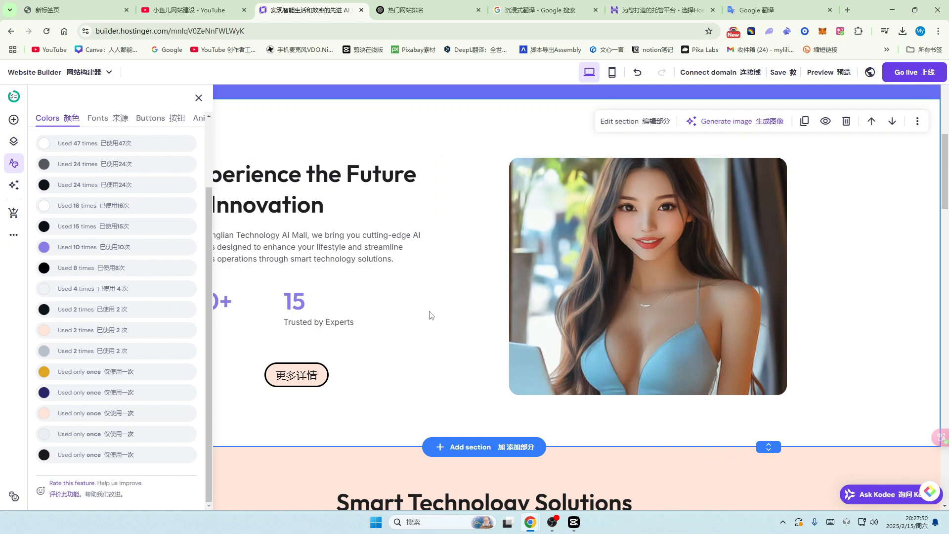
{"action": "scroll", "coordinate": [437, 346], "scroll_direction": "down", "scroll_amount": 15}
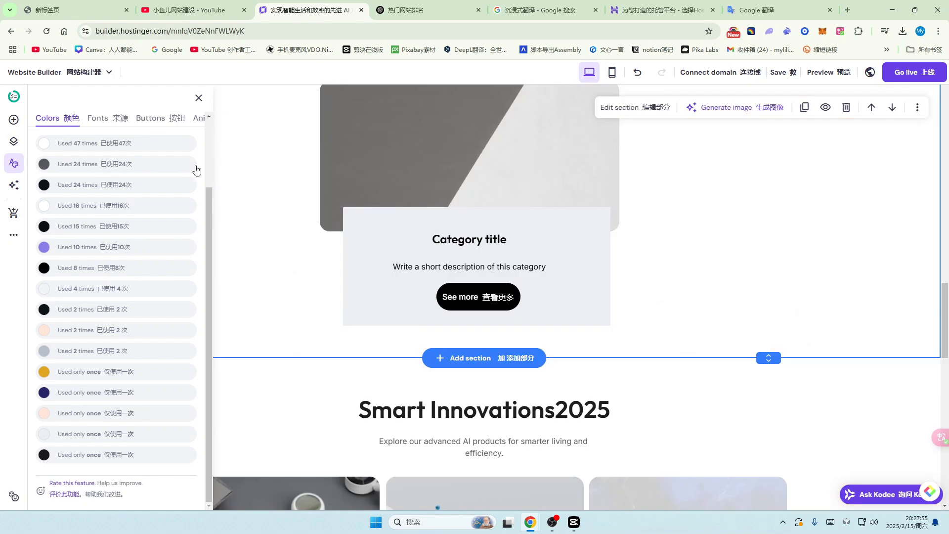
Step: Replace the dark grey #56585E, used 24 times, with muted pink #BA9FA6
{"action": "left_click", "coordinate": [179, 166]}
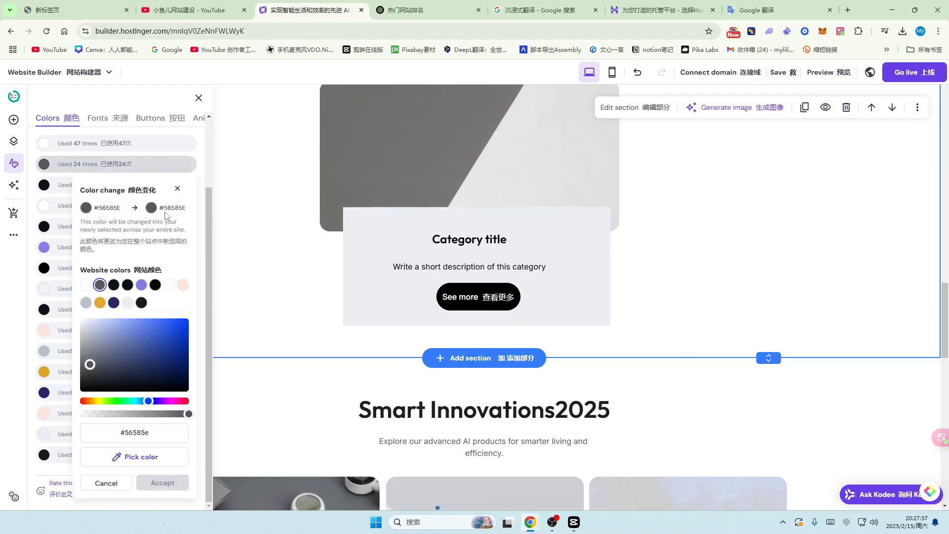
{"action": "left_click", "coordinate": [98, 400]}
{"action": "left_click", "coordinate": [101, 328]}
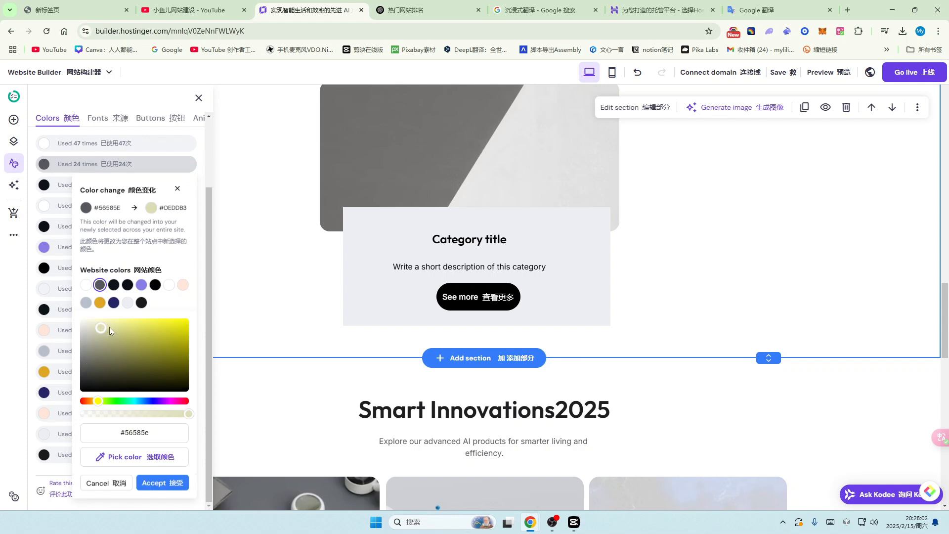
{"action": "left_click", "coordinate": [174, 401]}
{"action": "left_click", "coordinate": [184, 401]}
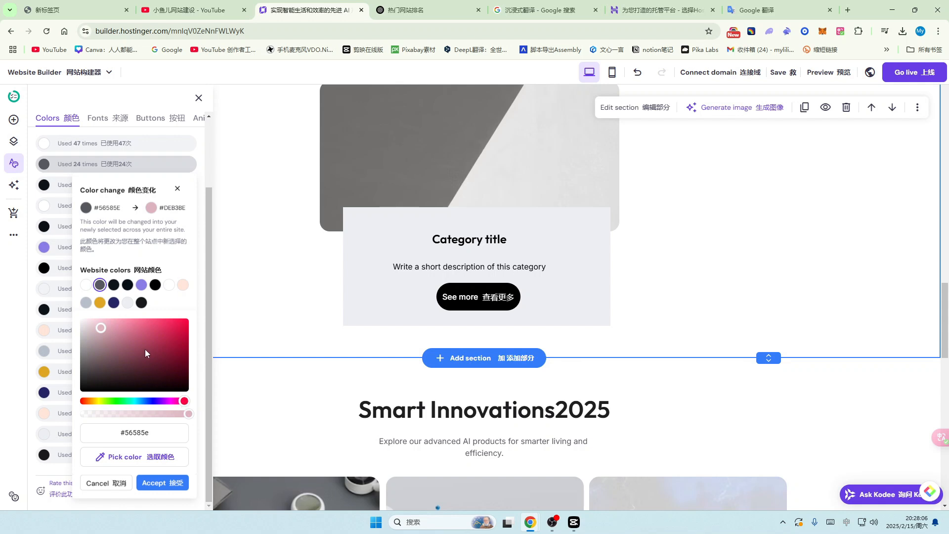
{"action": "left_click", "coordinate": [96, 339]}
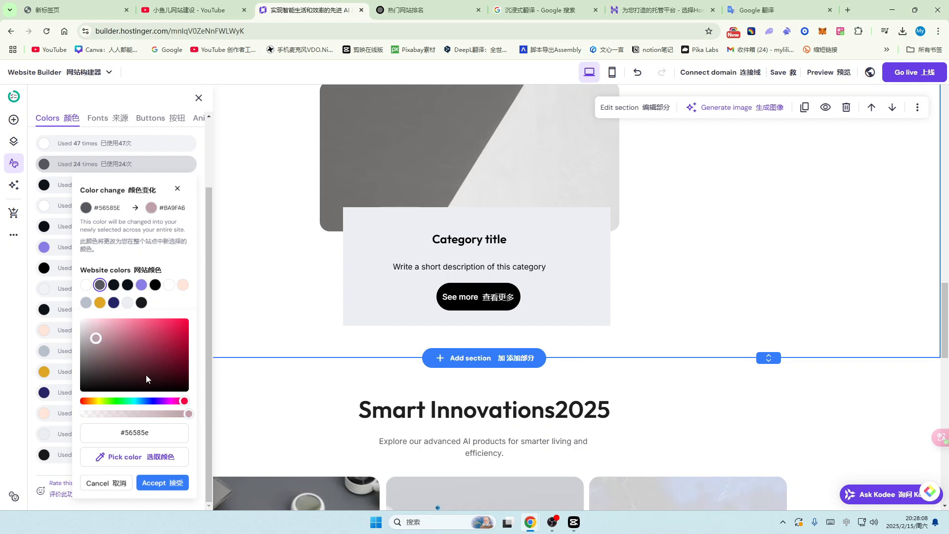
{"action": "left_click", "coordinate": [162, 483]}
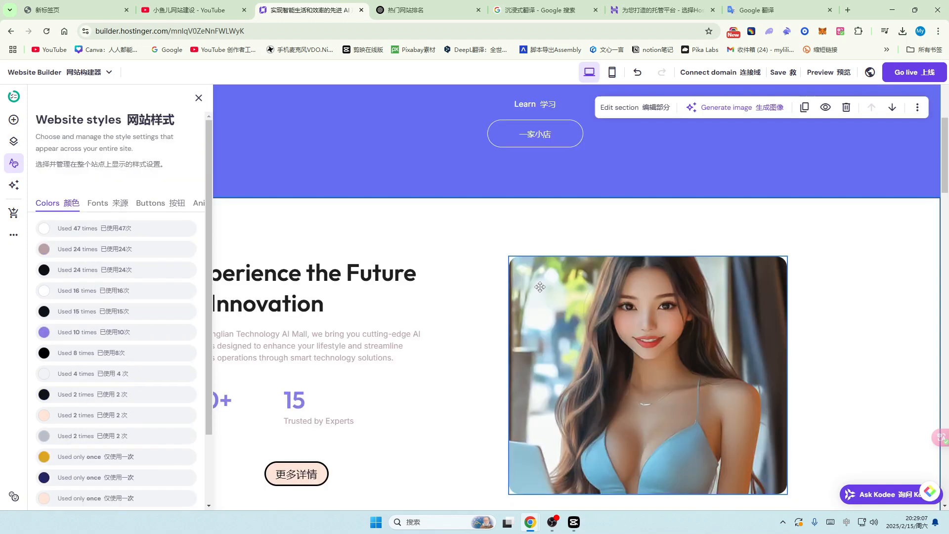
Step: Open the site's text styles at the heading font settings with Heading 1 expanded
{"action": "left_click", "coordinate": [103, 207]}
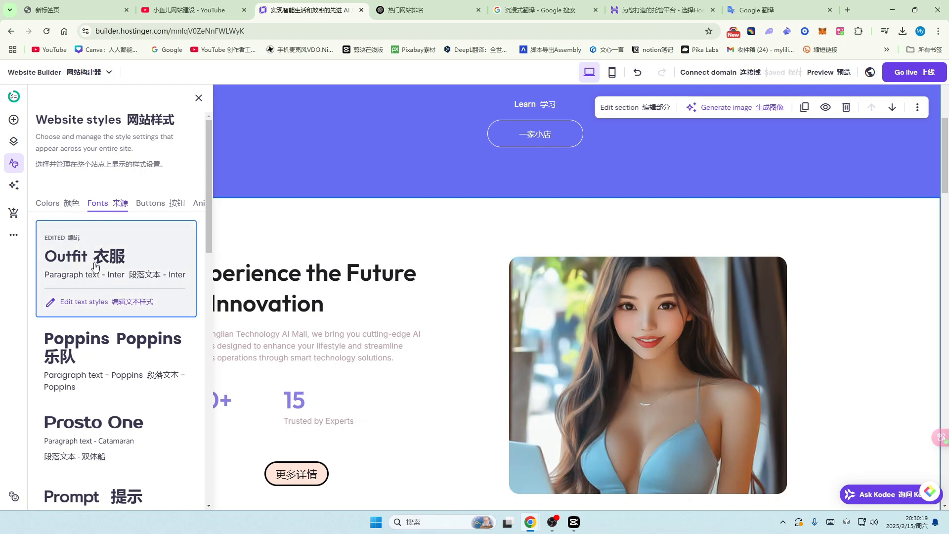
{"action": "left_click", "coordinate": [102, 302]}
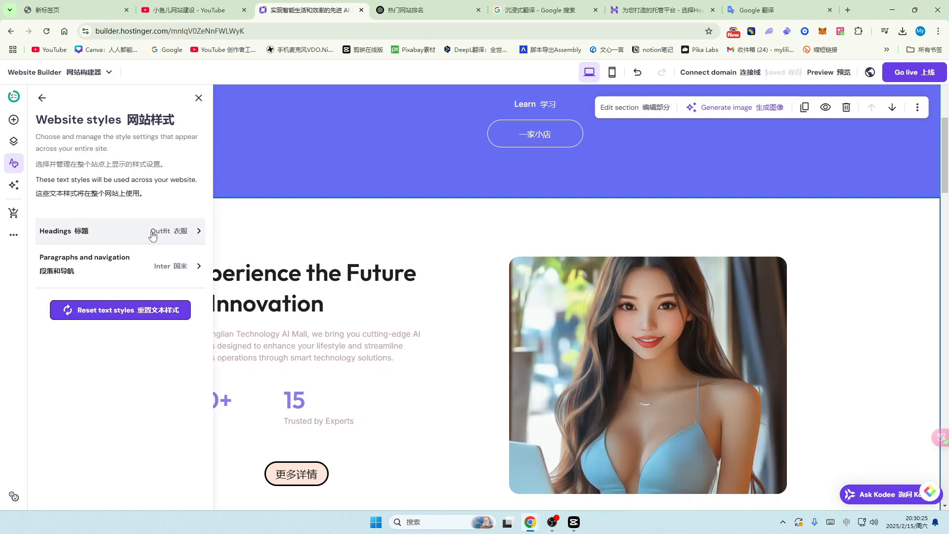
{"action": "left_click", "coordinate": [198, 232]}
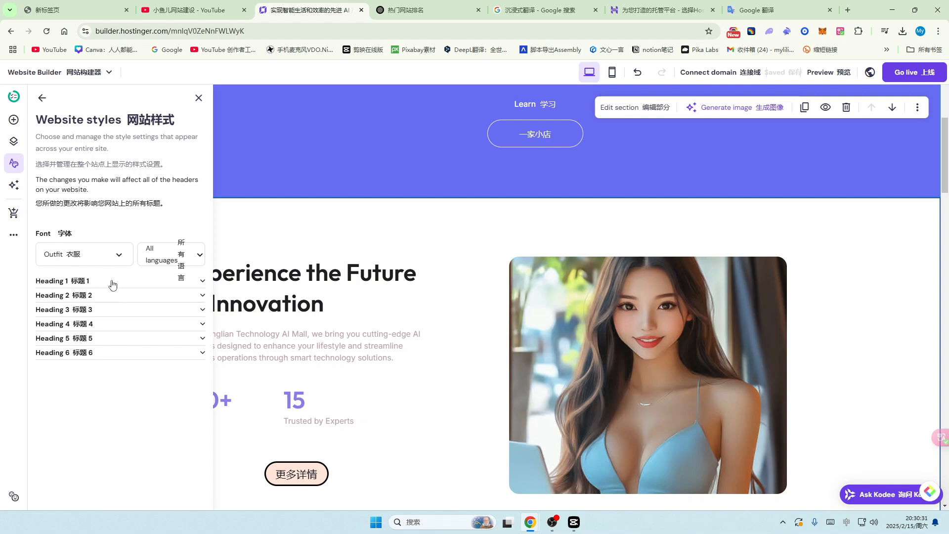
{"action": "left_click", "coordinate": [112, 281]}
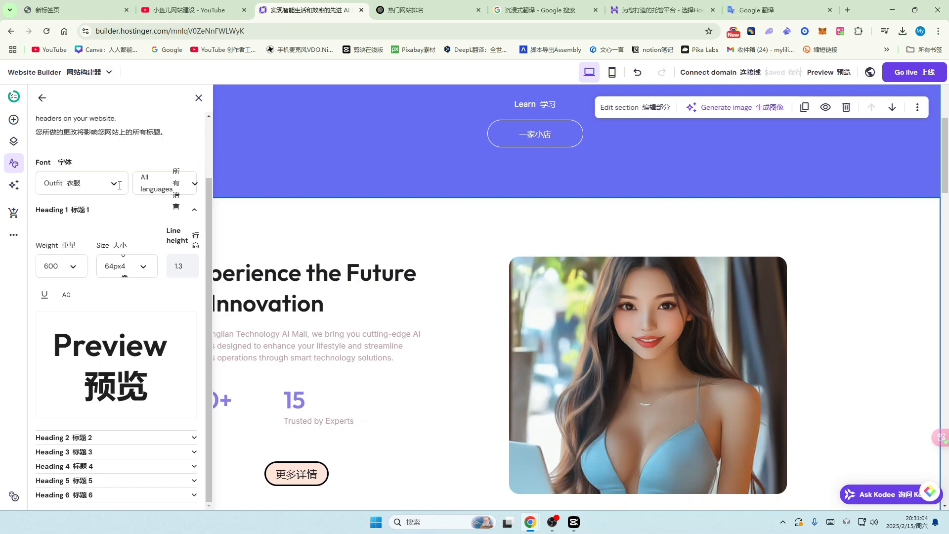
Step: Try Aboreto and then ADLaM Display as the heading font
{"action": "left_click", "coordinate": [195, 182]}
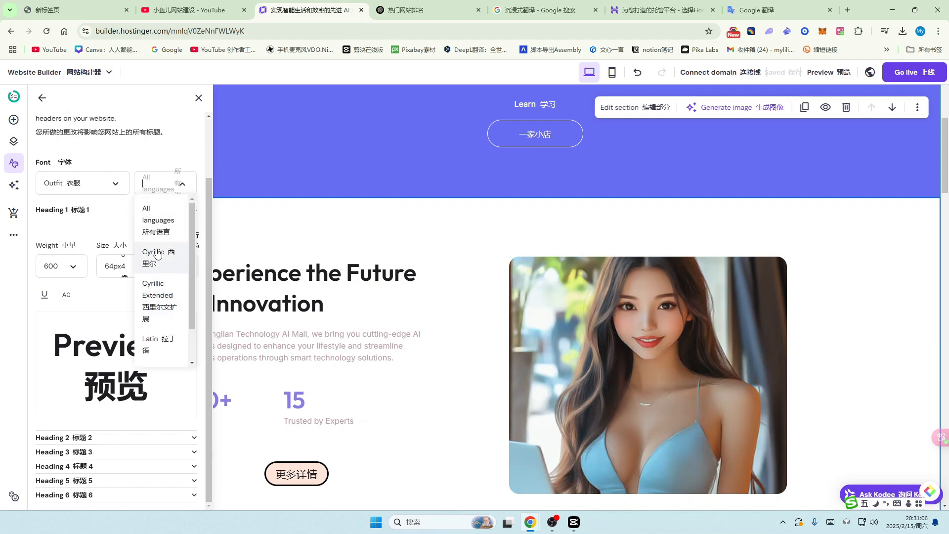
{"action": "left_click", "coordinate": [116, 184]}
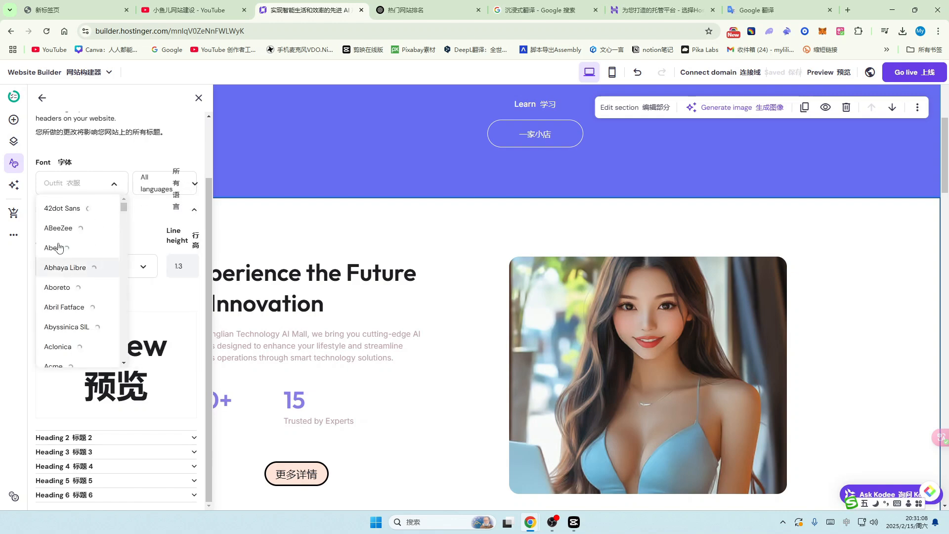
{"action": "scroll", "coordinate": [60, 296], "scroll_direction": "down", "scroll_amount": 1}
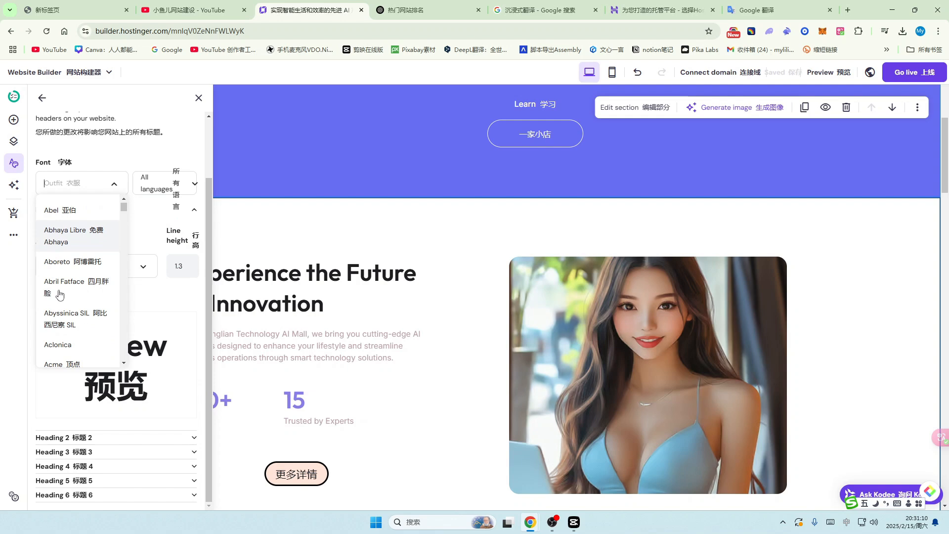
{"action": "left_click", "coordinate": [58, 264]}
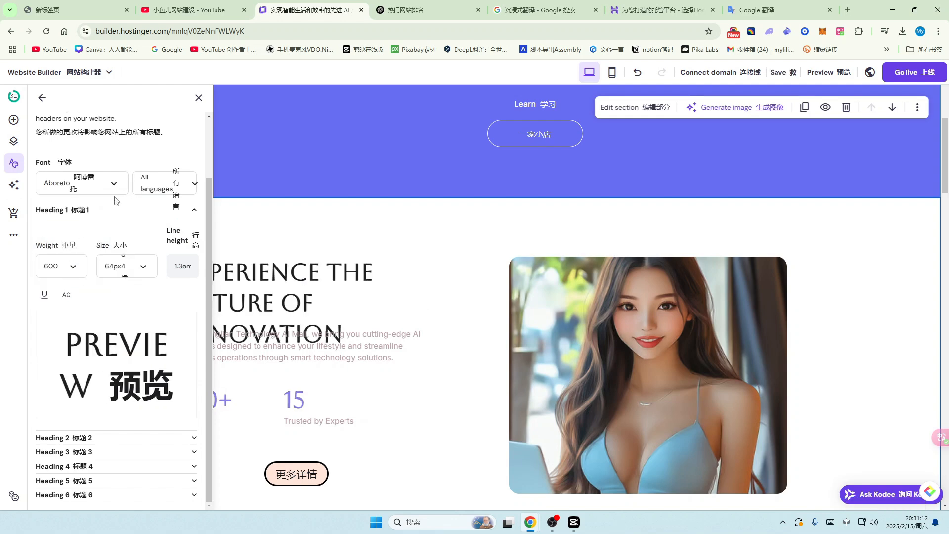
{"action": "left_click", "coordinate": [115, 184]}
{"action": "scroll", "coordinate": [72, 289], "scroll_direction": "down", "scroll_amount": 3}
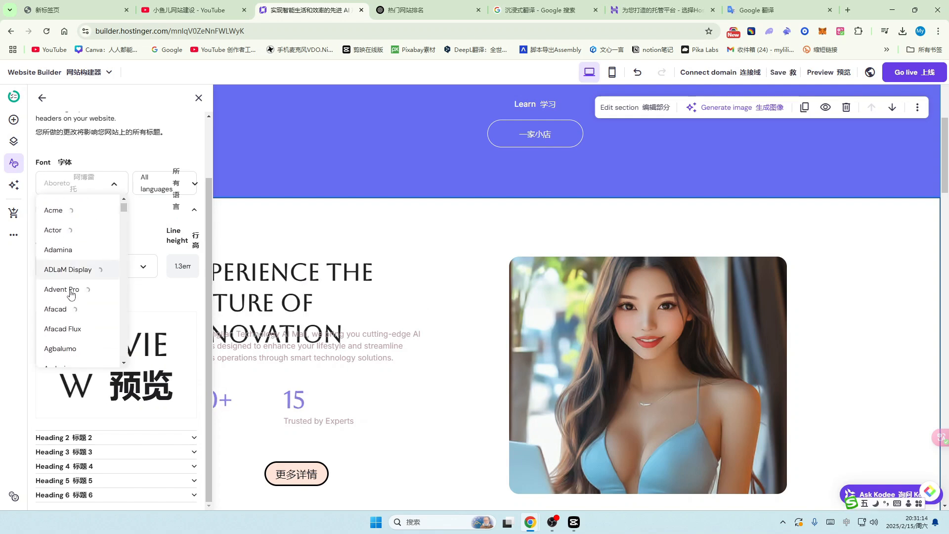
{"action": "left_click", "coordinate": [52, 264]}
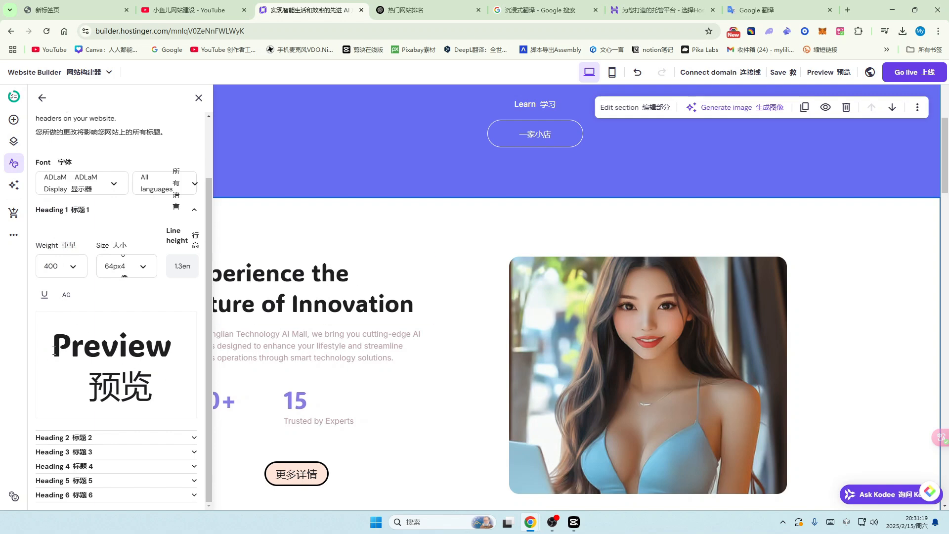
Step: Expand Headings 2 and 3 while trying Acme and then Advent Pro for headings
{"action": "left_click", "coordinate": [194, 439]}
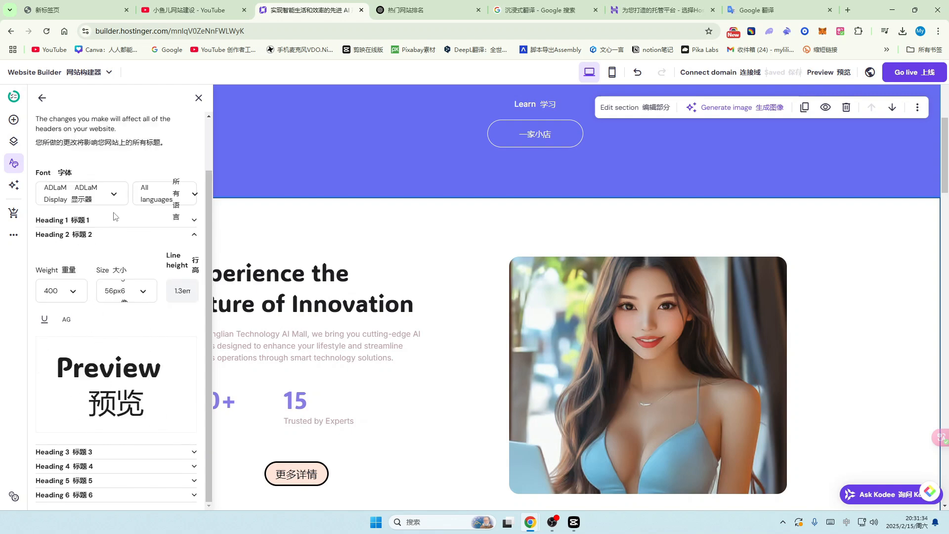
{"action": "left_click", "coordinate": [113, 195]}
{"action": "scroll", "coordinate": [59, 277], "scroll_direction": "down", "scroll_amount": 3}
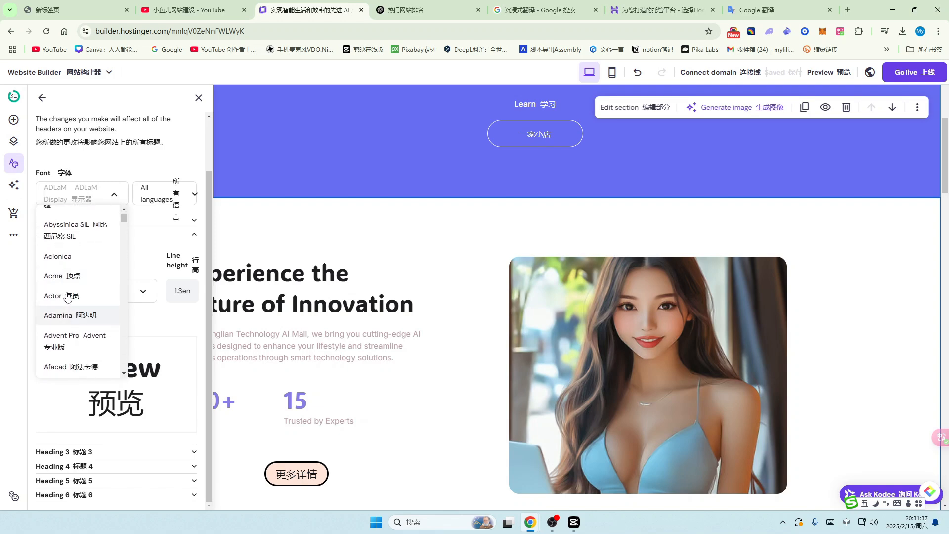
{"action": "left_click", "coordinate": [62, 276]}
{"action": "left_click", "coordinate": [193, 454]}
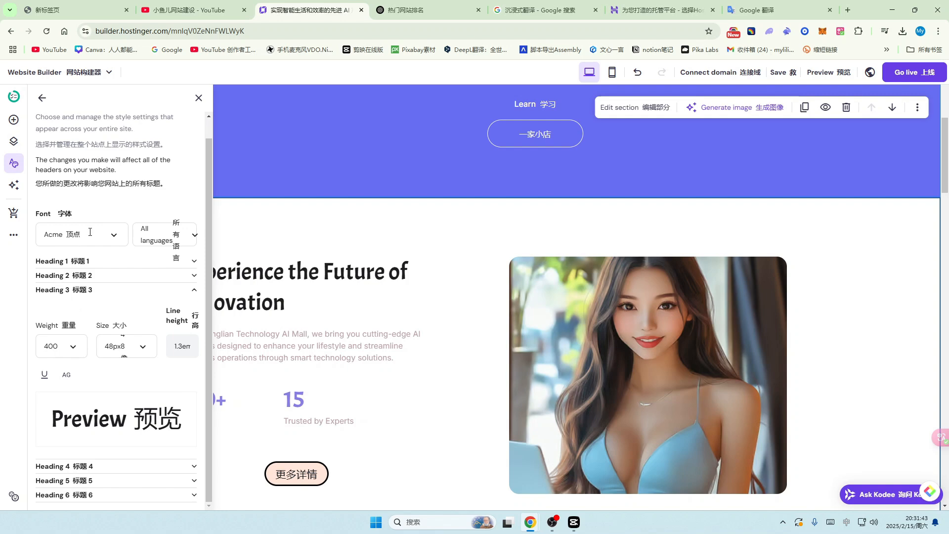
{"action": "left_click", "coordinate": [113, 237]}
{"action": "scroll", "coordinate": [68, 346], "scroll_direction": "down", "scroll_amount": 4}
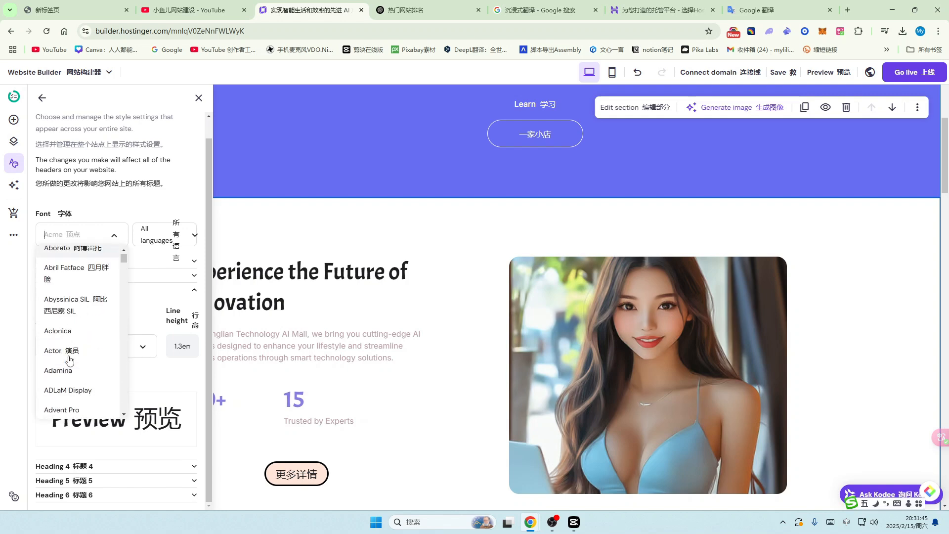
{"action": "left_click", "coordinate": [63, 352]}
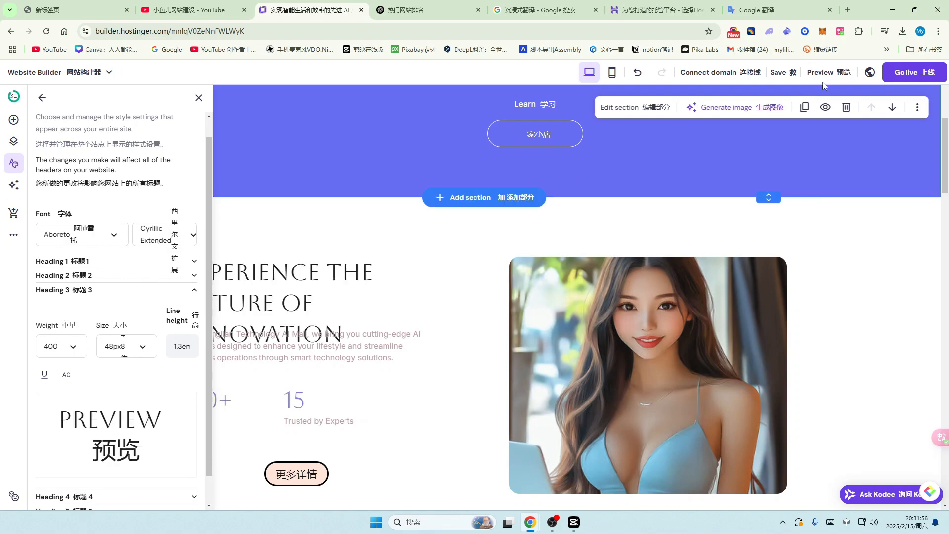
Step: Expand Headings 4–6 and settle on Afacad as the heading font
{"action": "left_click", "coordinate": [173, 442]}
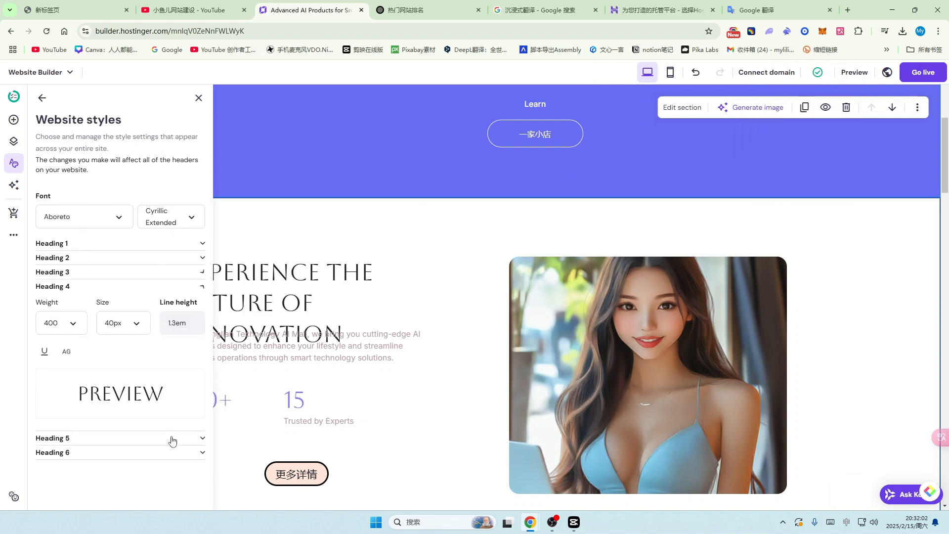
{"action": "left_click", "coordinate": [173, 439]}
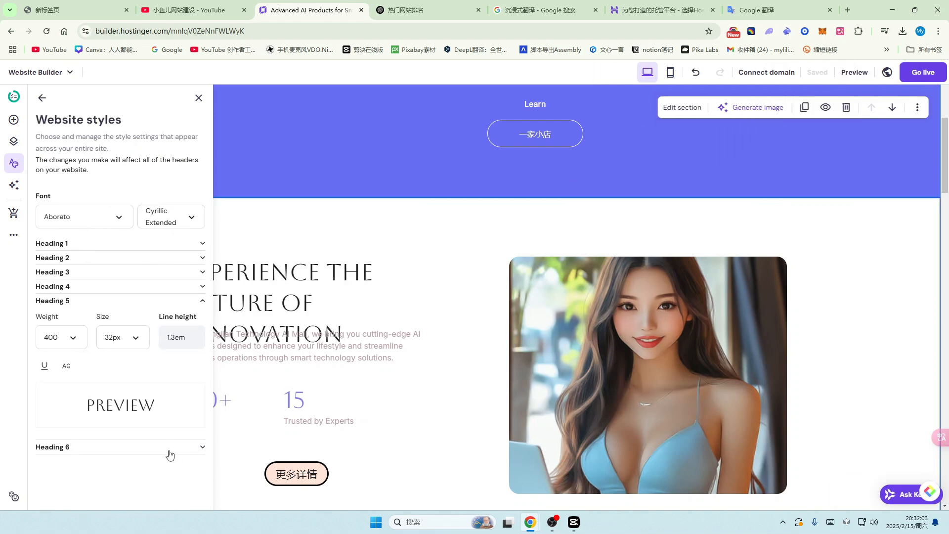
{"action": "left_click", "coordinate": [170, 452]}
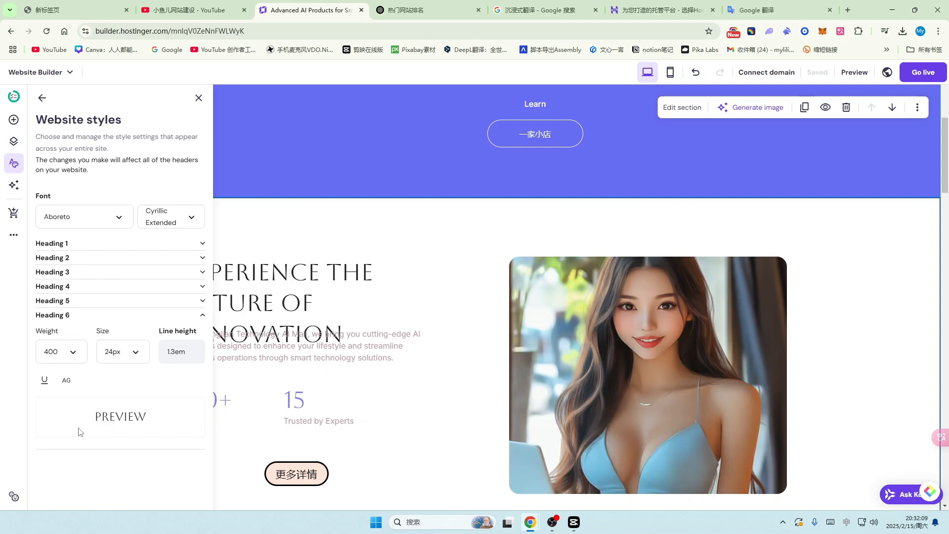
{"action": "left_click", "coordinate": [111, 221]}
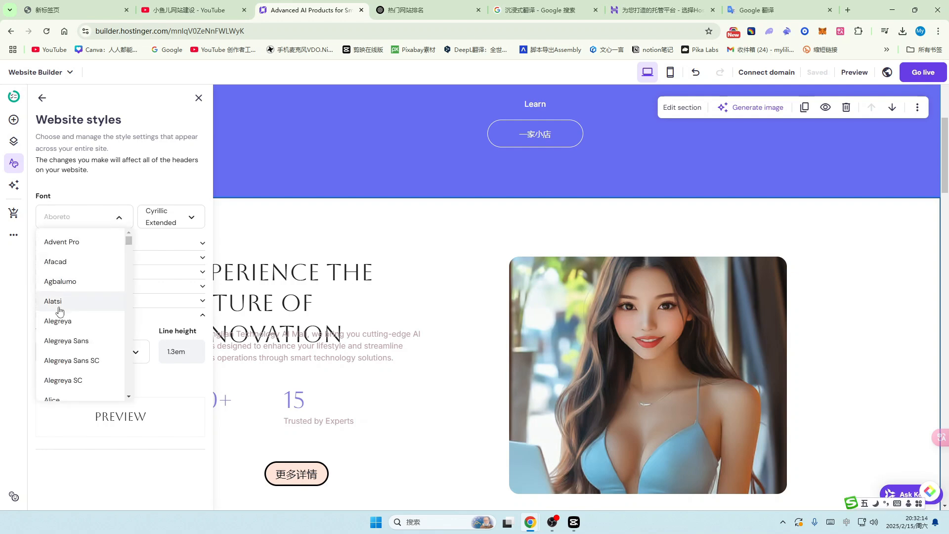
{"action": "scroll", "coordinate": [59, 311], "scroll_direction": "down", "scroll_amount": 2}
{"action": "scroll", "coordinate": [77, 320], "scroll_direction": "down", "scroll_amount": 2}
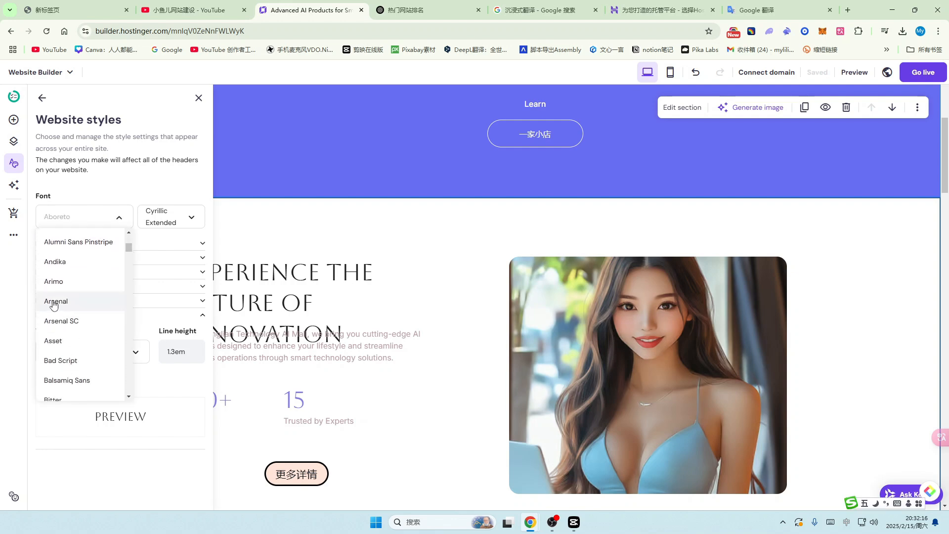
{"action": "left_click", "coordinate": [58, 301]}
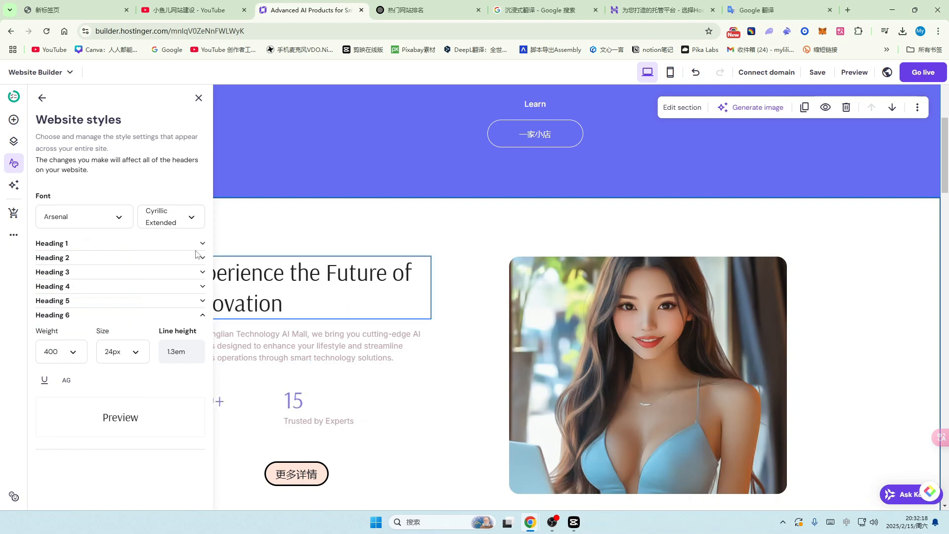
Step: Limit the heading font to Latin characters and return to the text styles list
{"action": "left_click", "coordinate": [194, 215]}
{"action": "left_click", "coordinate": [158, 313]}
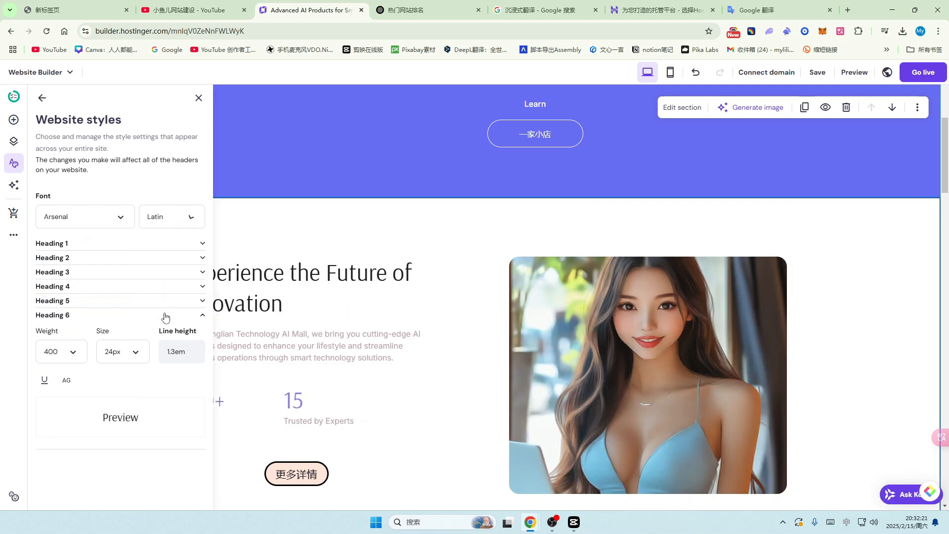
{"action": "scroll", "coordinate": [429, 296], "scroll_direction": "down", "scroll_amount": 6}
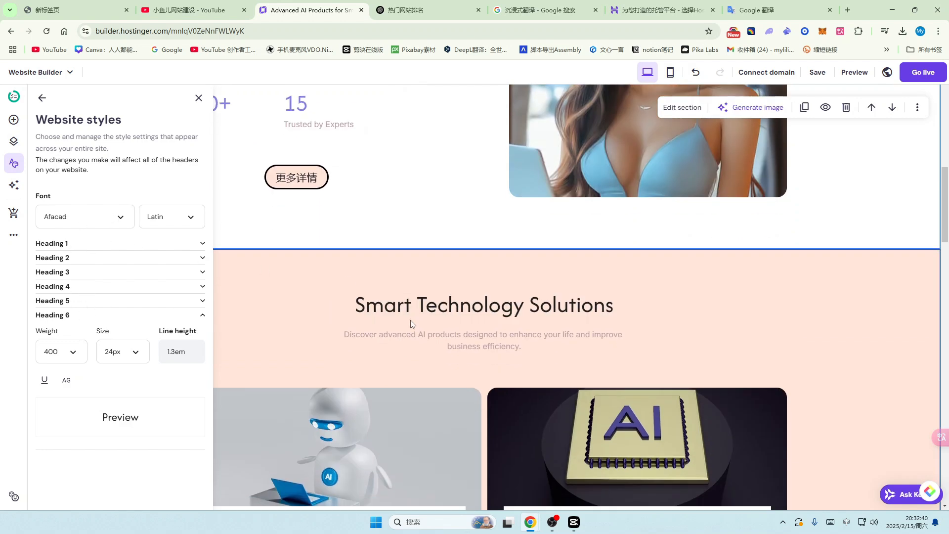
{"action": "scroll", "coordinate": [411, 323], "scroll_direction": "down", "scroll_amount": 9}
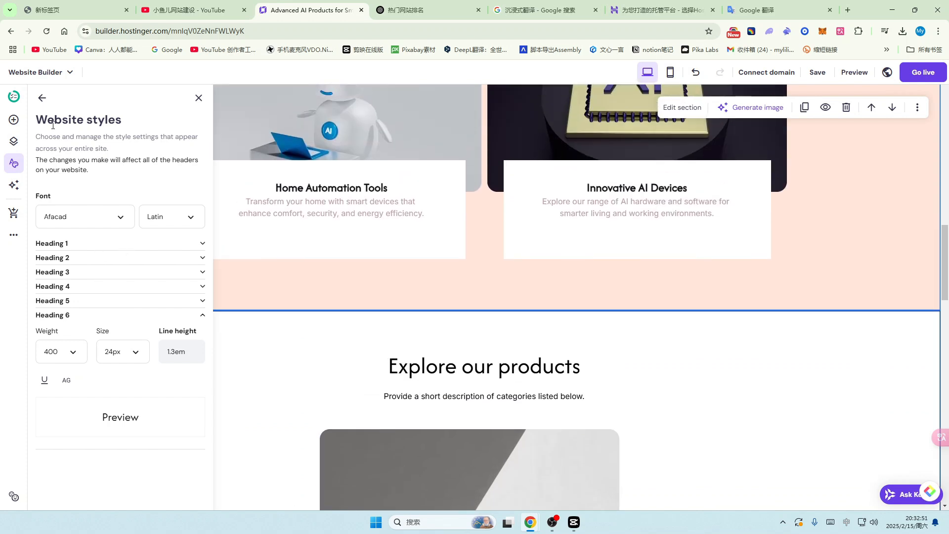
{"action": "left_click", "coordinate": [41, 98]}
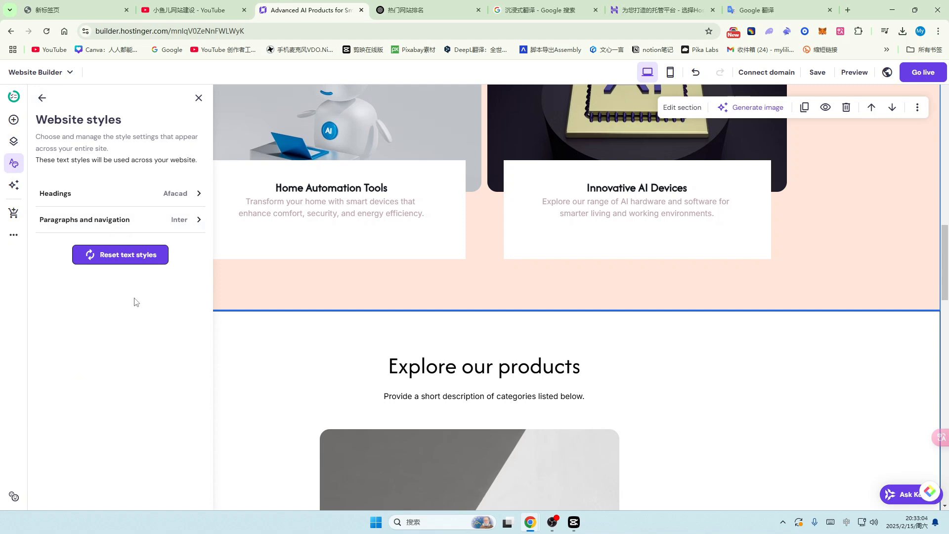
Step: Try Alatsi and then Advent Pro as the paragraph and navigation font
{"action": "left_click", "coordinate": [192, 219]}
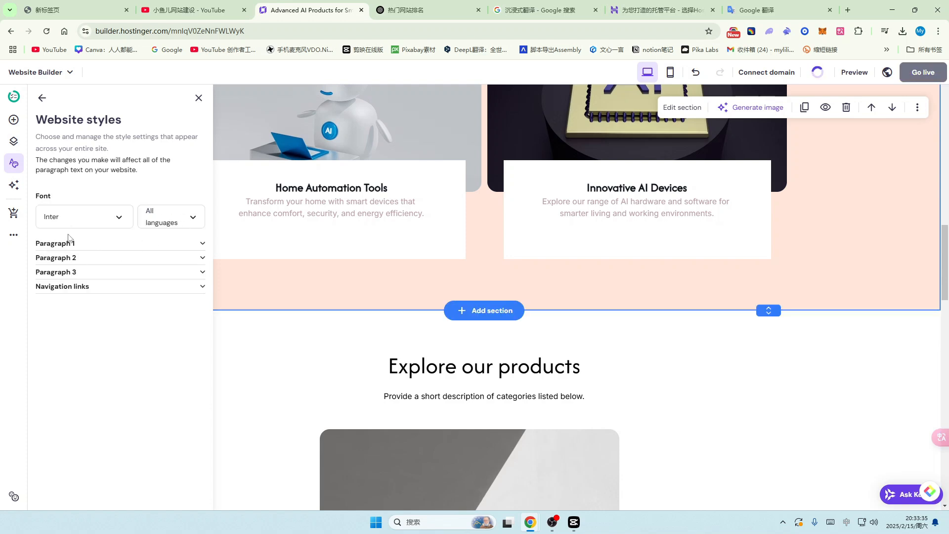
{"action": "left_click", "coordinate": [117, 219]}
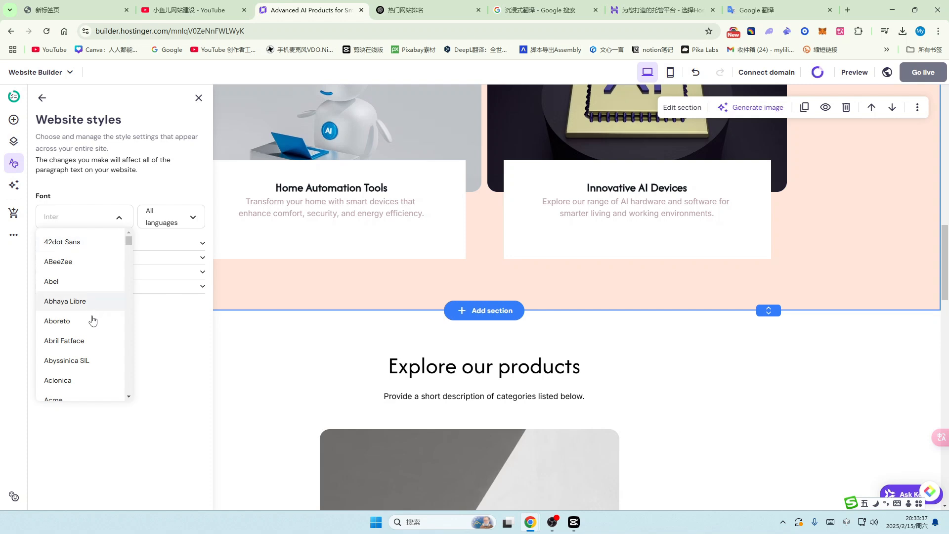
{"action": "scroll", "coordinate": [91, 321], "scroll_direction": "down", "scroll_amount": 3}
{"action": "scroll", "coordinate": [91, 325], "scroll_direction": "down", "scroll_amount": 5}
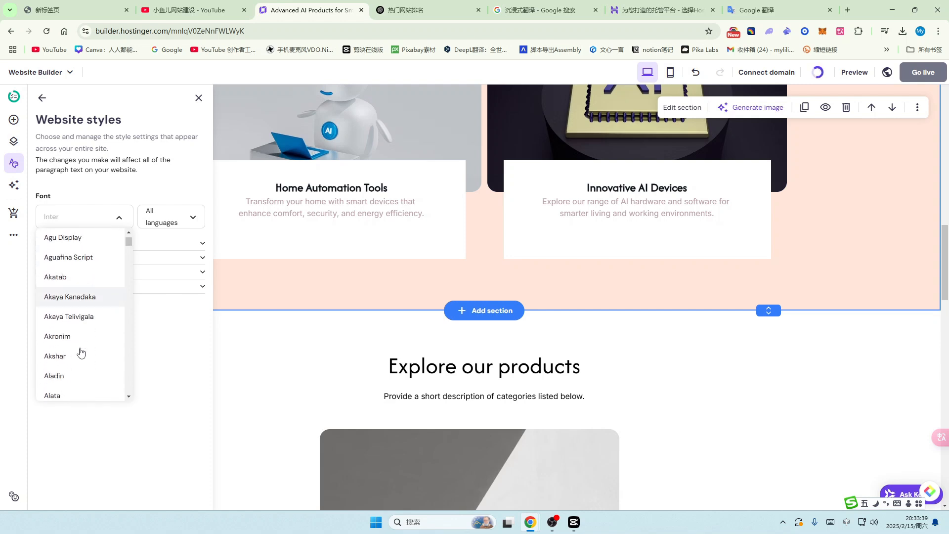
{"action": "left_click", "coordinate": [69, 364]}
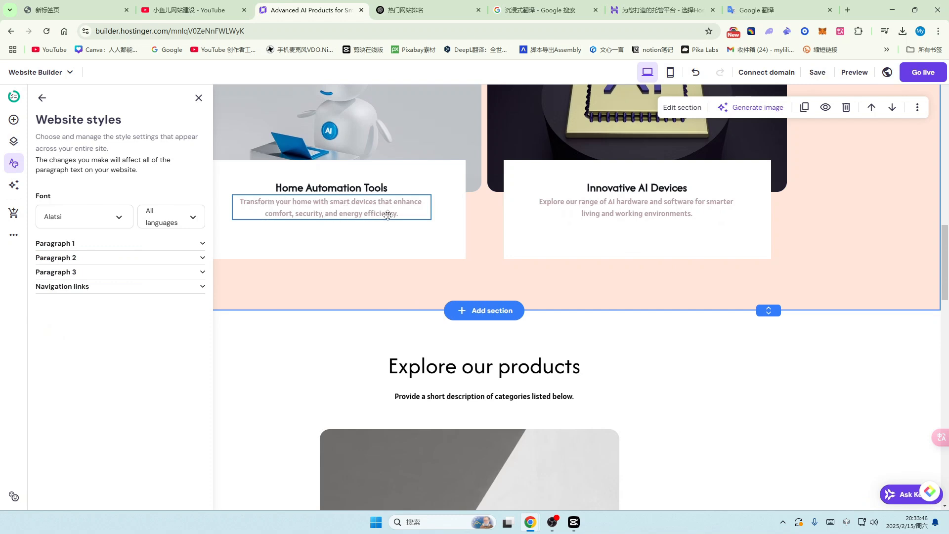
{"action": "left_click", "coordinate": [119, 220]}
{"action": "scroll", "coordinate": [93, 337], "scroll_direction": "down", "scroll_amount": 3}
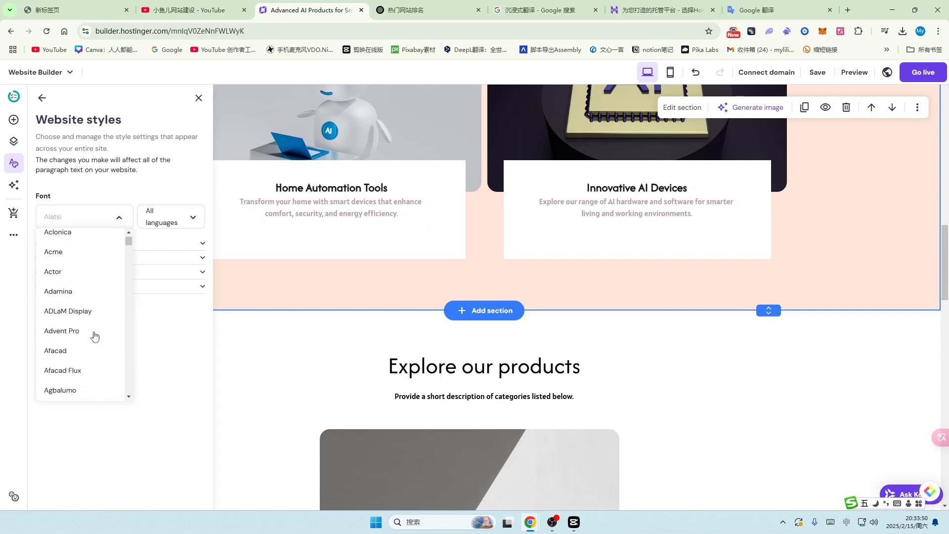
{"action": "left_click", "coordinate": [57, 332]}
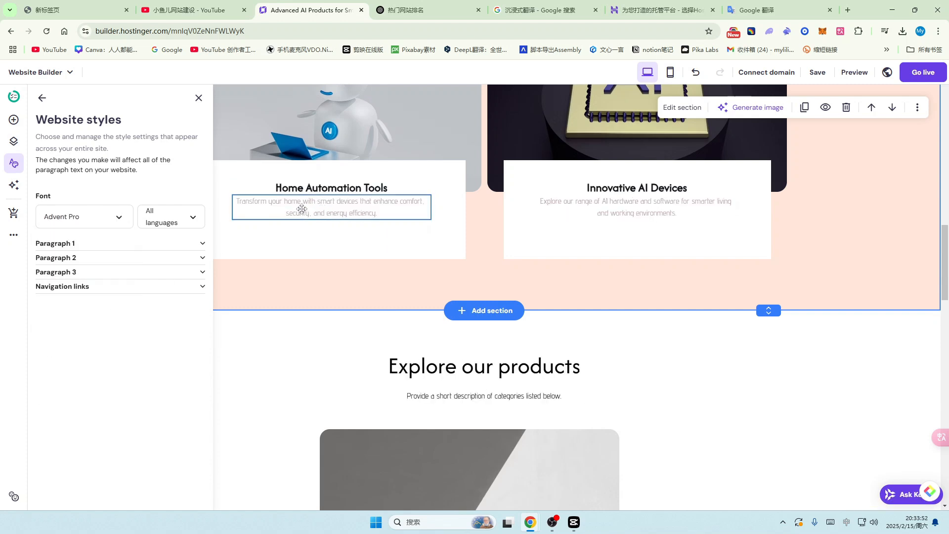
Step: Set Alef as the paragraph font, choose its character set, and go back
{"action": "left_click", "coordinate": [81, 217]}
{"action": "left_click", "coordinate": [79, 273]}
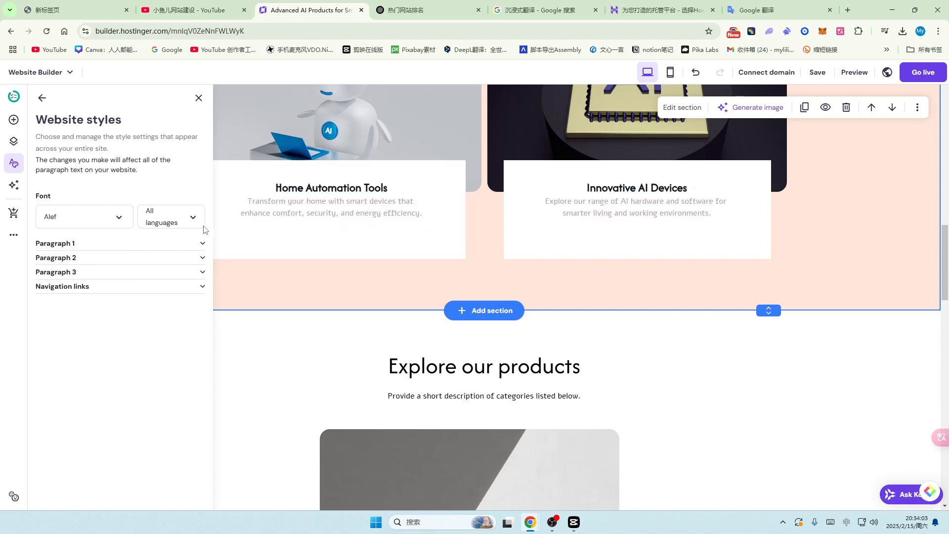
{"action": "left_click", "coordinate": [193, 214]}
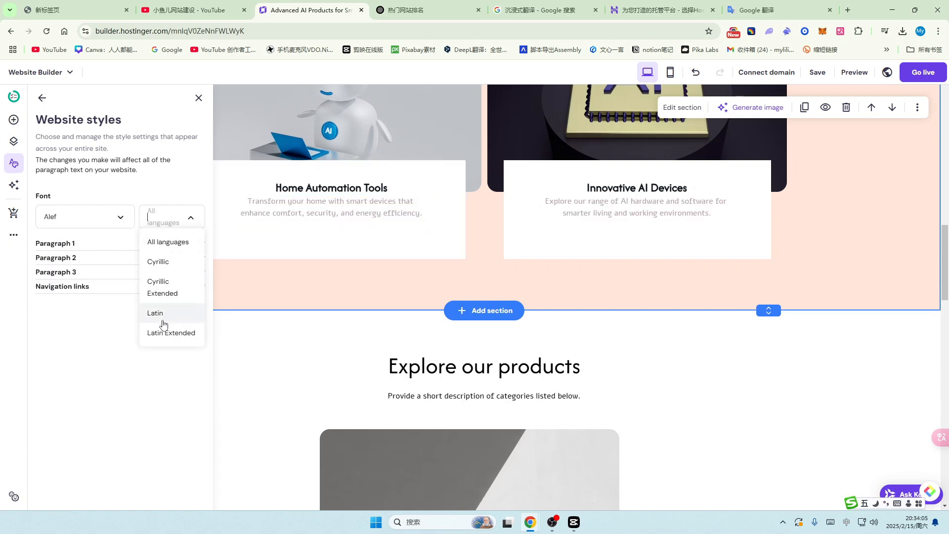
{"action": "left_click", "coordinate": [158, 261]}
{"action": "left_click", "coordinate": [41, 98]}
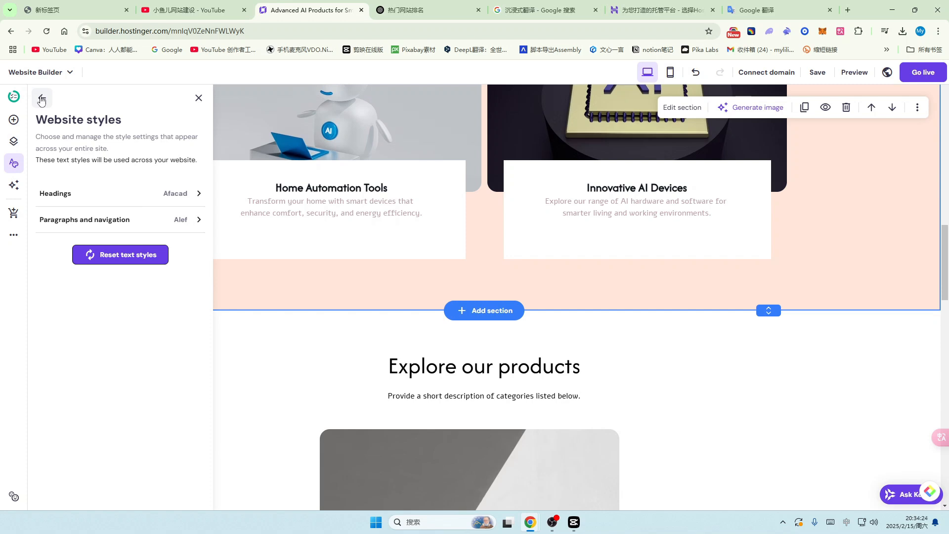
Step: Close the styles panel and scroll through the page to check the Afacad/Alef fonts
{"action": "left_click", "coordinate": [198, 98]}
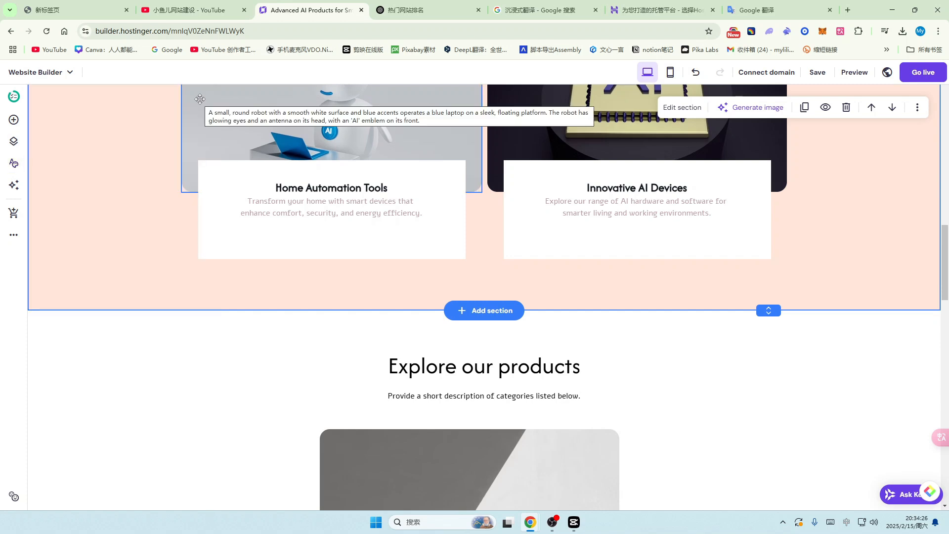
{"action": "scroll", "coordinate": [719, 324], "scroll_direction": "up", "scroll_amount": 11}
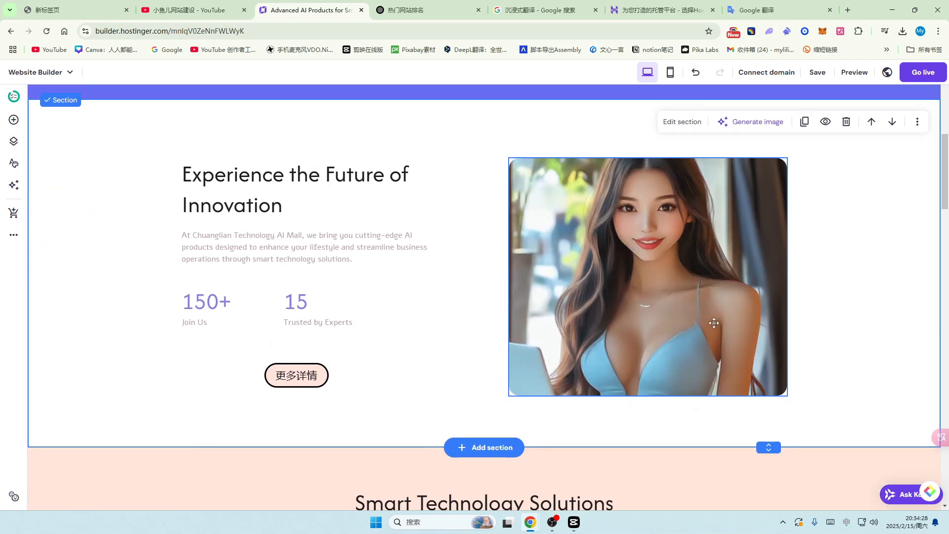
{"action": "scroll", "coordinate": [394, 356], "scroll_direction": "up", "scroll_amount": 4}
{"action": "scroll", "coordinate": [297, 357], "scroll_direction": "up", "scroll_amount": 4}
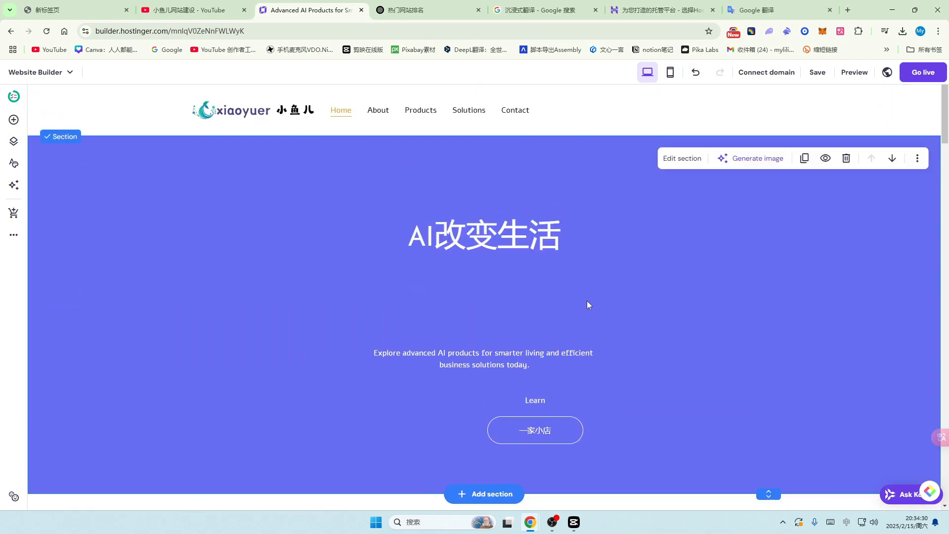
{"action": "scroll", "coordinate": [616, 319], "scroll_direction": "down", "scroll_amount": 6}
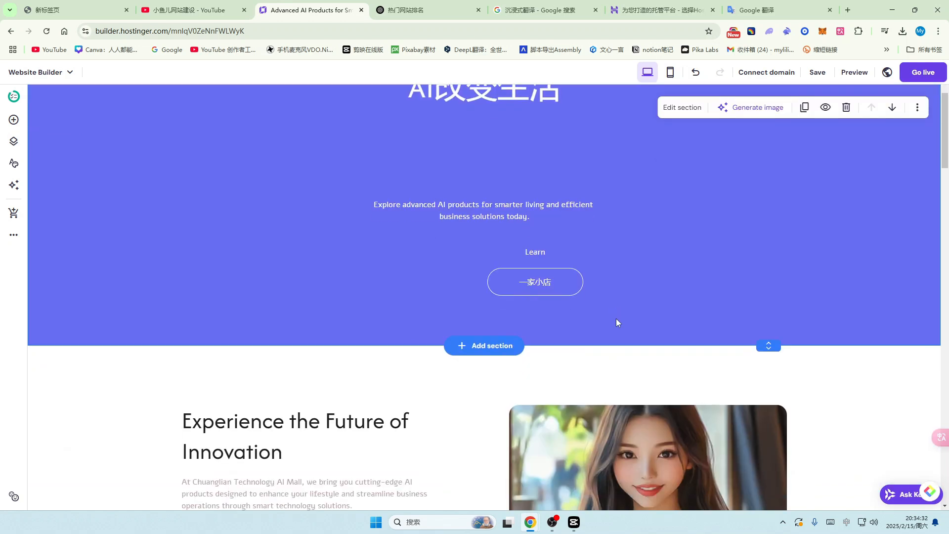
{"action": "scroll", "coordinate": [616, 319], "scroll_direction": "down", "scroll_amount": 1}
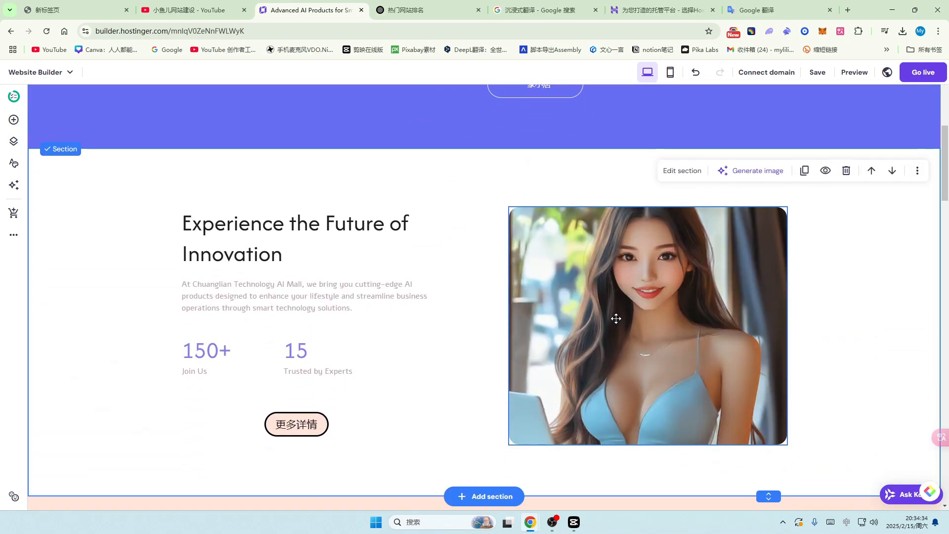
{"action": "scroll", "coordinate": [616, 319], "scroll_direction": "down", "scroll_amount": 10}
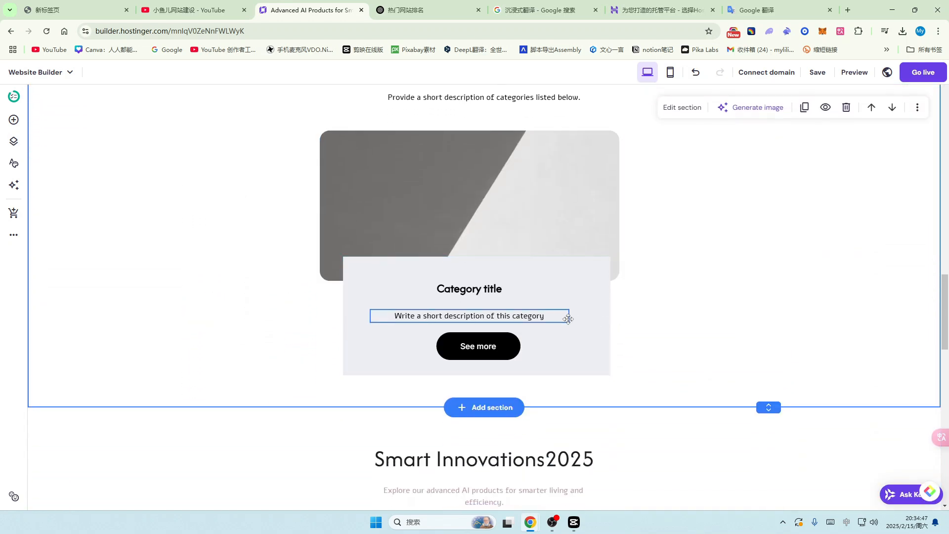
{"action": "scroll", "coordinate": [569, 322], "scroll_direction": "down", "scroll_amount": 2}
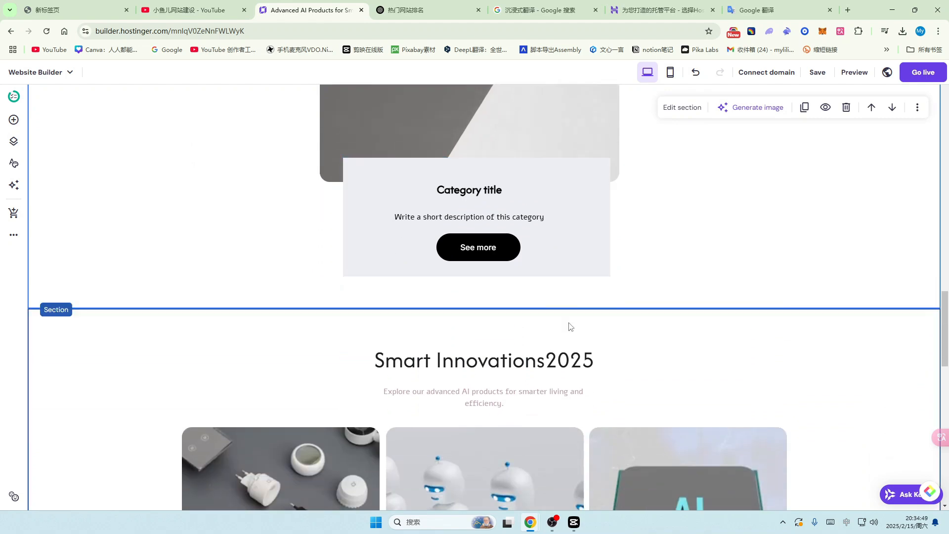
{"action": "scroll", "coordinate": [564, 322], "scroll_direction": "down", "scroll_amount": 4}
{"action": "scroll", "coordinate": [564, 322], "scroll_direction": "down", "scroll_amount": 12}
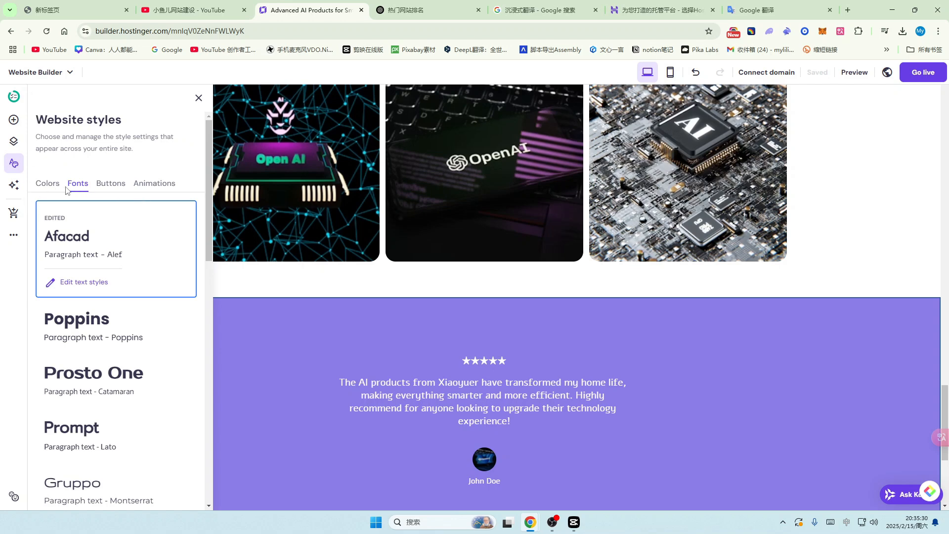
Step: Reopen Website styles on Buttons and apply the first rounded pill button style site-wide
{"action": "left_click", "coordinate": [199, 97]}
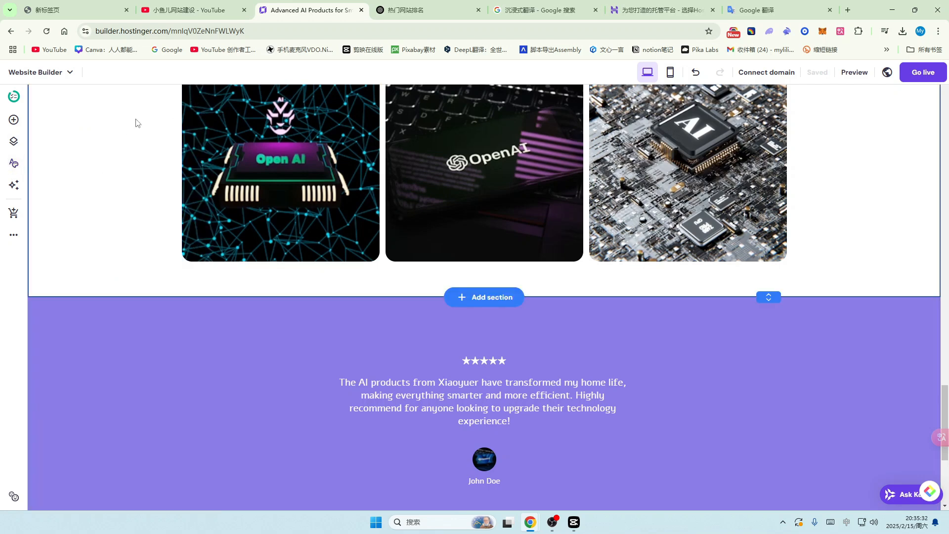
{"action": "left_click", "coordinate": [13, 165]}
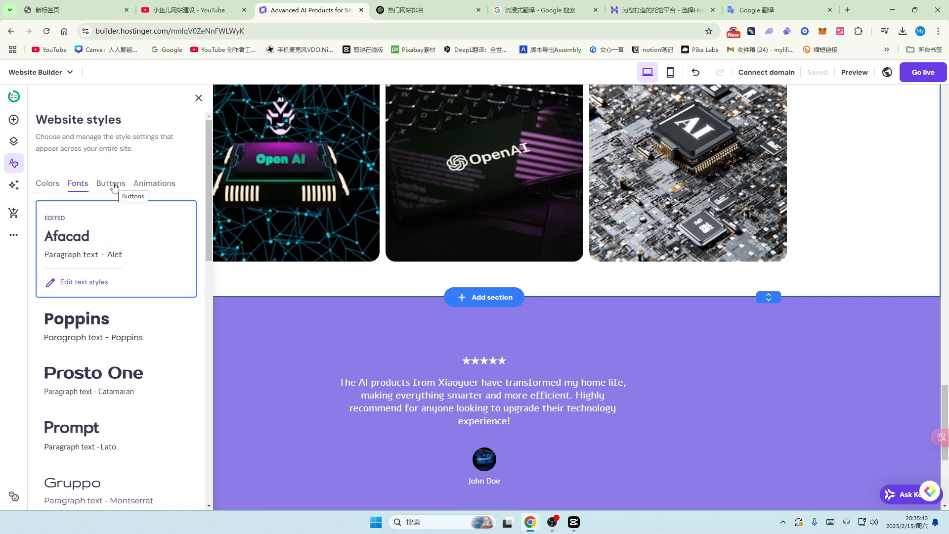
{"action": "left_click", "coordinate": [113, 185]}
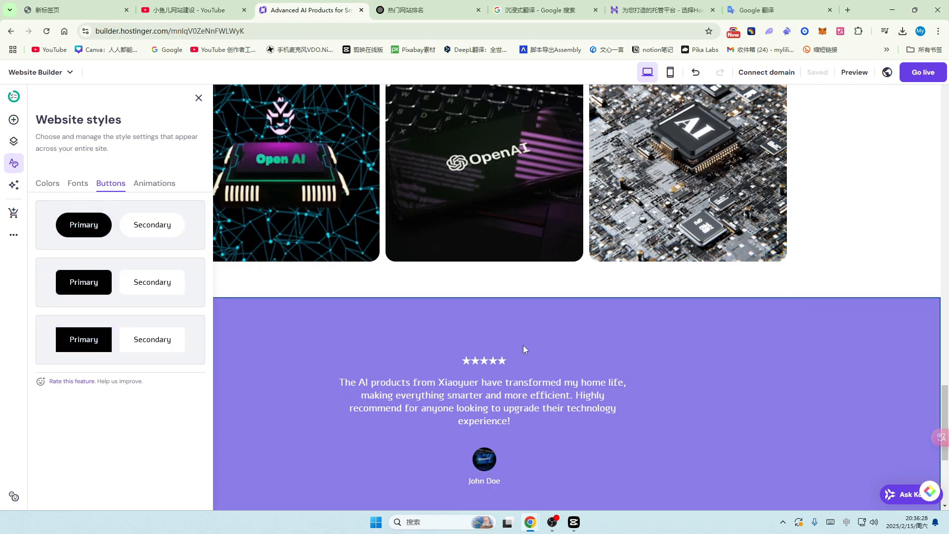
{"action": "scroll", "coordinate": [524, 345], "scroll_direction": "up", "scroll_amount": 12}
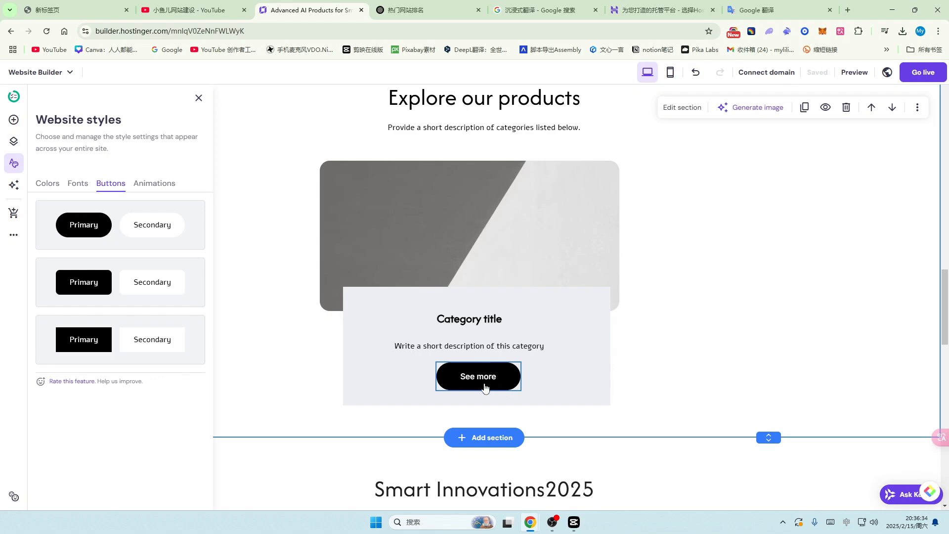
{"action": "scroll", "coordinate": [494, 384], "scroll_direction": "up", "scroll_amount": 8}
{"action": "scroll", "coordinate": [507, 386], "scroll_direction": "up", "scroll_amount": 7}
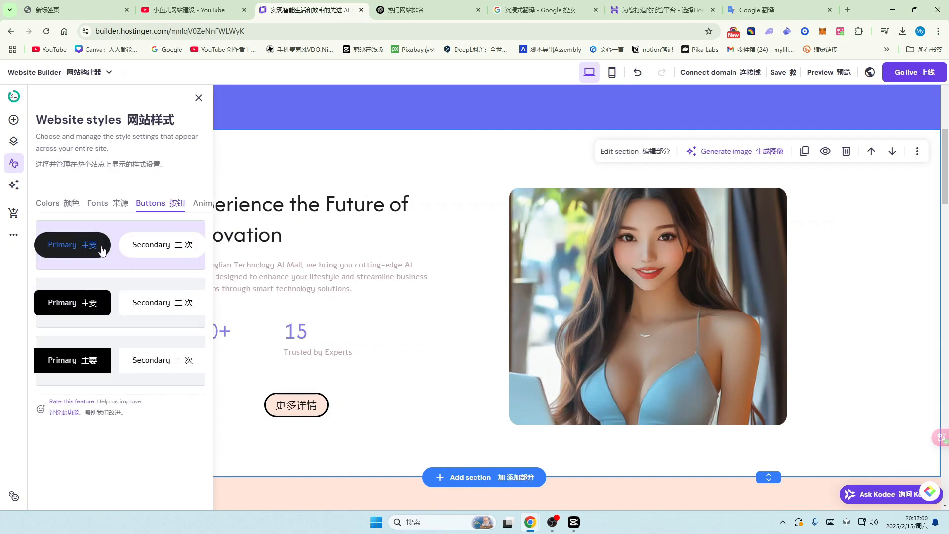
{"action": "left_click", "coordinate": [103, 247]}
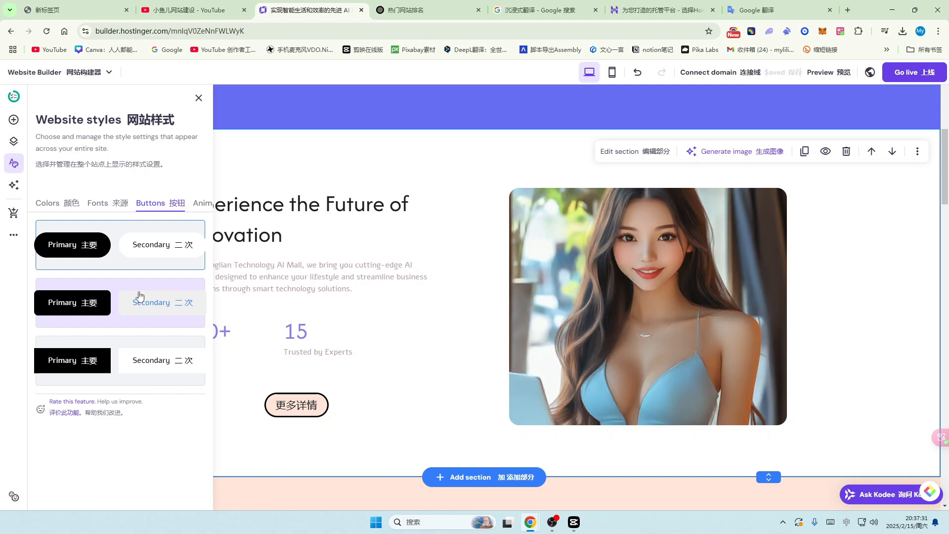
Step: Preview Fade, Slide and Scale animations, then set No animation and close the panel
{"action": "left_click", "coordinate": [203, 203]}
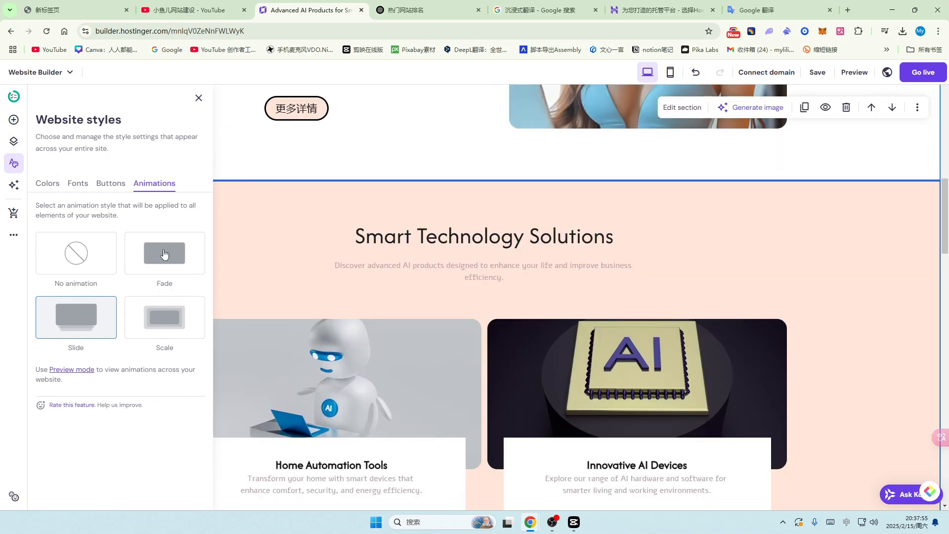
{"action": "left_click", "coordinate": [165, 253]}
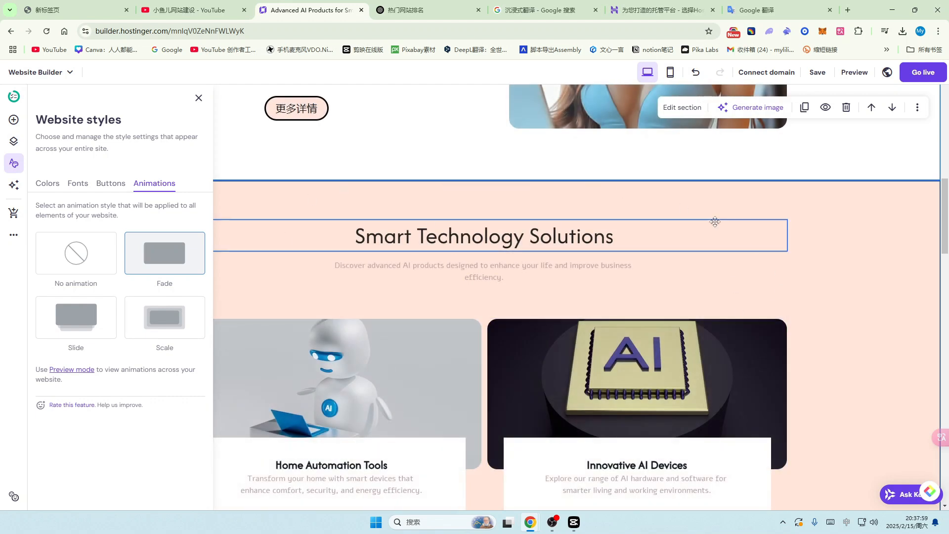
{"action": "left_click", "coordinate": [76, 319]}
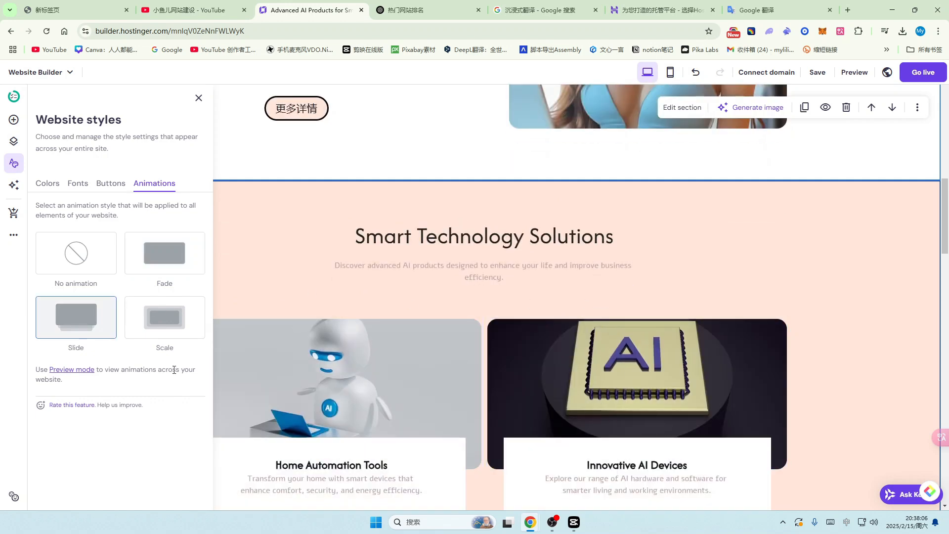
{"action": "left_click", "coordinate": [164, 328]}
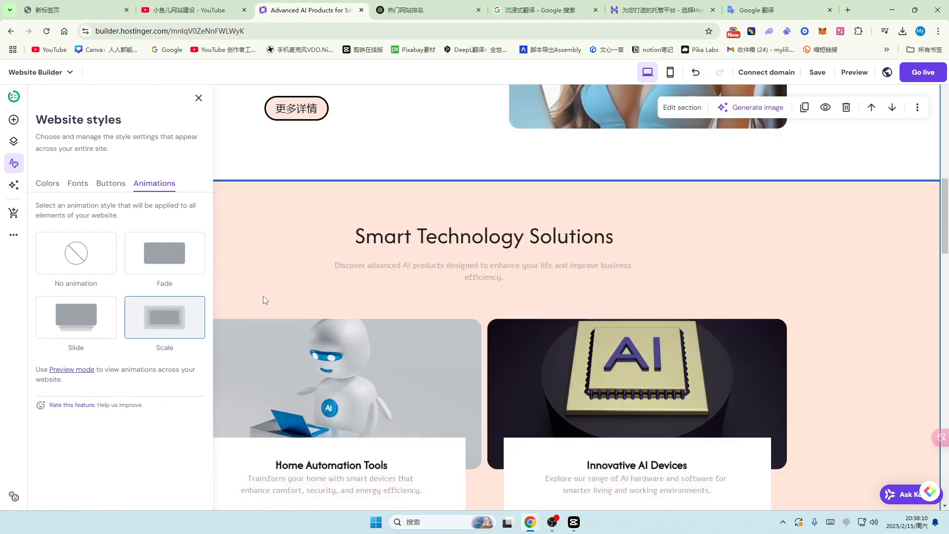
{"action": "left_click", "coordinate": [170, 255]}
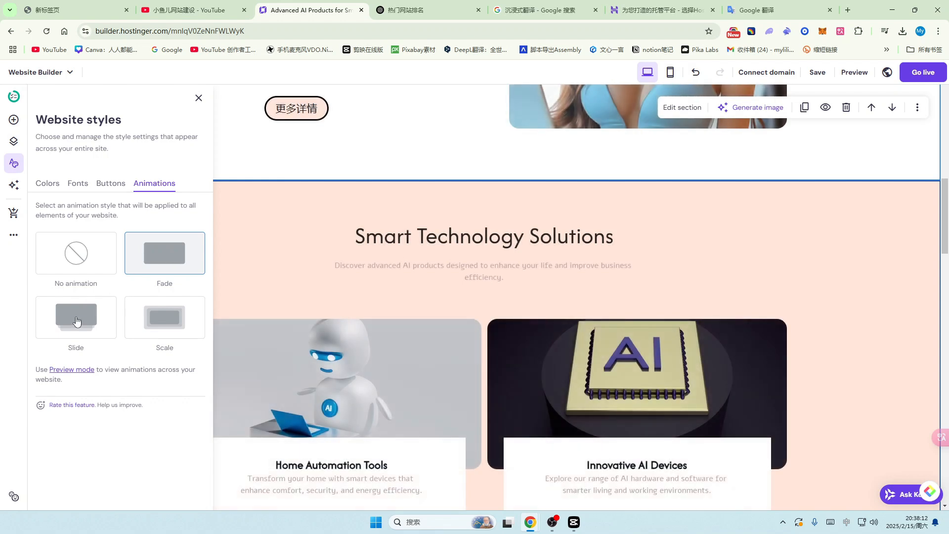
{"action": "left_click", "coordinate": [75, 320]}
{"action": "left_click", "coordinate": [135, 325]}
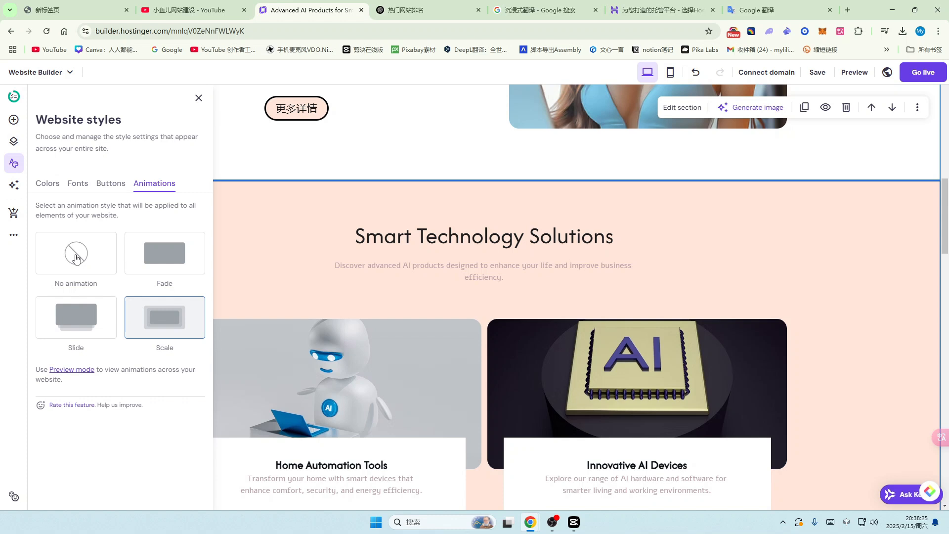
{"action": "left_click", "coordinate": [75, 258]}
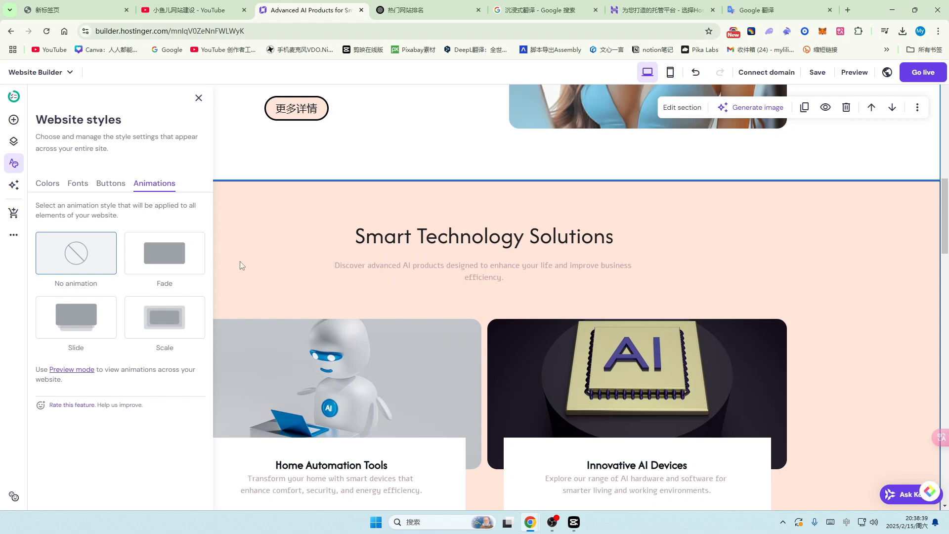
{"action": "left_click", "coordinate": [198, 99]}
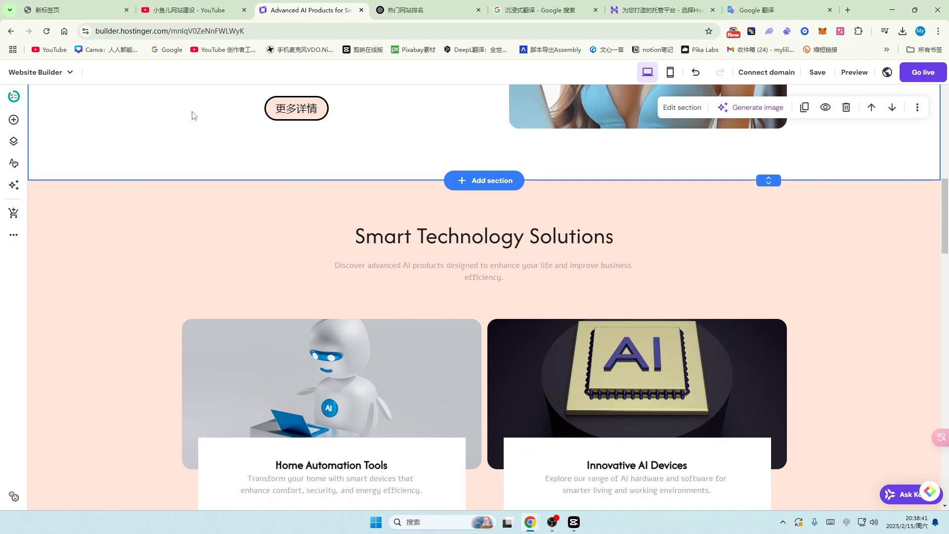
{"action": "left_click", "coordinate": [188, 10]}
{"action": "scroll", "coordinate": [931, 309], "scroll_direction": "up", "scroll_amount": 15}
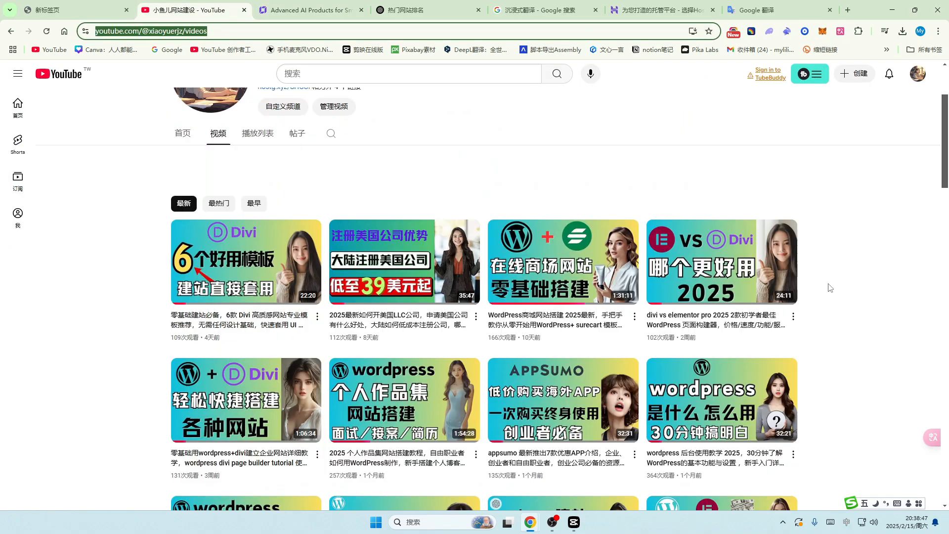
{"action": "scroll", "coordinate": [931, 309], "scroll_direction": "up", "scroll_amount": 2}
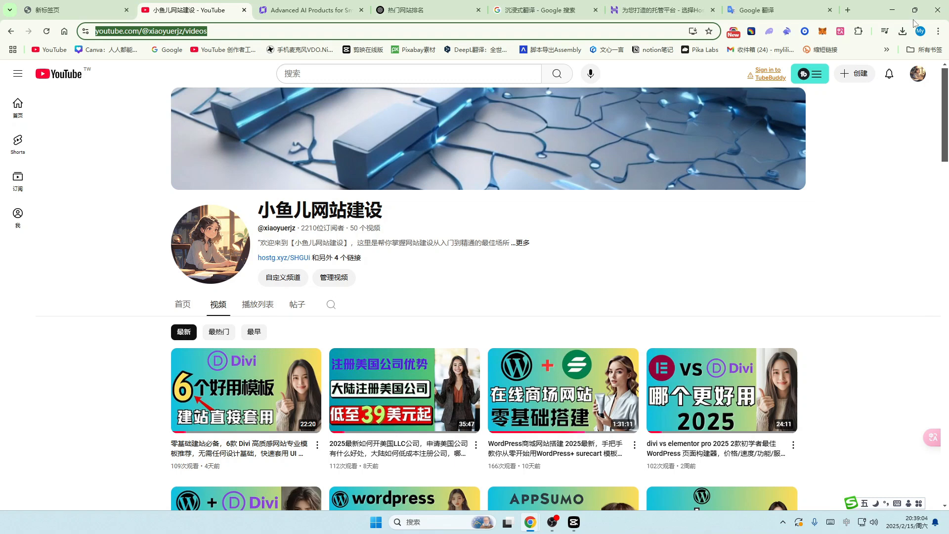
{"action": "left_click", "coordinate": [307, 10]}
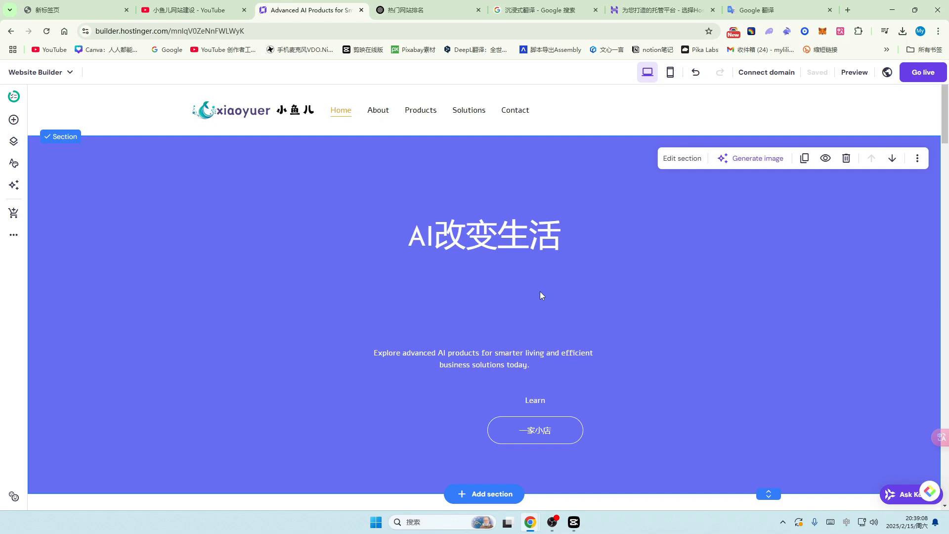
Step: Open the Contact page and scroll through its Get in Touch sections and back
{"action": "left_click", "coordinate": [504, 113]}
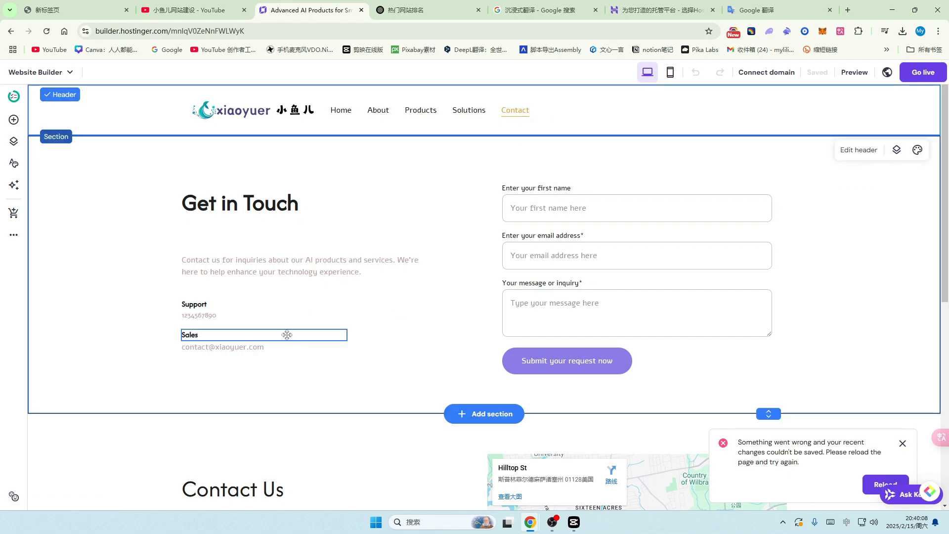
{"action": "scroll", "coordinate": [337, 301], "scroll_direction": "down", "scroll_amount": 3}
{"action": "scroll", "coordinate": [340, 286], "scroll_direction": "up", "scroll_amount": 2}
{"action": "scroll", "coordinate": [339, 286], "scroll_direction": "up", "scroll_amount": 1}
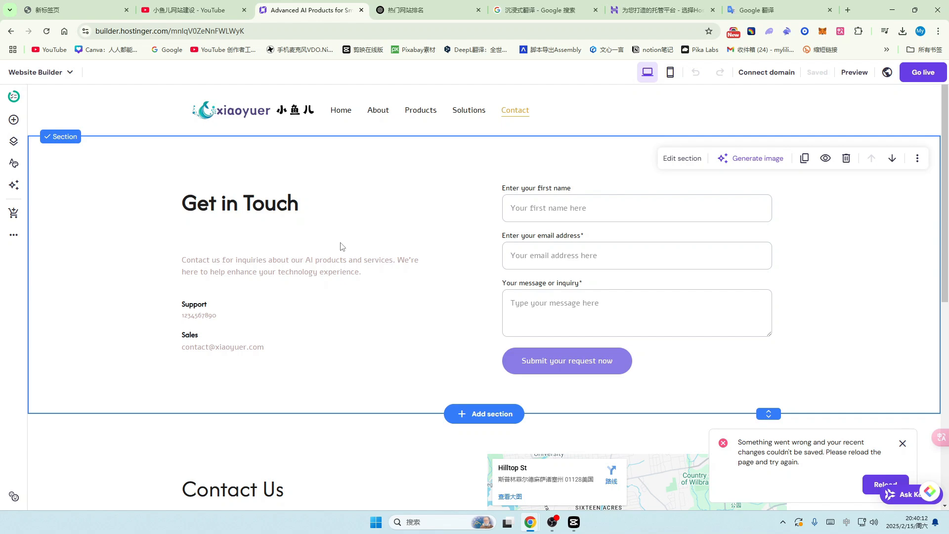
{"action": "scroll", "coordinate": [321, 272], "scroll_direction": "down", "scroll_amount": 4}
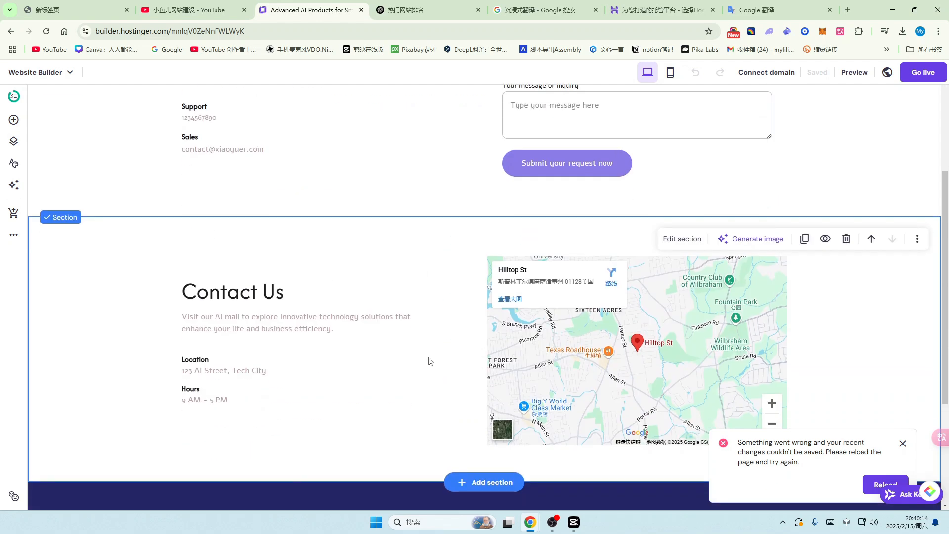
{"action": "scroll", "coordinate": [427, 356], "scroll_direction": "down", "scroll_amount": 4}
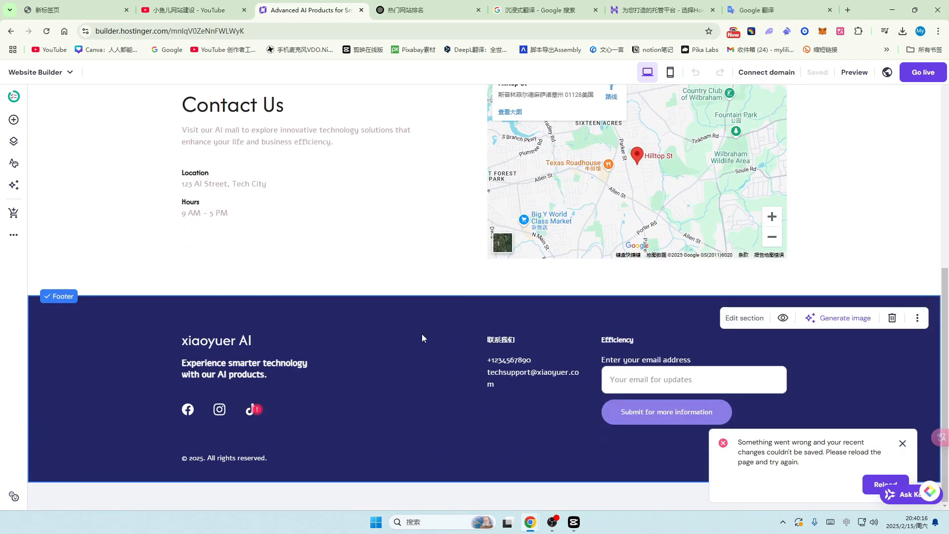
{"action": "scroll", "coordinate": [398, 314], "scroll_direction": "up", "scroll_amount": 8}
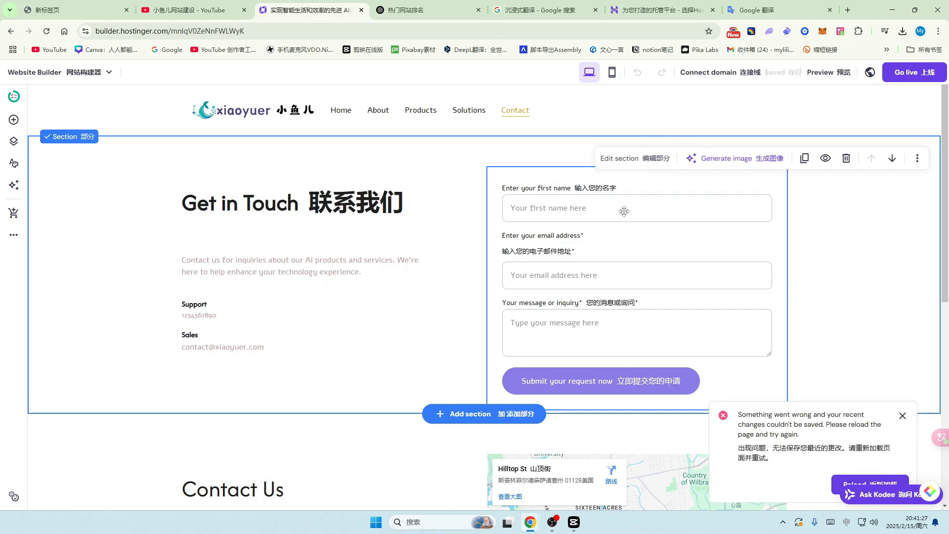
Step: Open the contact form's settings, dismiss the save-error notice, and check the form name and notification email
{"action": "left_click", "coordinate": [540, 180]}
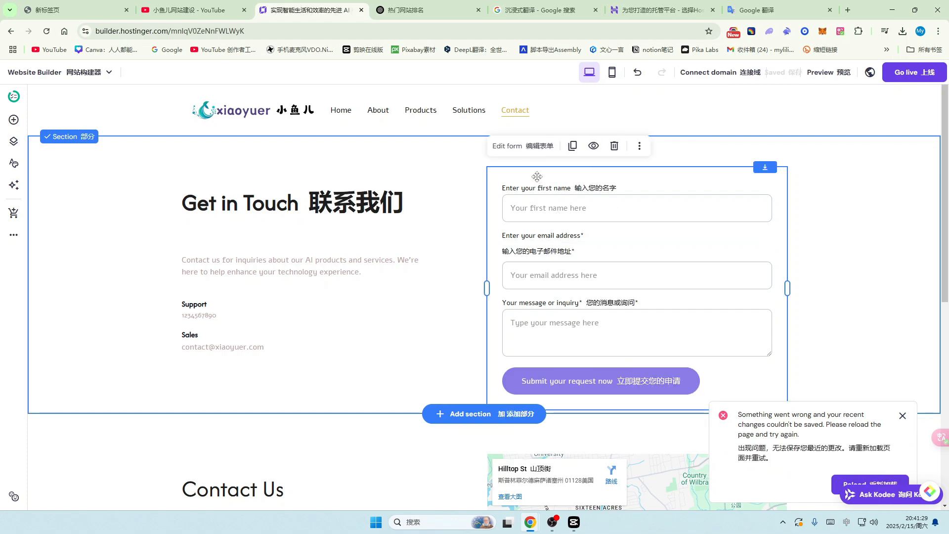
{"action": "left_click", "coordinate": [514, 148]}
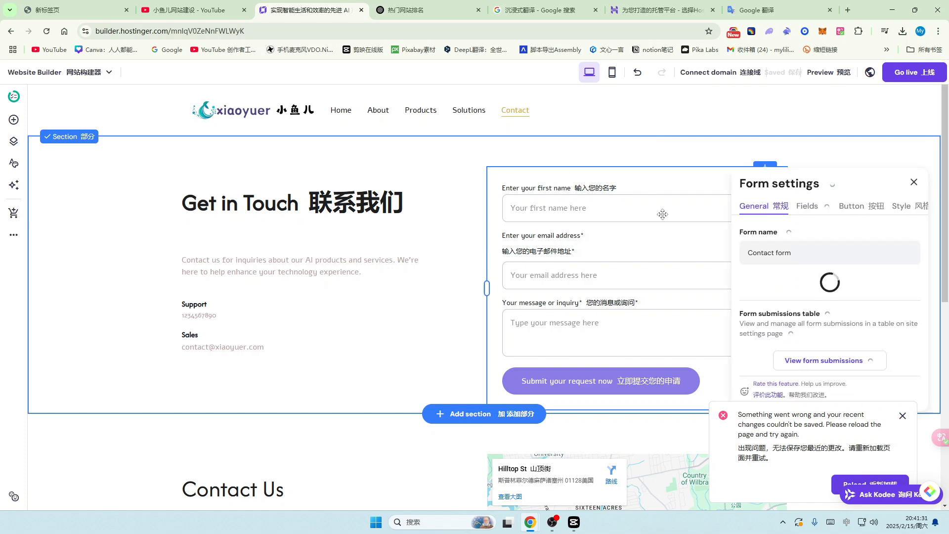
{"action": "left_click", "coordinate": [902, 416]}
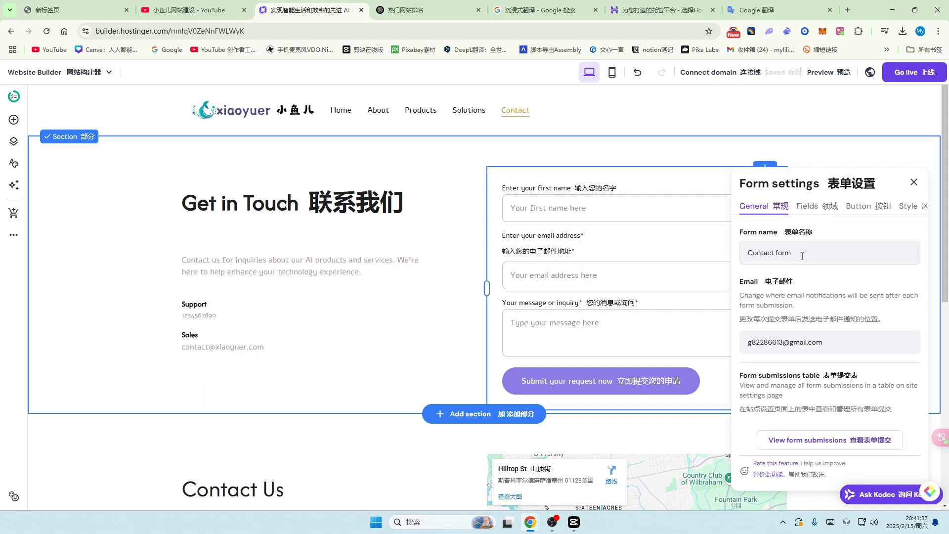
{"action": "left_click_drag", "start_coordinate": [802, 256], "coordinate": [747, 254]}
{"action": "scroll", "coordinate": [535, 109], "scroll_direction": "down", "scroll_amount": 1}
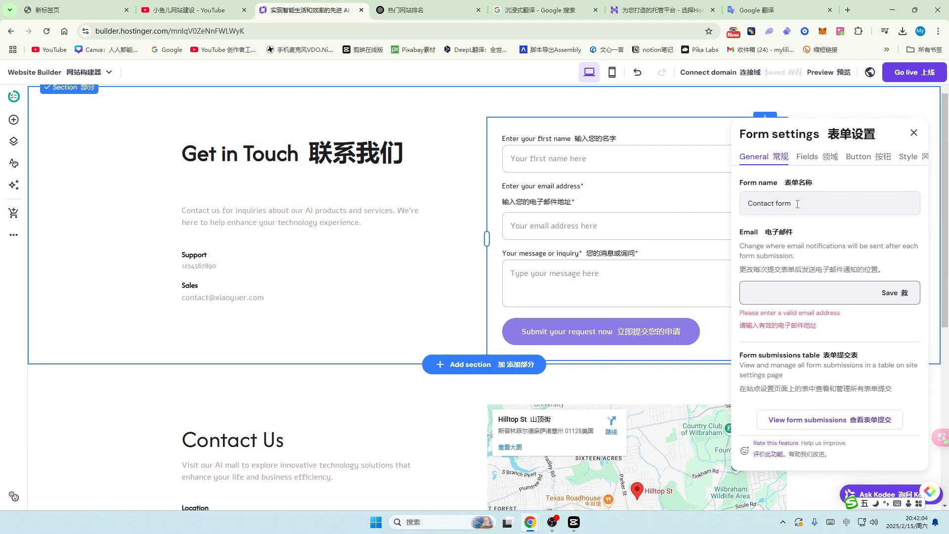
{"action": "left_click", "coordinate": [797, 204]}
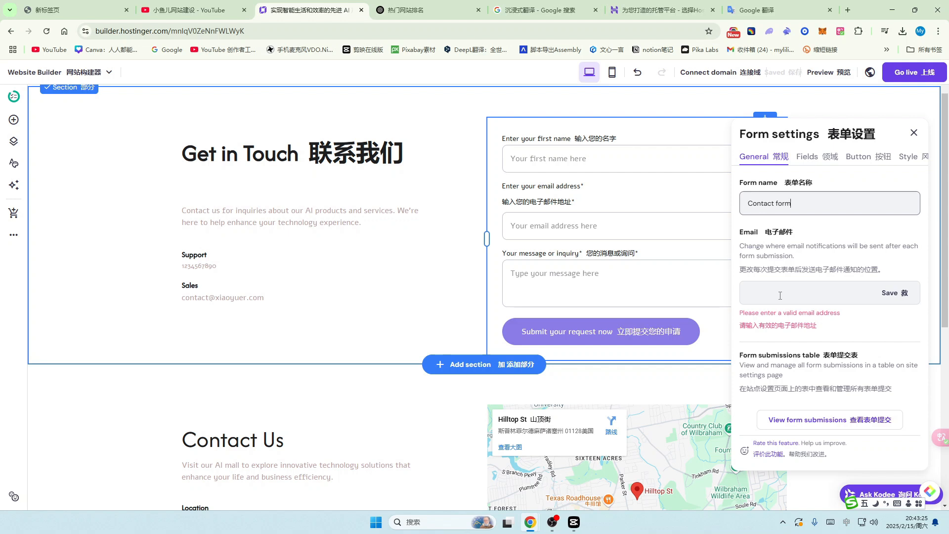
{"action": "left_click", "coordinate": [781, 296]}
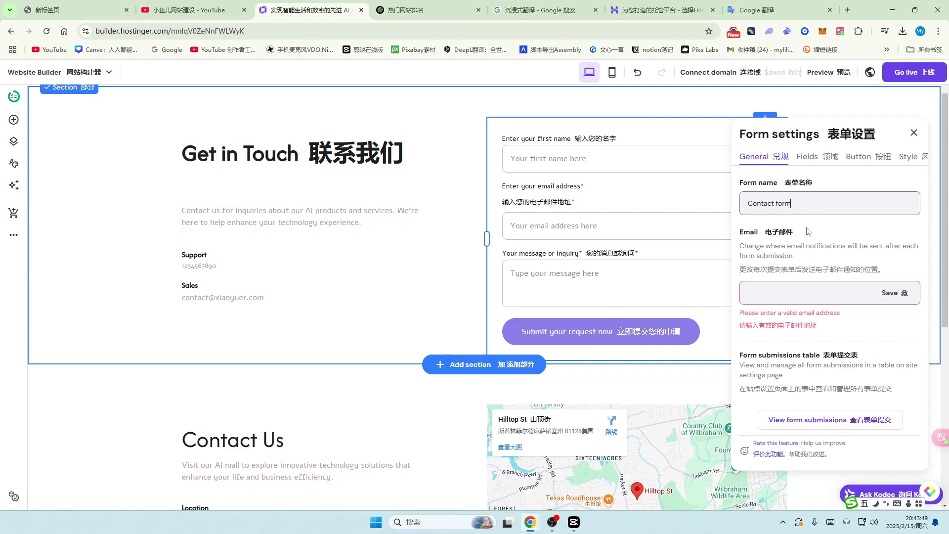
Step: Blank out the first-name field's label, then bring up the list of addable field types
{"action": "left_click", "coordinate": [813, 159]}
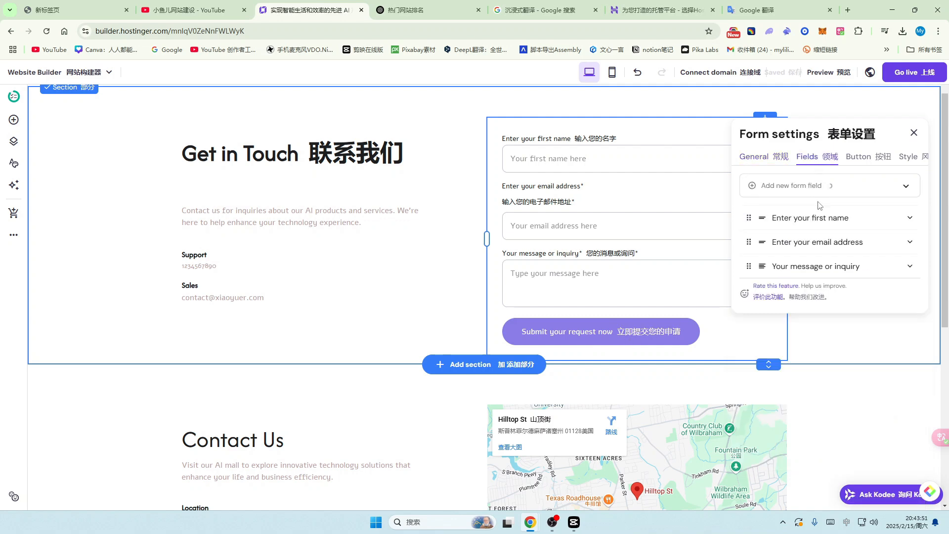
{"action": "left_click", "coordinate": [820, 213]}
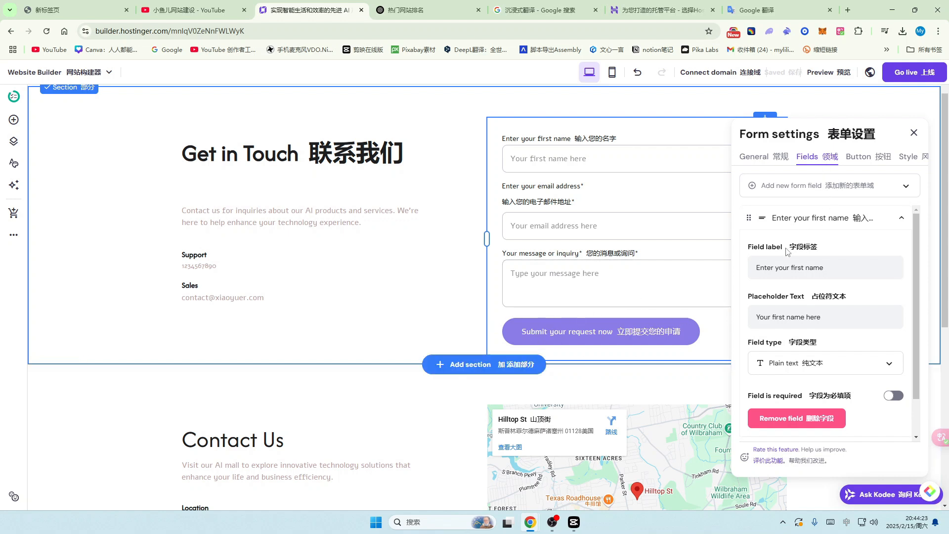
{"action": "left_click_drag", "start_coordinate": [848, 267], "coordinate": [743, 273]}
{"action": "type", "text": "悄"}
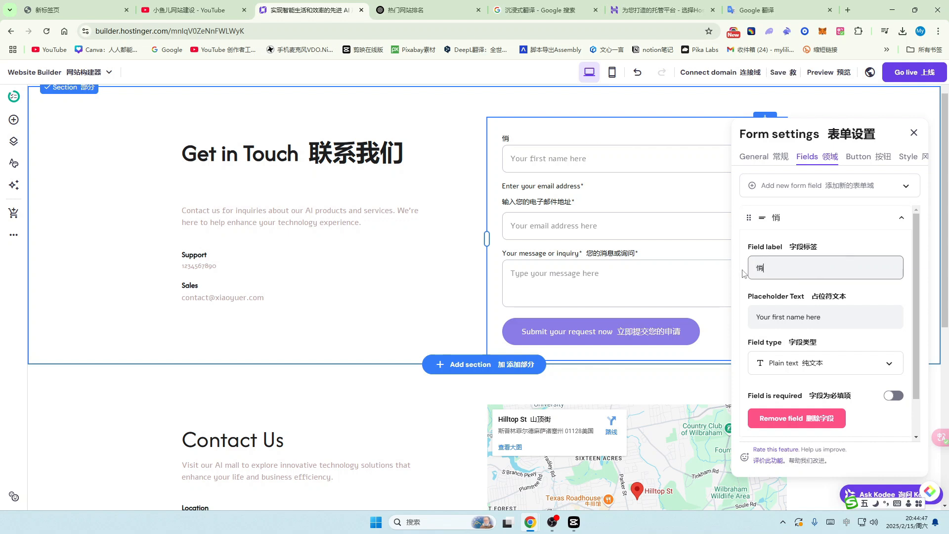
{"action": "key", "text": "BackSpace"}
{"action": "type", "text": "你如何知道"}
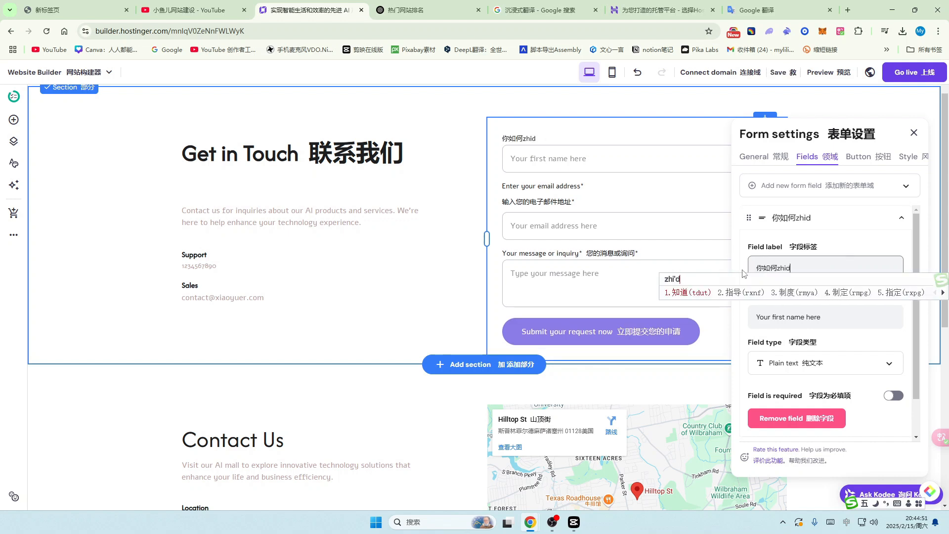
{"action": "type", "text": "women"}
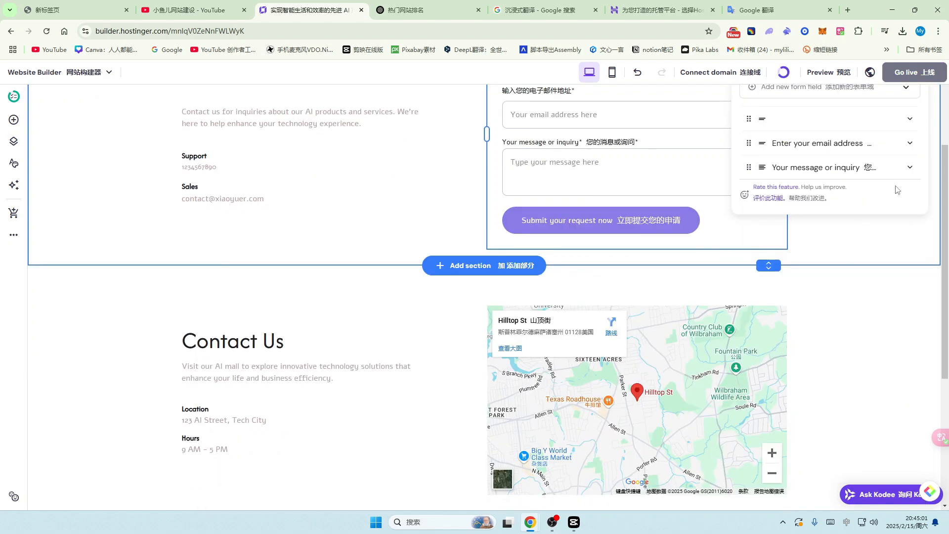
{"action": "scroll", "coordinate": [863, 188], "scroll_direction": "up", "scroll_amount": 2}
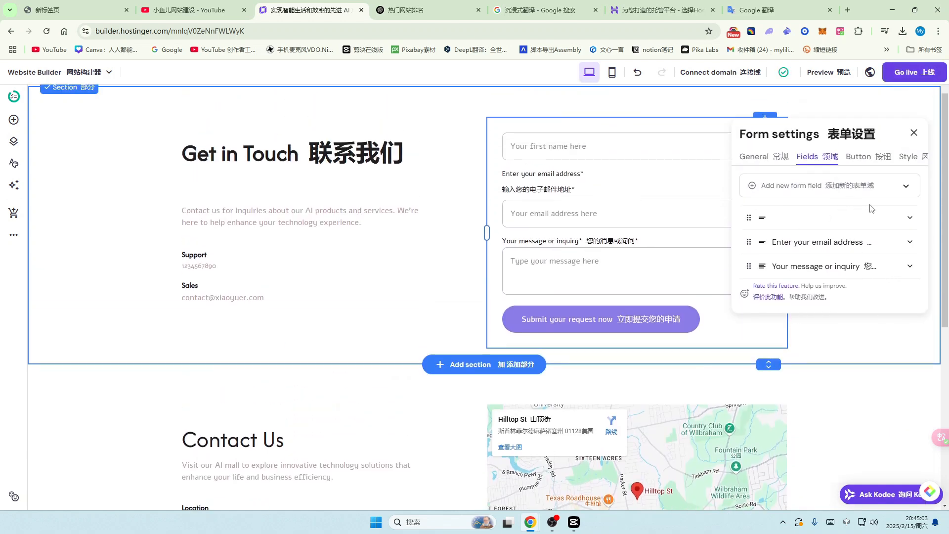
{"action": "left_click", "coordinate": [904, 187]}
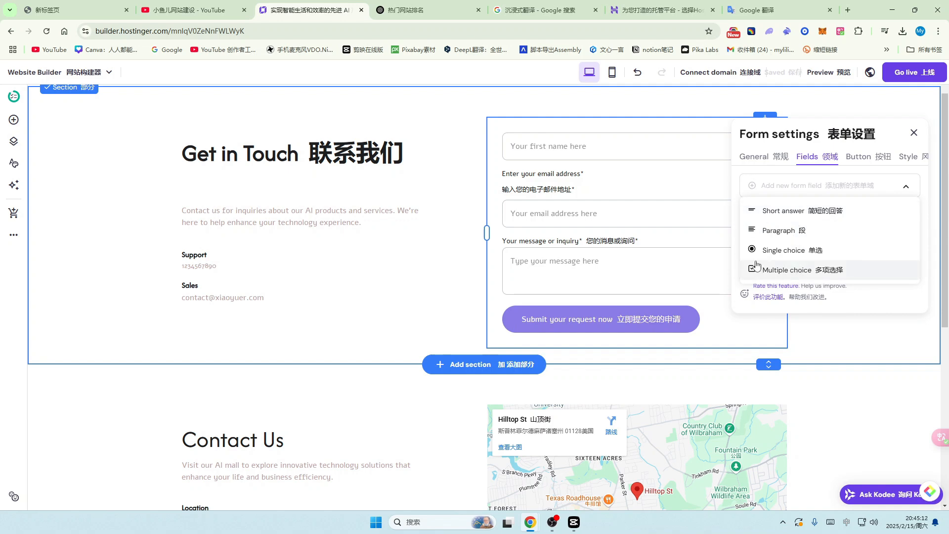
Step: Add a Paragraph field and relabel it 你如何发现我们的
{"action": "left_click", "coordinate": [804, 231]}
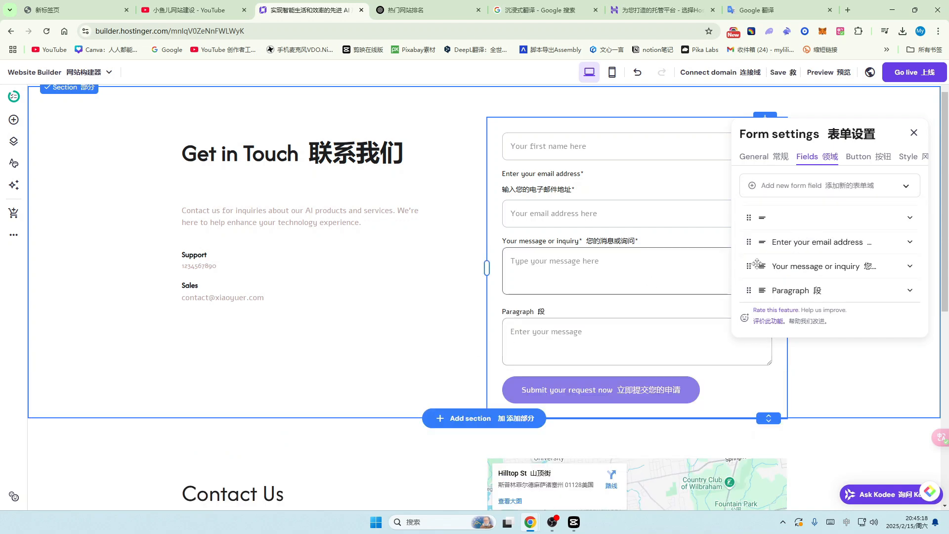
{"action": "left_click", "coordinate": [902, 293]}
{"action": "left_click", "coordinate": [801, 293]}
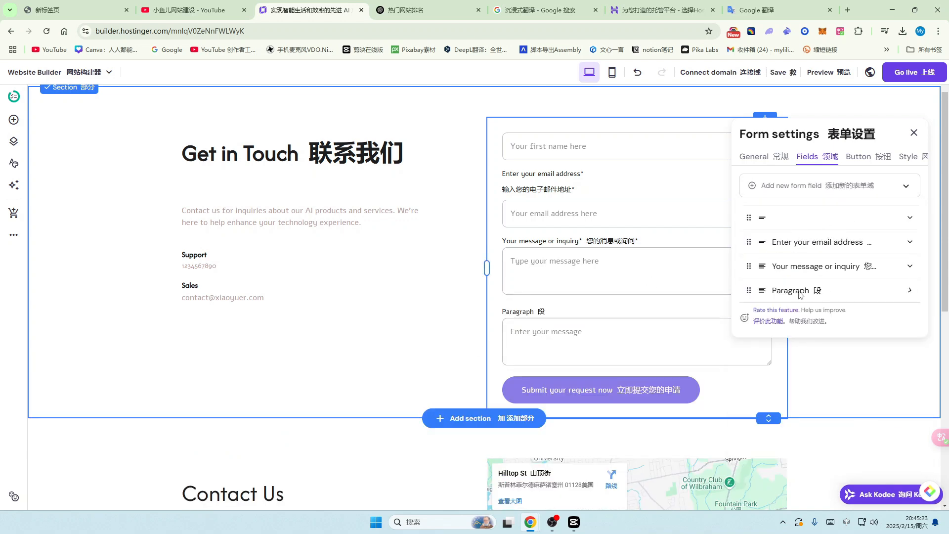
{"action": "left_click", "coordinate": [910, 293]}
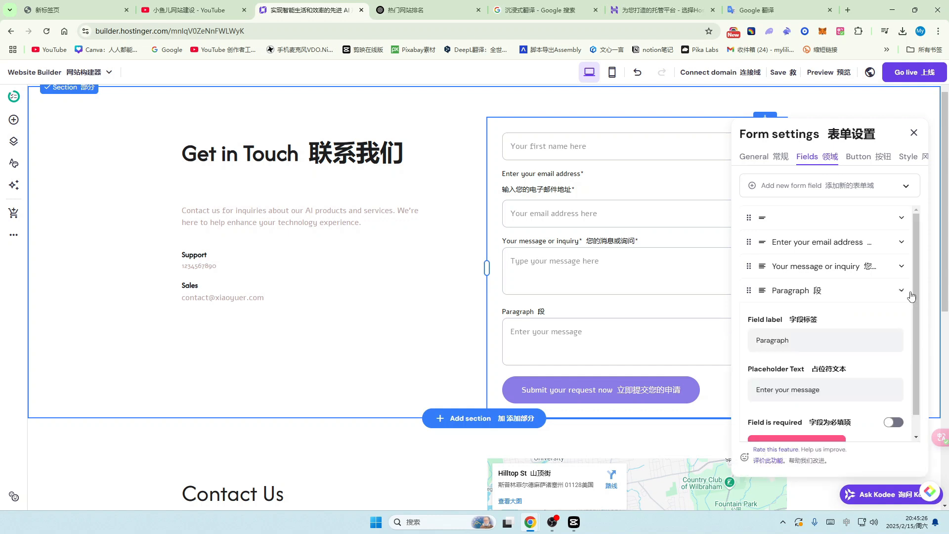
{"action": "left_click", "coordinate": [804, 340]}
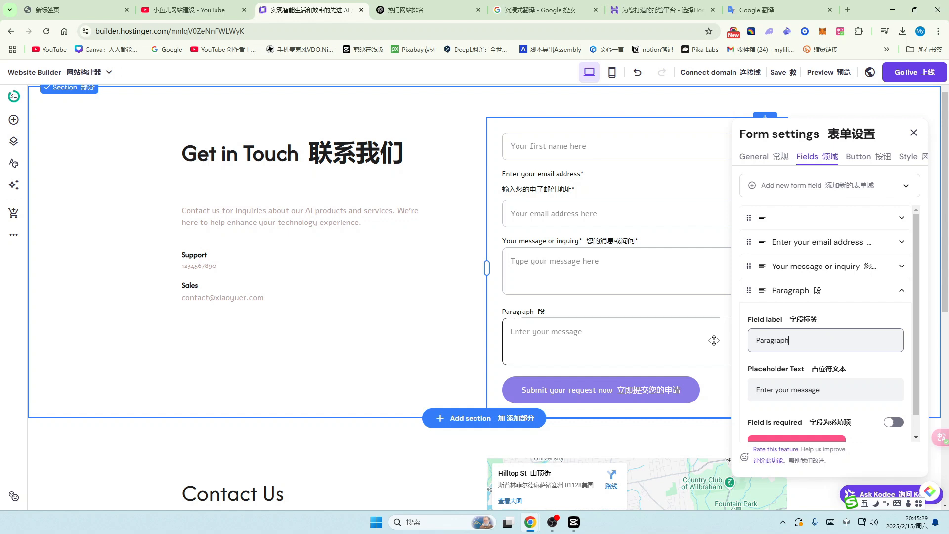
{"action": "key", "text": "BackSpace"}
{"action": "key", "text": "BackSpace"}
{"action": "key", "text": "BackSpace"}
{"action": "key", "text": "BackSpace"}
{"action": "key", "text": "BackSpace"}
{"action": "key", "text": "BackSpace"}
{"action": "key", "text": "BackSpace"}
{"action": "key", "text": "BackSpace"}
{"action": "key", "text": "BackSpace"}
{"action": "type", "text": "你如何发现wom"}
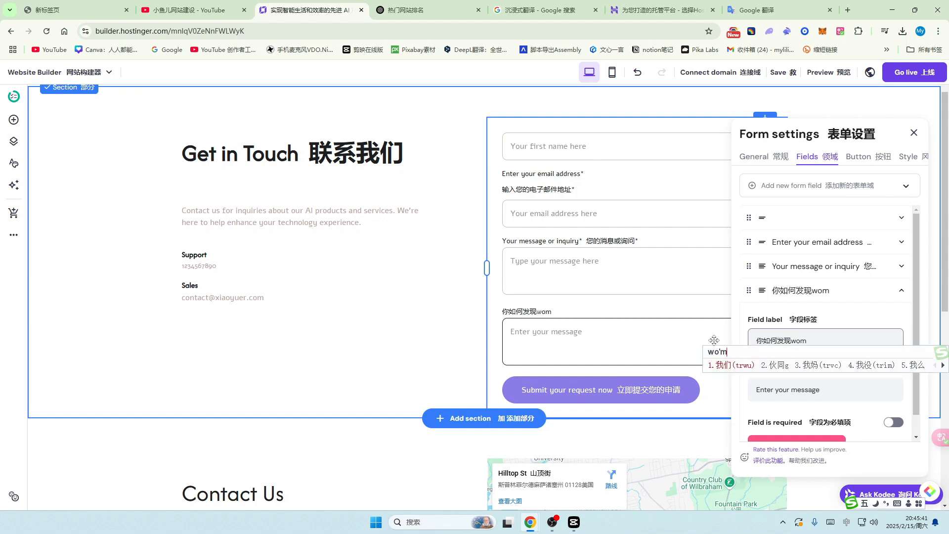
{"action": "key", "text": "space"}
{"action": "type", "text": "d2"}
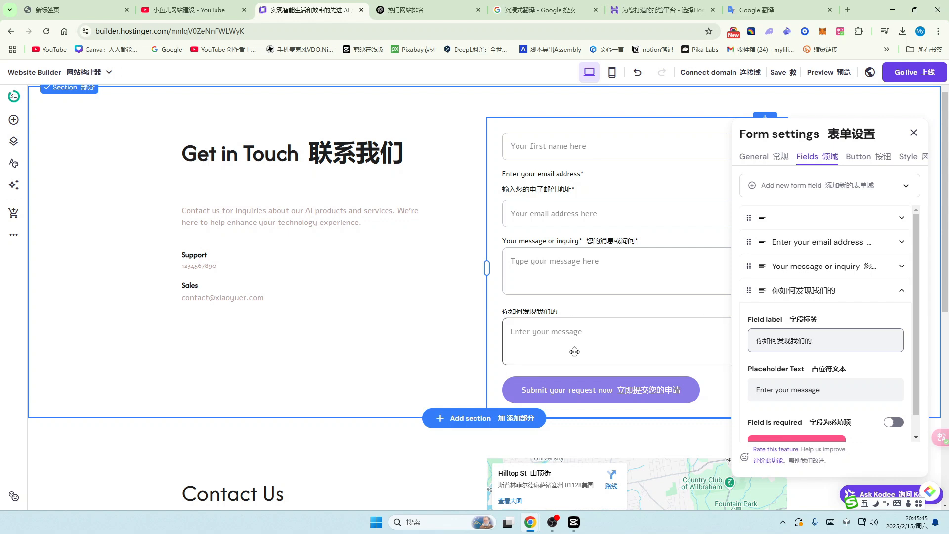
Step: Toggle Field is required on and back off so the 你如何发现我们的 field stays optional
{"action": "scroll", "coordinate": [881, 344], "scroll_direction": "down", "scroll_amount": 1}
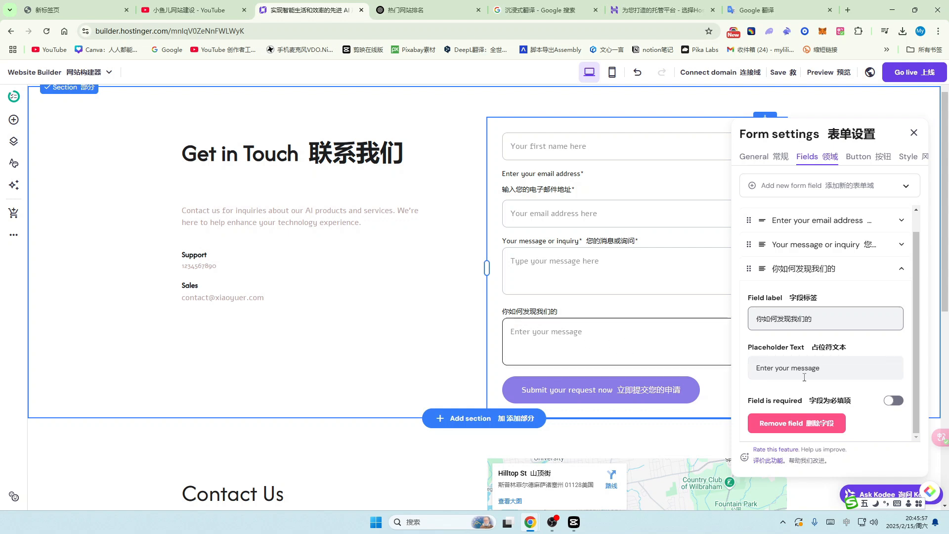
{"action": "left_click", "coordinate": [893, 404]}
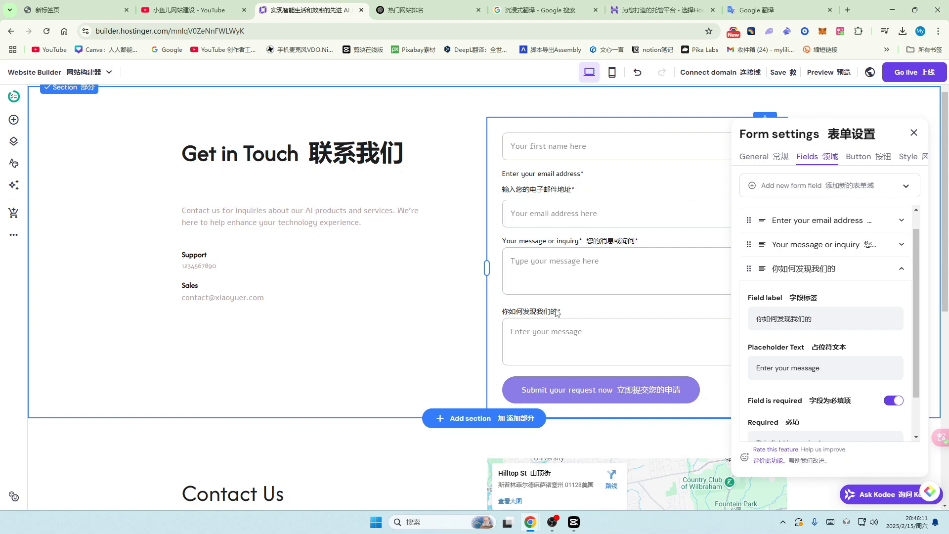
{"action": "left_click", "coordinate": [892, 401]}
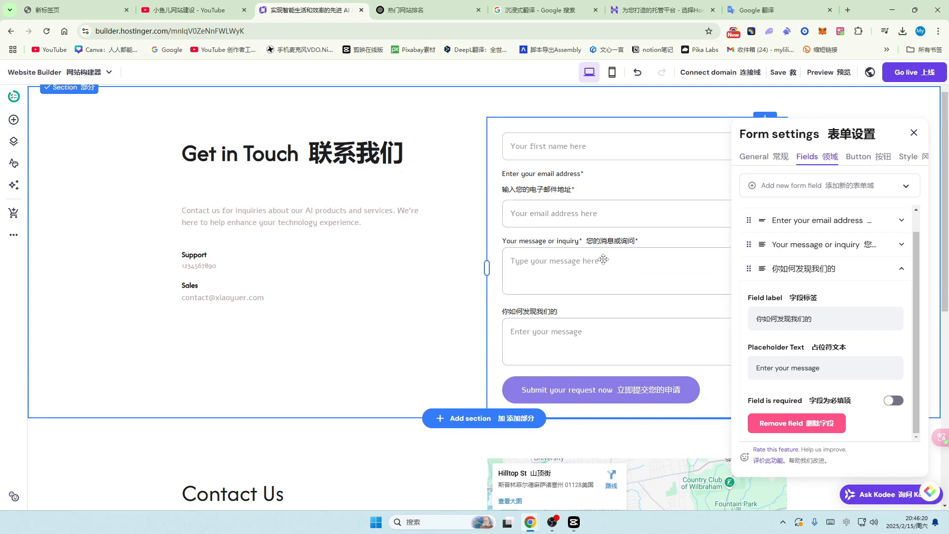
{"action": "scroll", "coordinate": [609, 266], "scroll_direction": "up", "scroll_amount": 1}
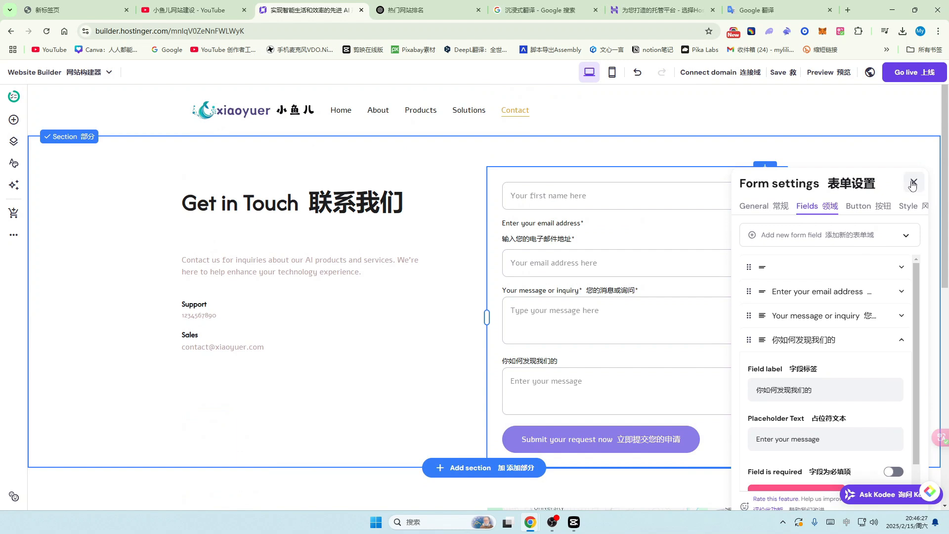
Step: Drag the 你如何发现我们的 field to the top of the Fields list
{"action": "left_click", "coordinate": [902, 343]}
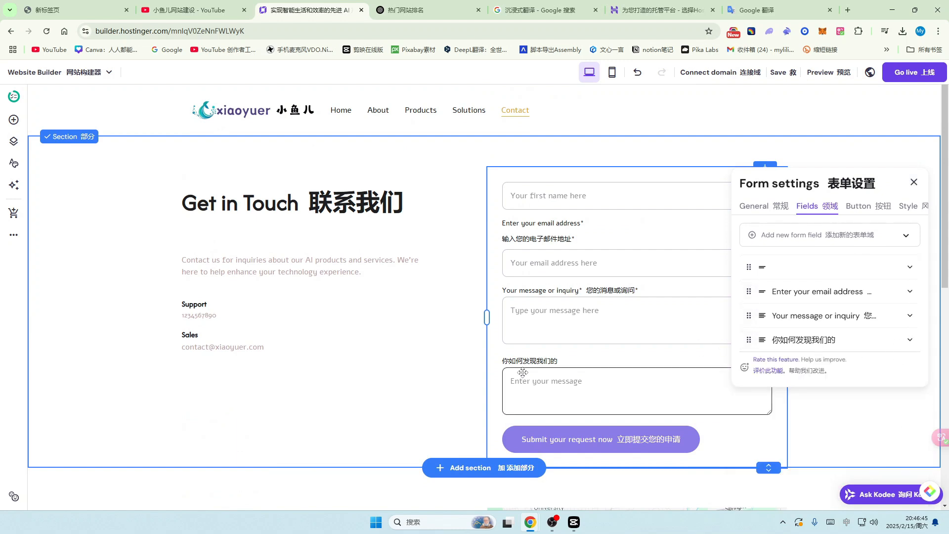
{"action": "left_click_drag", "start_coordinate": [753, 340], "coordinate": [756, 271]}
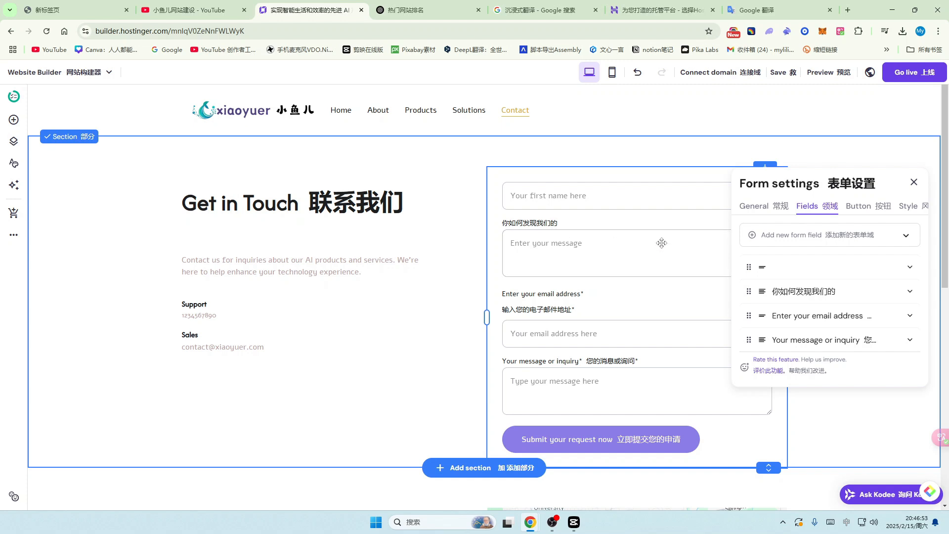
{"action": "left_click_drag", "start_coordinate": [751, 292], "coordinate": [752, 262]}
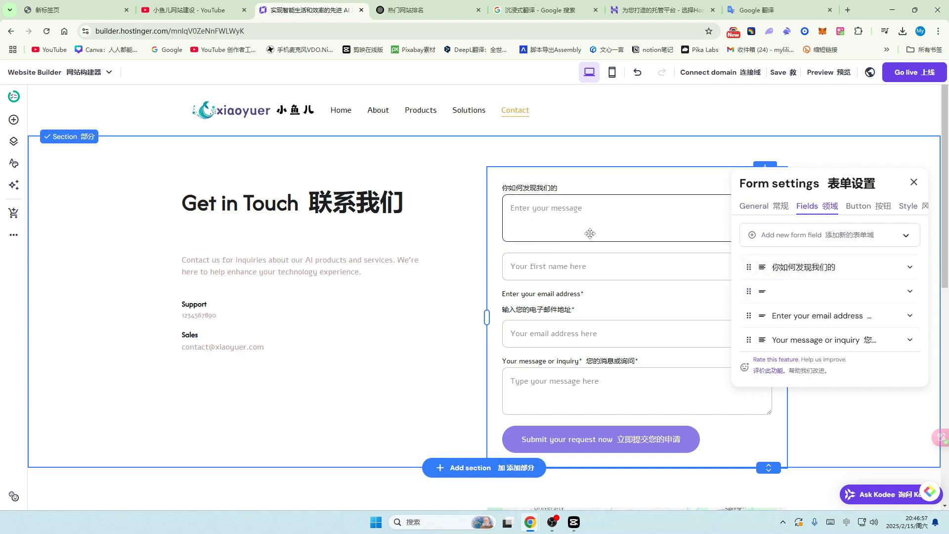
Step: Remove the empty-labelled first-name field from the form
{"action": "left_click", "coordinate": [855, 293]}
{"action": "left_click", "coordinate": [909, 297]}
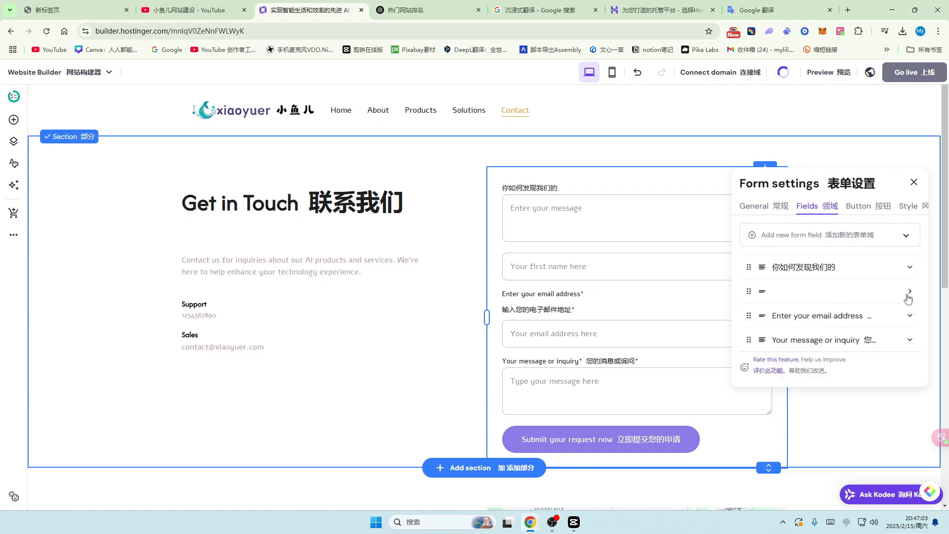
{"action": "left_click", "coordinate": [912, 295]}
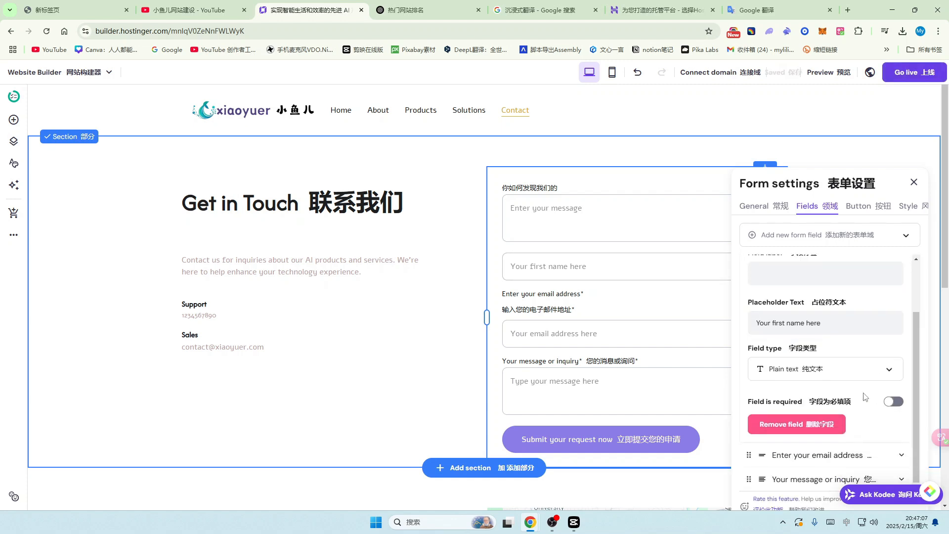
{"action": "left_click", "coordinate": [801, 428]}
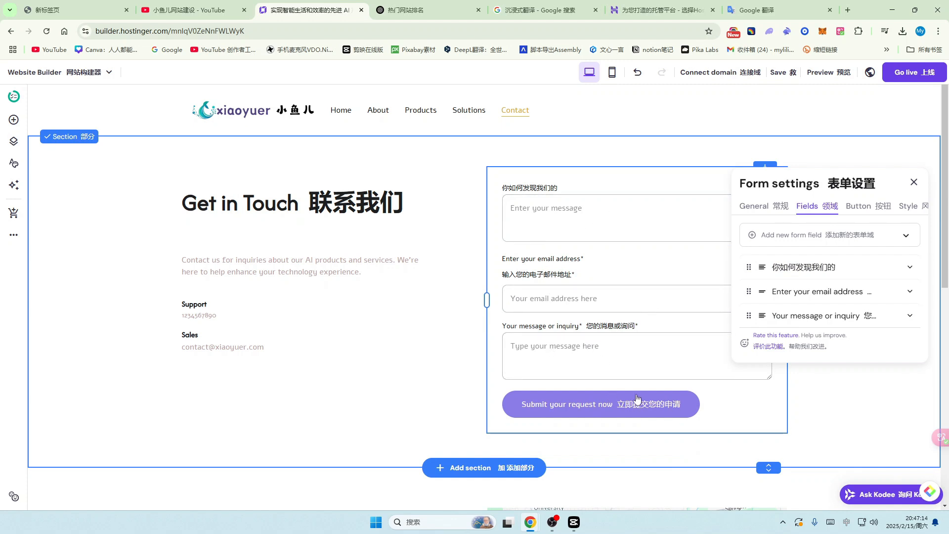
Step: Replace the submit button text with 立即提交
{"action": "left_click", "coordinate": [868, 207]}
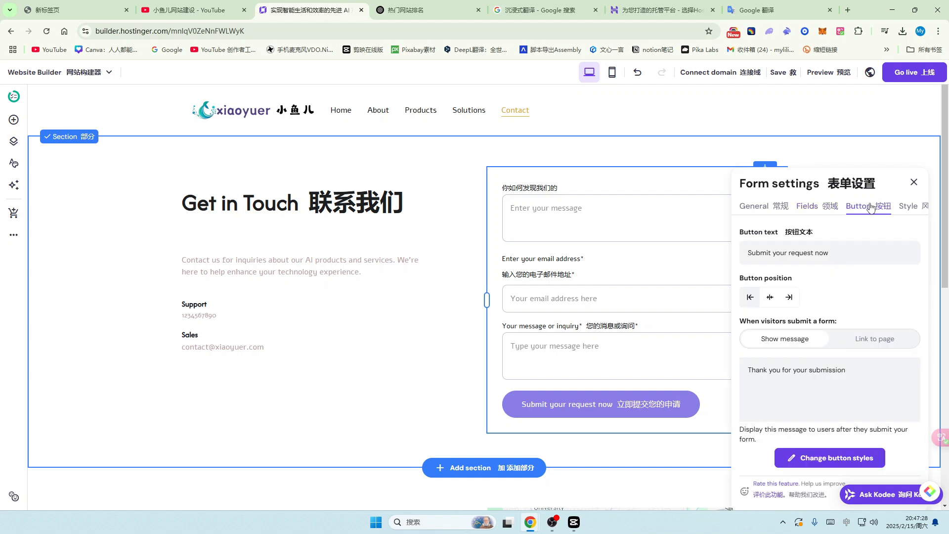
{"action": "left_click", "coordinate": [846, 255]}
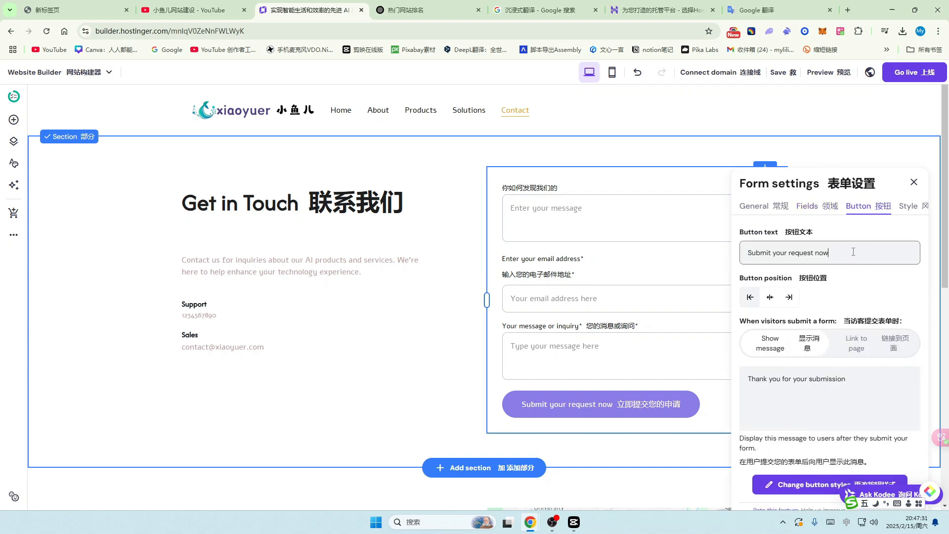
{"action": "key", "text": "ctrl+a"}
{"action": "key", "text": "BackSpace"}
{"action": "type", "text": "立即ti"}
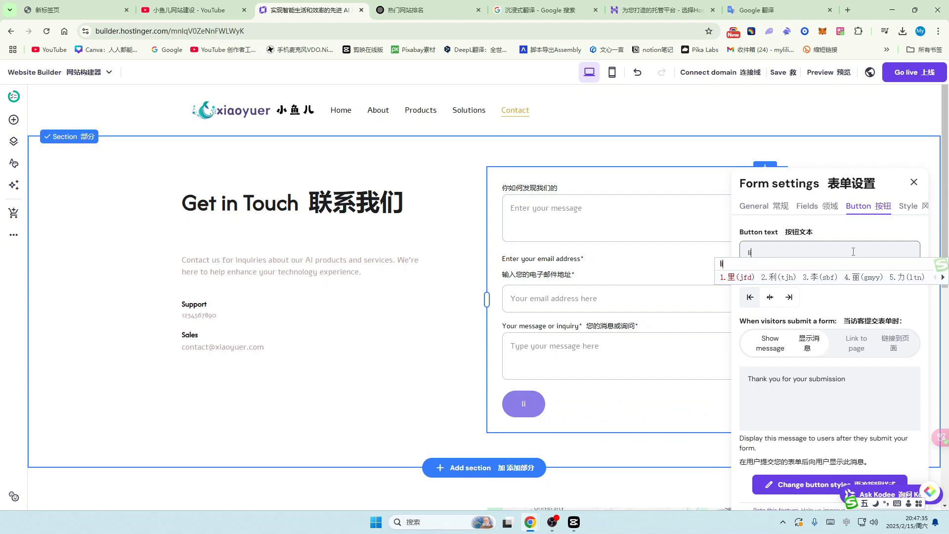
{"action": "type", "text": "提交"}
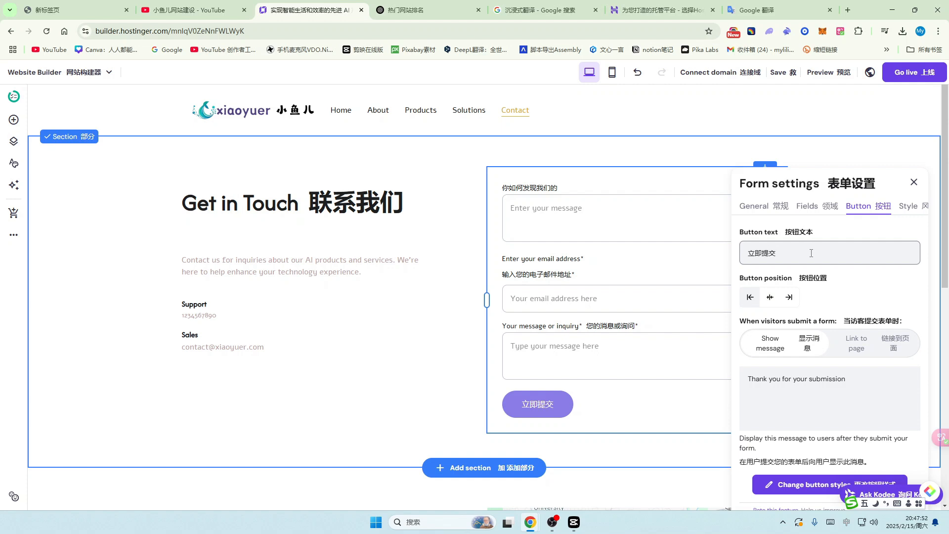
Step: Try centre and right button positions, then leave the button left-aligned
{"action": "left_click", "coordinate": [770, 297]}
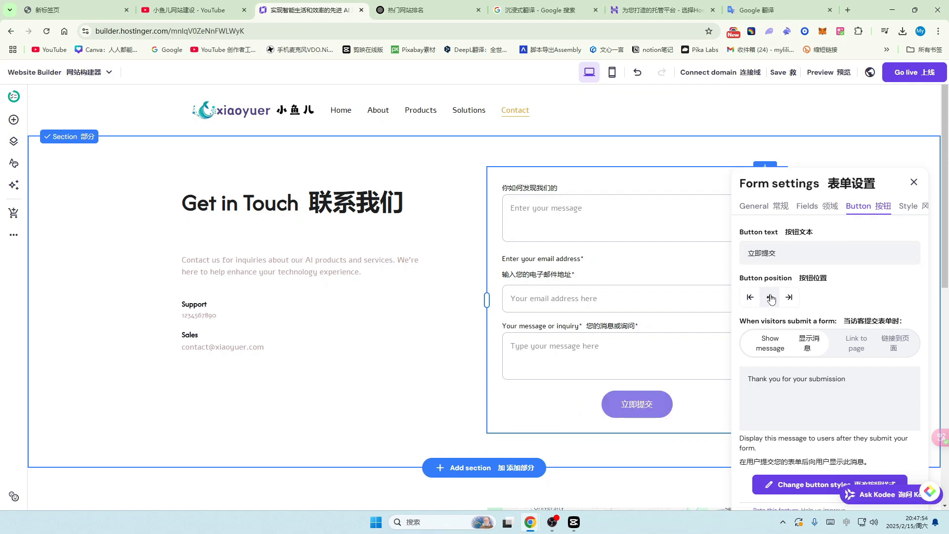
{"action": "left_click", "coordinate": [789, 297]}
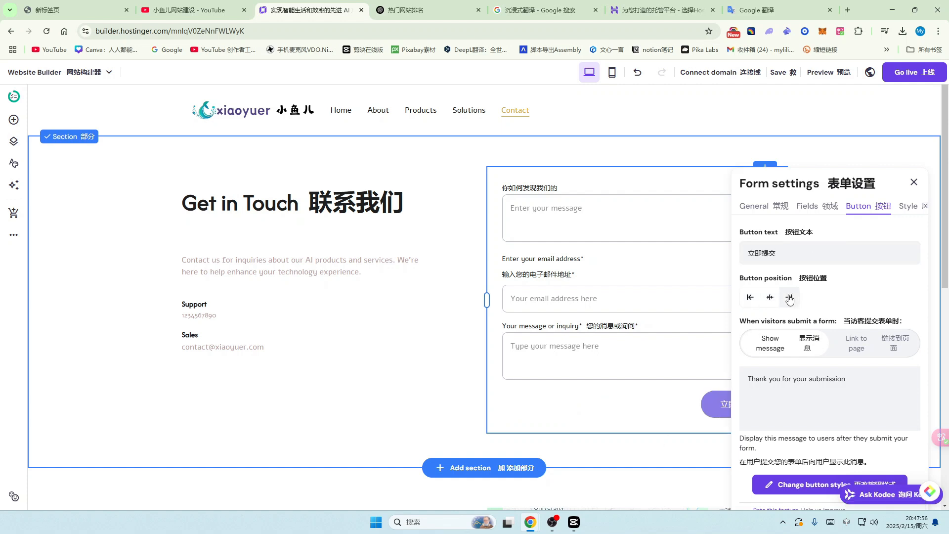
{"action": "left_click", "coordinate": [750, 298]}
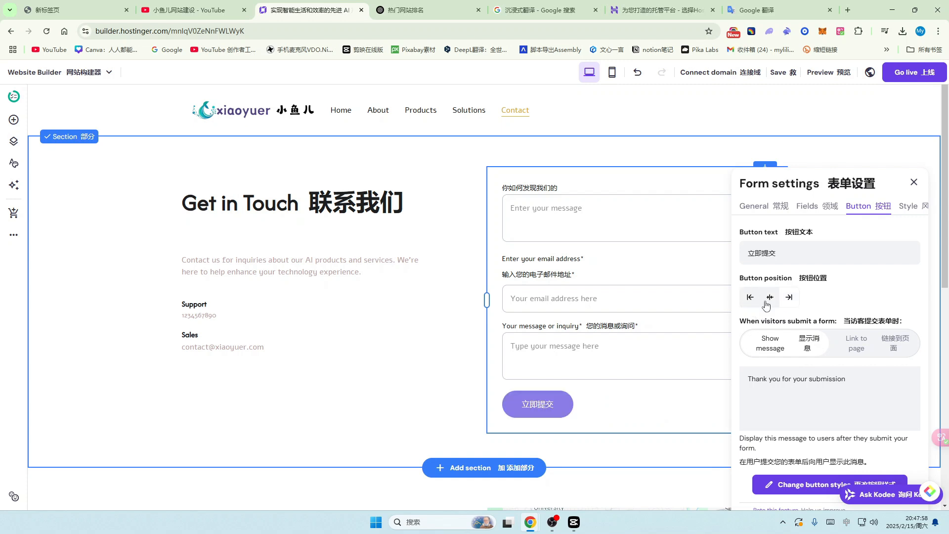
{"action": "left_click", "coordinate": [770, 297]}
{"action": "left_click", "coordinate": [750, 297]}
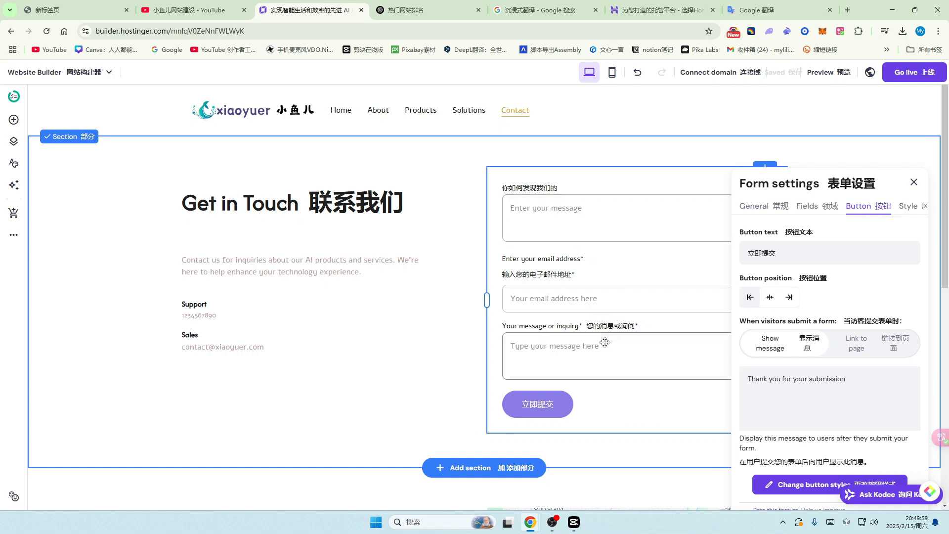
Step: Add a new form field and label it 名字
{"action": "left_click", "coordinate": [811, 213]}
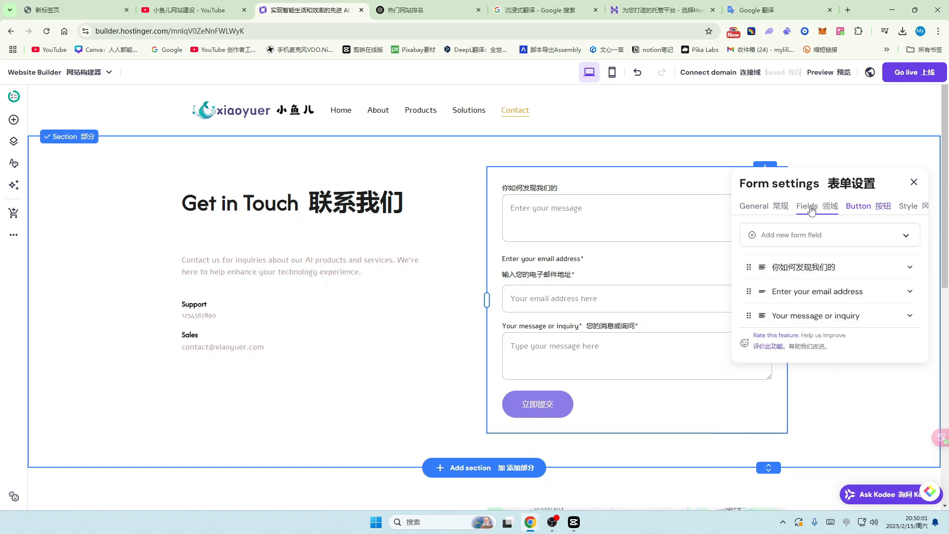
{"action": "left_click", "coordinate": [896, 238]}
{"action": "scroll", "coordinate": [791, 235], "scroll_direction": "down", "scroll_amount": 1}
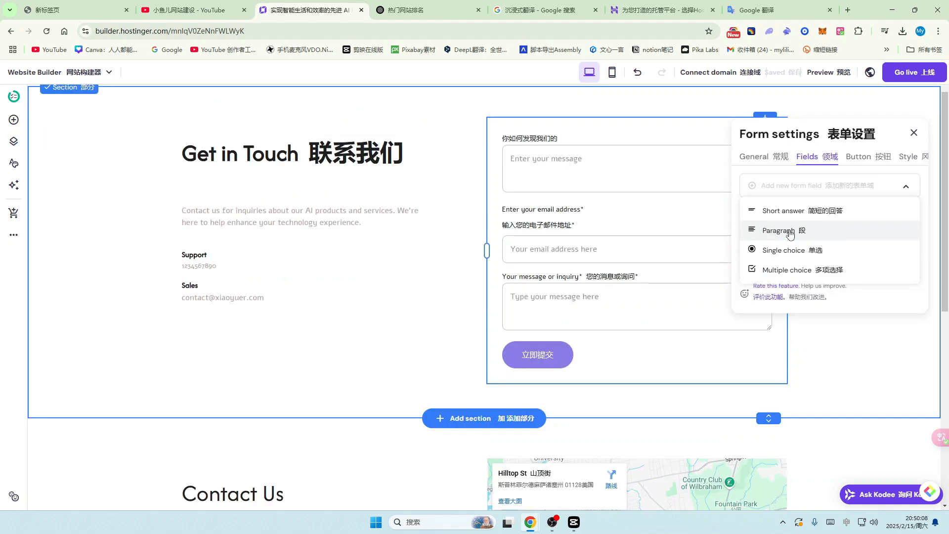
{"action": "left_click", "coordinate": [790, 235]}
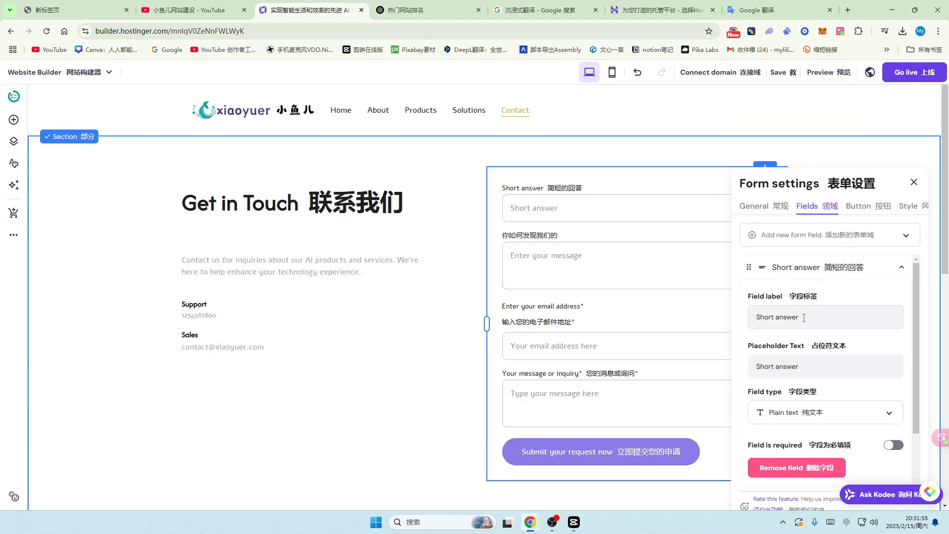
{"action": "left_click", "coordinate": [827, 317]}
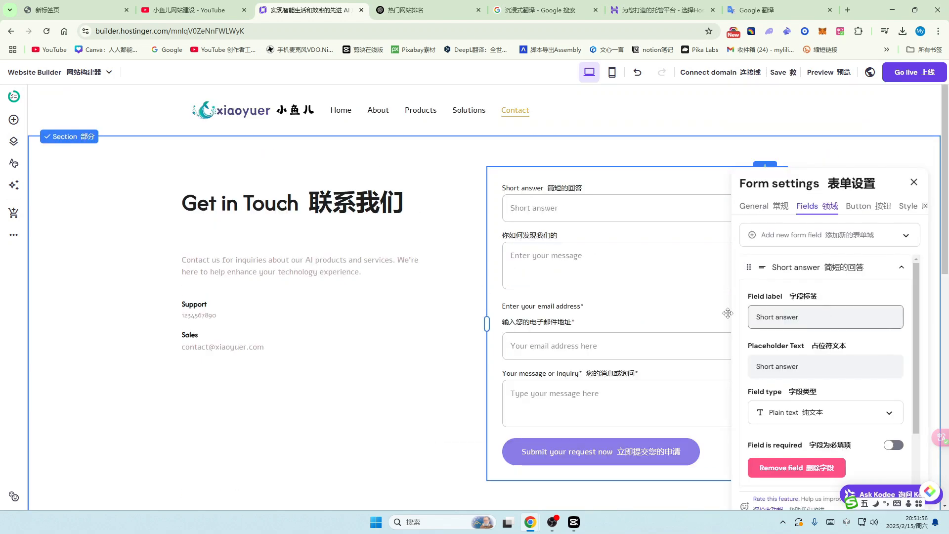
{"action": "key", "text": "BackSpace"}
{"action": "key", "text": "BackSpace"}
{"action": "key", "text": "BackSpace"}
{"action": "key", "text": "BackSpace"}
{"action": "key", "text": "BackSpace"}
{"action": "key", "text": "BackSpace"}
{"action": "key", "text": "BackSpace"}
{"action": "key", "text": "BackSpace"}
{"action": "key", "text": "BackSpace"}
{"action": "key", "text": "BackSpace"}
{"action": "key", "text": "BackSpace"}
{"action": "key", "text": "BackSpace"}
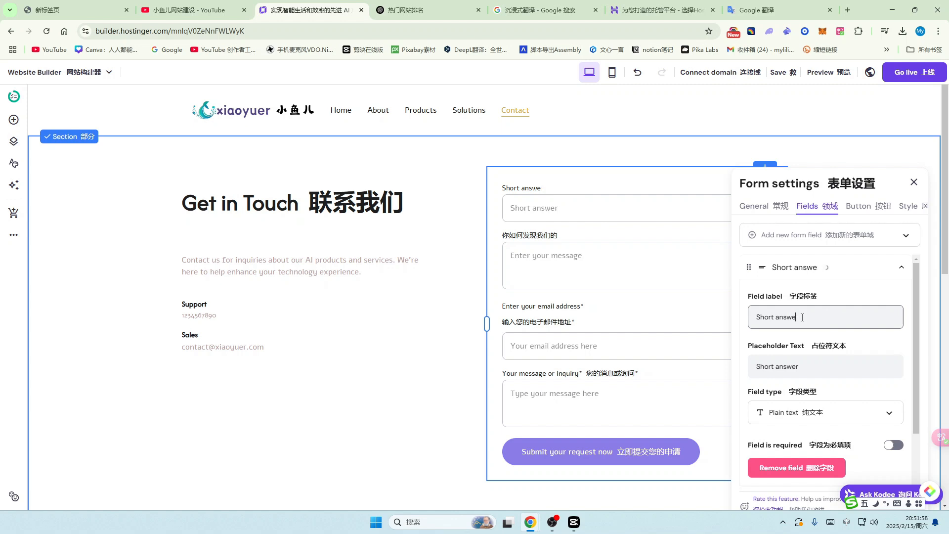
{"action": "type", "text": "mingzi"}
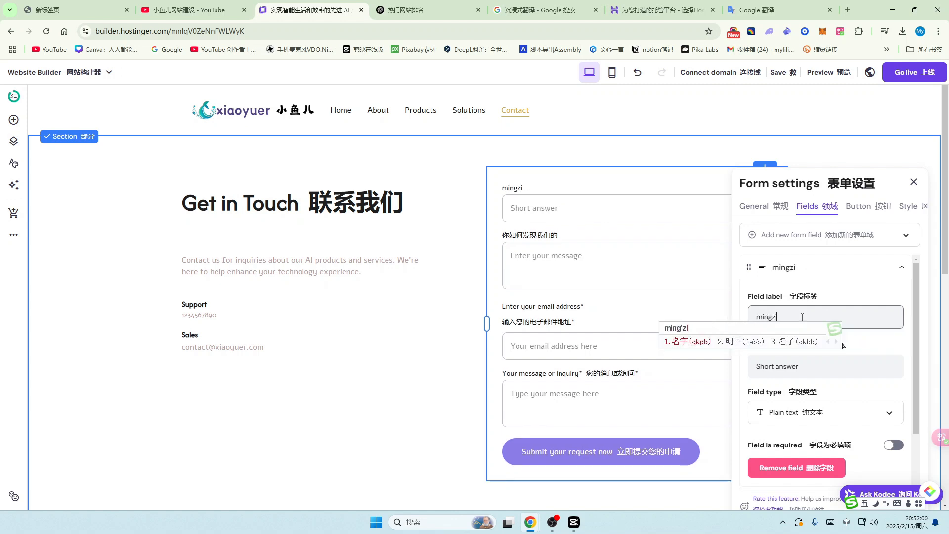
{"action": "key", "text": "space"}
{"action": "left_click", "coordinate": [630, 312]}
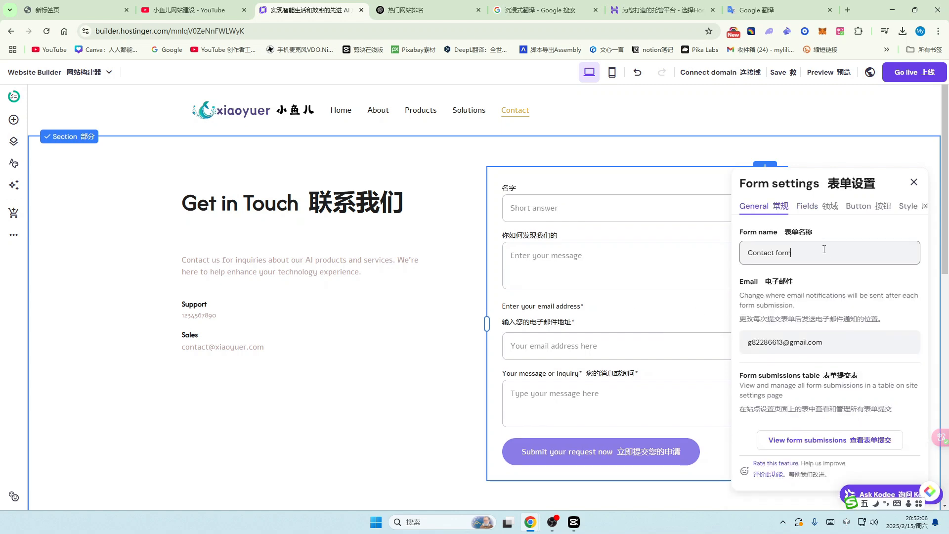
Step: Look over the email field, the field-type list and the submit button wording
{"action": "left_click", "coordinate": [807, 206]}
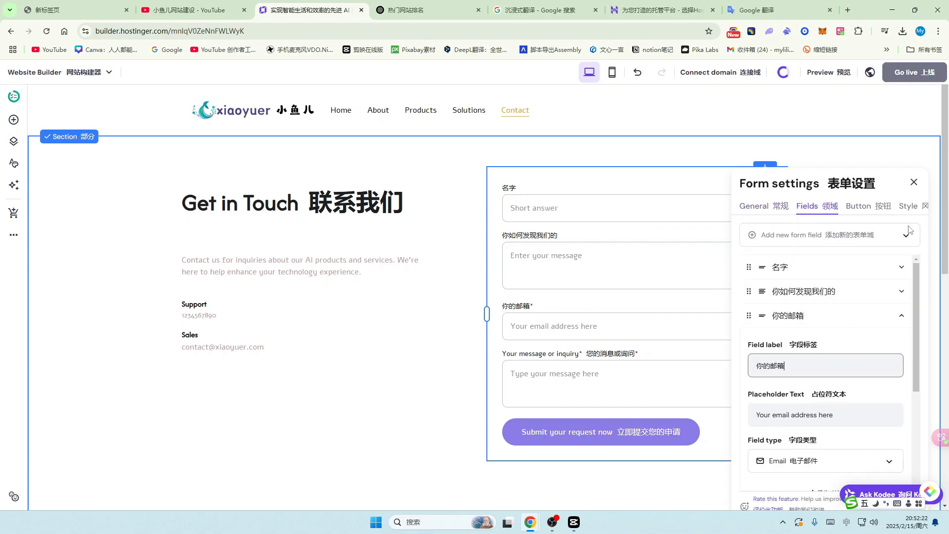
{"action": "left_click", "coordinate": [831, 235]}
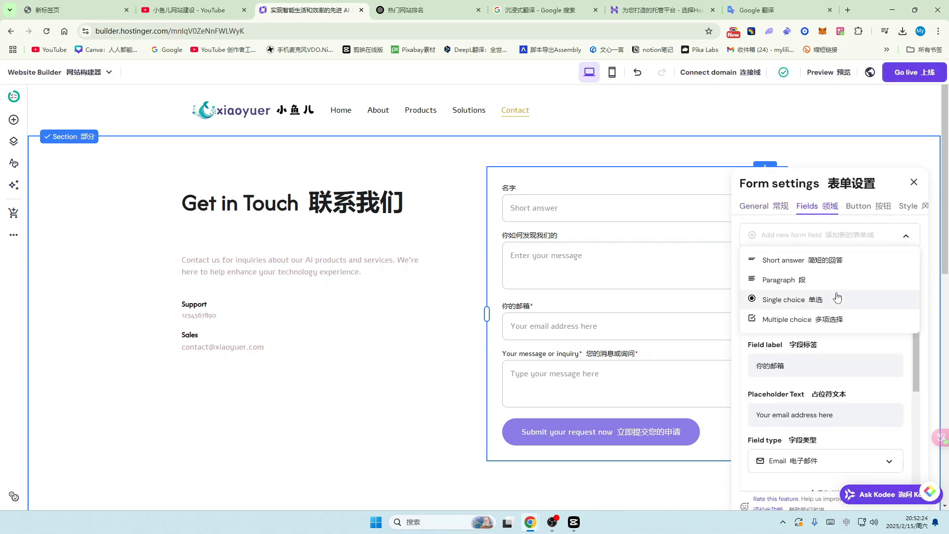
{"action": "left_click", "coordinate": [869, 205]}
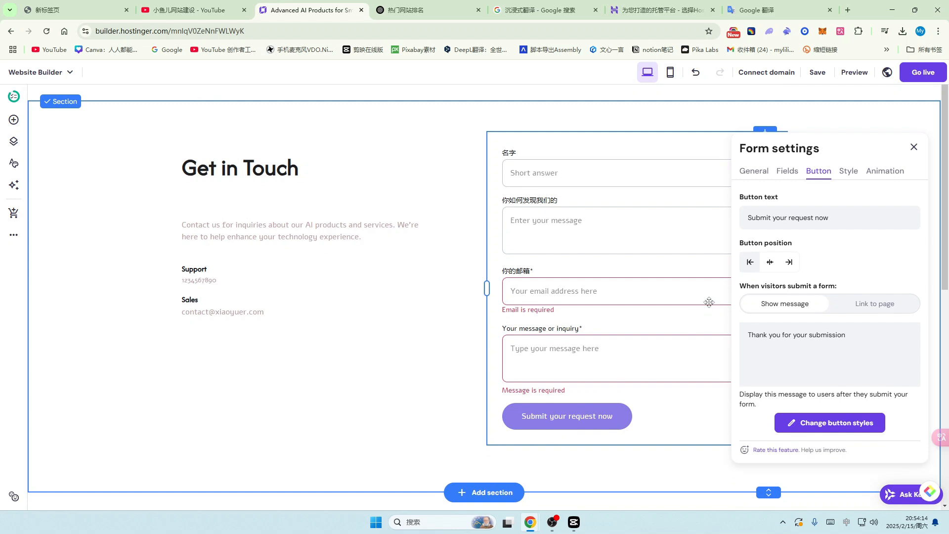
{"action": "scroll", "coordinate": [798, 258], "scroll_direction": "down", "scroll_amount": 1}
{"action": "left_click", "coordinate": [834, 204]}
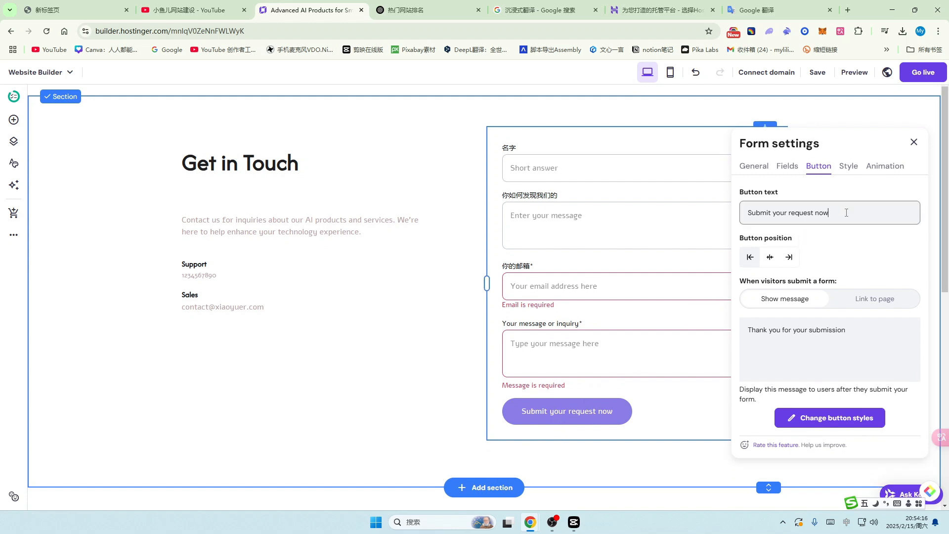
{"action": "left_click_drag", "start_coordinate": [831, 213], "coordinate": [769, 212]}
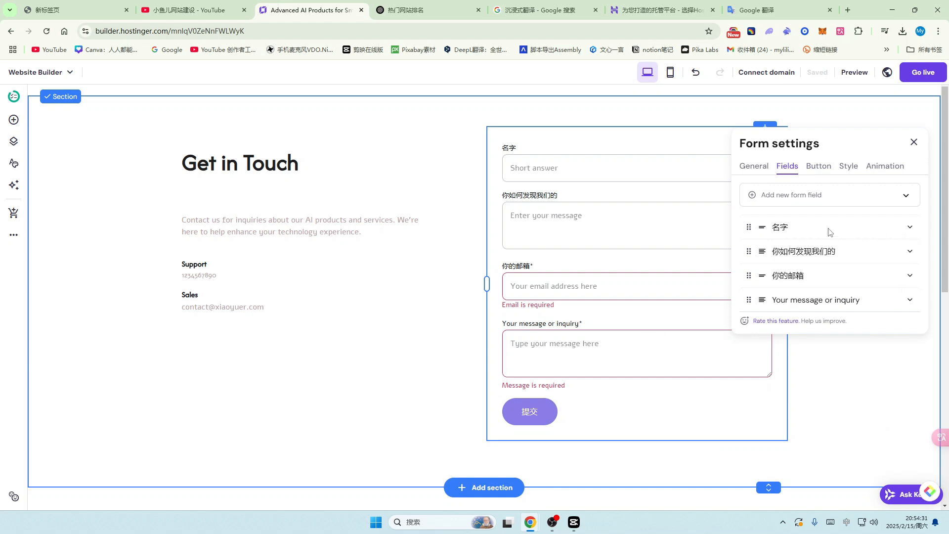
Step: Give the message field a Chinese label and set its placeholder to 谢谢你的反馈
{"action": "left_click", "coordinate": [909, 302]}
{"action": "left_click_drag", "start_coordinate": [848, 345], "coordinate": [759, 351]}
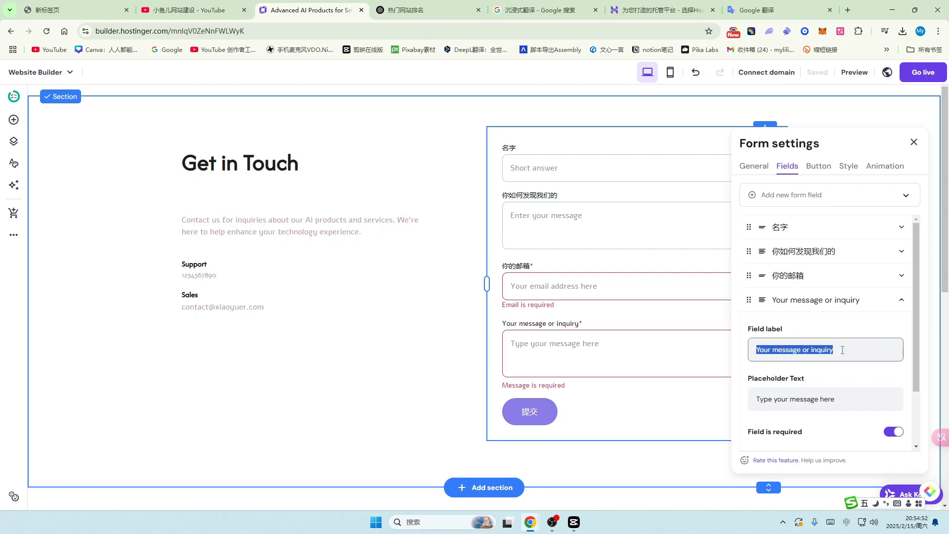
{"action": "type", "text": "liuyan"}
{"action": "key", "text": "space"}
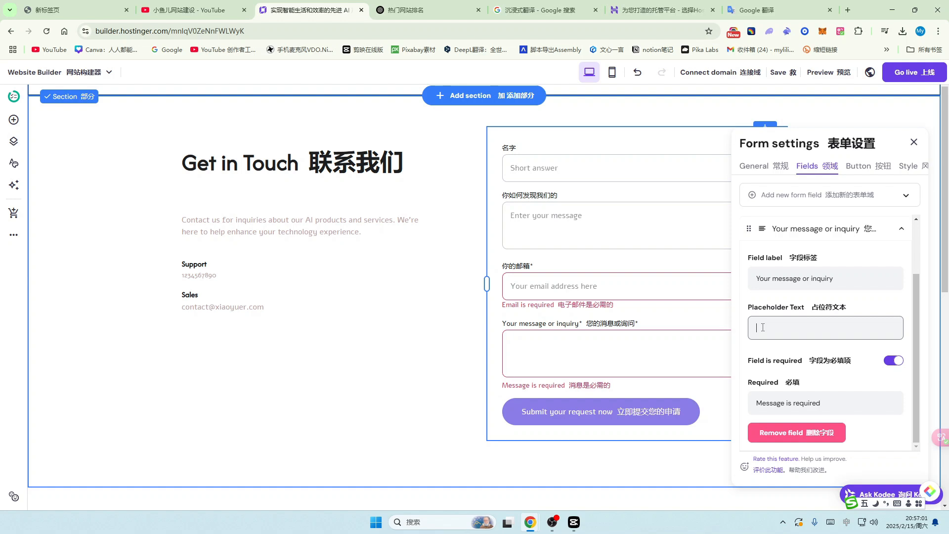
{"action": "type", "text": "xiexie"}
{"action": "key", "text": "space"}
{"action": "type", "text": "nid"}
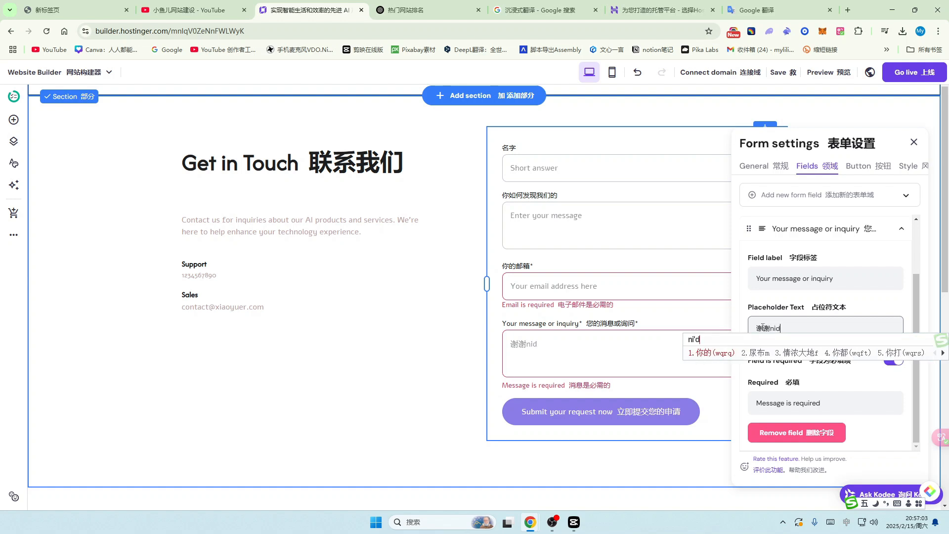
{"action": "key", "text": "space"}
{"action": "type", "text": "fankui"}
{"action": "key", "text": "space"}
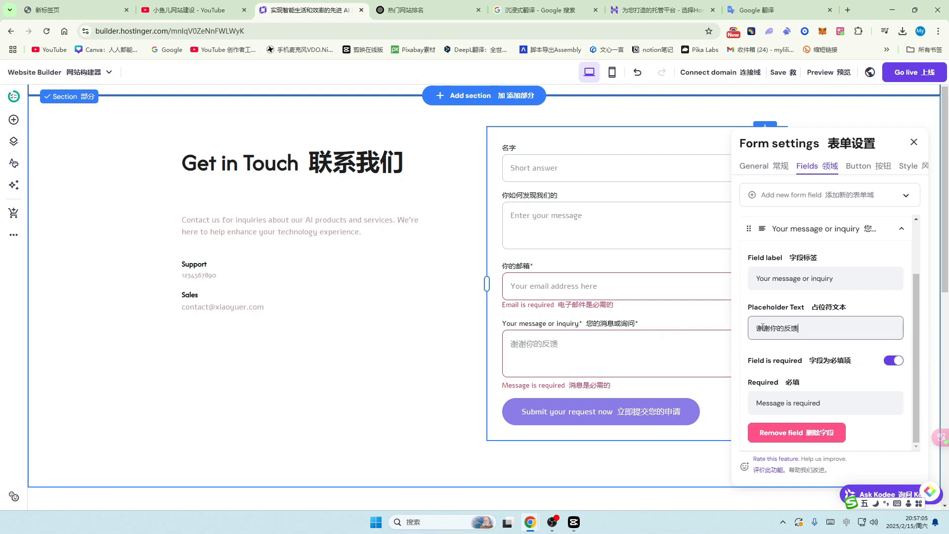
{"action": "key", "text": "Escape"}
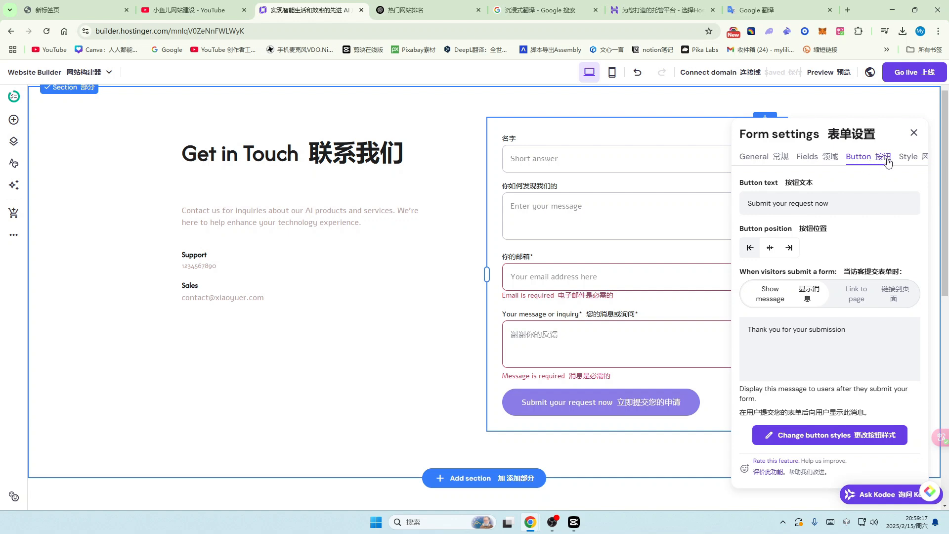
Step: Switch the submit action to Link to page and choose Contact as the destination
{"action": "left_click", "coordinate": [893, 294]}
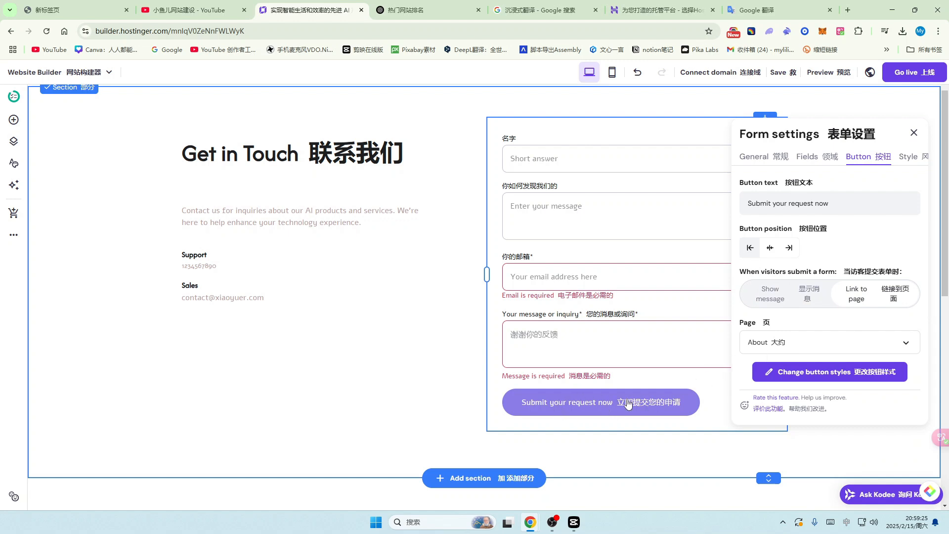
{"action": "left_click", "coordinate": [907, 343]}
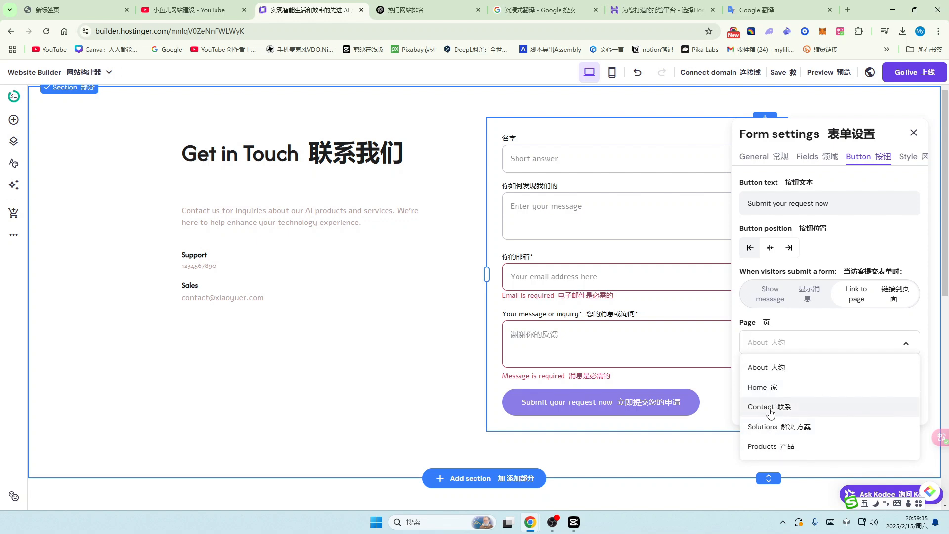
{"action": "left_click", "coordinate": [762, 407]}
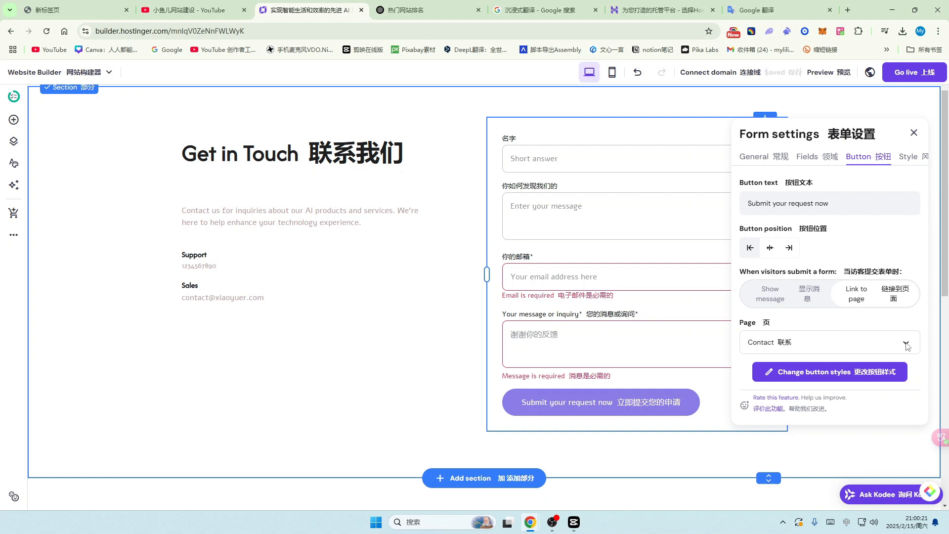
{"action": "left_click", "coordinate": [908, 346]}
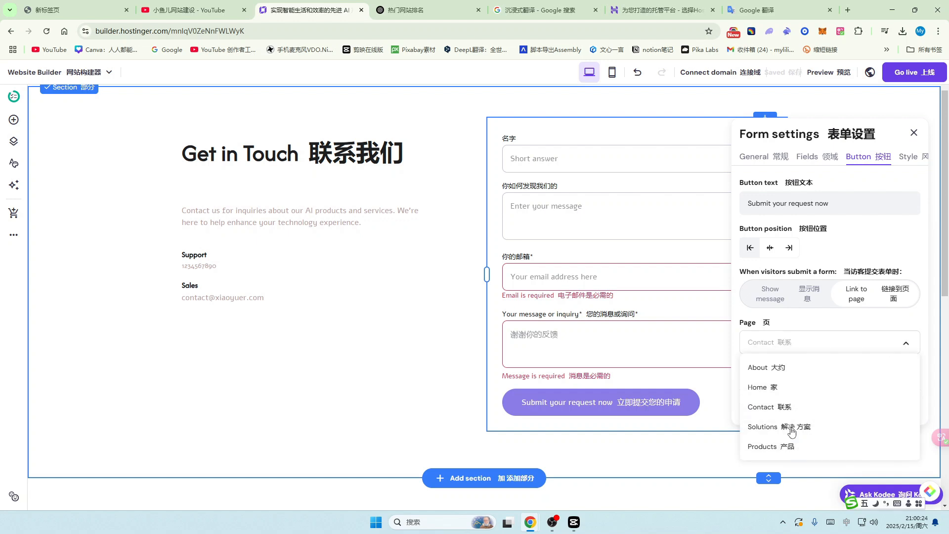
Step: Preview the Fade, Slide and Scale form animations, then select No animation
{"action": "left_click", "coordinate": [918, 159]}
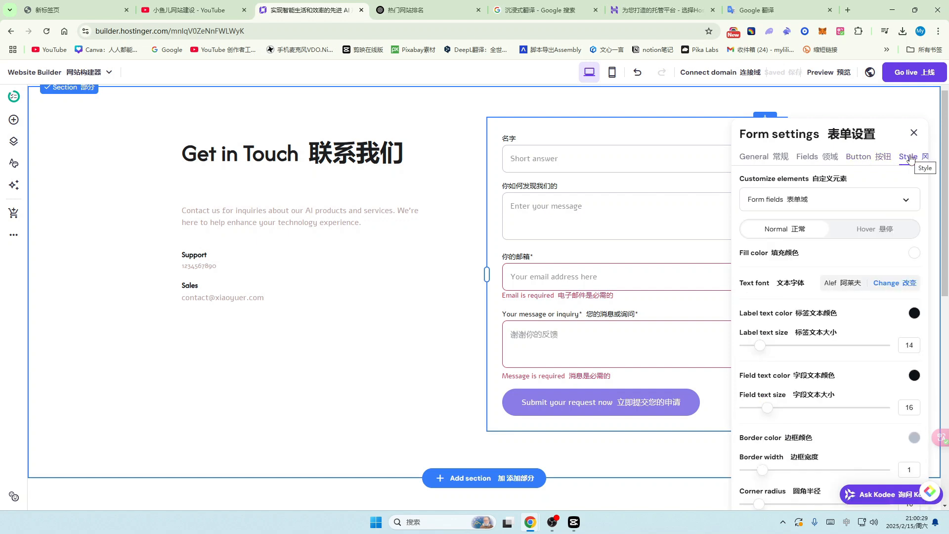
{"action": "scroll", "coordinate": [651, 201], "scroll_direction": "down", "scroll_amount": 1}
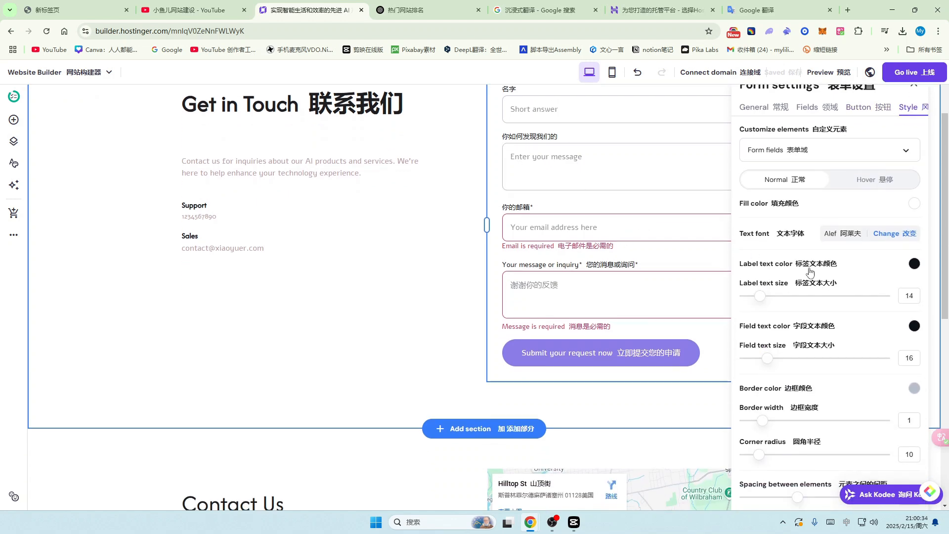
{"action": "scroll", "coordinate": [811, 297], "scroll_direction": "down", "scroll_amount": 1}
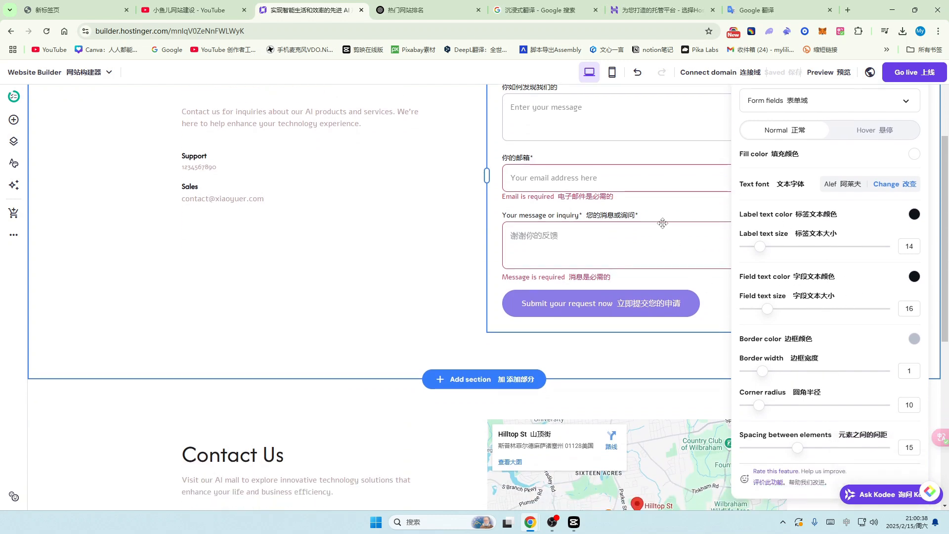
{"action": "scroll", "coordinate": [662, 223], "scroll_direction": "up", "scroll_amount": 2}
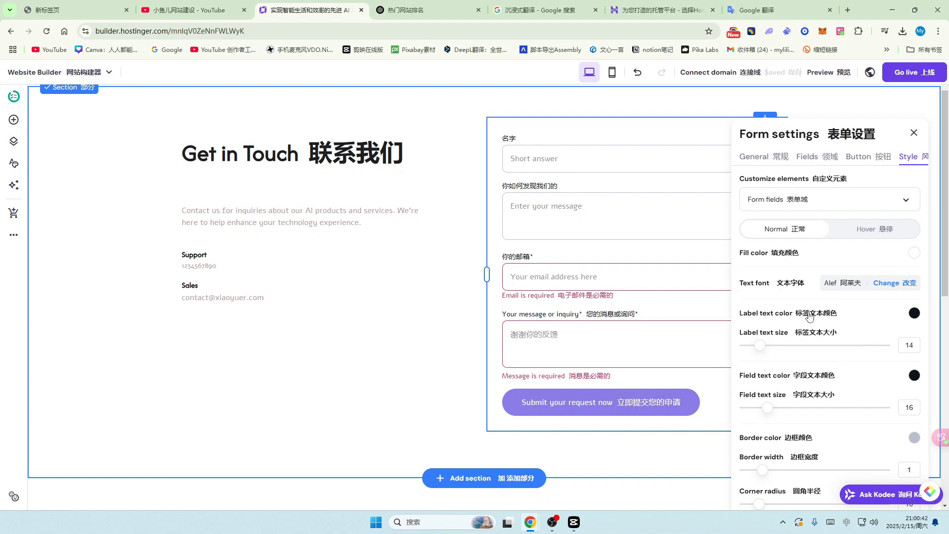
{"action": "left_click", "coordinate": [888, 207]}
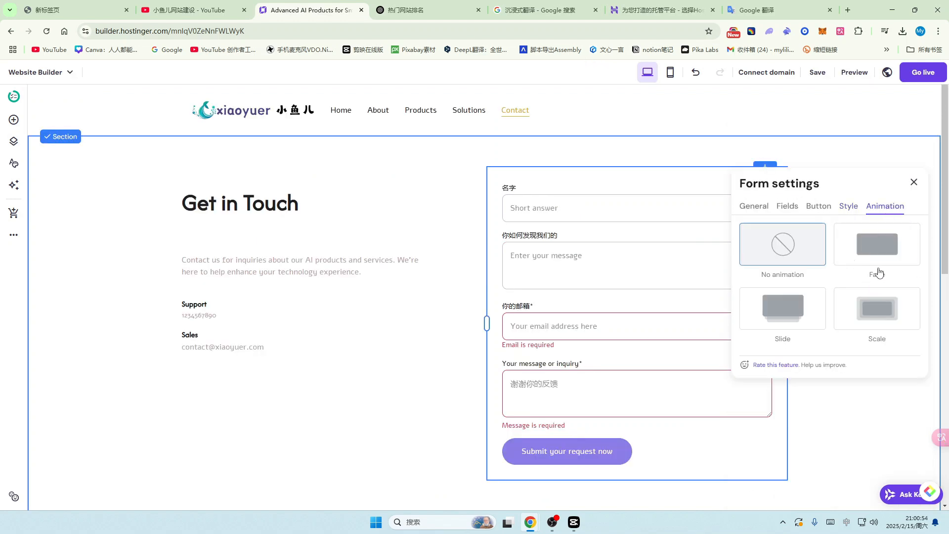
{"action": "left_click", "coordinate": [878, 243]}
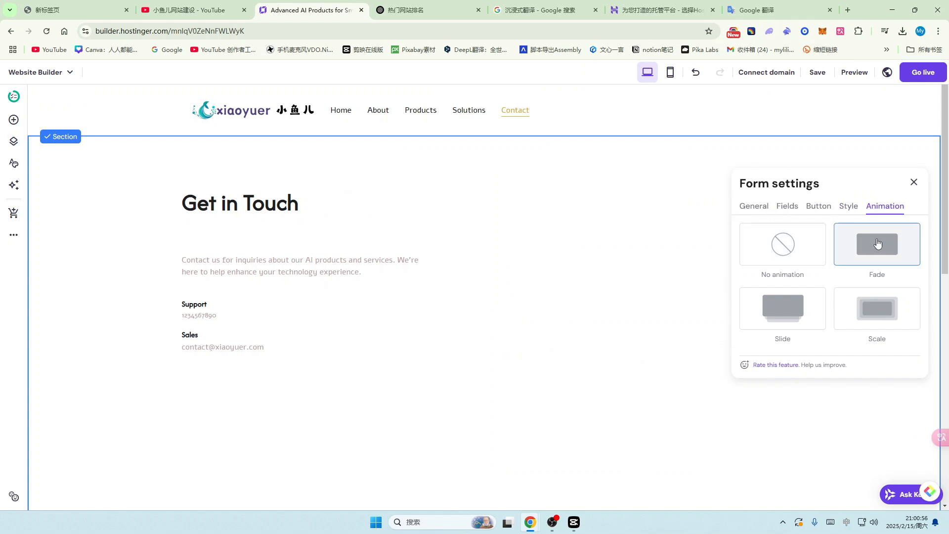
{"action": "left_click", "coordinate": [800, 317]}
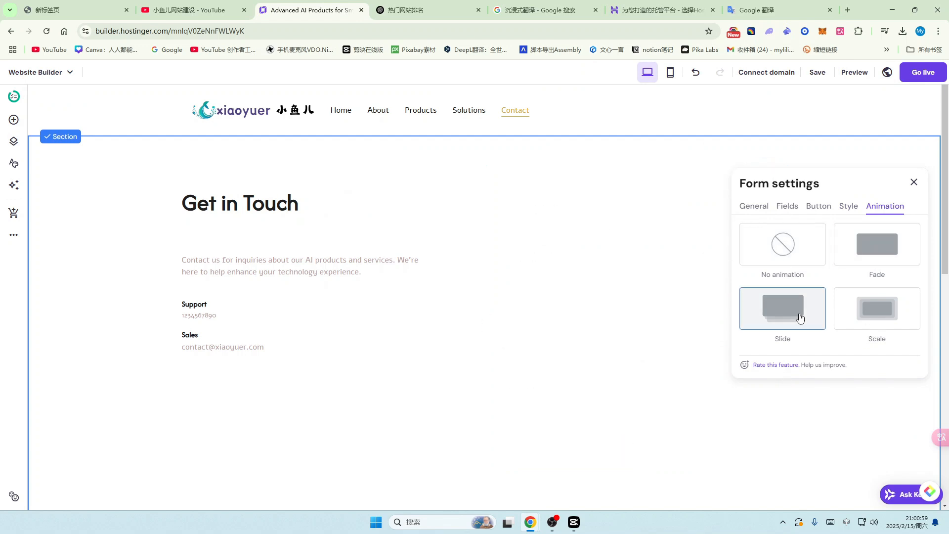
{"action": "left_click", "coordinate": [879, 317]}
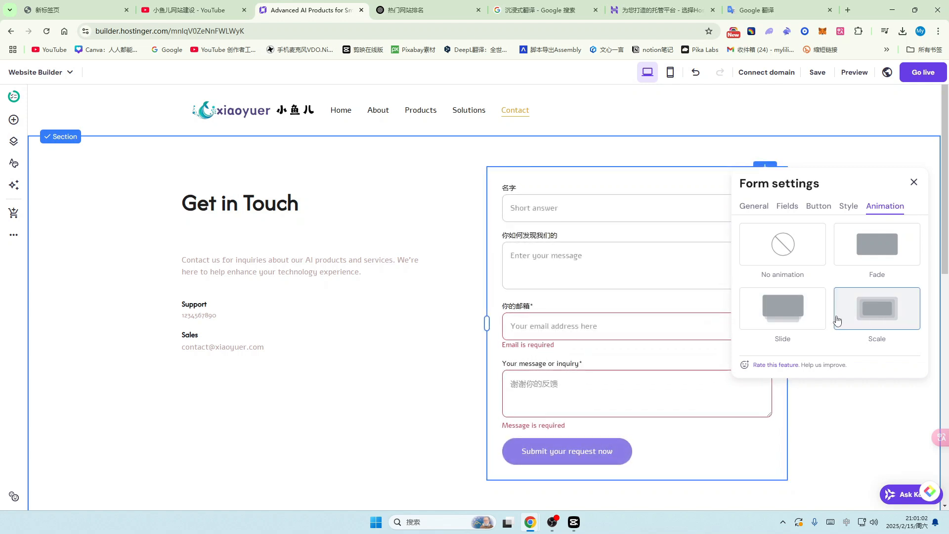
{"action": "left_click", "coordinate": [814, 317]}
{"action": "left_click", "coordinate": [872, 269]}
{"action": "left_click", "coordinate": [879, 314]}
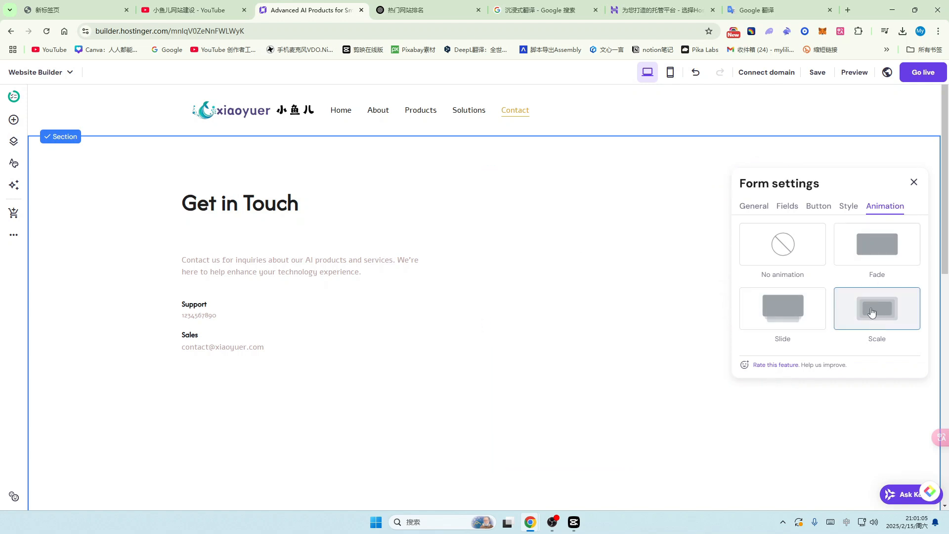
{"action": "left_click", "coordinate": [793, 256]}
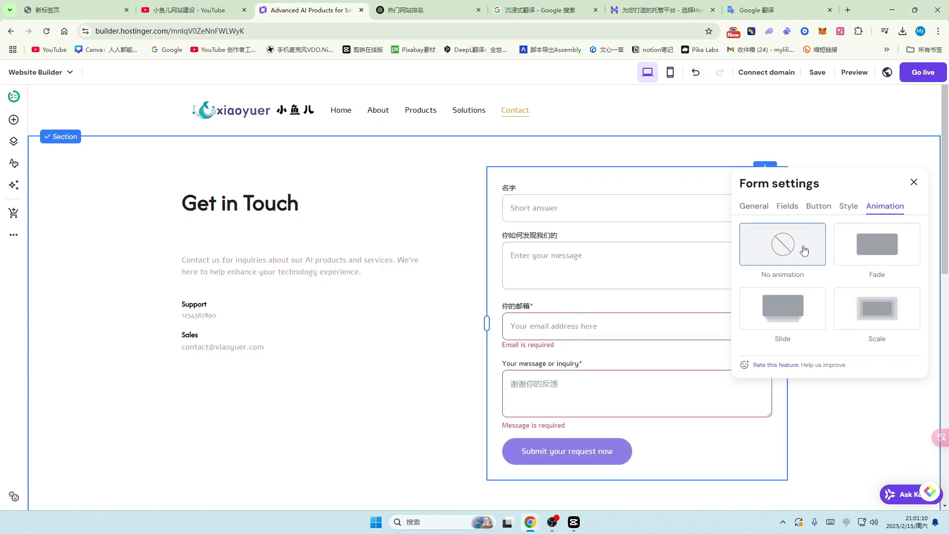
Step: Close the form settings and publish the site with Go live
{"action": "left_click", "coordinate": [915, 183]}
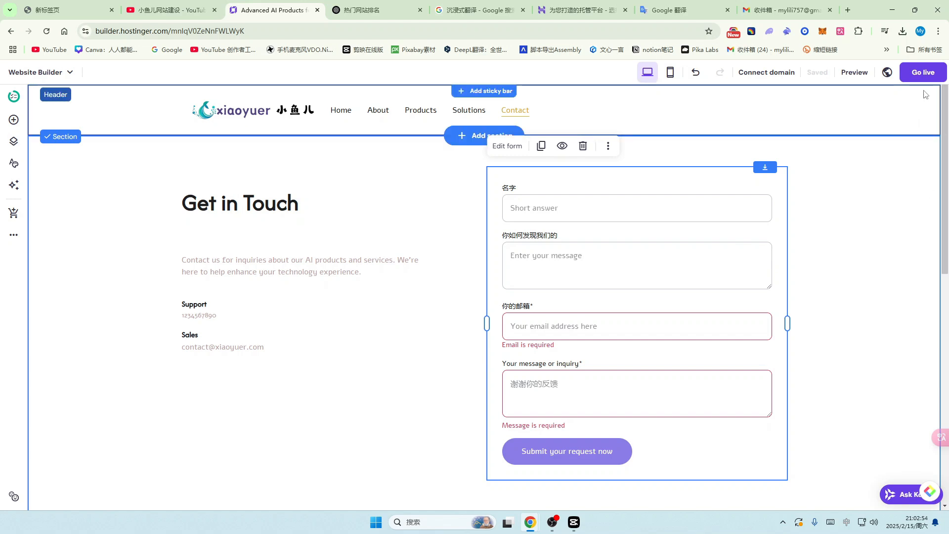
{"action": "left_click", "coordinate": [930, 75]}
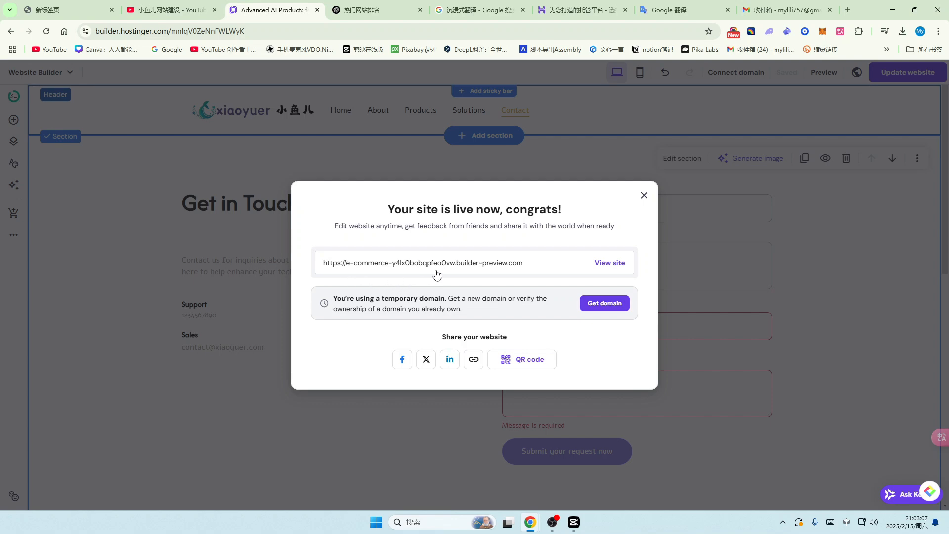
Step: Open the published site in a new tab and go to its Contact page
{"action": "left_click", "coordinate": [547, 268]}
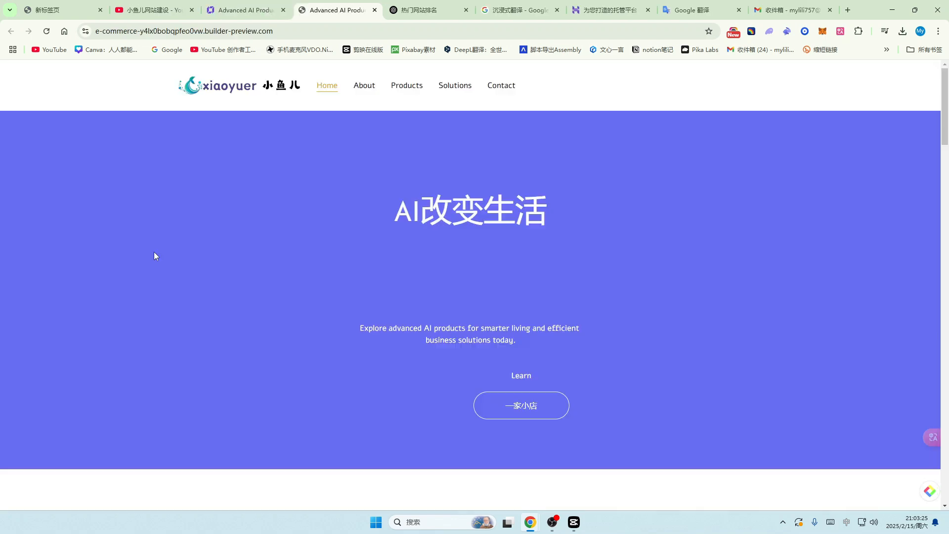
{"action": "scroll", "coordinate": [609, 177], "scroll_direction": "down", "scroll_amount": 12}
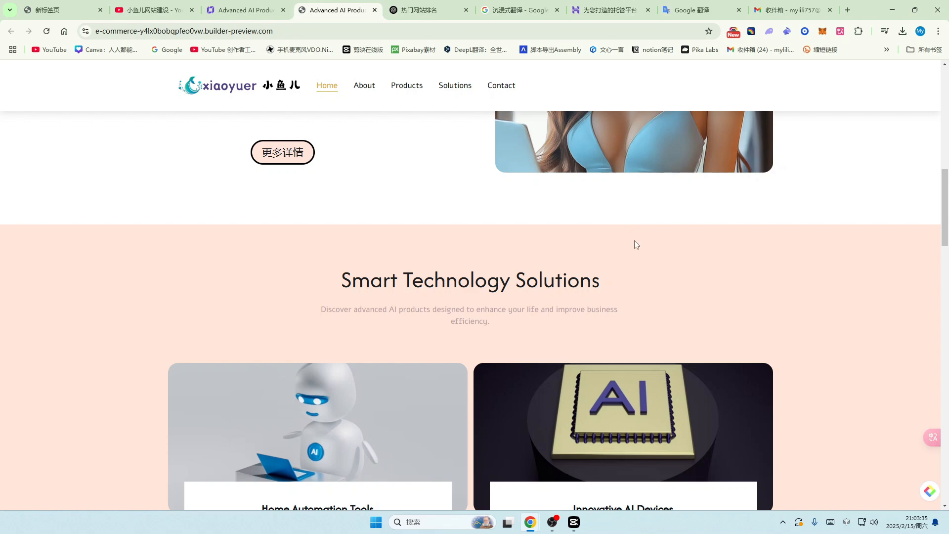
{"action": "scroll", "coordinate": [636, 244], "scroll_direction": "up", "scroll_amount": 10}
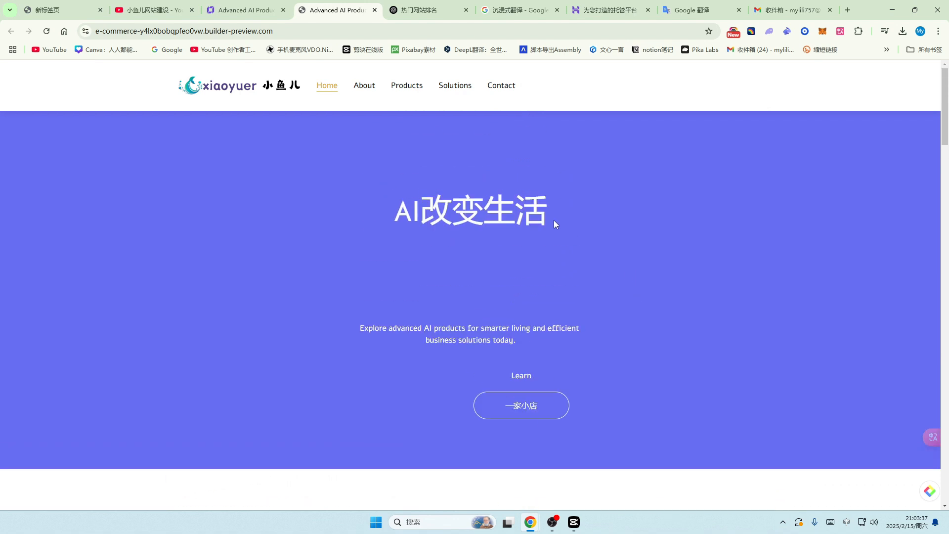
{"action": "left_click", "coordinate": [502, 86]}
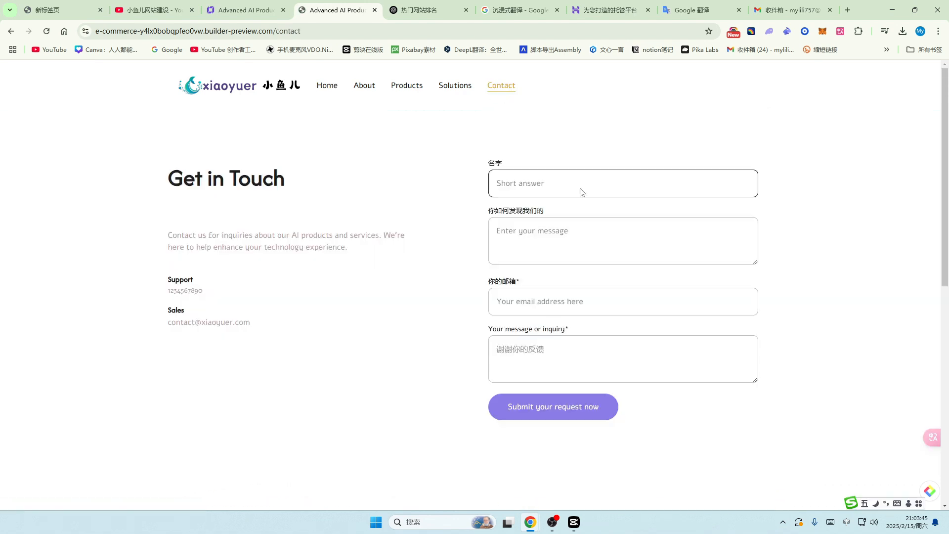
Step: Submit the form with a test name, the saved email and the message 测试
{"action": "left_click", "coordinate": [581, 192]}
{"action": "type", "text": "小鱼儿"}
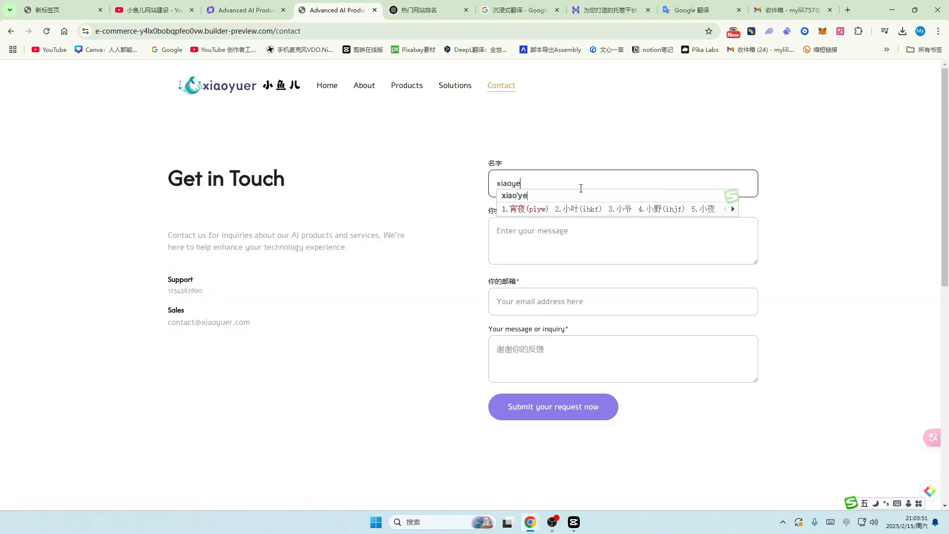
{"action": "left_click", "coordinate": [516, 304]}
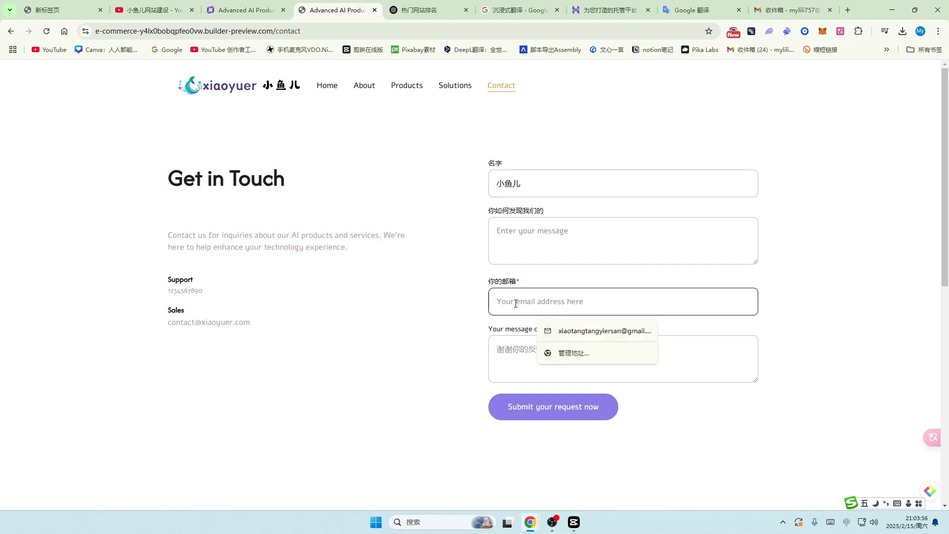
{"action": "left_click", "coordinate": [593, 332]}
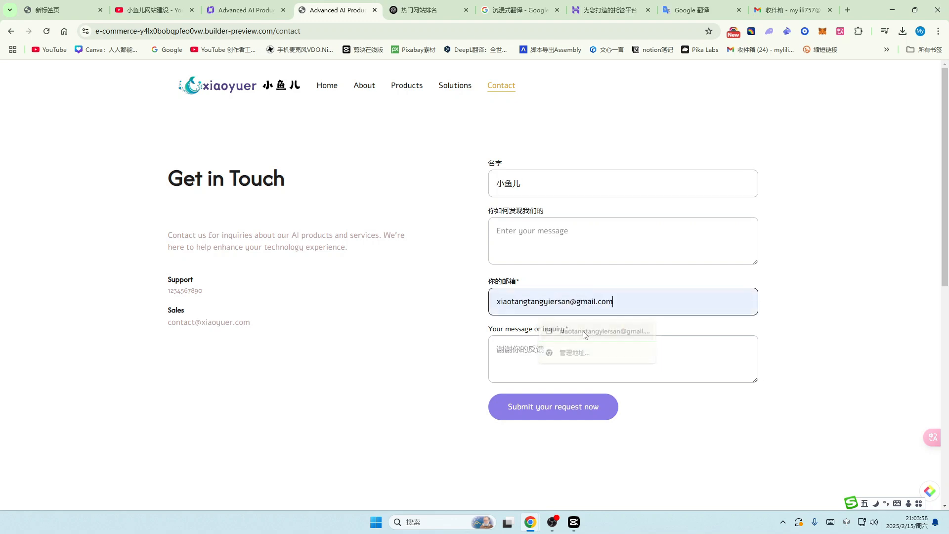
{"action": "left_click", "coordinate": [561, 349]}
{"action": "type", "text": "测试"}
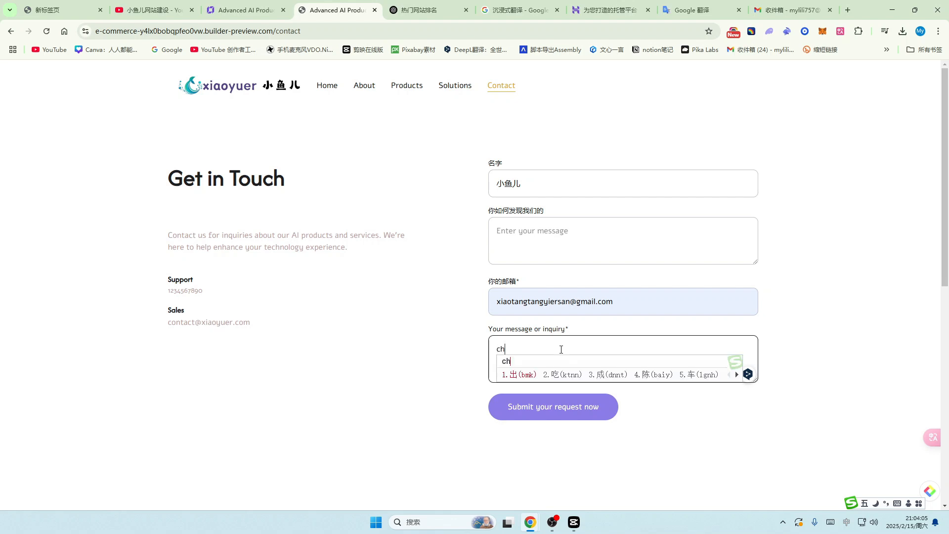
{"action": "left_click", "coordinate": [555, 411]}
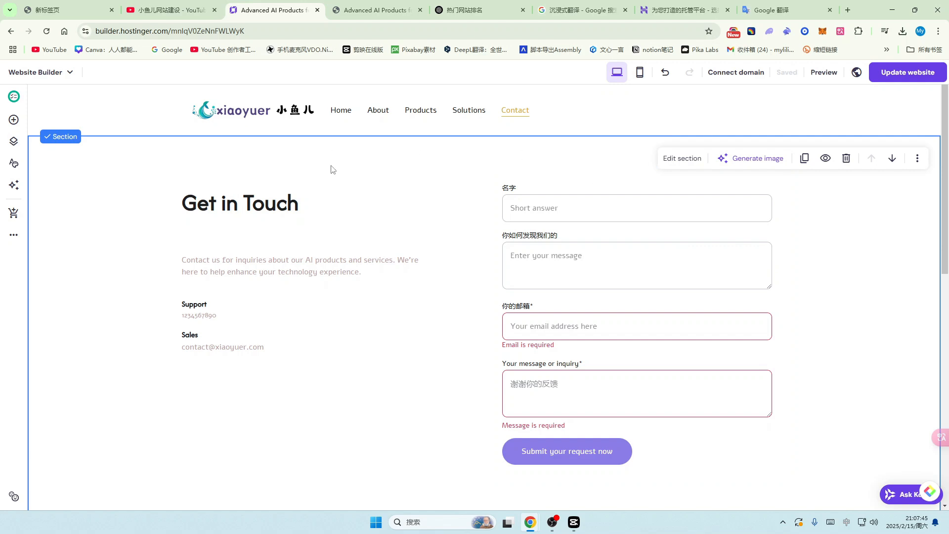
Step: Change the Contact Us map address from Hilltop Street to Shanghai, China, leaving animation at none
{"action": "scroll", "coordinate": [339, 222], "scroll_direction": "down", "scroll_amount": 6}
{"action": "scroll", "coordinate": [374, 229], "scroll_direction": "down", "scroll_amount": 2}
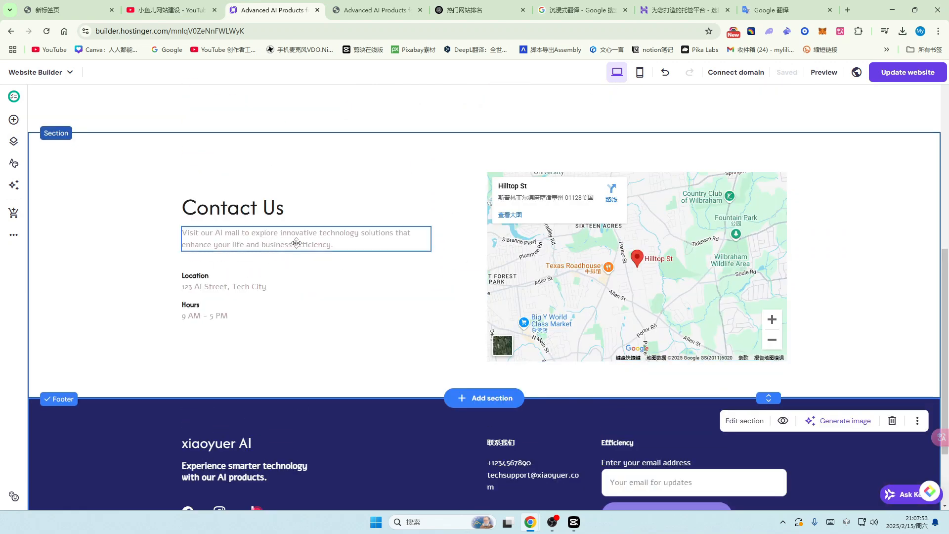
{"action": "left_click", "coordinate": [181, 171]}
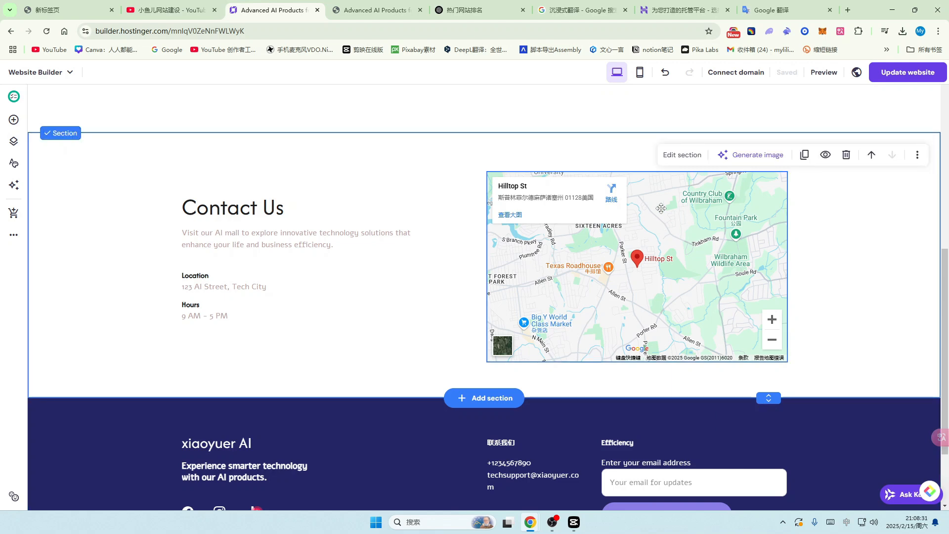
{"action": "left_click", "coordinate": [689, 231]}
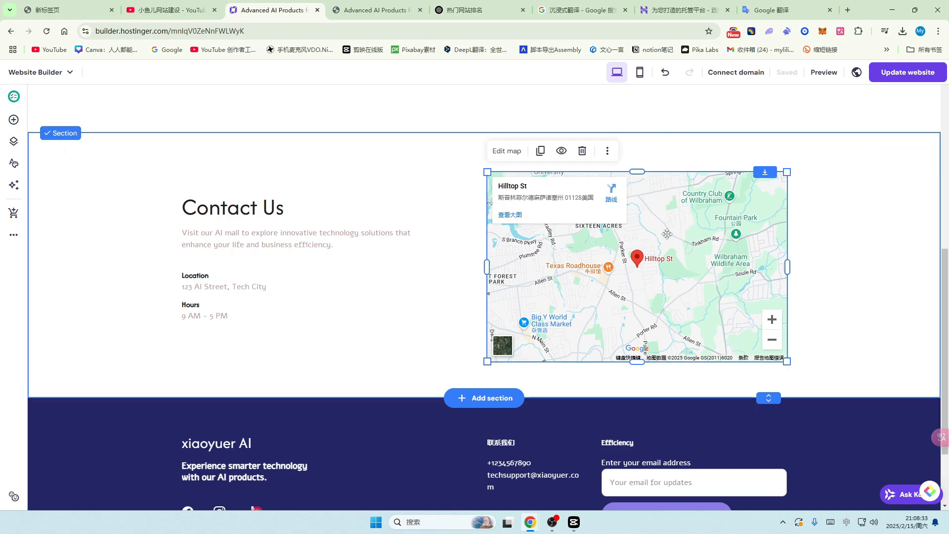
{"action": "left_click", "coordinate": [504, 153]}
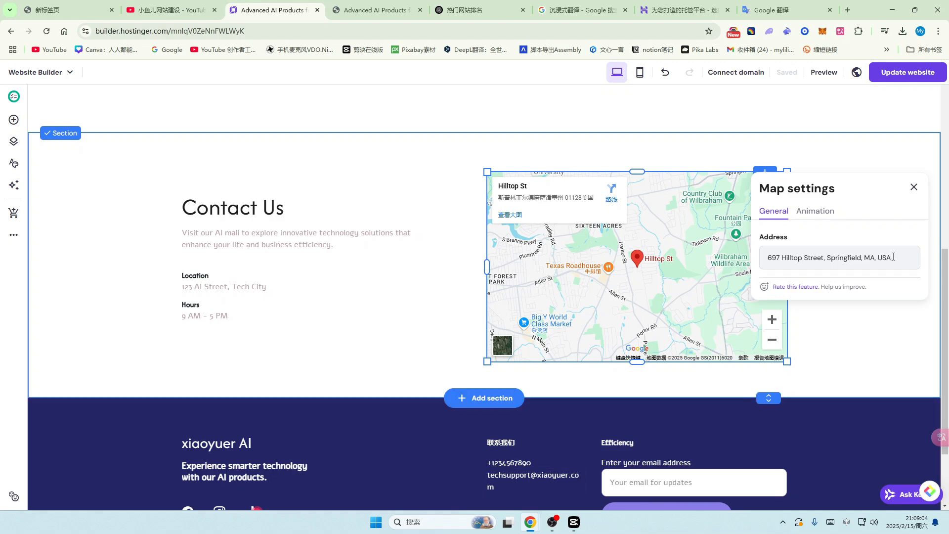
{"action": "left_click_drag", "start_coordinate": [894, 257], "coordinate": [766, 258]}
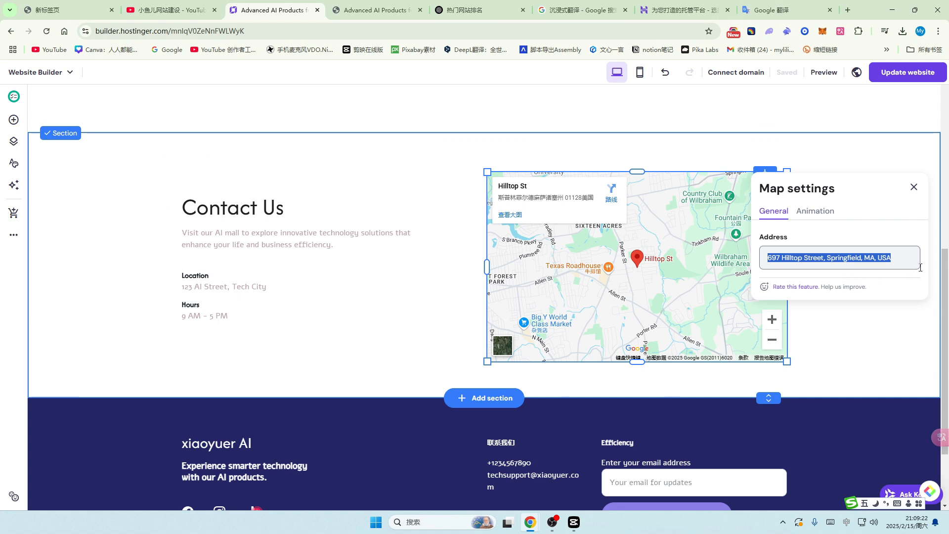
{"action": "type", "text": "Shanghai, China"}
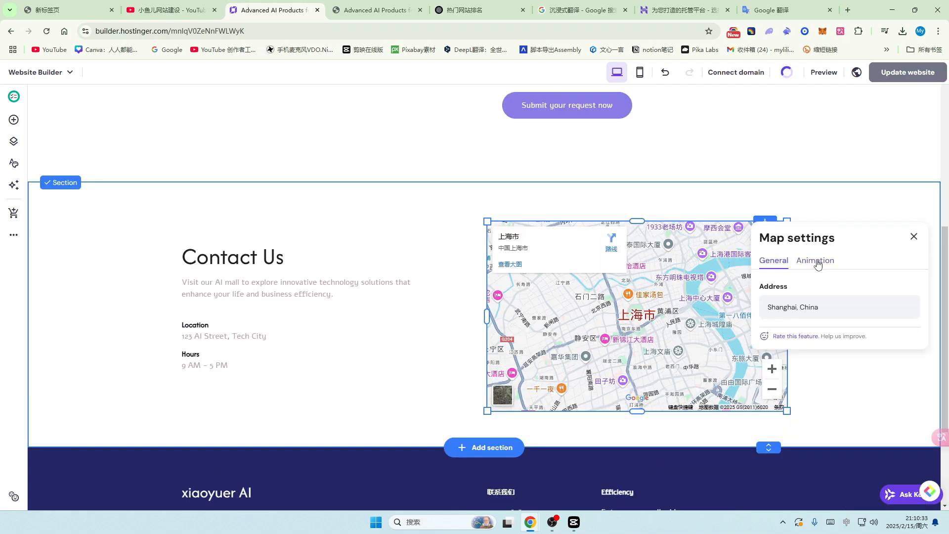
{"action": "left_click", "coordinate": [818, 262]}
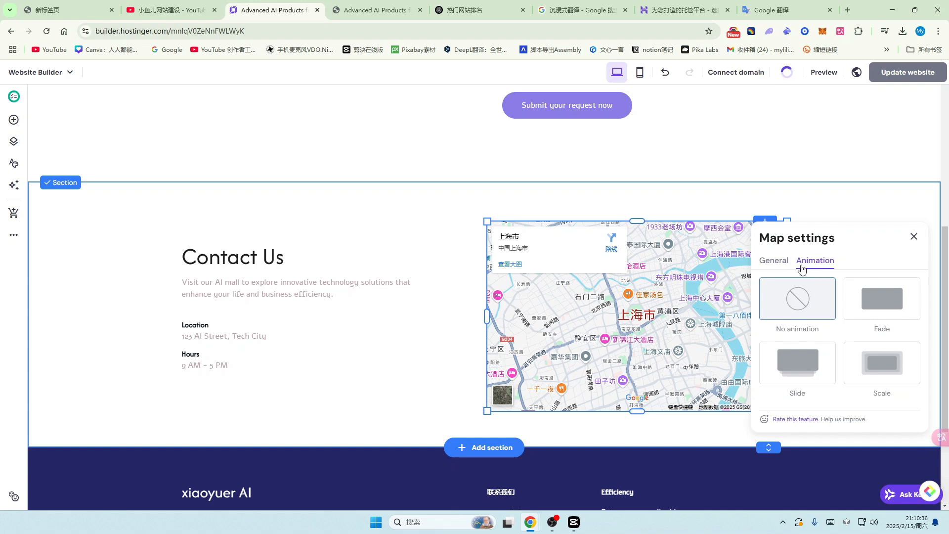
{"action": "left_click", "coordinate": [776, 263]}
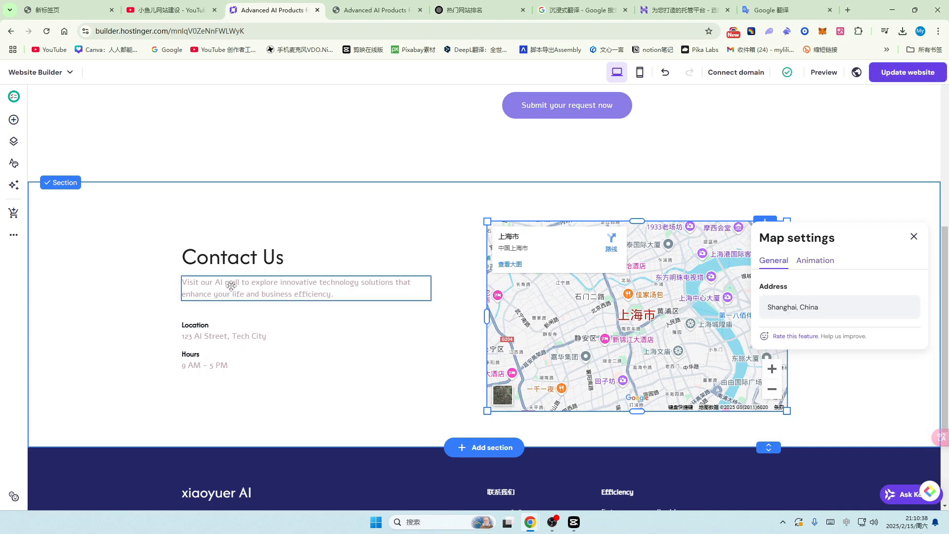
{"action": "left_click", "coordinate": [245, 299]}
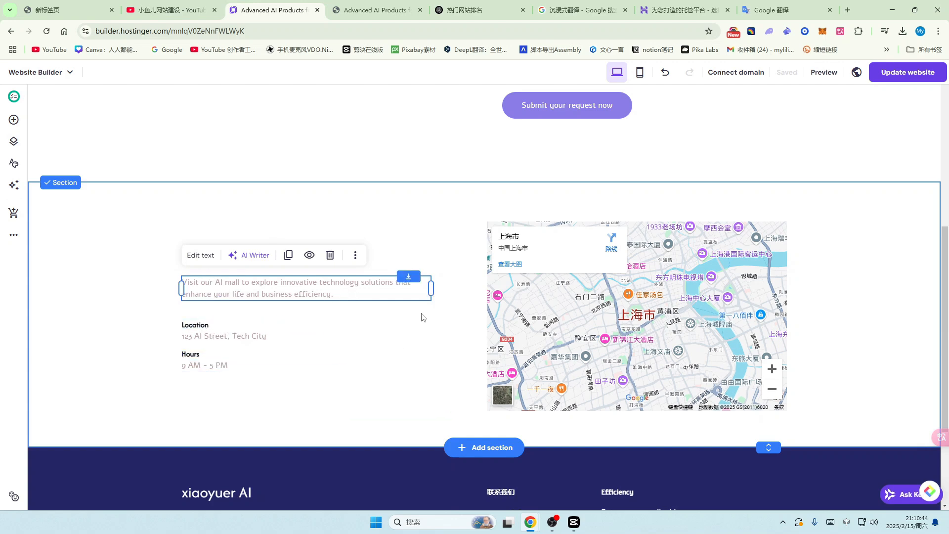
{"action": "scroll", "coordinate": [446, 243], "scroll_direction": "up", "scroll_amount": 2}
{"action": "scroll", "coordinate": [440, 235], "scroll_direction": "up", "scroll_amount": 5}
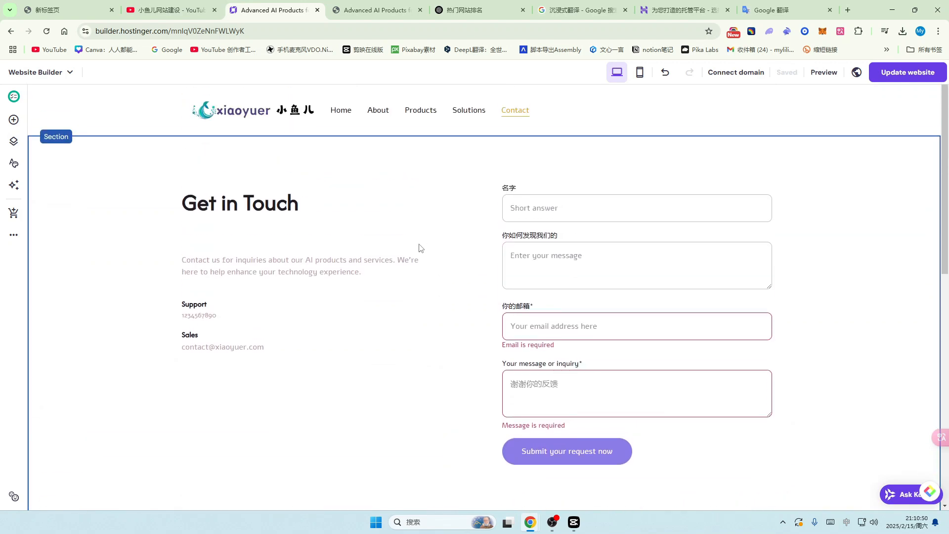
Step: Go to the Home page and open the Blog option under More settings
{"action": "left_click", "coordinate": [341, 110]}
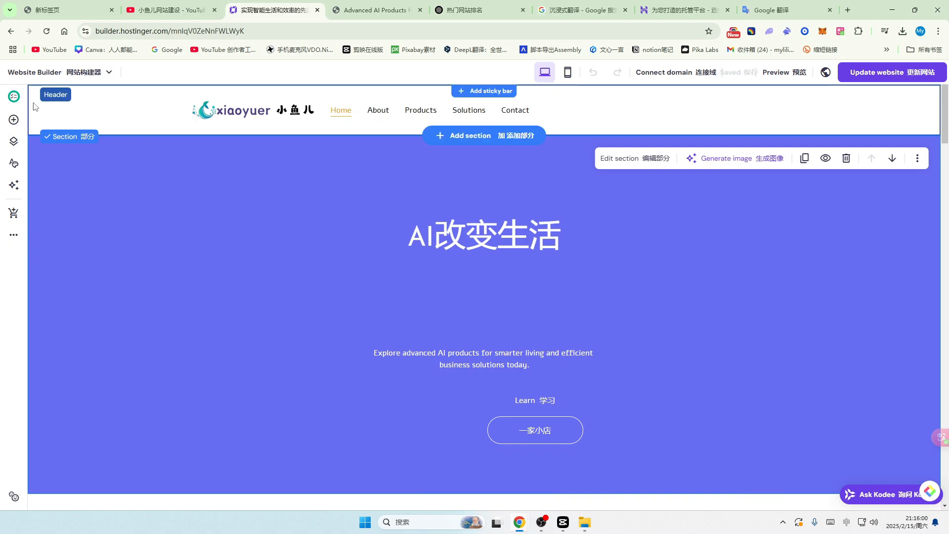
{"action": "left_click", "coordinate": [13, 238]}
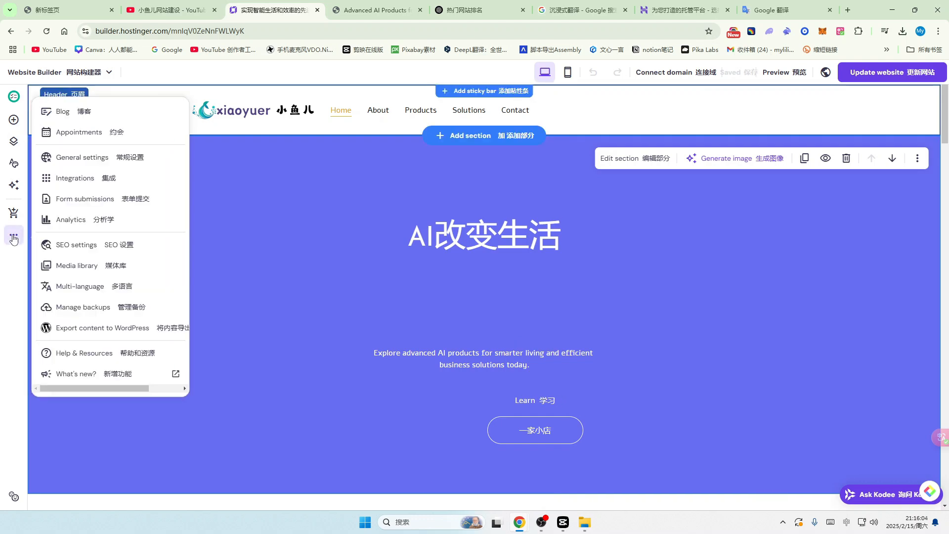
{"action": "left_click", "coordinate": [47, 115]}
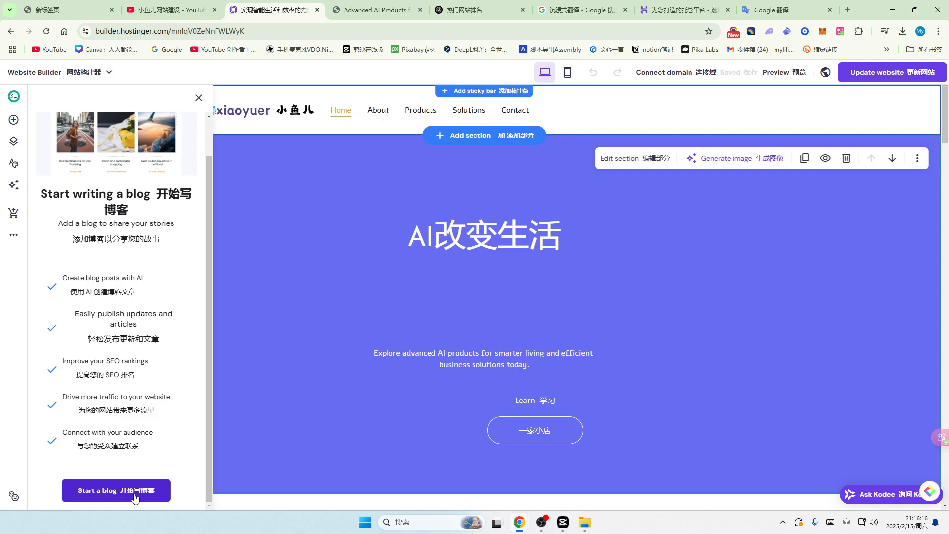
Step: Create the Blog page and start an AI post with Casual tone and 800-1000 words
{"action": "left_click", "coordinate": [135, 498]}
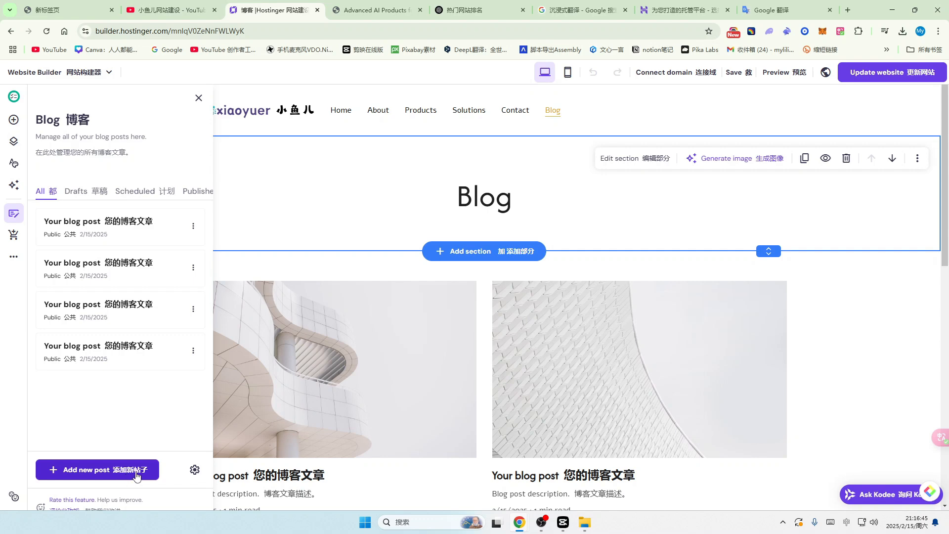
{"action": "left_click", "coordinate": [98, 474]}
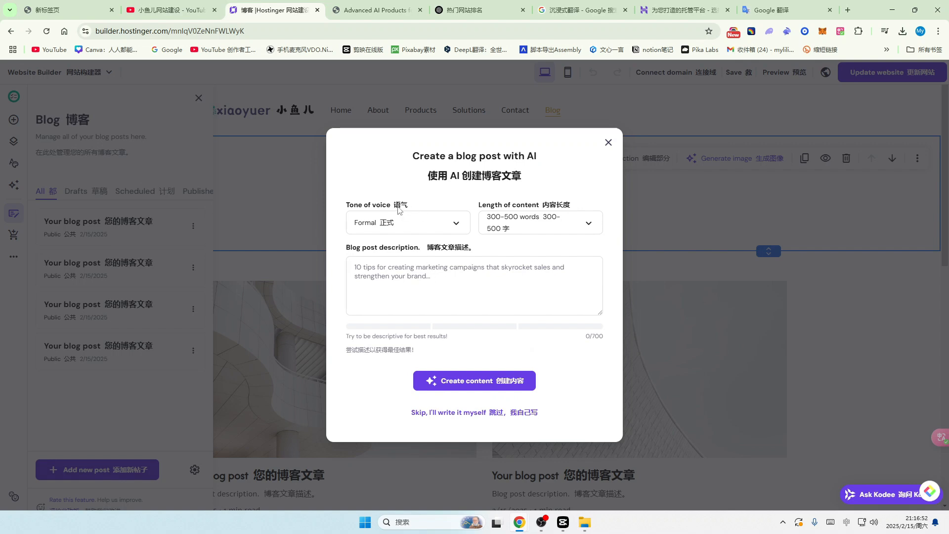
{"action": "left_click", "coordinate": [458, 228]}
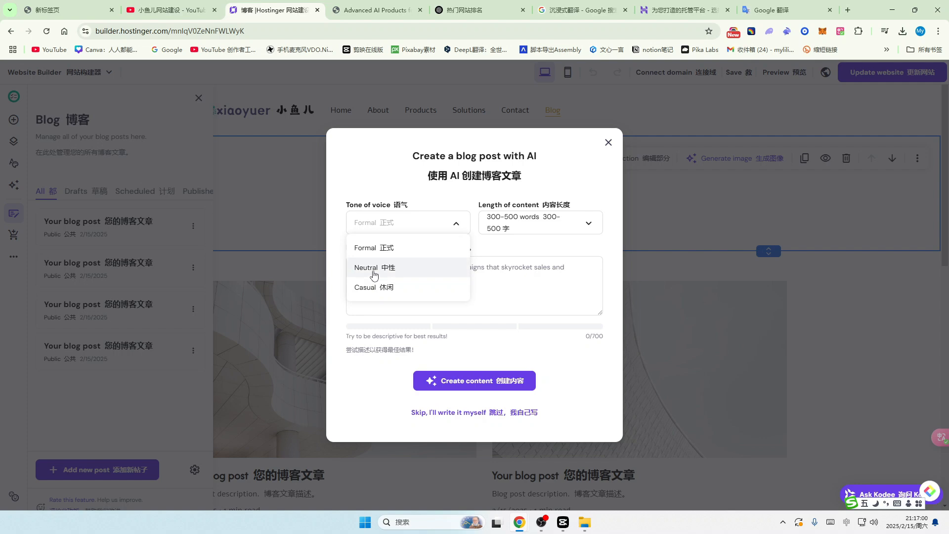
{"action": "left_click", "coordinate": [372, 292]}
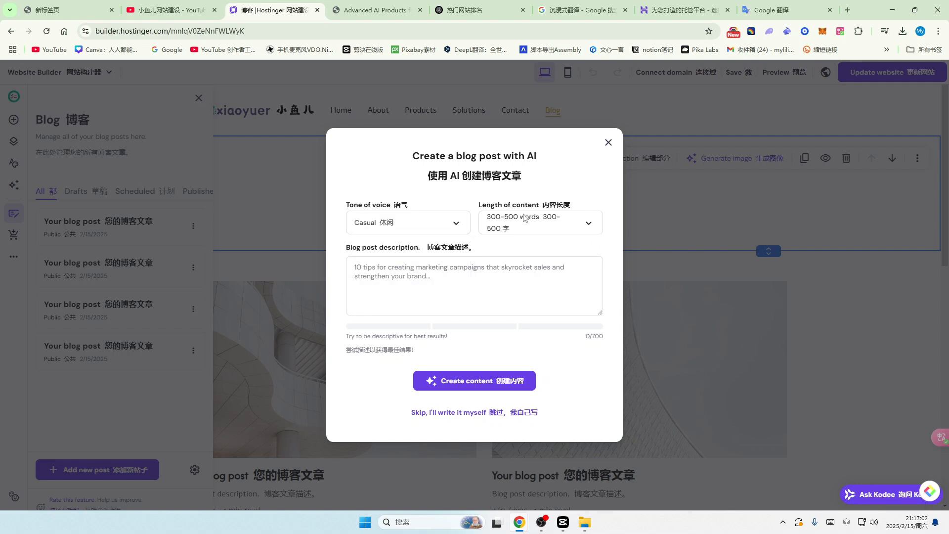
{"action": "left_click", "coordinate": [592, 227]}
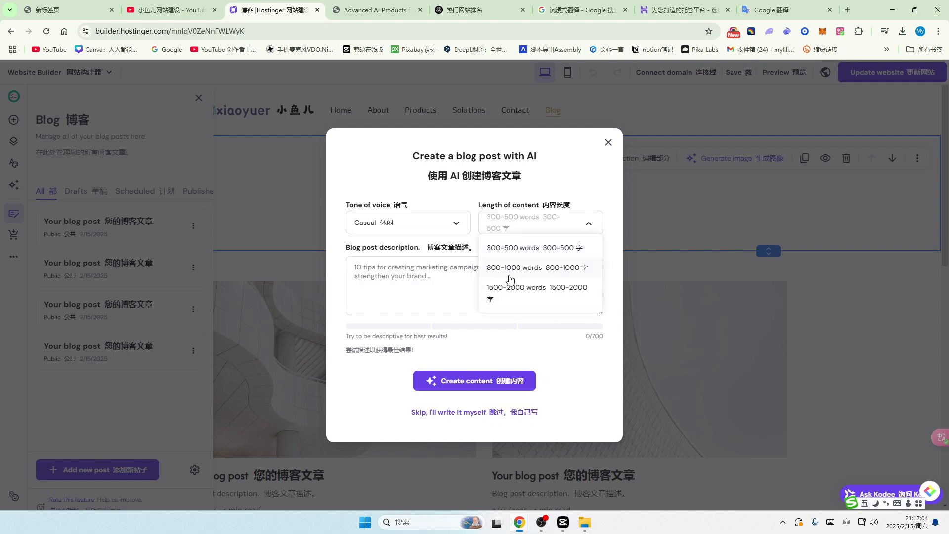
{"action": "left_click", "coordinate": [530, 270]}
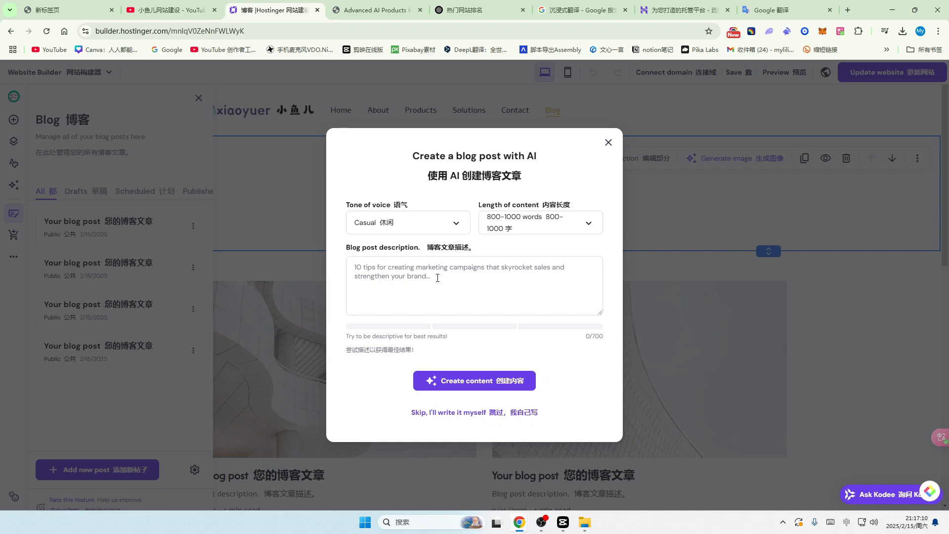
Step: Ask ChatGPT, in Chinese, for a blog description of AI writing software (人工智能写作软件的博客描述)
{"action": "left_click", "coordinate": [470, 10]}
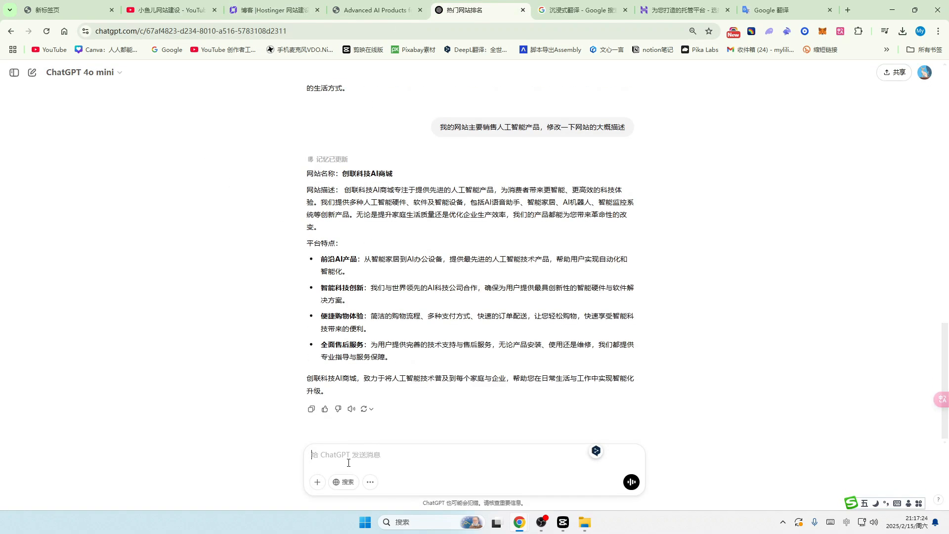
{"action": "type", "text": "给我一个"}
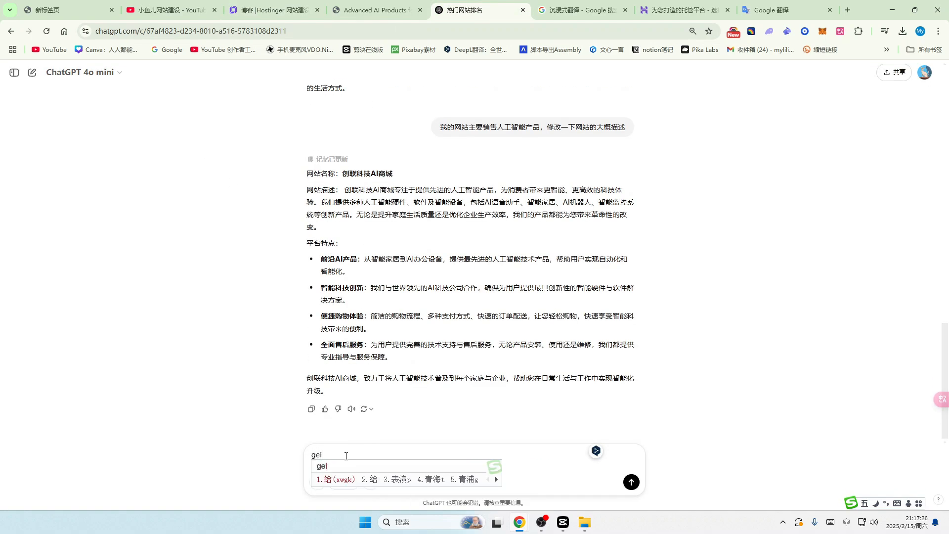
{"action": "type", "text": "rengong"}
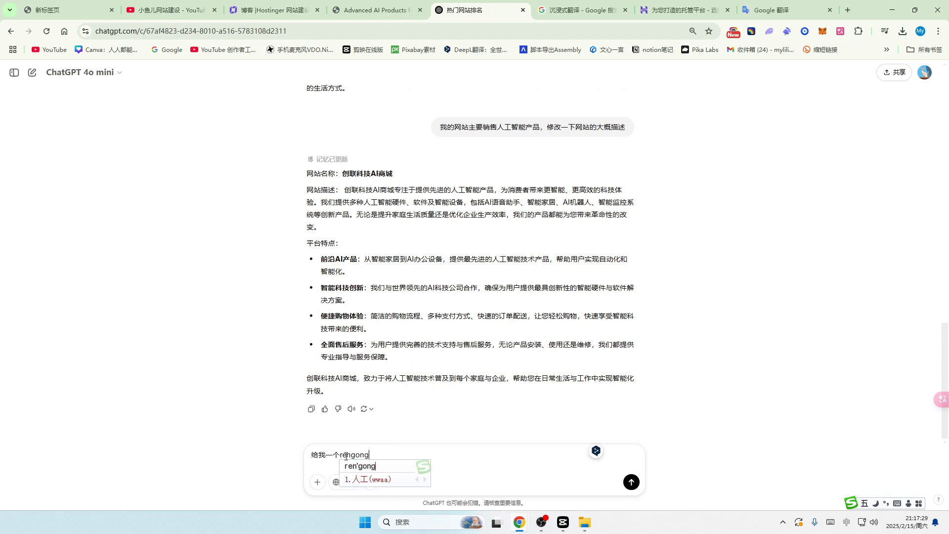
{"action": "key", "text": "space"}
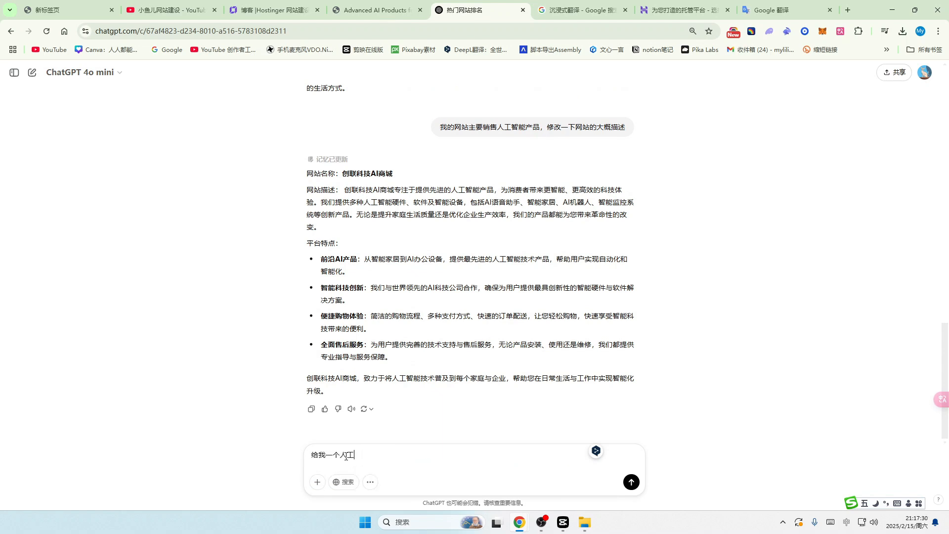
{"action": "type", "text": "zhin"}
{"action": "key", "text": "space"}
{"action": "type", "text": "aixiezuo"}
{"action": "key", "text": "space"}
{"action": "type", "text": "ruanjian"}
{"action": "key", "text": "space"}
{"action": "type", "text": "de"}
{"action": "key", "text": "space"}
{"action": "type", "text": "bokemiaoshu"}
{"action": "key", "text": "space"}
{"action": "type", "text": ",woxuy"}
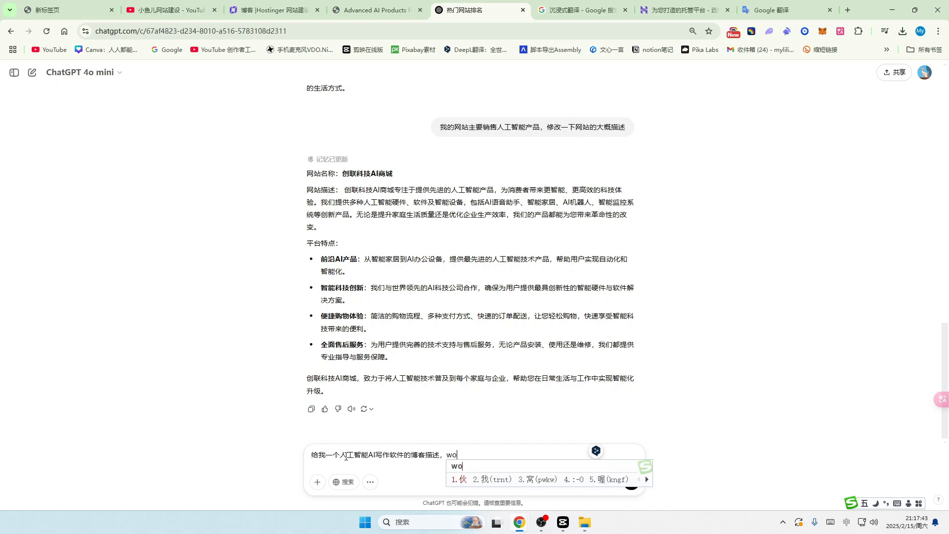
{"action": "key", "text": "space"}
{"action": "type", "text": "xie"}
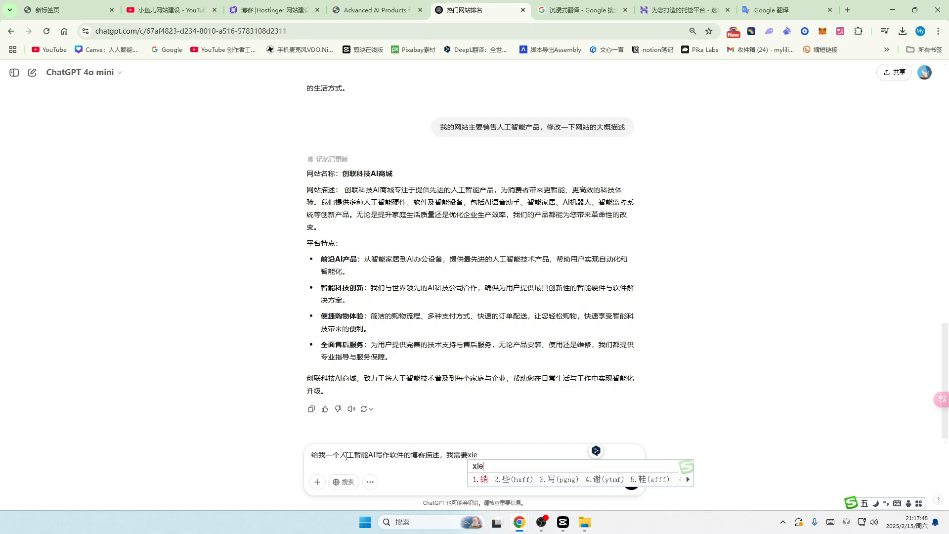
{"action": "type", "text": "3yip"}
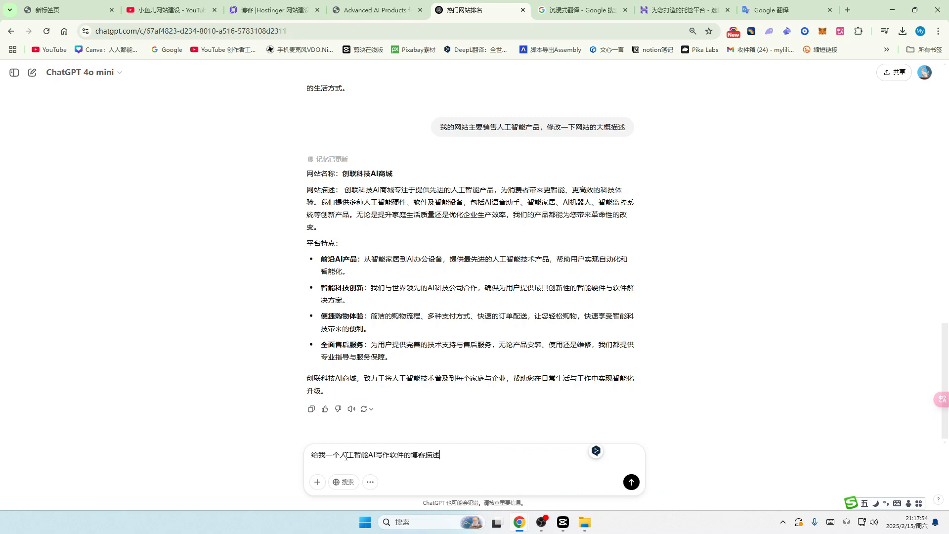
{"action": "left_click", "coordinate": [632, 484]}
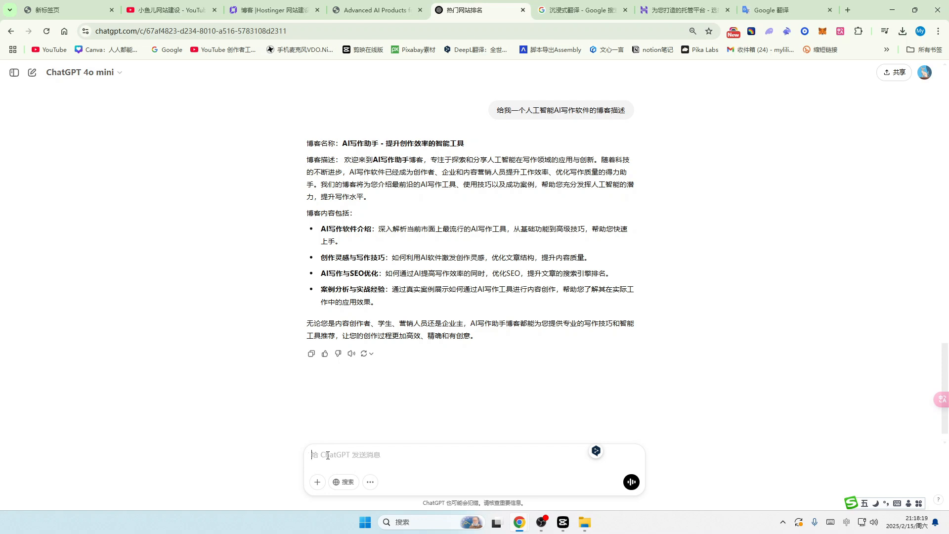
Step: Ask ChatGPT for an AI-related image (给我一张AI相关的图片)
{"action": "type", "text": "geiwo"}
{"action": "key", "text": "space"}
{"action": "type", "text": "yizhang"}
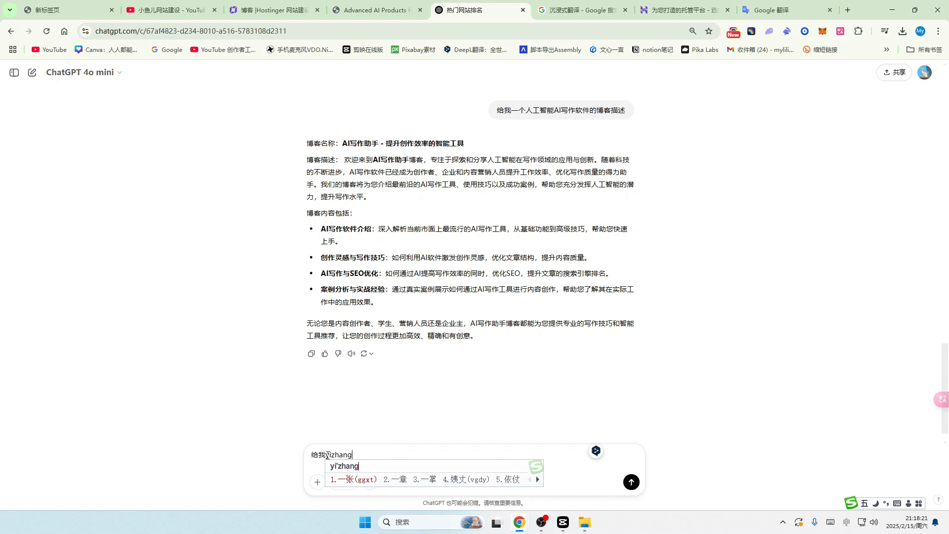
{"action": "key", "text": "space"}
{"action": "key", "text": "shift"}
{"action": "type", "text": "AIxiangguan"}
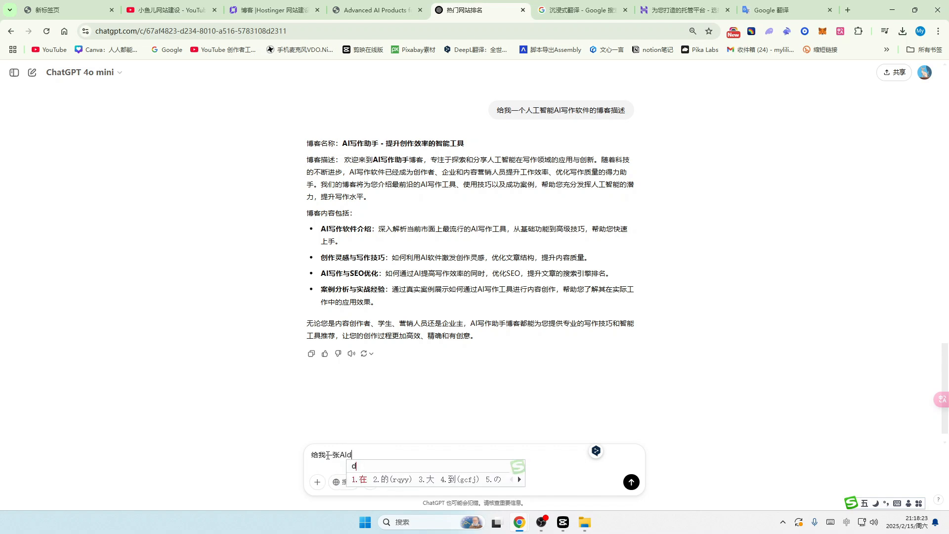
{"action": "key", "text": "space"}
{"action": "type", "text": "de"}
{"action": "key", "text": "space"}
{"action": "type", "text": "tupian"}
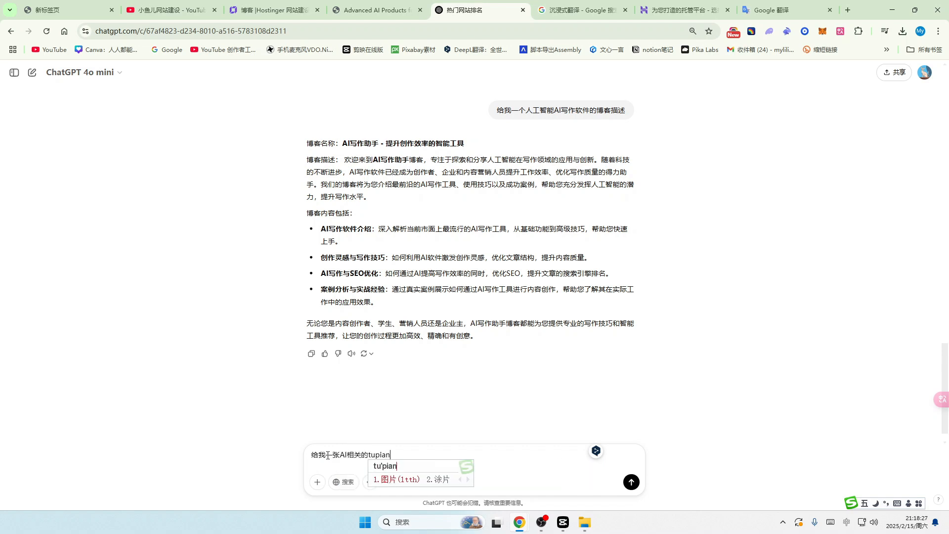
{"action": "key", "text": "space"}
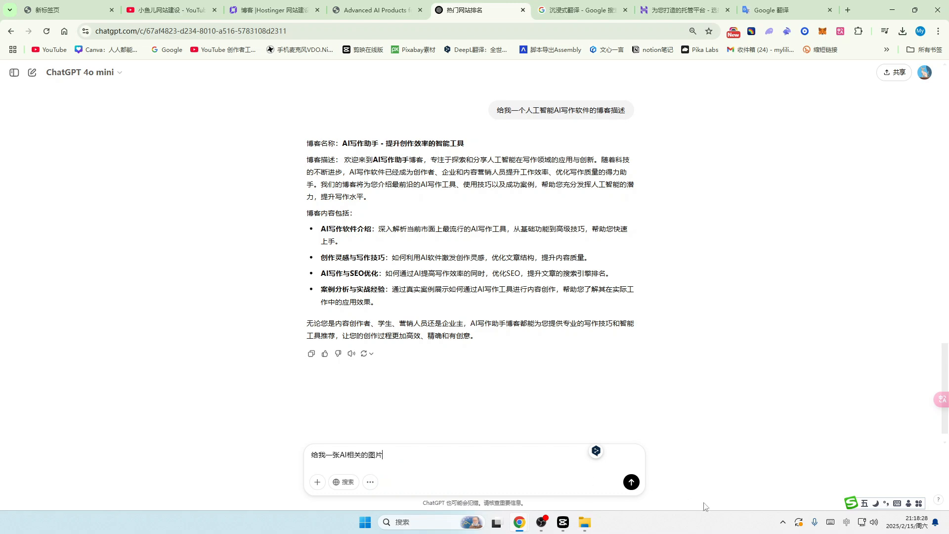
{"action": "left_click", "coordinate": [634, 486]}
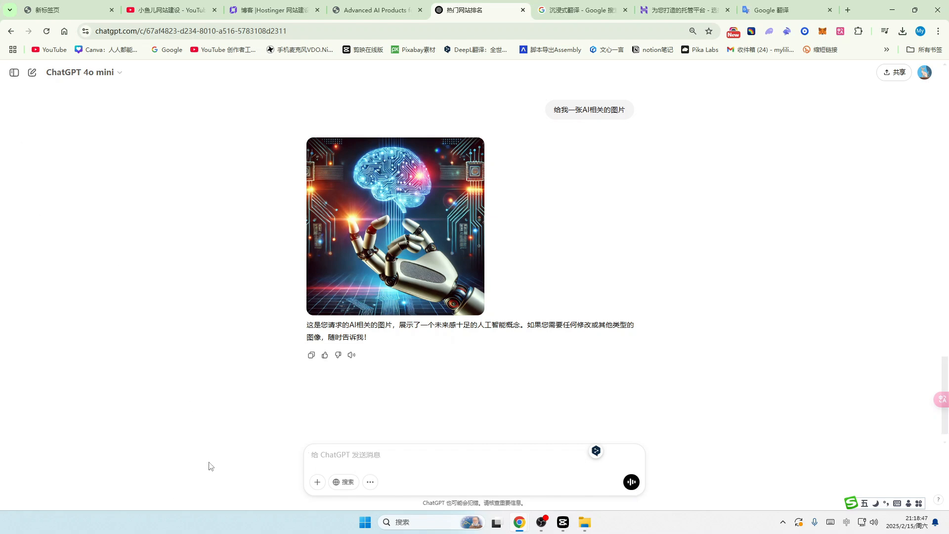
Step: Copy the earlier blog description paragraph from the ChatGPT conversation
{"action": "scroll", "coordinate": [230, 435], "scroll_direction": "up", "scroll_amount": 4}
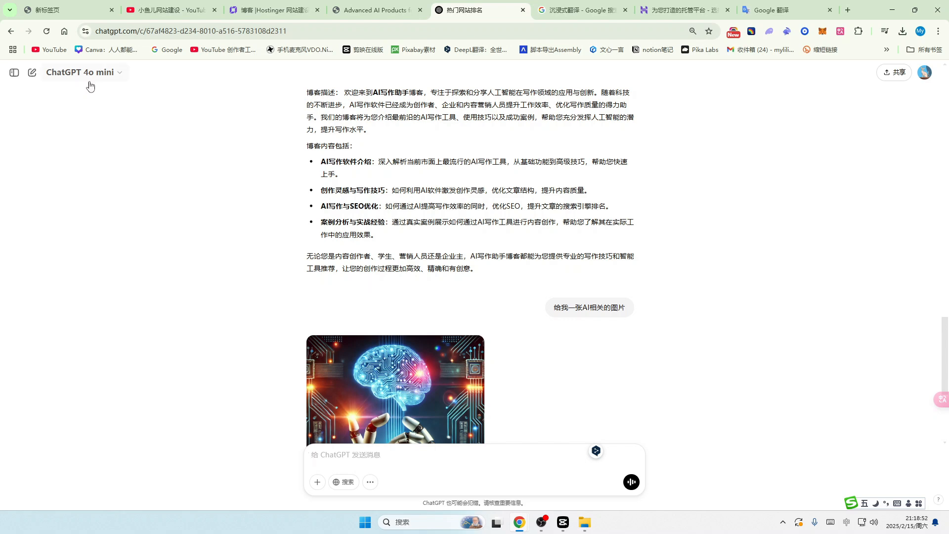
{"action": "scroll", "coordinate": [511, 295], "scroll_direction": "up", "scroll_amount": 2}
{"action": "left_click_drag", "start_coordinate": [345, 191], "coordinate": [449, 239]}
{"action": "key", "text": "ctrl+c"}
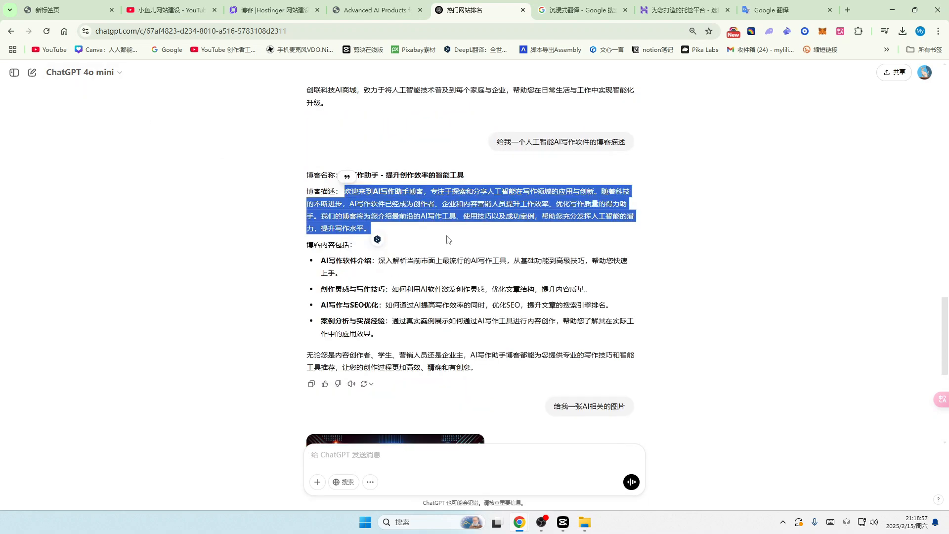
{"action": "left_click", "coordinate": [272, 10]}
Step: Paste the copied ChatGPT description into the Blog post description box (143/700 characters)
{"action": "left_click", "coordinate": [464, 296]}
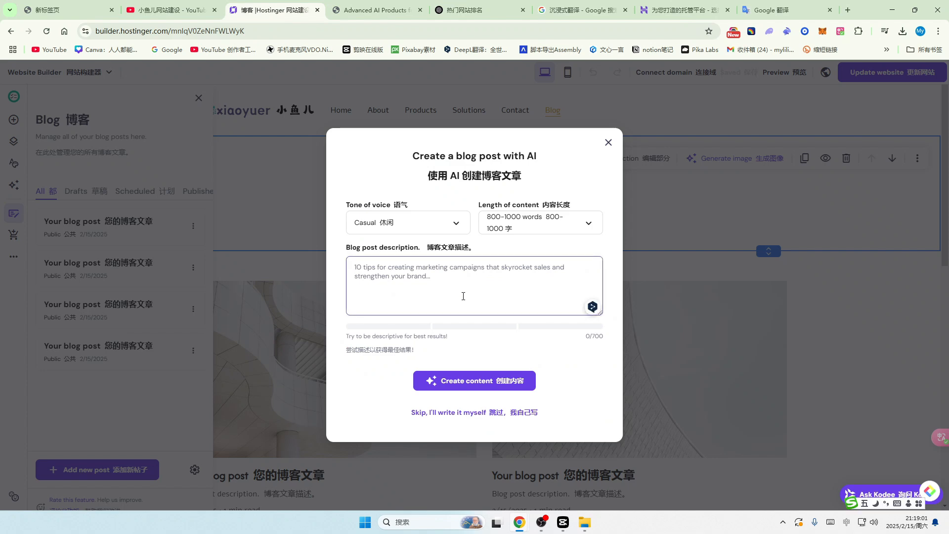
{"action": "key", "text": "ctrl+v"}
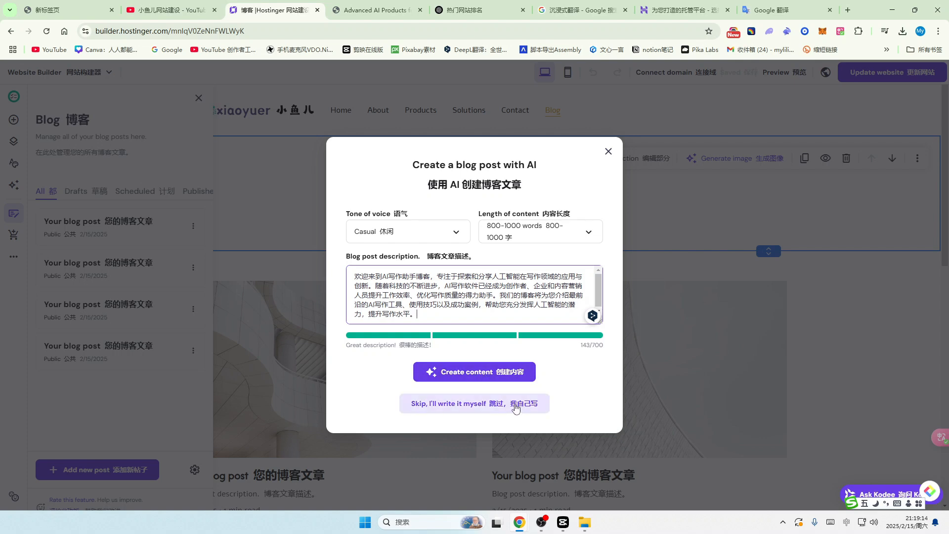
Step: Ask ChatGPT, in Chinese, to write a blog article about artificial intelligence
{"action": "left_click", "coordinate": [473, 10]}
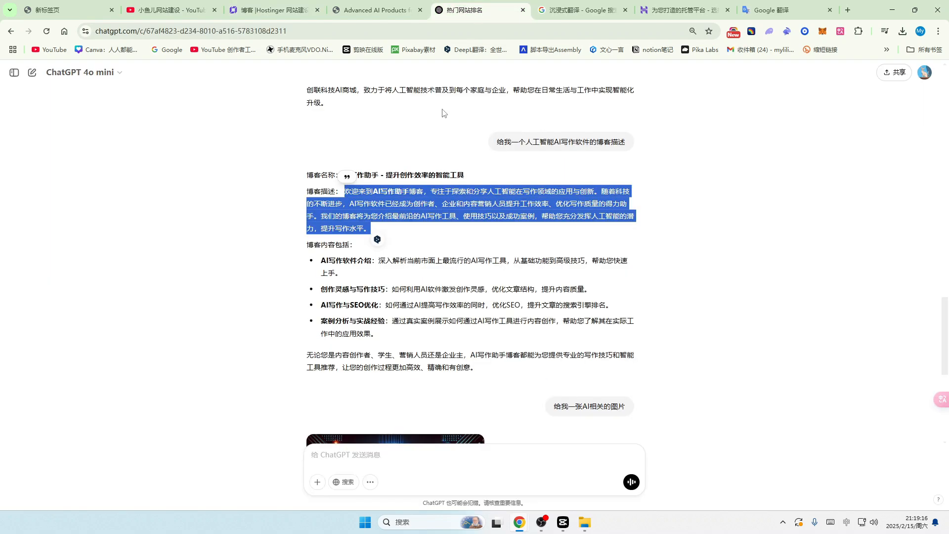
{"action": "left_click", "coordinate": [336, 457]}
{"action": "type", "text": "帮我xi"}
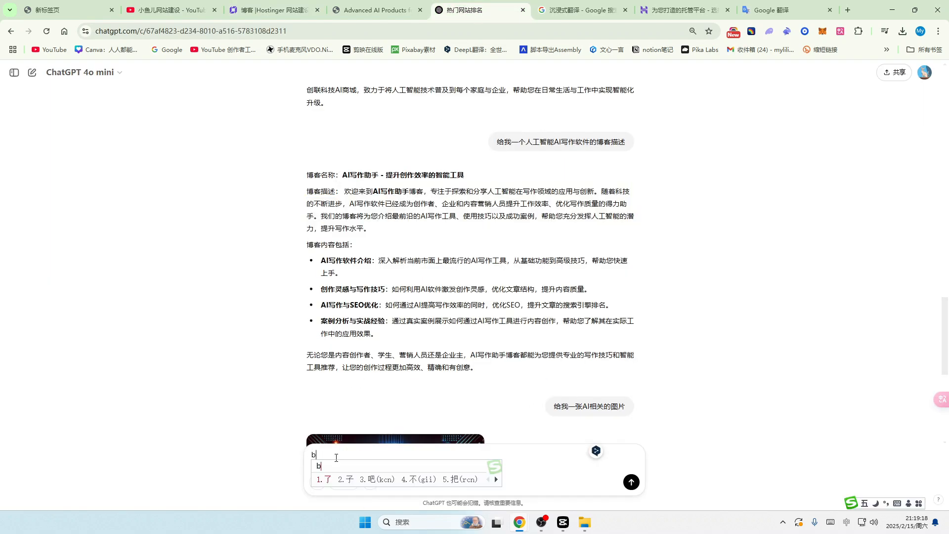
{"action": "type", "text": "e yipian"}
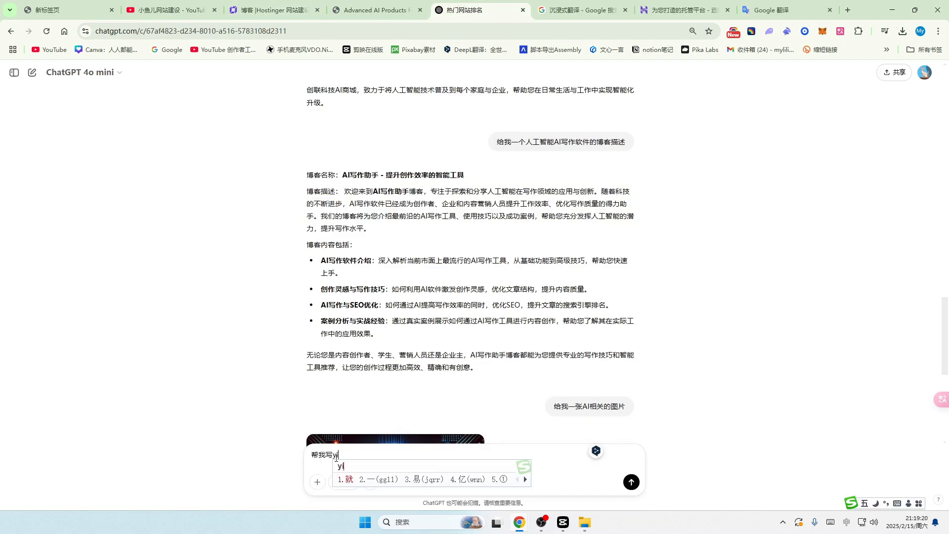
{"action": "type", "text": " re"}
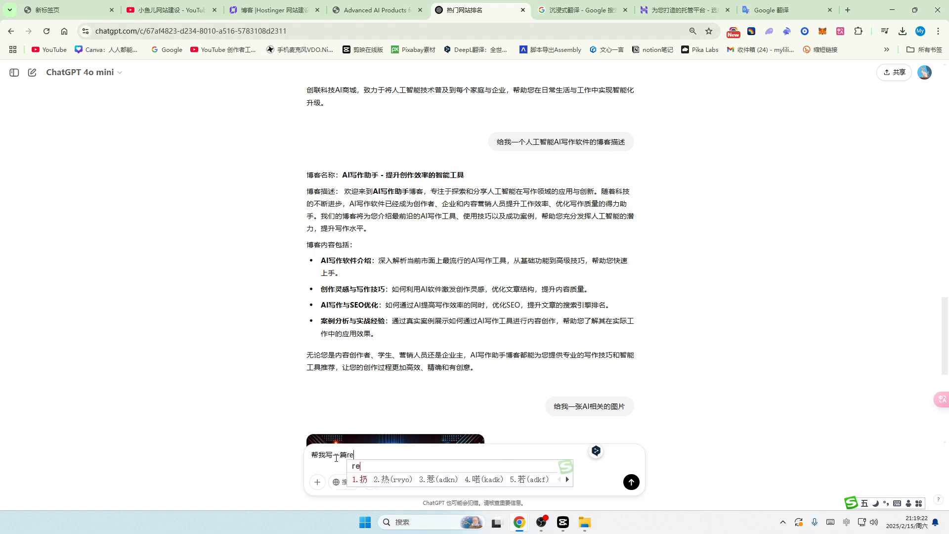
{"action": "type", "text": "ngo zhin"}
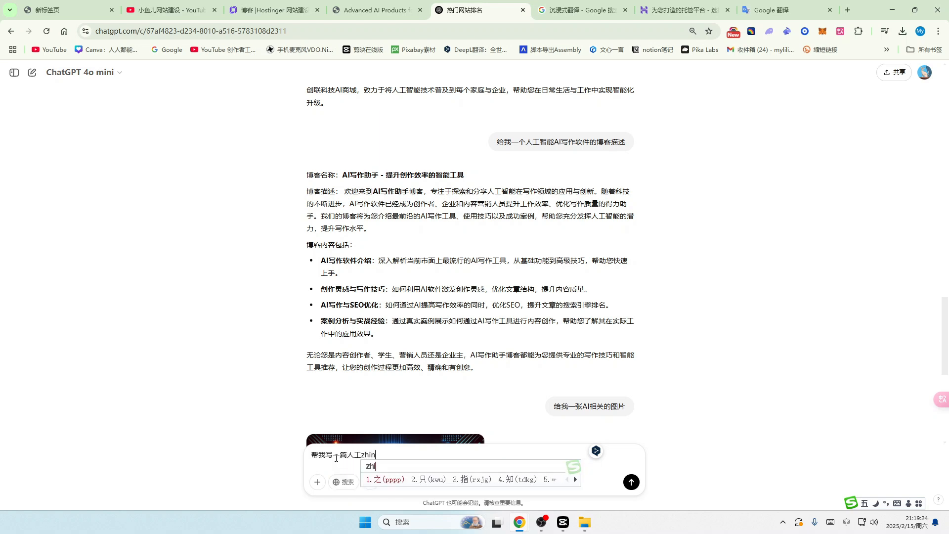
{"action": "type", "text": "eng de boke wen"}
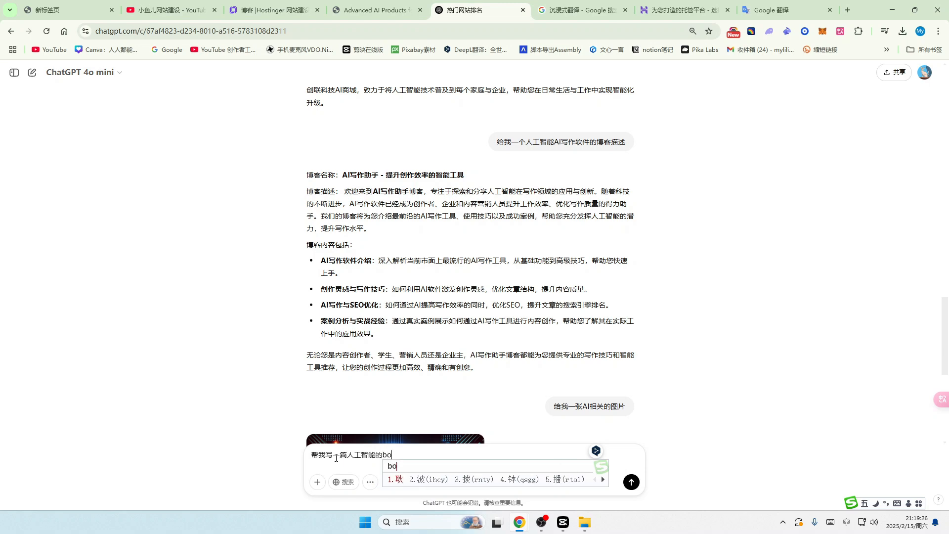
{"action": "type", "text": "zhang"}
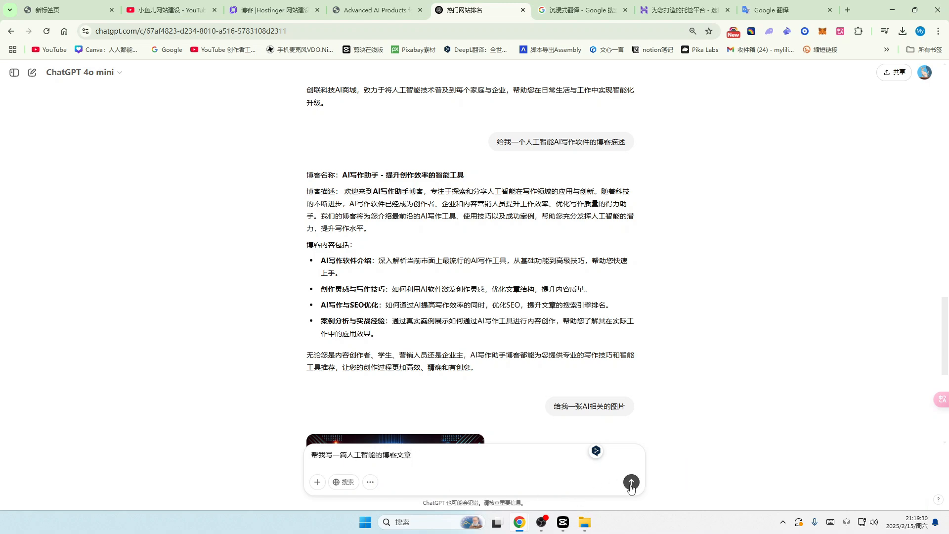
{"action": "key", "text": "Return"}
{"action": "left_click", "coordinate": [270, 10]}
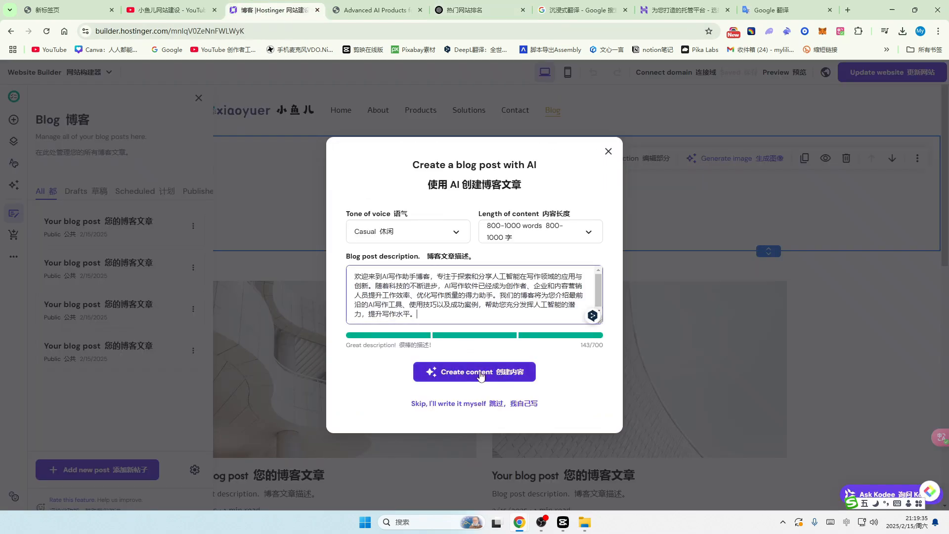
Step: Generate the AI post '探索AI写作助手：提升创作效率与写作质量的利器' from the description
{"action": "left_click", "coordinate": [473, 378]}
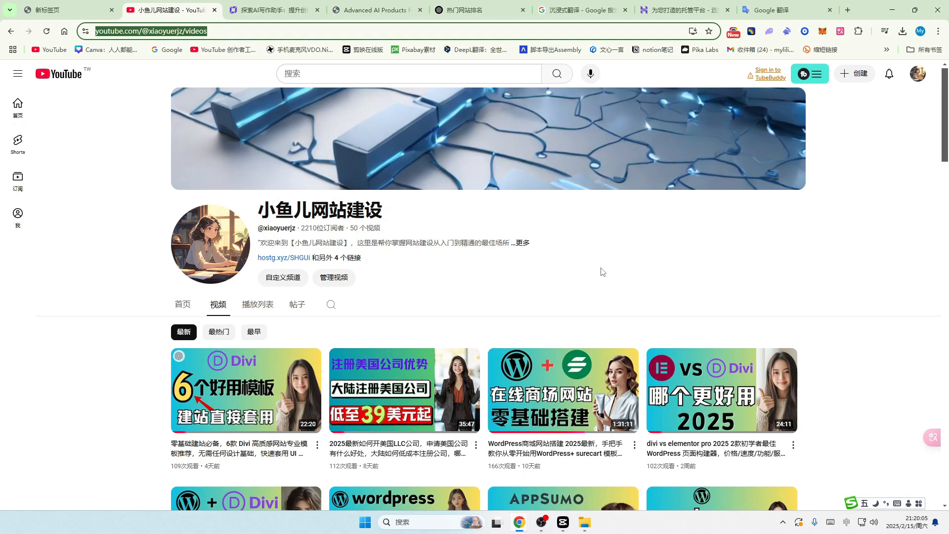
{"action": "left_click", "coordinate": [669, 9]}
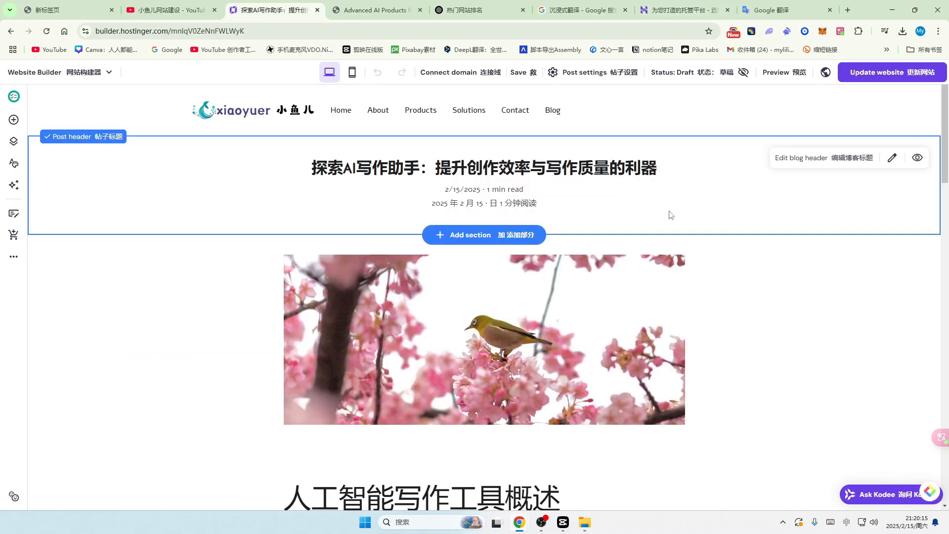
Step: Look over the generated post, then open Image settings for its bird image
{"action": "scroll", "coordinate": [679, 241], "scroll_direction": "down", "scroll_amount": 3}
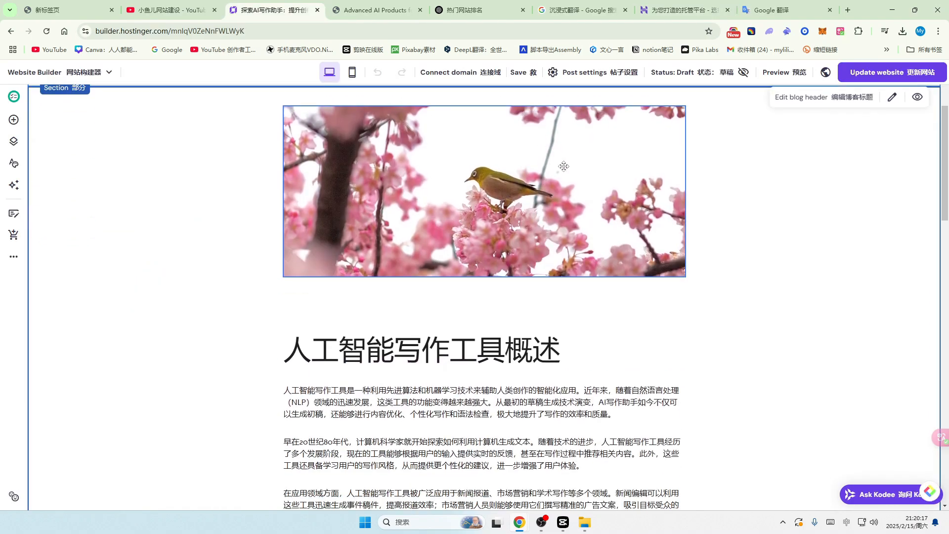
{"action": "scroll", "coordinate": [529, 245], "scroll_direction": "up", "scroll_amount": 3}
{"action": "scroll", "coordinate": [613, 315], "scroll_direction": "down", "scroll_amount": 7}
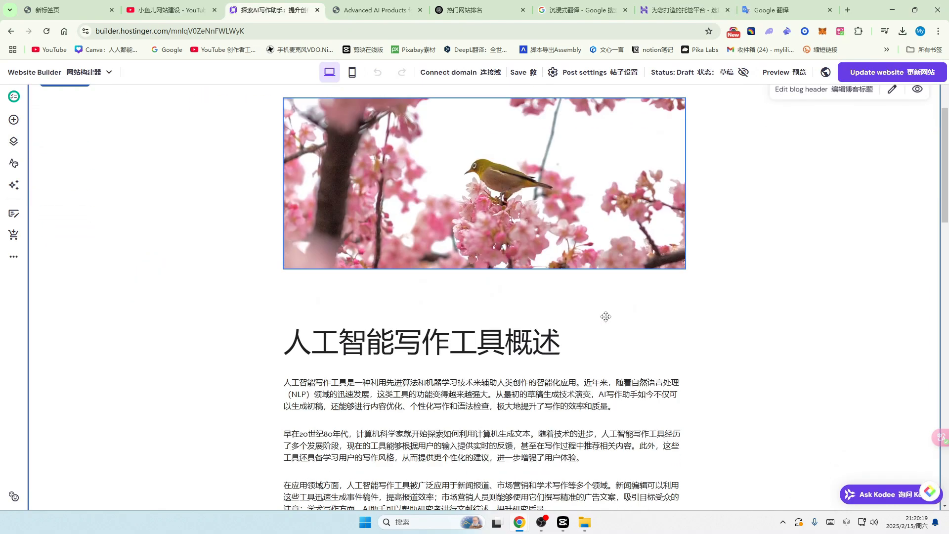
{"action": "scroll", "coordinate": [605, 317], "scroll_direction": "up", "scroll_amount": 1}
{"action": "scroll", "coordinate": [556, 274], "scroll_direction": "down", "scroll_amount": 14}
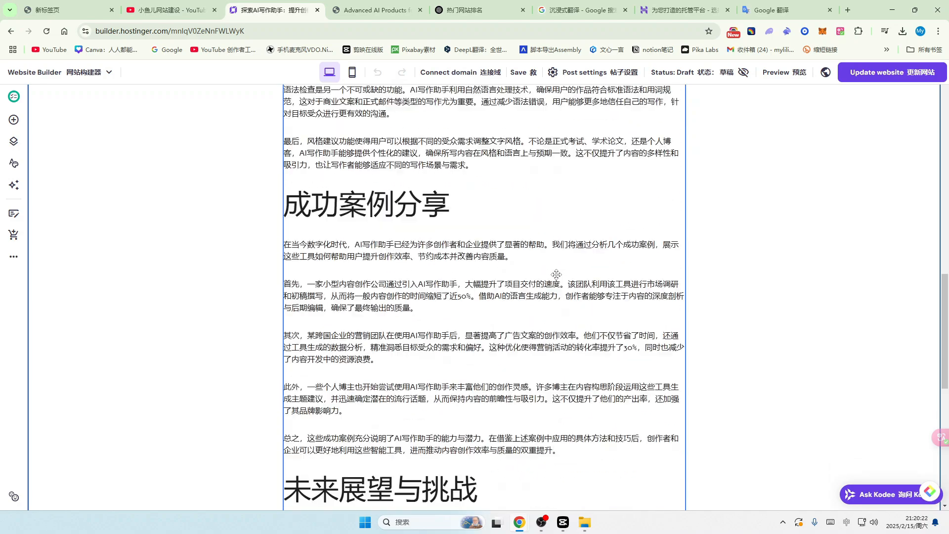
{"action": "scroll", "coordinate": [556, 275], "scroll_direction": "down", "scroll_amount": 3}
{"action": "scroll", "coordinate": [556, 275], "scroll_direction": "up", "scroll_amount": 15}
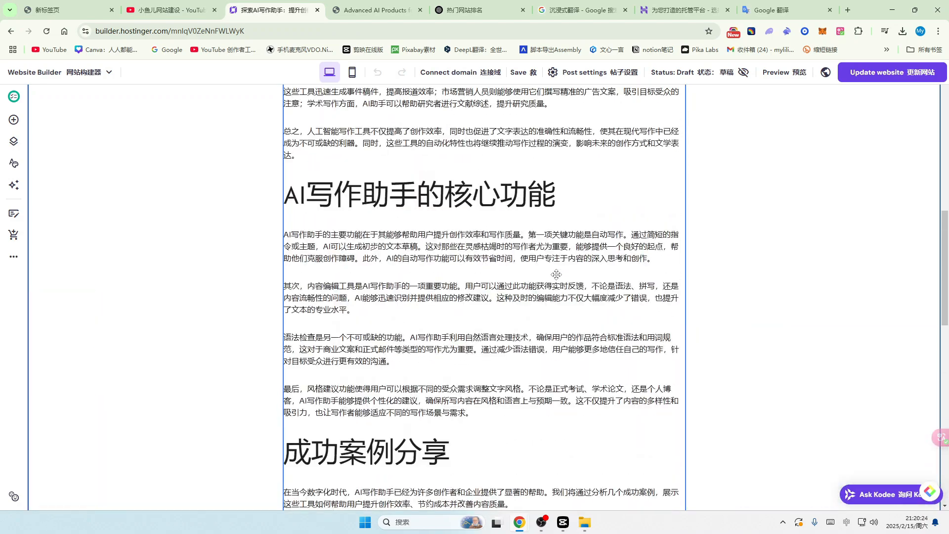
{"action": "scroll", "coordinate": [556, 274], "scroll_direction": "up", "scroll_amount": 5}
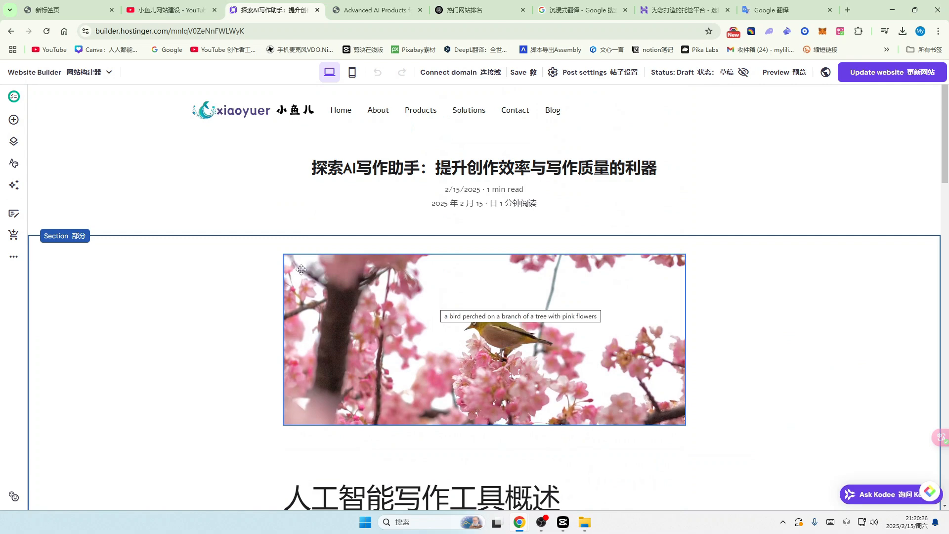
{"action": "left_click_drag", "start_coordinate": [485, 335], "coordinate": [483, 334]}
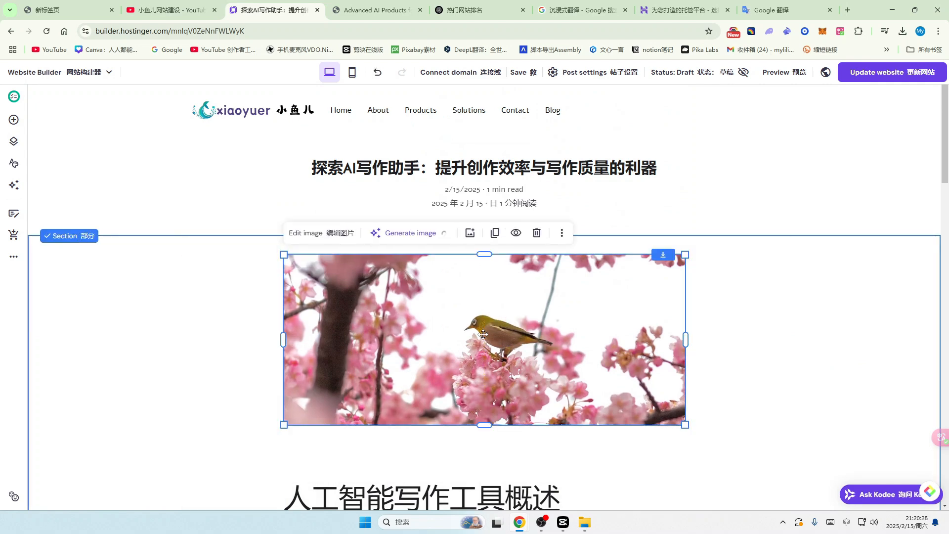
{"action": "left_click", "coordinate": [344, 233]}
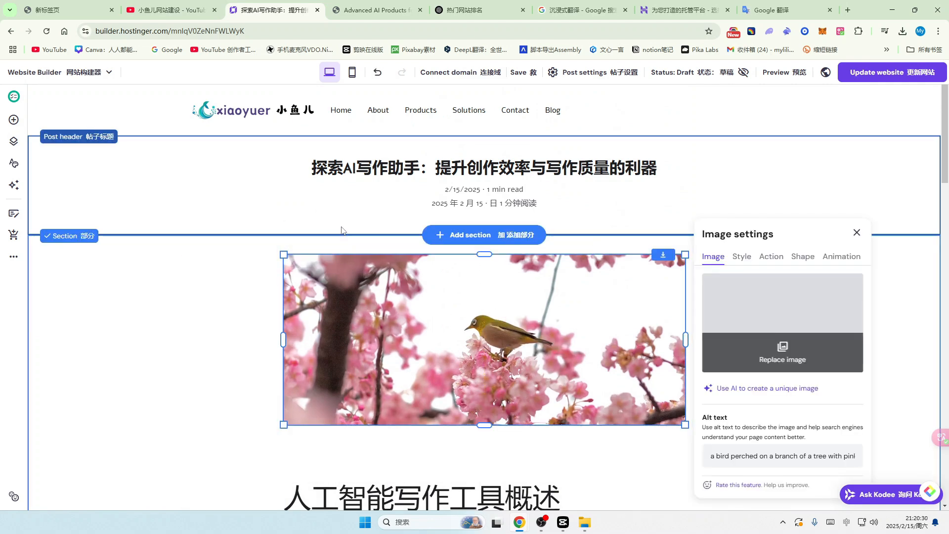
{"action": "left_click", "coordinate": [475, 10]}
Step: Save ChatGPT's glowing-brain robot-hand image to the computer as a .webp file
{"action": "scroll", "coordinate": [544, 272], "scroll_direction": "down", "scroll_amount": 5}
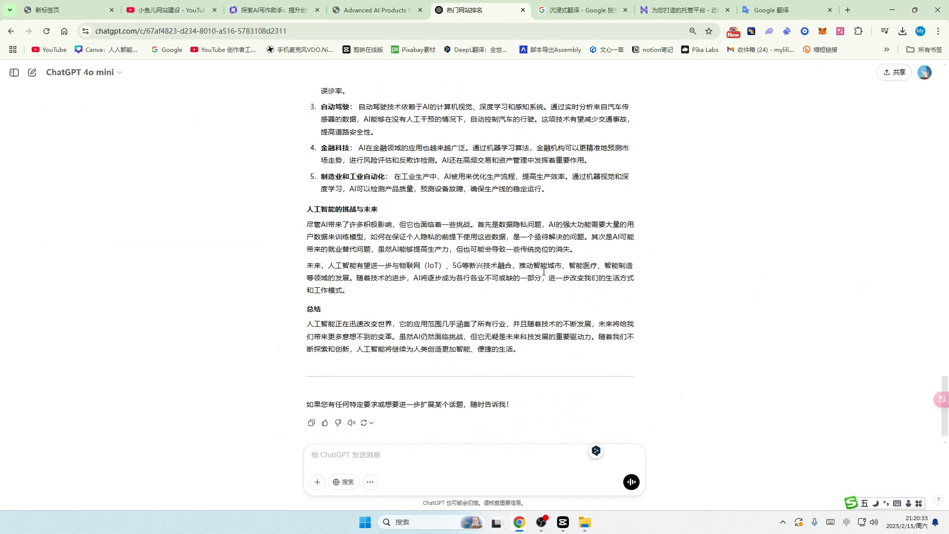
{"action": "scroll", "coordinate": [544, 272], "scroll_direction": "up", "scroll_amount": 6}
{"action": "scroll", "coordinate": [544, 272], "scroll_direction": "up", "scroll_amount": 3}
{"action": "left_click", "coordinate": [455, 235]}
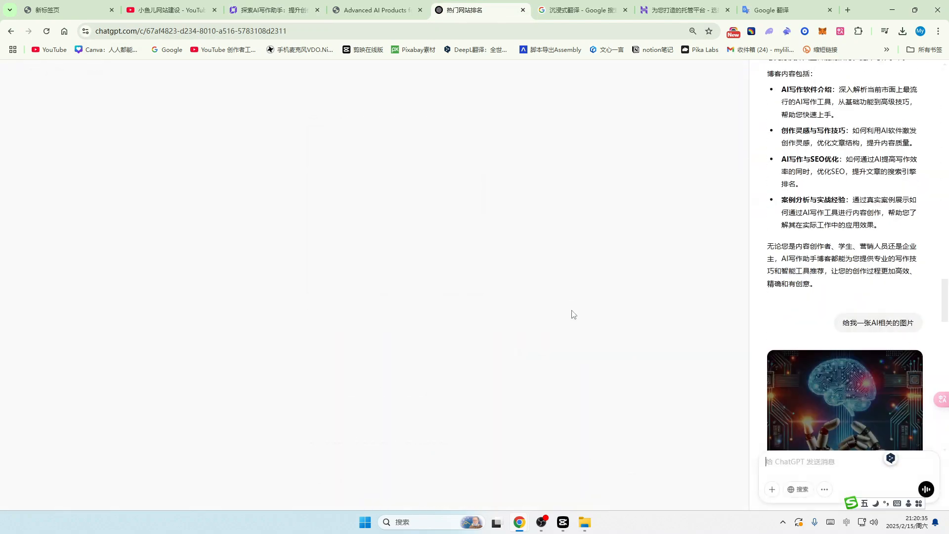
{"action": "right_click", "coordinate": [380, 201]}
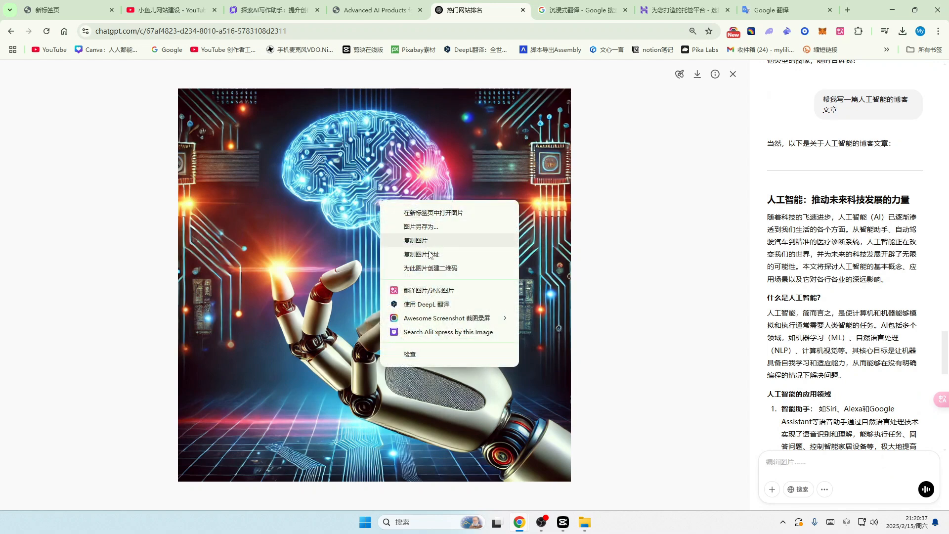
{"action": "left_click", "coordinate": [427, 228]}
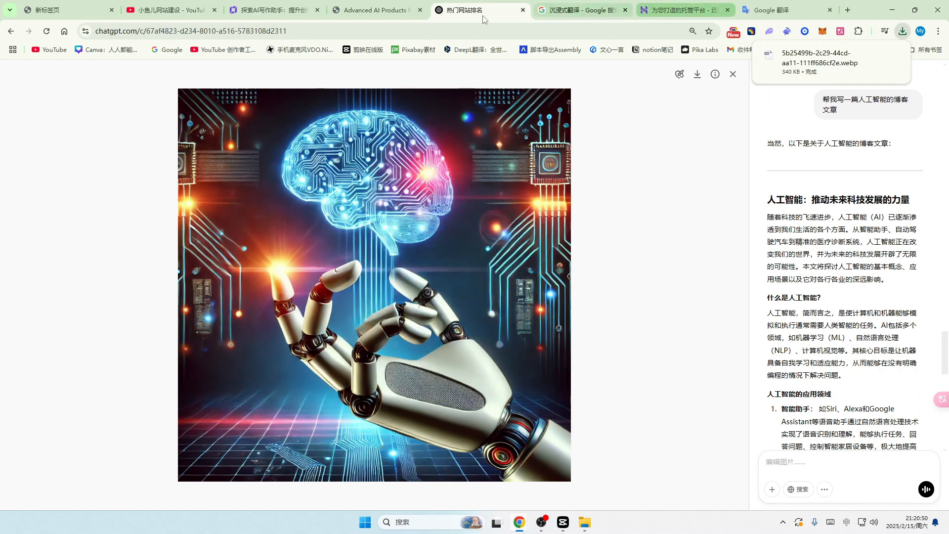
{"action": "left_click", "coordinate": [270, 10]}
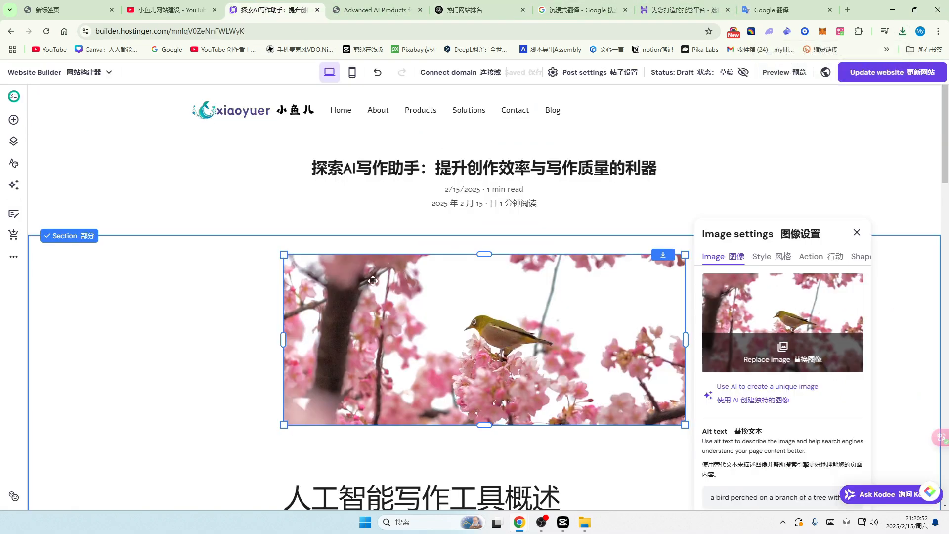
Step: Upload the downloaded AI robot-hand webp and swap it in for the post's bird photo
{"action": "left_click", "coordinate": [784, 349]}
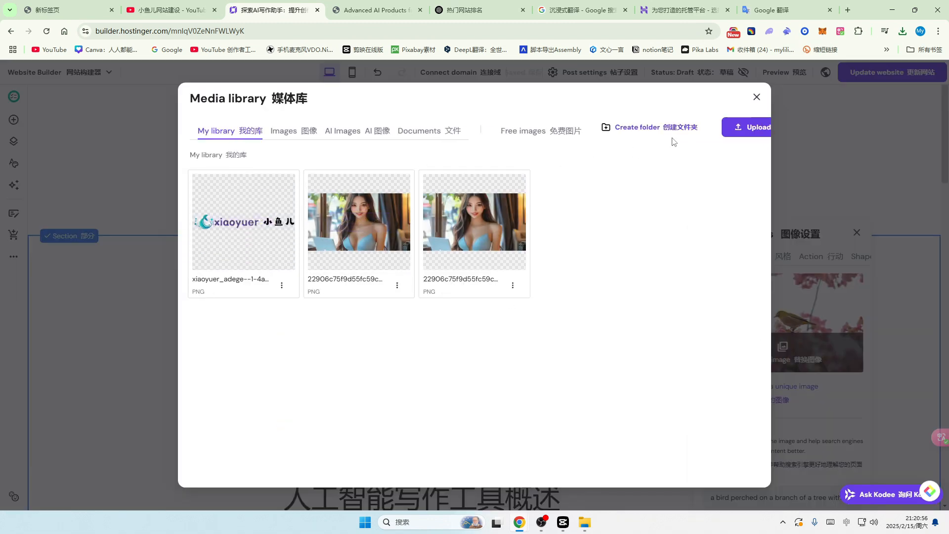
{"action": "left_click", "coordinate": [743, 128]}
{"action": "left_click", "coordinate": [277, 162]}
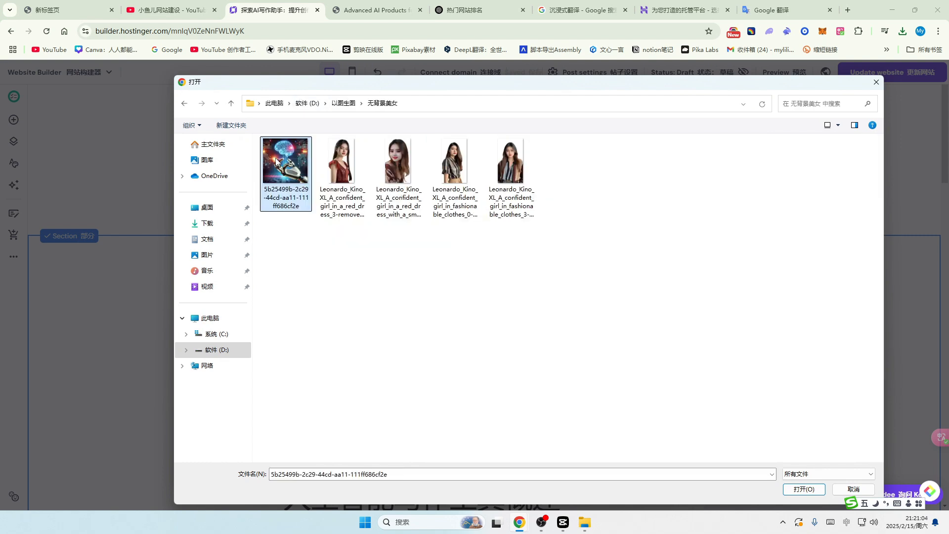
{"action": "double_click", "coordinate": [277, 162]}
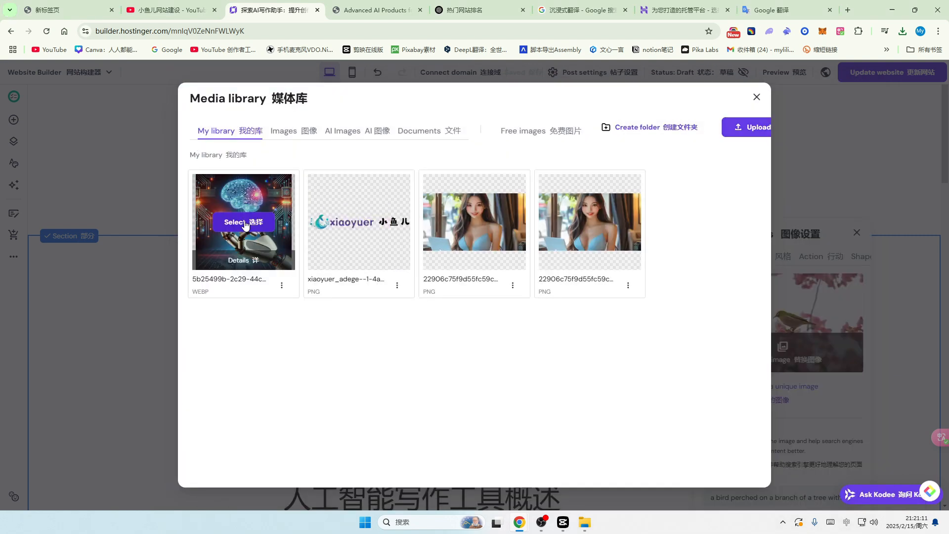
{"action": "left_click", "coordinate": [280, 251]}
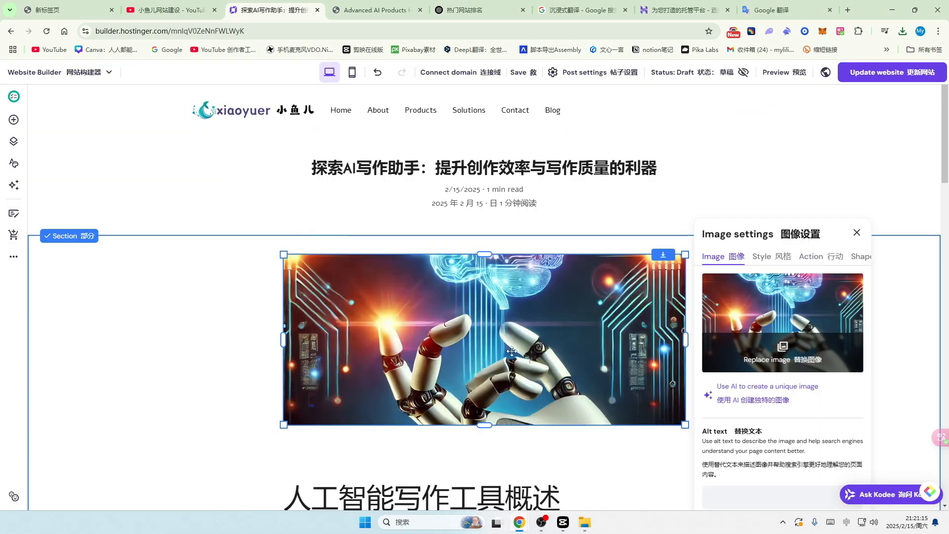
Step: Briefly edit the article text below the image, near a case-study paragraph
{"action": "scroll", "coordinate": [510, 351], "scroll_direction": "down", "scroll_amount": 5}
{"action": "left_click", "coordinate": [483, 325]}
{"action": "scroll", "coordinate": [332, 339], "scroll_direction": "up", "scroll_amount": 2}
{"action": "scroll", "coordinate": [463, 390], "scroll_direction": "down", "scroll_amount": 1}
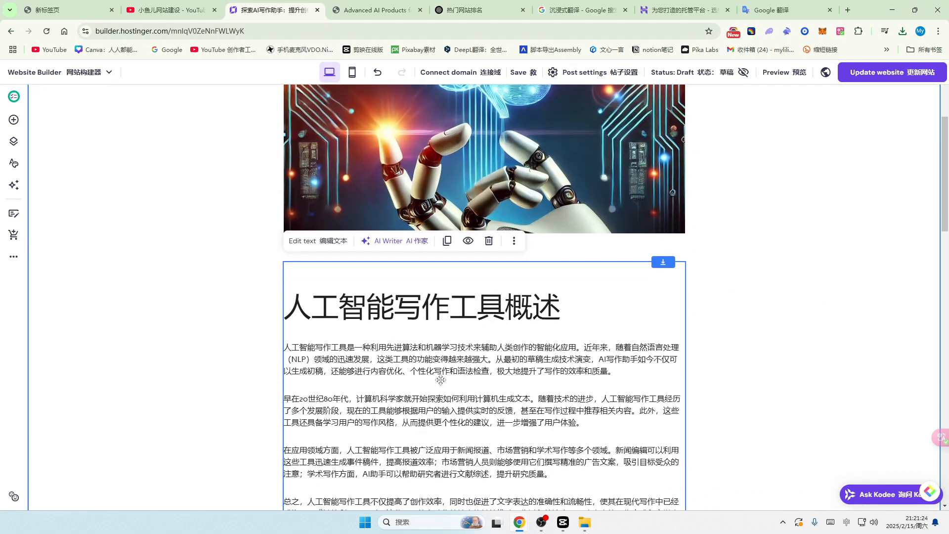
{"action": "left_click", "coordinate": [332, 239]}
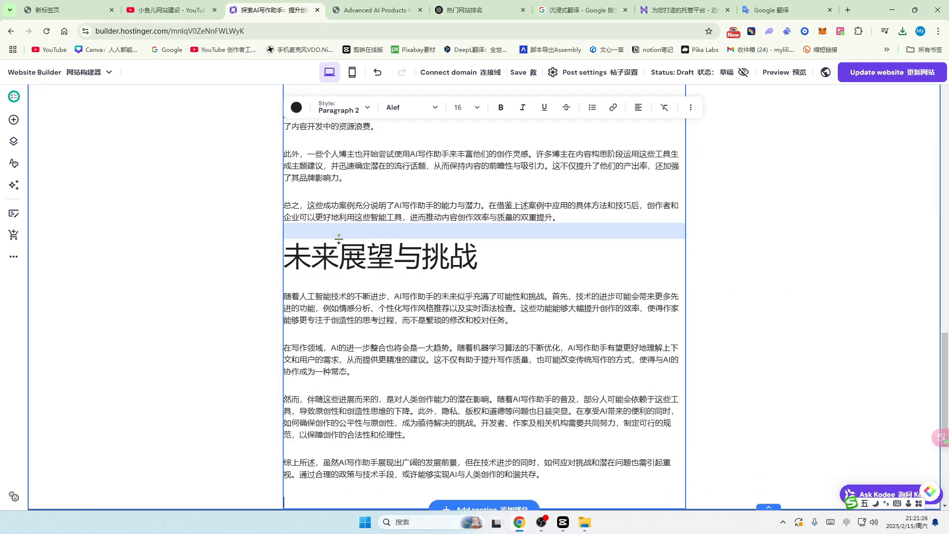
{"action": "scroll", "coordinate": [494, 279], "scroll_direction": "up", "scroll_amount": 3}
{"action": "left_click", "coordinate": [389, 277]}
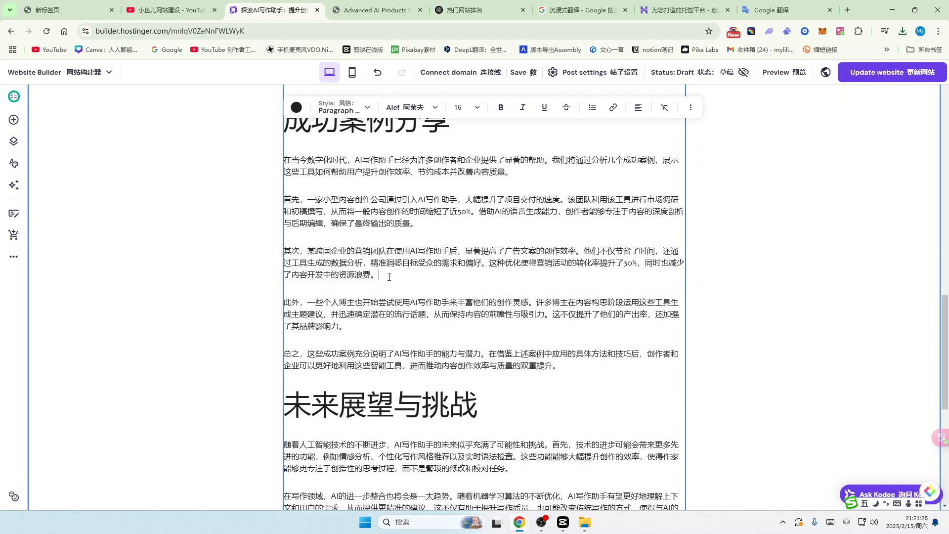
{"action": "scroll", "coordinate": [376, 225], "scroll_direction": "up", "scroll_amount": 20}
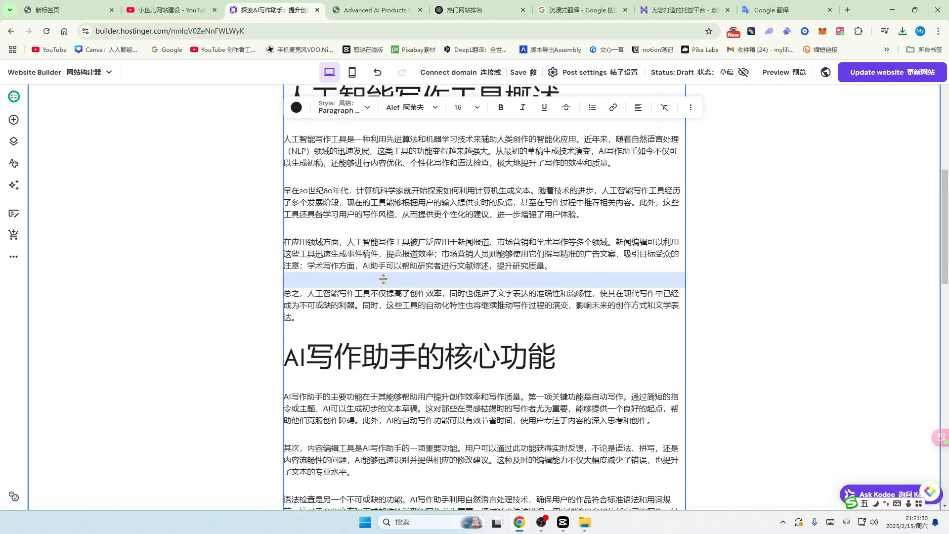
{"action": "scroll", "coordinate": [569, 425], "scroll_direction": "up", "scroll_amount": 2}
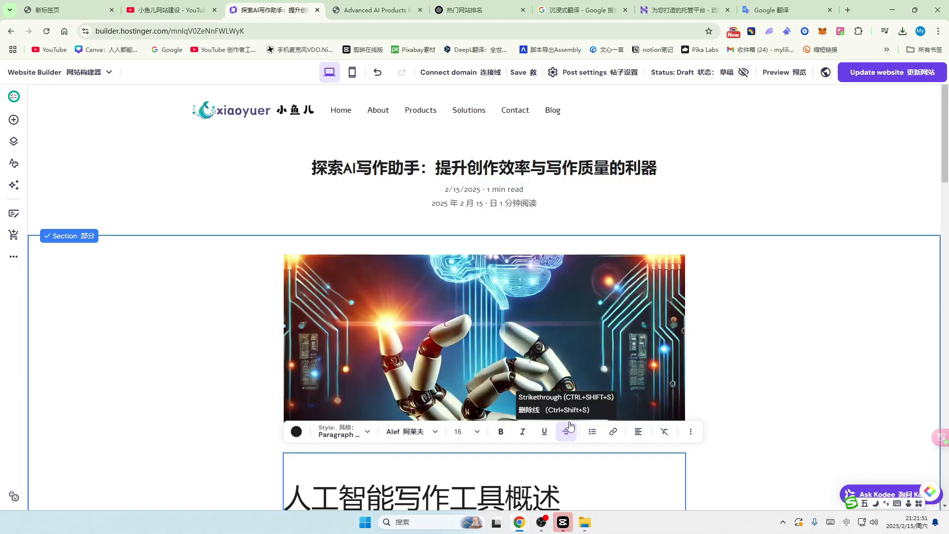
Step: Set the post header text size to 25, keeping the dark text colour
{"action": "left_click", "coordinate": [466, 167]}
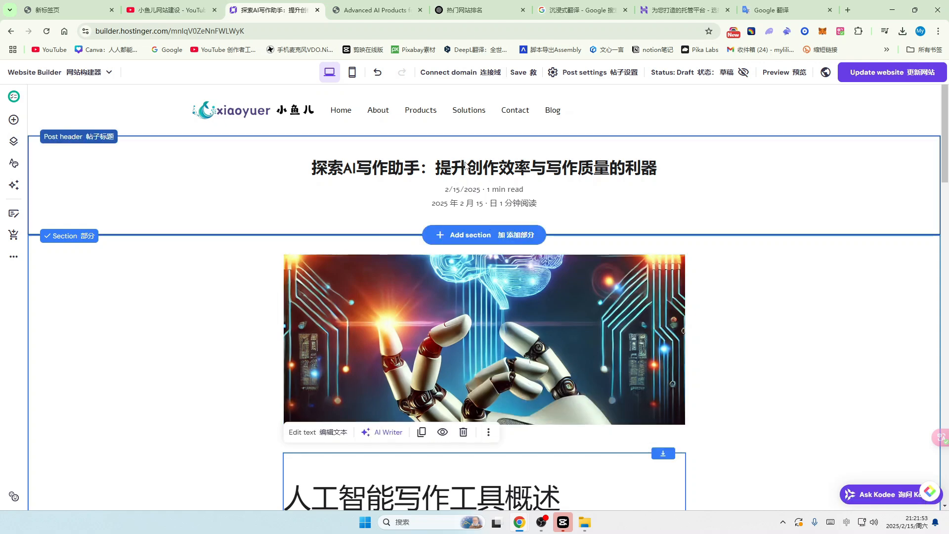
{"action": "left_click", "coordinate": [454, 167]}
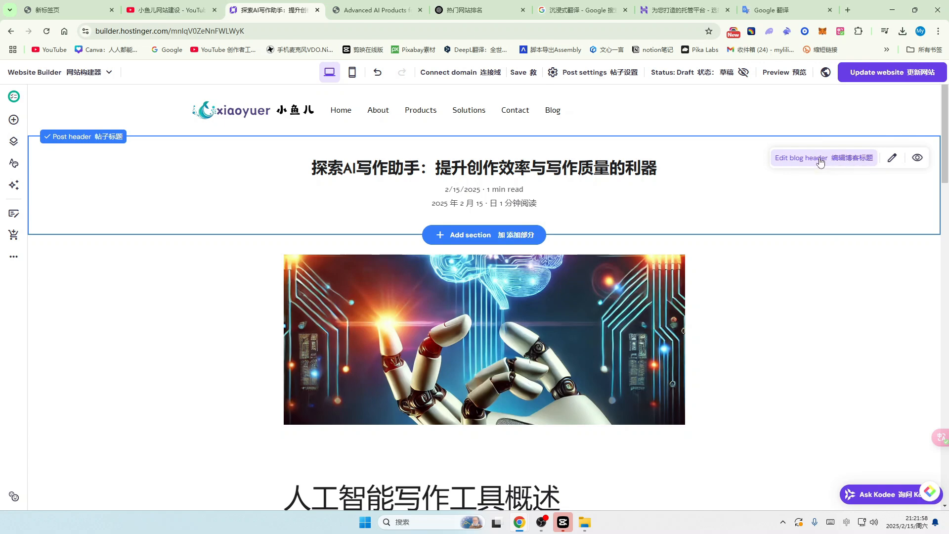
{"action": "left_click", "coordinate": [853, 161]}
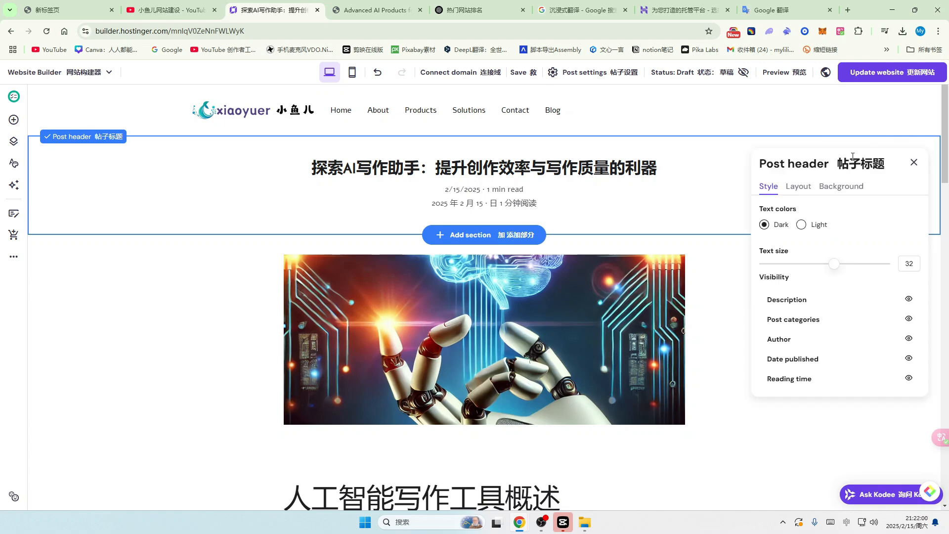
{"action": "left_click_drag", "start_coordinate": [835, 264], "coordinate": [862, 264]}
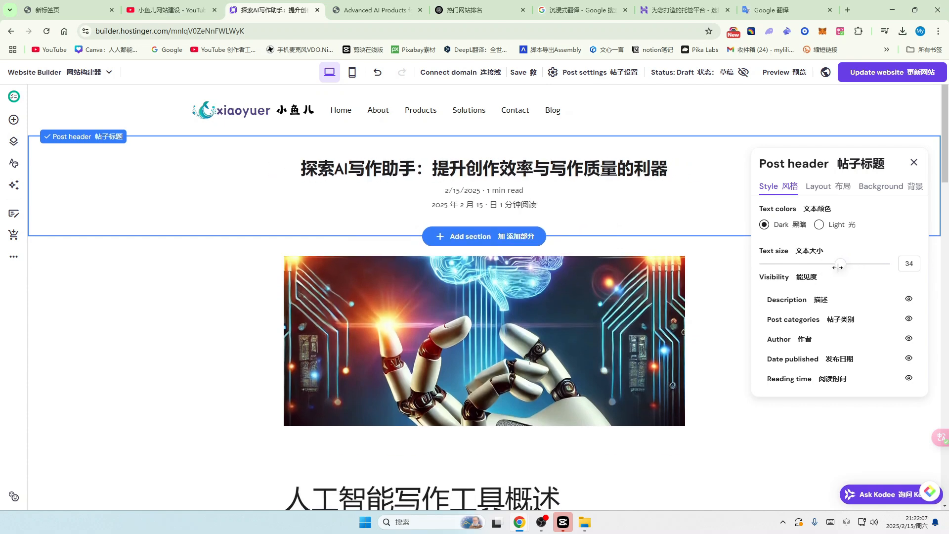
{"action": "left_click_drag", "start_coordinate": [837, 265], "coordinate": [830, 264]}
{"action": "left_click", "coordinate": [358, 173]}
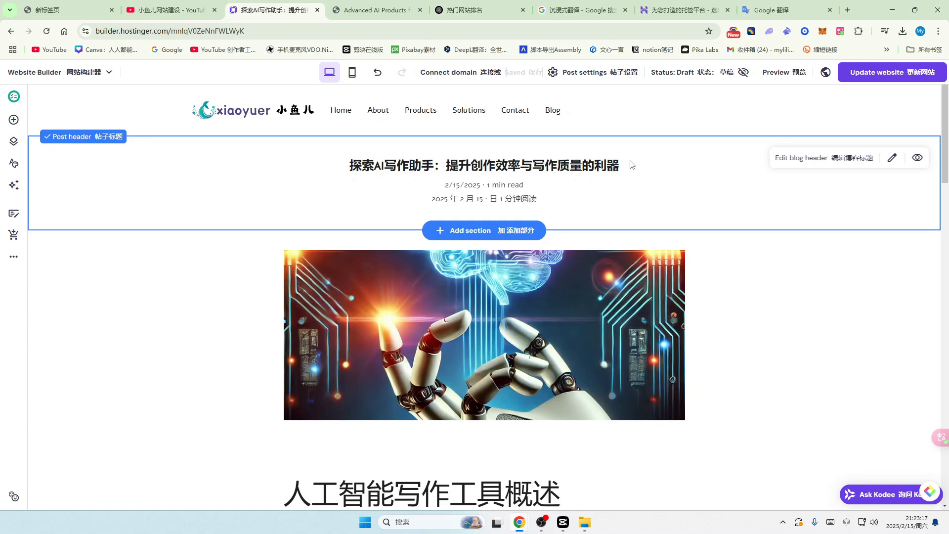
{"action": "left_click", "coordinate": [893, 159]}
{"action": "left_click", "coordinate": [700, 173]}
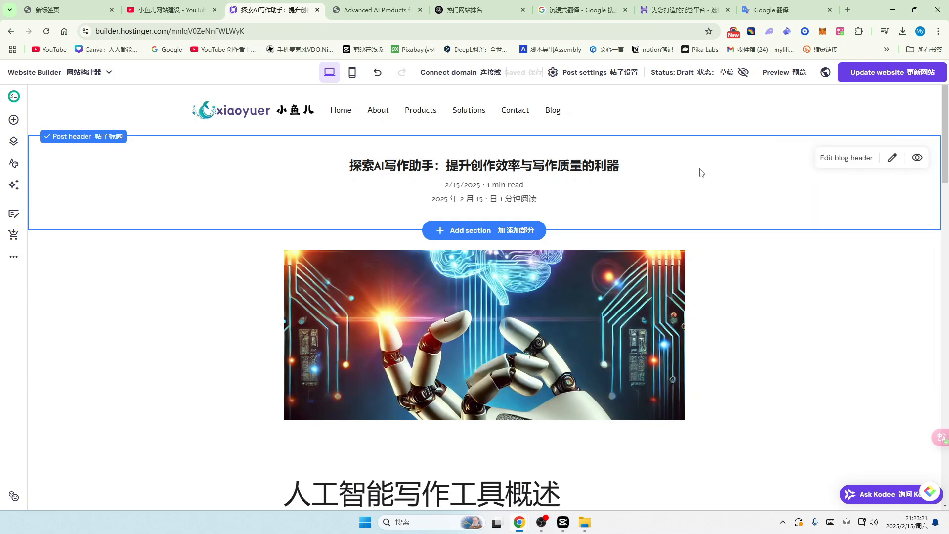
{"action": "left_click", "coordinate": [824, 159]}
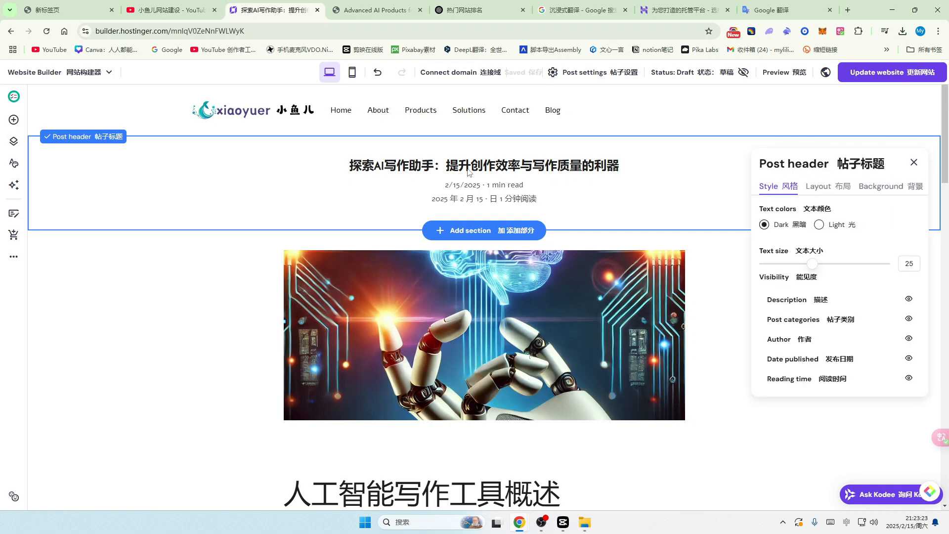
{"action": "left_click", "coordinate": [820, 225]}
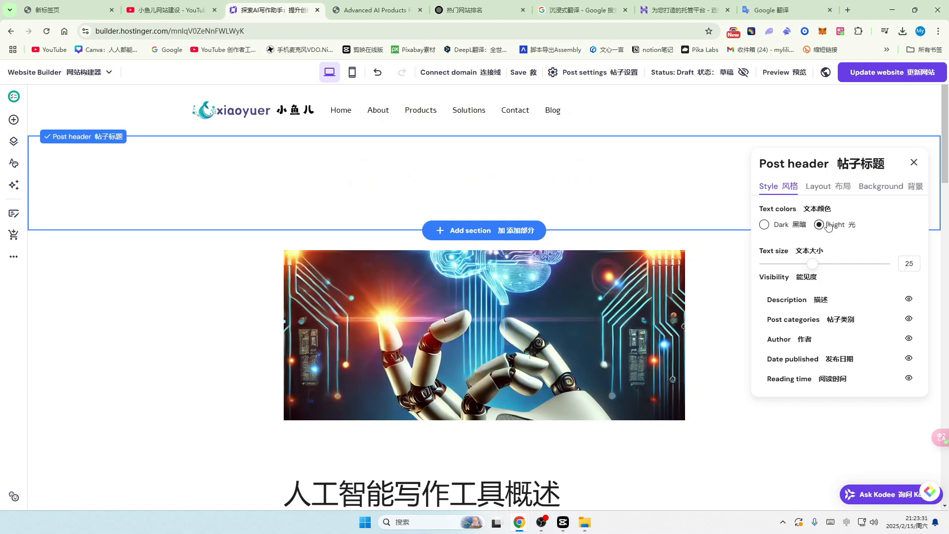
{"action": "left_click", "coordinate": [764, 224]}
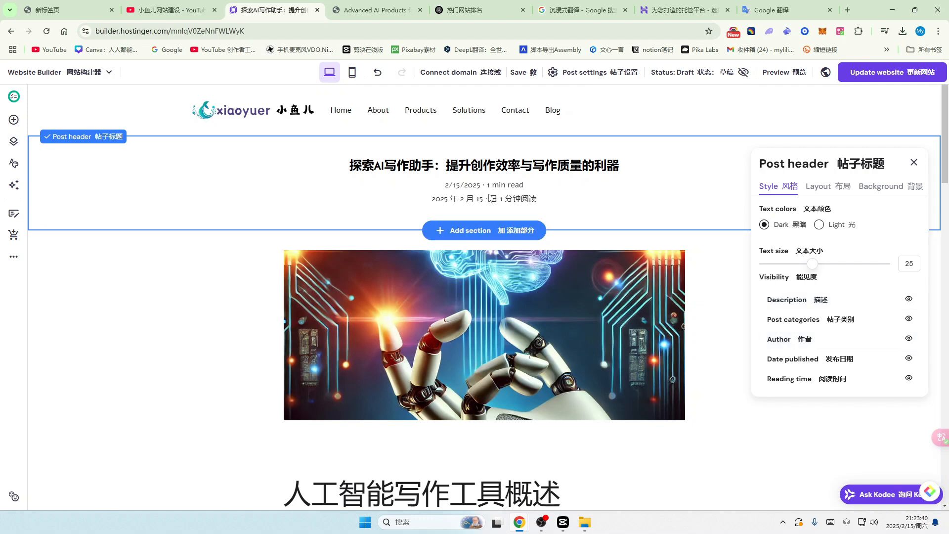
Step: Hide the author, publish date and reading time from the post header
{"action": "left_click", "coordinate": [910, 340]}
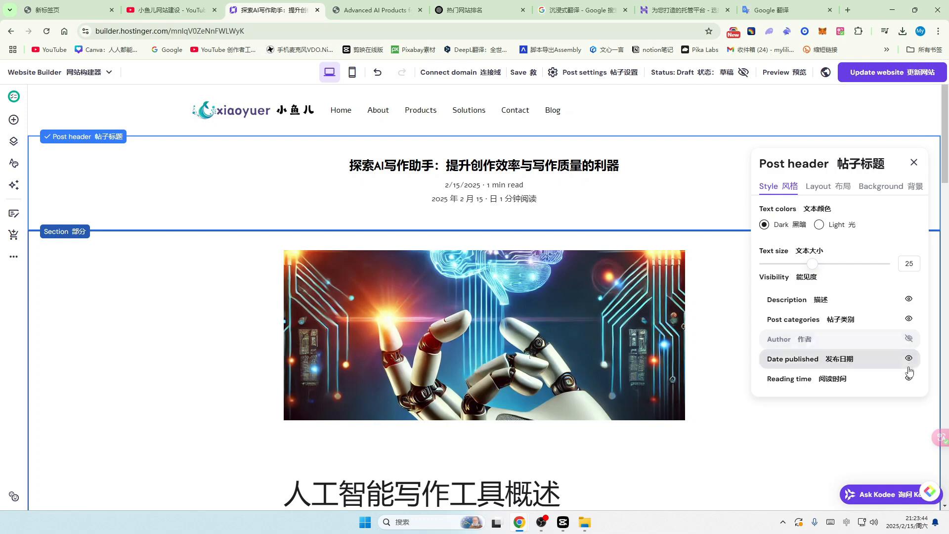
{"action": "left_click", "coordinate": [910, 360]}
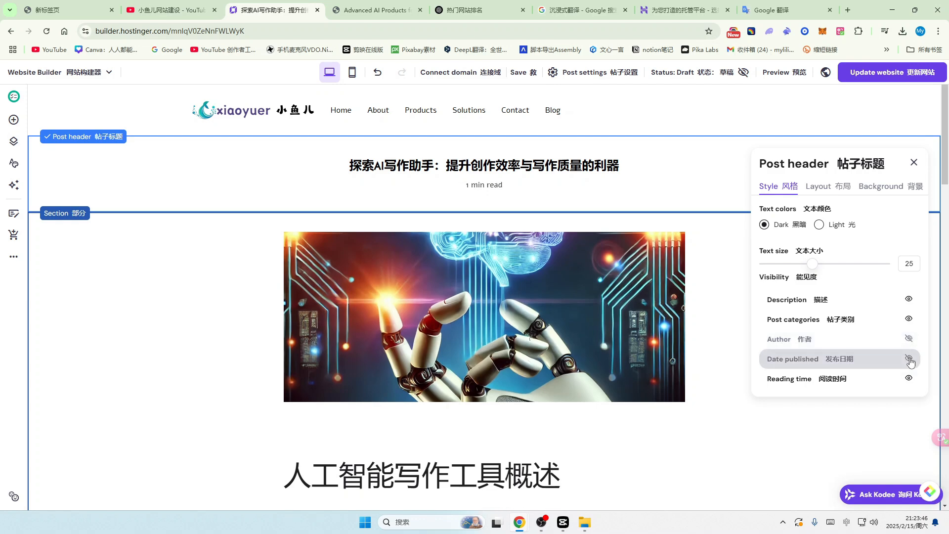
{"action": "left_click", "coordinate": [910, 379]}
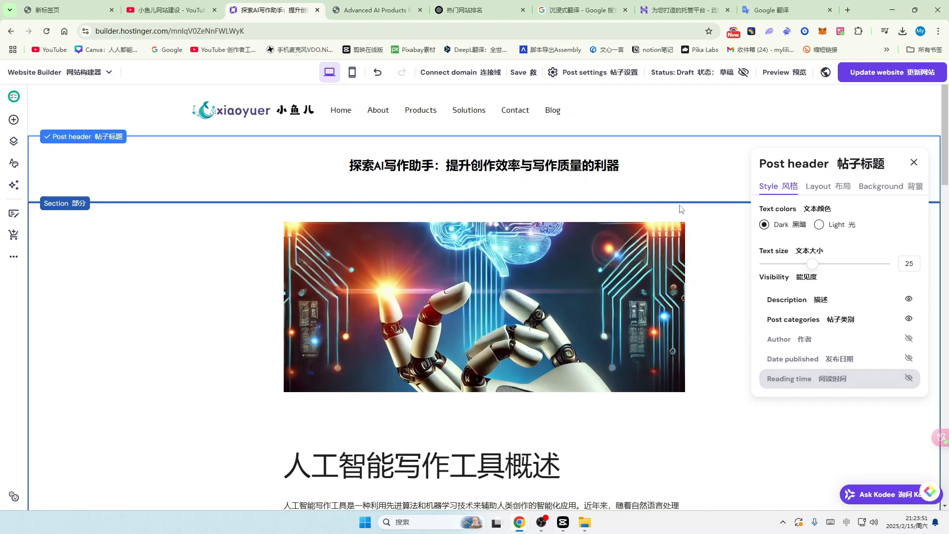
{"action": "left_click", "coordinate": [914, 162]}
{"action": "left_click", "coordinate": [893, 160]}
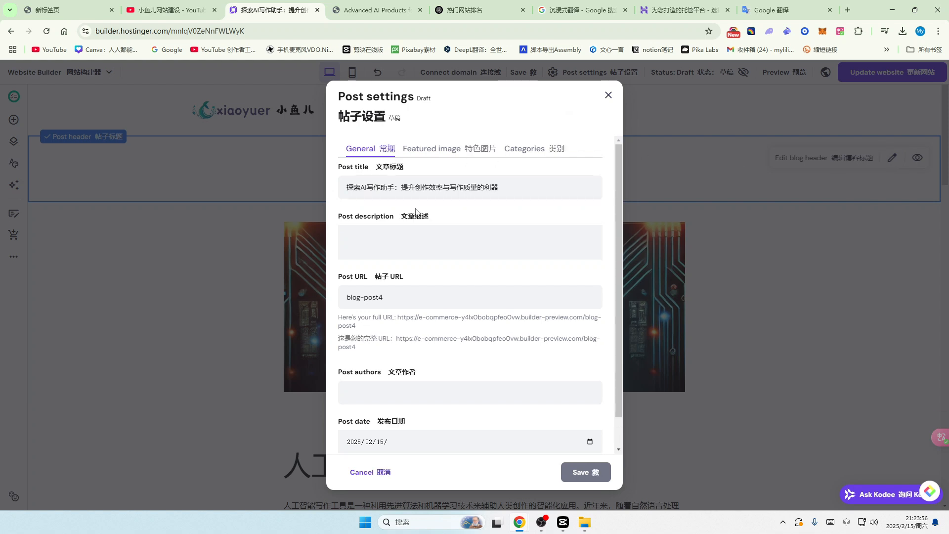
Step: Delete the '探索AI写作助手：' prefix, leaving the title '提升创作效率与写作质量的利器'
{"action": "left_click_drag", "start_coordinate": [400, 188], "coordinate": [346, 187]}
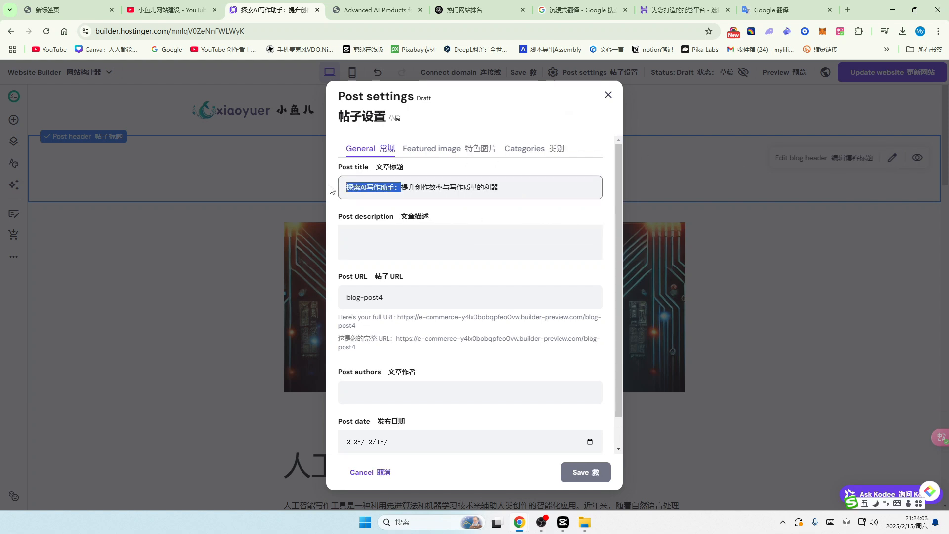
{"action": "key", "text": "BackSpace"}
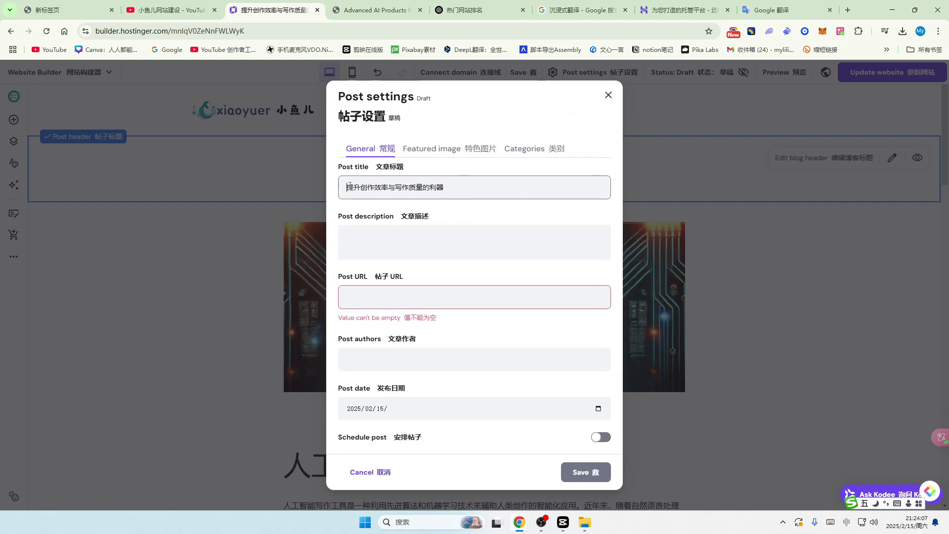
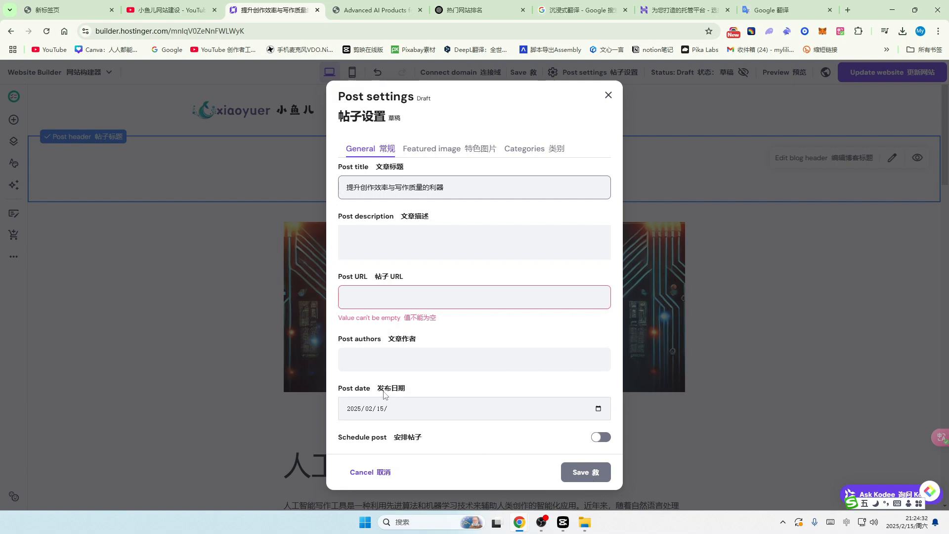
Step: Schedule the post for 2025/02/22, then switch scheduling back off so it stays a draft
{"action": "left_click", "coordinate": [601, 438]}
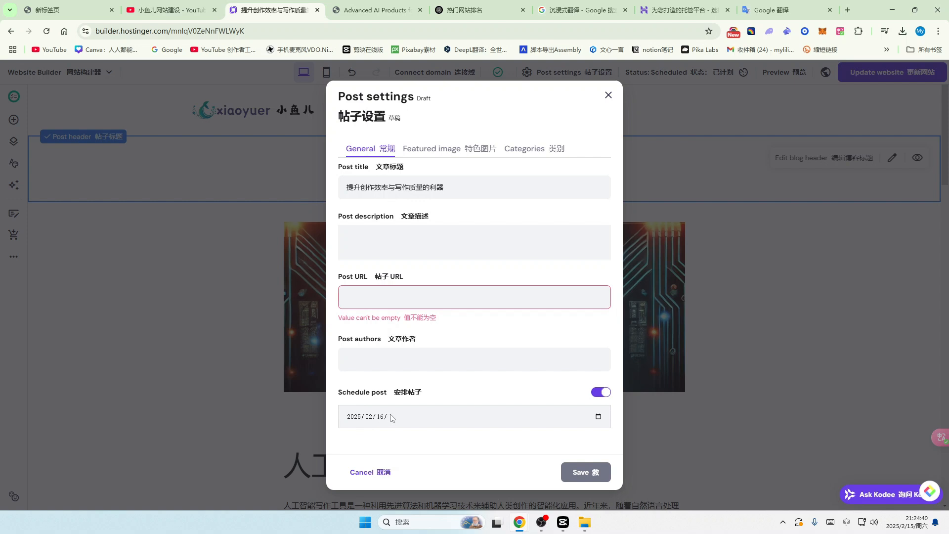
{"action": "left_click", "coordinate": [599, 417]}
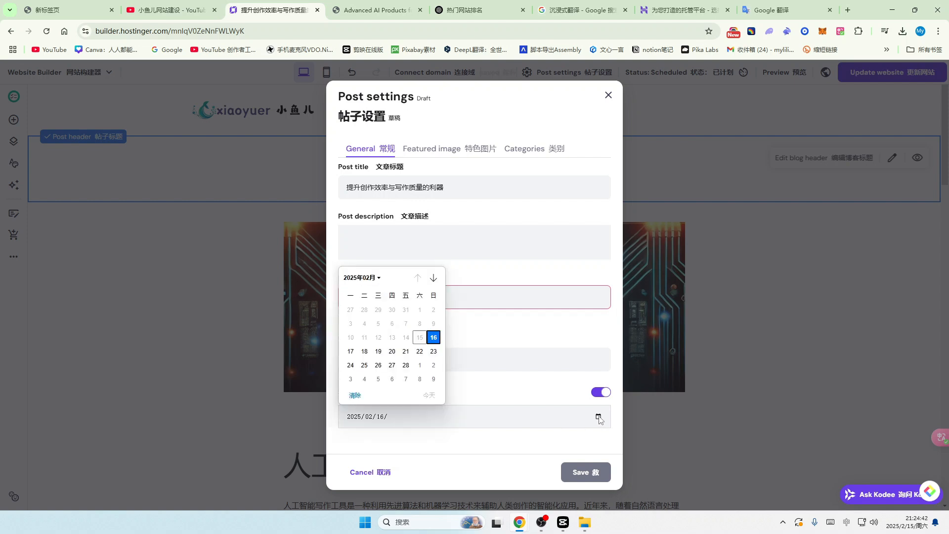
{"action": "left_click", "coordinate": [419, 352]}
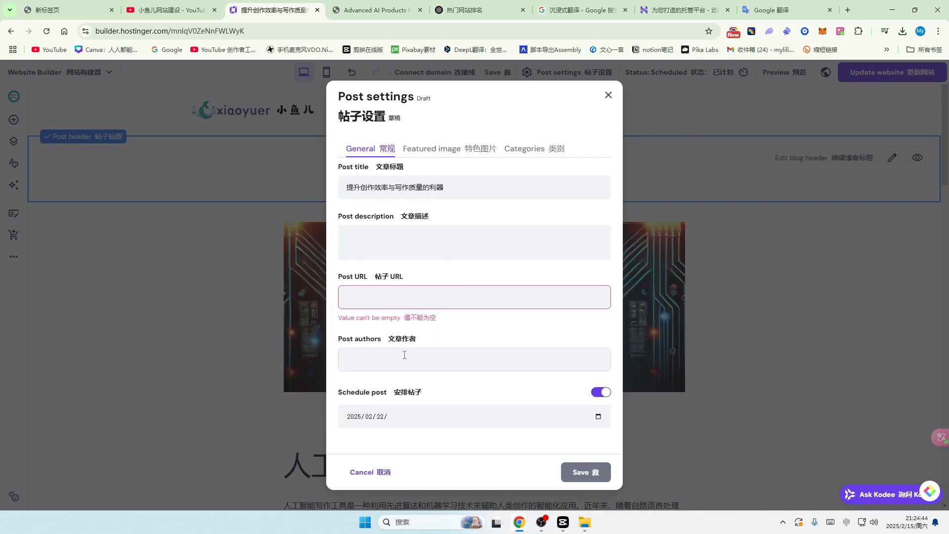
{"action": "left_click", "coordinate": [600, 392]}
Step: Replace the featured image with the free black-and-white photo of a woman in a wide-brimmed hat
{"action": "left_click", "coordinate": [428, 153]}
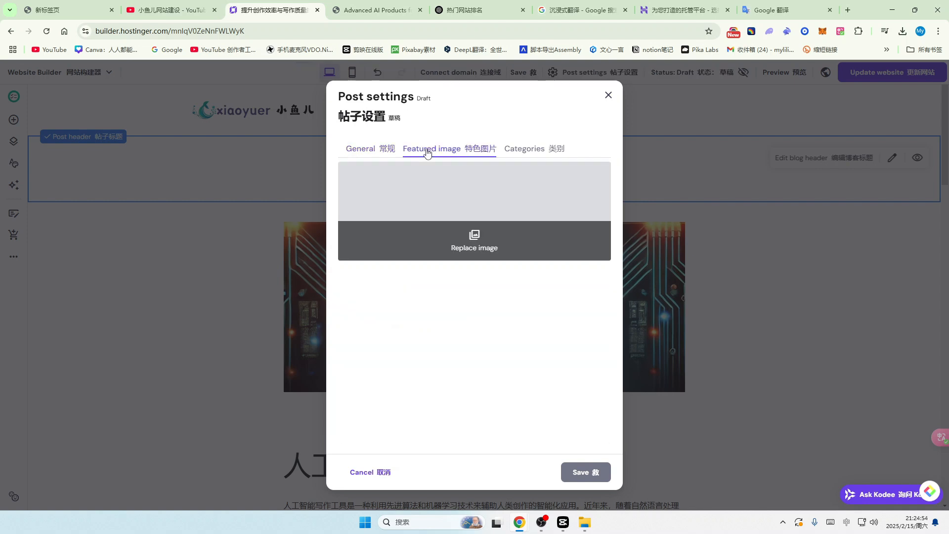
{"action": "left_click", "coordinate": [472, 241]}
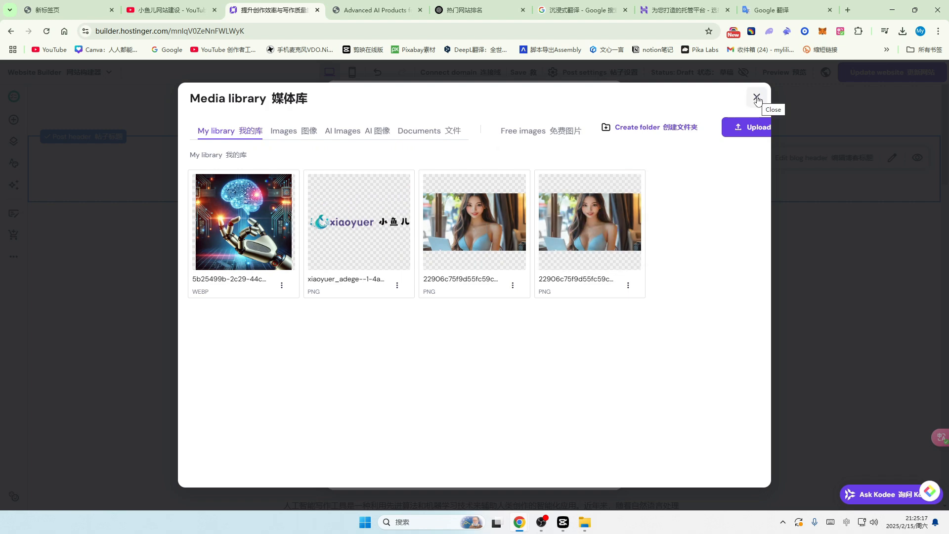
{"action": "left_click", "coordinate": [296, 138]}
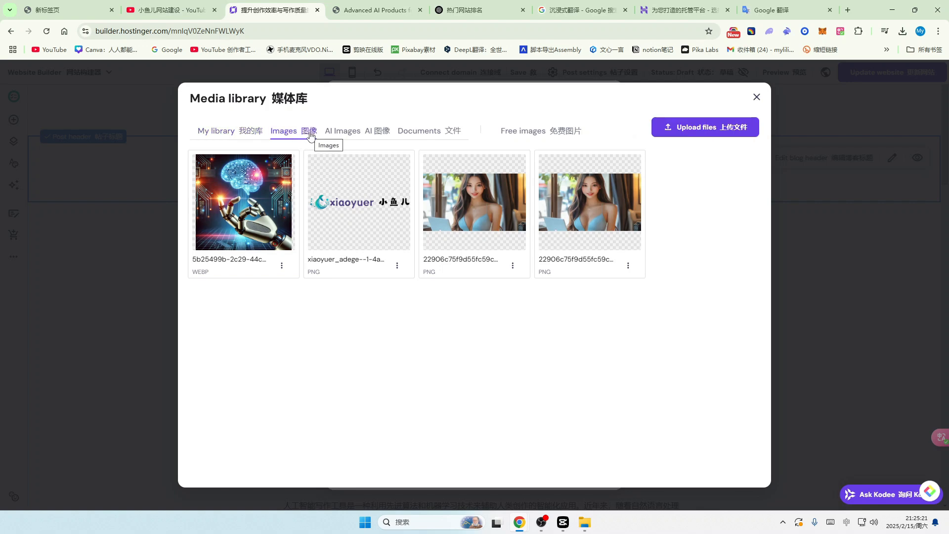
{"action": "left_click", "coordinate": [353, 134]}
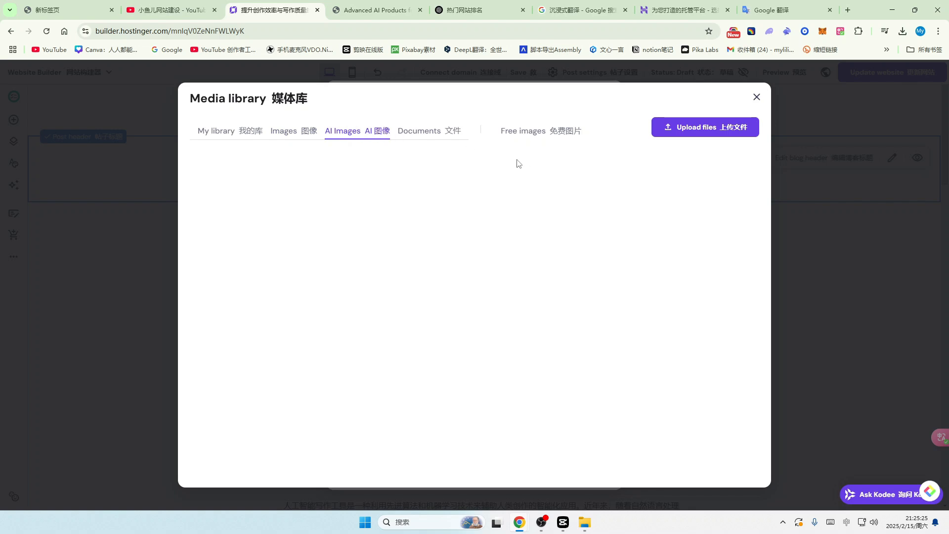
{"action": "left_click", "coordinate": [552, 134]}
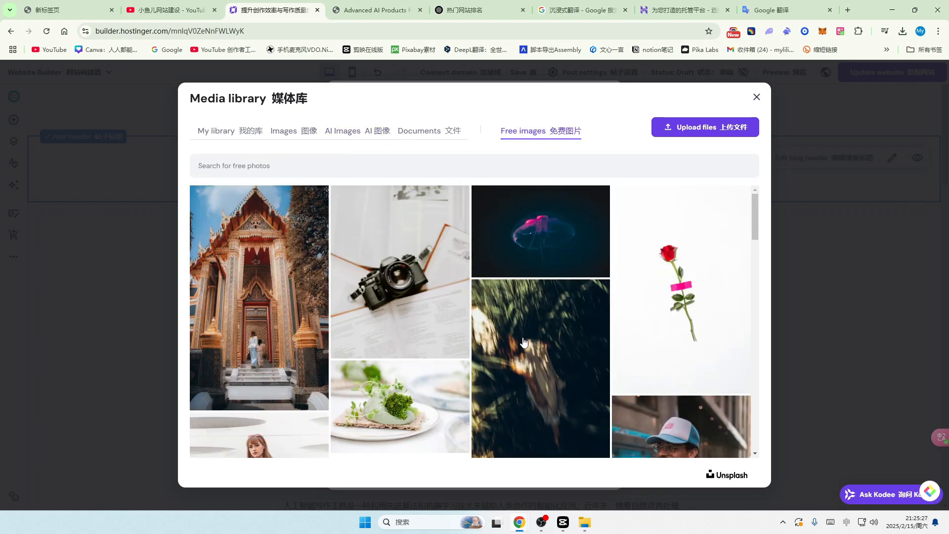
{"action": "scroll", "coordinate": [524, 343], "scroll_direction": "down", "scroll_amount": 10}
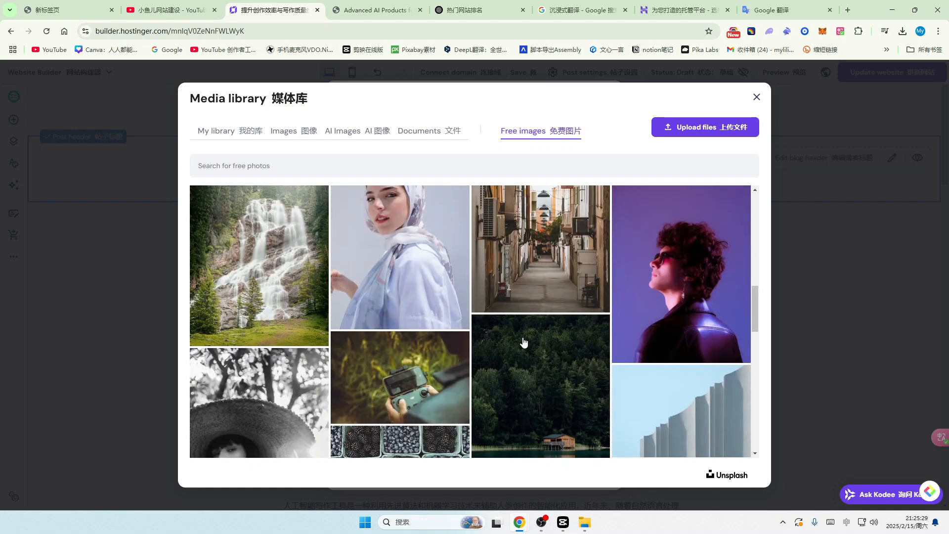
{"action": "scroll", "coordinate": [525, 342], "scroll_direction": "down", "scroll_amount": 10}
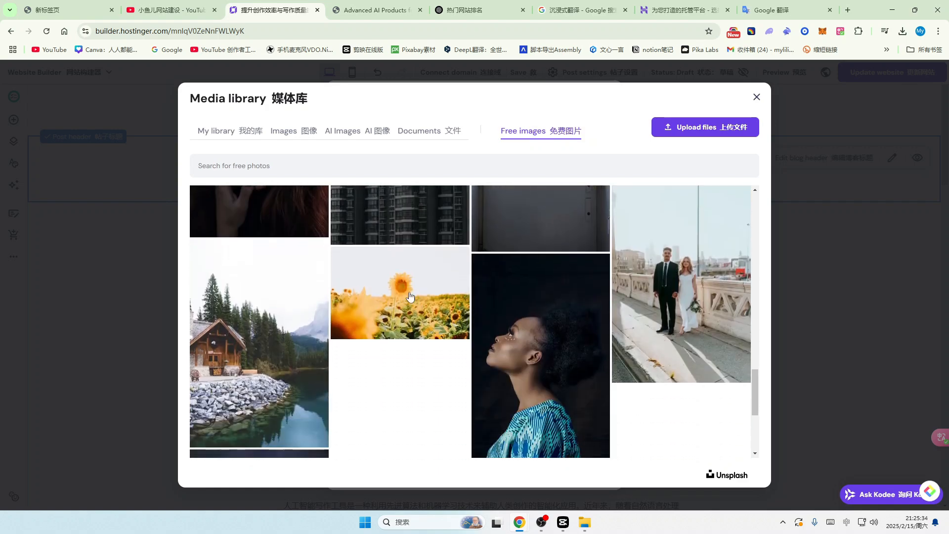
{"action": "scroll", "coordinate": [386, 328], "scroll_direction": "up", "scroll_amount": 3}
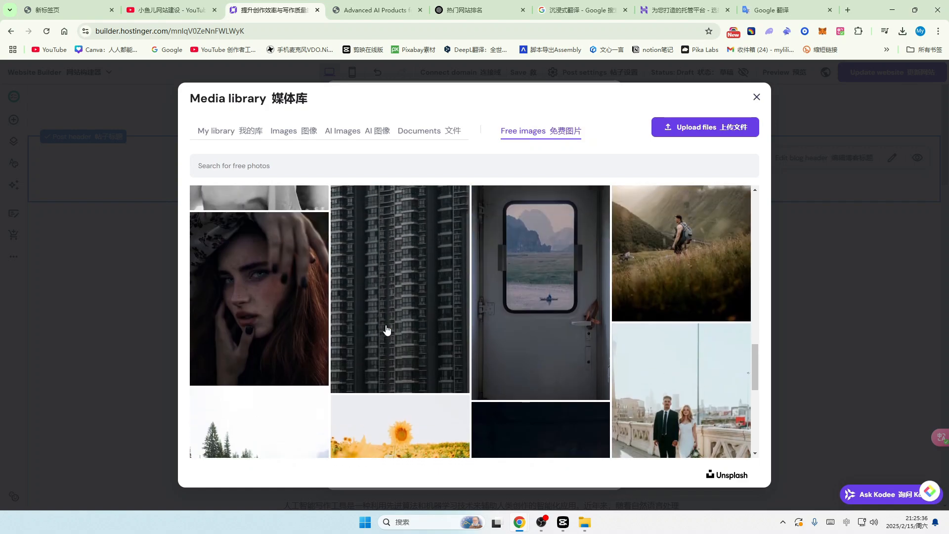
{"action": "scroll", "coordinate": [386, 329], "scroll_direction": "up", "scroll_amount": 4}
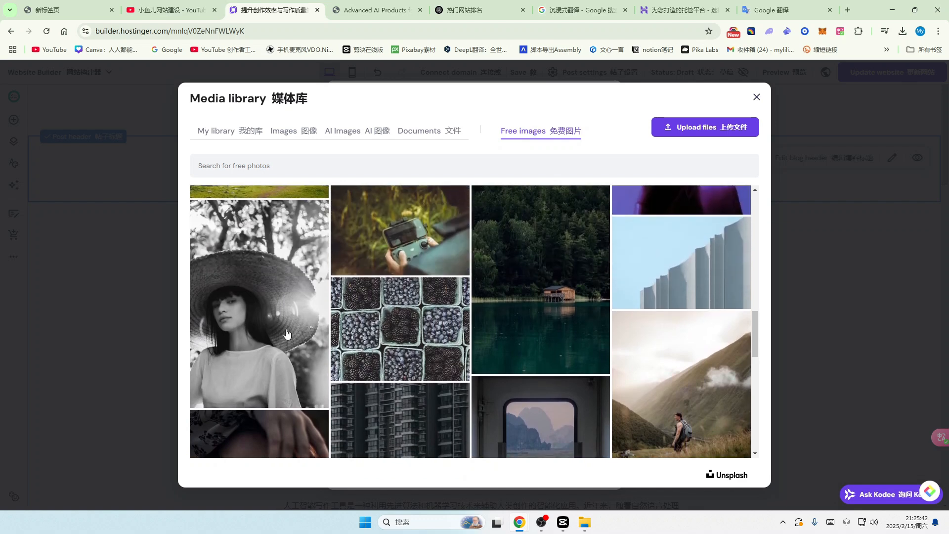
{"action": "left_click", "coordinate": [286, 334]}
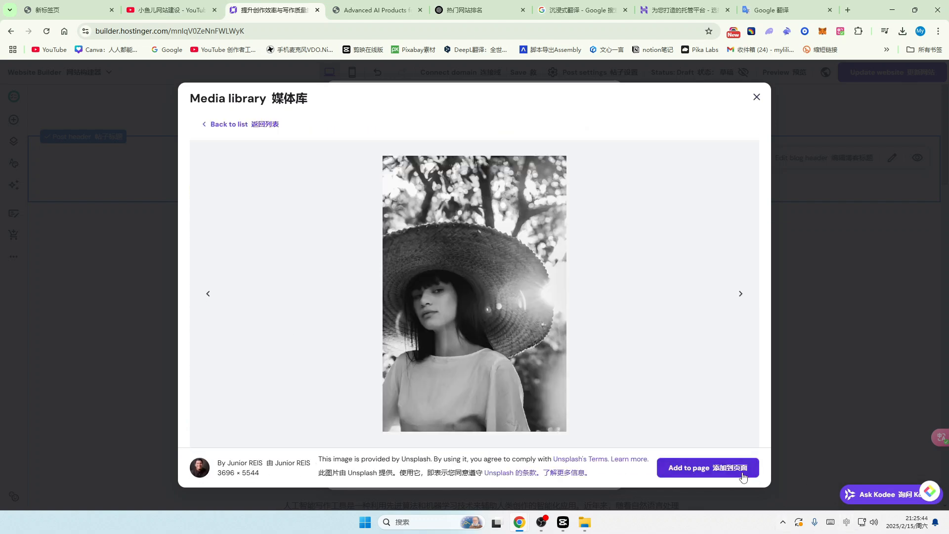
{"action": "left_click", "coordinate": [739, 473]}
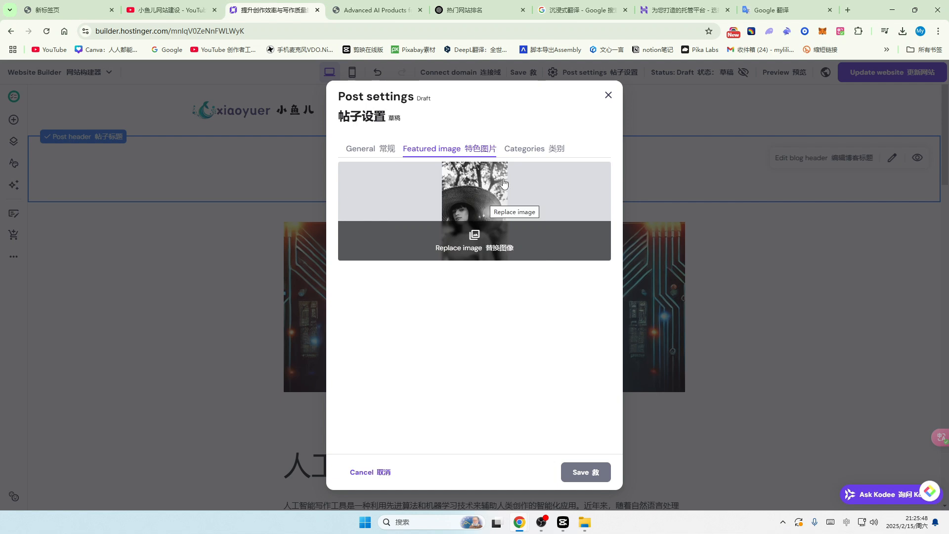
Step: Create a new category named AI写作 and assign it to the post
{"action": "left_click", "coordinate": [538, 154]}
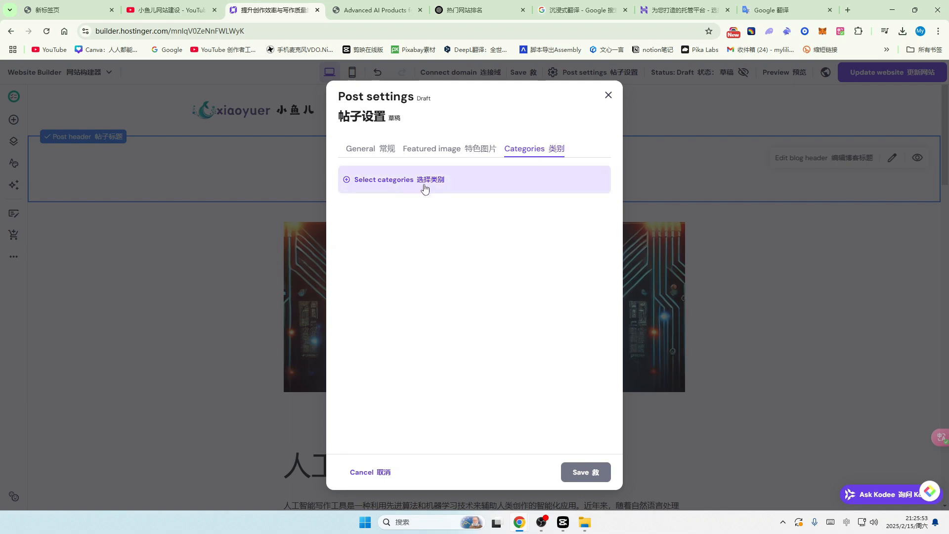
{"action": "left_click", "coordinate": [347, 184]}
{"action": "left_click", "coordinate": [445, 214]}
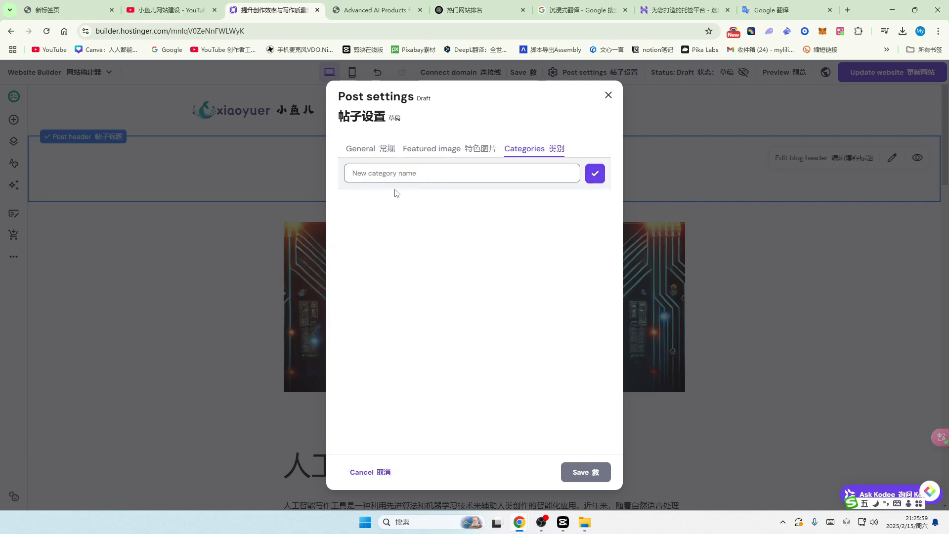
{"action": "key", "text": "shift"}
{"action": "type", "text": "AIxiezuo"}
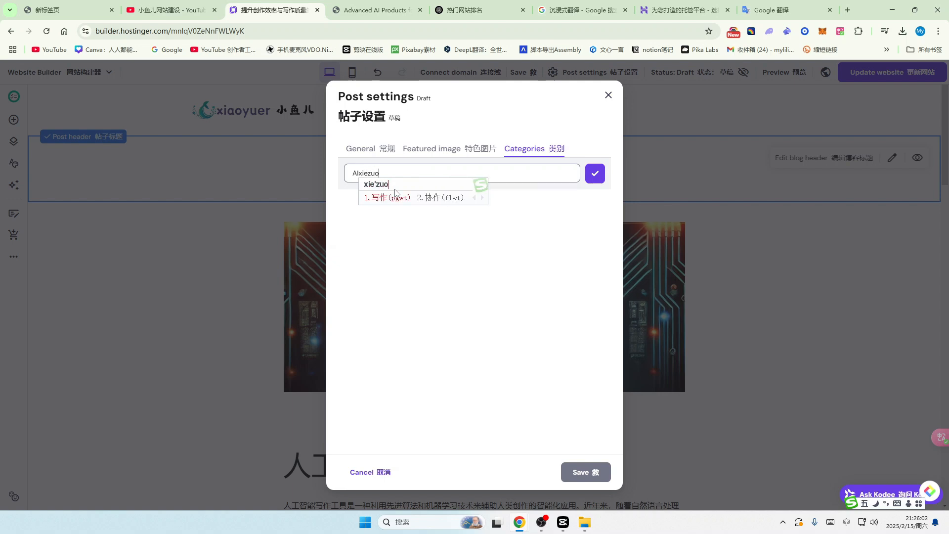
{"action": "key", "text": "space"}
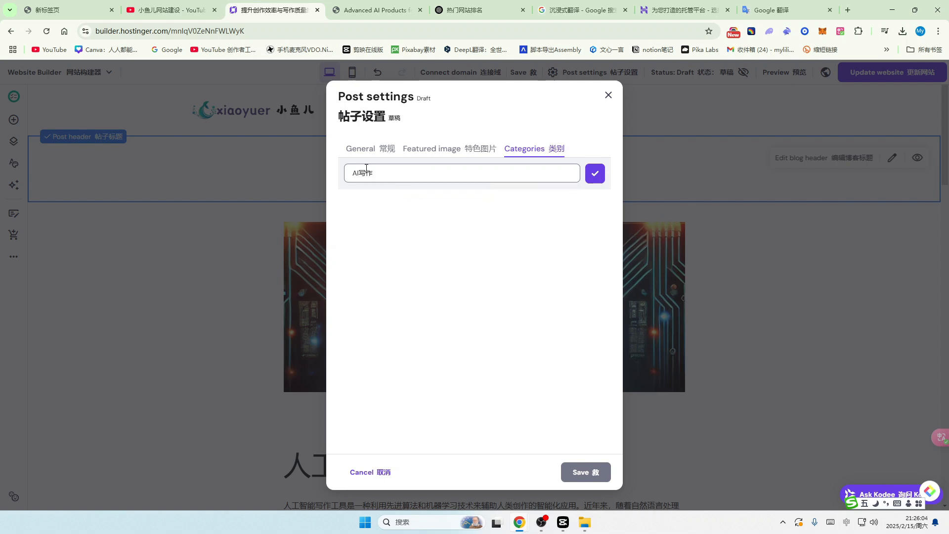
{"action": "left_click", "coordinate": [594, 175]}
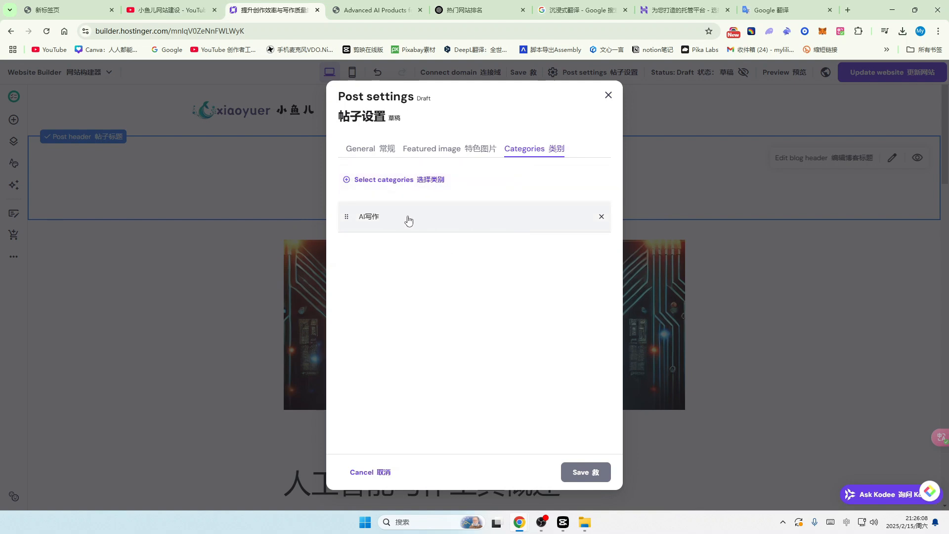
Step: Paste the YouTube channel address into the Post URL field and save the post settings
{"action": "left_click", "coordinate": [373, 150]}
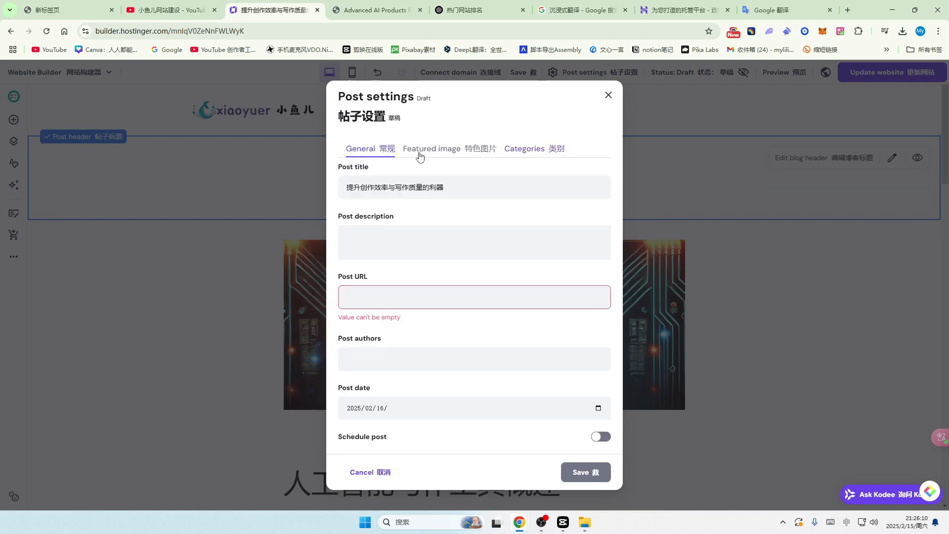
{"action": "left_click", "coordinate": [420, 152]}
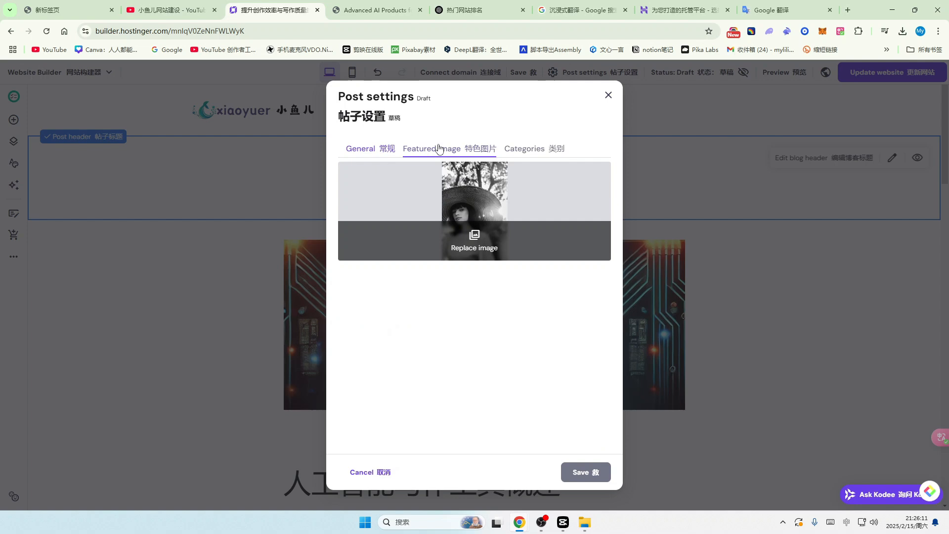
{"action": "left_click", "coordinate": [586, 472]}
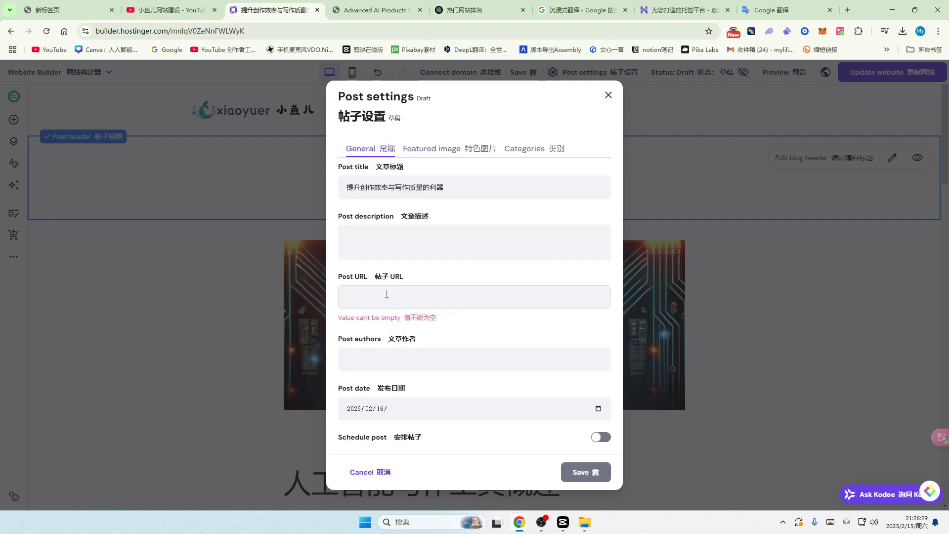
{"action": "left_click", "coordinate": [387, 293]}
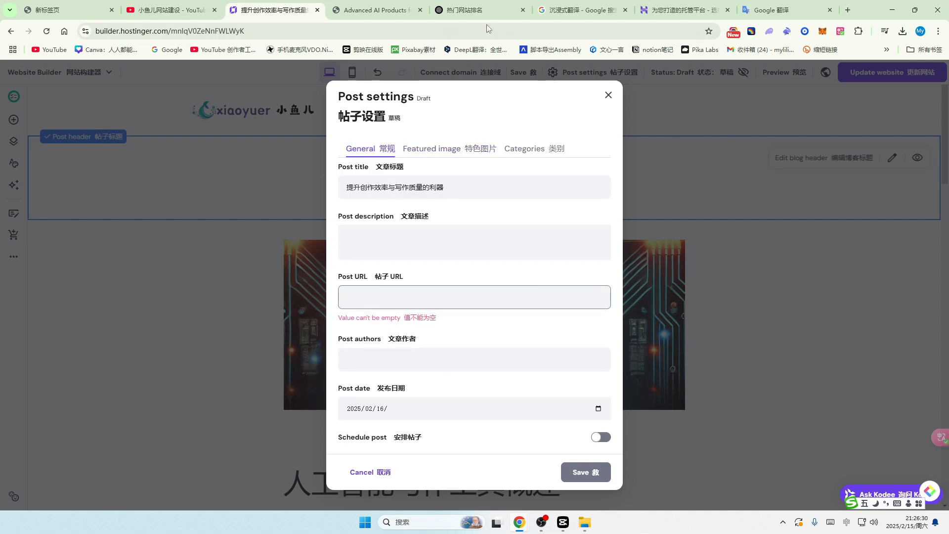
{"action": "left_click", "coordinate": [168, 10]}
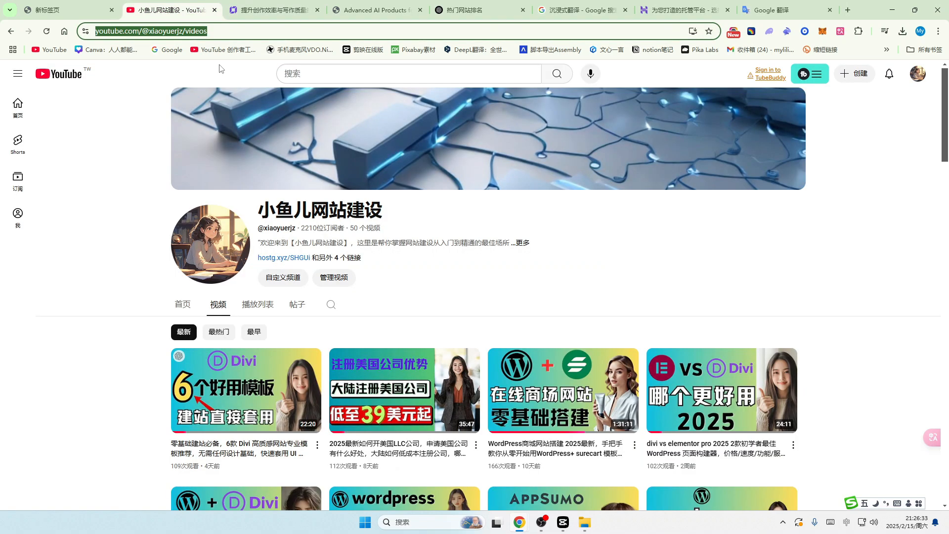
{"action": "left_click_drag", "start_coordinate": [288, 31], "coordinate": [54, 49]}
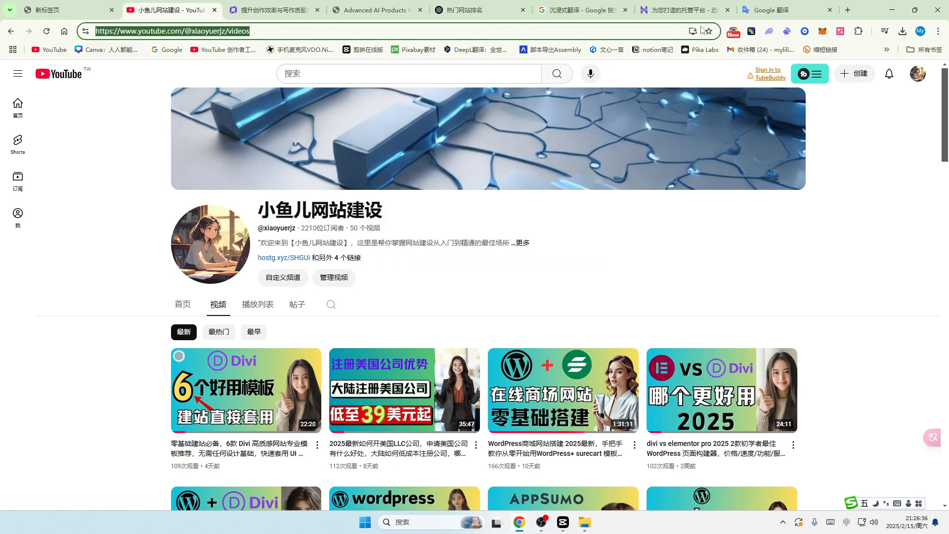
{"action": "key", "text": "ctrl+c"}
{"action": "left_click", "coordinate": [272, 9]}
{"action": "key", "text": "ctrl+v"}
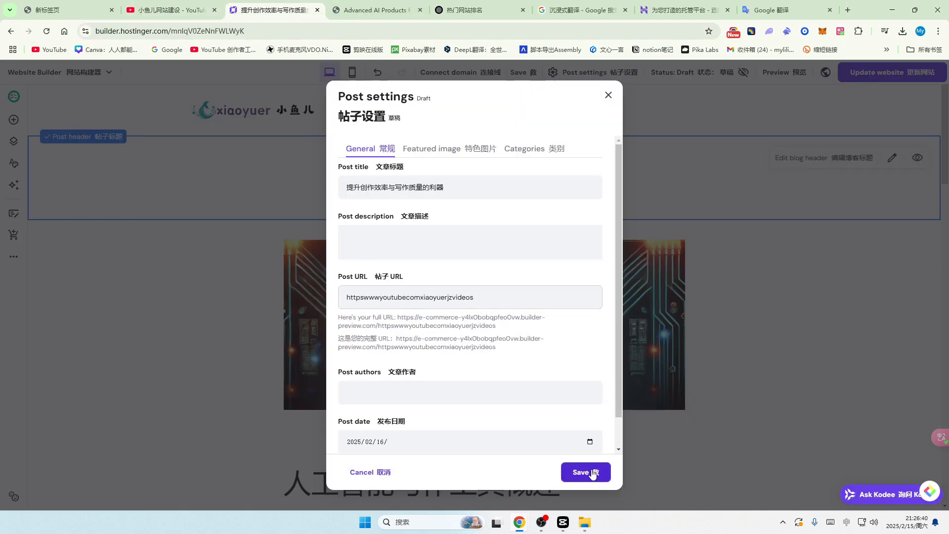
{"action": "left_click", "coordinate": [593, 474]}
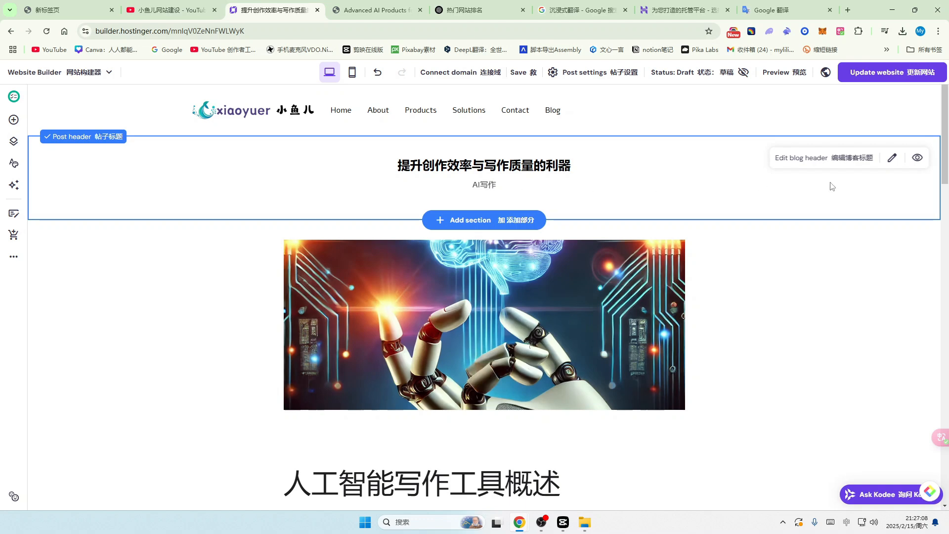
Step: Set the post header's visibility to Visible on both desktop and mobile
{"action": "left_click", "coordinate": [918, 159]}
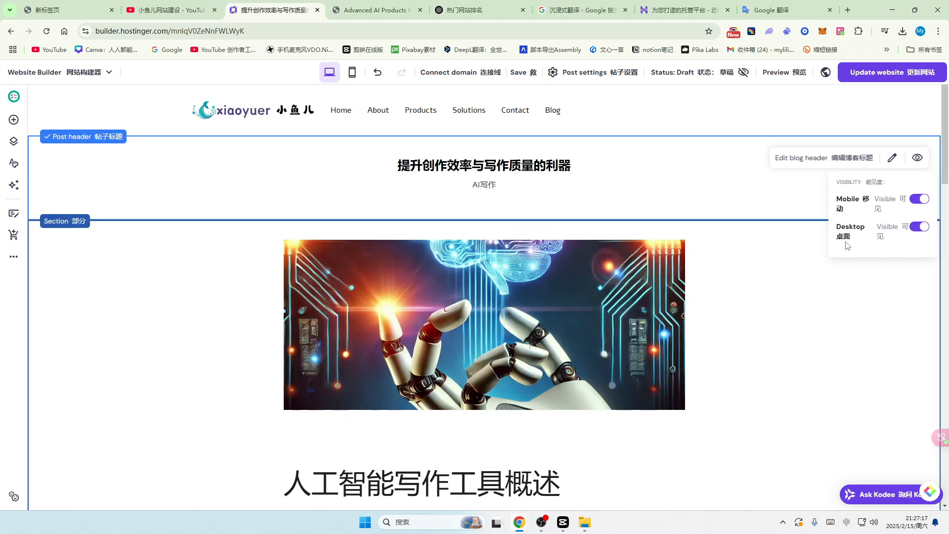
{"action": "left_click", "coordinate": [919, 229]}
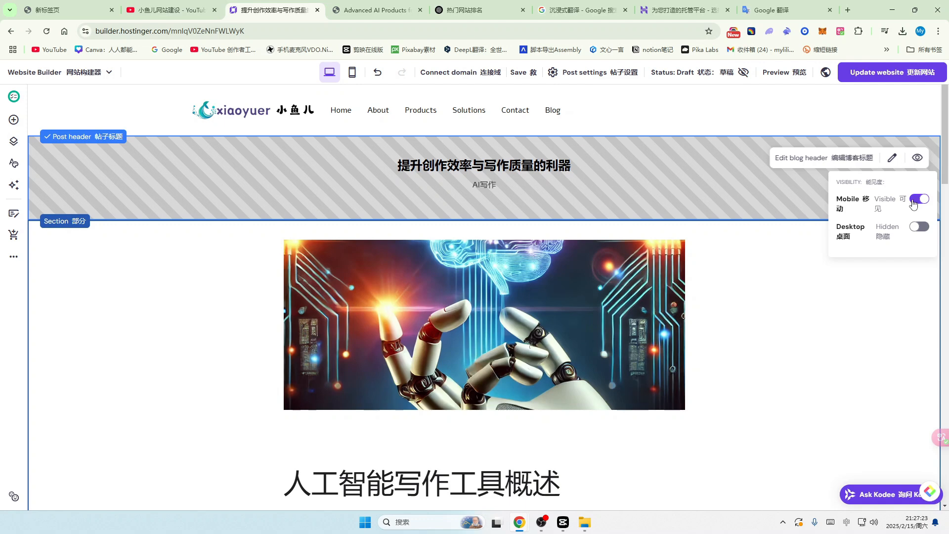
{"action": "left_click", "coordinate": [919, 228]}
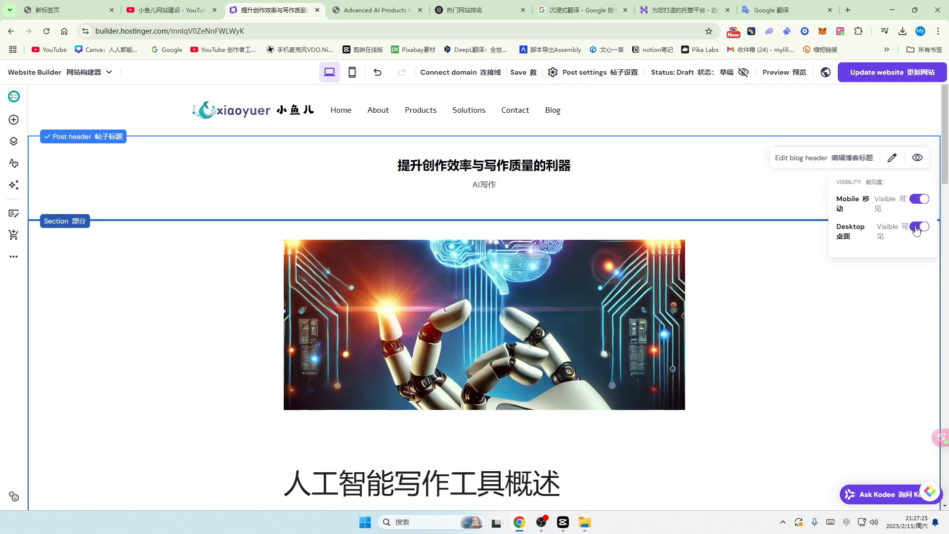
{"action": "left_click", "coordinate": [914, 199]}
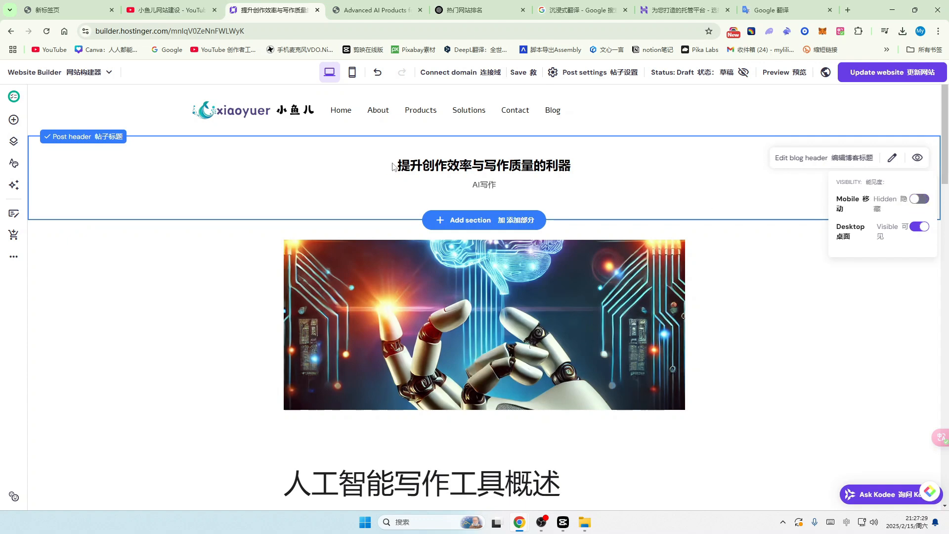
{"action": "left_click", "coordinate": [920, 200]}
Step: Hide the Post categories line and change the post title's text size
{"action": "left_click", "coordinate": [893, 159]}
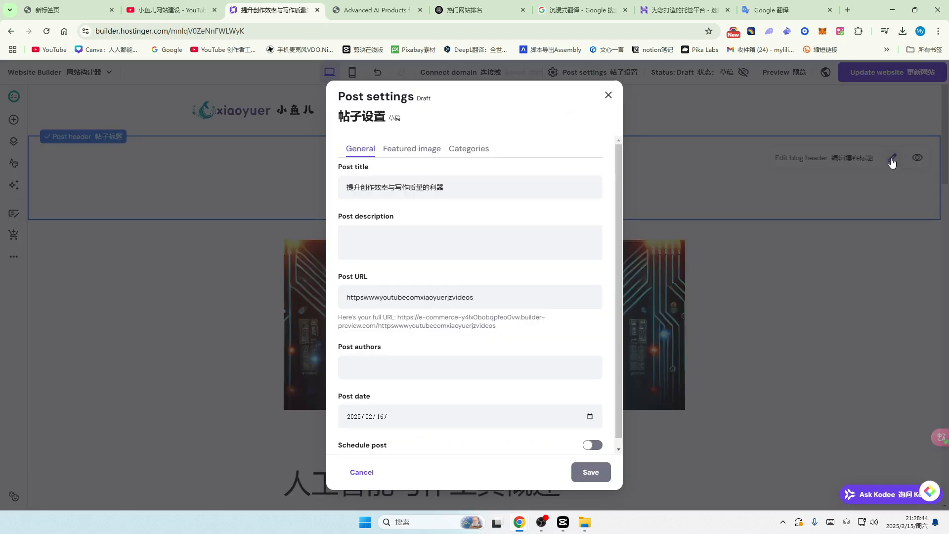
{"action": "left_click", "coordinate": [608, 95]}
{"action": "left_click", "coordinate": [814, 158]}
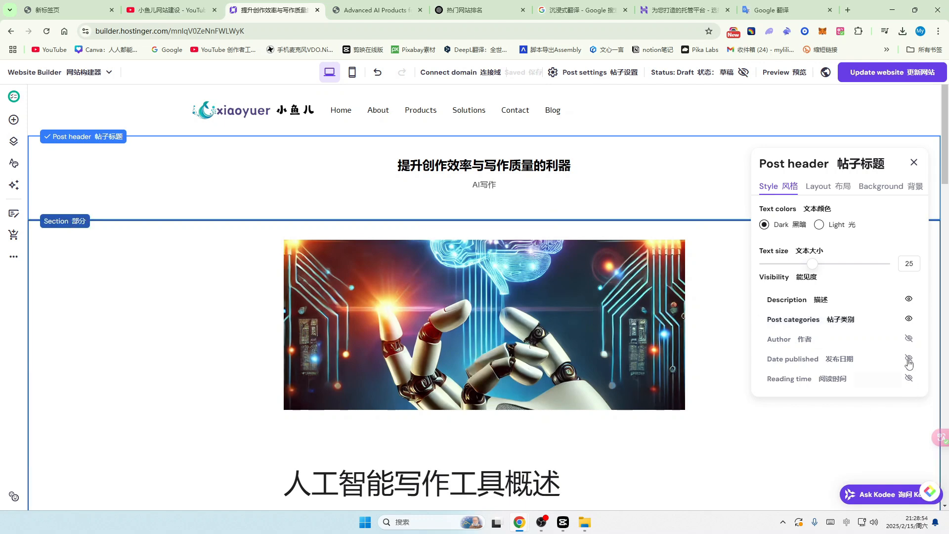
{"action": "left_click", "coordinate": [908, 319]}
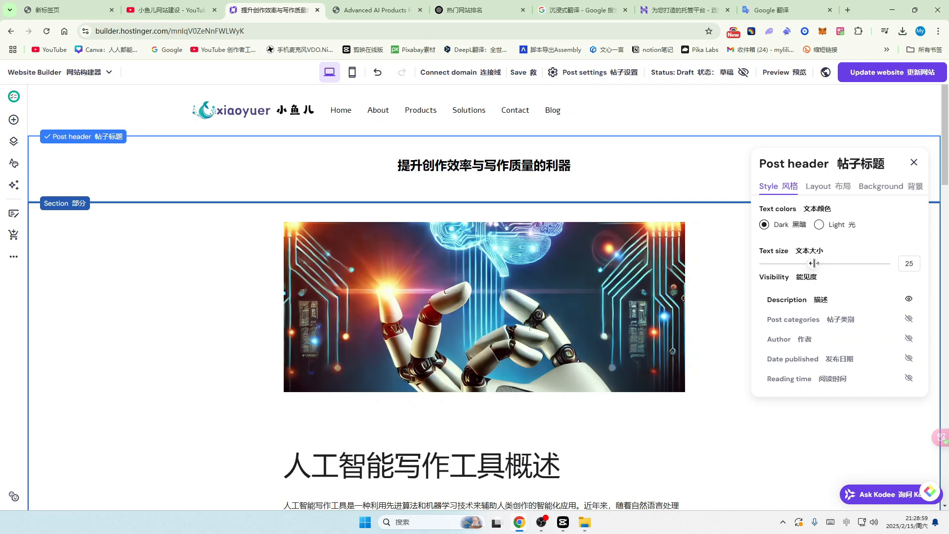
{"action": "left_click_drag", "start_coordinate": [813, 263], "coordinate": [857, 263]}
Step: Set the post header title alignment to center
{"action": "left_click", "coordinate": [832, 188]}
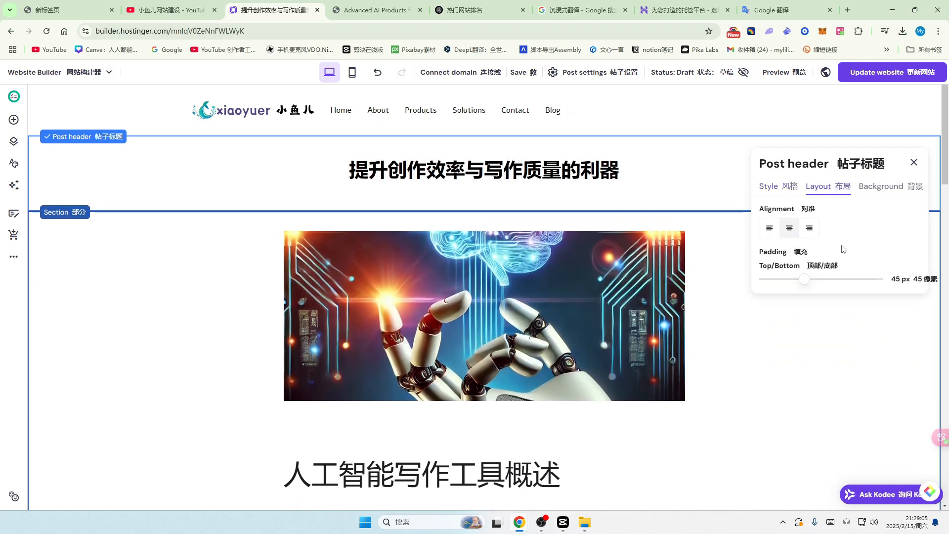
{"action": "left_click", "coordinate": [773, 232]}
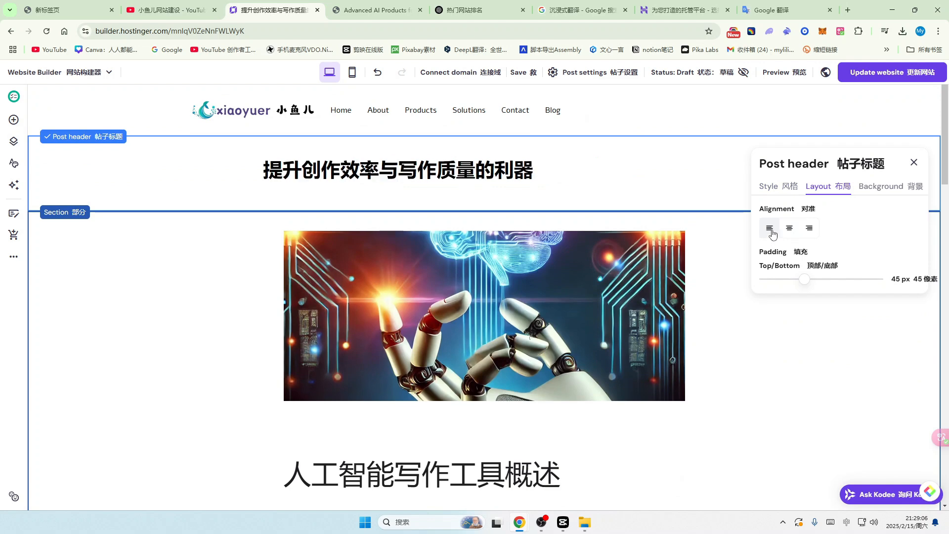
{"action": "left_click", "coordinate": [810, 230]}
{"action": "left_click", "coordinate": [792, 232]}
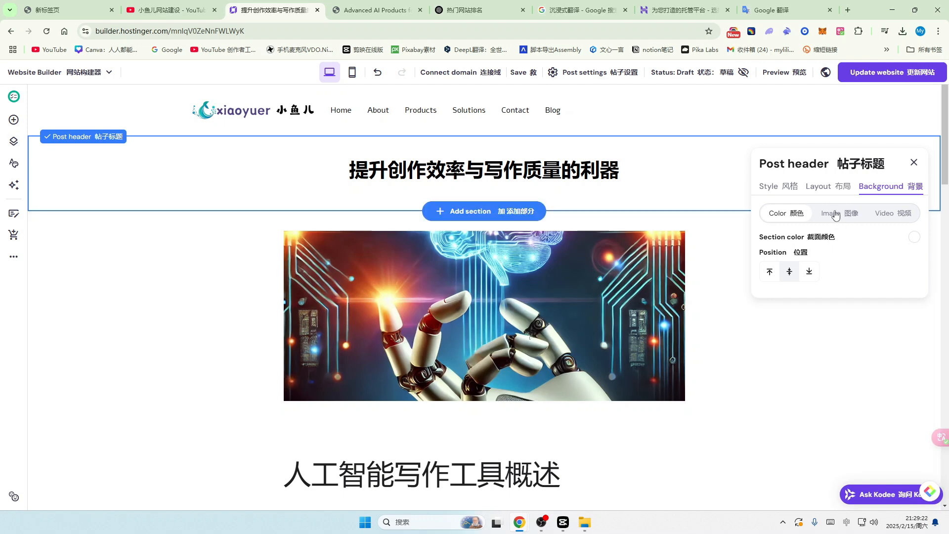
{"action": "left_click", "coordinate": [836, 214]}
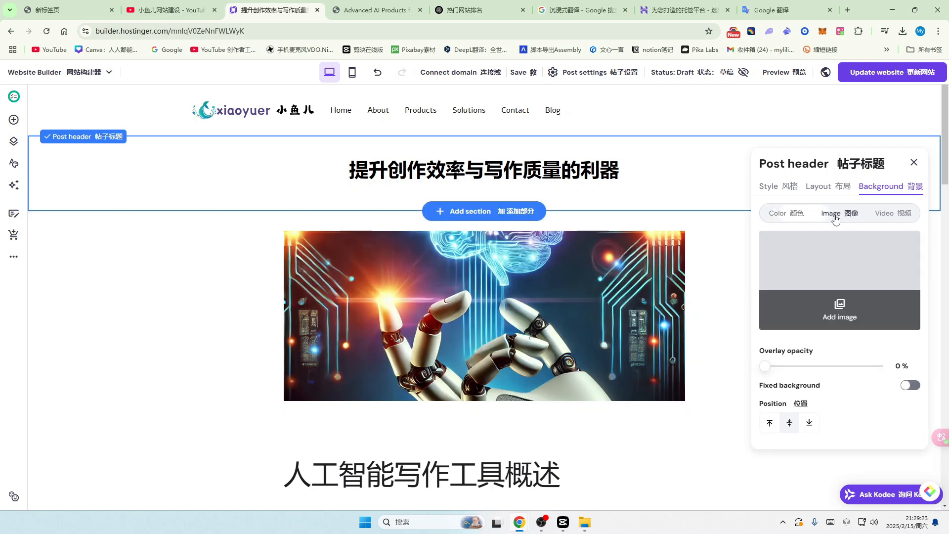
{"action": "left_click", "coordinate": [839, 304]}
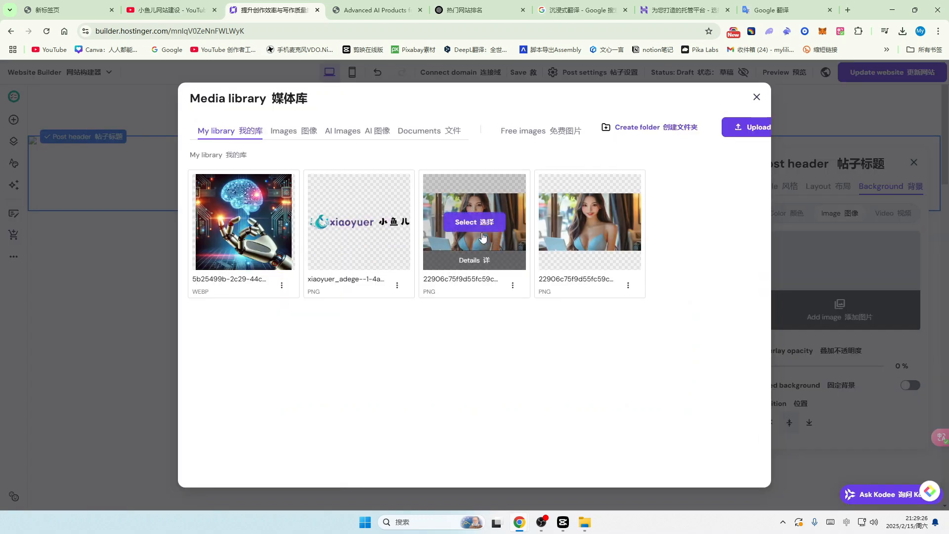
{"action": "left_click", "coordinate": [244, 222]}
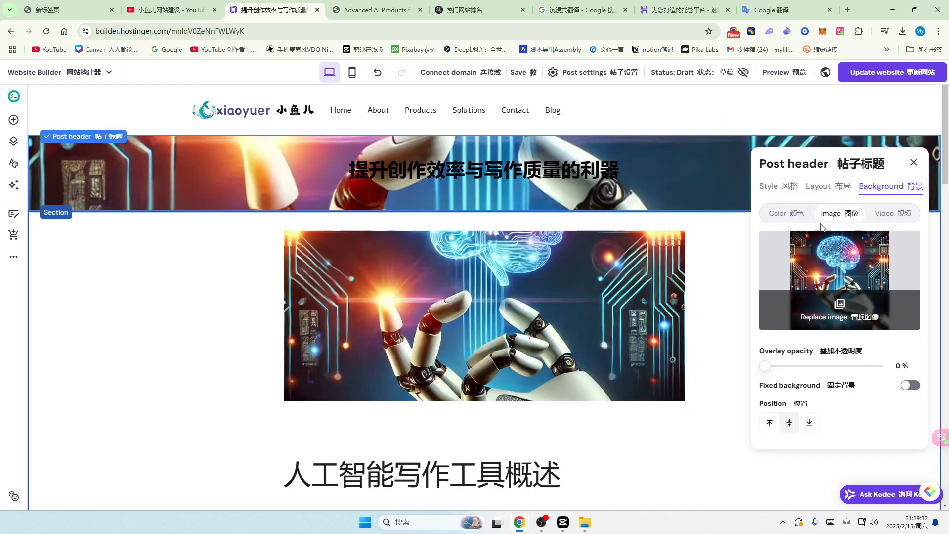
{"action": "left_click", "coordinate": [891, 216]}
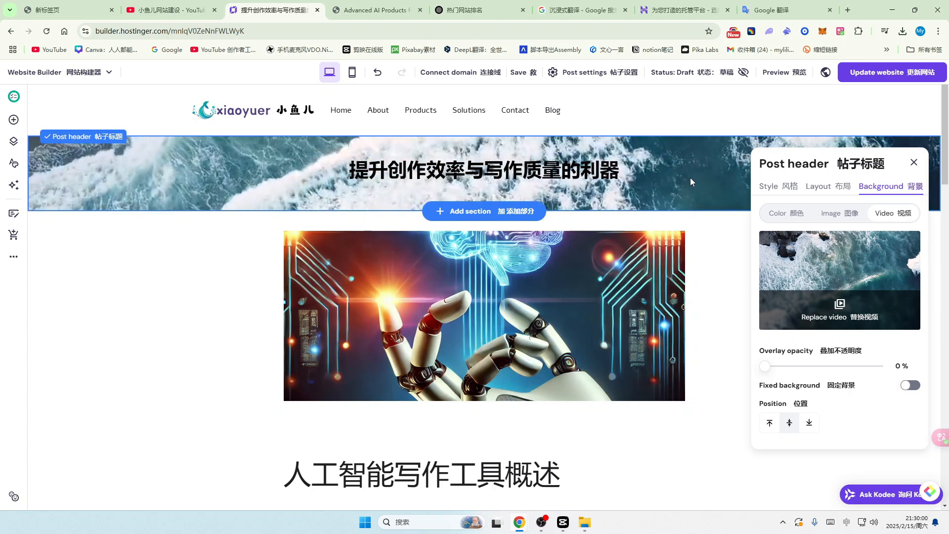
{"action": "key", "text": "ctrl+z"}
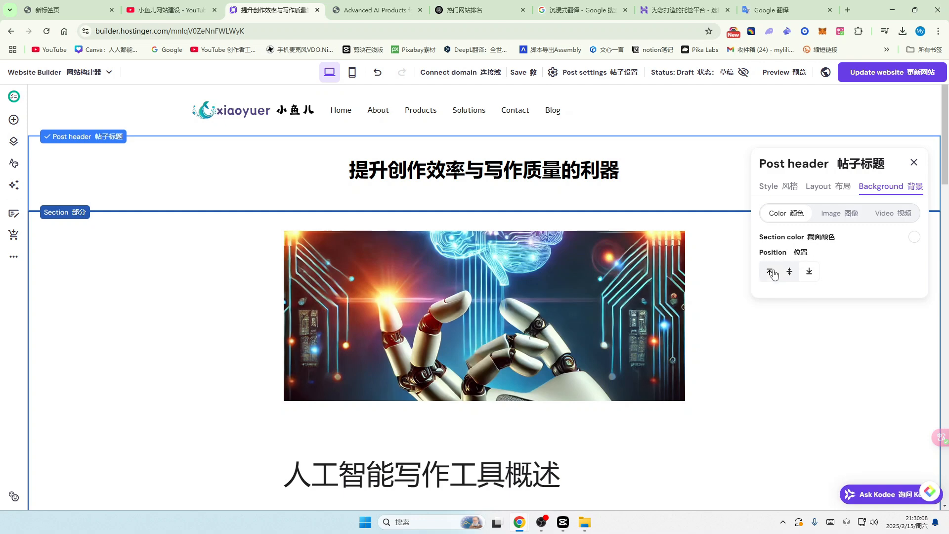
{"action": "left_click", "coordinate": [773, 272]}
{"action": "left_click", "coordinate": [789, 273]}
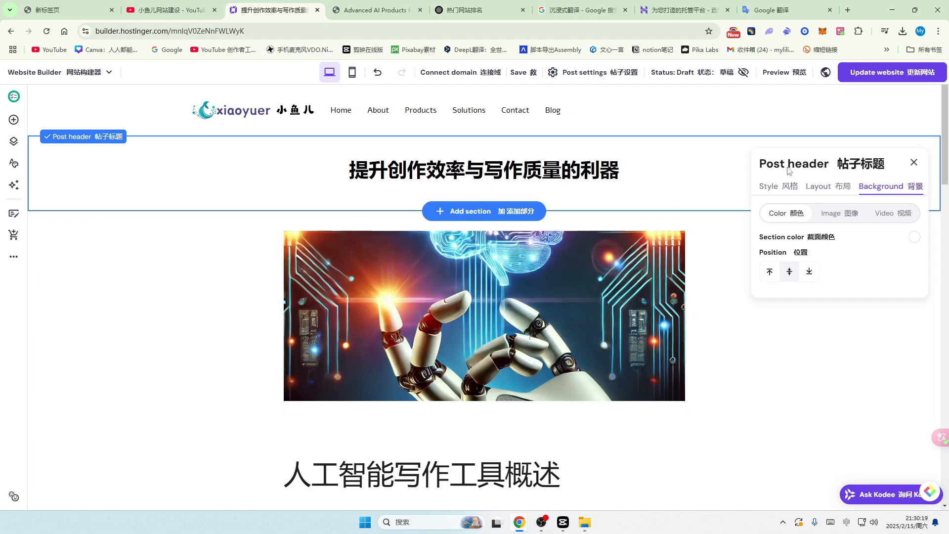
Step: Close the Post header panel and change the post status from Draft to Public
{"action": "left_click", "coordinate": [914, 163]}
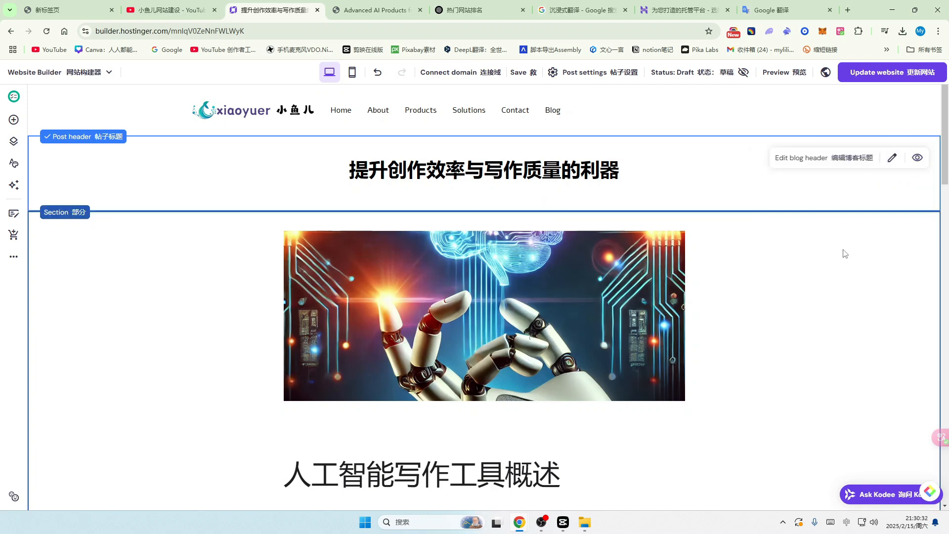
{"action": "scroll", "coordinate": [598, 299], "scroll_direction": "down", "scroll_amount": 15}
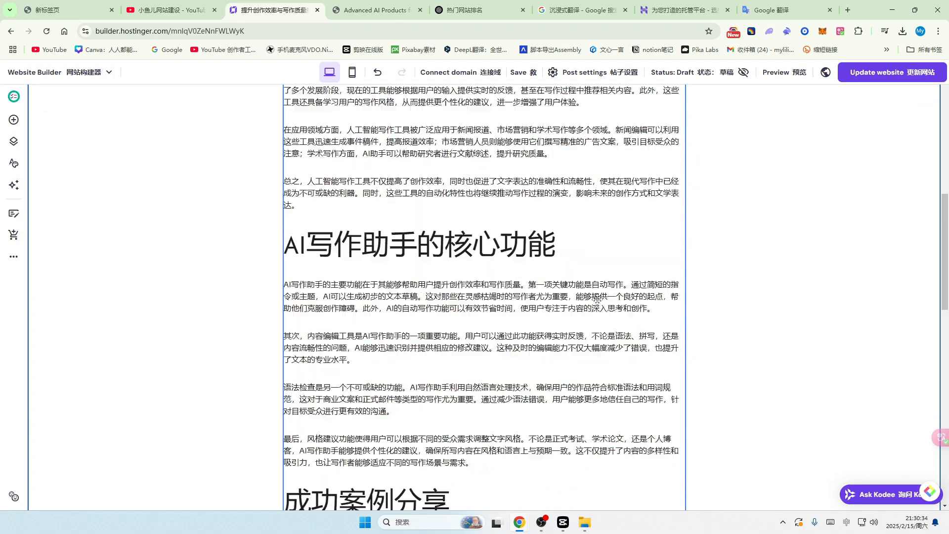
{"action": "scroll", "coordinate": [597, 299], "scroll_direction": "down", "scroll_amount": 13}
{"action": "scroll", "coordinate": [597, 299], "scroll_direction": "up", "scroll_amount": 16}
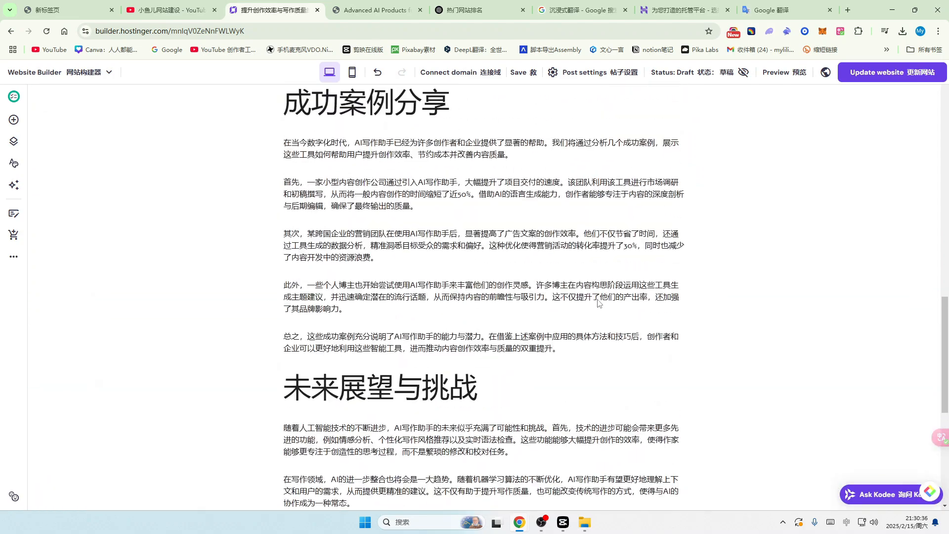
{"action": "scroll", "coordinate": [598, 300], "scroll_direction": "up", "scroll_amount": 12}
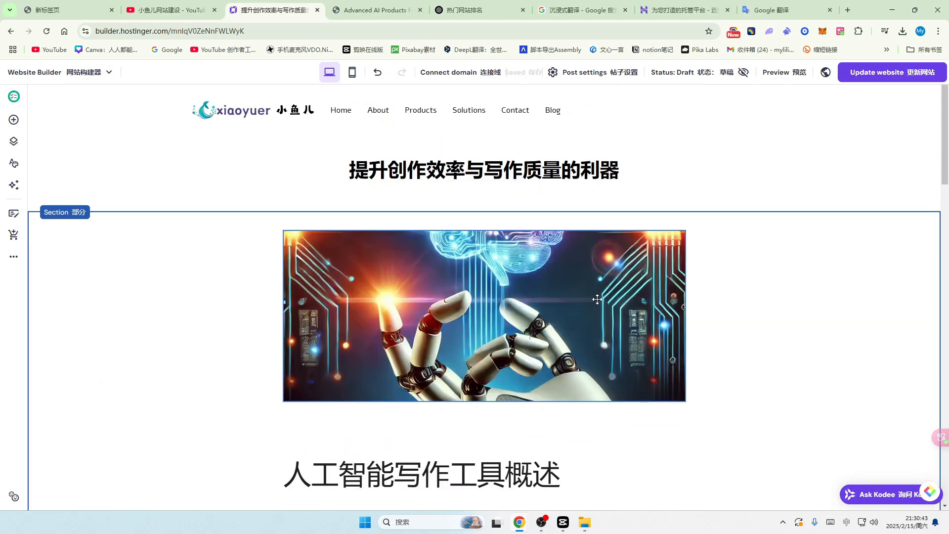
{"action": "scroll", "coordinate": [568, 297], "scroll_direction": "down", "scroll_amount": 4}
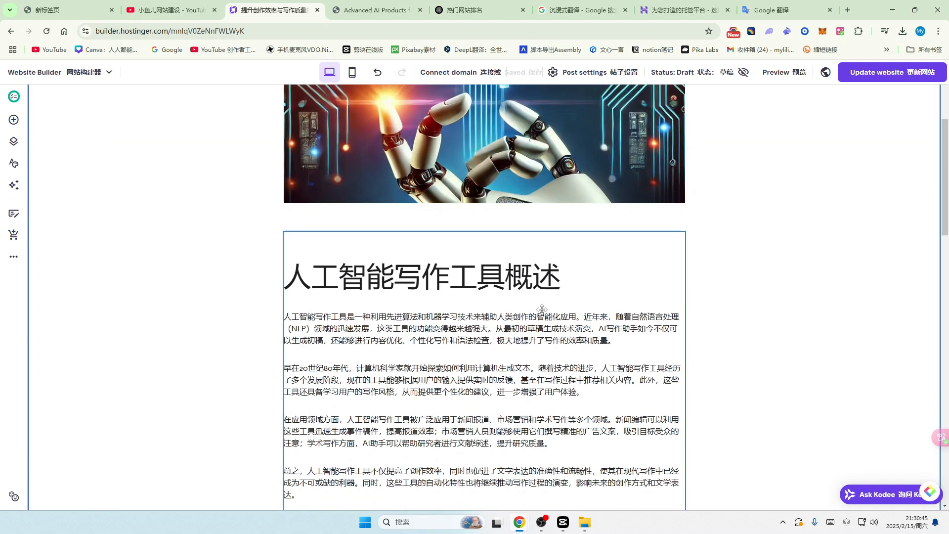
{"action": "scroll", "coordinate": [567, 297], "scroll_direction": "up", "scroll_amount": 4}
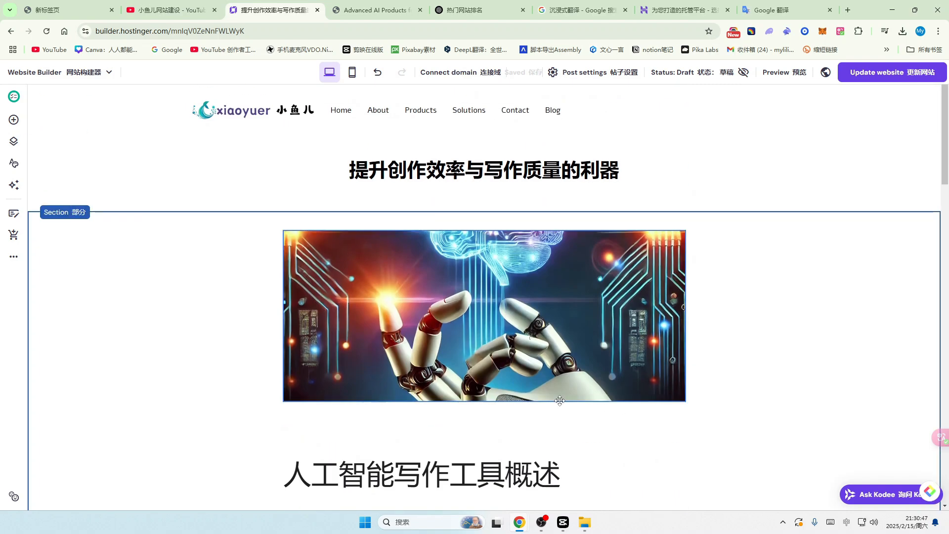
{"action": "left_click", "coordinate": [730, 78]}
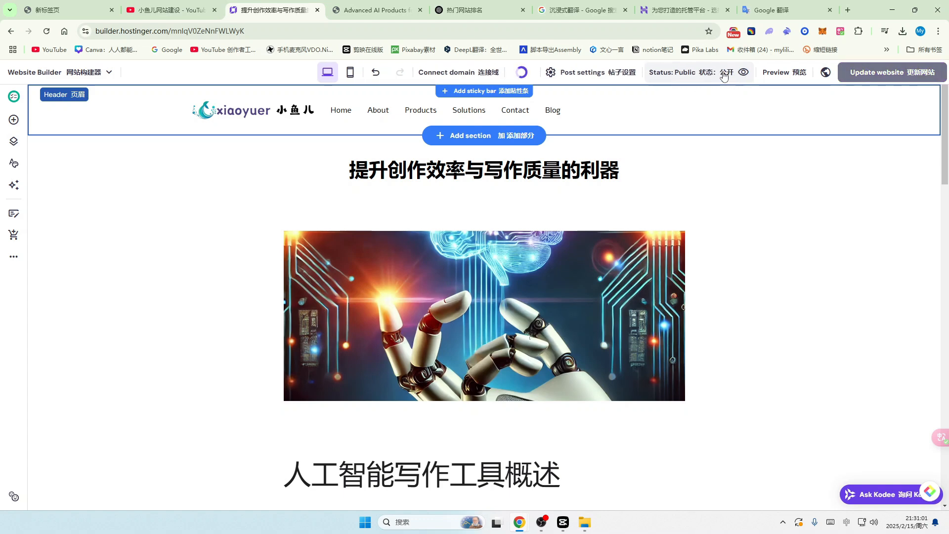
{"action": "scroll", "coordinate": [663, 317], "scroll_direction": "down", "scroll_amount": 1}
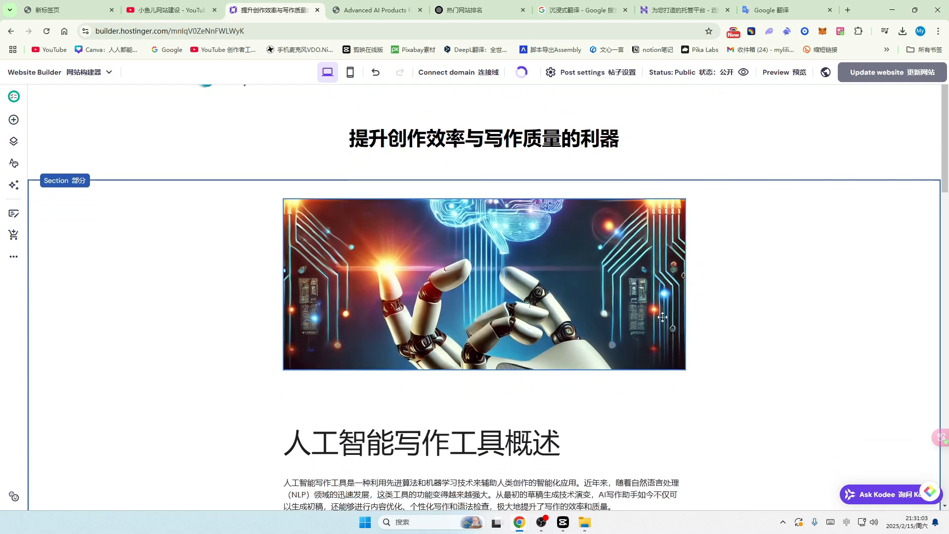
{"action": "scroll", "coordinate": [529, 335], "scroll_direction": "down", "scroll_amount": 2}
{"action": "scroll", "coordinate": [545, 300], "scroll_direction": "up", "scroll_amount": 2}
{"action": "scroll", "coordinate": [503, 335], "scroll_direction": "down", "scroll_amount": 4}
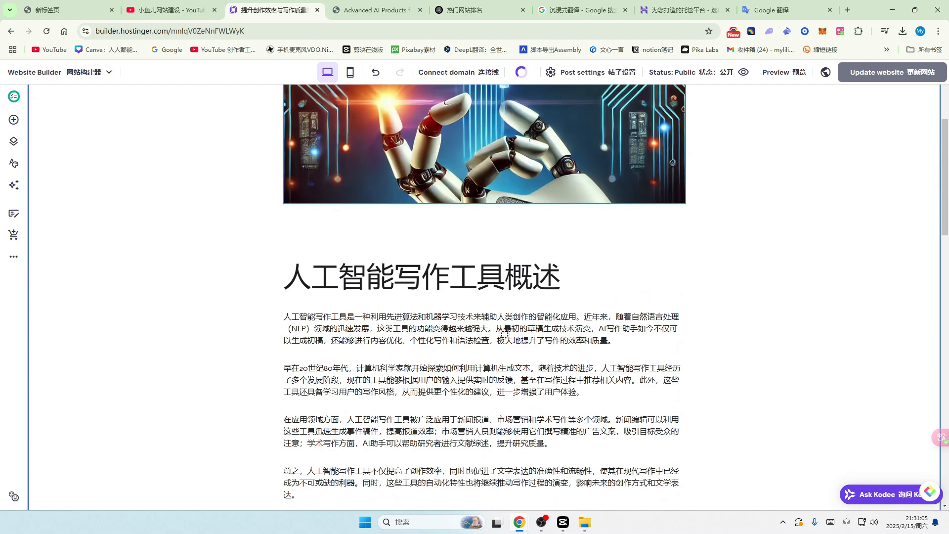
{"action": "scroll", "coordinate": [505, 335], "scroll_direction": "up", "scroll_amount": 4}
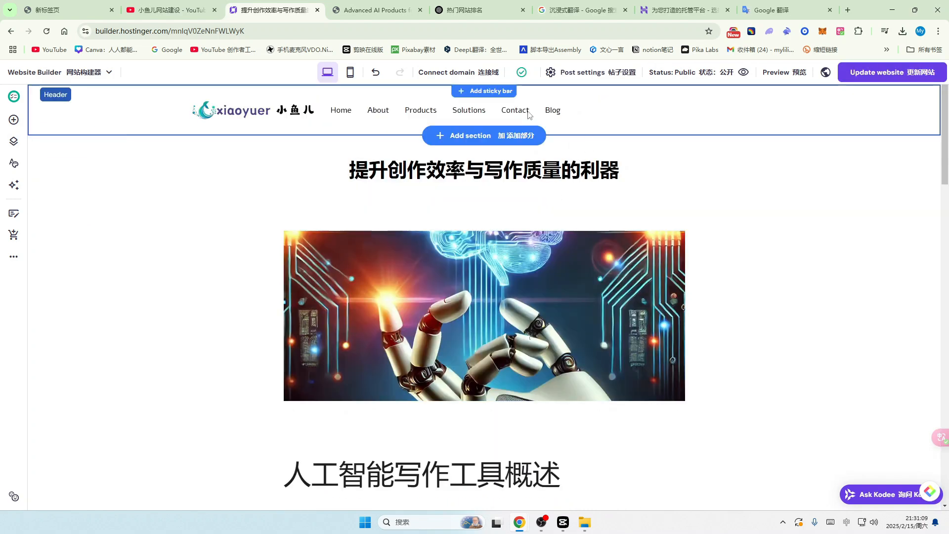
Step: Open the Blog panel and scroll through the list of posts
{"action": "left_click", "coordinate": [553, 110]}
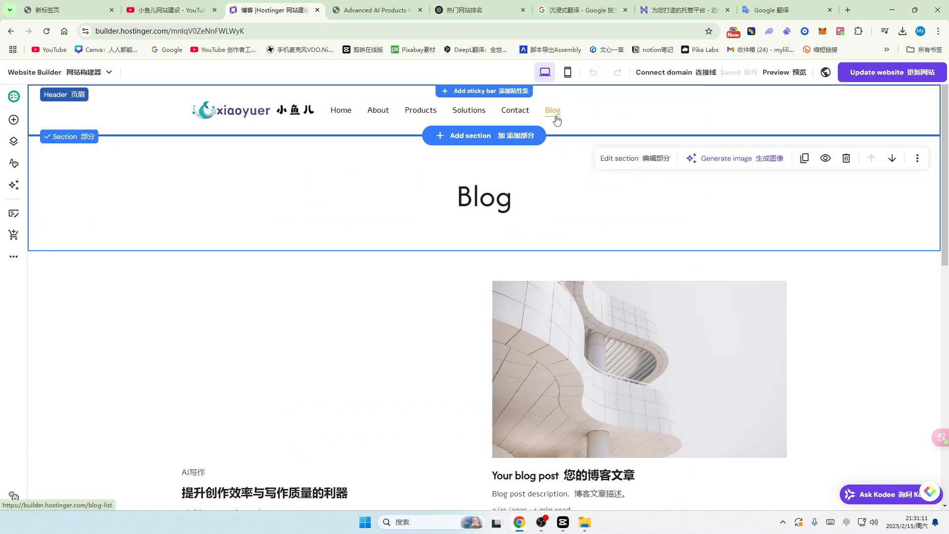
{"action": "scroll", "coordinate": [367, 371], "scroll_direction": "down", "scroll_amount": 1}
{"action": "scroll", "coordinate": [367, 371], "scroll_direction": "down", "scroll_amount": 2}
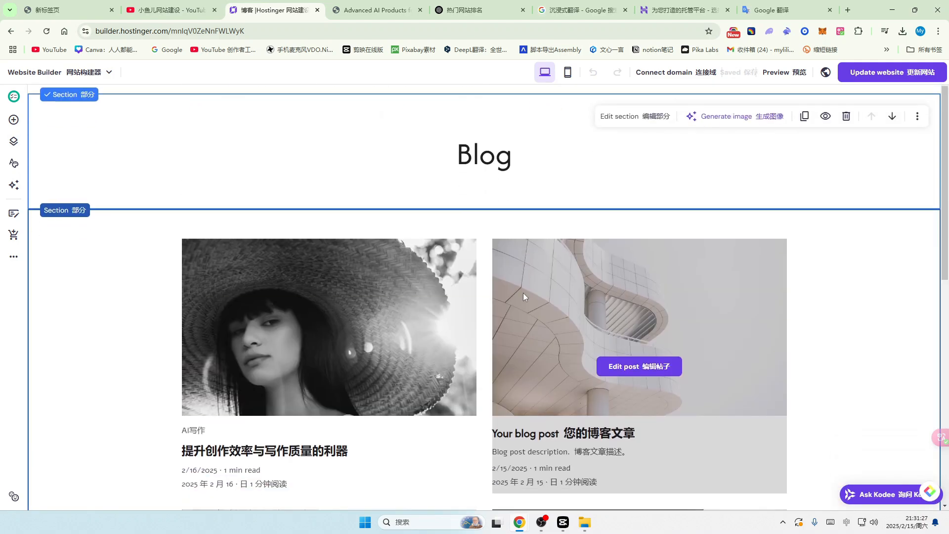
{"action": "scroll", "coordinate": [523, 297], "scroll_direction": "down", "scroll_amount": 5}
{"action": "scroll", "coordinate": [524, 299], "scroll_direction": "up", "scroll_amount": 2}
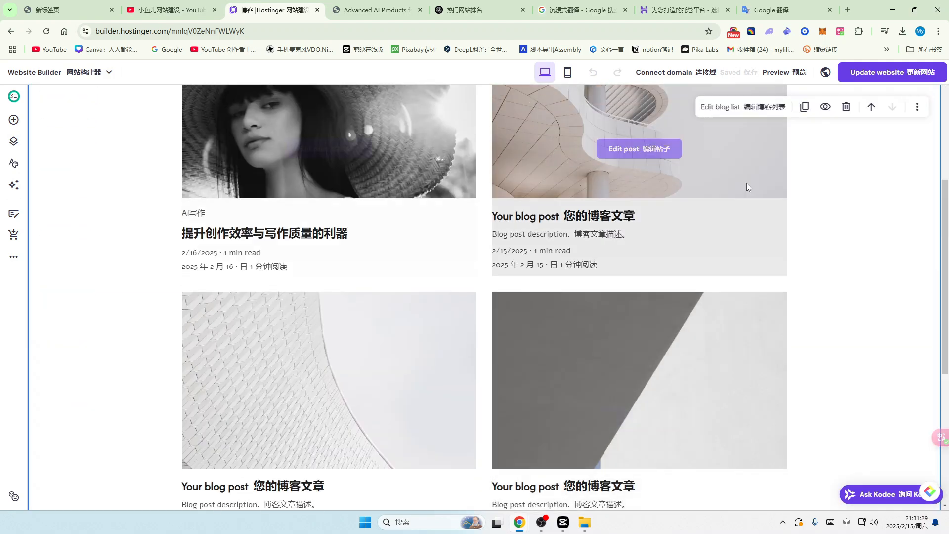
{"action": "scroll", "coordinate": [617, 321], "scroll_direction": "up", "scroll_amount": 5}
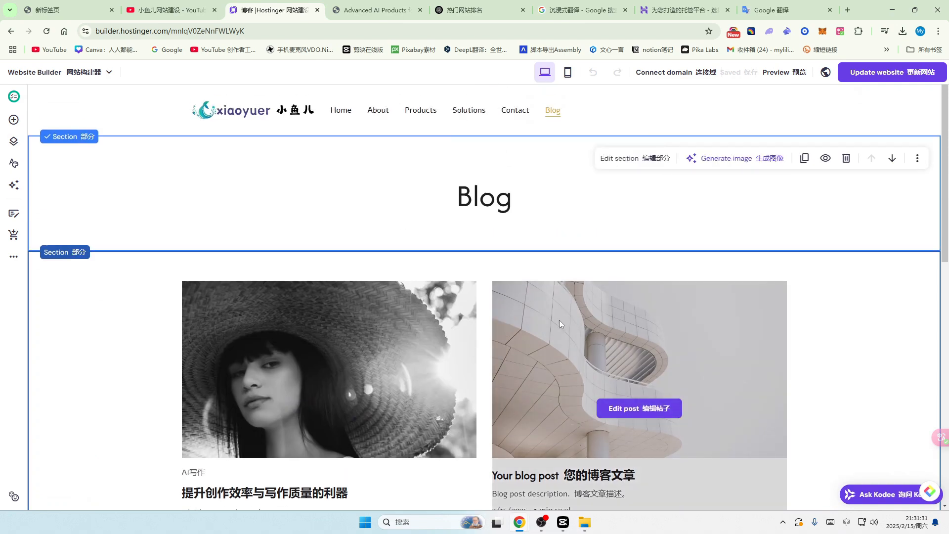
{"action": "scroll", "coordinate": [560, 324], "scroll_direction": "down", "scroll_amount": 4}
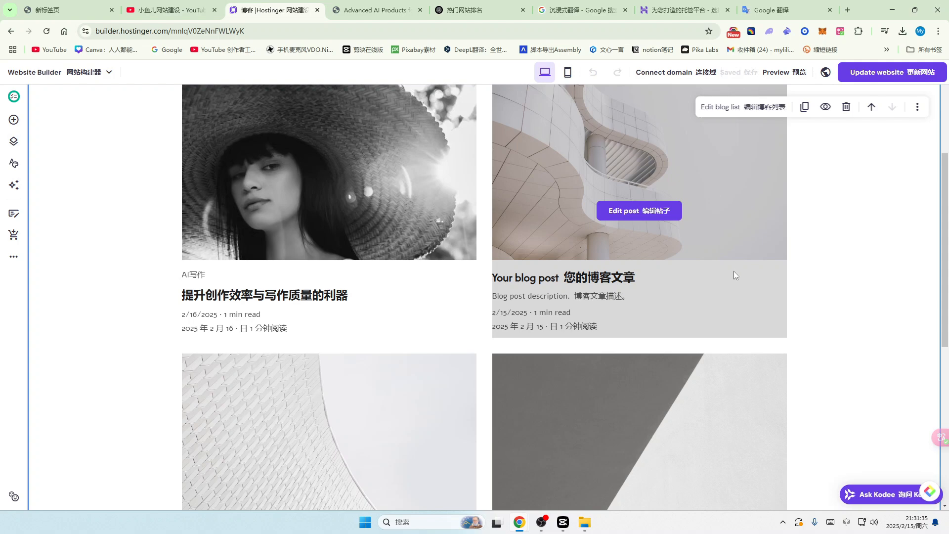
{"action": "scroll", "coordinate": [727, 275], "scroll_direction": "up", "scroll_amount": 4}
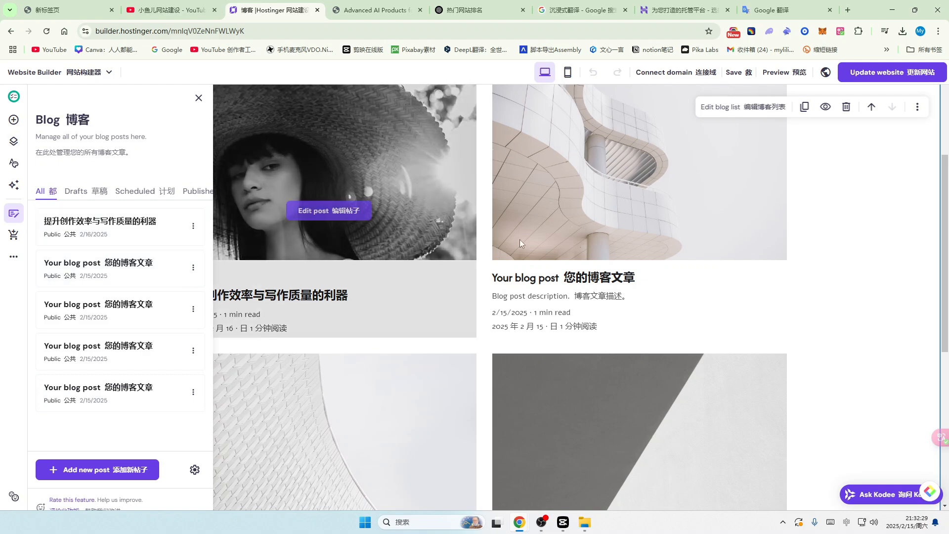
{"action": "scroll", "coordinate": [520, 240], "scroll_direction": "down", "scroll_amount": 7}
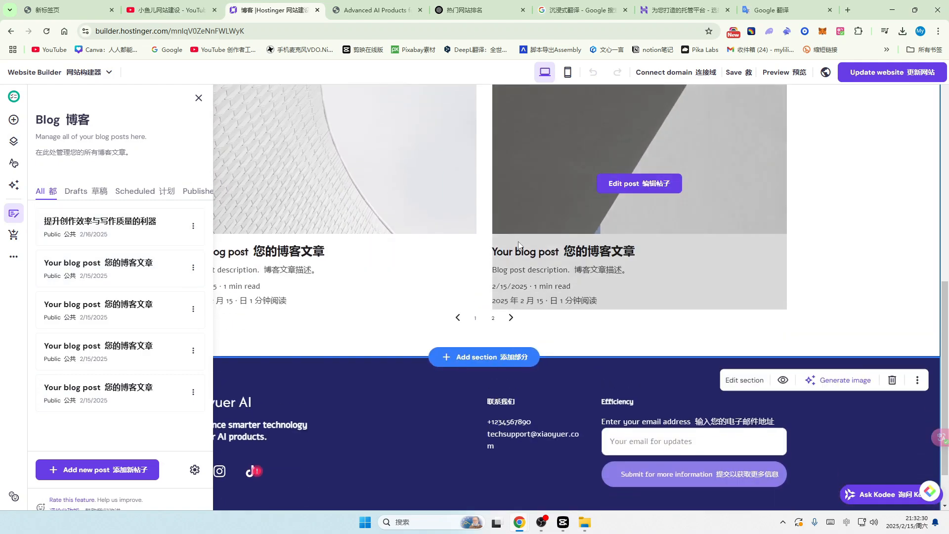
{"action": "scroll", "coordinate": [518, 242], "scroll_direction": "up", "scroll_amount": 6}
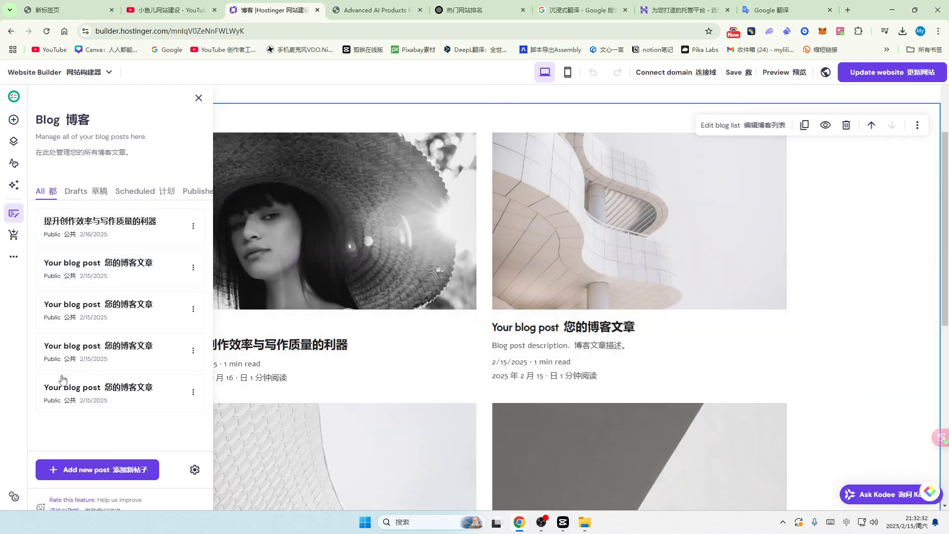
{"action": "scroll", "coordinate": [332, 218], "scroll_direction": "up", "scroll_amount": 3}
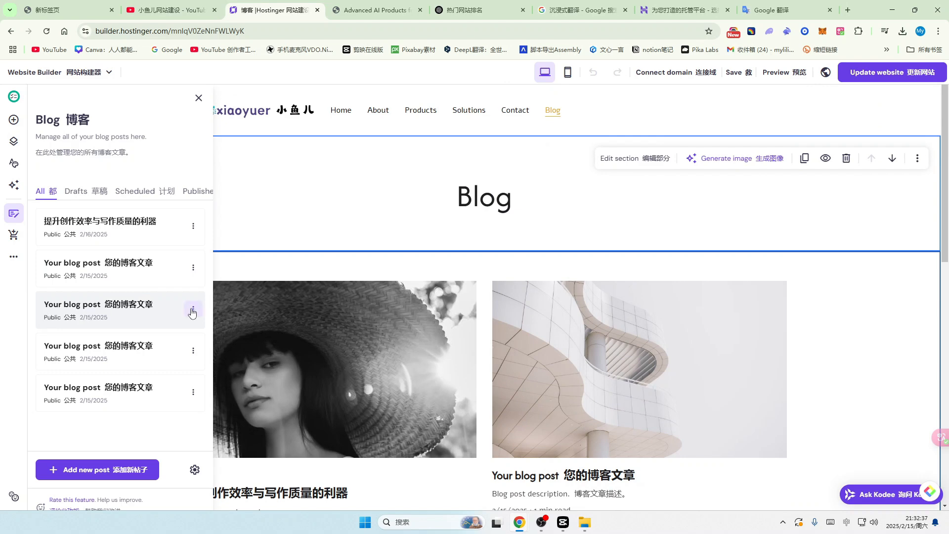
{"action": "left_click_drag", "start_coordinate": [171, 361], "coordinate": [183, 275]}
Step: Click through the posts and open the second one, 'Your blog post', for editing
{"action": "left_click", "coordinate": [177, 349]}
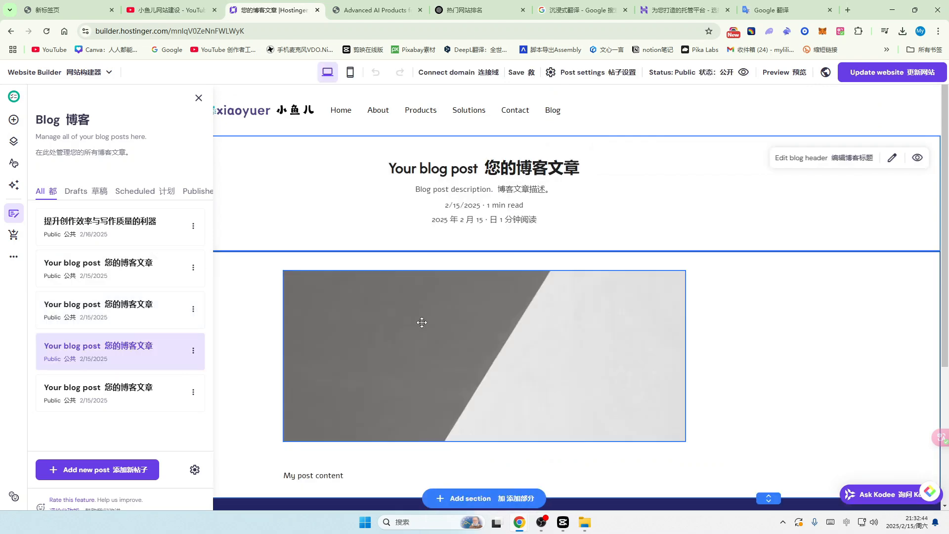
{"action": "left_click", "coordinate": [87, 228]}
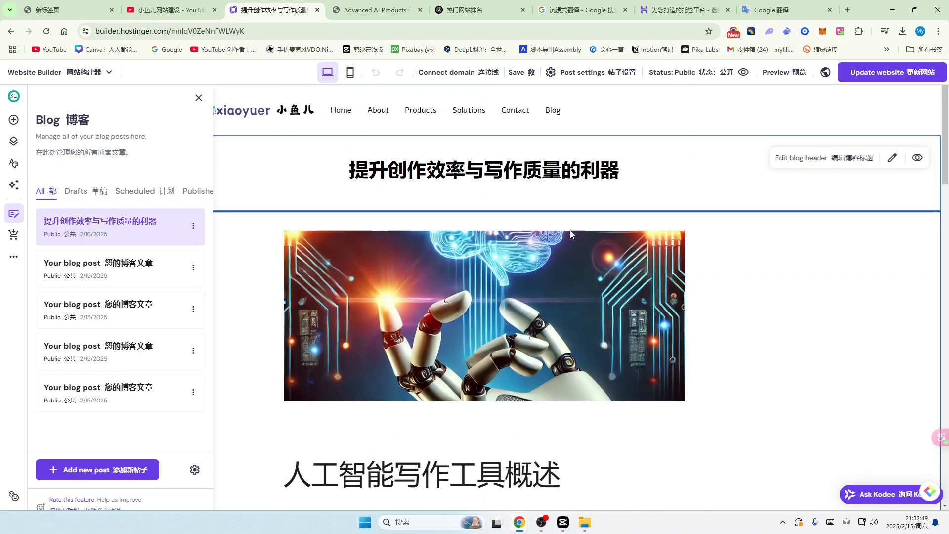
{"action": "scroll", "coordinate": [498, 258], "scroll_direction": "down", "scroll_amount": 20}
{"action": "scroll", "coordinate": [498, 258], "scroll_direction": "down", "scroll_amount": 5}
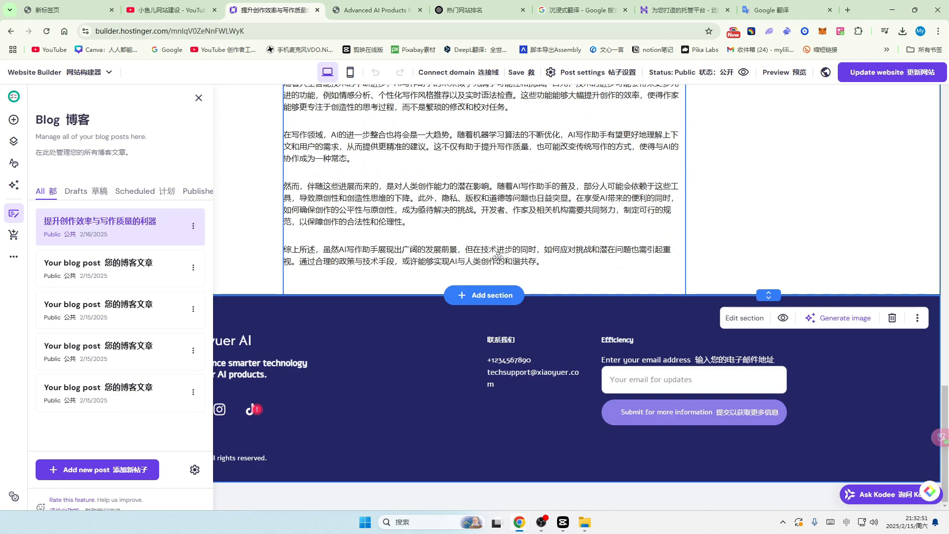
{"action": "scroll", "coordinate": [498, 257], "scroll_direction": "up", "scroll_amount": 14}
{"action": "left_click", "coordinate": [90, 275]}
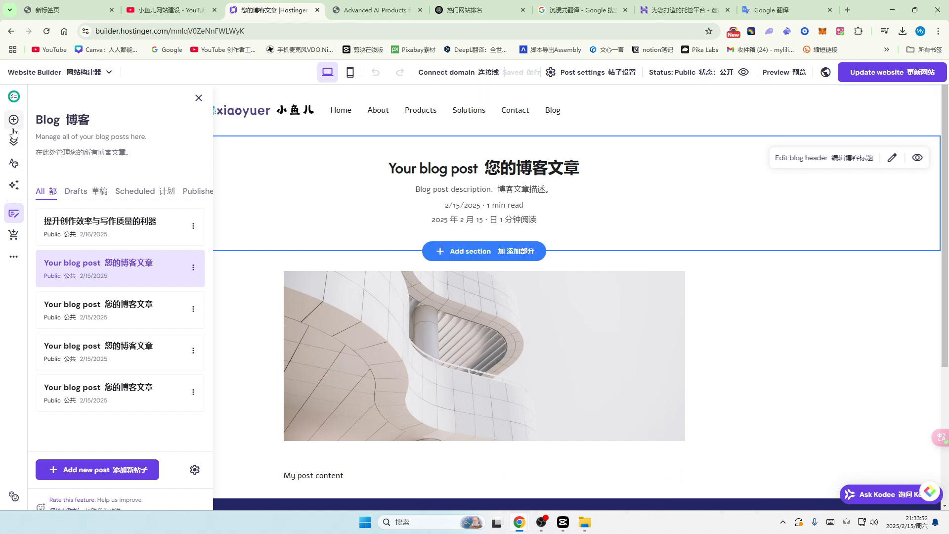
Step: Drag the Blog page up to sit directly below Home in the navigation
{"action": "left_click", "coordinate": [14, 142]}
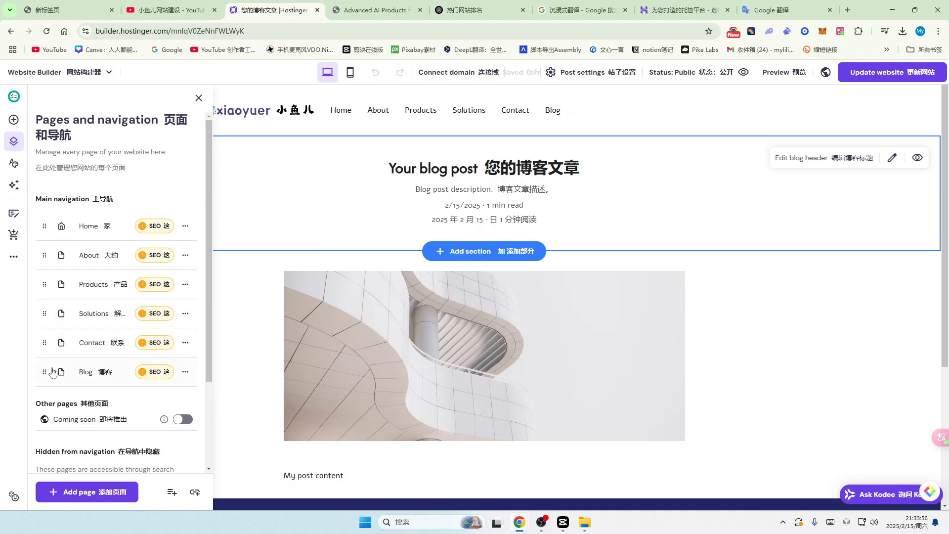
{"action": "left_click_drag", "start_coordinate": [45, 372], "coordinate": [49, 255]}
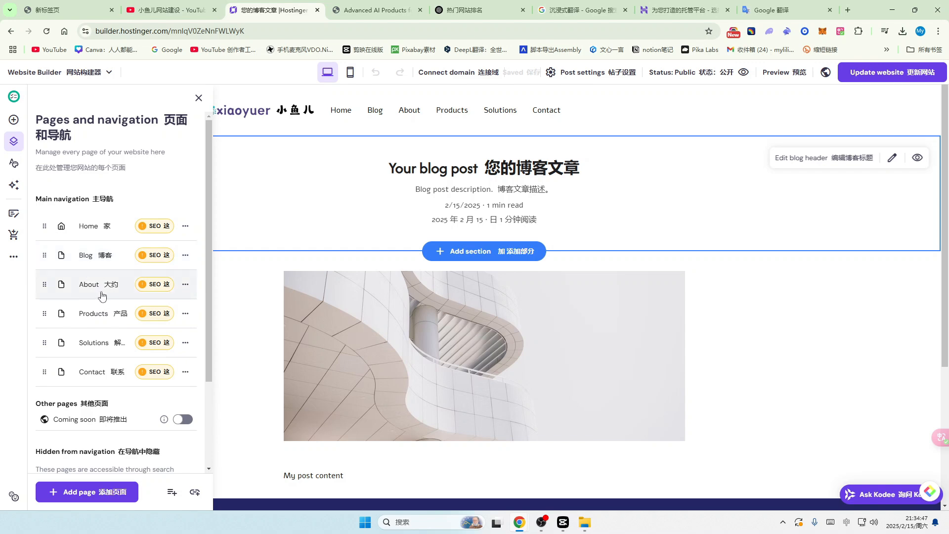
Step: Rename the About page's navigation name to 关于我们
{"action": "left_click", "coordinate": [186, 287]}
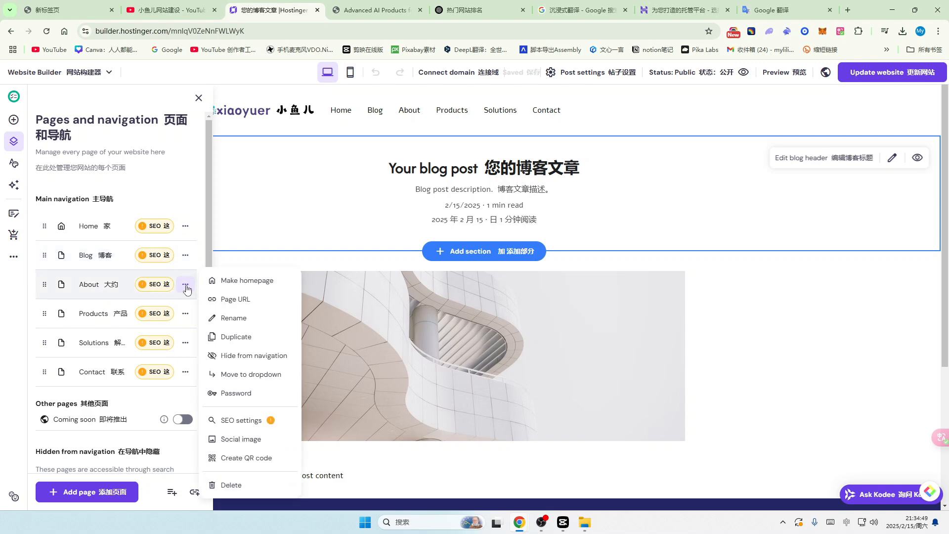
{"action": "left_click", "coordinate": [259, 320]}
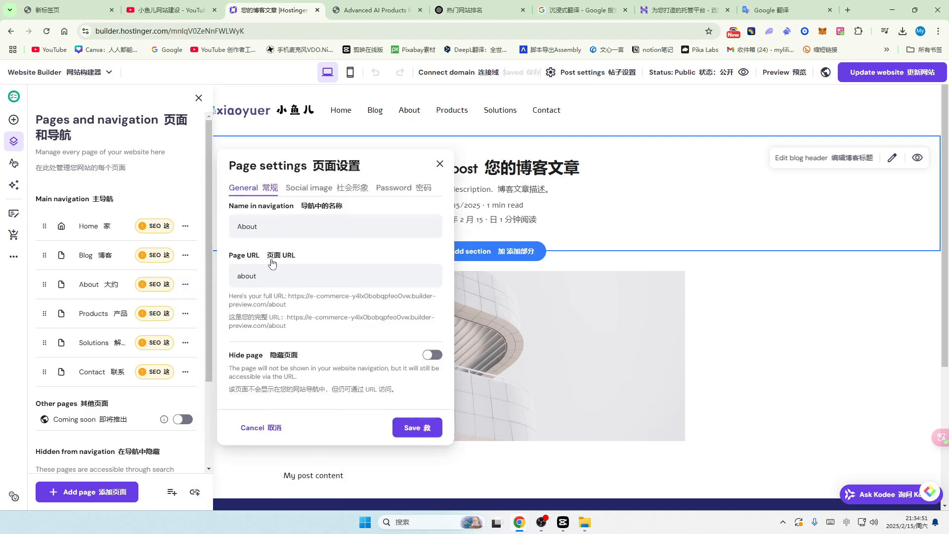
{"action": "left_click", "coordinate": [276, 229]}
{"action": "key", "text": "BackSpace"}
{"action": "key", "text": "BackSpace"}
{"action": "key", "text": "BackSpace"}
{"action": "key", "text": "BackSpace"}
{"action": "key", "text": "BackSpace"}
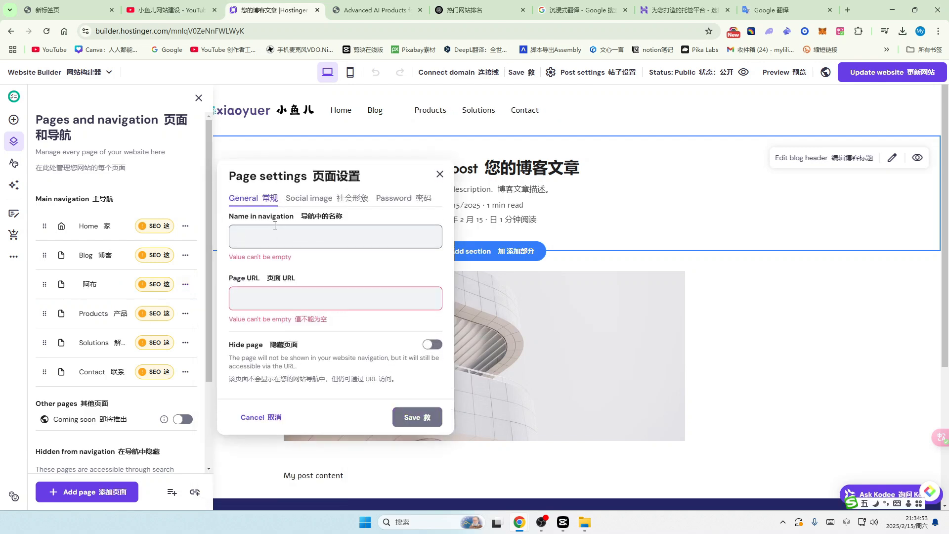
{"action": "type", "text": "guanyu"}
{"action": "key", "text": "space"}
{"action": "type", "text": "women"}
{"action": "key", "text": "space"}
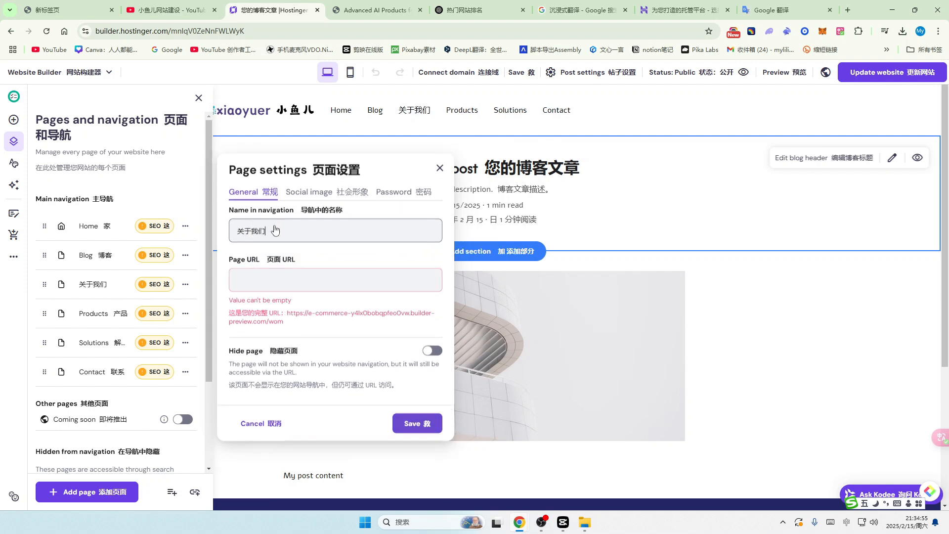
Step: Set the page URL to 'the-page' and save the page settings
{"action": "left_click", "coordinate": [262, 289]}
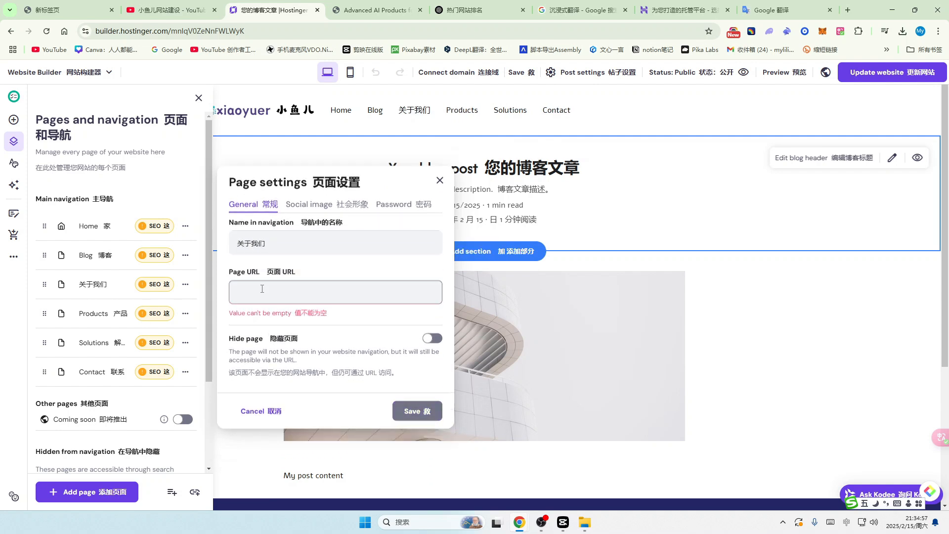
{"action": "left_click_drag", "start_coordinate": [229, 352], "coordinate": [257, 353]}
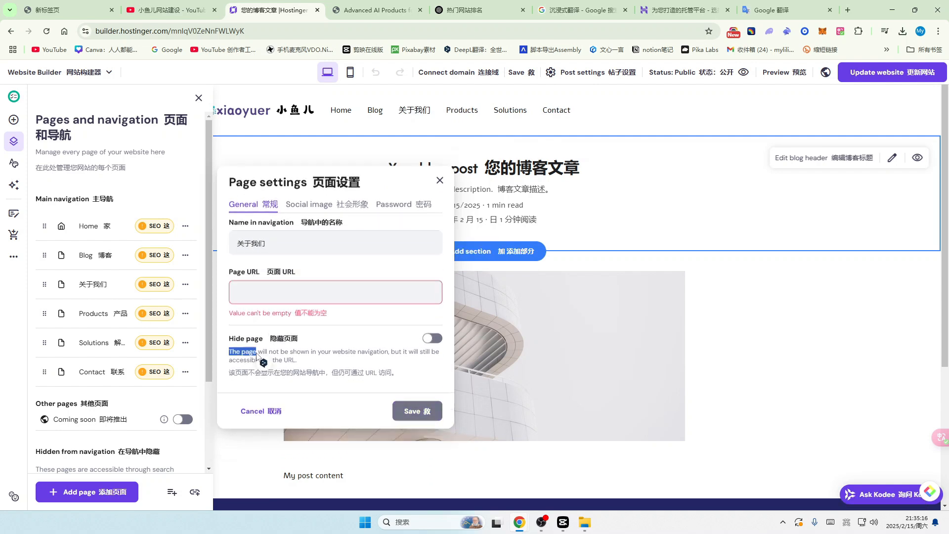
{"action": "left_click", "coordinate": [246, 296]}
{"action": "key", "text": "ctrl+v"}
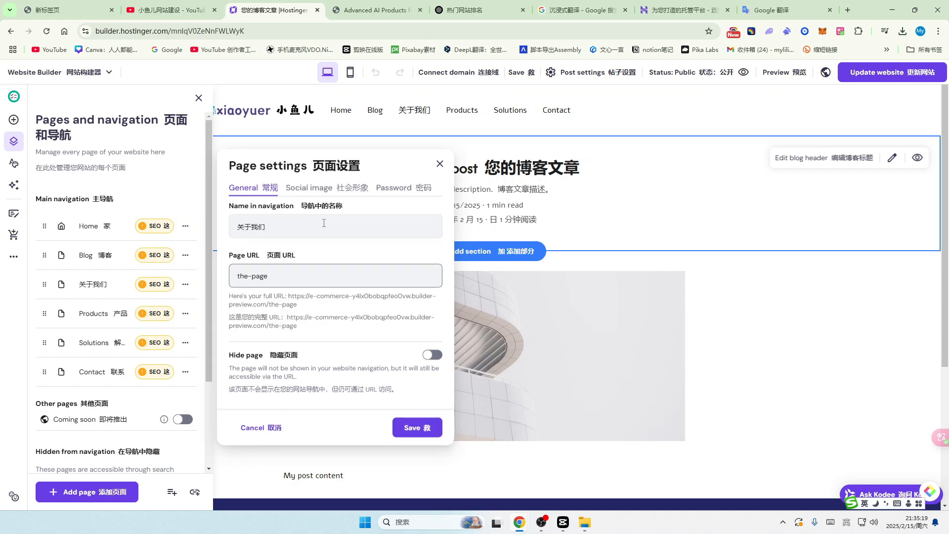
{"action": "left_click", "coordinate": [417, 427]}
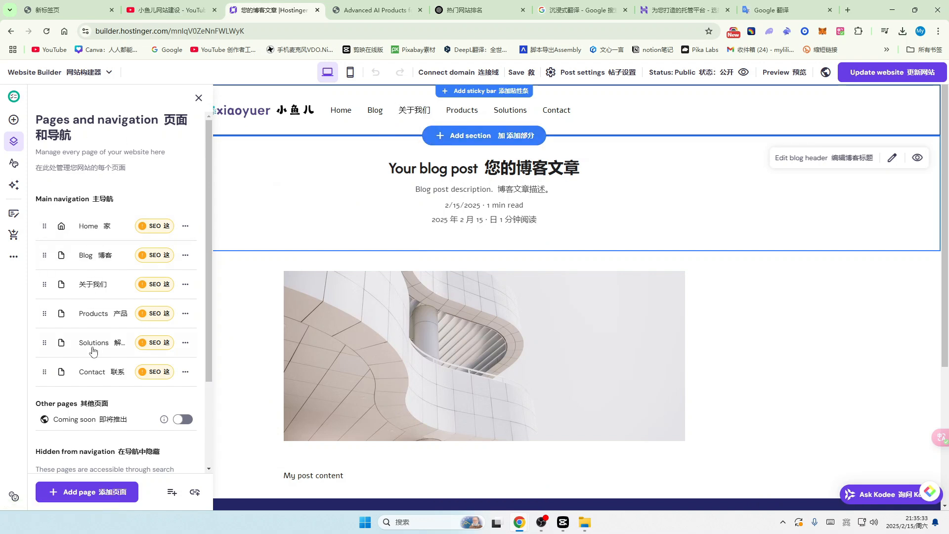
Step: Close the Pages panel and navigate via Blog to the 关于我们 page
{"action": "left_click", "coordinate": [198, 99]}
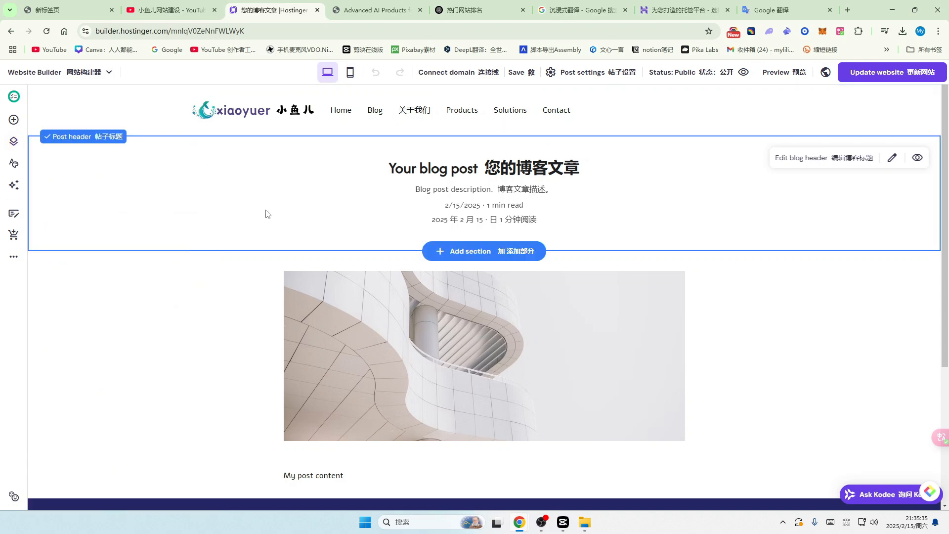
{"action": "left_click", "coordinate": [374, 112]}
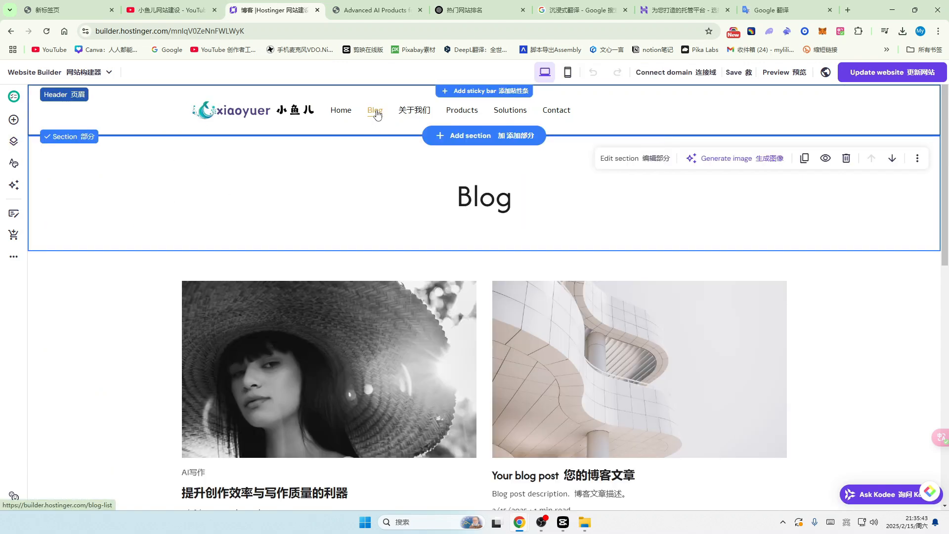
{"action": "left_click", "coordinate": [415, 111]}
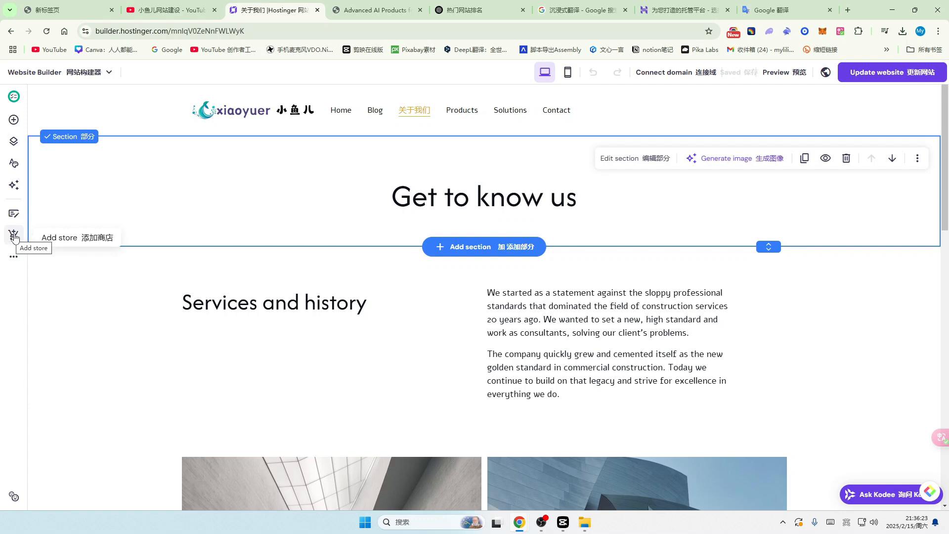
Step: Add an online store with a Store page listing all products, then open the store manager in its own tab
{"action": "left_click", "coordinate": [15, 238]}
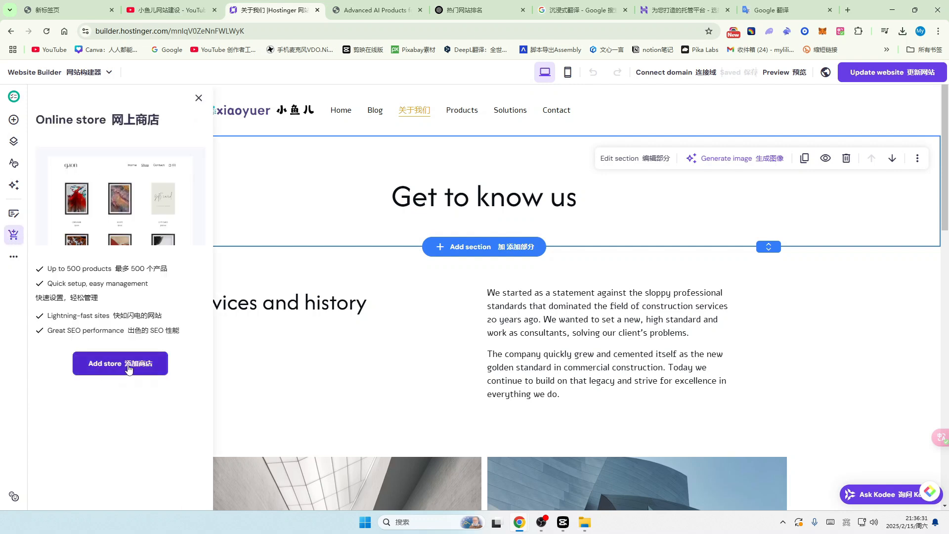
{"action": "left_click", "coordinate": [130, 370]}
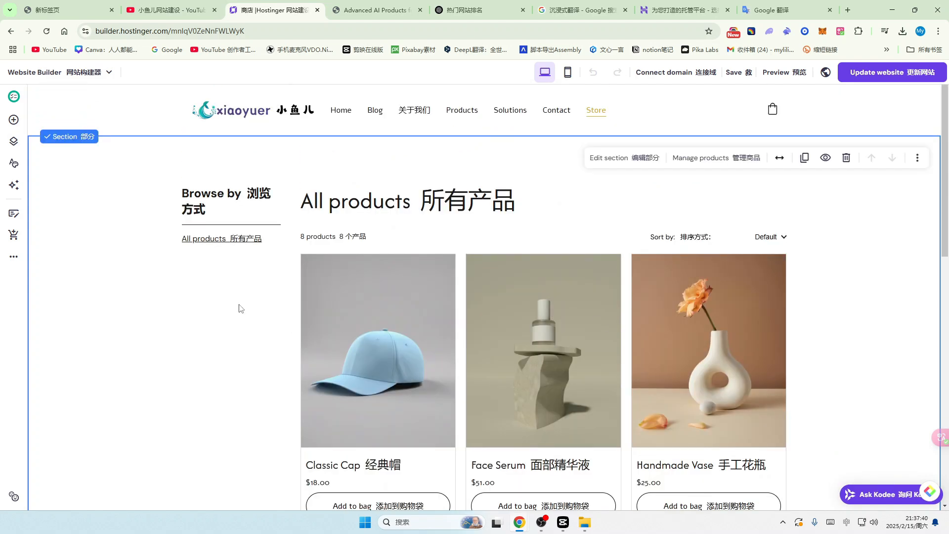
{"action": "left_click", "coordinate": [14, 238]}
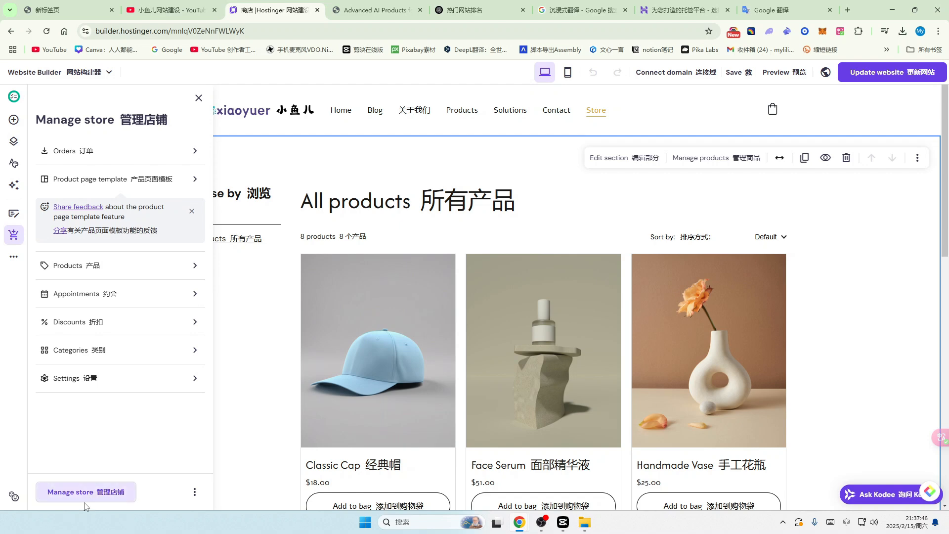
{"action": "left_click", "coordinate": [70, 496]}
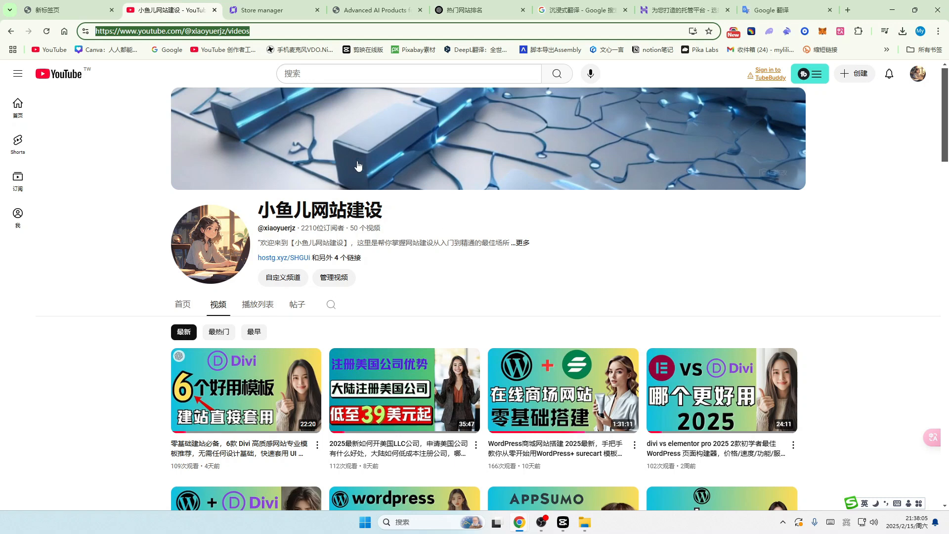
{"action": "left_click", "coordinate": [275, 9]}
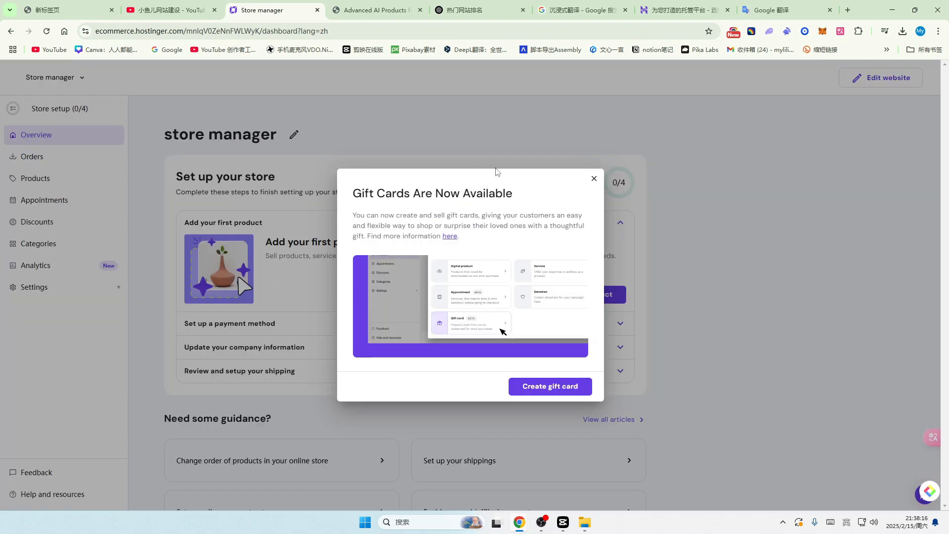
Step: Dismiss the gift cards announcement and add Chinese translations to the store manager page
{"action": "left_click", "coordinate": [594, 187]}
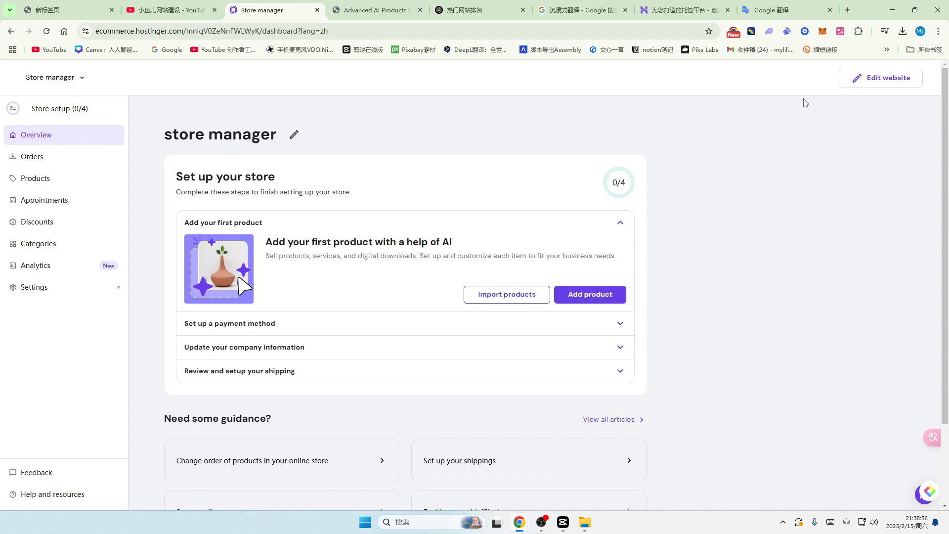
{"action": "left_click", "coordinate": [840, 31]}
{"action": "left_click", "coordinate": [791, 143]}
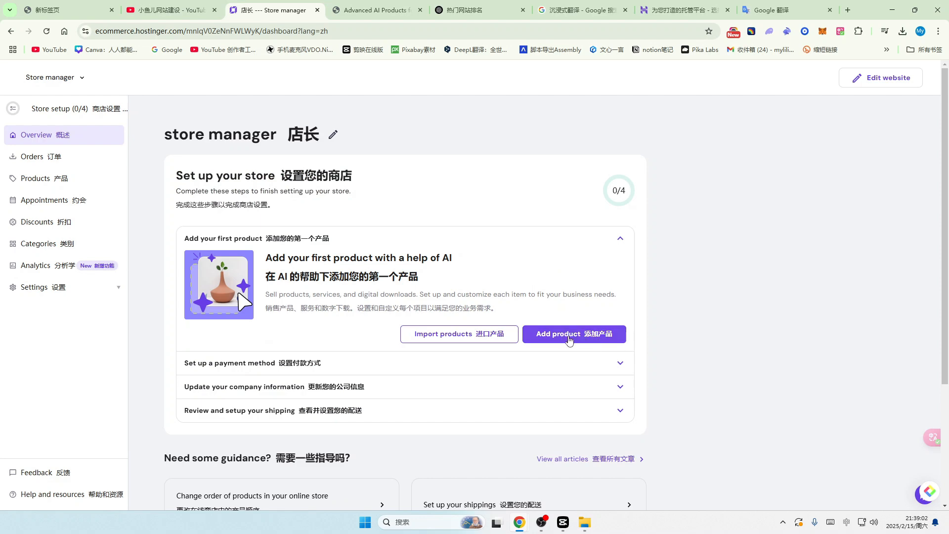
Step: Start a new physical product and bring up the image upload picker
{"action": "left_click", "coordinate": [571, 340]}
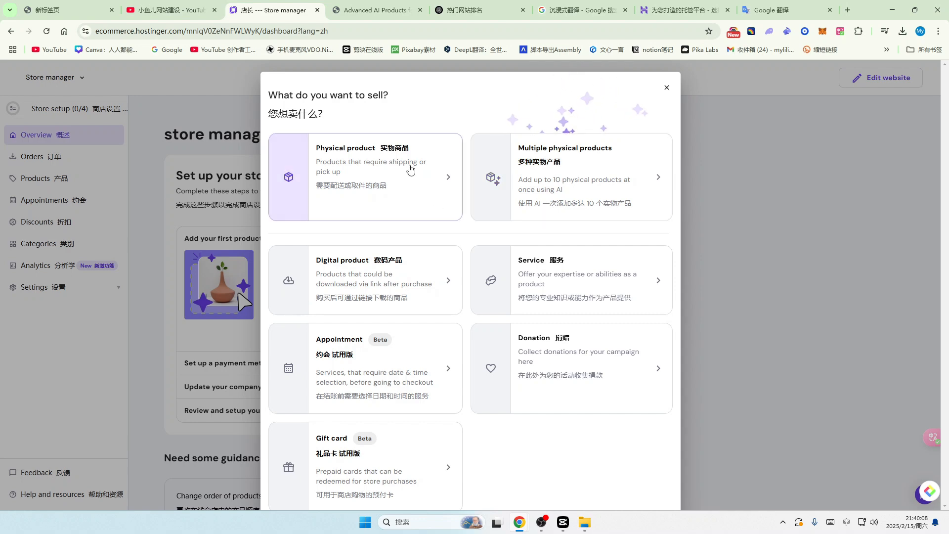
{"action": "left_click", "coordinate": [419, 178]}
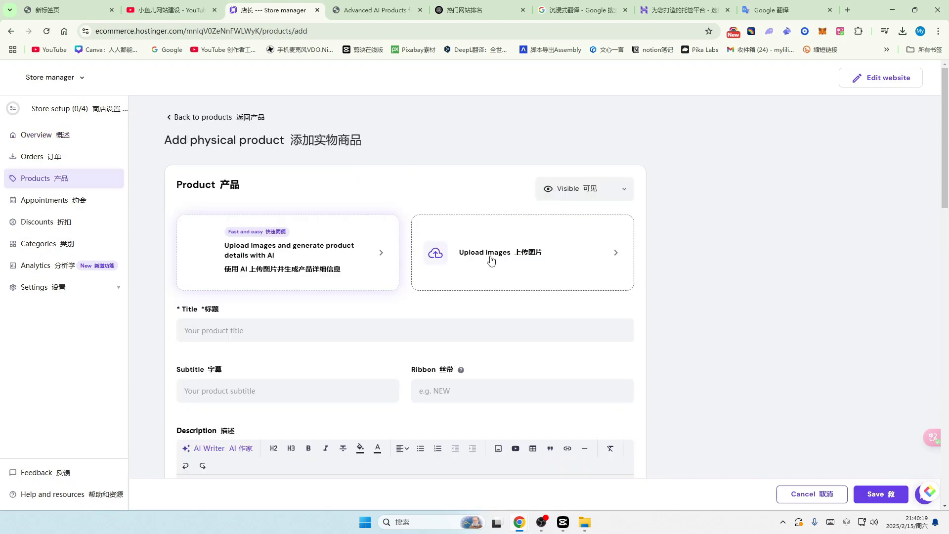
{"action": "left_click", "coordinate": [595, 255]}
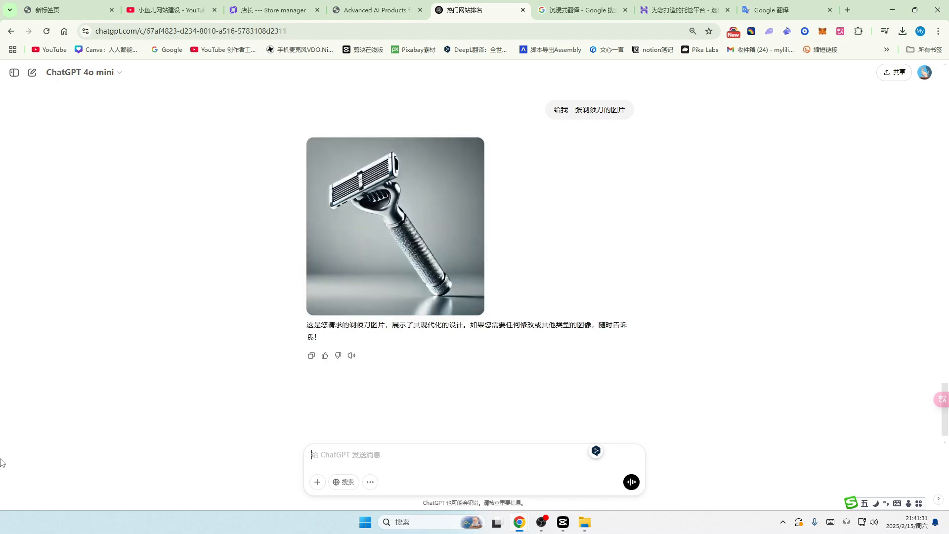
Step: Download ChatGPT's generated razor image as a DALL-E .webp and return to the Store manager tab
{"action": "mouse_move", "coordinate": [381, 257]}
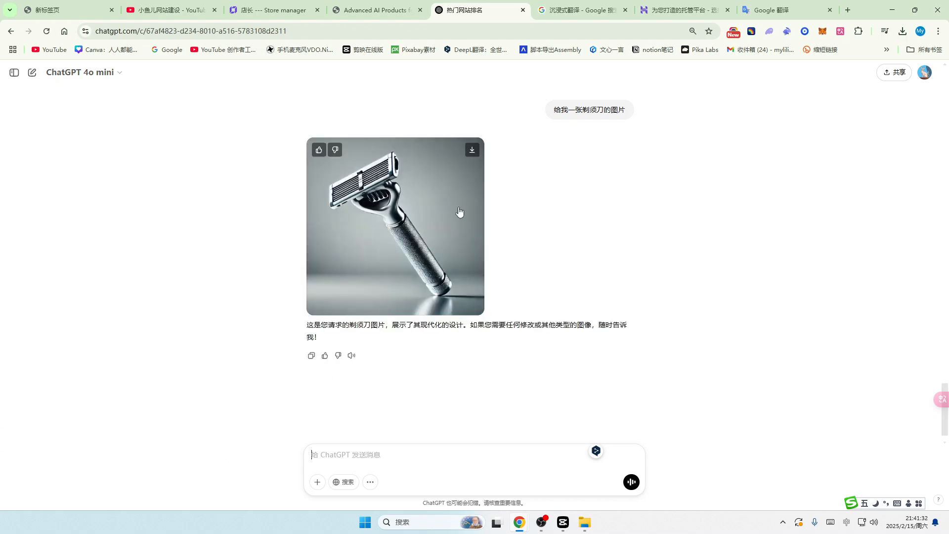
{"action": "left_click", "coordinate": [471, 152]}
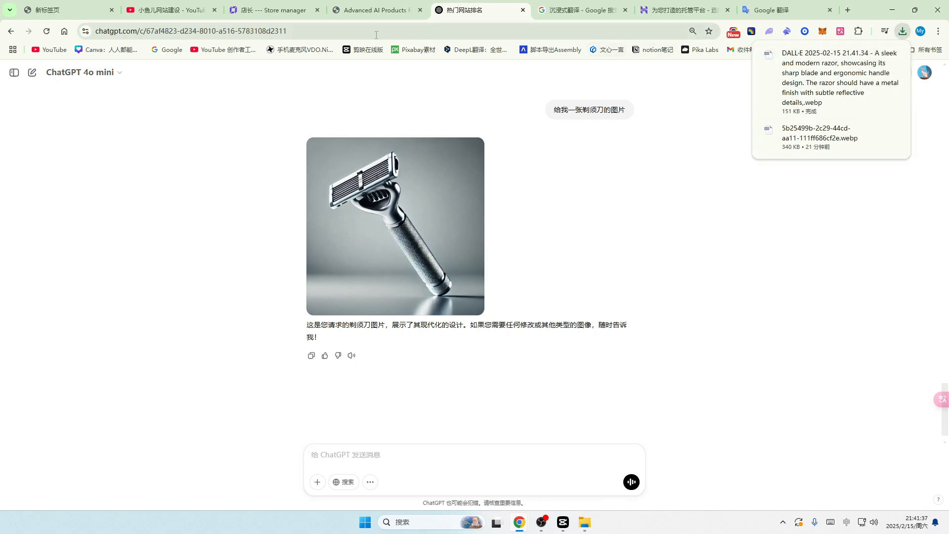
{"action": "left_click", "coordinate": [280, 4]}
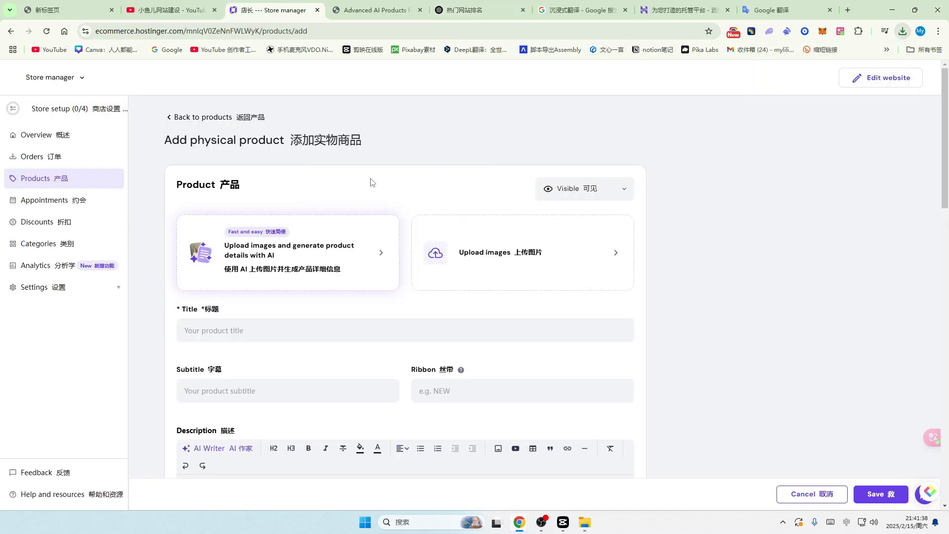
Step: Upload the DALL-E razor .webp from D:\以图生图 as the physical product's first picture
{"action": "left_click", "coordinate": [592, 255]}
{"action": "left_click", "coordinate": [866, 77]}
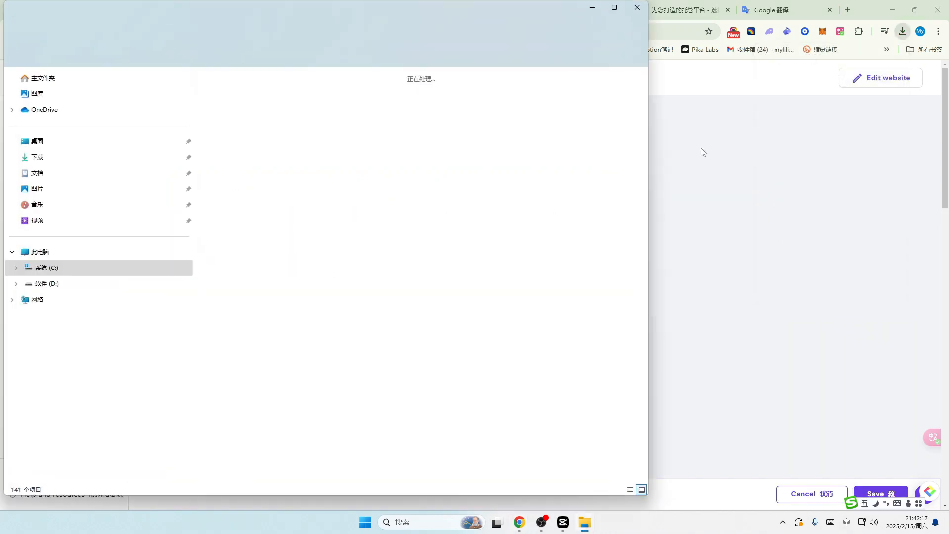
{"action": "left_click", "coordinate": [637, 8]}
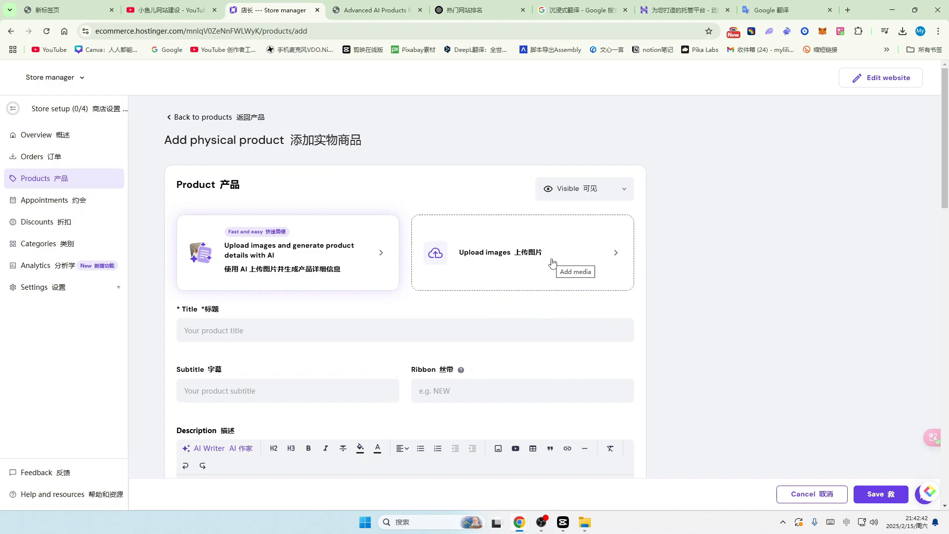
{"action": "left_click", "coordinate": [594, 257]}
{"action": "left_click", "coordinate": [677, 334]}
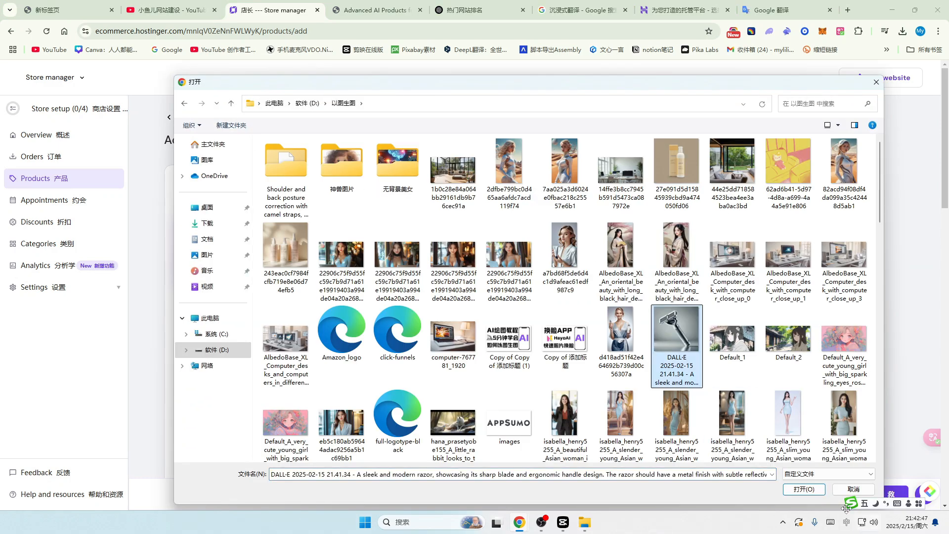
{"action": "left_click", "coordinate": [804, 490]}
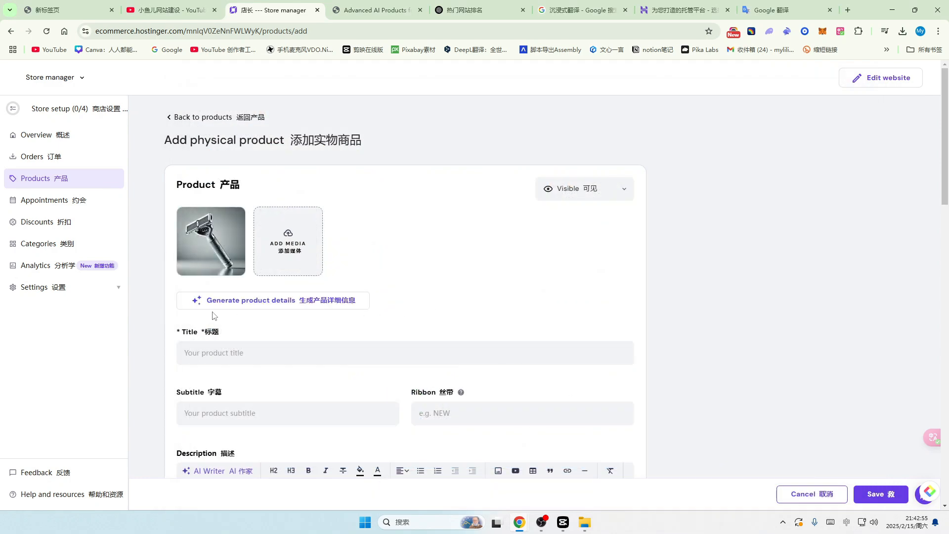
{"action": "mouse_move", "coordinate": [217, 270]}
{"action": "scroll", "coordinate": [369, 305], "scroll_direction": "down", "scroll_amount": 2}
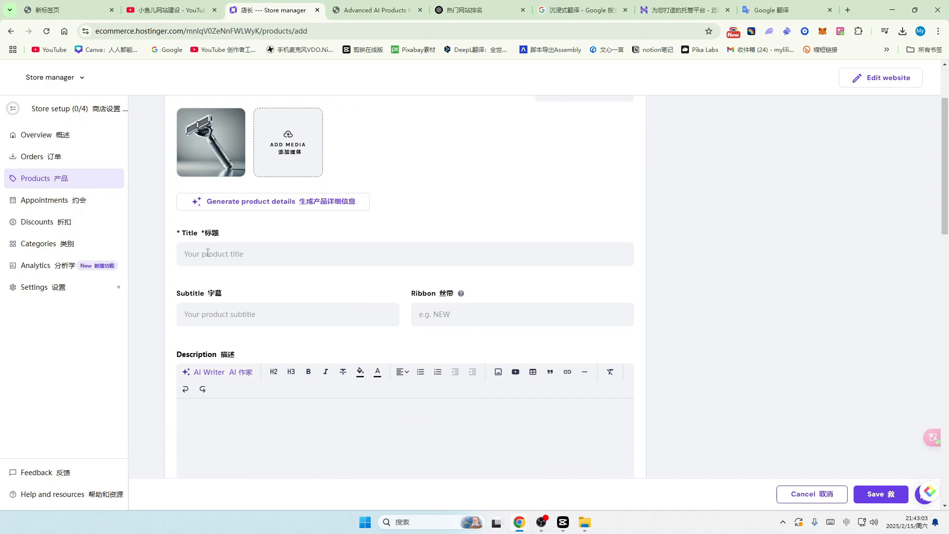
Step: Ask ChatGPT '帮我写上面这个剃须刀的一个标题' for a title for the razor
{"action": "left_click", "coordinate": [477, 10]}
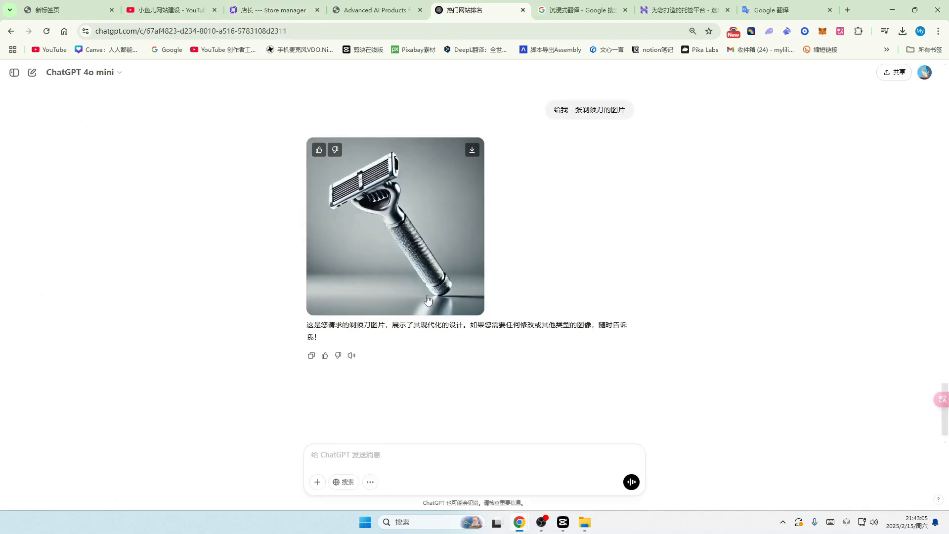
{"action": "left_click", "coordinate": [330, 467]}
{"action": "type", "text": "bangwo"}
{"action": "key", "text": "space"}
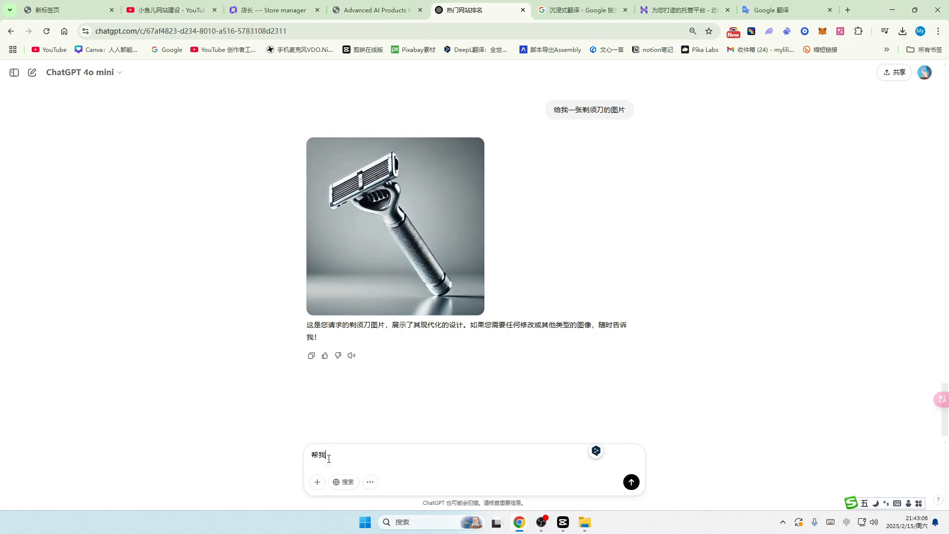
{"action": "type", "text": "xie2"}
{"action": "type", "text": "tixud"}
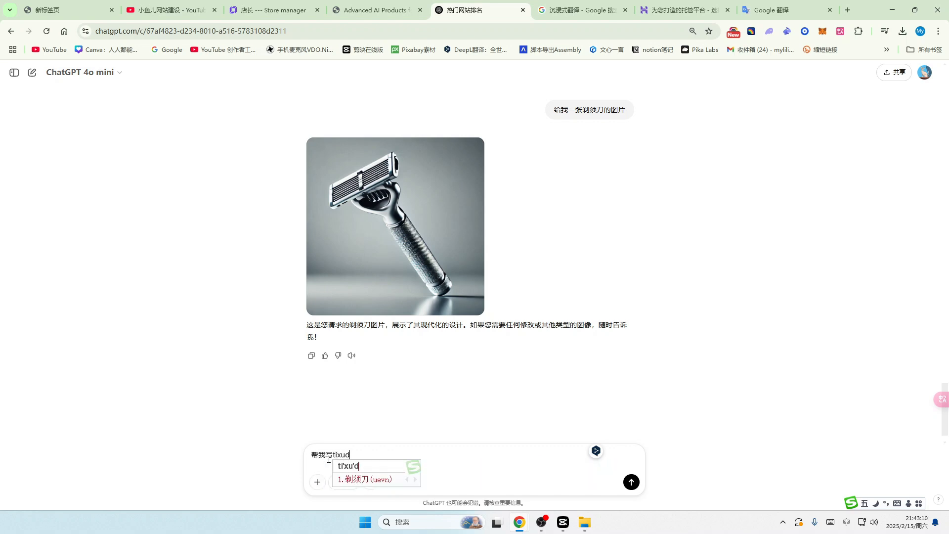
{"action": "key", "text": "Escape"}
{"action": "type", "text": "shang"}
{"action": "key", "text": "space"}
{"action": "type", "text": "mian"}
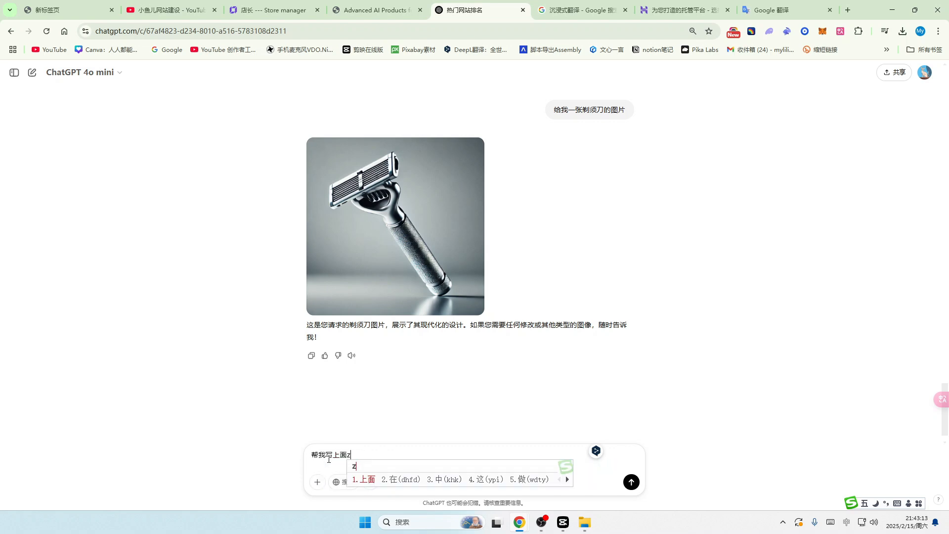
{"action": "key", "text": "space"}
{"action": "type", "text": "zhege"}
{"action": "key", "text": "space"}
{"action": "type", "text": "tixud"}
{"action": "key", "text": "space"}
{"action": "type", "text": "d"}
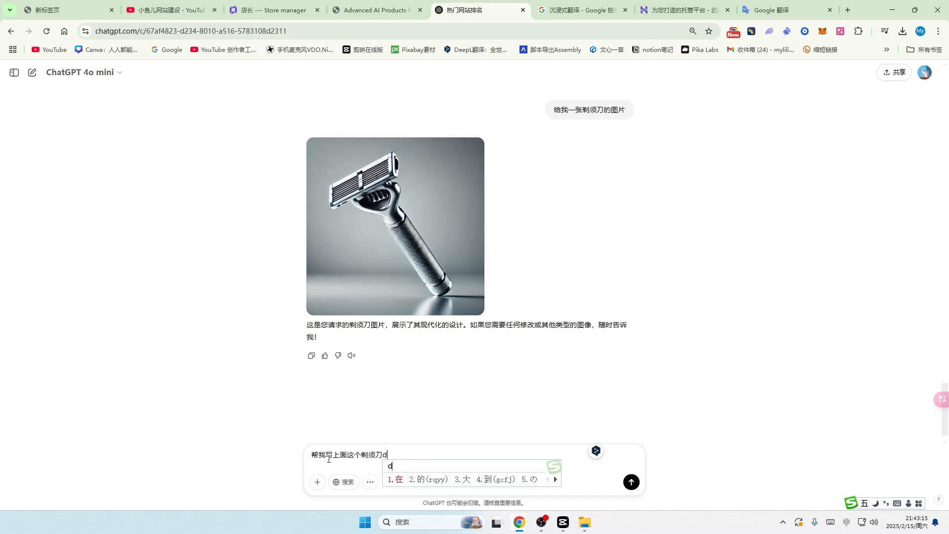
{"action": "key", "text": "space"}
{"action": "type", "text": "yige"}
{"action": "key", "text": "space"}
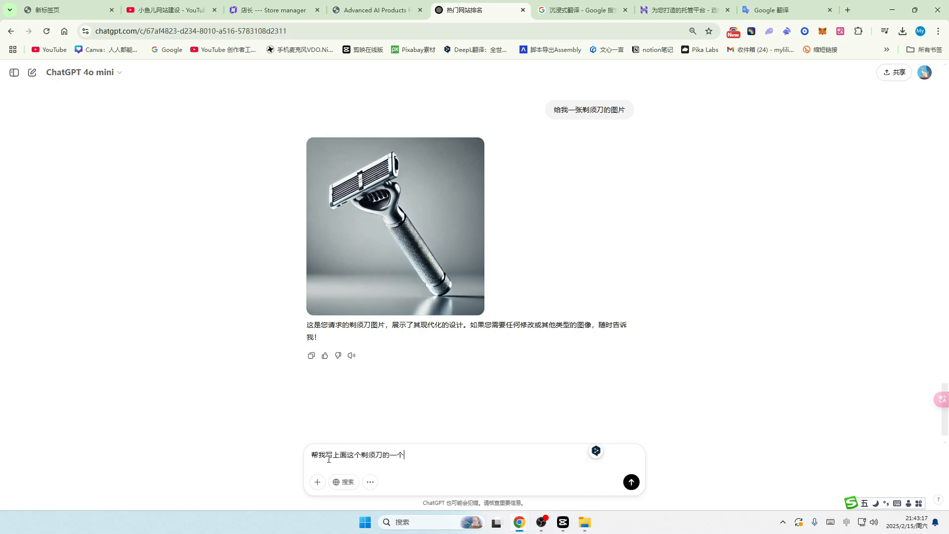
{"action": "type", "text": "biaoti"}
{"action": "key", "text": "space"}
{"action": "key", "text": "Return"}
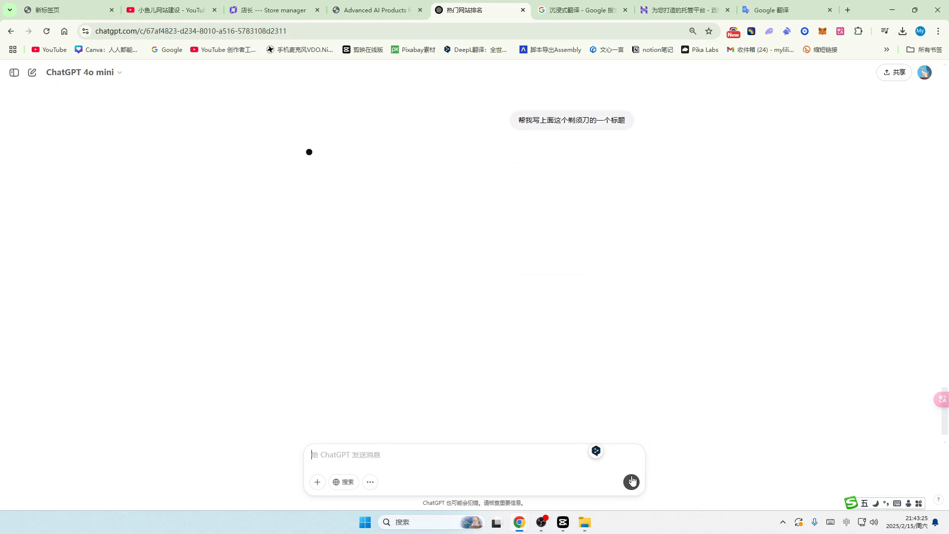
Step: Copy the suggested title 精致设计，完美剃须体验——现代化高质量剃须刀 and place the caret in the product's Title field
{"action": "left_click_drag", "start_coordinate": [328, 143], "coordinate": [487, 143]}
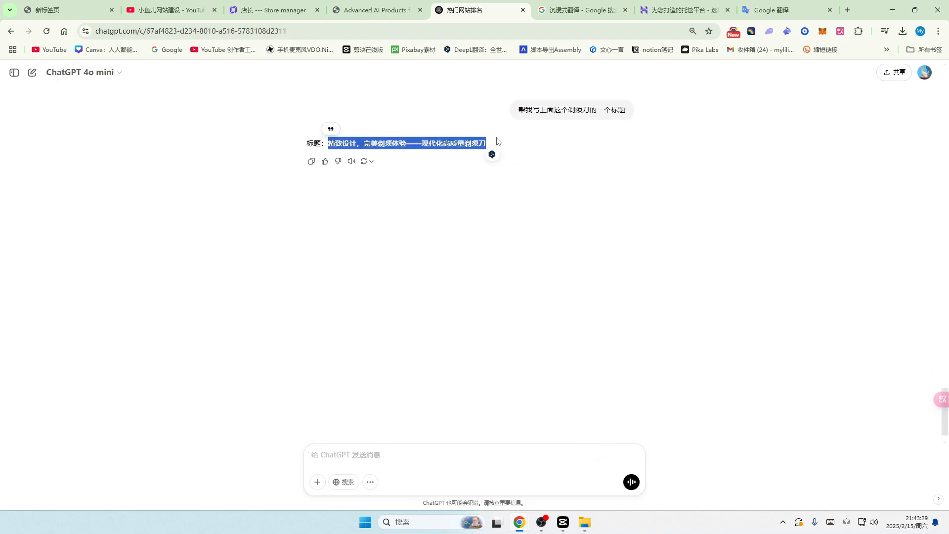
{"action": "key", "text": "ctrl+c"}
{"action": "key", "text": "ctrl+3"}
{"action": "left_click", "coordinate": [217, 254]}
Step: Paste the ChatGPT-written title into the razor product's Title field
{"action": "key", "text": "ctrl+v"}
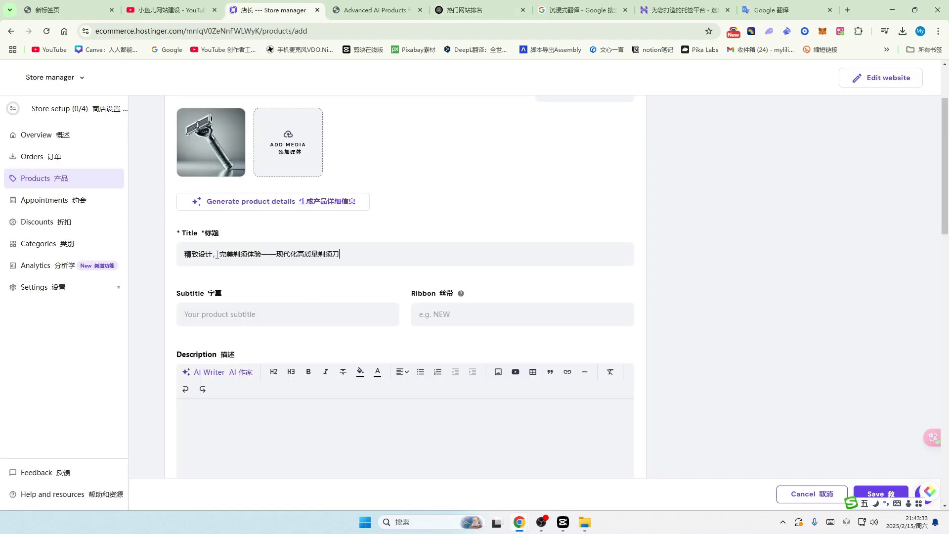
{"action": "scroll", "coordinate": [204, 321], "scroll_direction": "down", "scroll_amount": 2}
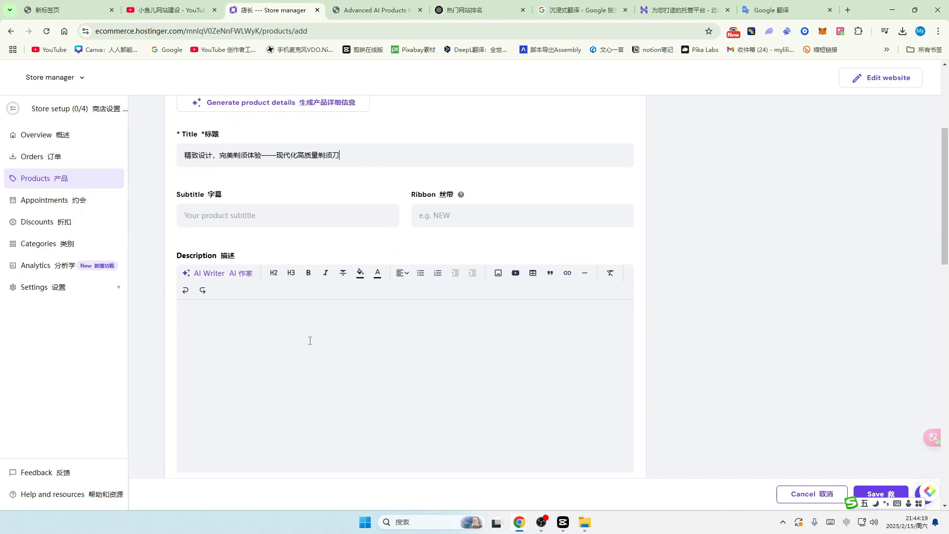
{"action": "scroll", "coordinate": [310, 340], "scroll_direction": "down", "scroll_amount": 4}
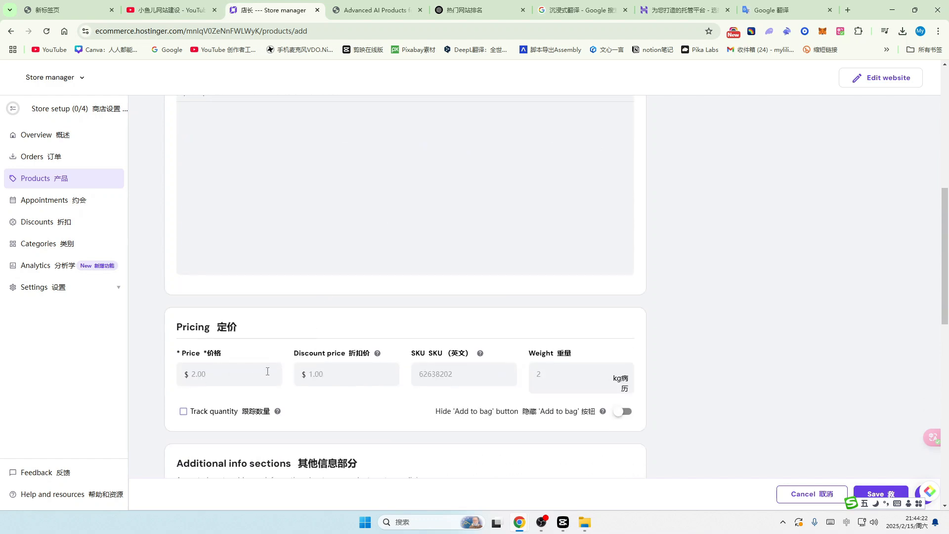
{"action": "scroll", "coordinate": [398, 372], "scroll_direction": "down", "scroll_amount": 5}
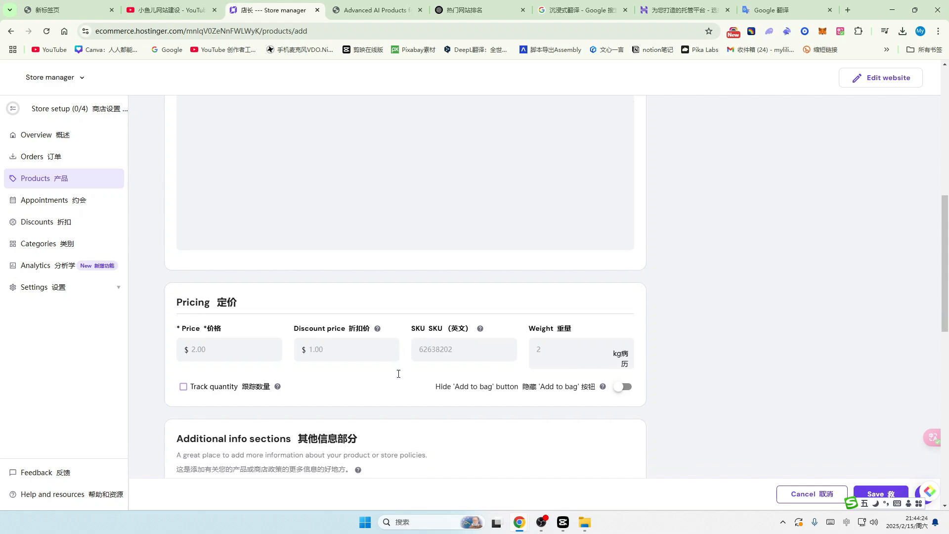
{"action": "scroll", "coordinate": [413, 351], "scroll_direction": "up", "scroll_amount": 12}
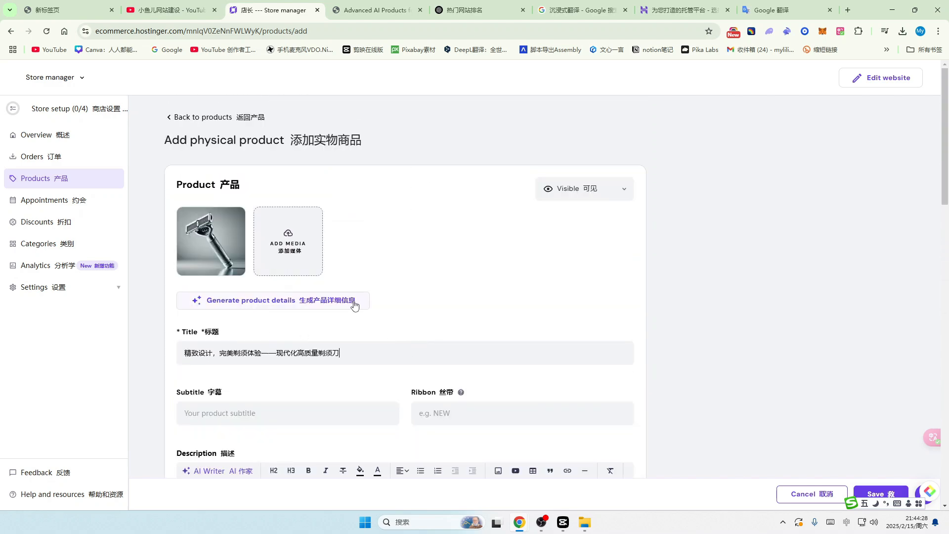
Step: Generate AI product details (Precision Safety Razor, premium quality ribbon, description) and review them down to Categories
{"action": "left_click", "coordinate": [339, 305]}
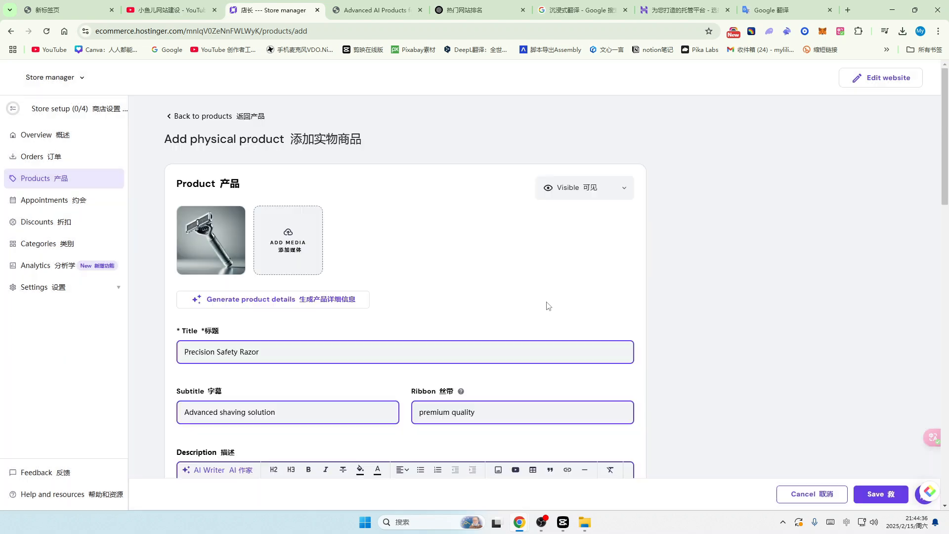
{"action": "scroll", "coordinate": [547, 304], "scroll_direction": "down", "scroll_amount": 5}
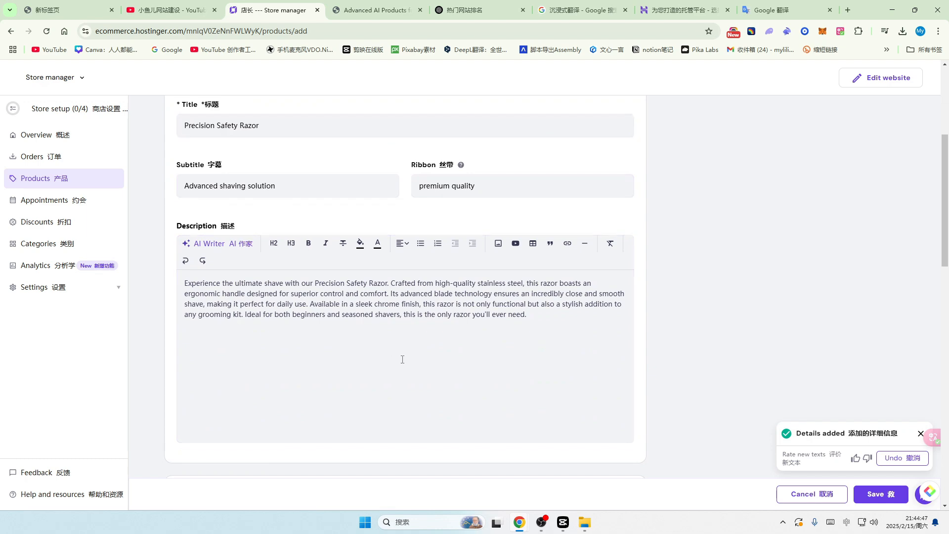
{"action": "scroll", "coordinate": [395, 379], "scroll_direction": "up", "scroll_amount": 3}
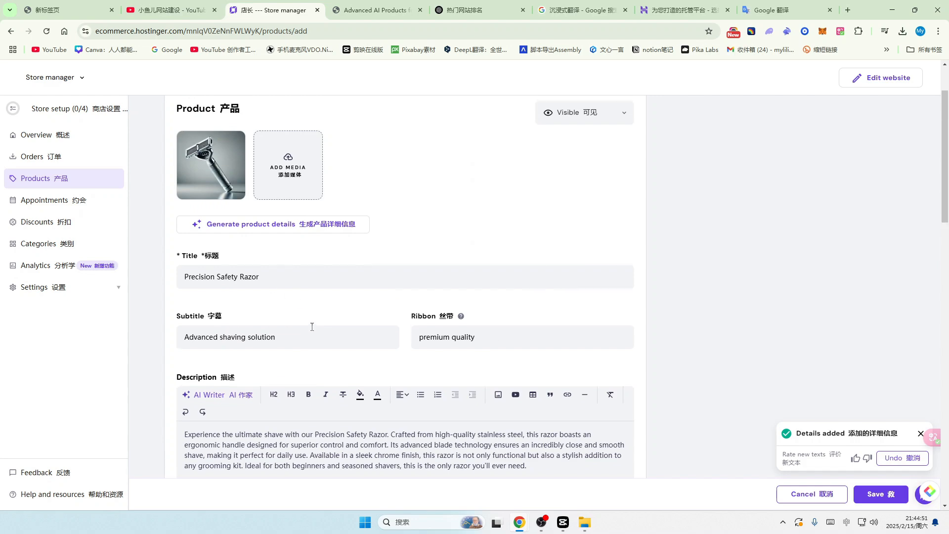
{"action": "scroll", "coordinate": [311, 324], "scroll_direction": "down", "scroll_amount": 2}
{"action": "scroll", "coordinate": [307, 198], "scroll_direction": "up", "scroll_amount": 2}
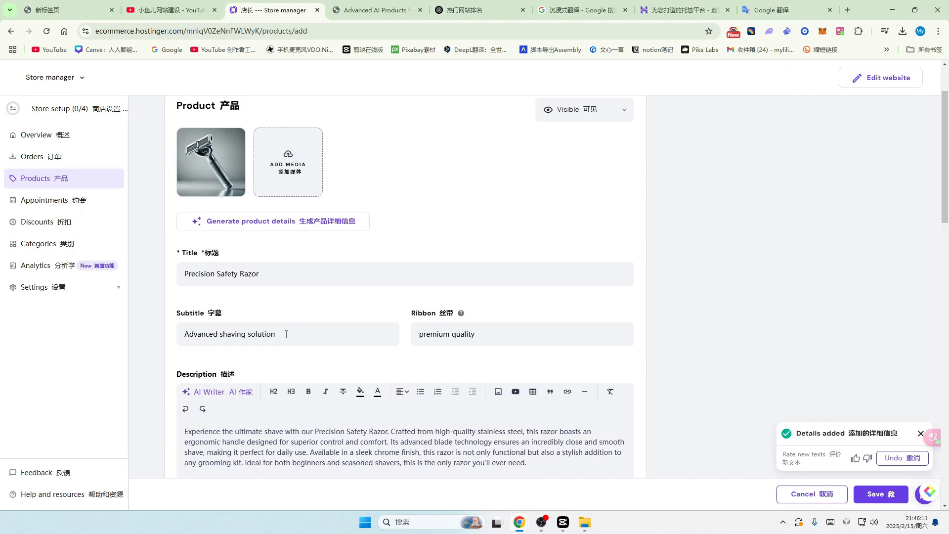
{"action": "scroll", "coordinate": [303, 323], "scroll_direction": "up", "scroll_amount": 2}
{"action": "scroll", "coordinate": [397, 289], "scroll_direction": "down", "scroll_amount": 12}
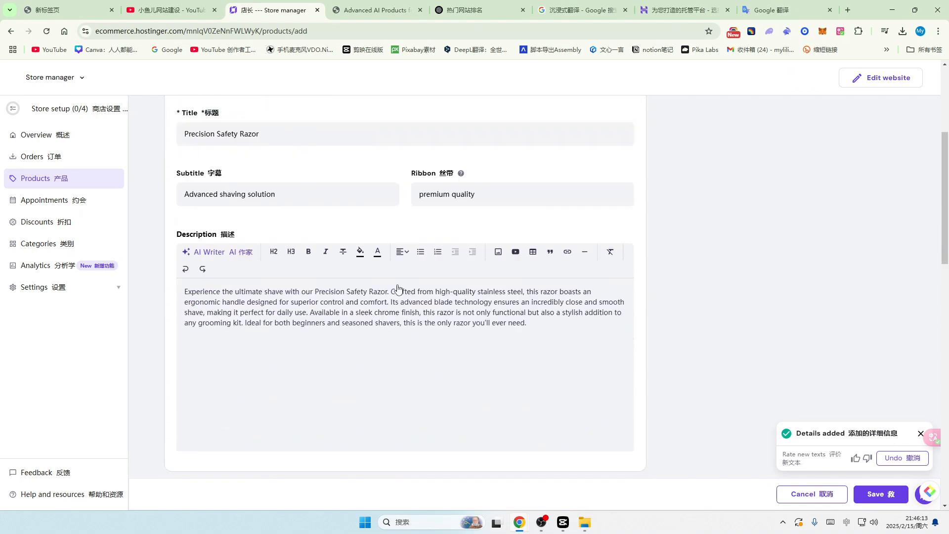
{"action": "scroll", "coordinate": [306, 243], "scroll_direction": "down", "scroll_amount": 2}
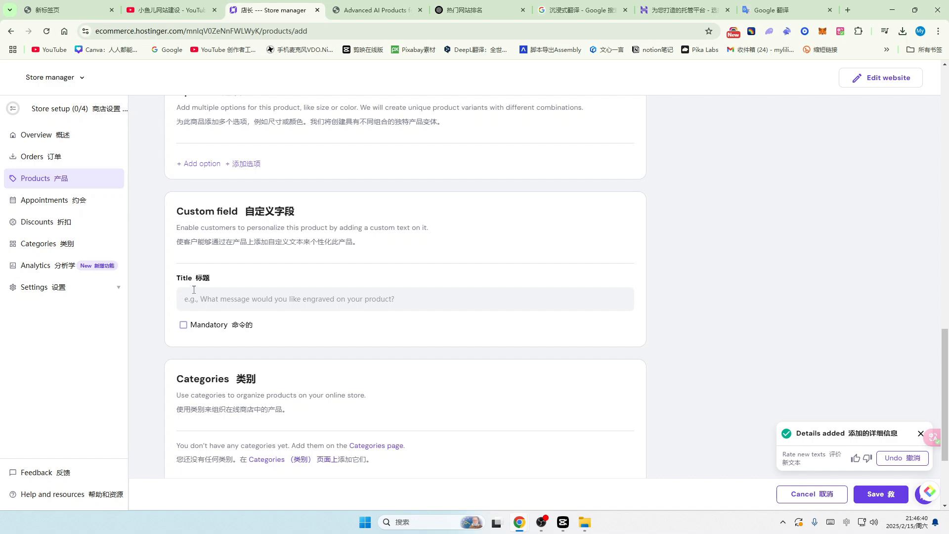
{"action": "scroll", "coordinate": [303, 341], "scroll_direction": "down", "scroll_amount": 2}
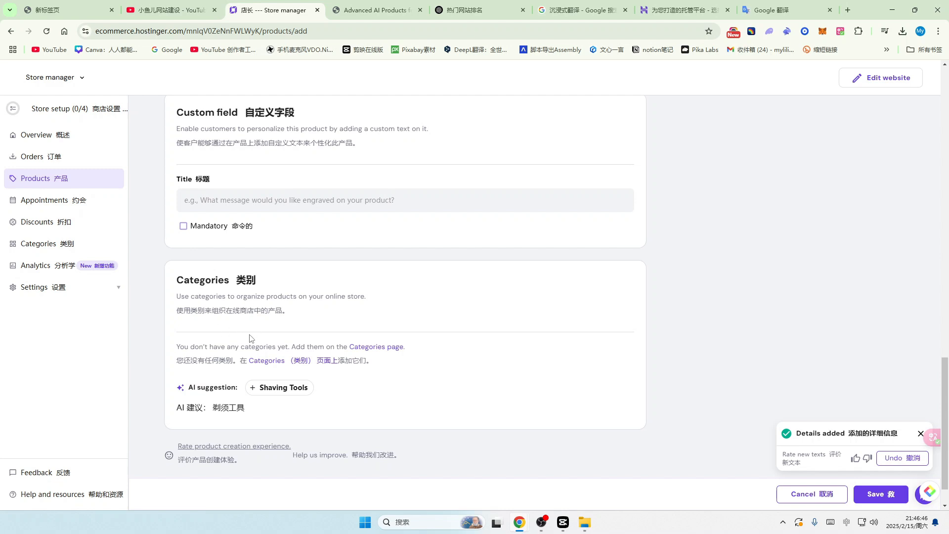
Step: Assign the Shaving Tools category and price the razor at $99 with a $59 discount
{"action": "left_click", "coordinate": [257, 387]}
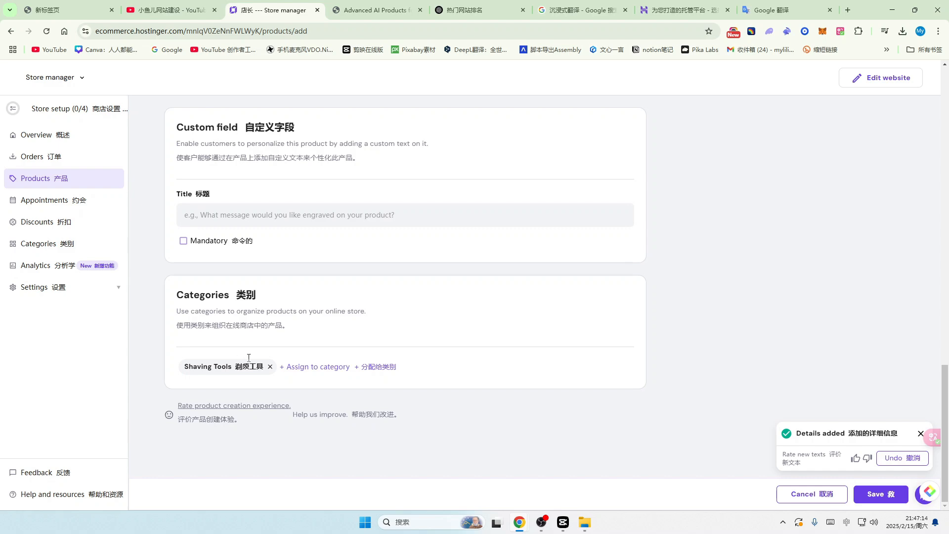
{"action": "scroll", "coordinate": [350, 307], "scroll_direction": "up", "scroll_amount": 15}
{"action": "scroll", "coordinate": [349, 309], "scroll_direction": "down", "scroll_amount": 5}
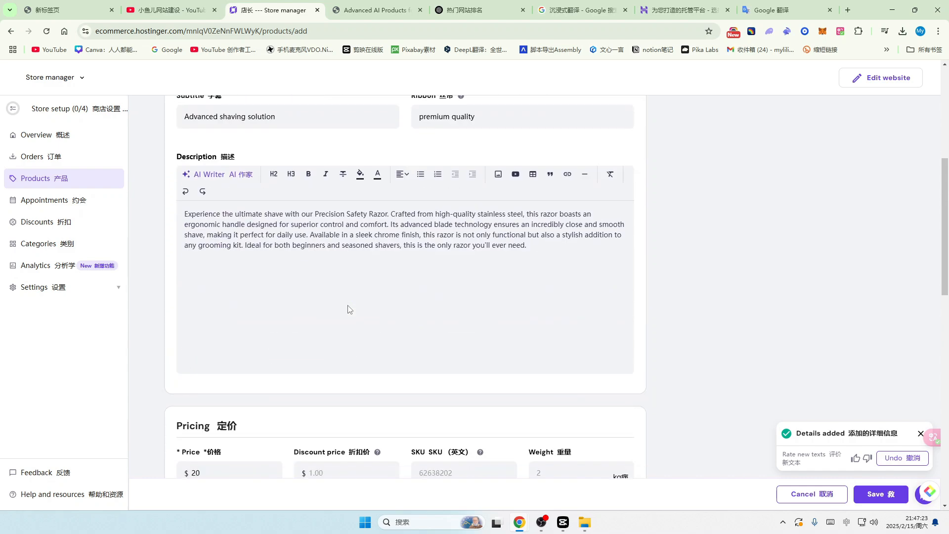
{"action": "scroll", "coordinate": [350, 309], "scroll_direction": "down", "scroll_amount": 6}
{"action": "scroll", "coordinate": [350, 316], "scroll_direction": "up", "scroll_amount": 1}
{"action": "left_click", "coordinate": [212, 224]}
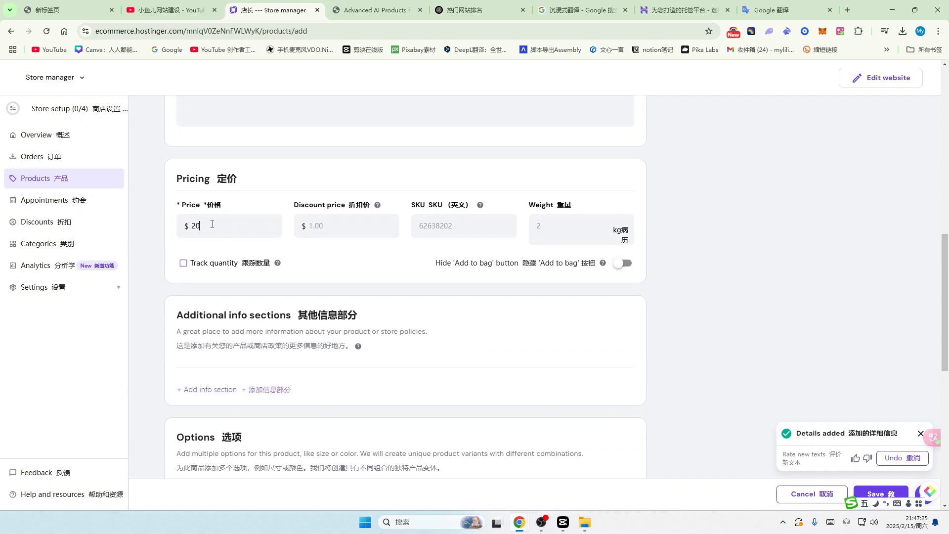
{"action": "key", "text": "BackSpace"}
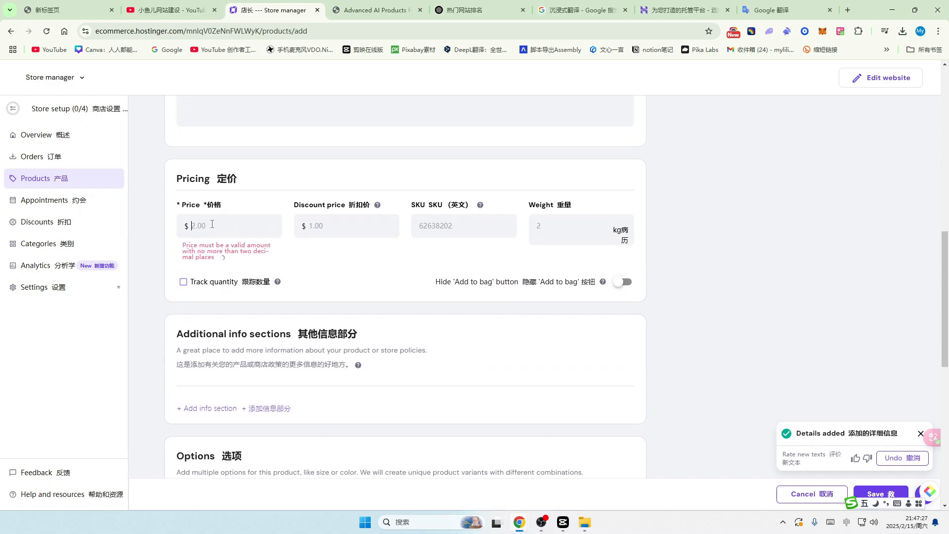
{"action": "type", "text": "99"}
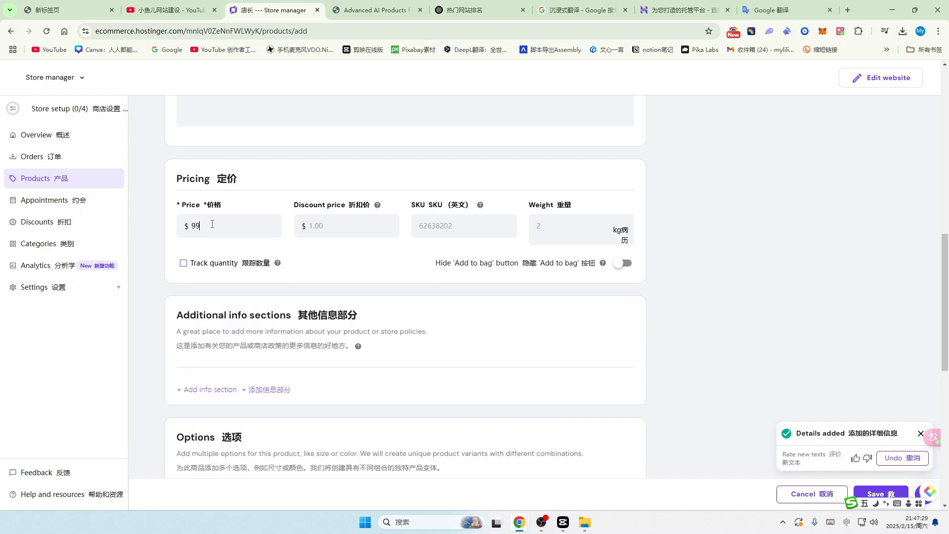
{"action": "left_click", "coordinate": [322, 221]}
{"action": "type", "text": "59"}
Step: Save the Precision Safety Razor to the store's product list
{"action": "scroll", "coordinate": [417, 327], "scroll_direction": "down", "scroll_amount": 6}
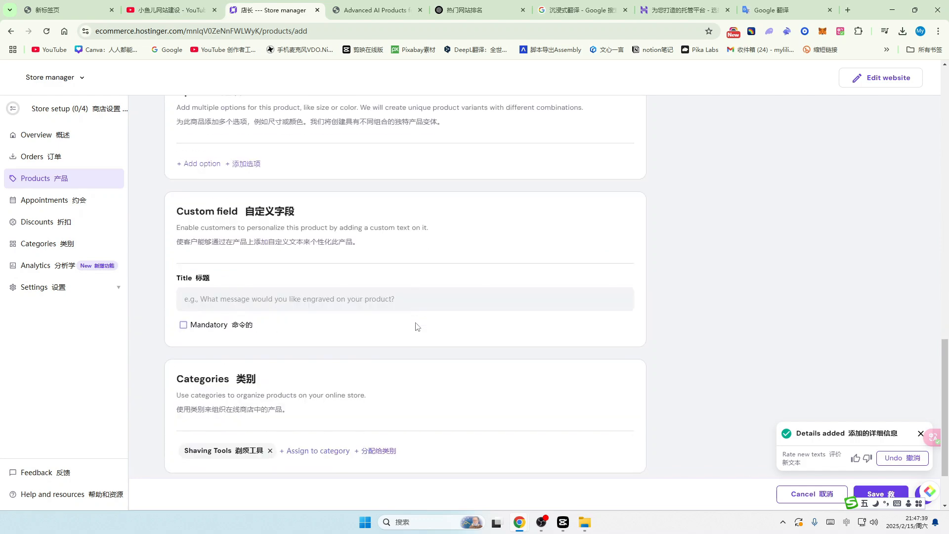
{"action": "scroll", "coordinate": [417, 327], "scroll_direction": "down", "scroll_amount": 1}
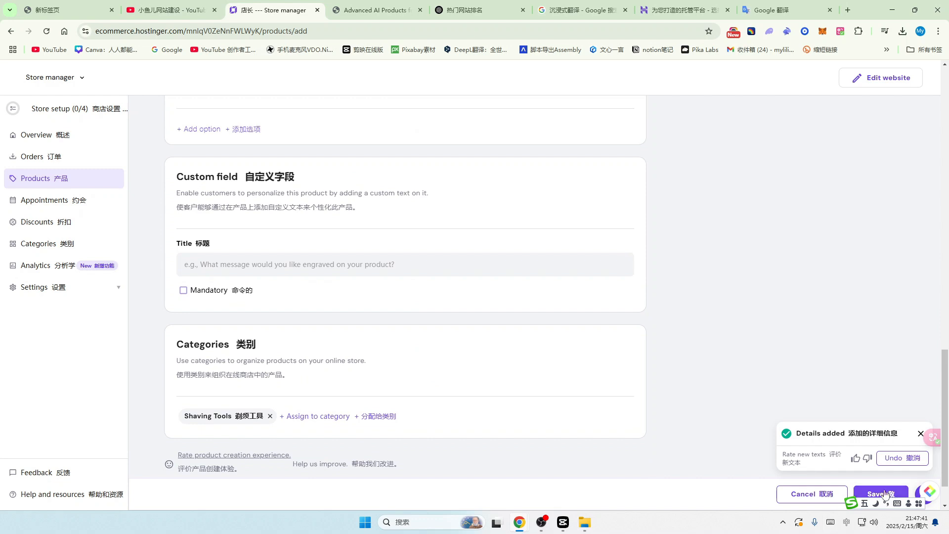
{"action": "left_click", "coordinate": [858, 495]}
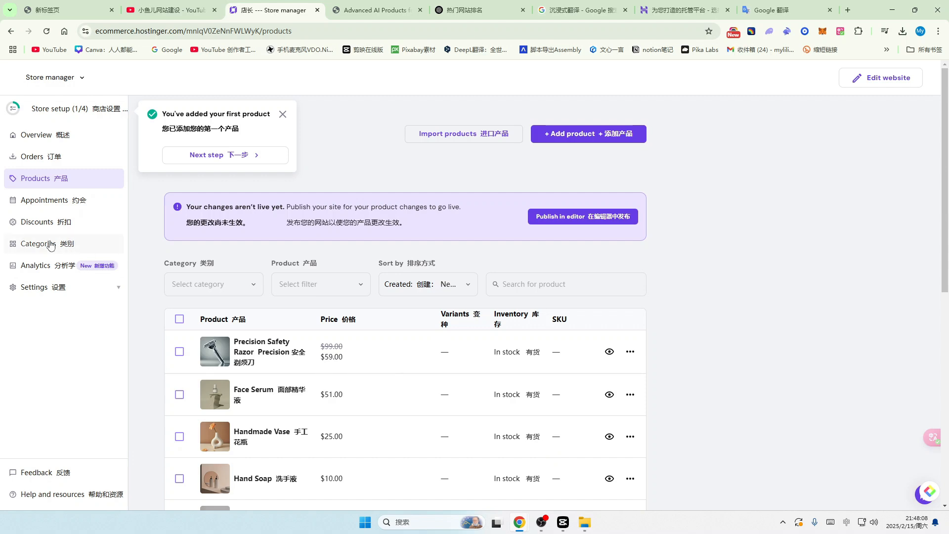
{"action": "scroll", "coordinate": [441, 336], "scroll_direction": "down", "scroll_amount": 1}
{"action": "scroll", "coordinate": [440, 335], "scroll_direction": "down", "scroll_amount": 1}
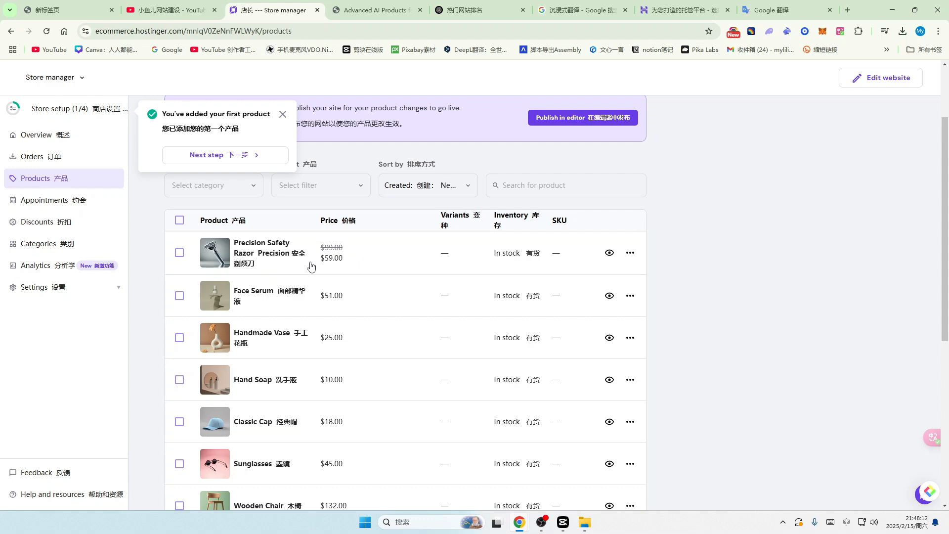
Step: Delete the Handmade Vase product, leaving eight products in the store
{"action": "scroll", "coordinate": [321, 326], "scroll_direction": "down", "scroll_amount": 2}
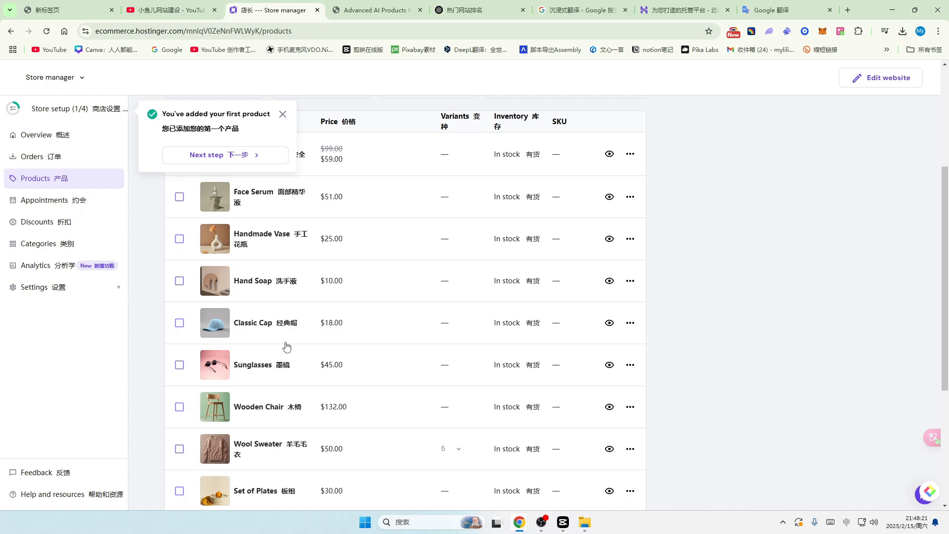
{"action": "left_click", "coordinate": [631, 240]}
{"action": "left_click", "coordinate": [696, 258]}
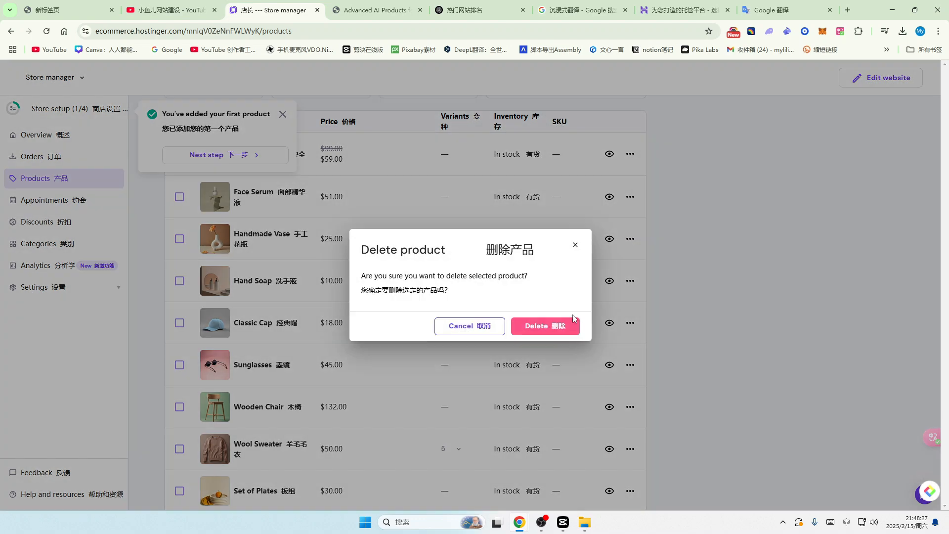
{"action": "left_click", "coordinate": [545, 329]}
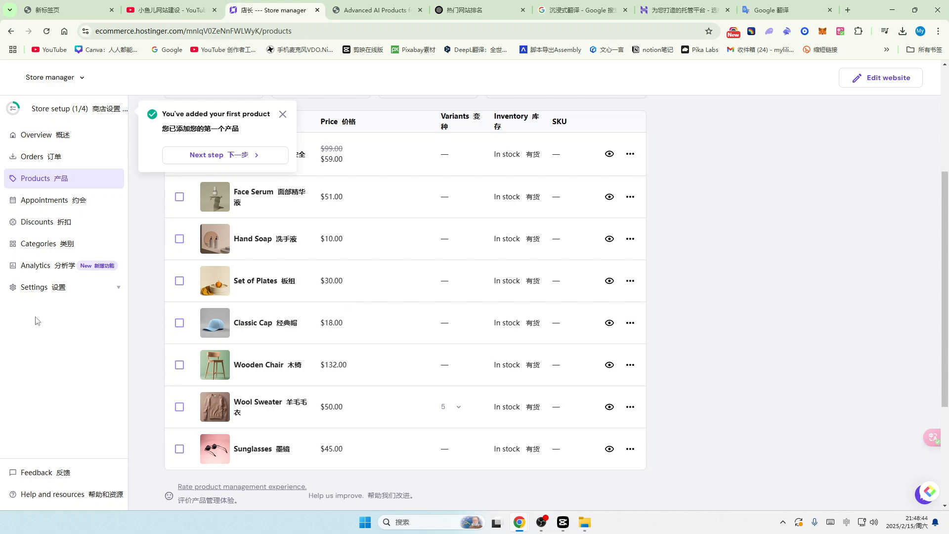
Step: Open Settings > Payments in the store manager, glancing at the YouTube tab in between
{"action": "left_click", "coordinate": [49, 288]}
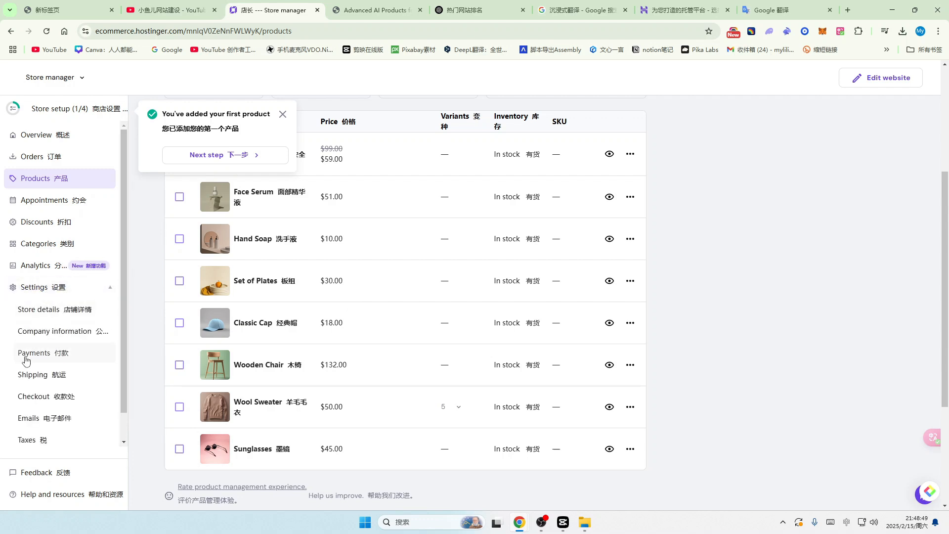
{"action": "left_click", "coordinate": [40, 357]}
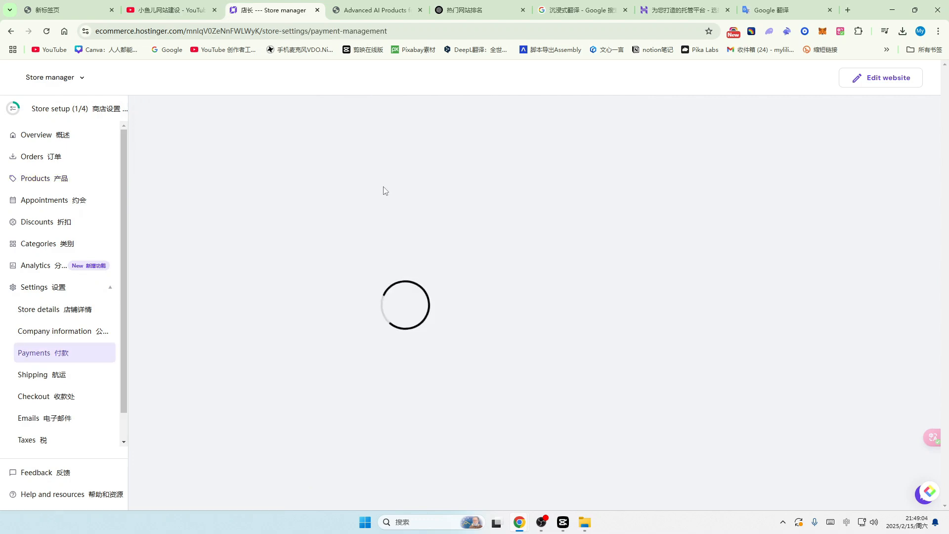
{"action": "left_click", "coordinate": [168, 10]}
{"action": "left_click", "coordinate": [209, 31]}
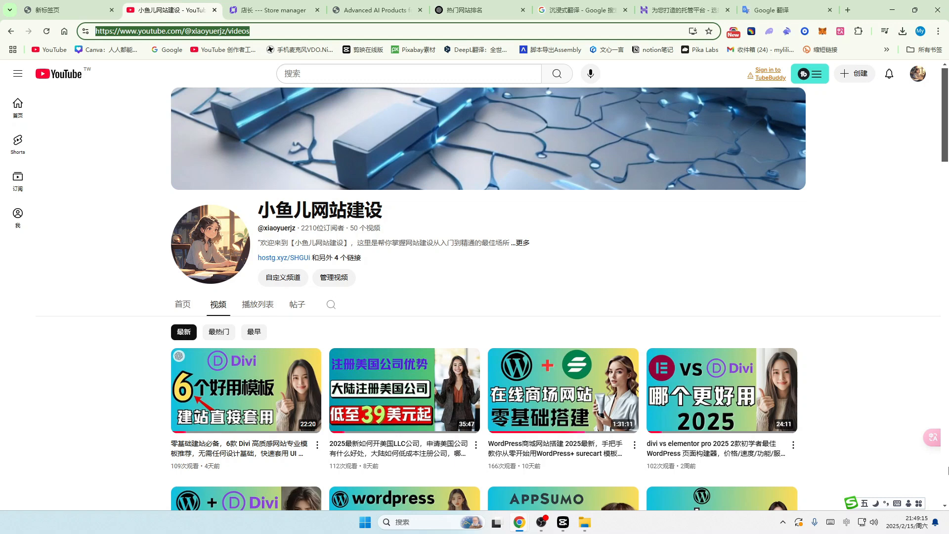
{"action": "key", "text": "ctrl+Tab"}
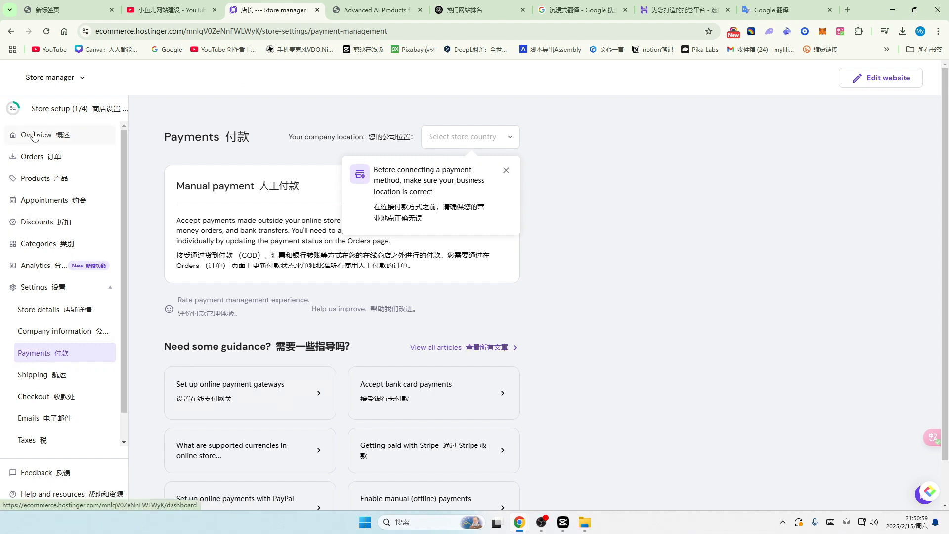
Step: Reach the Payments page via Overview's Add payments and look over the Manual payment method
{"action": "left_click", "coordinate": [34, 135]}
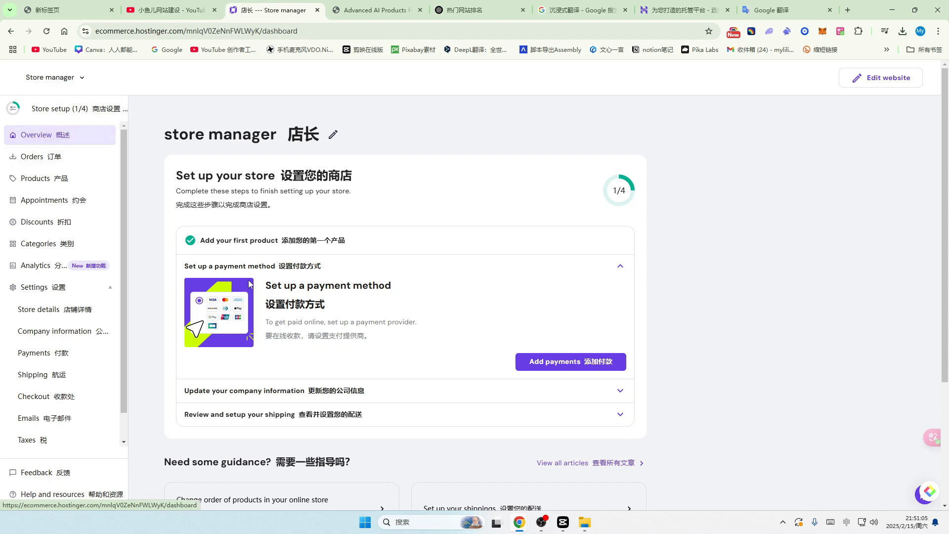
{"action": "left_click", "coordinate": [579, 363]}
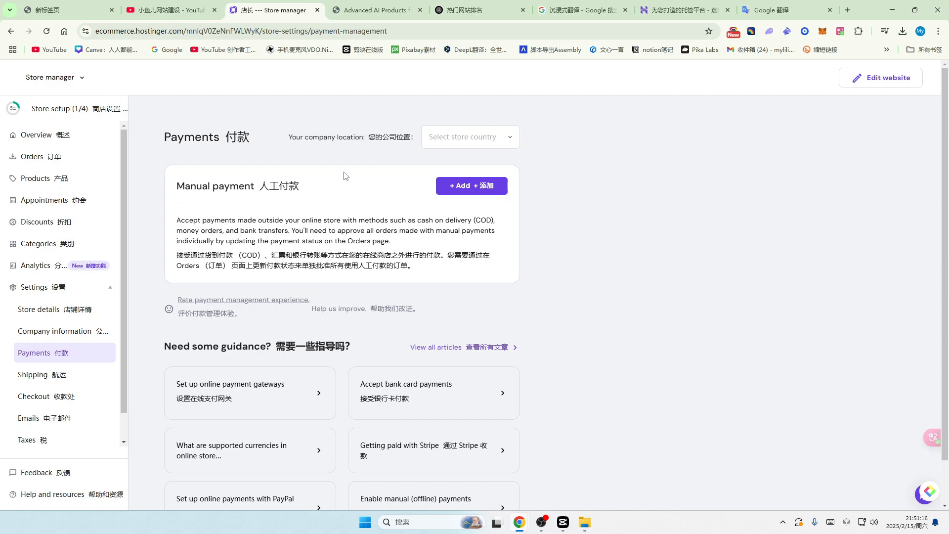
{"action": "scroll", "coordinate": [327, 217], "scroll_direction": "down", "scroll_amount": 1}
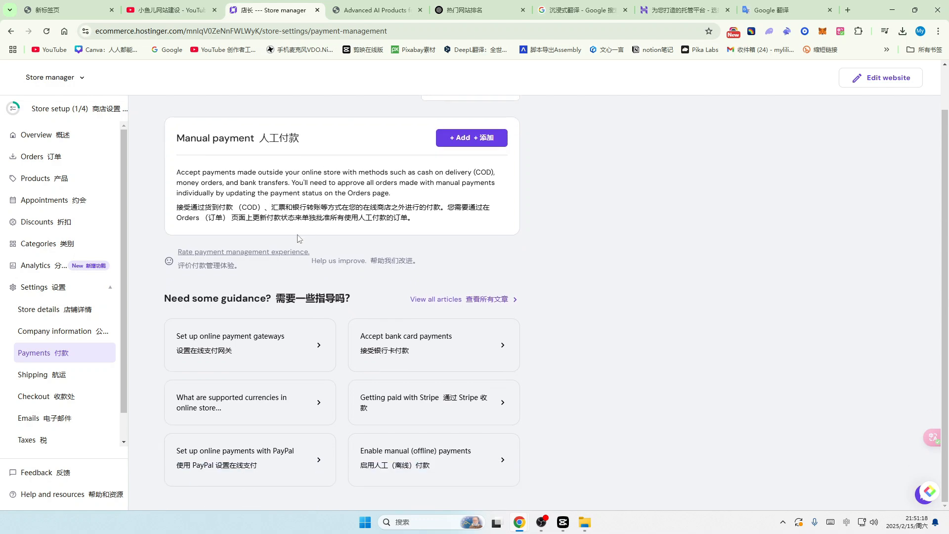
{"action": "scroll", "coordinate": [324, 257], "scroll_direction": "up", "scroll_amount": 1}
{"action": "scroll", "coordinate": [323, 299], "scroll_direction": "down", "scroll_amount": 1}
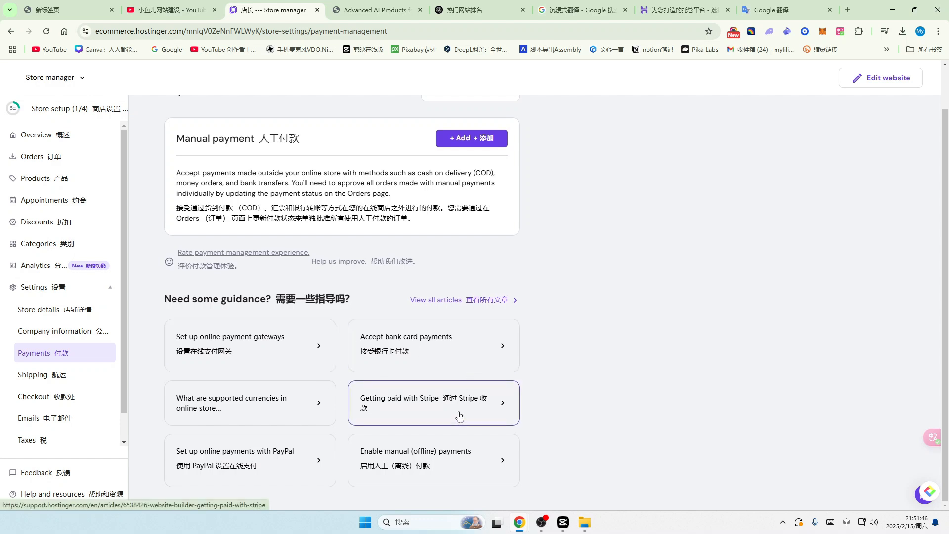
{"action": "scroll", "coordinate": [457, 413], "scroll_direction": "up", "scroll_amount": 1}
{"action": "scroll", "coordinate": [396, 383], "scroll_direction": "down", "scroll_amount": 1}
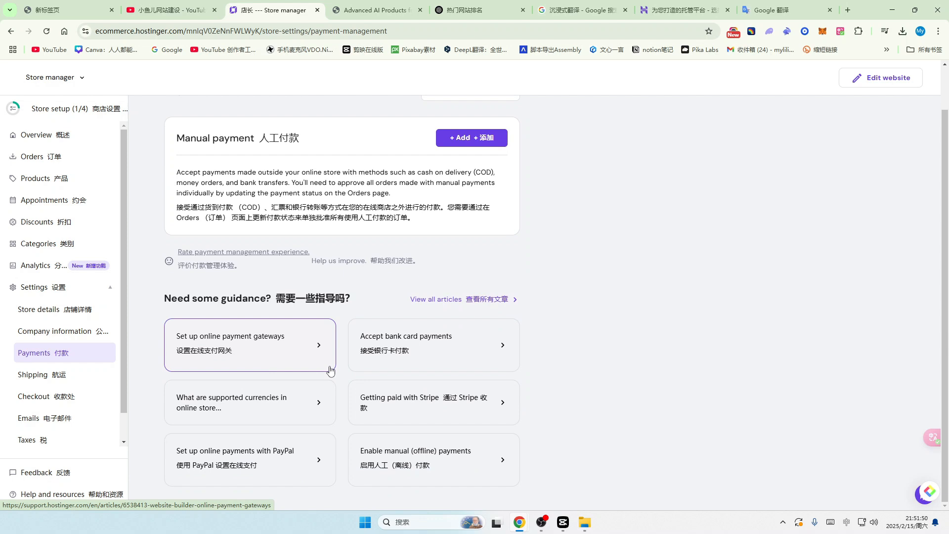
{"action": "scroll", "coordinate": [482, 255], "scroll_direction": "up", "scroll_amount": 1}
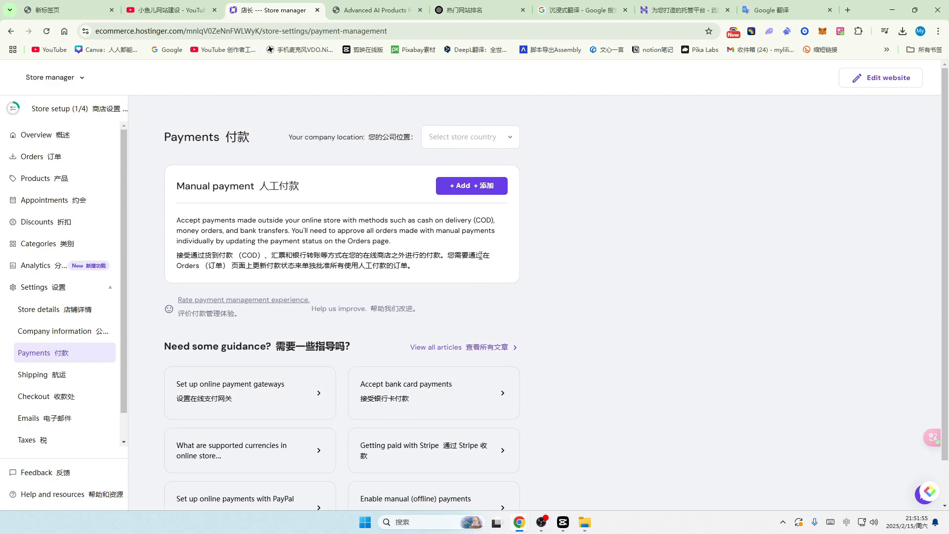
Step: Choose United States as the company location so dLocal Go, PayPal and Stripe options appear
{"action": "left_click", "coordinate": [510, 138]}
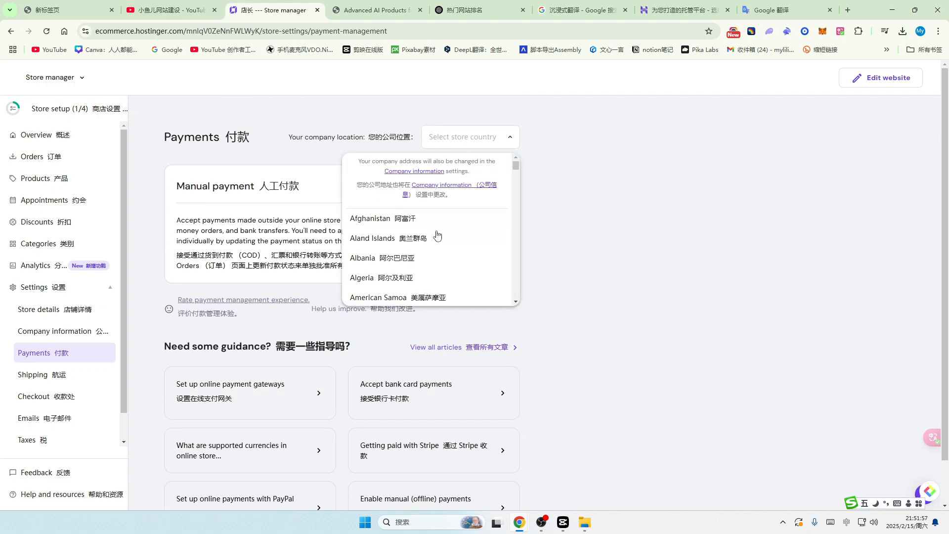
{"action": "scroll", "coordinate": [444, 242], "scroll_direction": "down", "scroll_amount": 4}
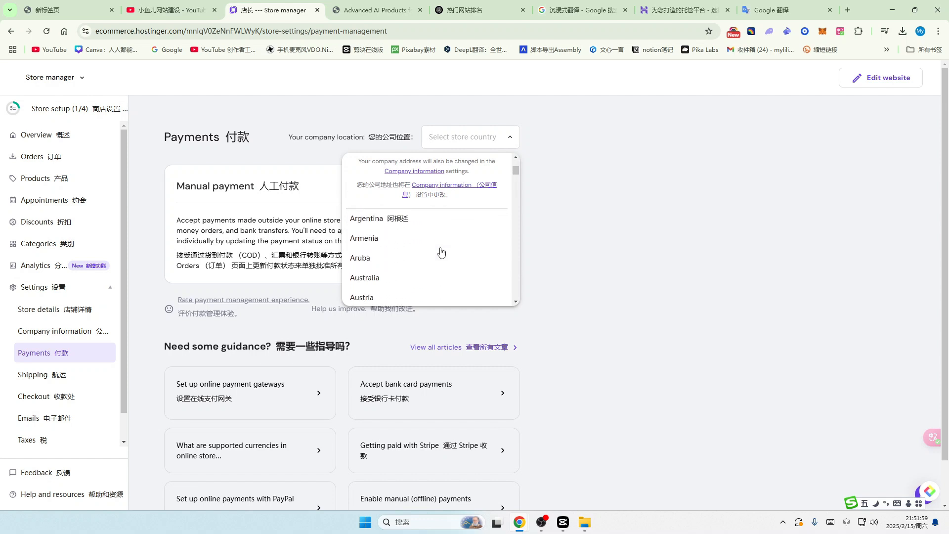
{"action": "scroll", "coordinate": [442, 252], "scroll_direction": "down", "scroll_amount": 5}
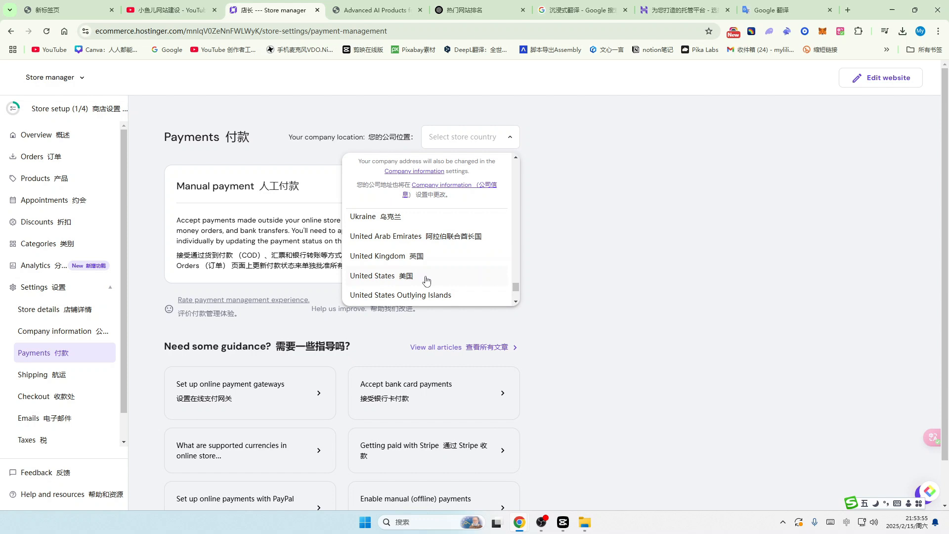
{"action": "left_click", "coordinate": [424, 275]}
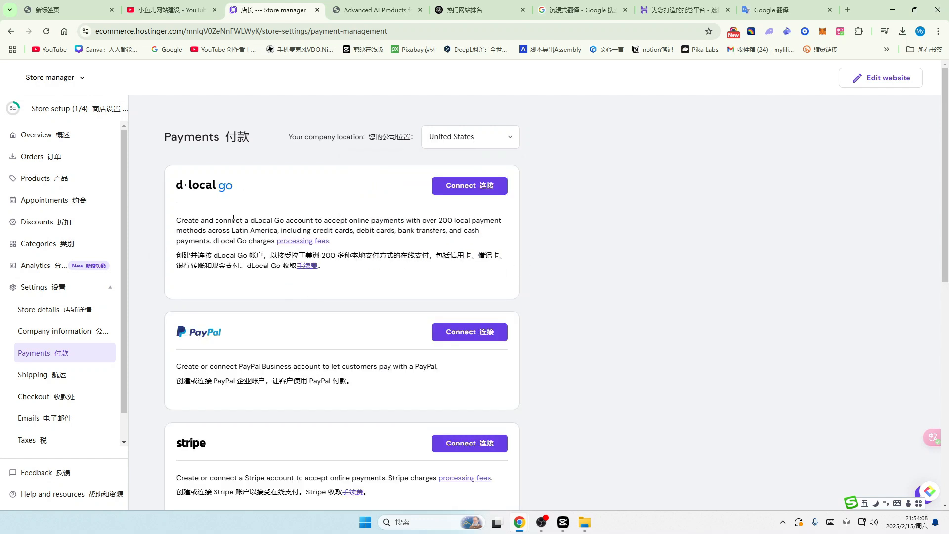
{"action": "scroll", "coordinate": [267, 326], "scroll_direction": "down", "scroll_amount": 3}
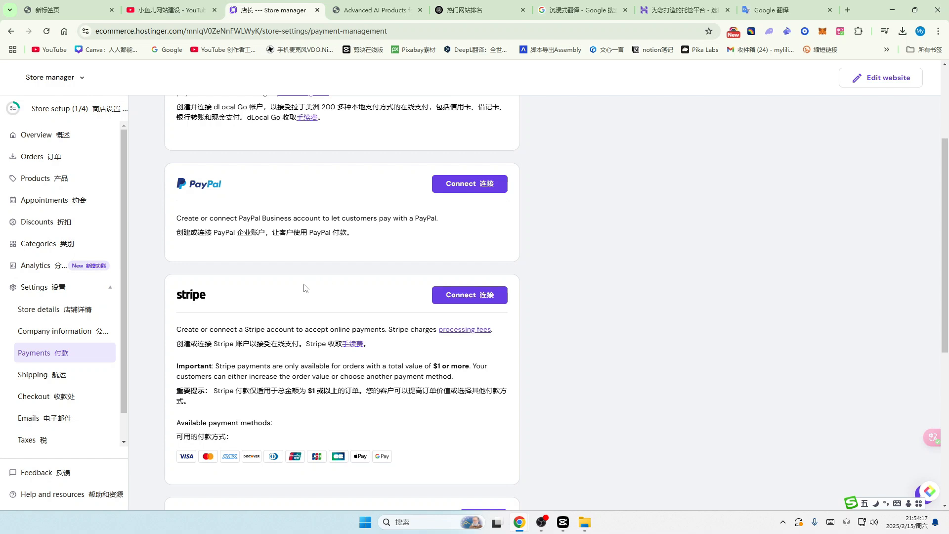
{"action": "scroll", "coordinate": [316, 304], "scroll_direction": "down", "scroll_amount": 1}
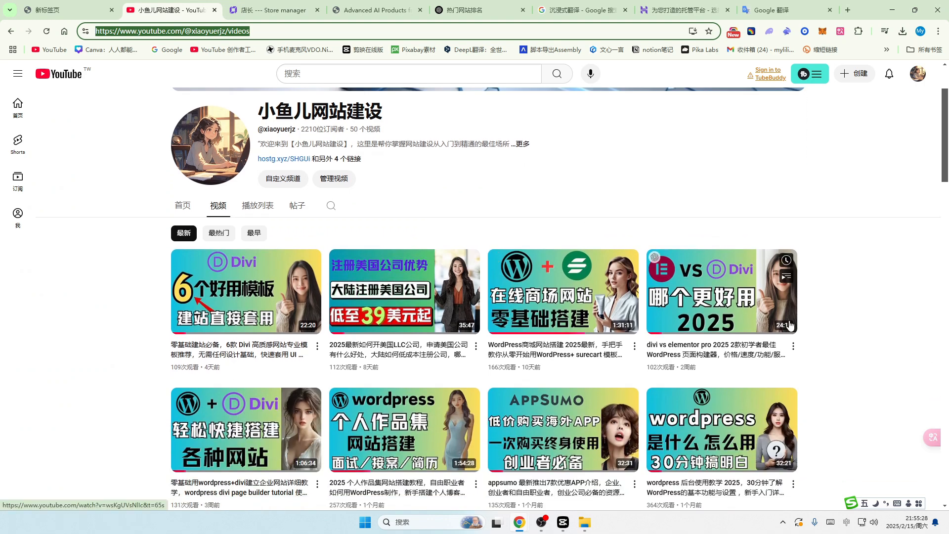
Step: Scroll down through the YouTube channel's Videos list
{"action": "scroll", "coordinate": [875, 277], "scroll_direction": "down", "scroll_amount": 1}
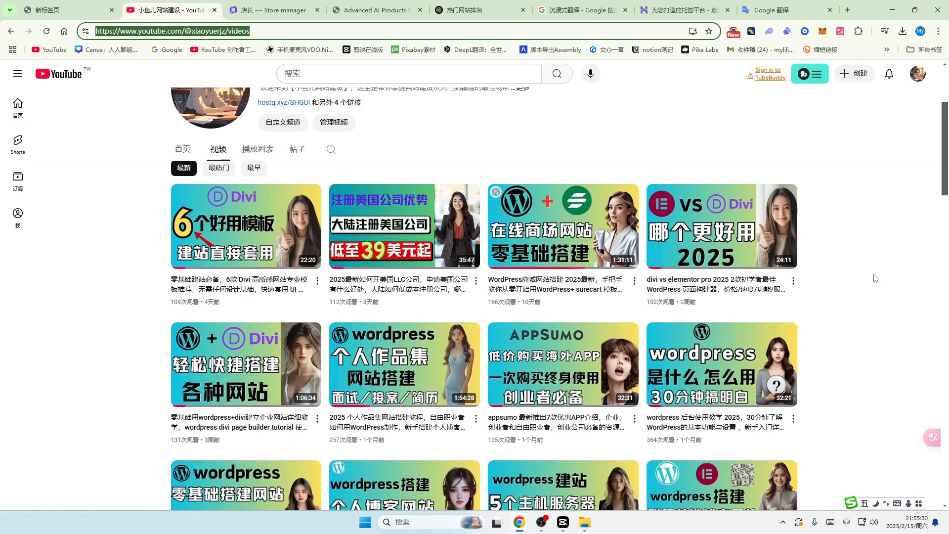
{"action": "scroll", "coordinate": [874, 278], "scroll_direction": "down", "scroll_amount": 8}
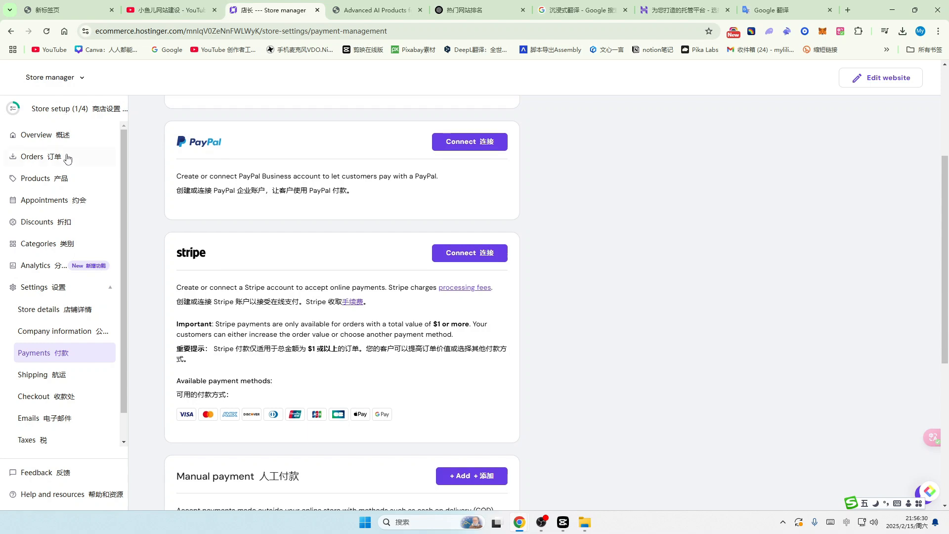
Step: Go back to the store Overview and open the company information settings
{"action": "left_click", "coordinate": [39, 138]}
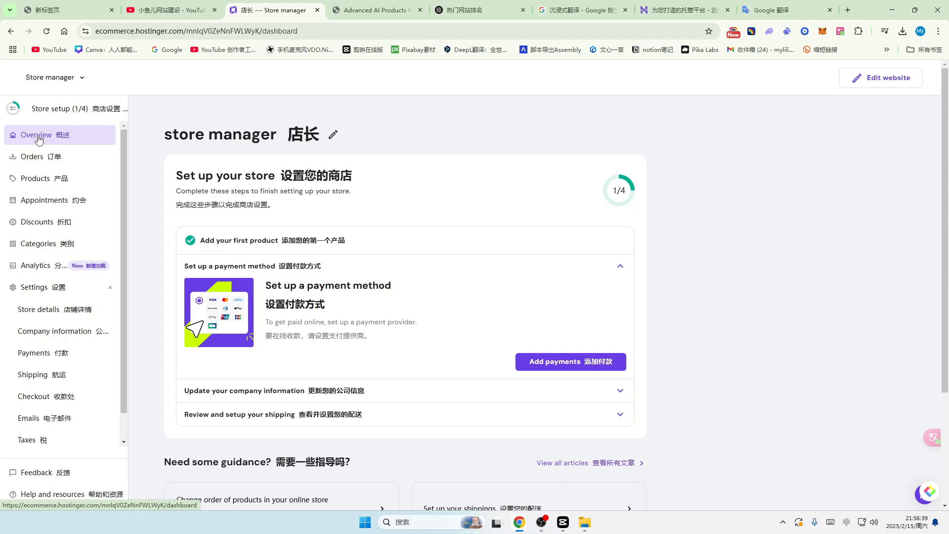
{"action": "scroll", "coordinate": [450, 239], "scroll_direction": "down", "scroll_amount": 2}
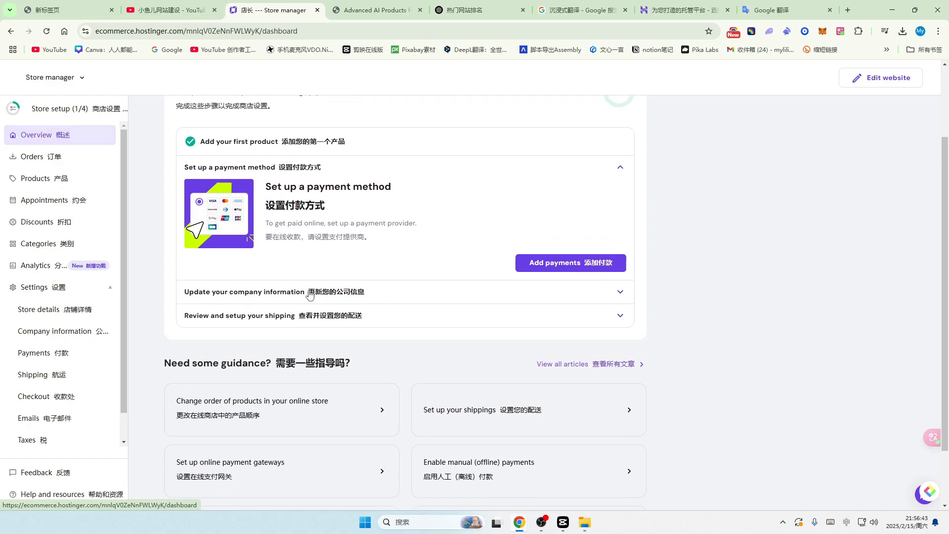
{"action": "left_click", "coordinate": [620, 294]}
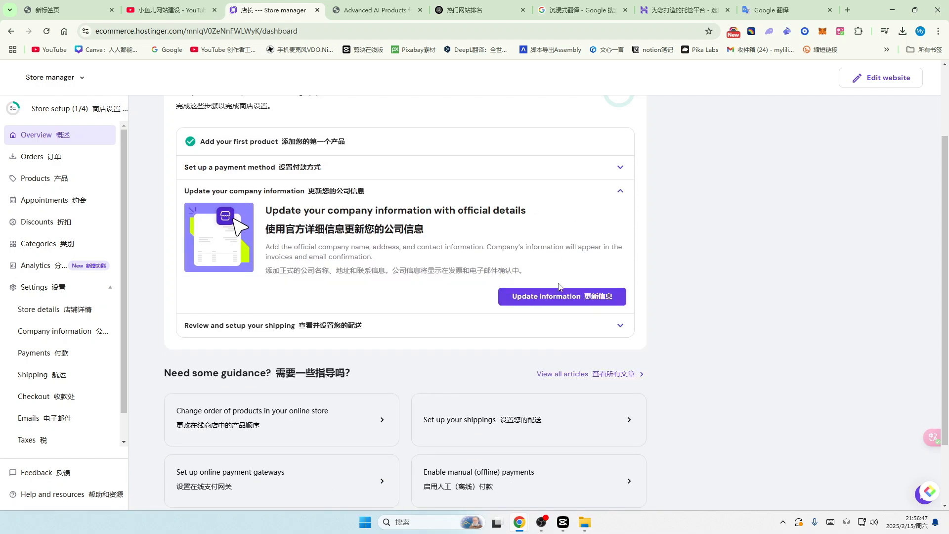
{"action": "left_click", "coordinate": [588, 299]}
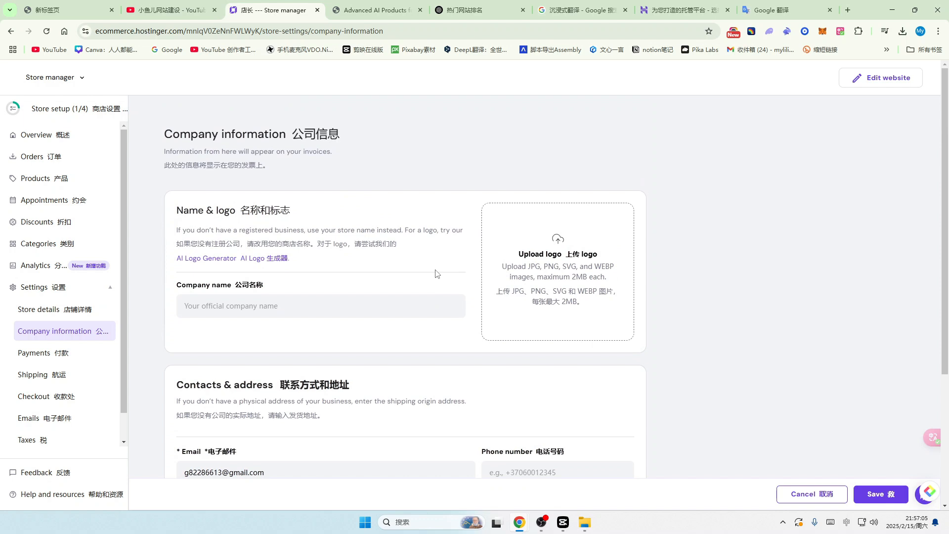
Step: Upload the xiaoyuer logo image as the company logo
{"action": "left_click", "coordinate": [201, 308]}
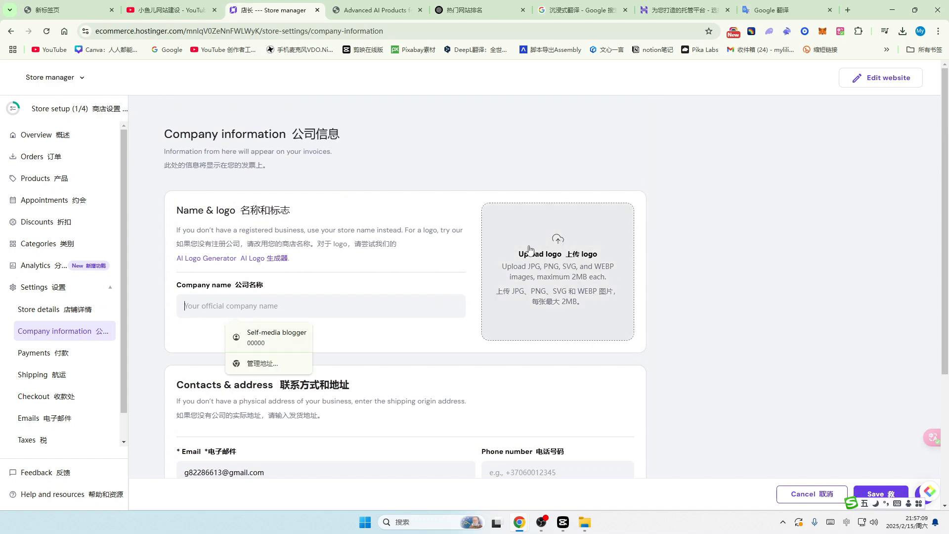
{"action": "left_click", "coordinate": [557, 250]}
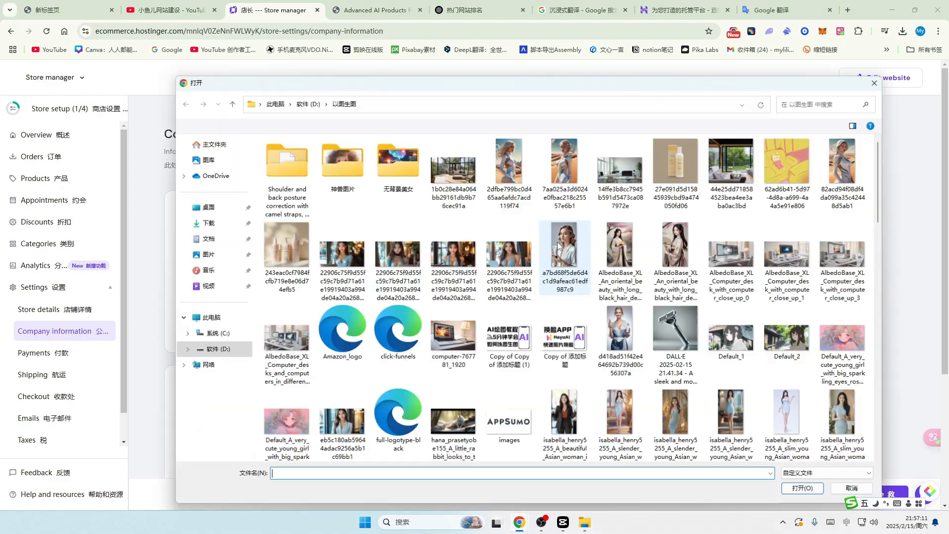
{"action": "left_click", "coordinate": [569, 261]}
{"action": "left_click", "coordinate": [804, 489]}
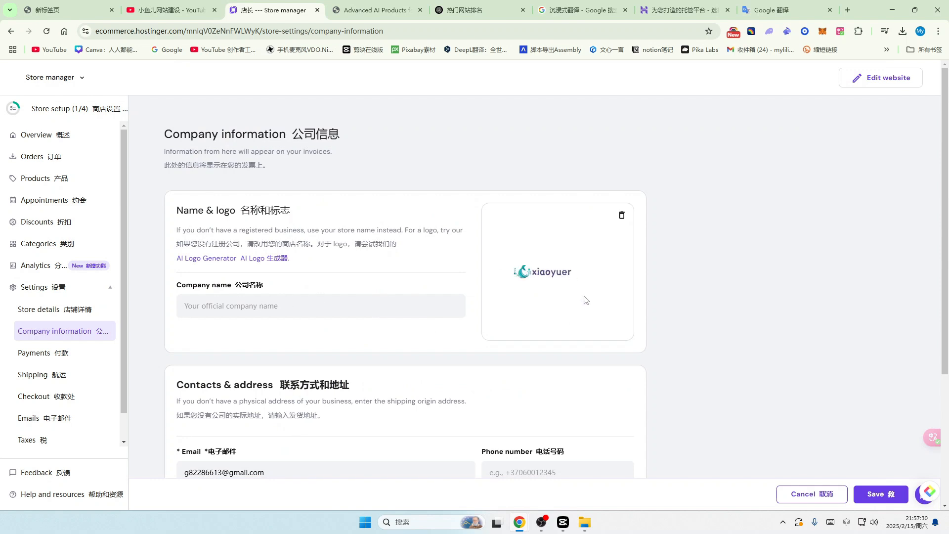
Step: Clear the prefilled email address from the company information form
{"action": "scroll", "coordinate": [468, 317], "scroll_direction": "down", "scroll_amount": 3}
{"action": "left_click", "coordinate": [198, 328]}
{"action": "key", "text": "ctrl+a"}
{"action": "key", "text": "BackSpace"}
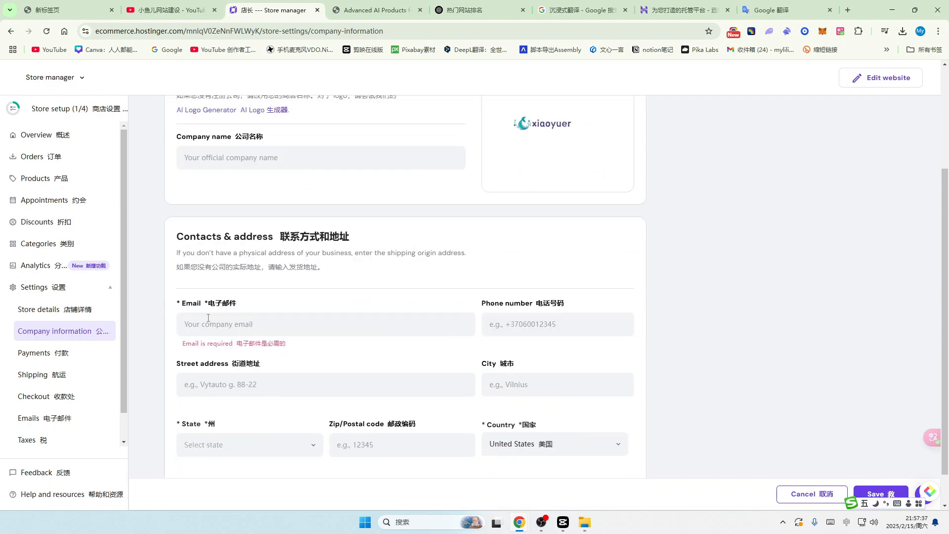
{"action": "scroll", "coordinate": [271, 318], "scroll_direction": "up", "scroll_amount": 1}
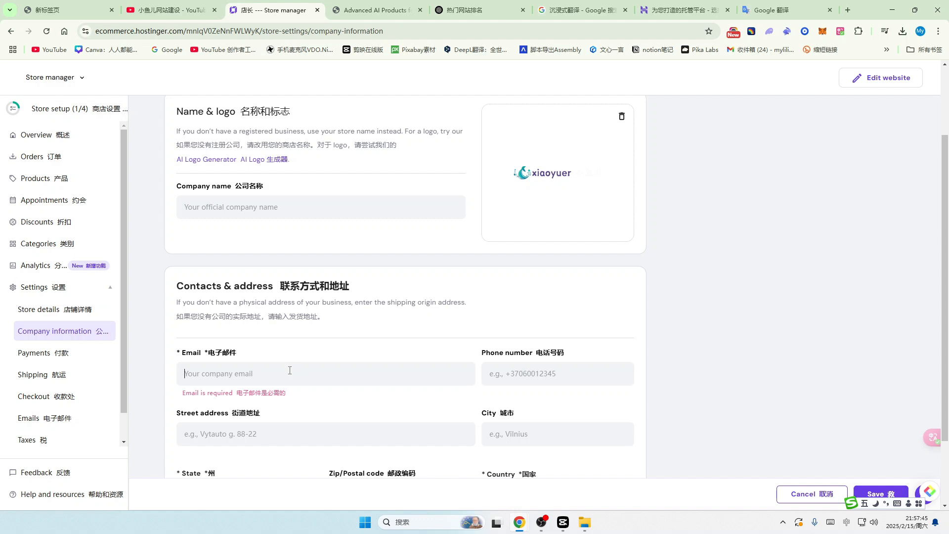
{"action": "scroll", "coordinate": [290, 370], "scroll_direction": "down", "scroll_amount": 1}
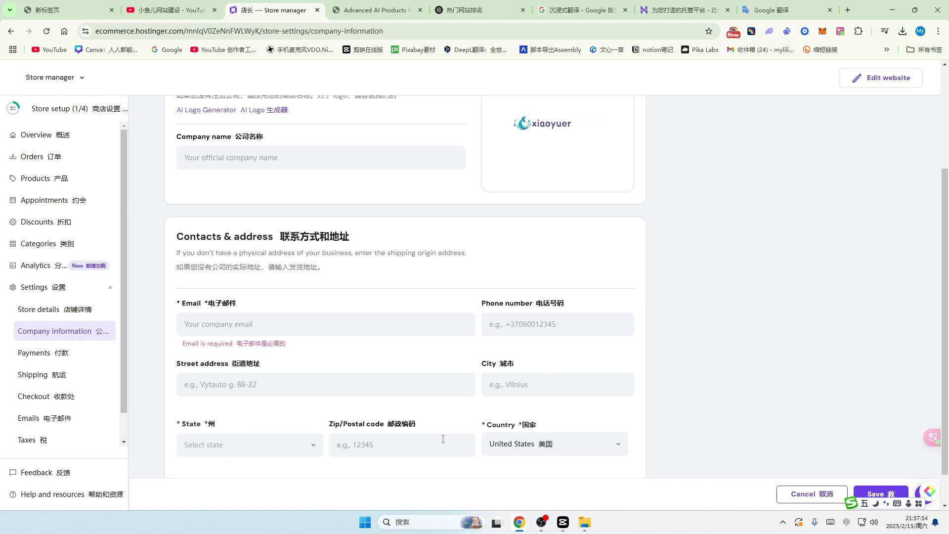
{"action": "scroll", "coordinate": [573, 439], "scroll_direction": "down", "scroll_amount": 1}
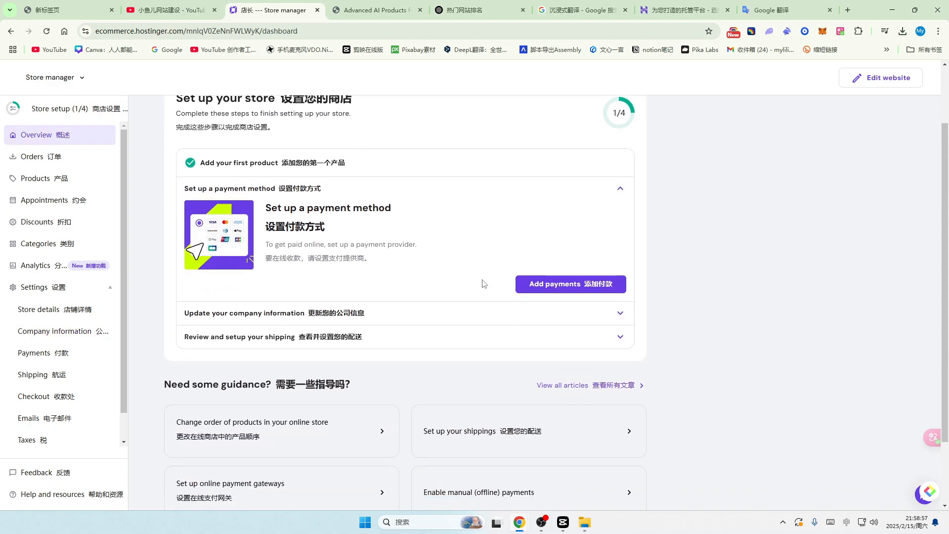
{"action": "scroll", "coordinate": [484, 284], "scroll_direction": "down", "scroll_amount": 2}
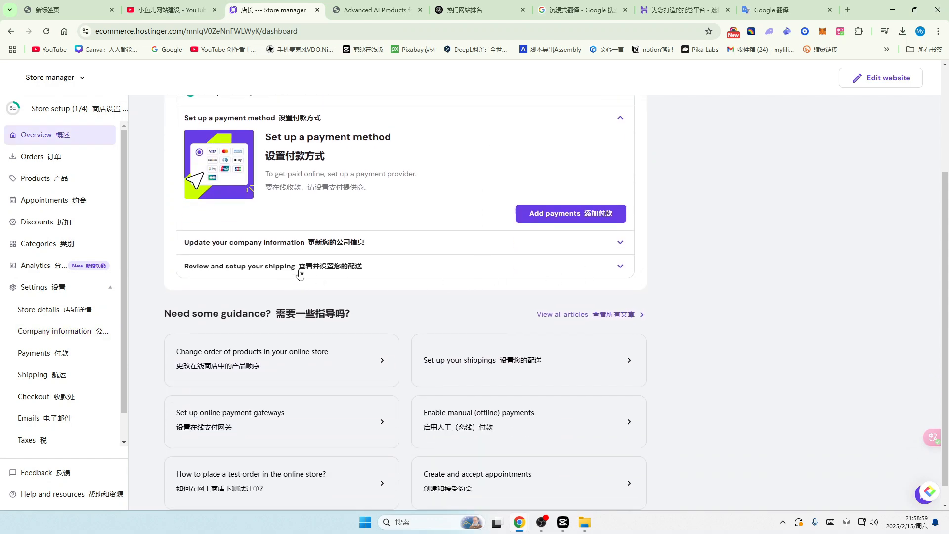
Step: Create a shipping zone named 'US' covering the United States and save it
{"action": "left_click", "coordinate": [621, 268]}
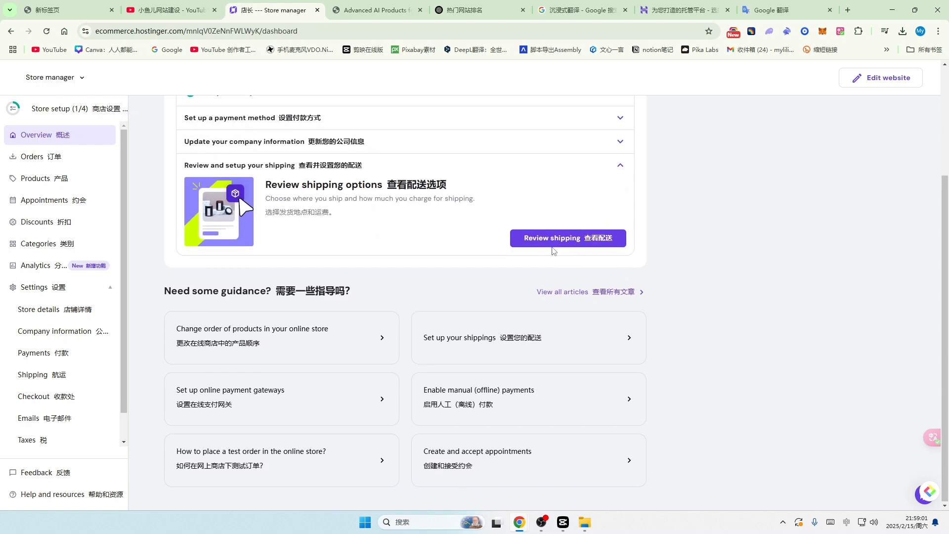
{"action": "left_click", "coordinate": [597, 241]}
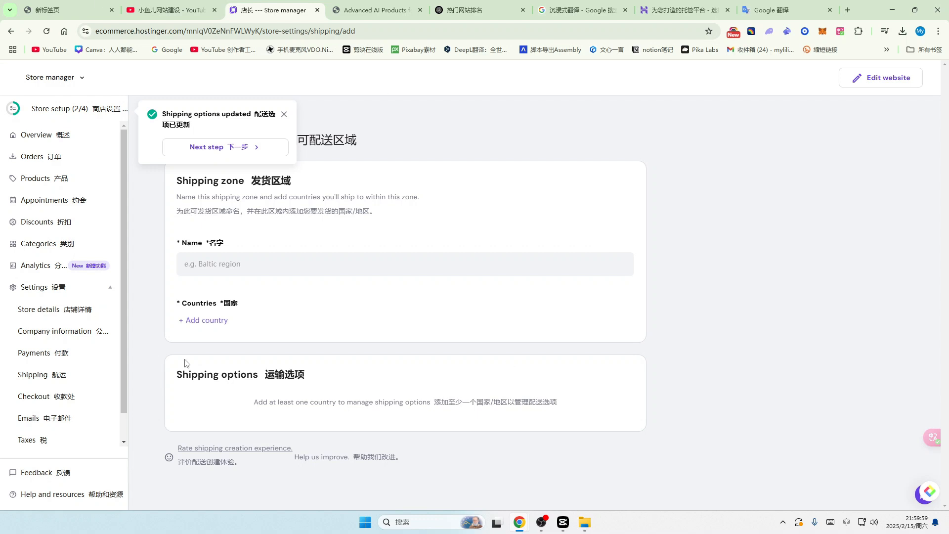
{"action": "left_click", "coordinate": [216, 264]}
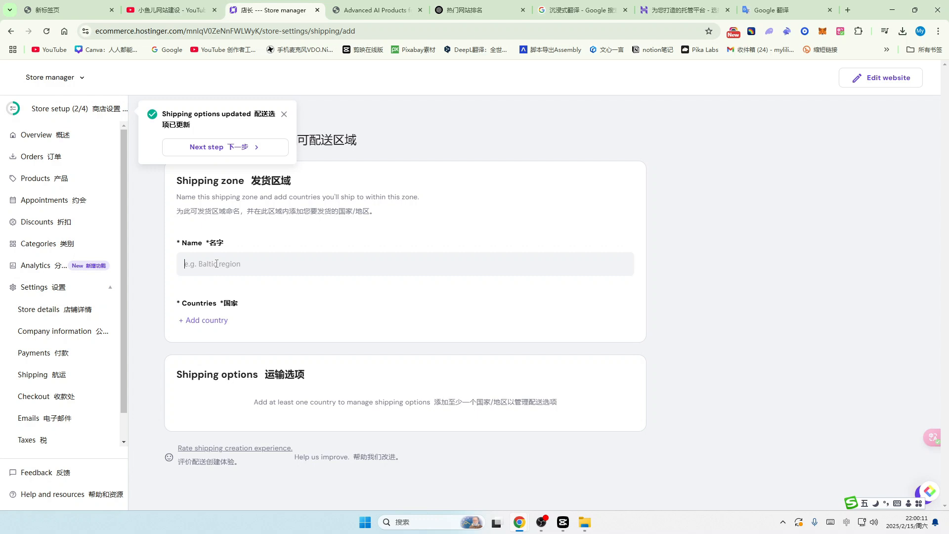
{"action": "key", "text": "shift"}
{"action": "type", "text": "US"}
{"action": "key", "text": "shift"}
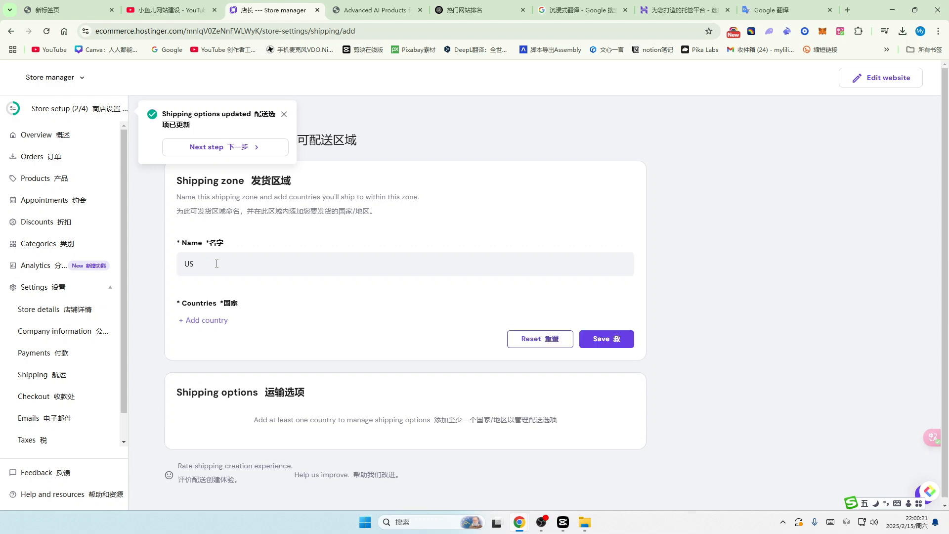
{"action": "left_click", "coordinate": [203, 320]}
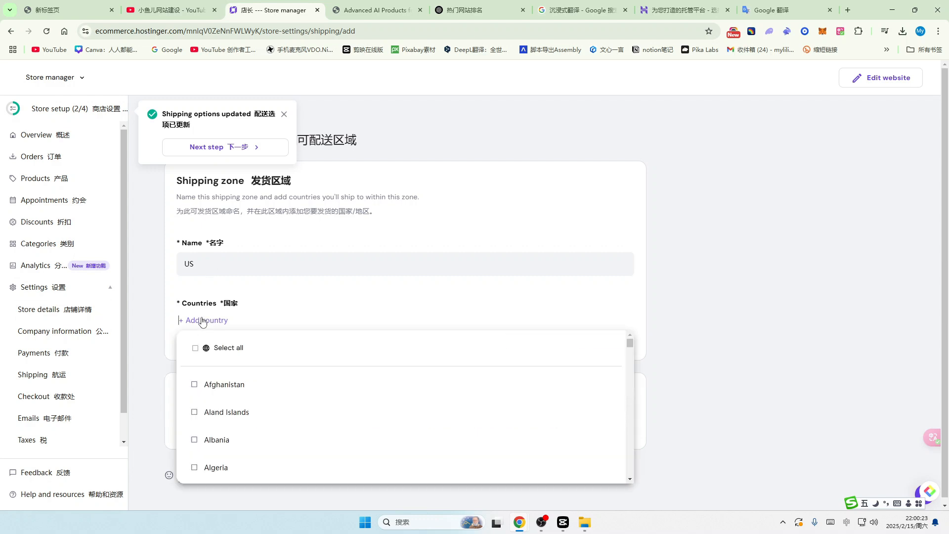
{"action": "scroll", "coordinate": [311, 416], "scroll_direction": "down", "scroll_amount": 6}
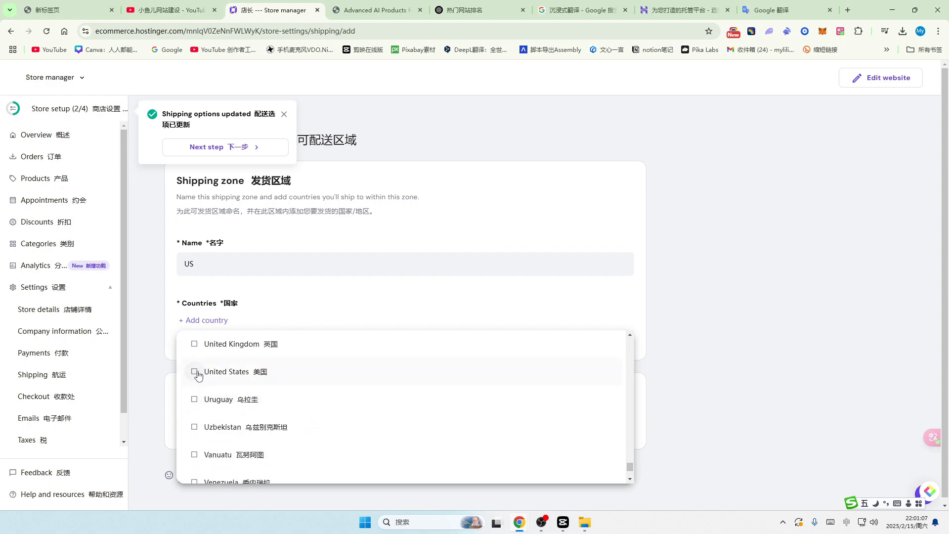
{"action": "left_click", "coordinate": [194, 372]}
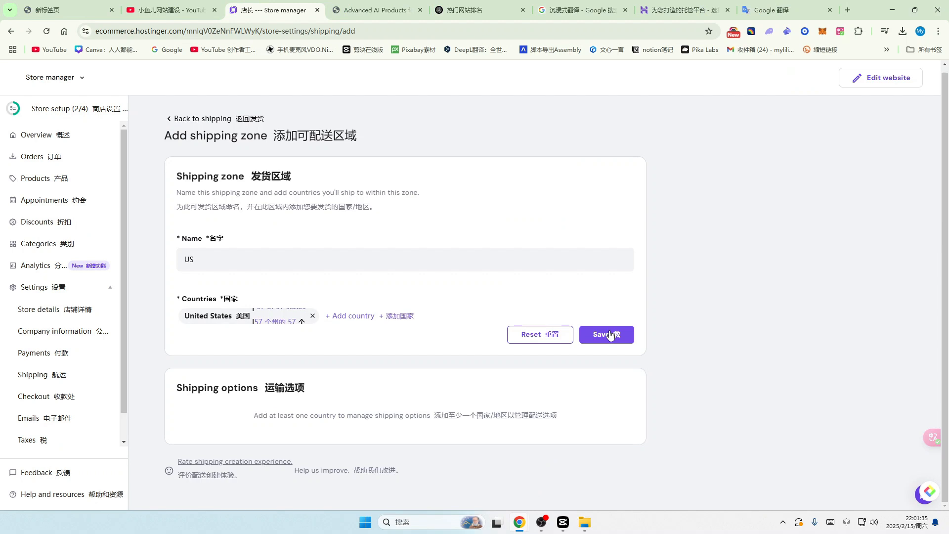
{"action": "left_click", "coordinate": [607, 339]}
Step: Rename the Regular shipping option to 美国 with a $10 rate
{"action": "scroll", "coordinate": [202, 414], "scroll_direction": "down", "scroll_amount": 1}
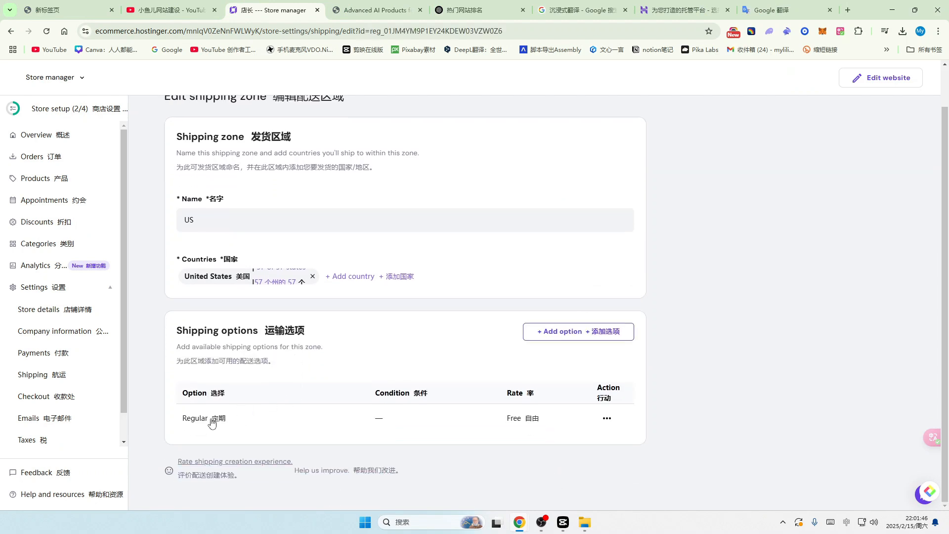
{"action": "left_click", "coordinate": [211, 421]}
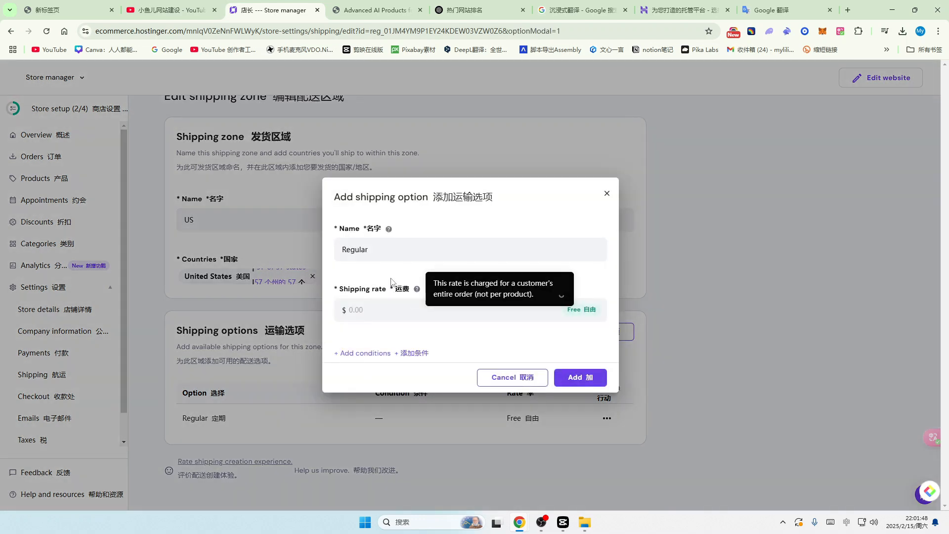
{"action": "left_click", "coordinate": [373, 311]}
{"action": "type", "text": "10"}
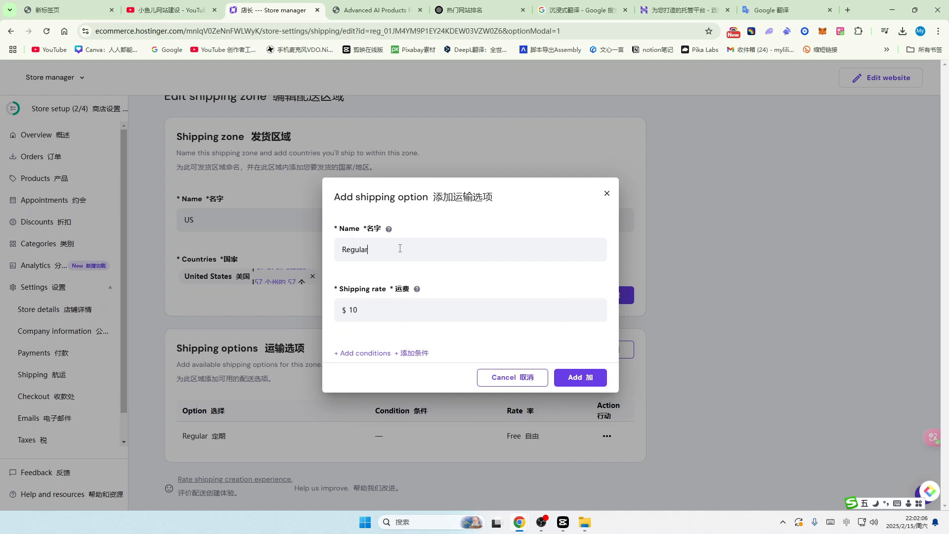
{"action": "left_click_drag", "start_coordinate": [400, 249], "coordinate": [317, 254]}
{"action": "type", "text": "美国"}
{"action": "left_click", "coordinate": [587, 380]}
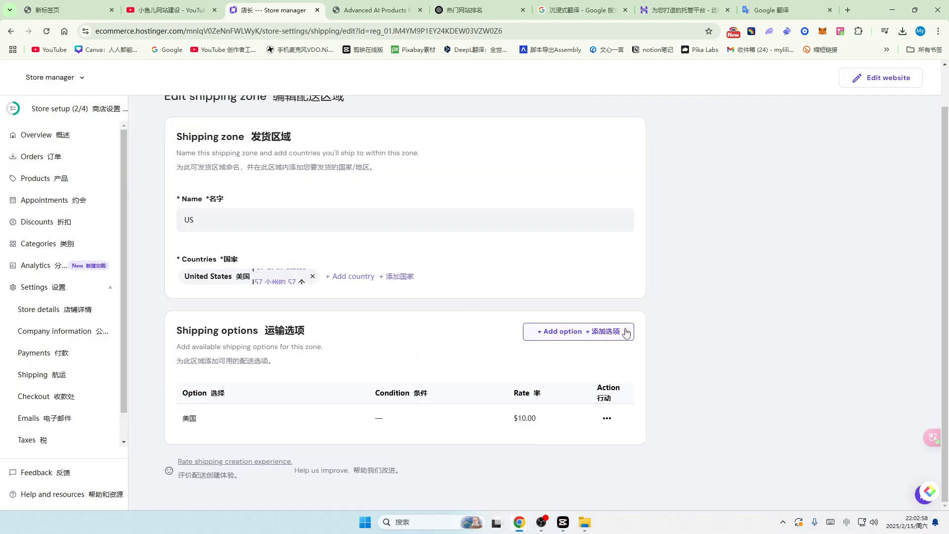
Step: Add a 免邮费 option at $0 for orders of $199 or more
{"action": "left_click", "coordinate": [603, 332]}
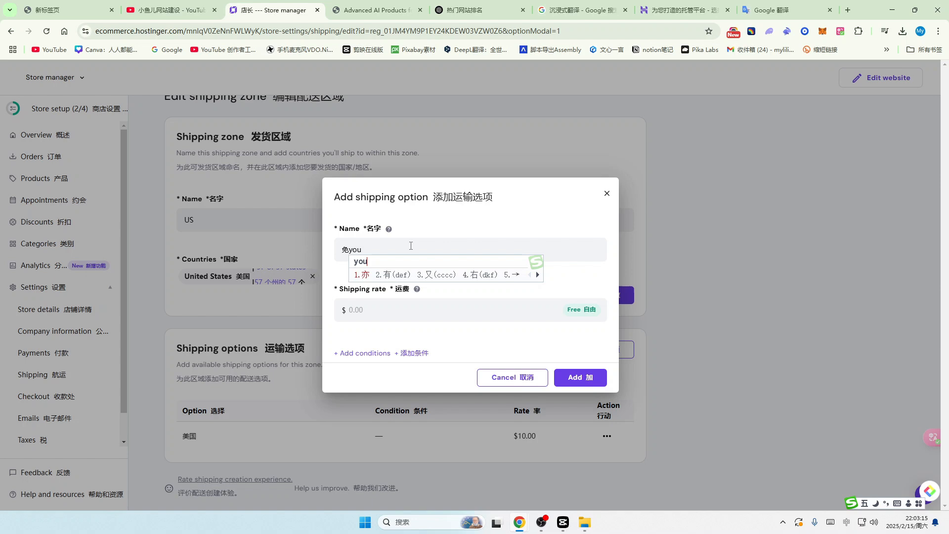
{"action": "type", "text": "fei"}
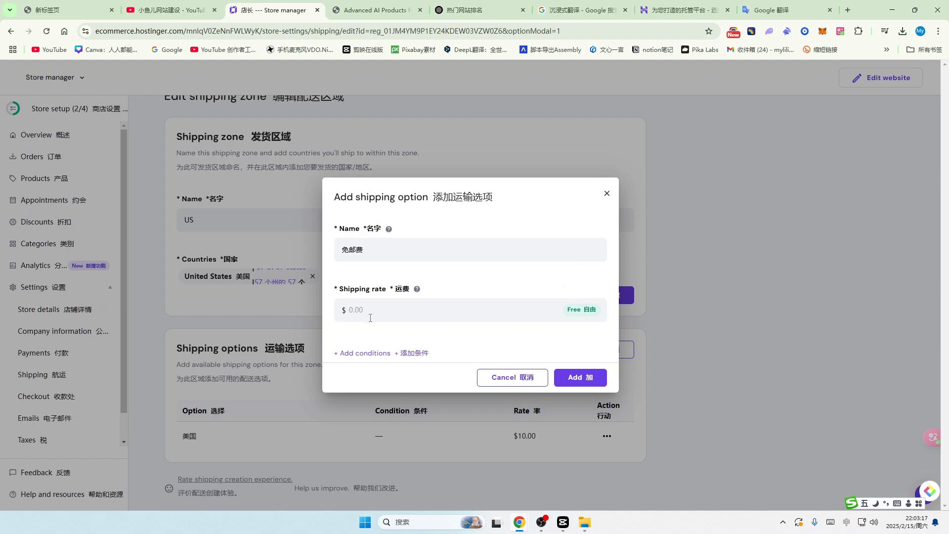
{"action": "left_click", "coordinate": [373, 312]}
{"action": "type", "text": "0"}
{"action": "left_click", "coordinate": [413, 355]}
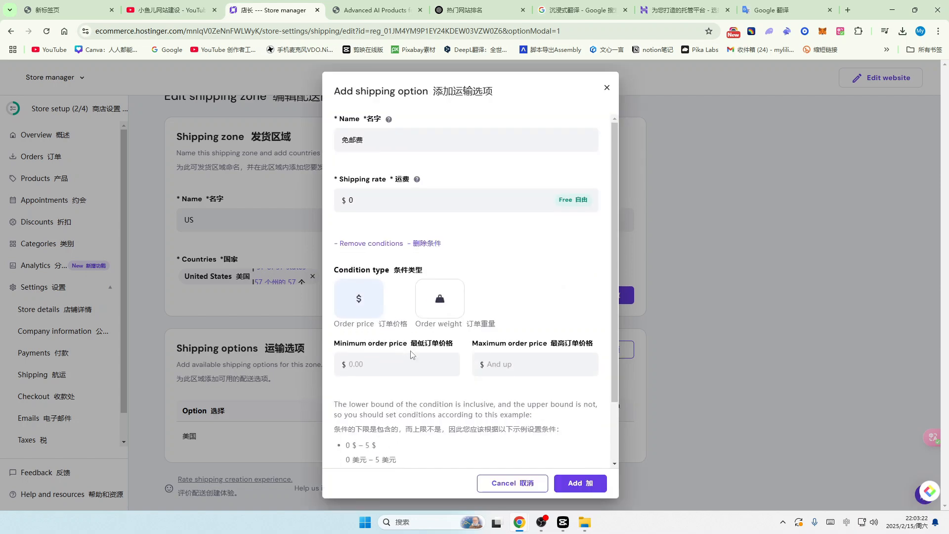
{"action": "left_click", "coordinate": [361, 365]}
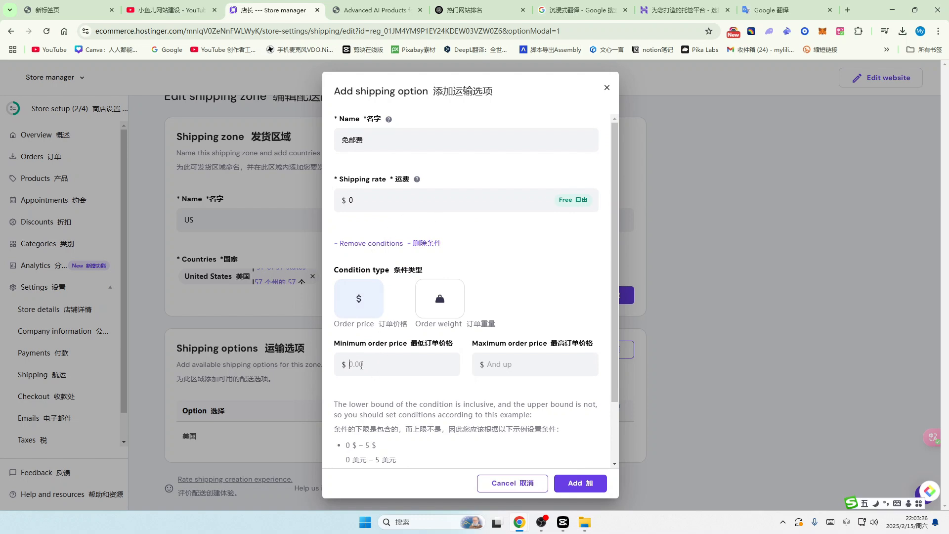
{"action": "type", "text": "199"}
{"action": "left_click", "coordinate": [582, 487]}
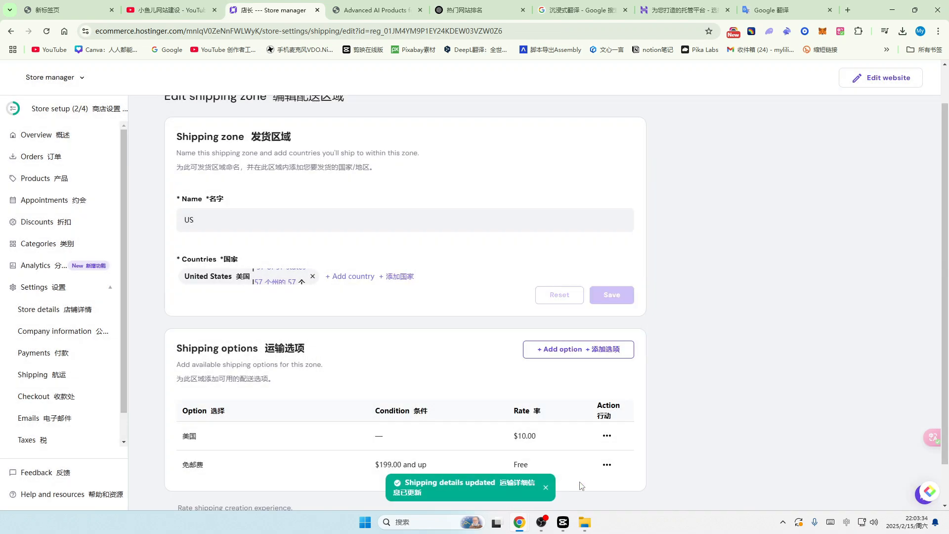
Step: Add the Philippines to the shipping zone and save it
{"action": "scroll", "coordinate": [430, 429], "scroll_direction": "down", "scroll_amount": 1}
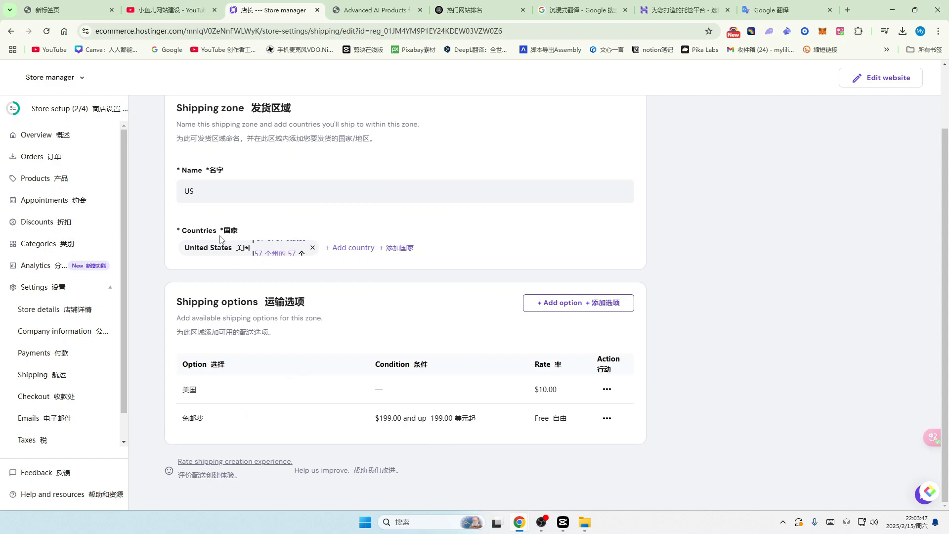
{"action": "left_click", "coordinate": [348, 252]}
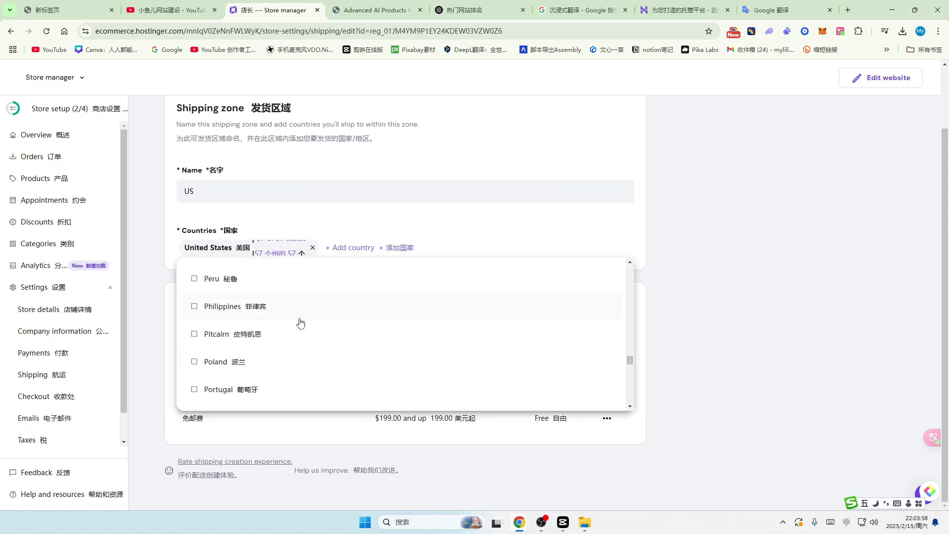
{"action": "left_click", "coordinate": [283, 311]}
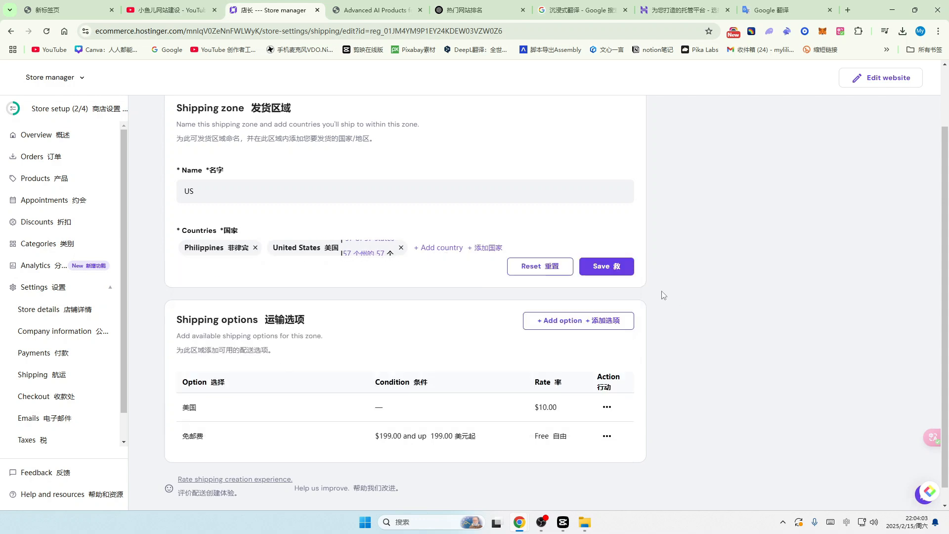
{"action": "left_click", "coordinate": [606, 267]}
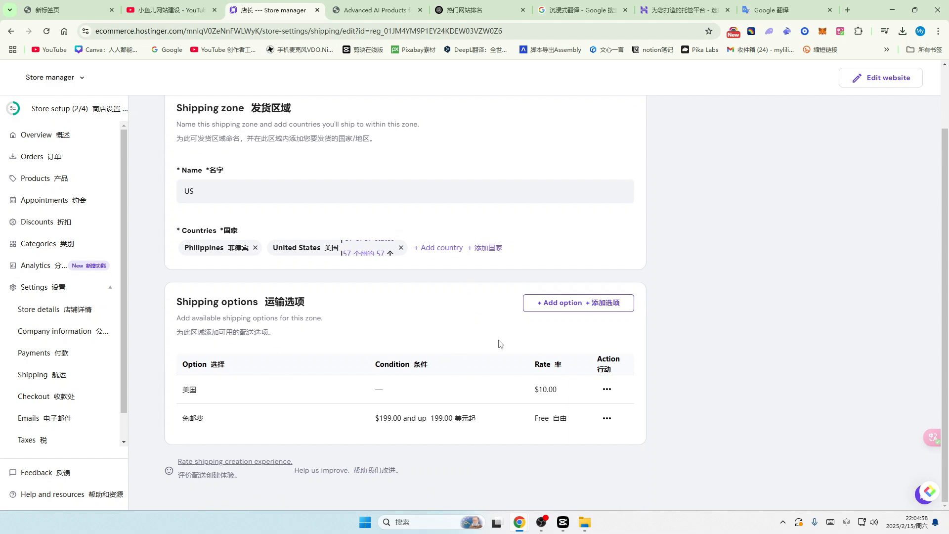
Step: Return to the shipping zones list, start a new zone, then view the empty Orders page
{"action": "scroll", "coordinate": [500, 343], "scroll_direction": "up", "scroll_amount": 2}
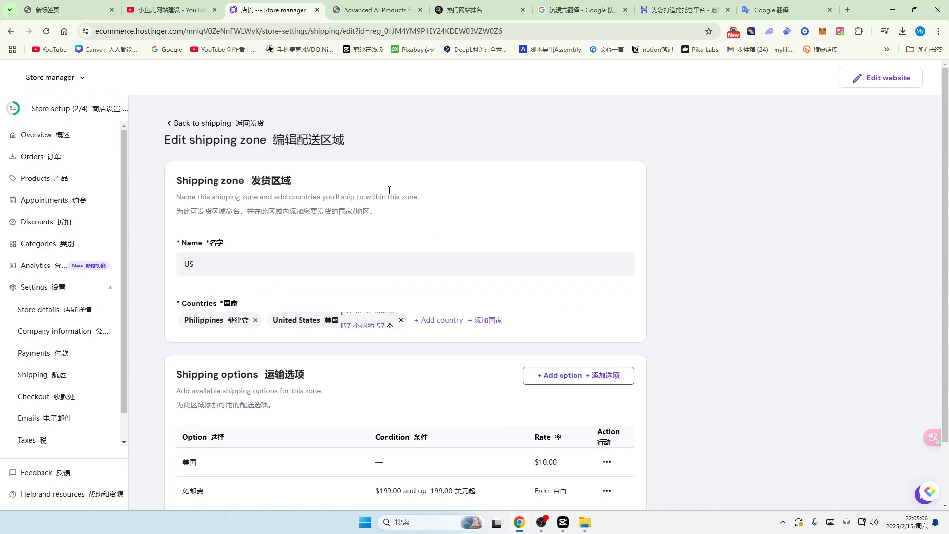
{"action": "left_click", "coordinate": [168, 127]}
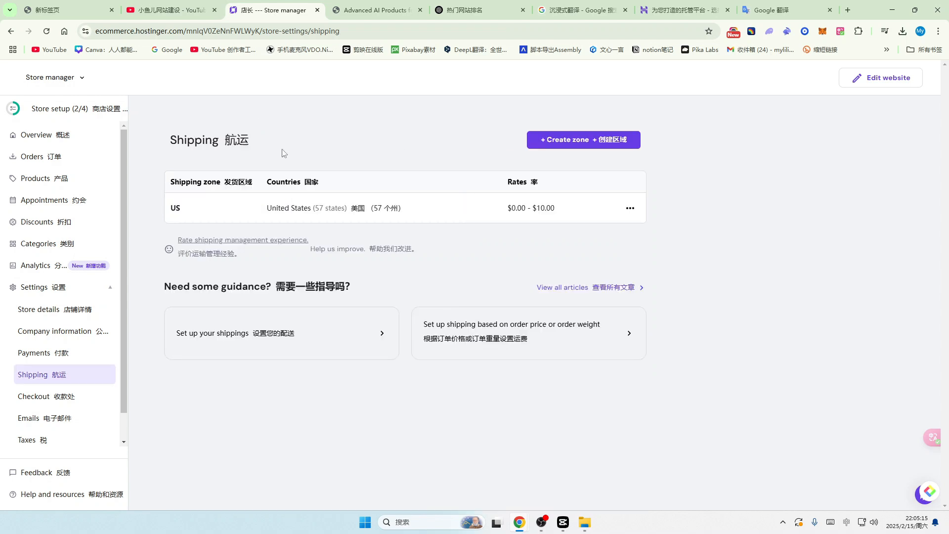
{"action": "left_click", "coordinate": [597, 142]}
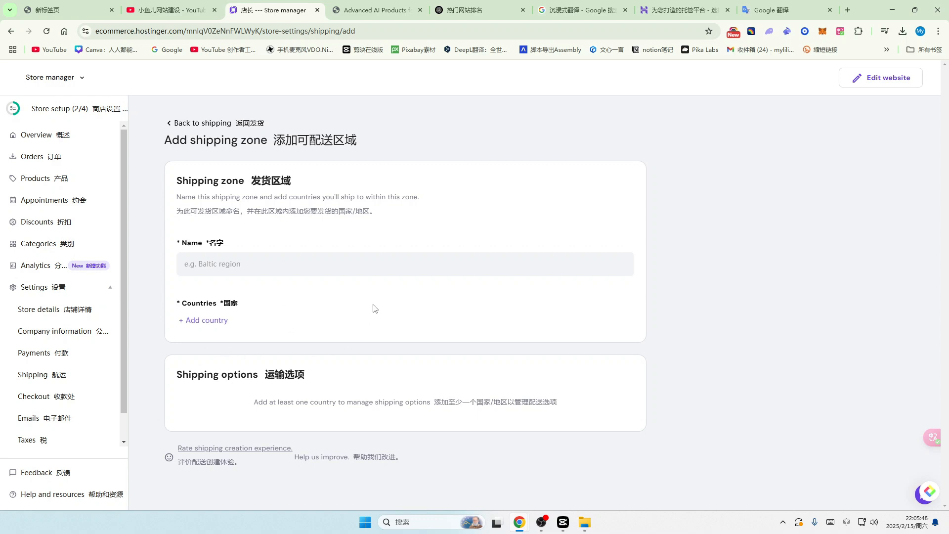
{"action": "left_click", "coordinate": [35, 158]}
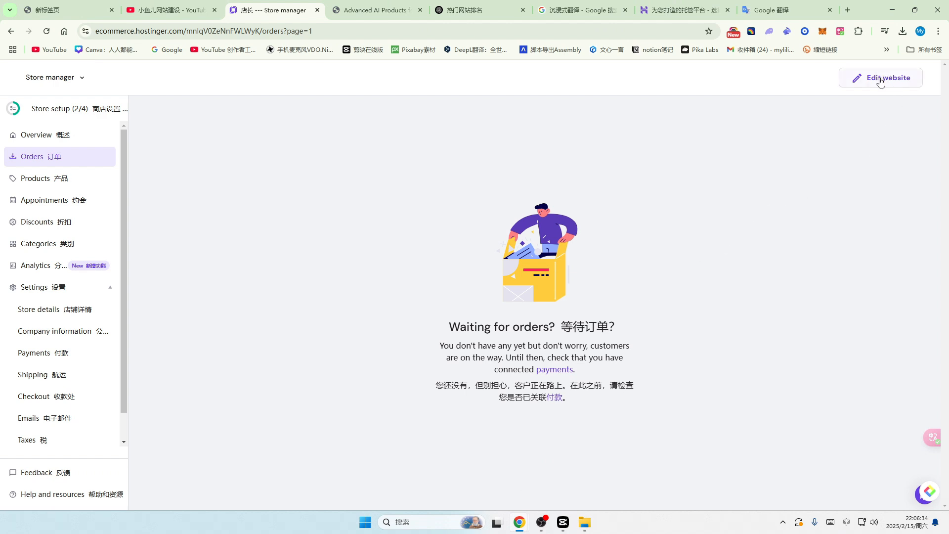
Step: Open the Website Builder editor from the Store manager's Edit website button
{"action": "left_click", "coordinate": [881, 80]}
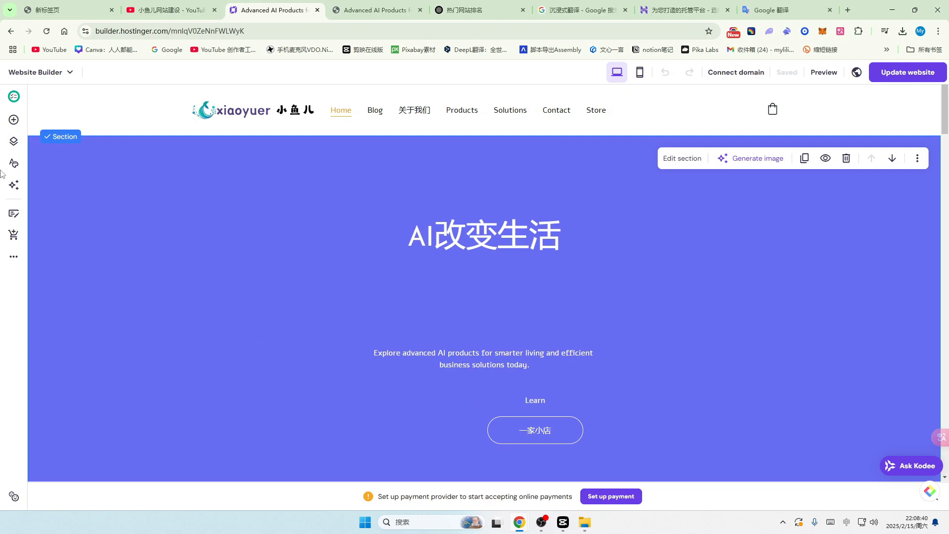
Step: Open General settings and expand the Favicon section
{"action": "left_click", "coordinate": [14, 261]}
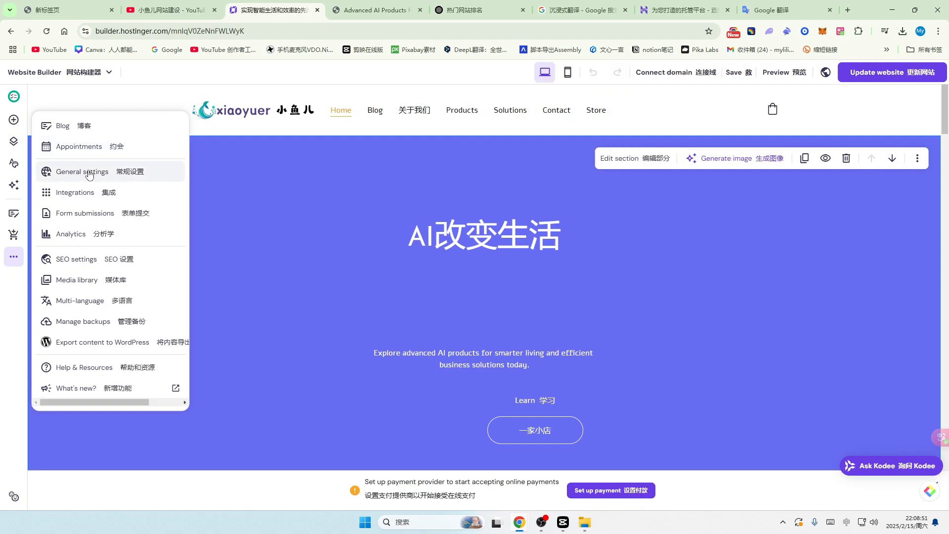
{"action": "left_click", "coordinate": [89, 173]}
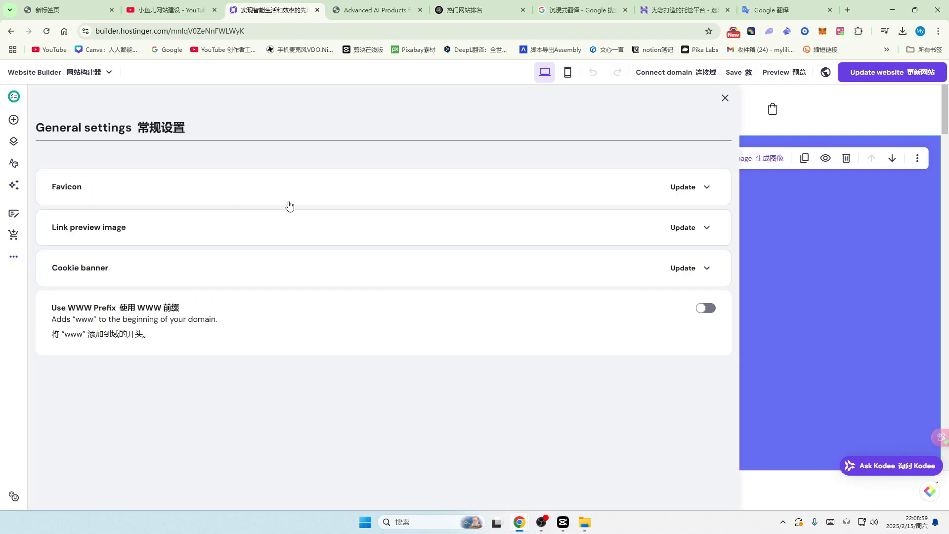
{"action": "left_click", "coordinate": [707, 190]}
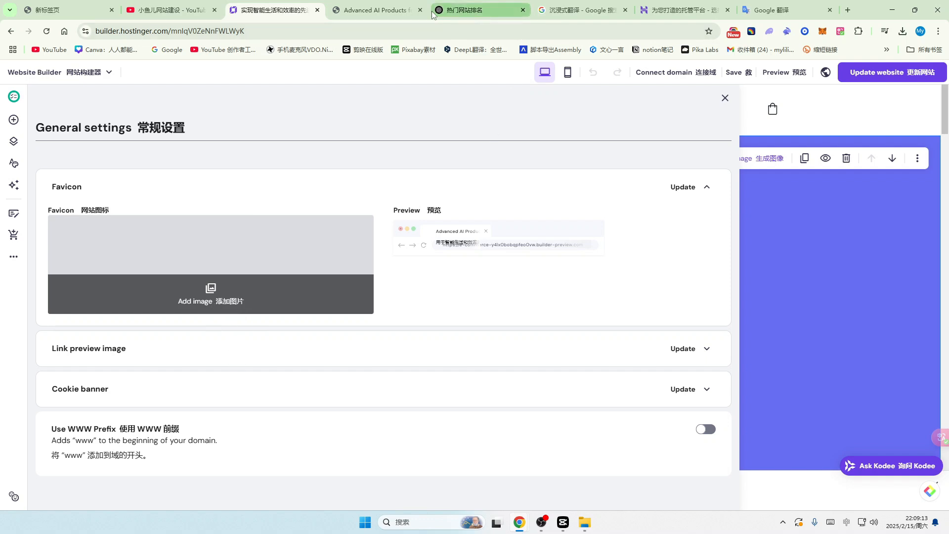
{"action": "mouse_move", "coordinate": [438, 12]}
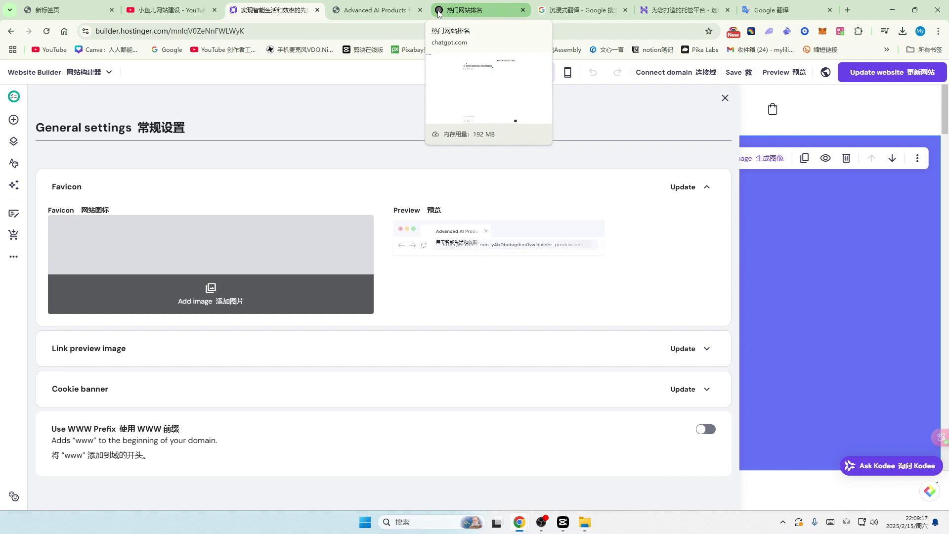
{"action": "mouse_move", "coordinate": [543, 11]}
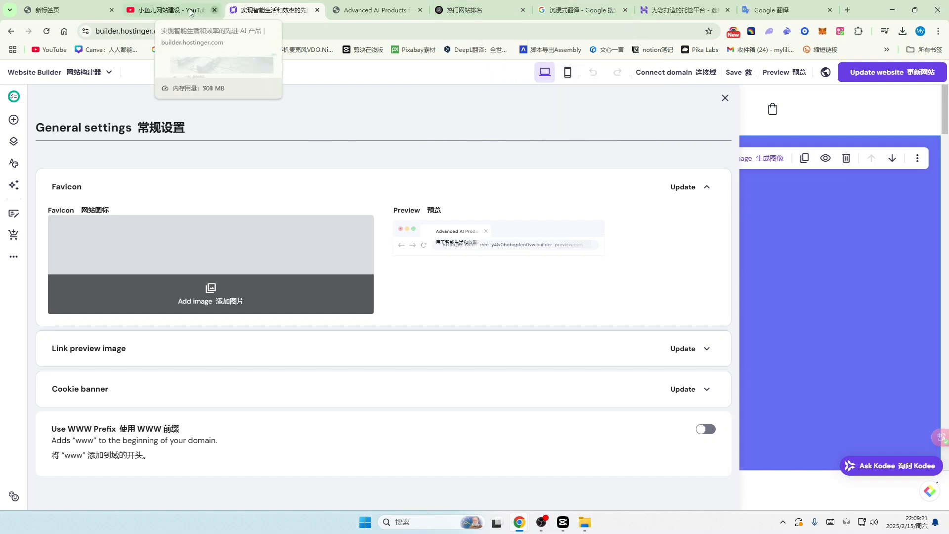
{"action": "left_click", "coordinate": [141, 9]}
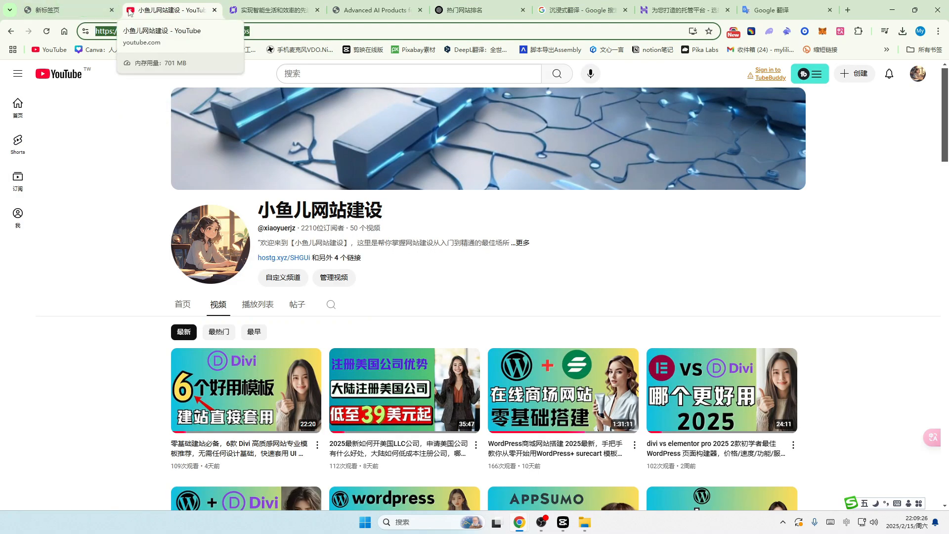
{"action": "left_click", "coordinate": [282, 11]}
Step: Upload the Green Leaf Minimalist Organic Shop Logo as the favicon and save
{"action": "left_click", "coordinate": [213, 290]}
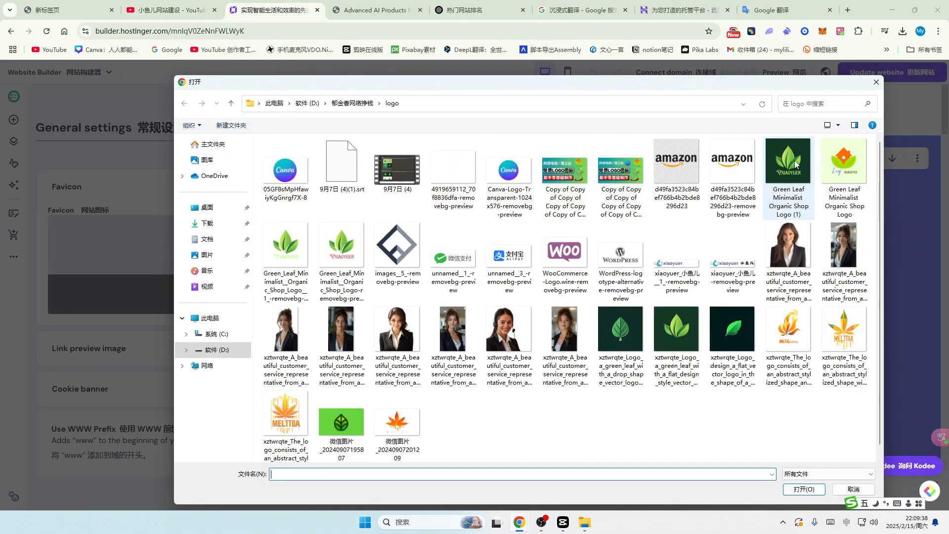
{"action": "left_click", "coordinate": [844, 178]}
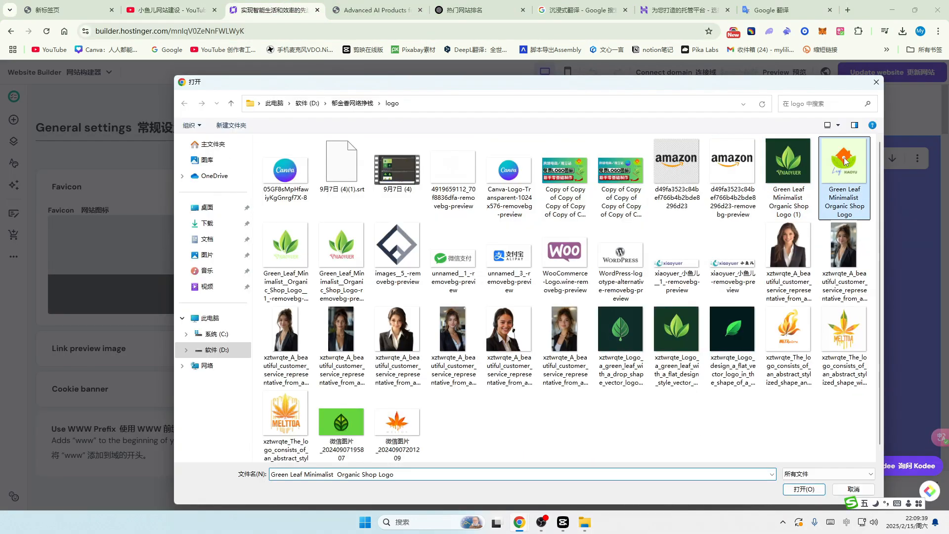
{"action": "left_click", "coordinate": [805, 489]}
{"action": "left_click", "coordinate": [242, 202]}
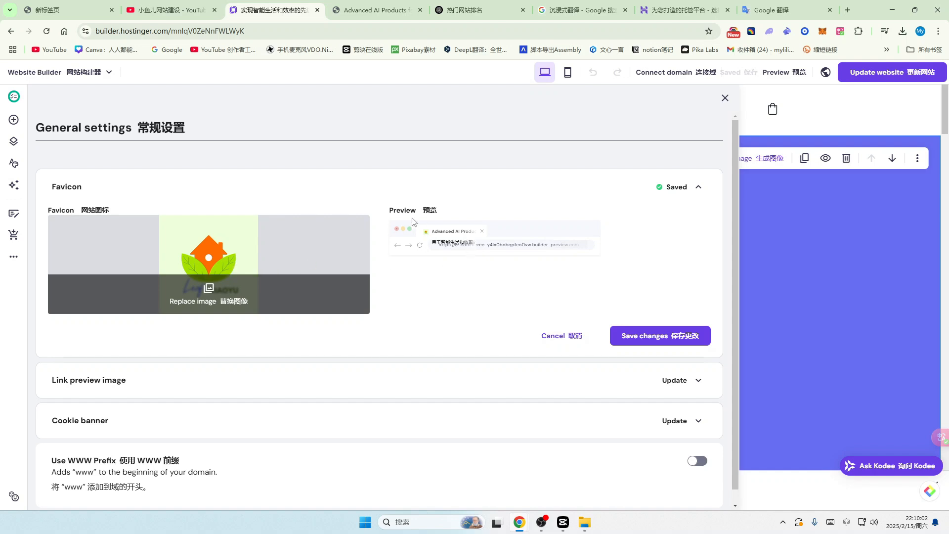
{"action": "left_click", "coordinate": [826, 72]}
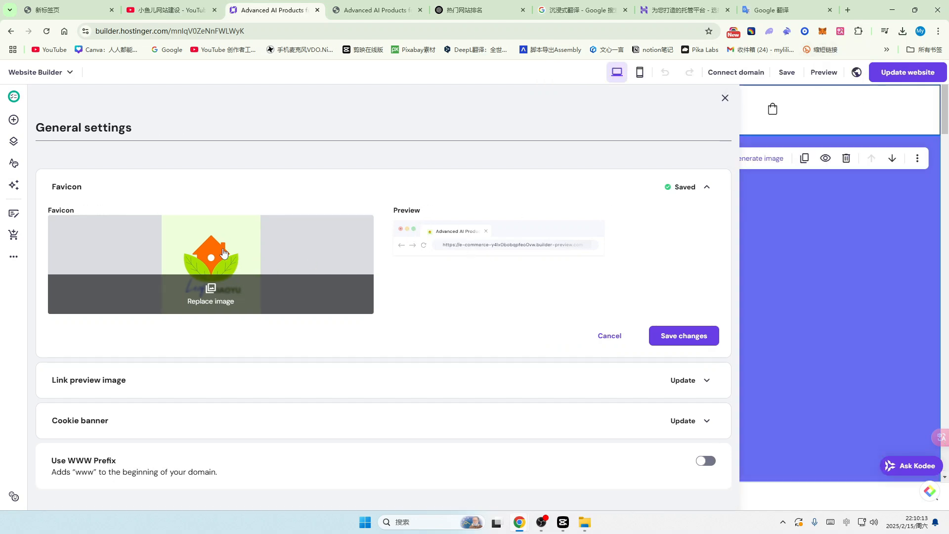
{"action": "left_click", "coordinate": [681, 339]}
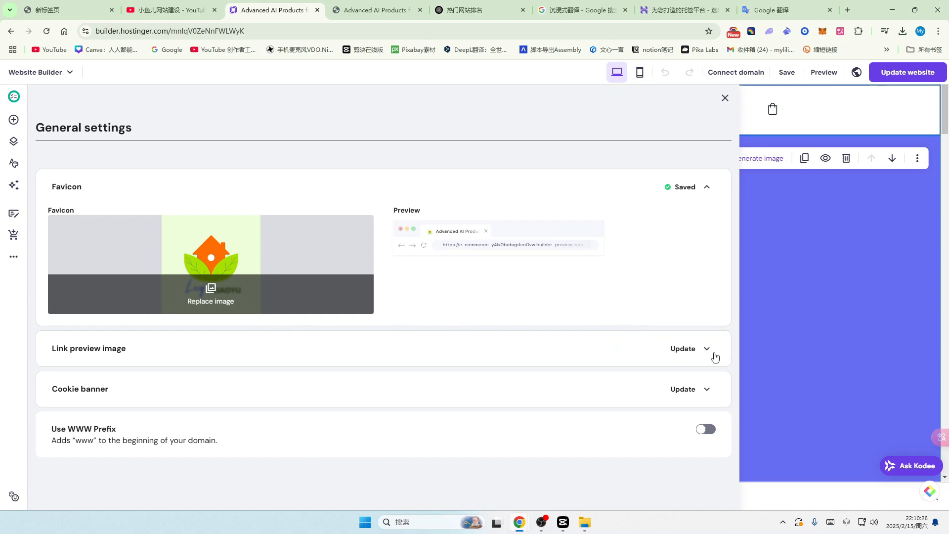
Step: Set the smiling-woman portrait from the media library as the link preview image and save
{"action": "left_click", "coordinate": [707, 349]}
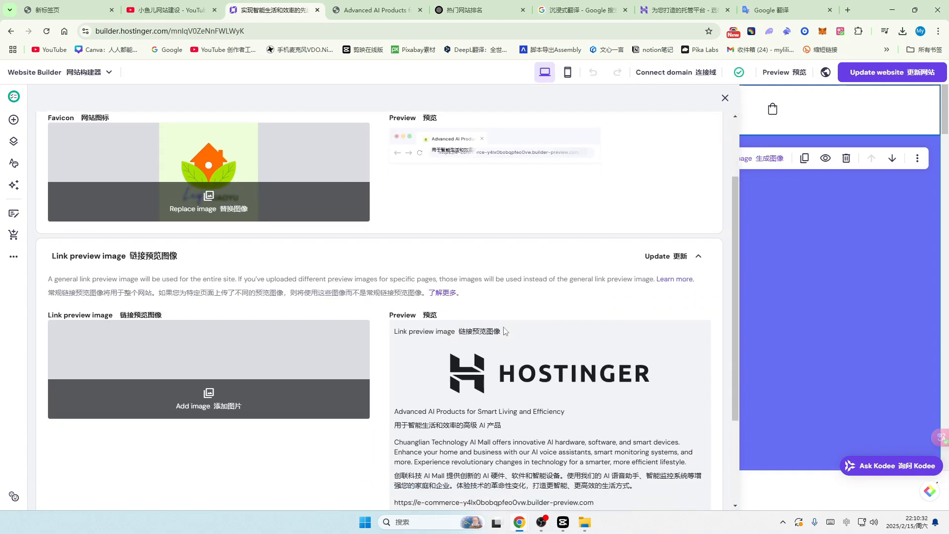
{"action": "scroll", "coordinate": [344, 331], "scroll_direction": "down", "scroll_amount": 1}
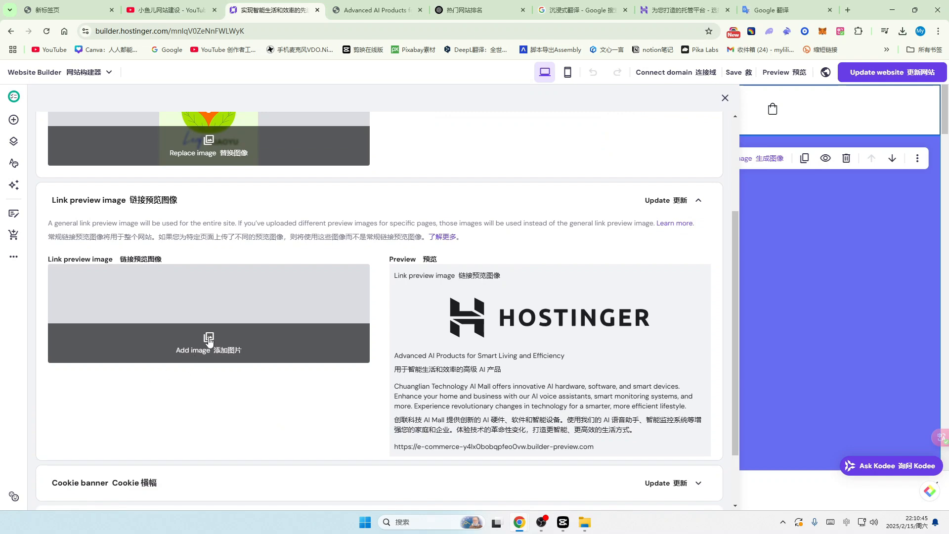
{"action": "left_click", "coordinate": [207, 341]}
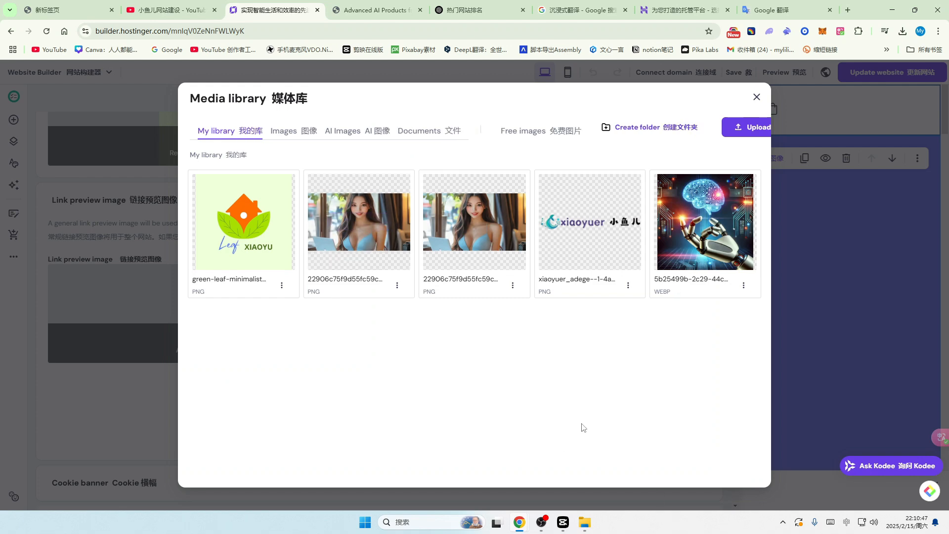
{"action": "left_click", "coordinate": [362, 228]}
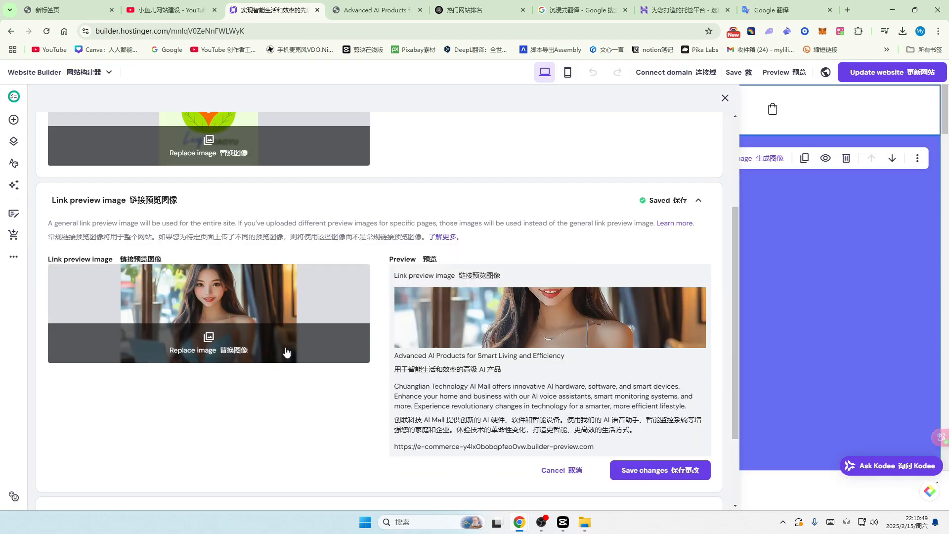
{"action": "scroll", "coordinate": [581, 379], "scroll_direction": "down", "scroll_amount": 2}
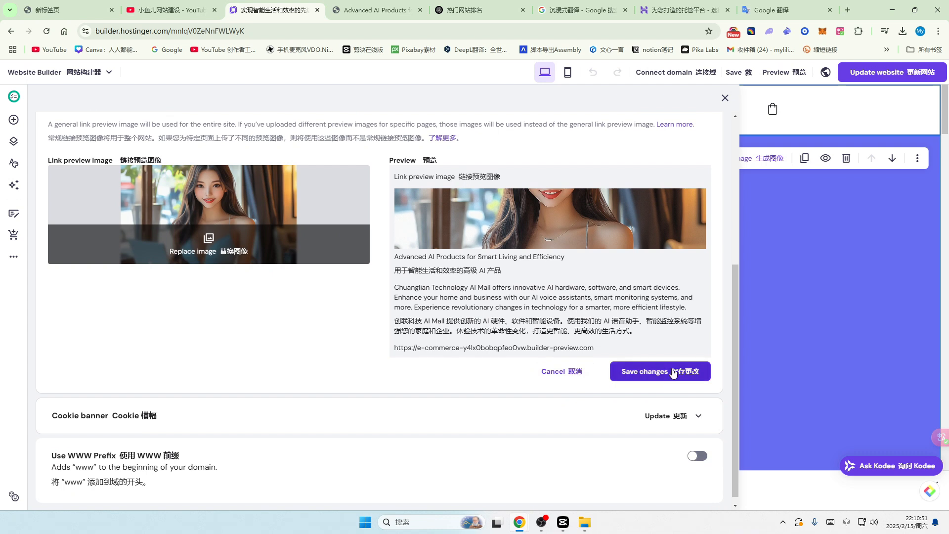
{"action": "left_click", "coordinate": [671, 372]}
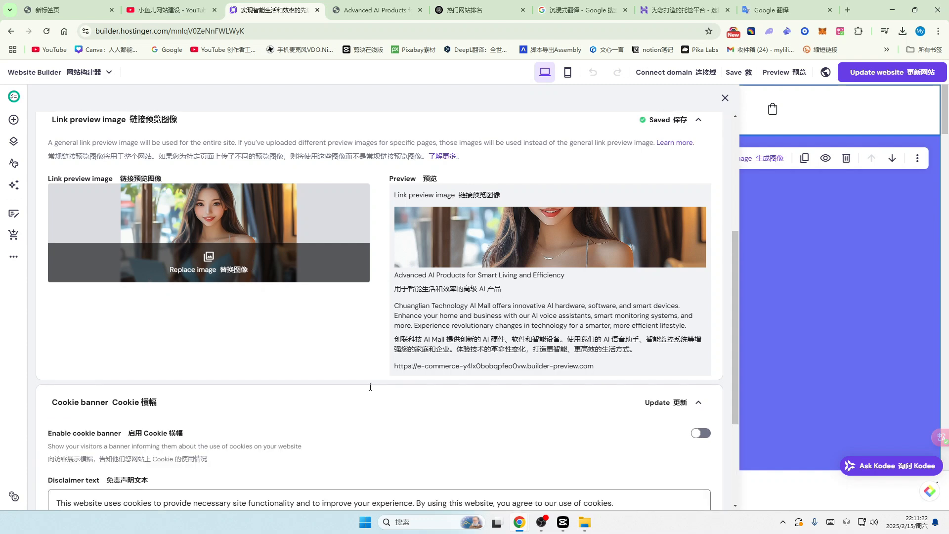
{"action": "scroll", "coordinate": [370, 387], "scroll_direction": "up", "scroll_amount": 2}
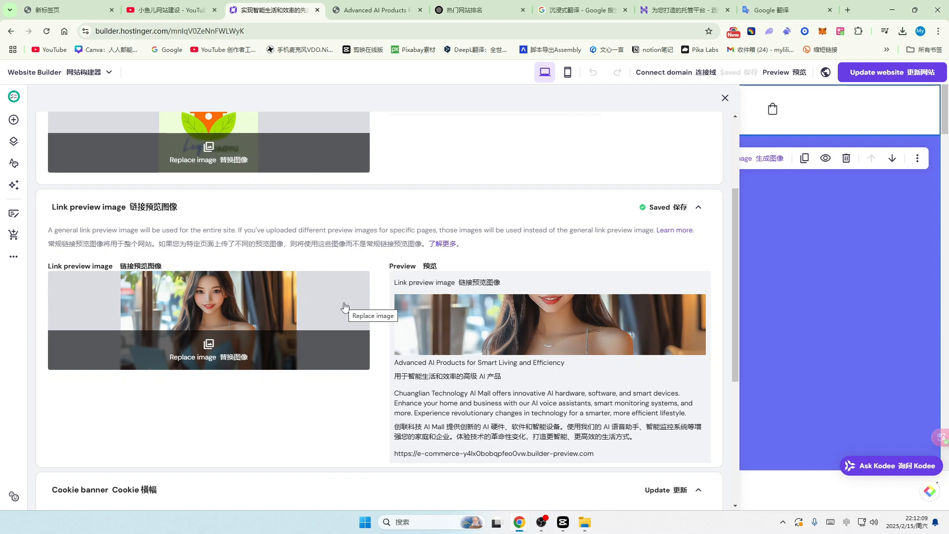
Step: Review SEO settings for all seven pages, then start AI SEO generation for Blog
{"action": "left_click", "coordinate": [14, 257]}
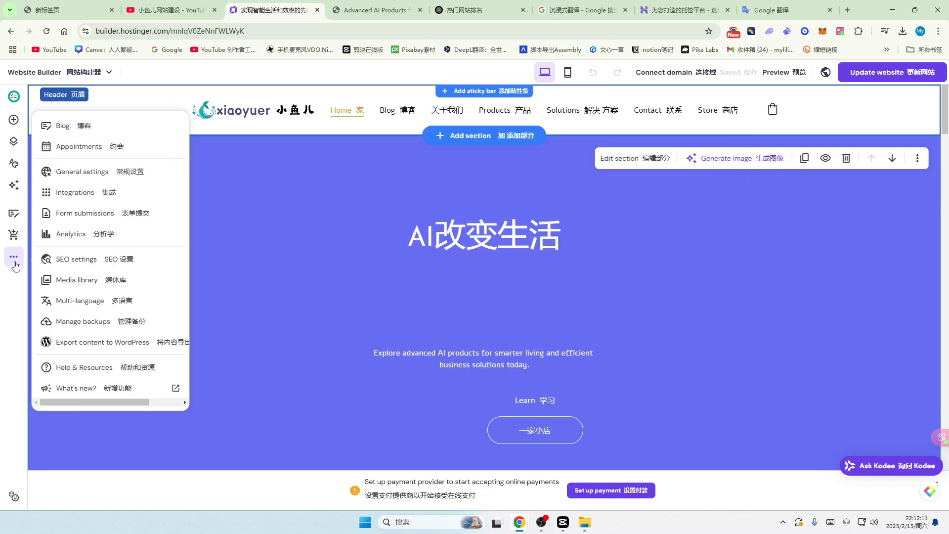
{"action": "left_click", "coordinate": [83, 265]}
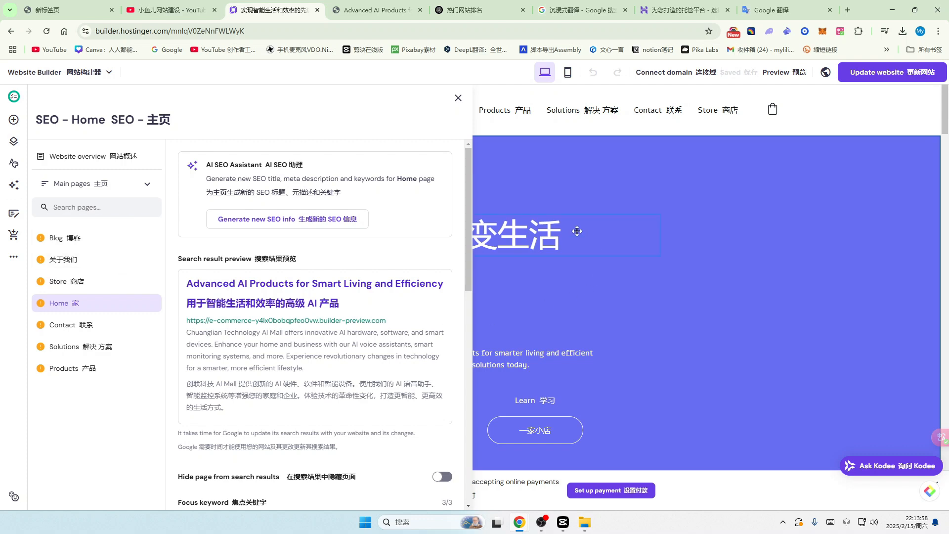
{"action": "left_click", "coordinate": [65, 239]}
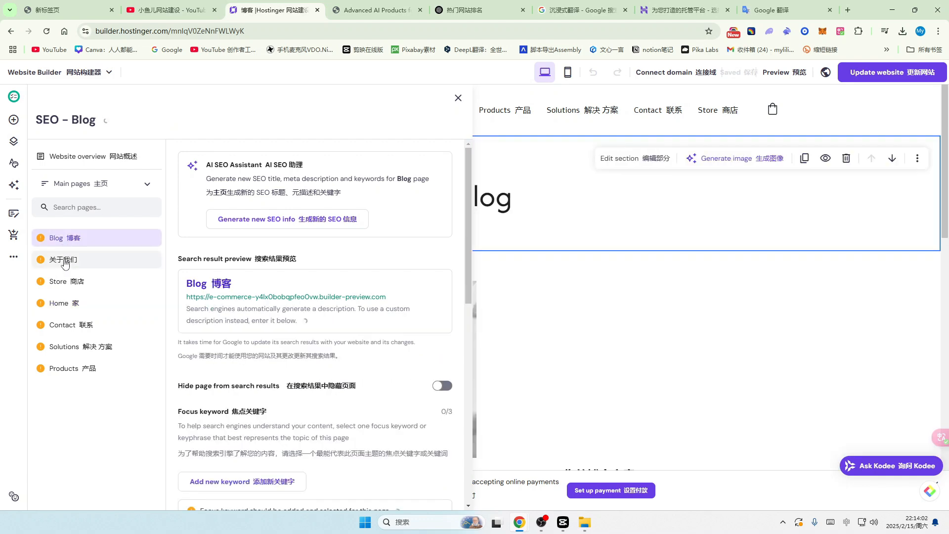
{"action": "left_click", "coordinate": [65, 261]}
{"action": "left_click", "coordinate": [71, 284]}
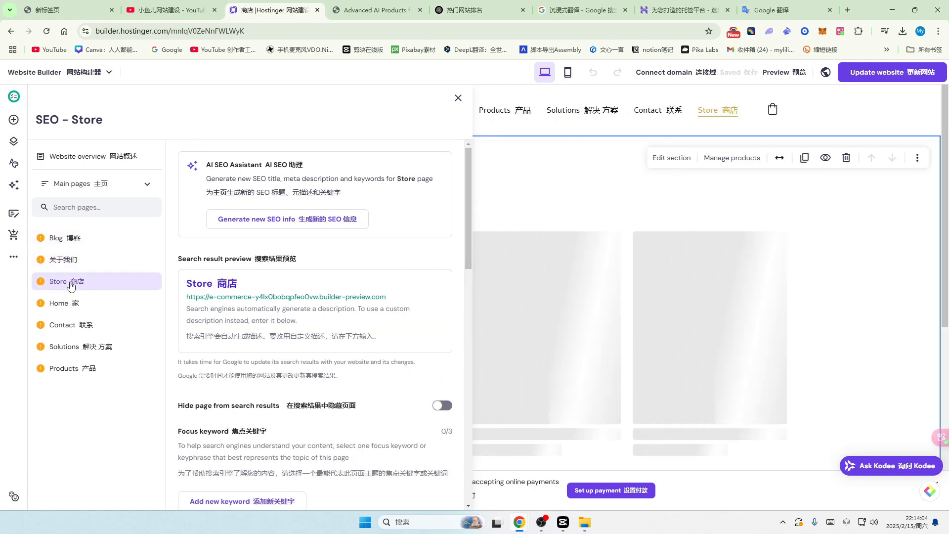
{"action": "left_click", "coordinate": [62, 304]}
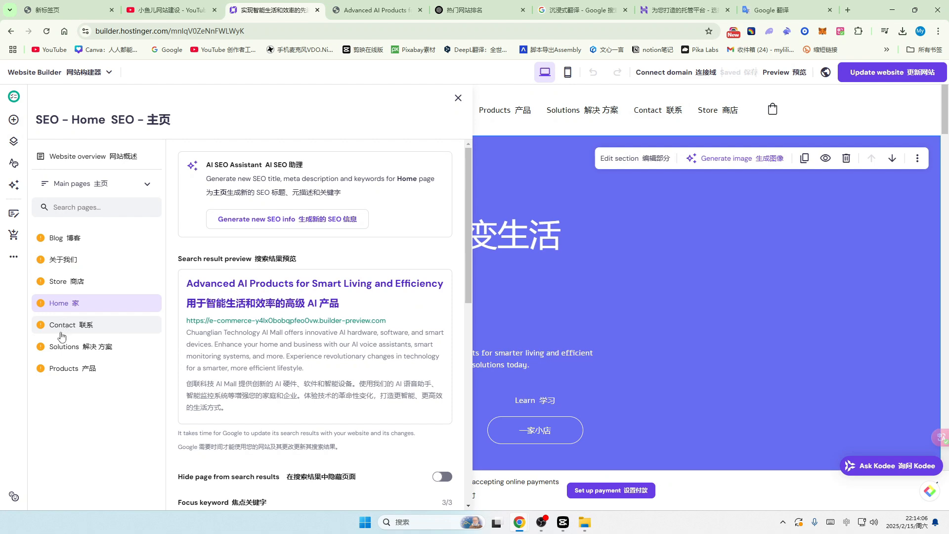
{"action": "left_click", "coordinate": [62, 330]}
{"action": "left_click", "coordinate": [62, 347]}
{"action": "left_click", "coordinate": [64, 368]}
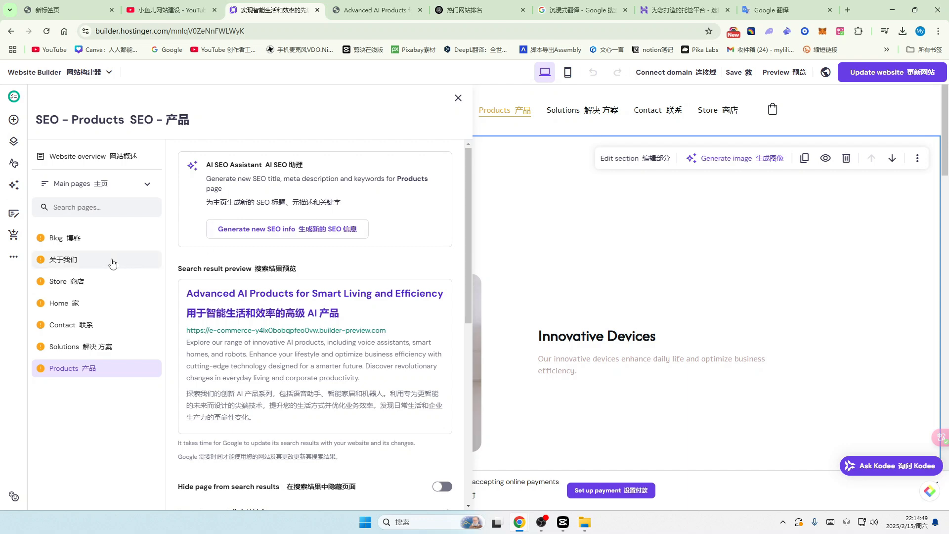
{"action": "left_click", "coordinate": [67, 239]}
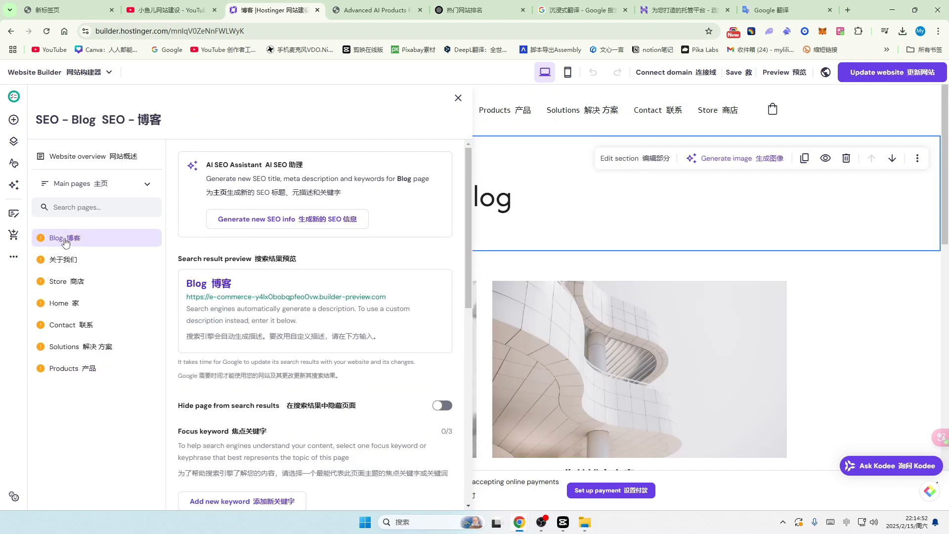
{"action": "left_click", "coordinate": [318, 220]}
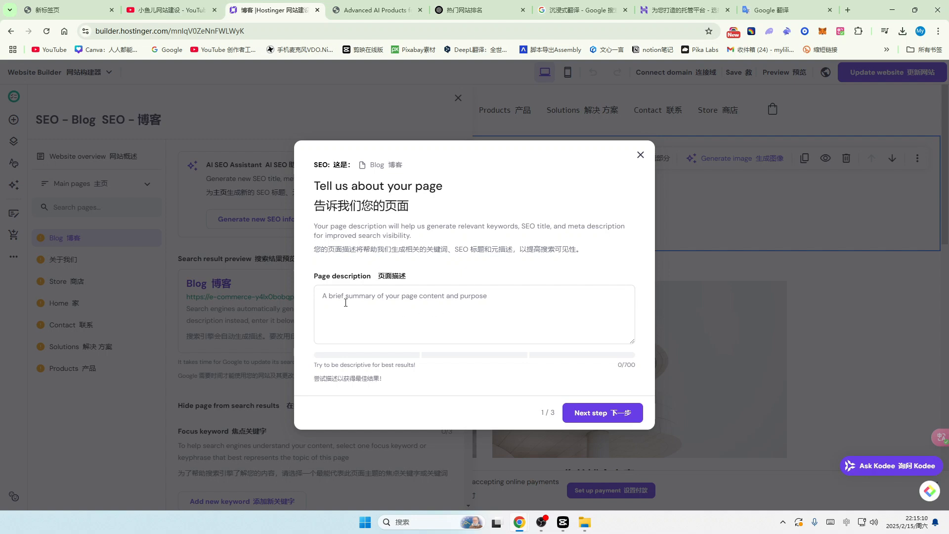
Step: Switch to the ChatGPT conversation containing the AI blog article
{"action": "left_click", "coordinate": [478, 10]}
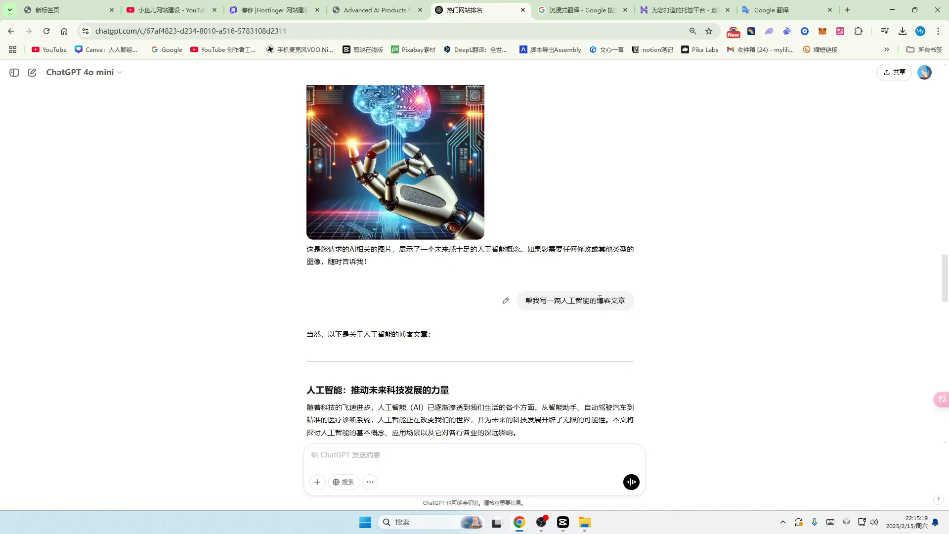
Step: Ask ChatGPT for the blog article's 页面描述 by reusing the earlier prompt, then select the reply
{"action": "left_click_drag", "start_coordinate": [601, 300], "coordinate": [641, 325]}
{"action": "key", "text": "ctrl+c"}
{"action": "left_click", "coordinate": [323, 453]}
{"action": "key", "text": "ctrl+v"}
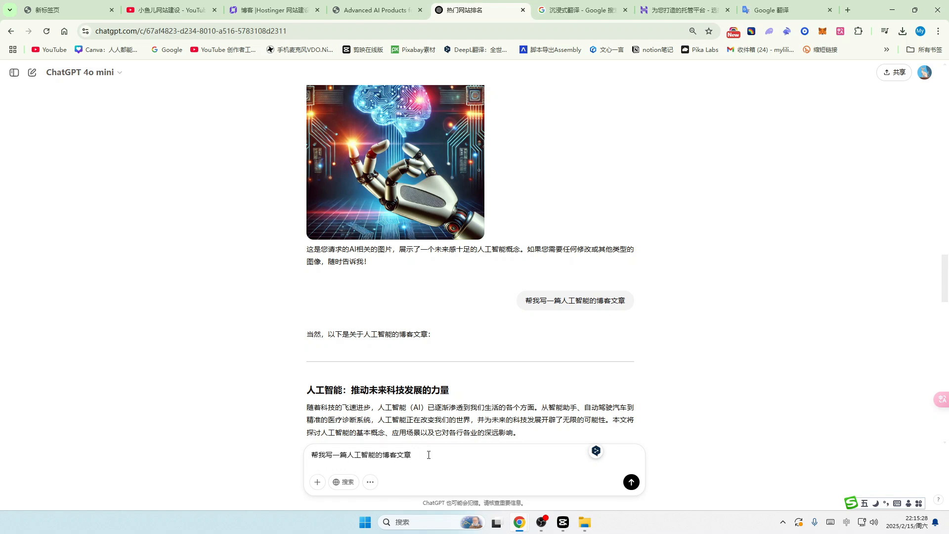
{"action": "type", "text": "d yemia"}
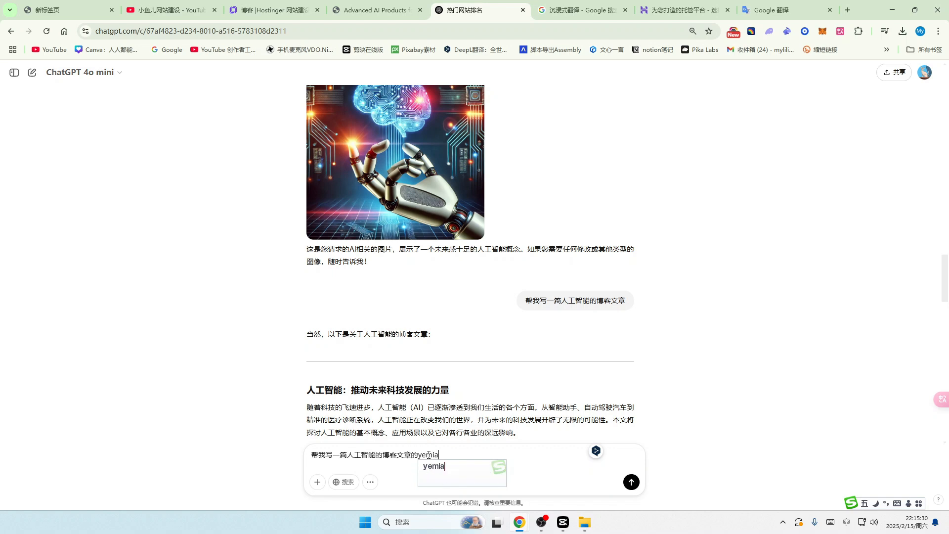
{"action": "type", "text": "n miaoshu"}
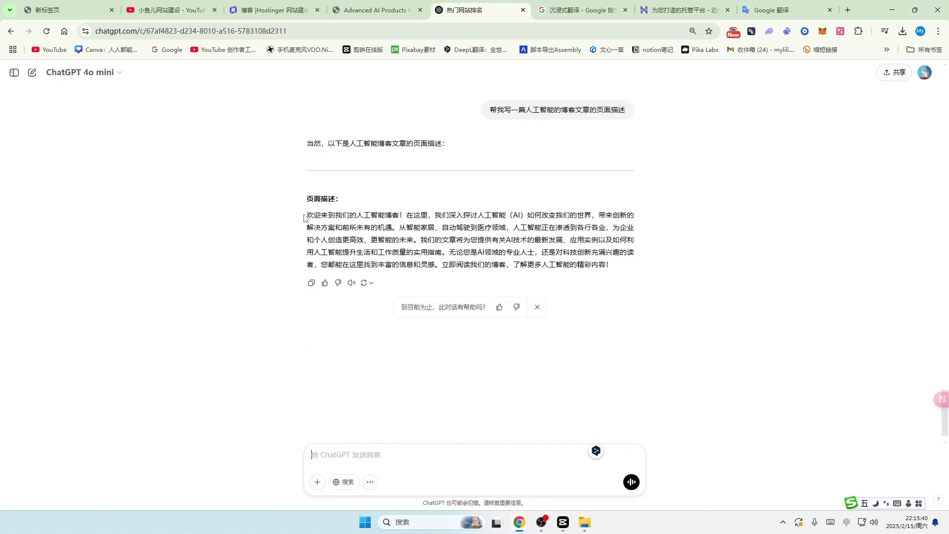
{"action": "left_click_drag", "start_coordinate": [304, 217], "coordinate": [677, 276]}
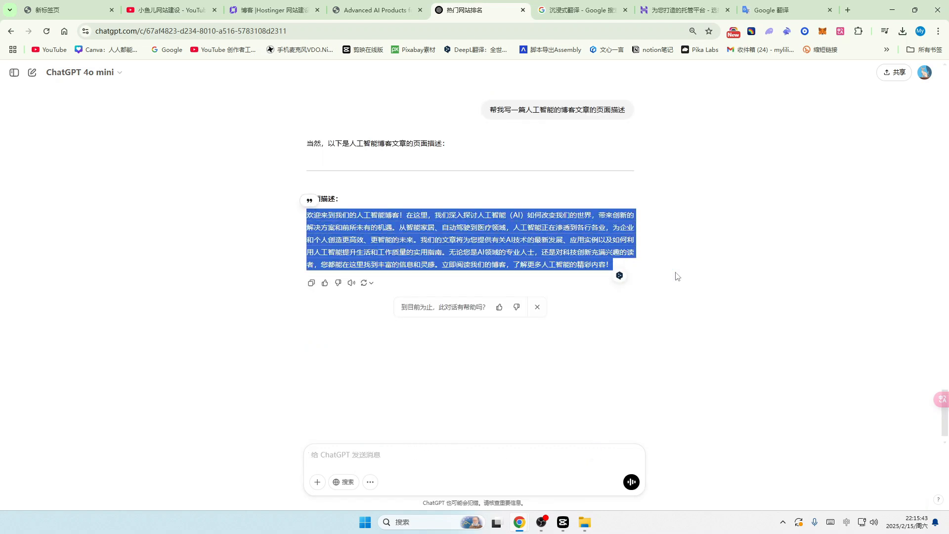
Step: Enter the Blog page description, pick artificial intelligence, AI technology and smart homes as keywords, then generate the preview
{"action": "left_click", "coordinate": [276, 10]}
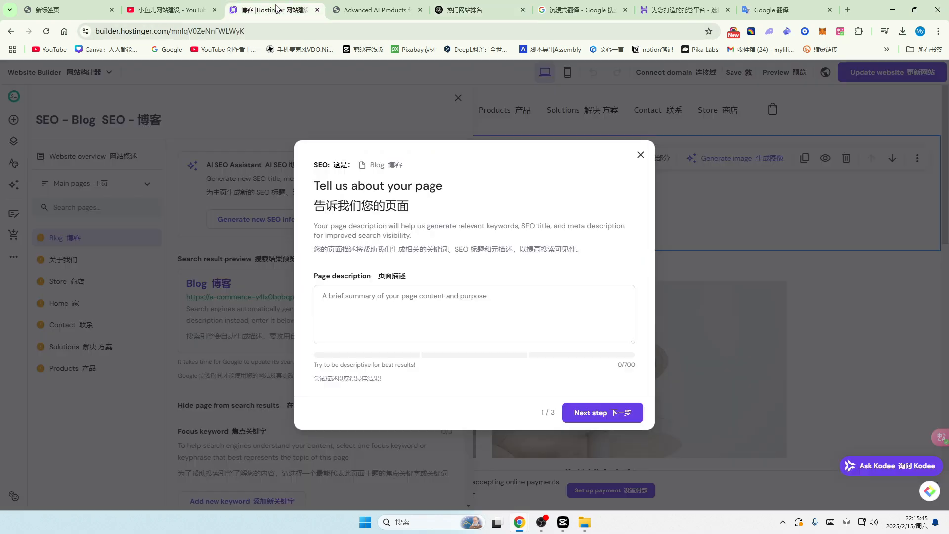
{"action": "left_click", "coordinate": [787, 10]}
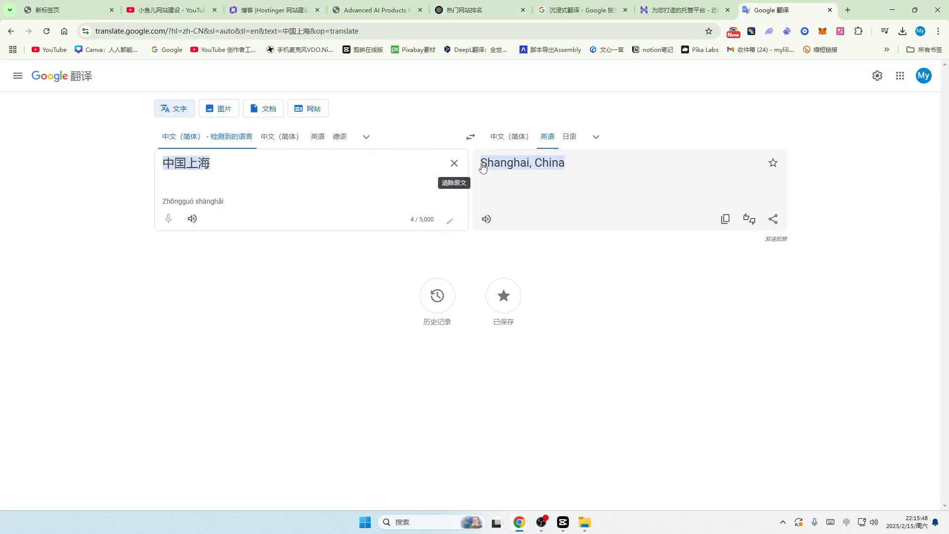
{"action": "left_click", "coordinate": [454, 163]}
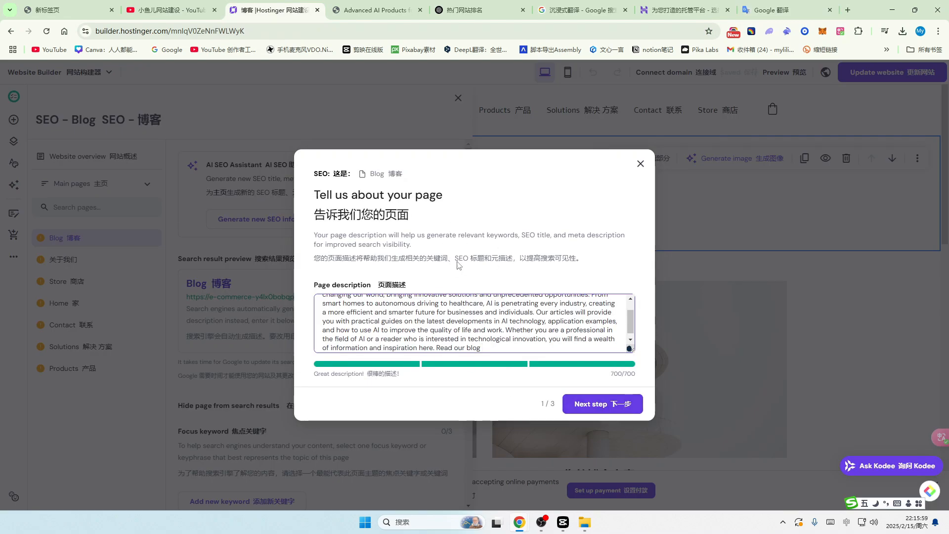
{"action": "left_click", "coordinate": [611, 406]}
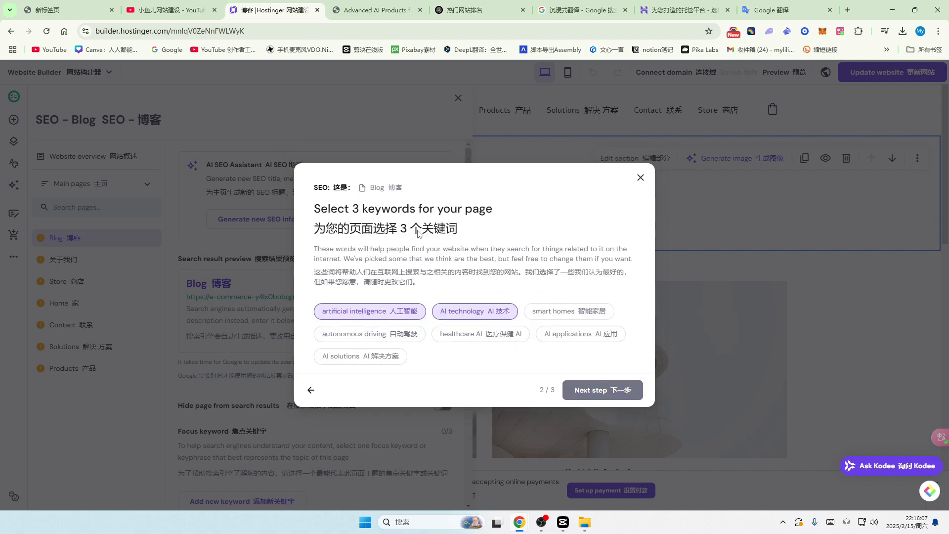
{"action": "left_click", "coordinate": [576, 313]}
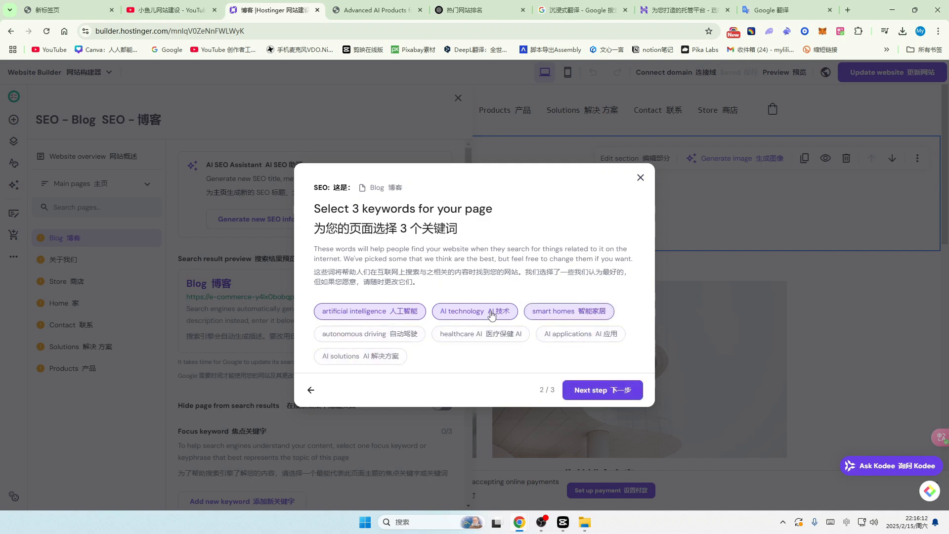
{"action": "left_click", "coordinate": [617, 394]}
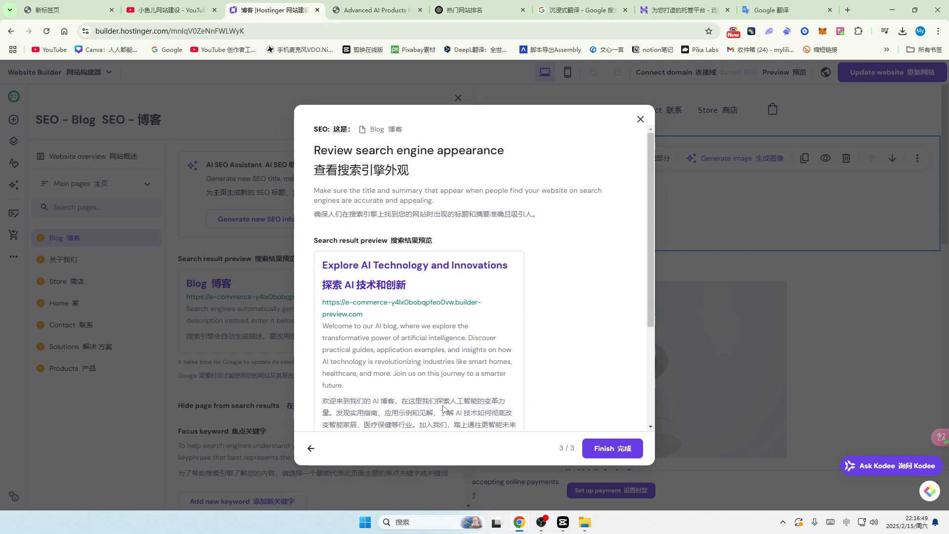
Step: Review the generated SEO title 'Explore AI Technology and Innovations' and its meta description
{"action": "scroll", "coordinate": [426, 301], "scroll_direction": "down", "scroll_amount": 2}
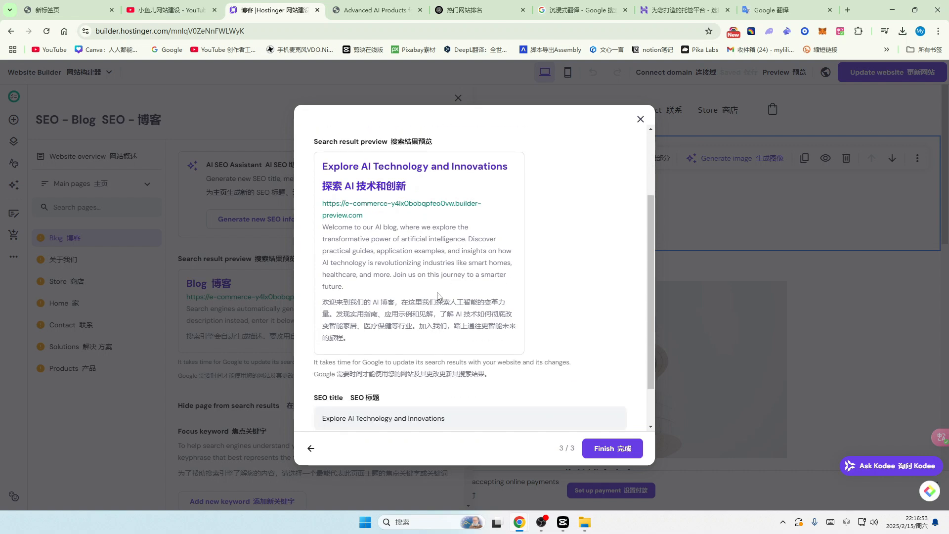
{"action": "scroll", "coordinate": [433, 300], "scroll_direction": "down", "scroll_amount": 1}
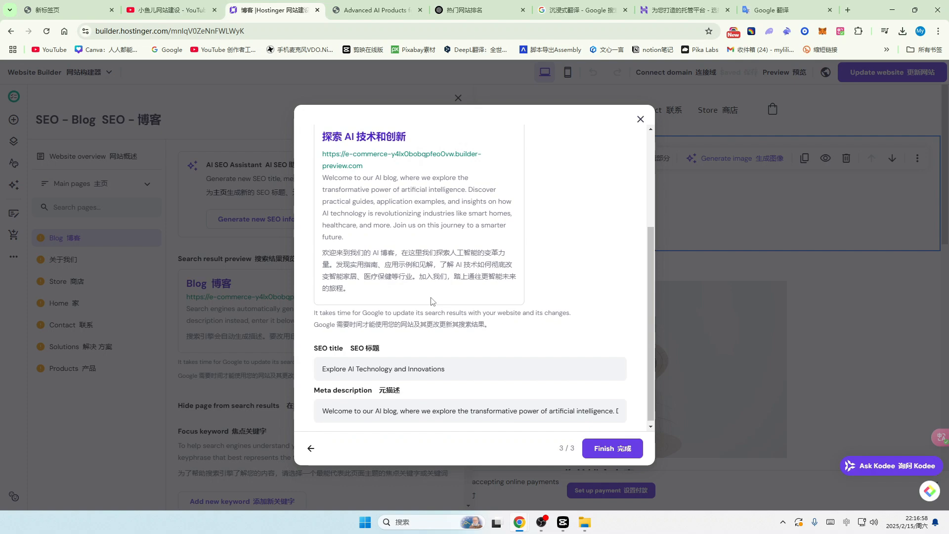
{"action": "scroll", "coordinate": [433, 301], "scroll_direction": "up", "scroll_amount": 3}
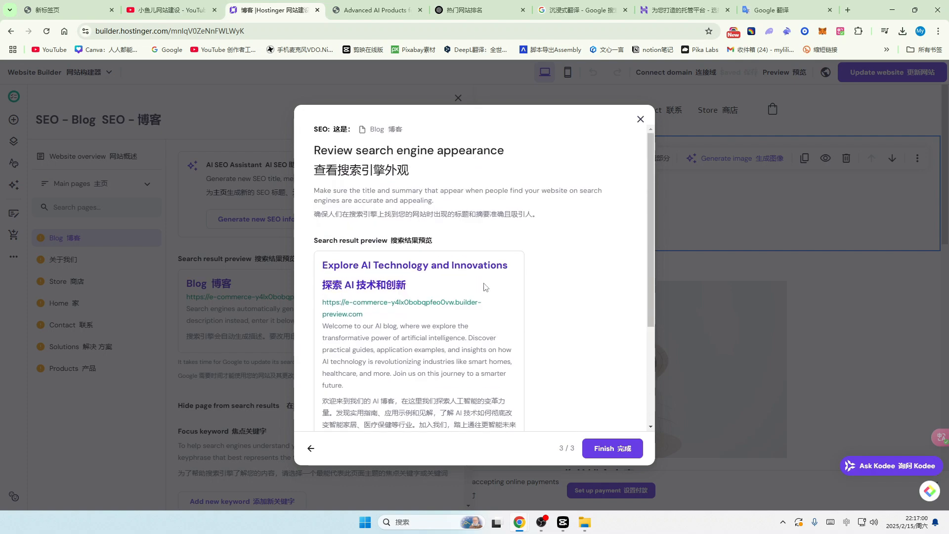
{"action": "scroll", "coordinate": [485, 287], "scroll_direction": "down", "scroll_amount": 3}
{"action": "left_click", "coordinate": [460, 372]}
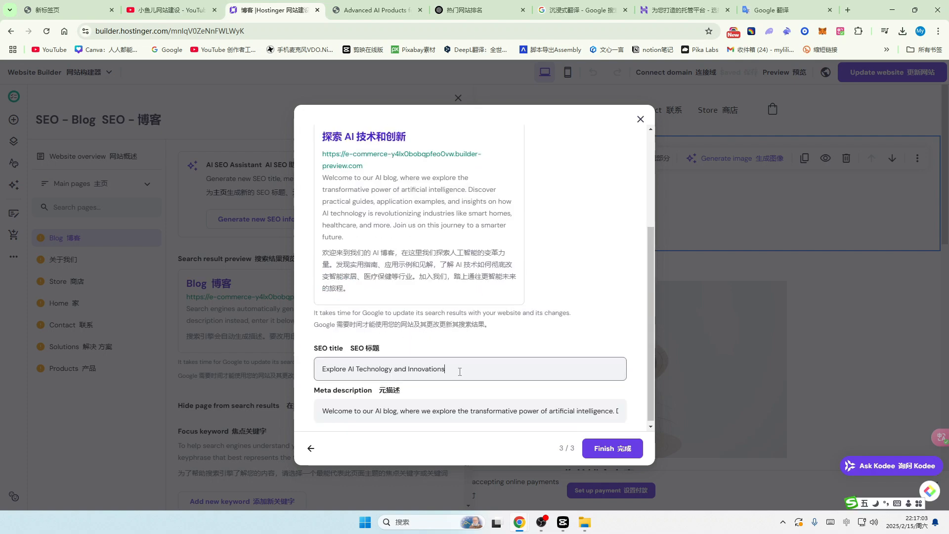
{"action": "key", "text": "Tab"}
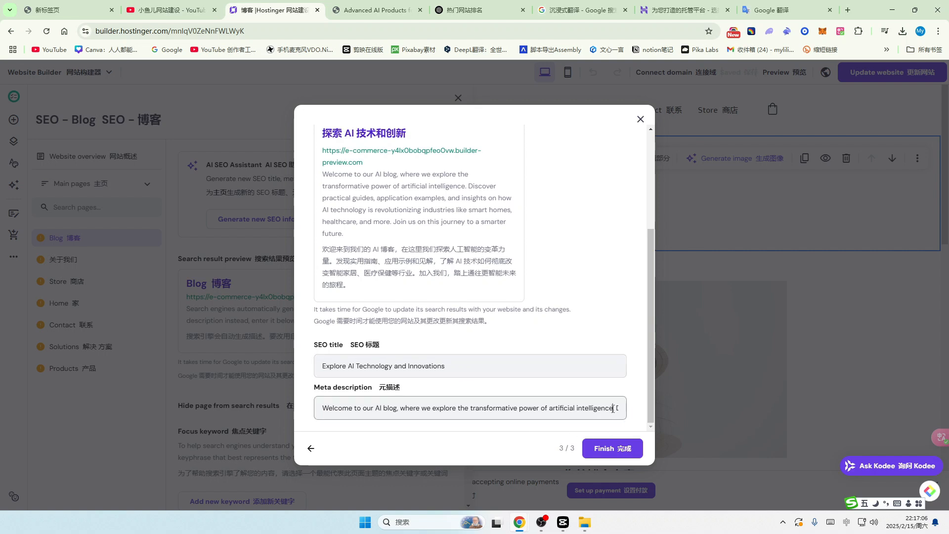
{"action": "left_click", "coordinate": [427, 370]}
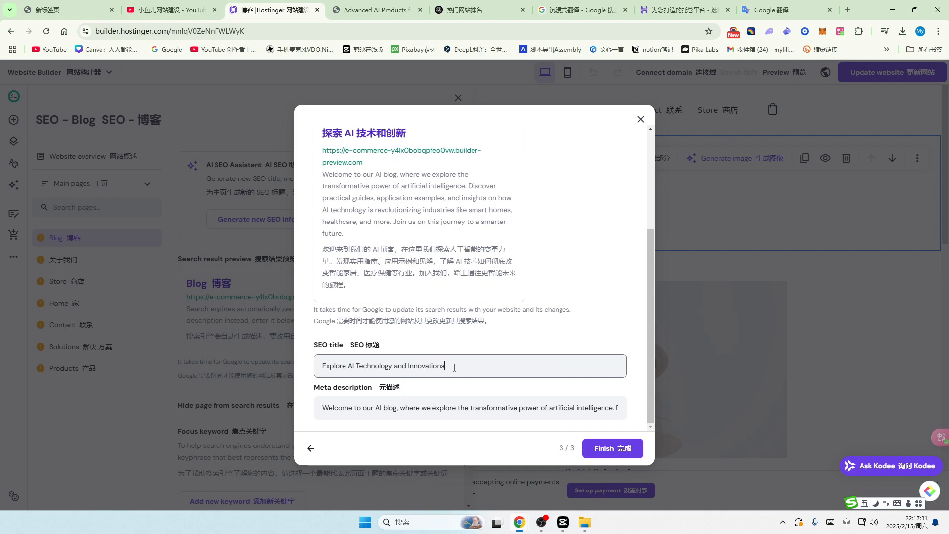
Step: Apply the Blog page SEO settings, look over its SEO checks, and open the 关于我们 page's SEO settings
{"action": "left_click", "coordinate": [622, 449]}
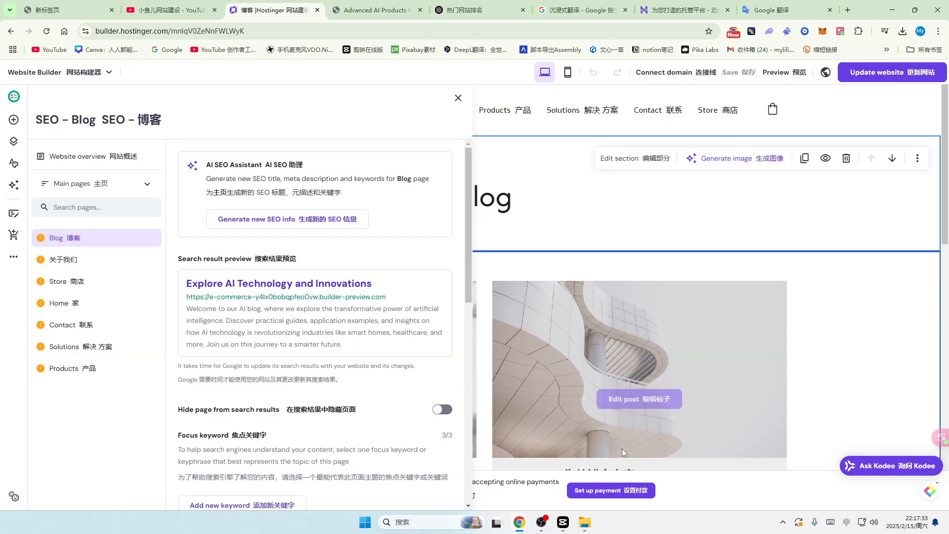
{"action": "scroll", "coordinate": [277, 328], "scroll_direction": "down", "scroll_amount": 5}
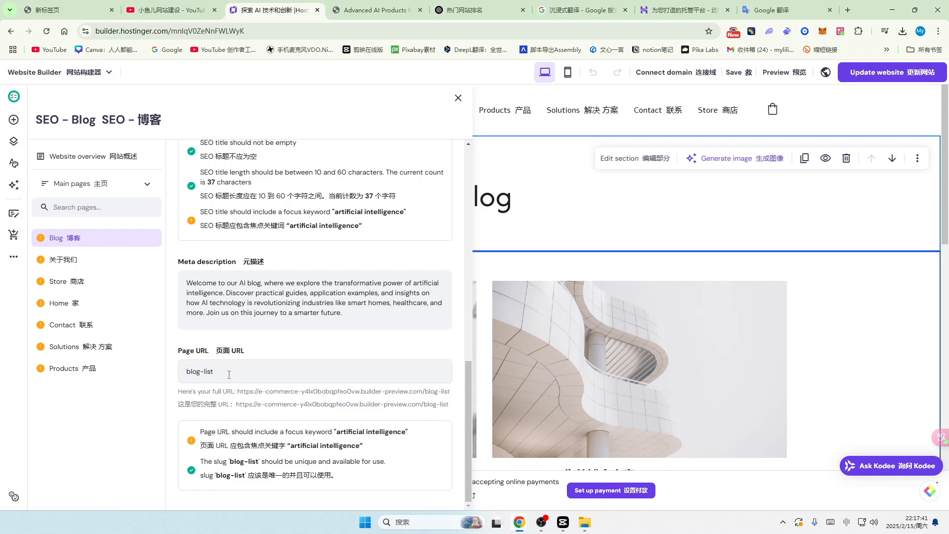
{"action": "scroll", "coordinate": [240, 370], "scroll_direction": "up", "scroll_amount": 5}
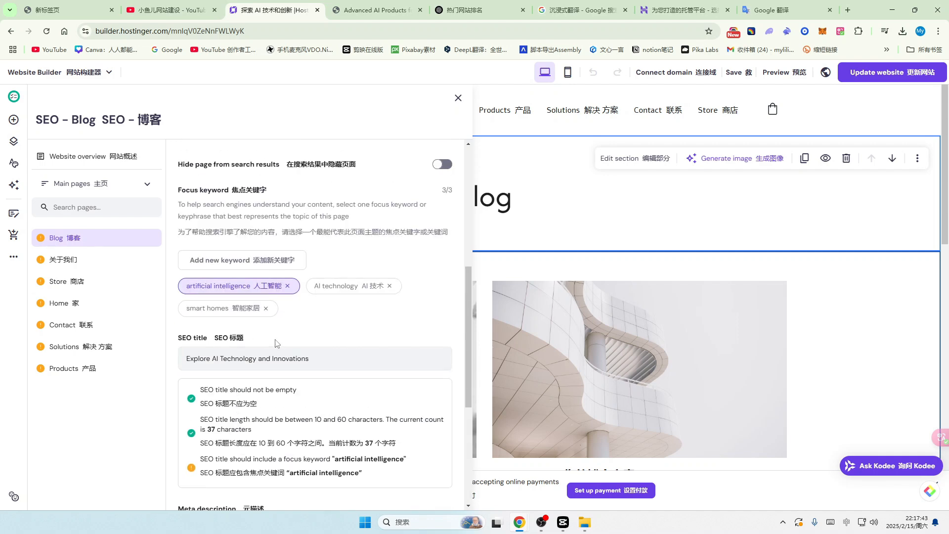
{"action": "scroll", "coordinate": [318, 365], "scroll_direction": "up", "scroll_amount": 6}
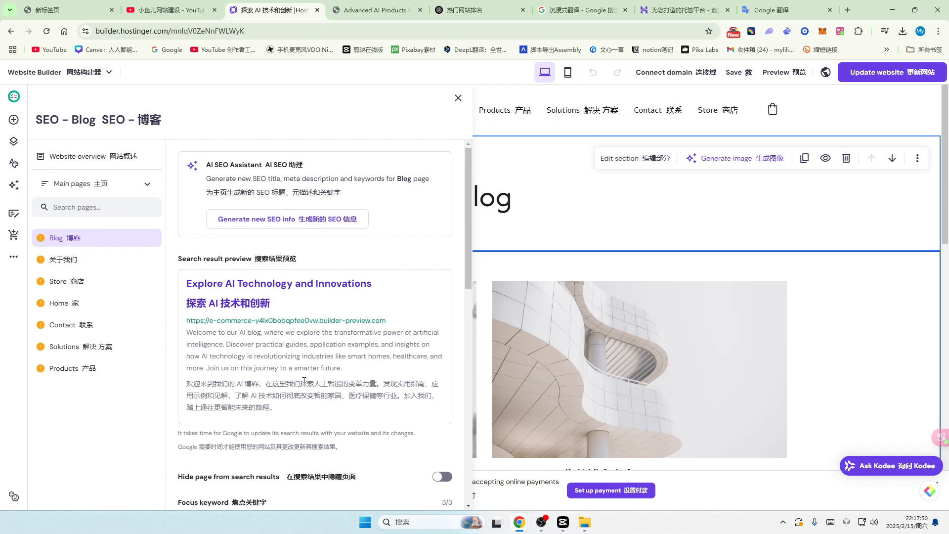
{"action": "left_click", "coordinate": [63, 261]}
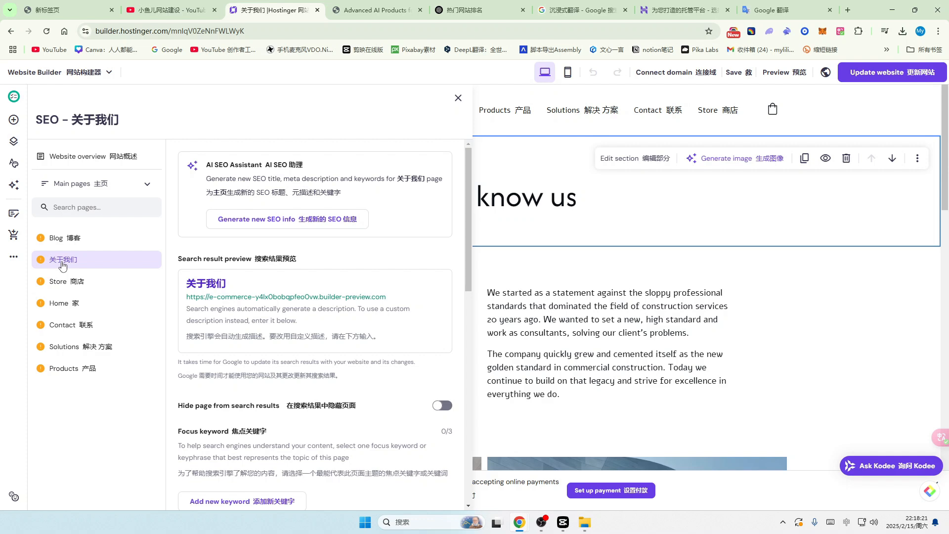
Step: Start new SEO info for 关于我们 and type the description 我们是人工智能APP，
{"action": "left_click", "coordinate": [322, 224]}
{"action": "left_click", "coordinate": [357, 297]}
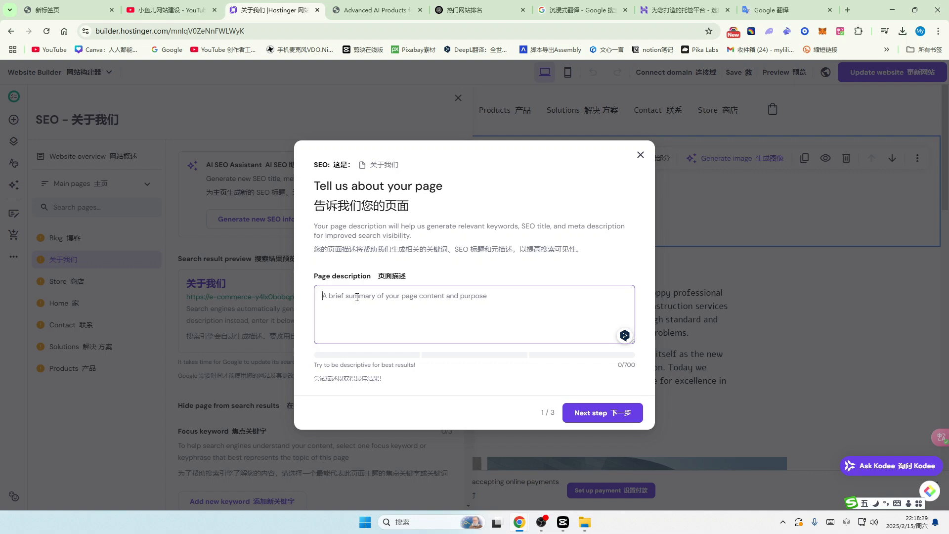
{"action": "type", "text": "我们是"}
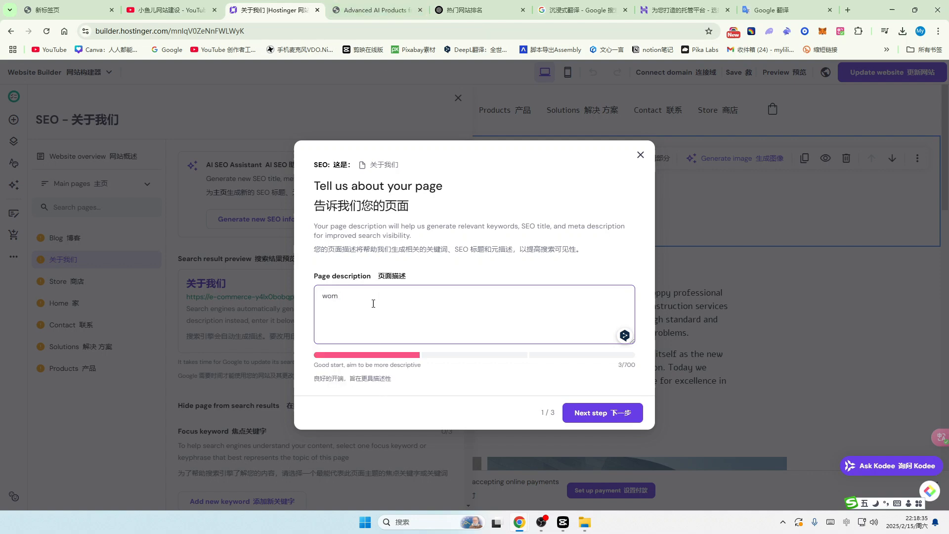
{"action": "type", "text": "rengong"}
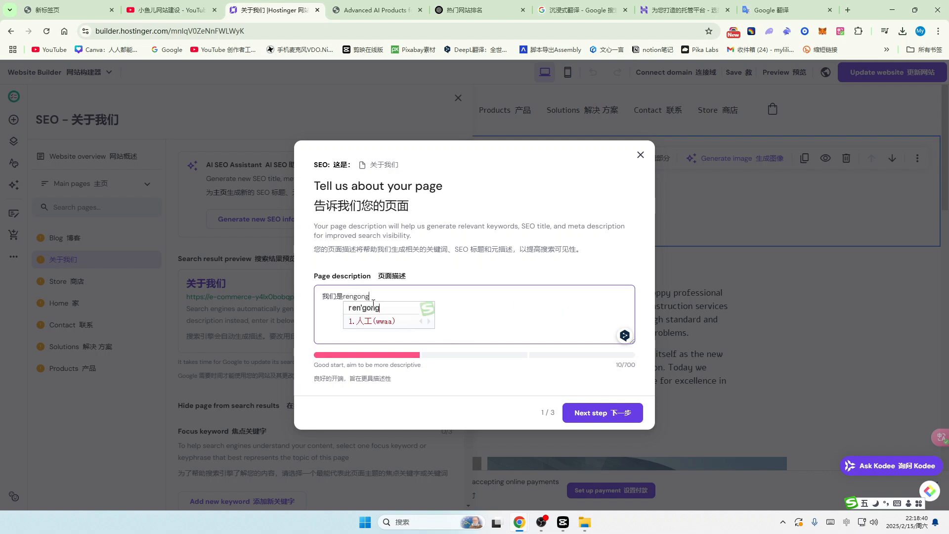
{"action": "key", "text": "space"}
{"action": "type", "text": "zhineng"}
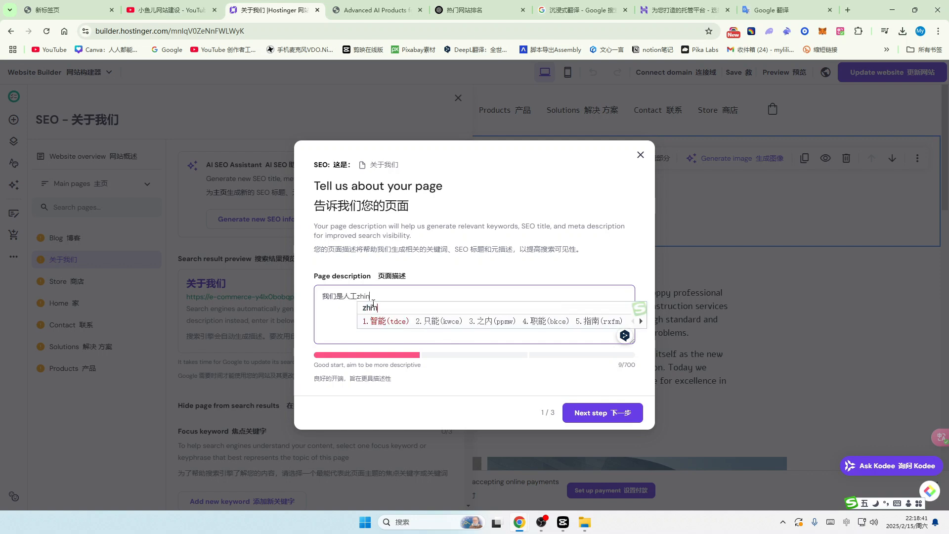
{"action": "key", "text": "space"}
{"action": "type", "text": "APP,you"}
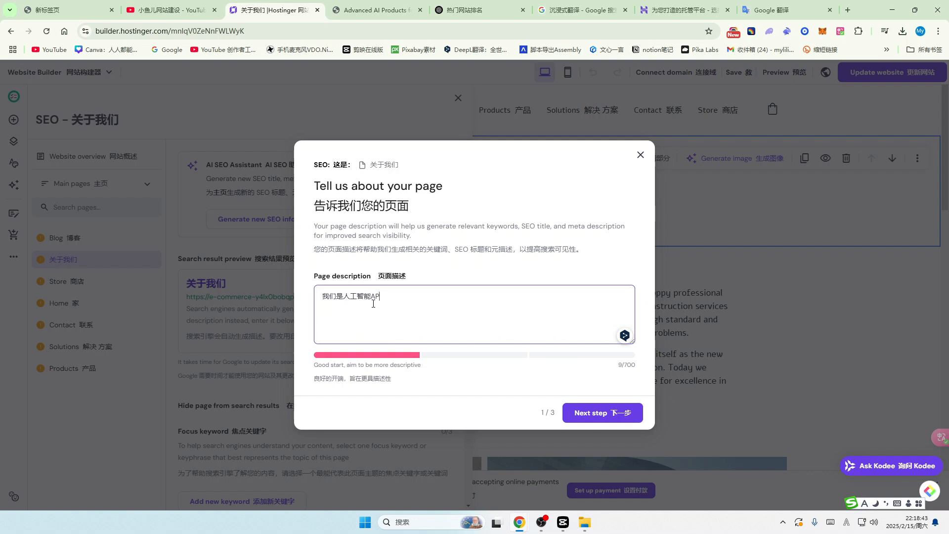
{"action": "key", "text": "space"}
{"action": "type", "text": "s"}
{"action": "key", "text": "BackSpace"}
Step: Remove the unfinished phrase 有任何问题 and switch to the ChatGPT conversation
{"action": "type", "text": "renh"}
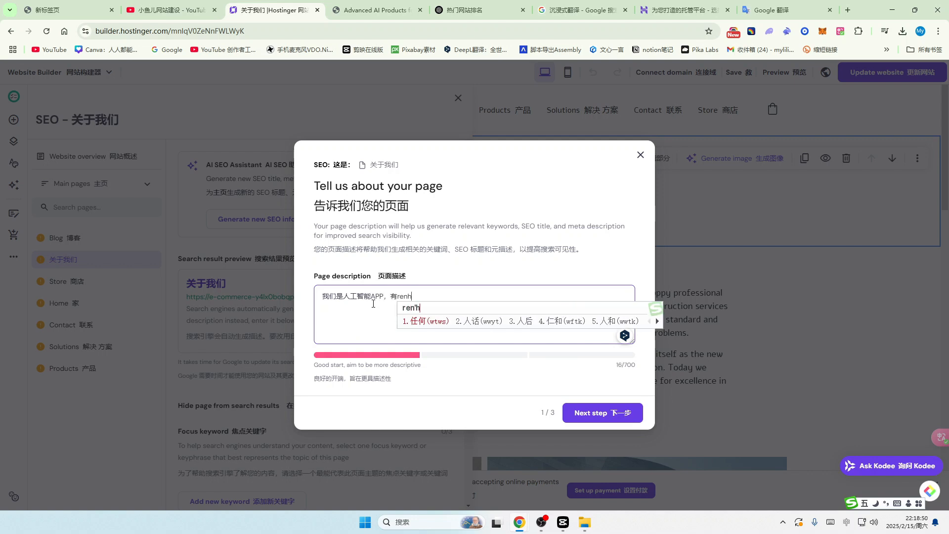
{"action": "key", "text": "space"}
{"action": "type", "text": "wenti"}
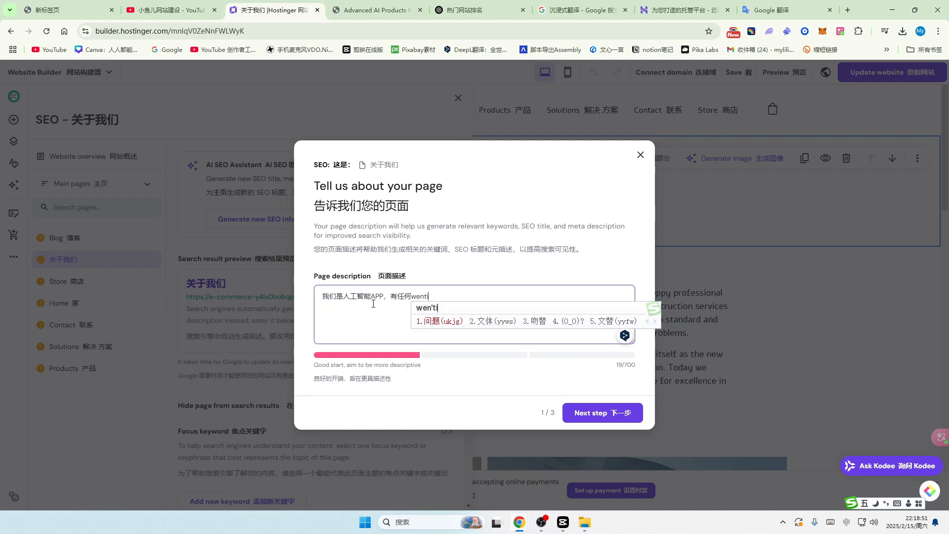
{"action": "key", "text": "space"}
{"action": "type", "text": "kyi"}
{"action": "key", "text": "BackSpace"}
{"action": "key", "text": "BackSpace"}
{"action": "key", "text": "BackSpace"}
{"action": "key", "text": "BackSpace"}
{"action": "key", "text": "BackSpace"}
{"action": "key", "text": "BackSpace"}
{"action": "key", "text": "BackSpace"}
{"action": "key", "text": "BackSpace"}
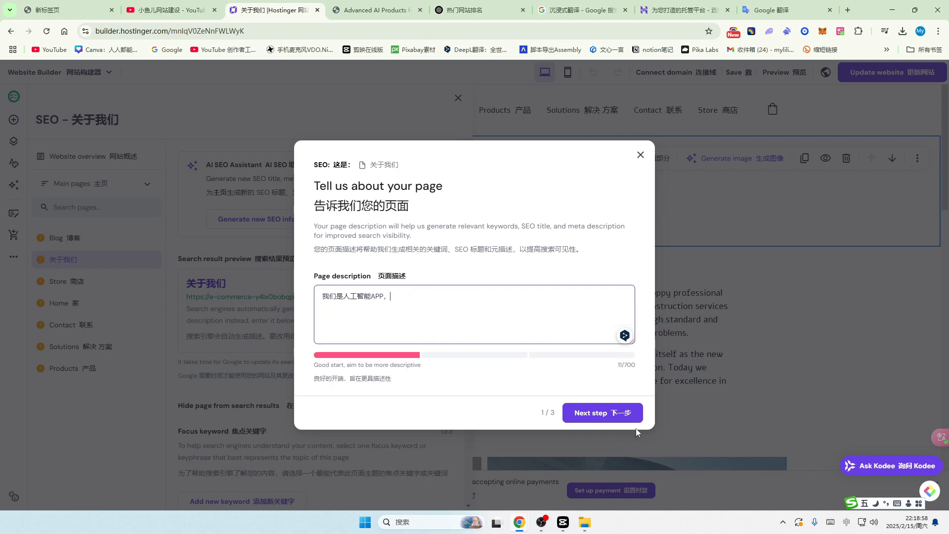
{"action": "left_click", "coordinate": [479, 13]}
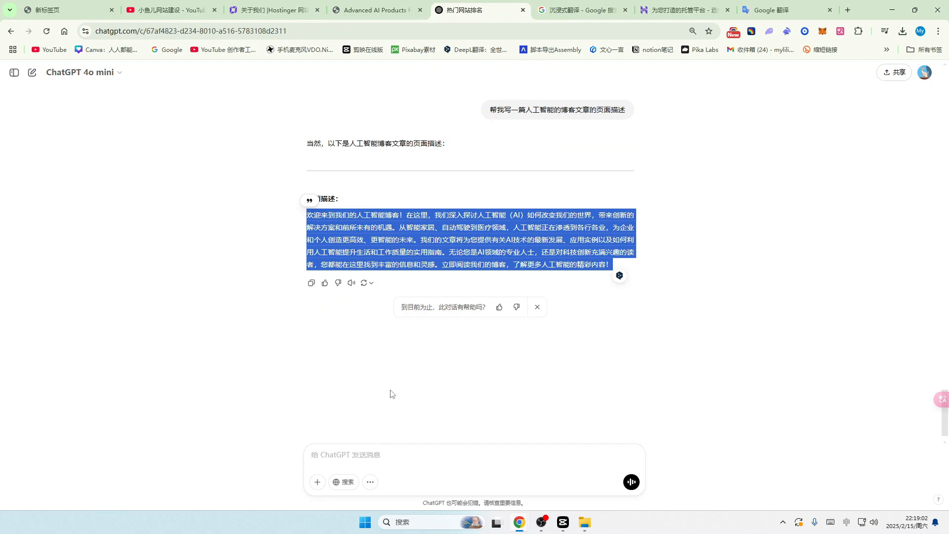
Step: Ask ChatGPT to write an About Us (关于我们) description
{"action": "left_click", "coordinate": [327, 456]}
{"action": "type", "text": "xie2yi pian gua"}
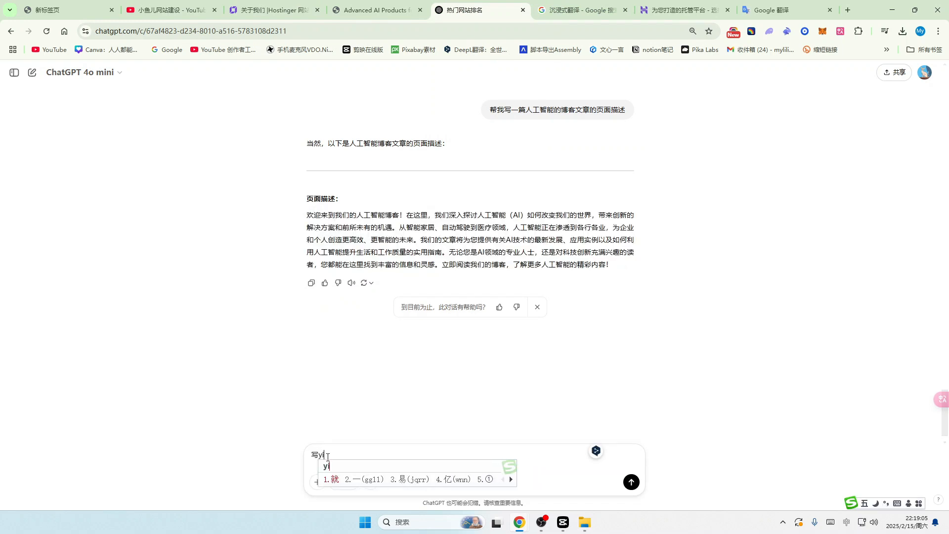
{"action": "type", "text": "nyu"}
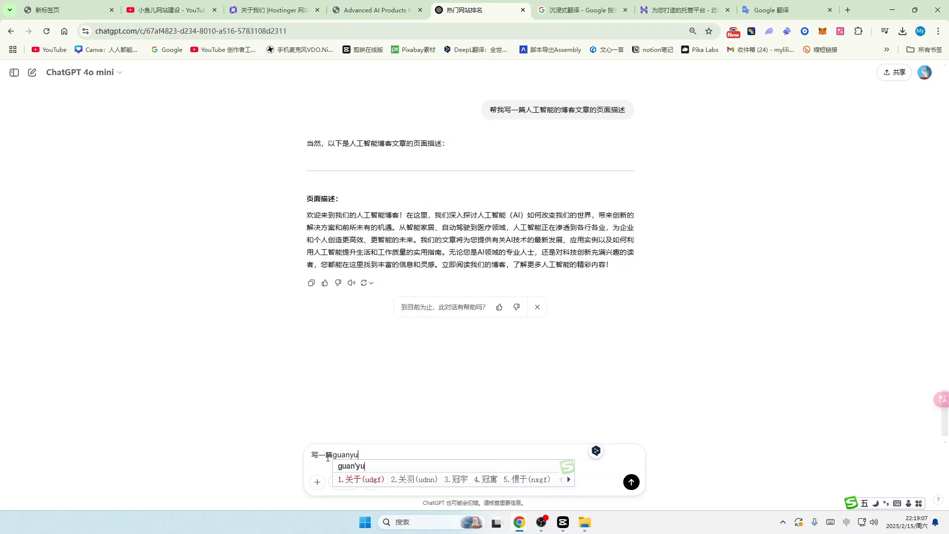
{"action": "type", "text": " women de miaoshu"}
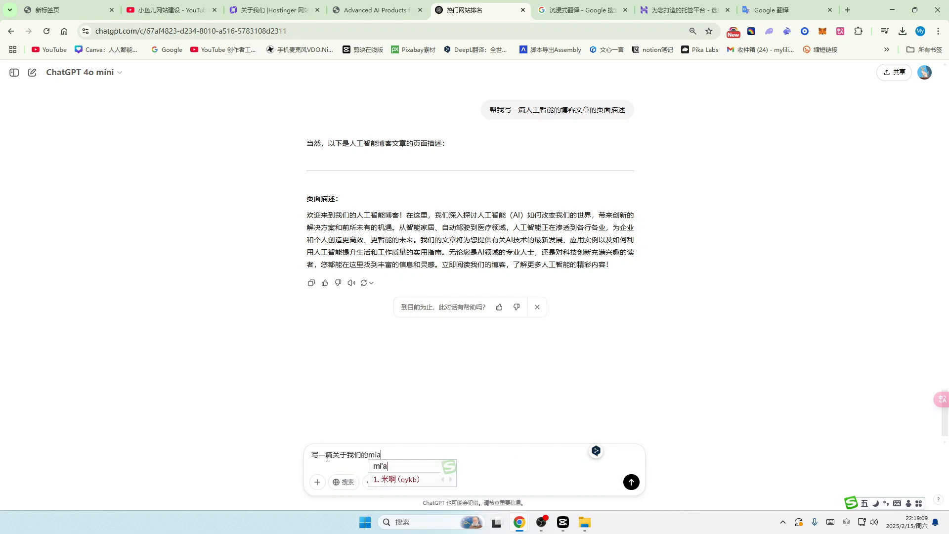
{"action": "key", "text": "Return"}
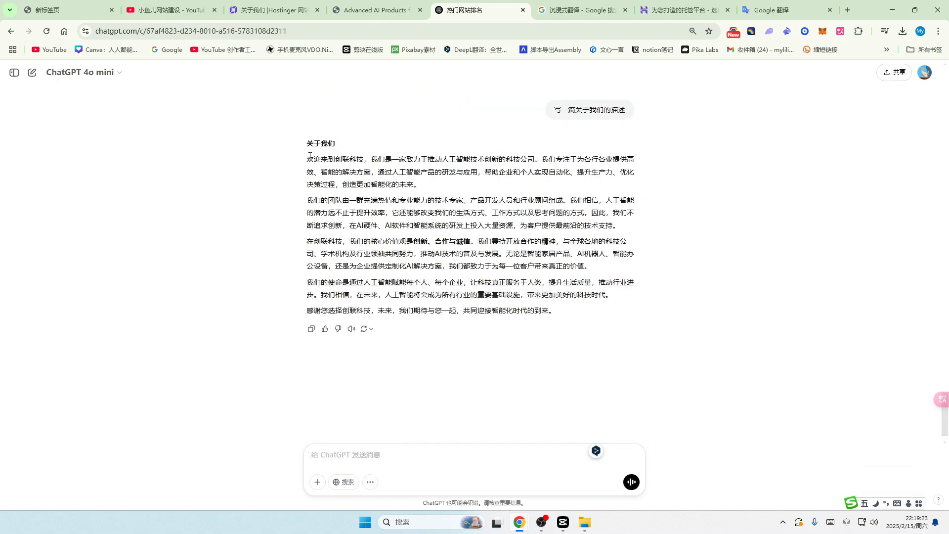
Step: Copy ChatGPT's About Us text and select the short existing page description in Hostinger
{"action": "left_click_drag", "start_coordinate": [307, 157], "coordinate": [581, 317]}
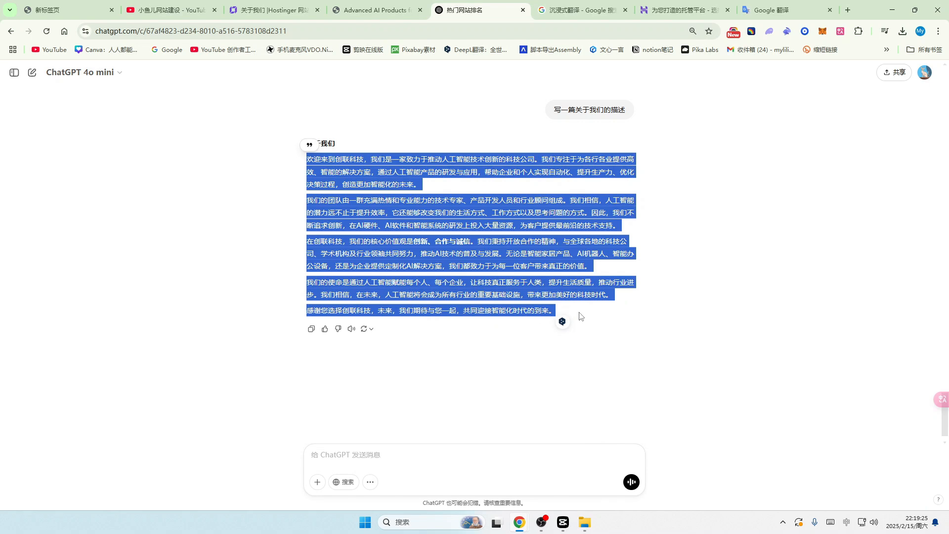
{"action": "key", "text": "ctrl+c"}
{"action": "left_click", "coordinate": [291, 10]}
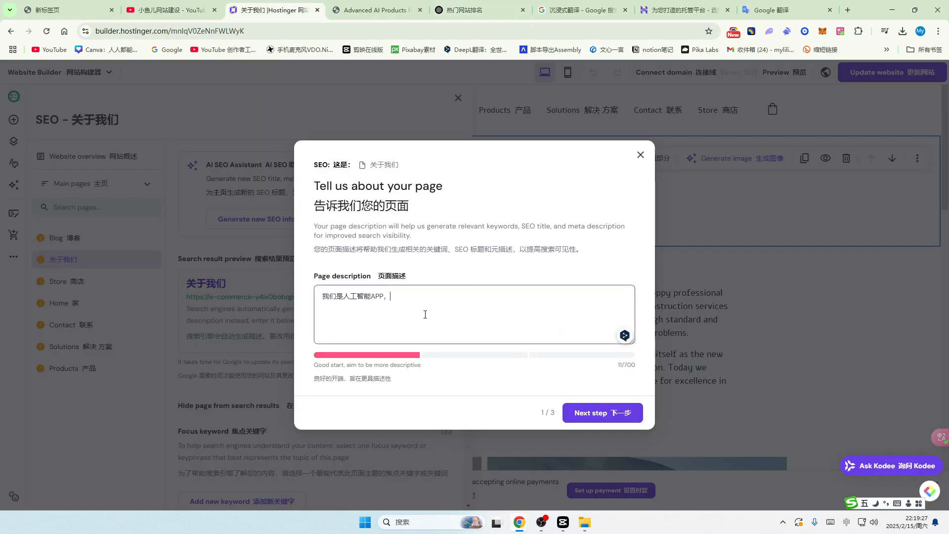
{"action": "left_click_drag", "start_coordinate": [421, 311], "coordinate": [310, 303]}
Step: Paste the ChatGPT description, accept the suggested keywords, finish with title 创联科技 | 人工智能解决方案专家, and close the panel
{"action": "key", "text": "ctrl+v"}
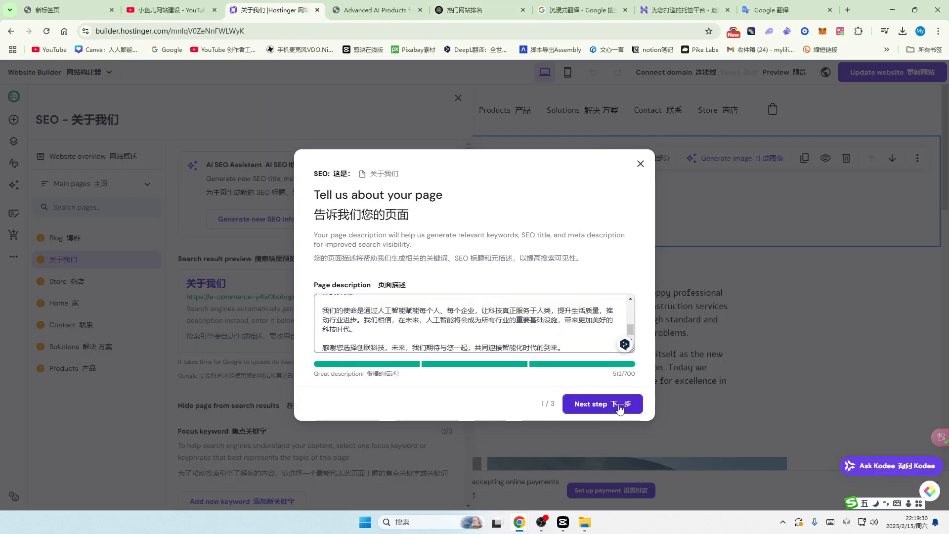
{"action": "left_click", "coordinate": [620, 409]}
{"action": "left_click", "coordinate": [612, 382]}
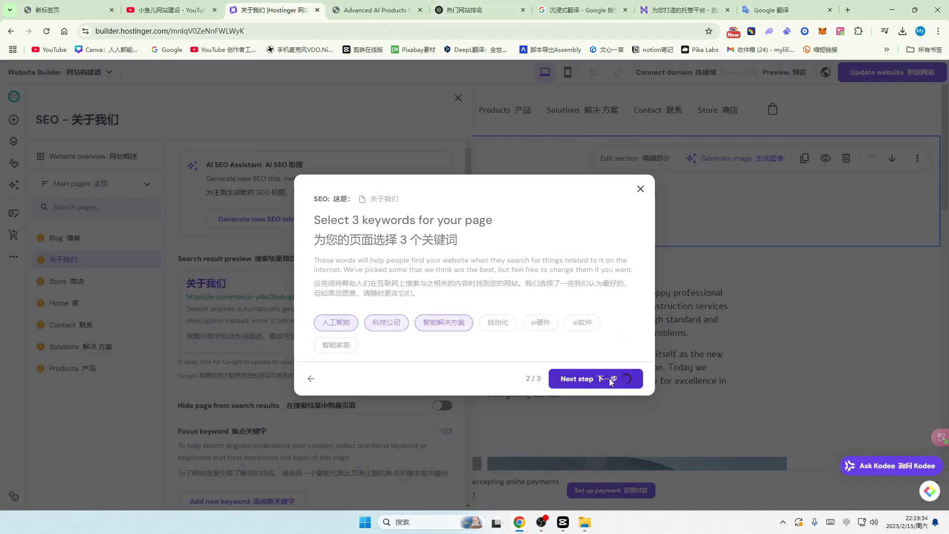
{"action": "scroll", "coordinate": [386, 349], "scroll_direction": "down", "scroll_amount": 1}
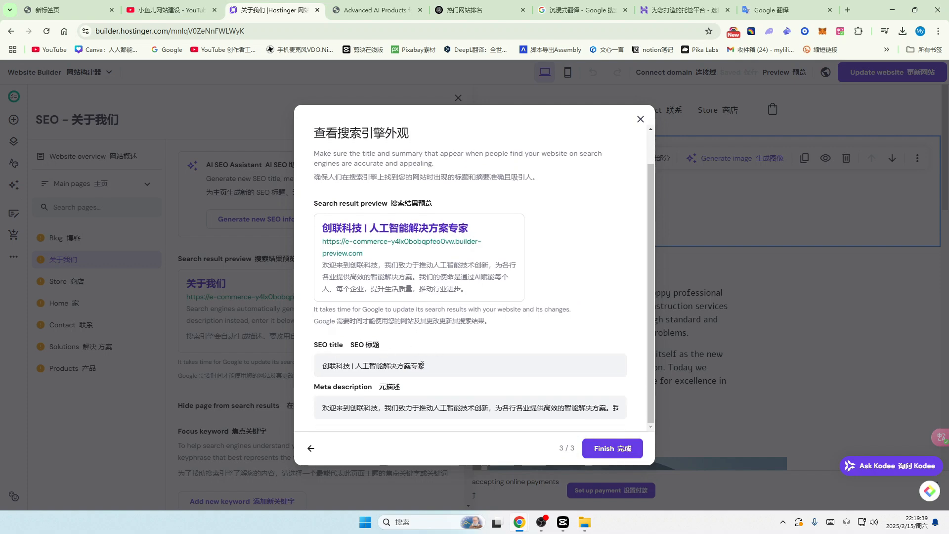
{"action": "left_click", "coordinate": [612, 448]}
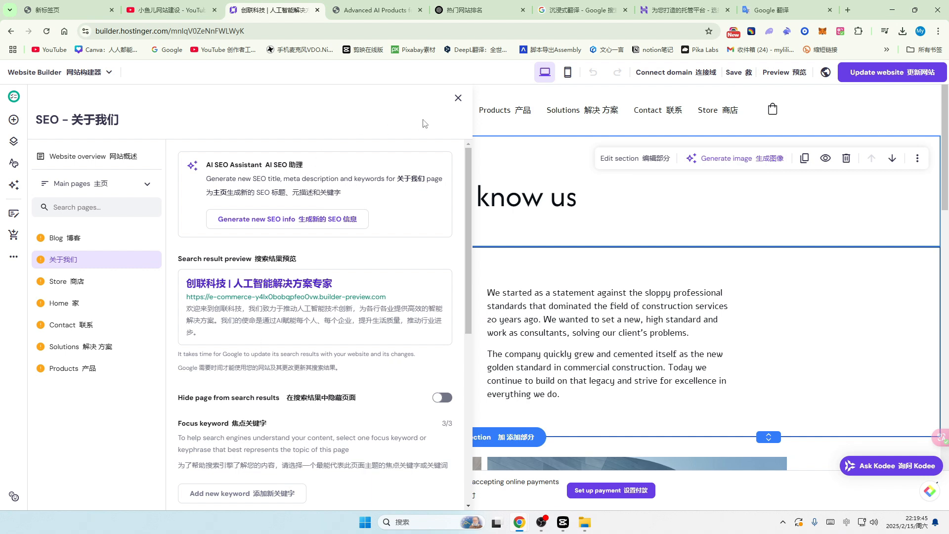
{"action": "left_click", "coordinate": [459, 98]}
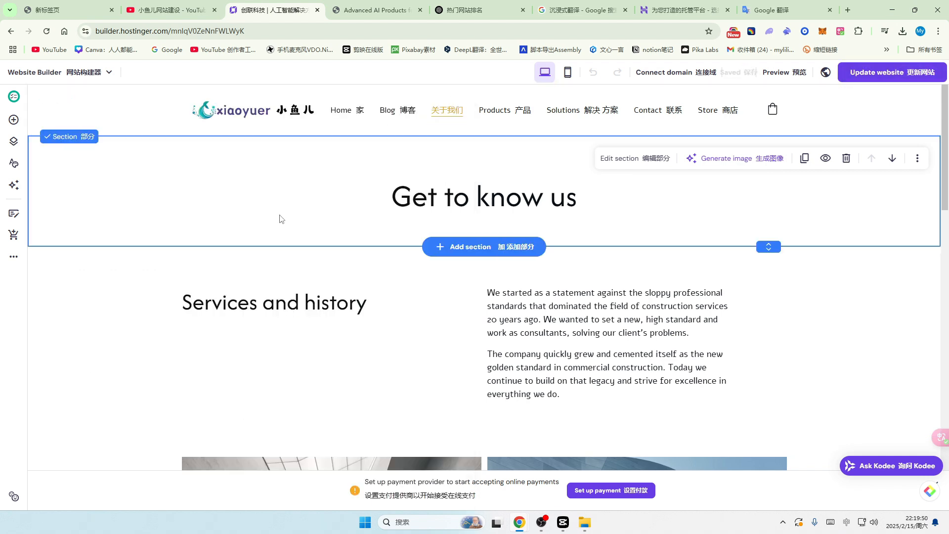
{"action": "scroll", "coordinate": [460, 250], "scroll_direction": "down", "scroll_amount": 6}
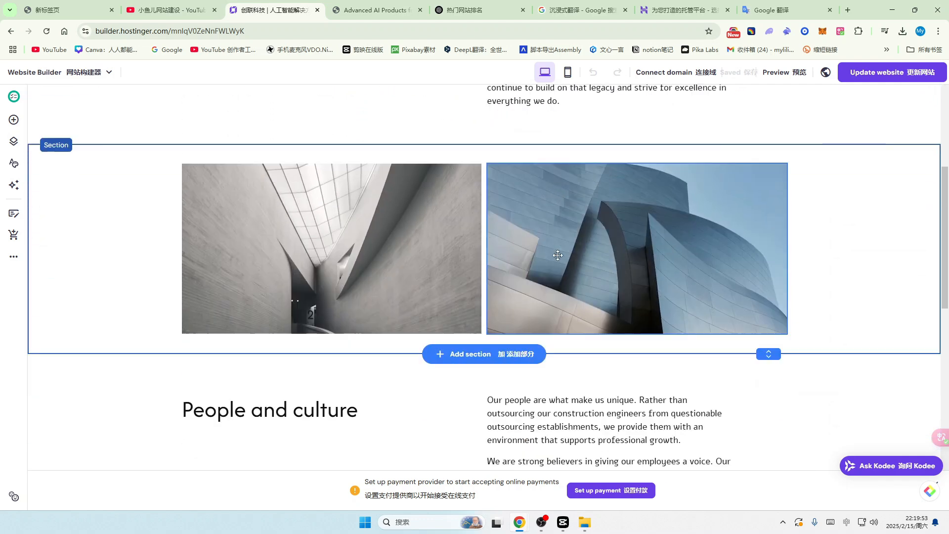
{"action": "scroll", "coordinate": [558, 255], "scroll_direction": "down", "scroll_amount": 5}
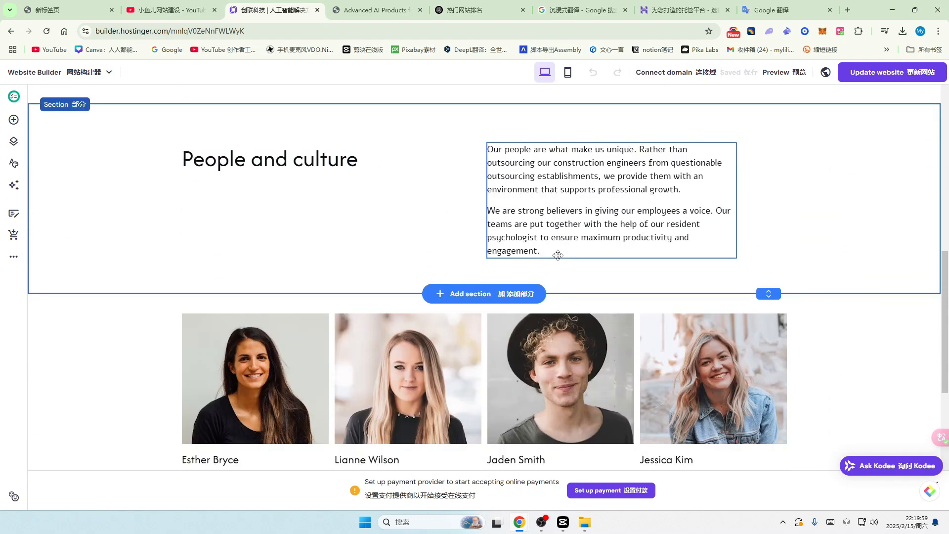
{"action": "scroll", "coordinate": [558, 255], "scroll_direction": "down", "scroll_amount": 2}
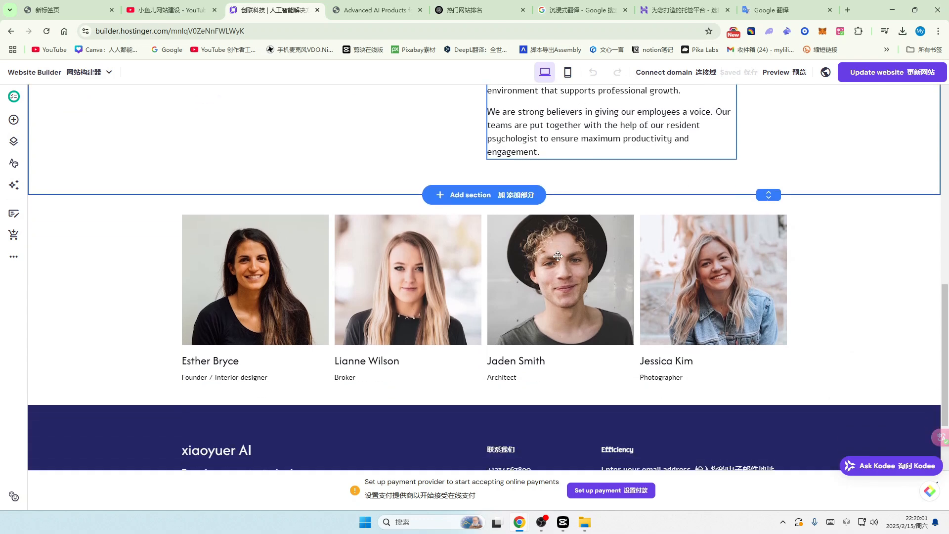
{"action": "scroll", "coordinate": [558, 255], "scroll_direction": "down", "scroll_amount": 2}
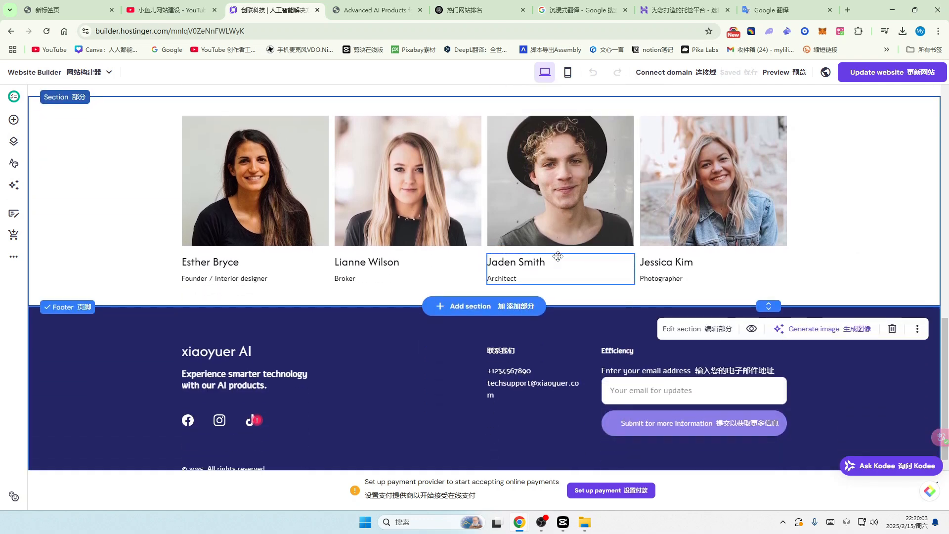
{"action": "scroll", "coordinate": [558, 255], "scroll_direction": "down", "scroll_amount": 1}
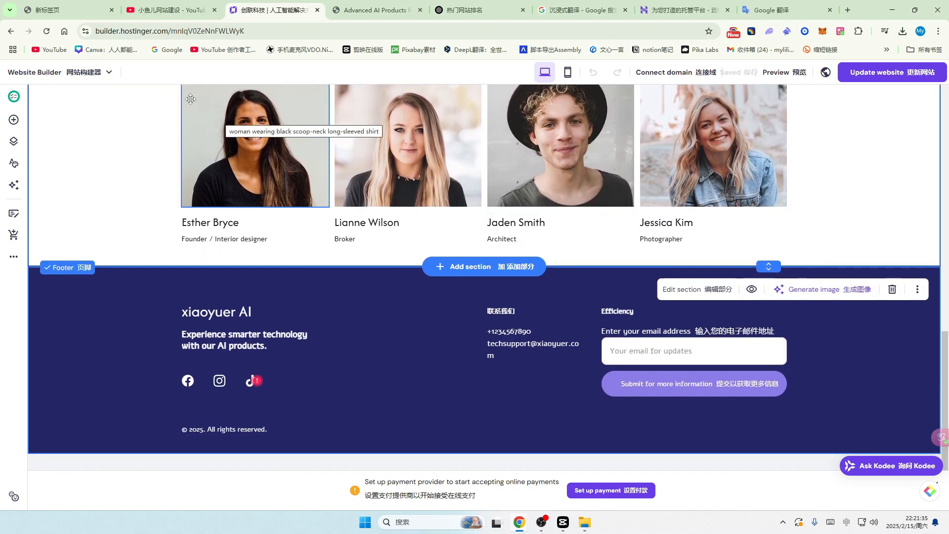
{"action": "left_click", "coordinate": [275, 30]}
{"action": "left_click", "coordinate": [275, 30]}
{"action": "left_click_drag", "start_coordinate": [287, 28], "coordinate": [193, 31]}
{"action": "left_click", "coordinate": [142, 31]}
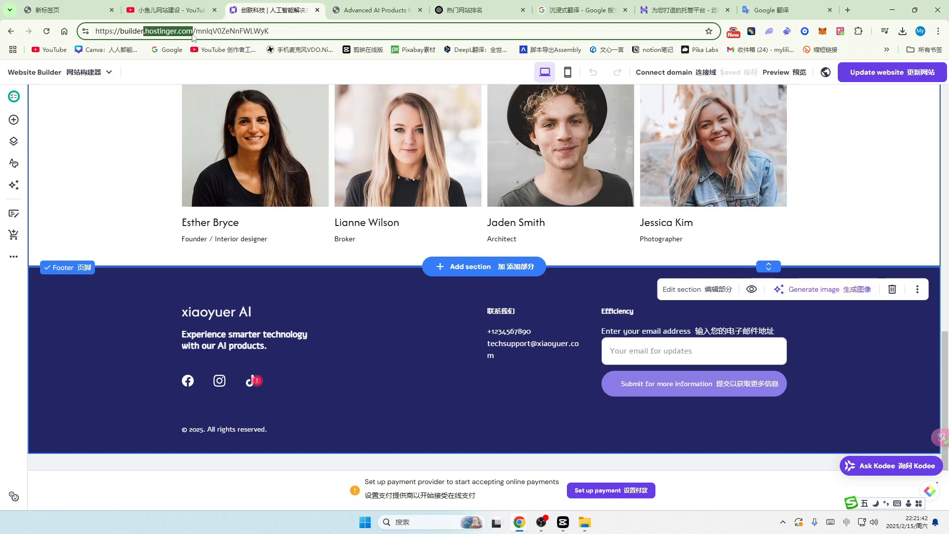
Step: Add the Business Web Hosting plan to the cart, check its 12-month price and free domain, then return to the editor
{"action": "left_click", "coordinate": [270, 30]}
{"action": "left_click_drag", "start_coordinate": [270, 30], "coordinate": [96, 34]}
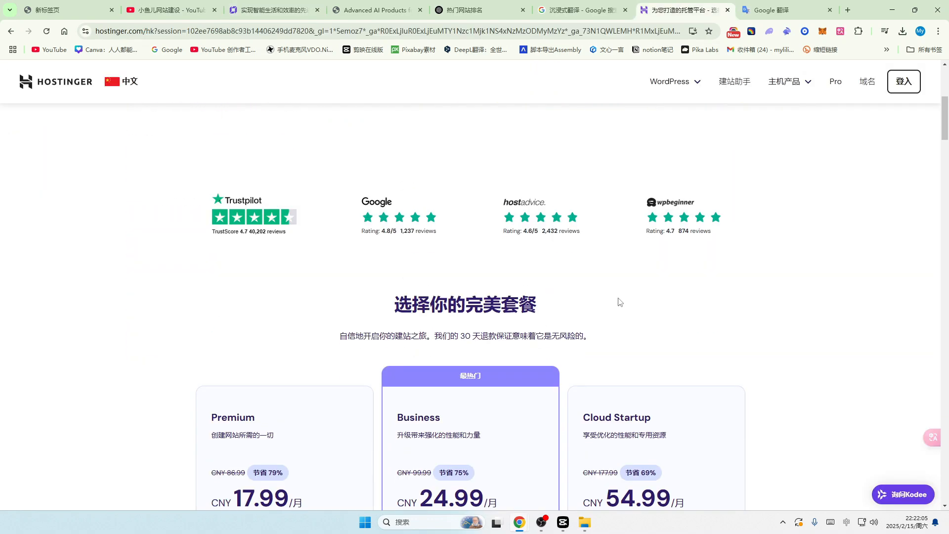
{"action": "scroll", "coordinate": [689, 297], "scroll_direction": "down", "scroll_amount": 5}
{"action": "scroll", "coordinate": [807, 310], "scroll_direction": "down", "scroll_amount": 2}
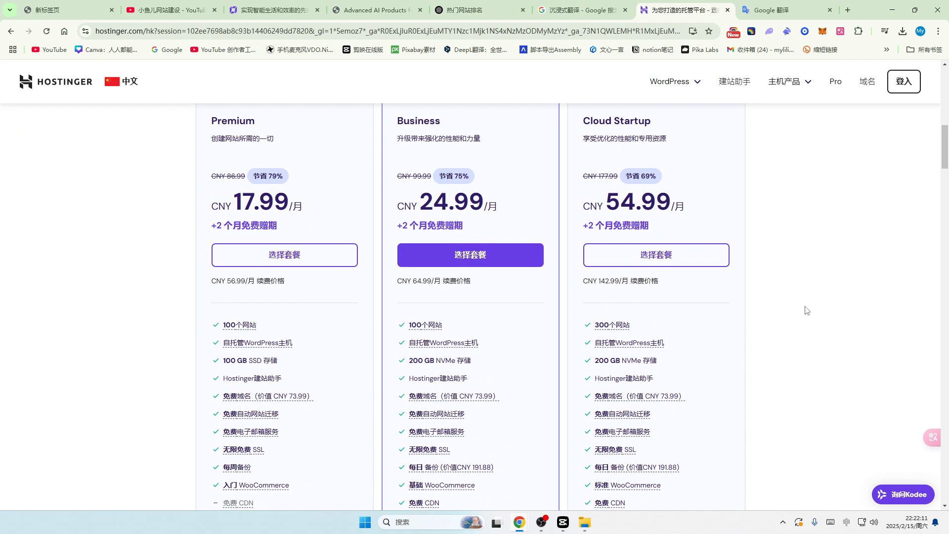
{"action": "left_click", "coordinate": [452, 258]}
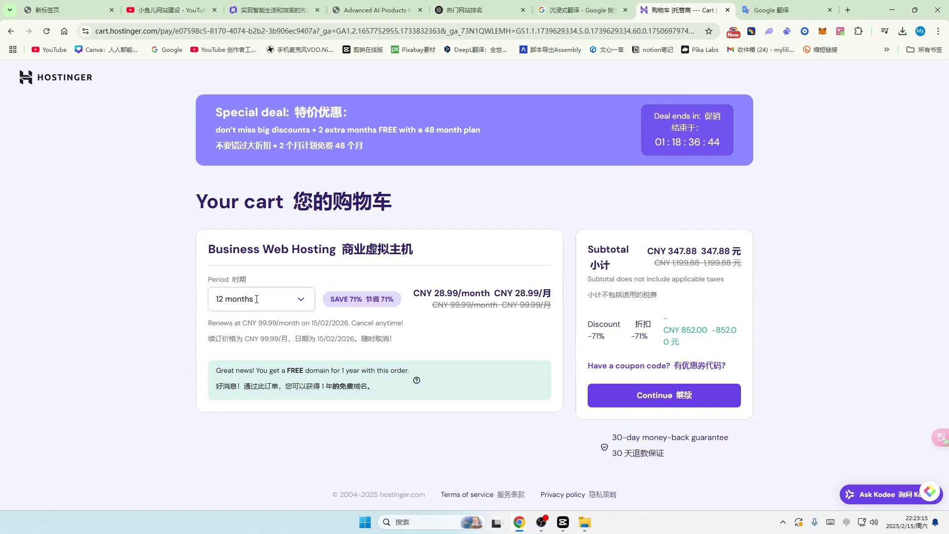
{"action": "left_click_drag", "start_coordinate": [279, 386], "coordinate": [371, 386]}
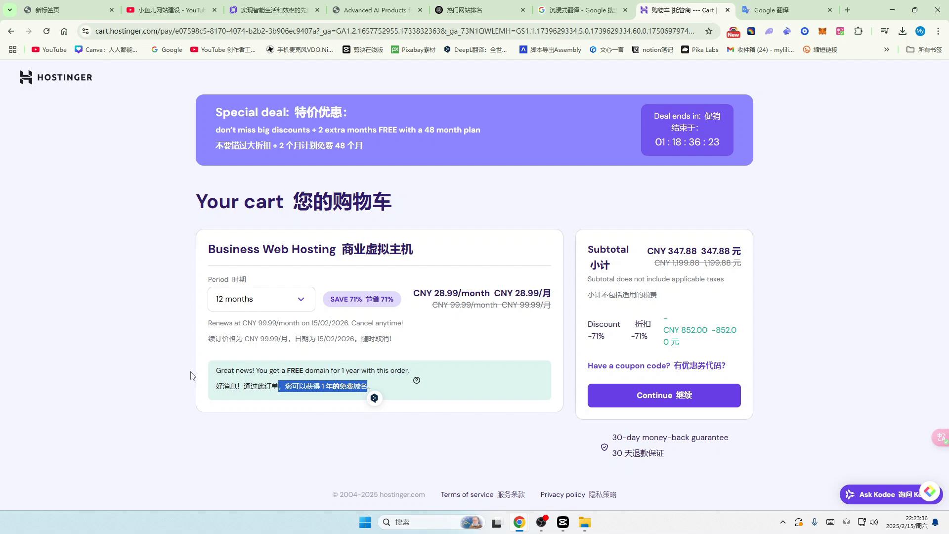
{"action": "left_click", "coordinate": [274, 10]}
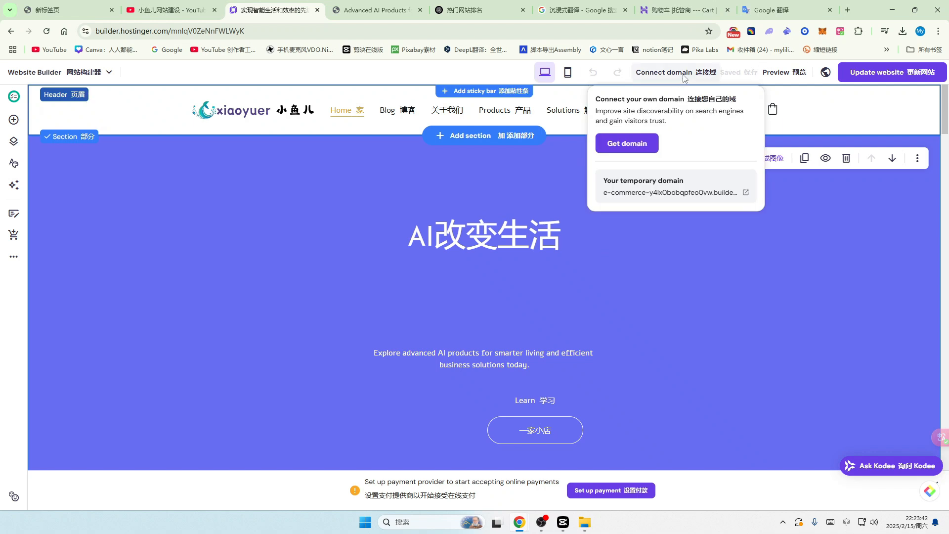
Step: Bring up the Connect domain card showing the site's domain options
{"action": "mouse_move", "coordinate": [670, 70]}
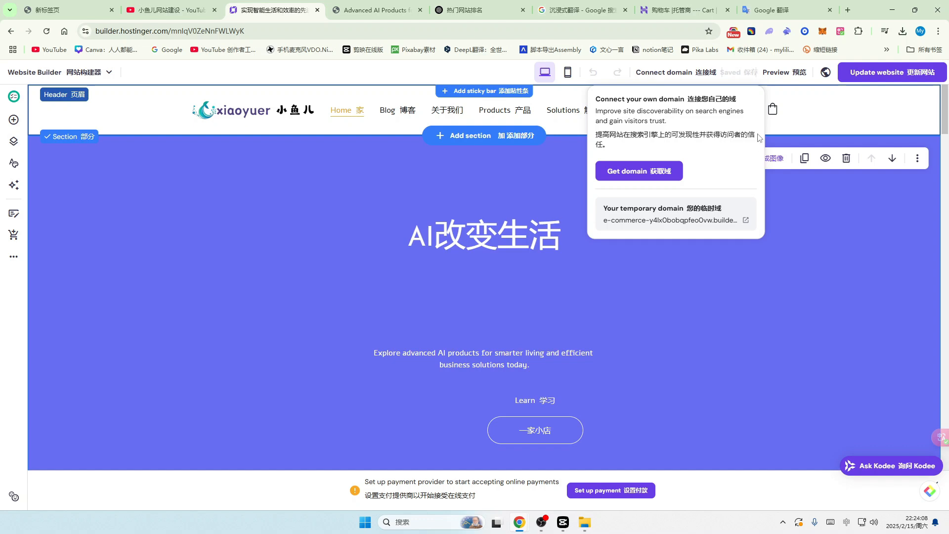
{"action": "mouse_move", "coordinate": [685, 74]}
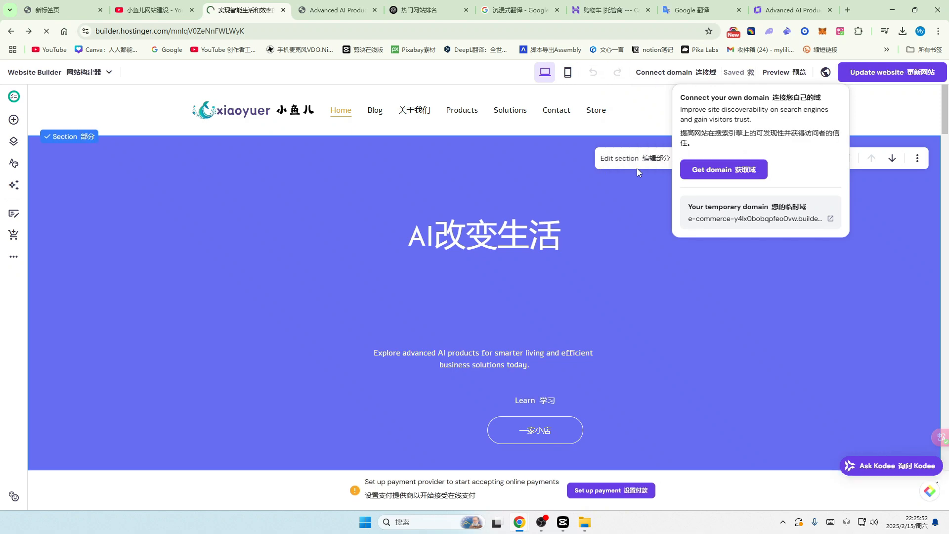
Step: Open the domain connection page and choose xiaoyuerai.com as the domain to connect
{"action": "left_click", "coordinate": [637, 171]}
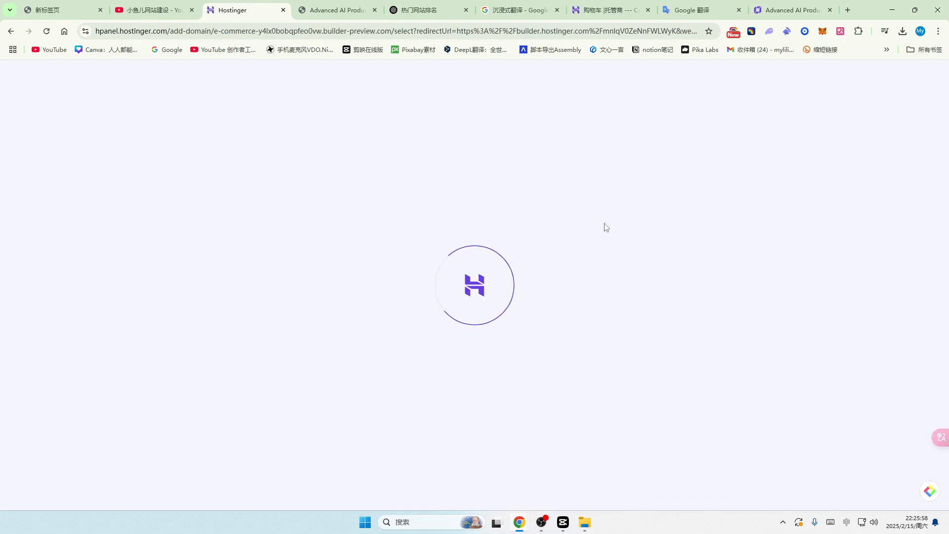
{"action": "left_click", "coordinate": [159, 16]}
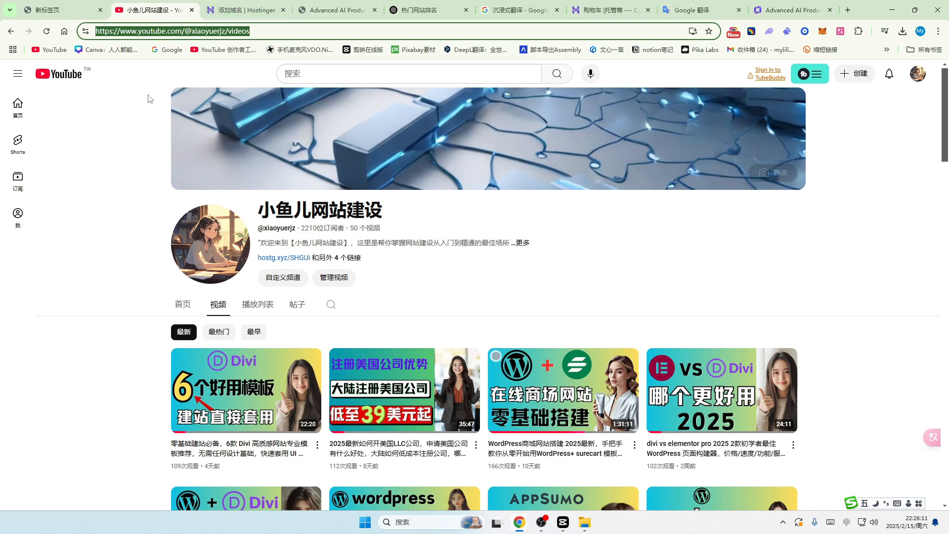
{"action": "left_click", "coordinate": [245, 9]}
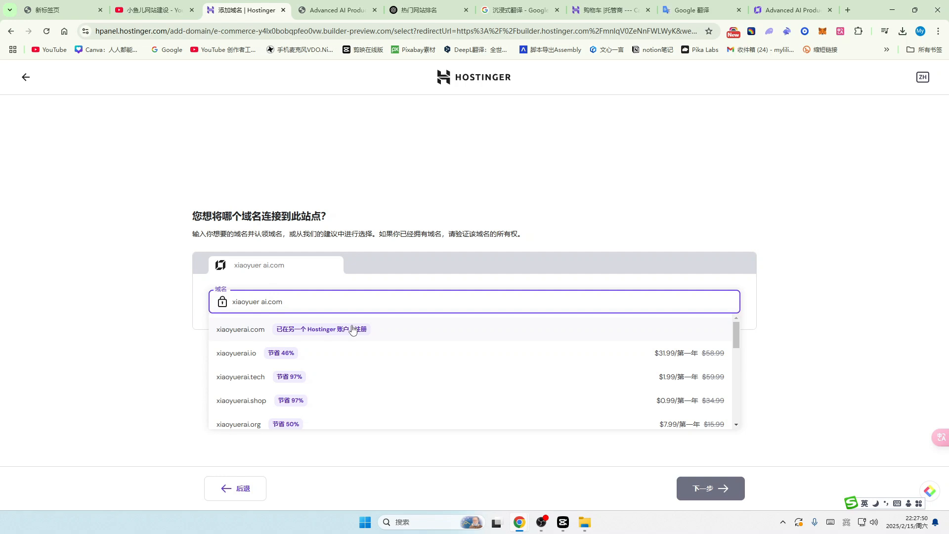
{"action": "left_click", "coordinate": [241, 334]}
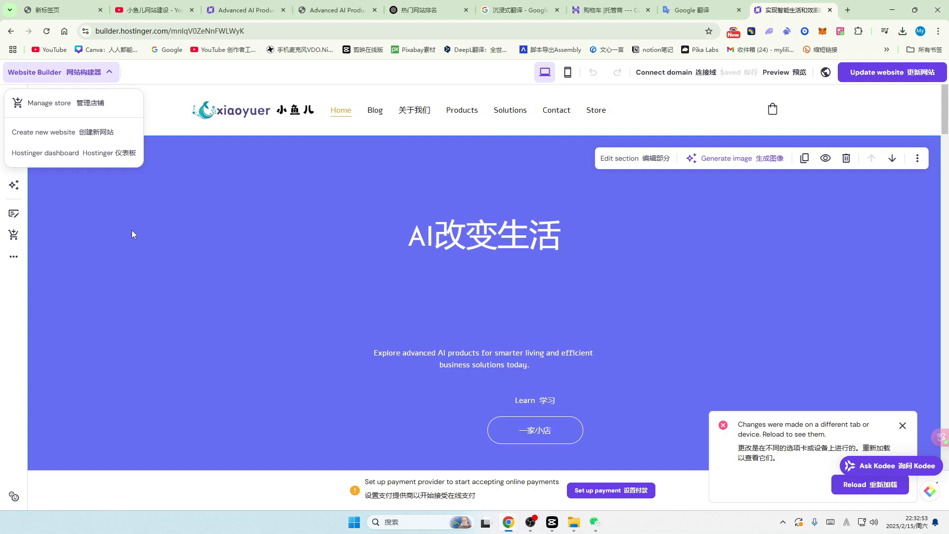
Step: Go to the Emails page, start the free email plan setup, and open its 选择域名 domain list
{"action": "left_click", "coordinate": [132, 230]}
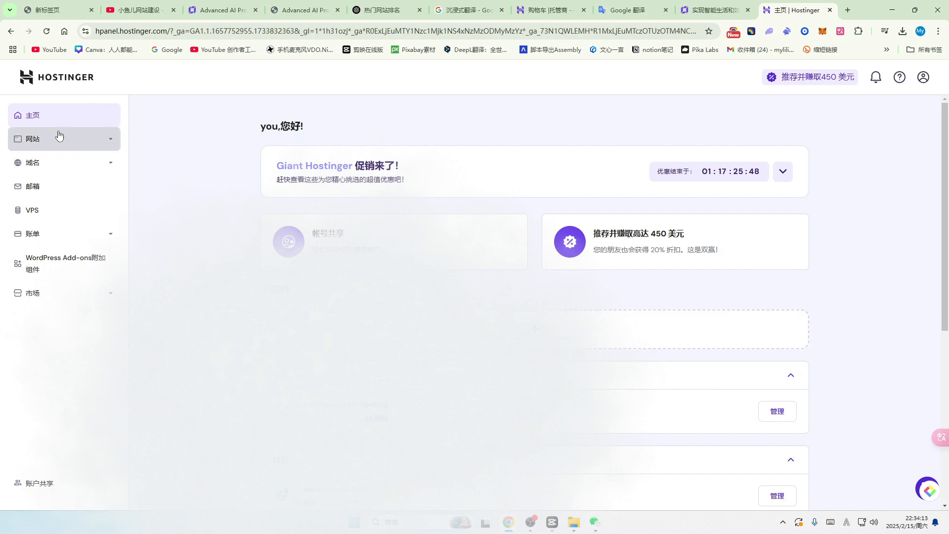
{"action": "left_click", "coordinate": [34, 189]}
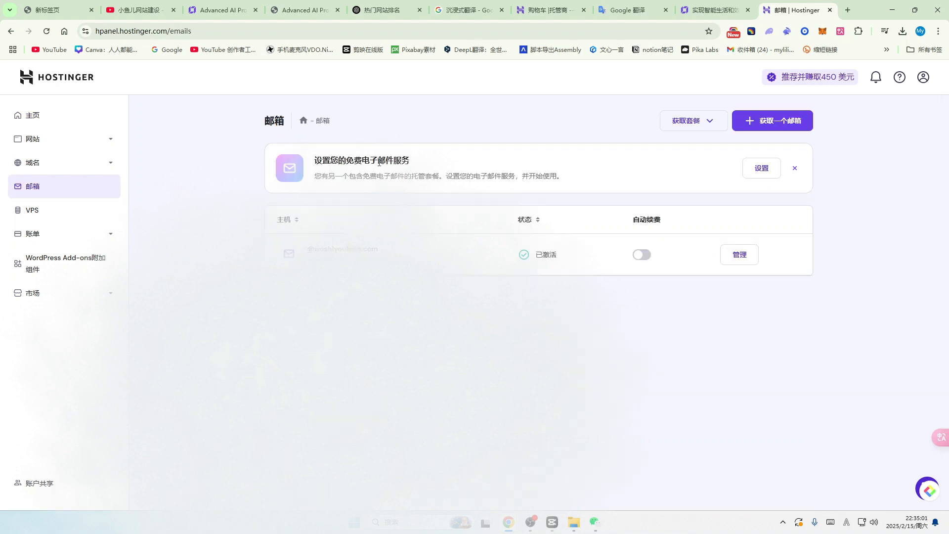
{"action": "left_click", "coordinate": [767, 170]}
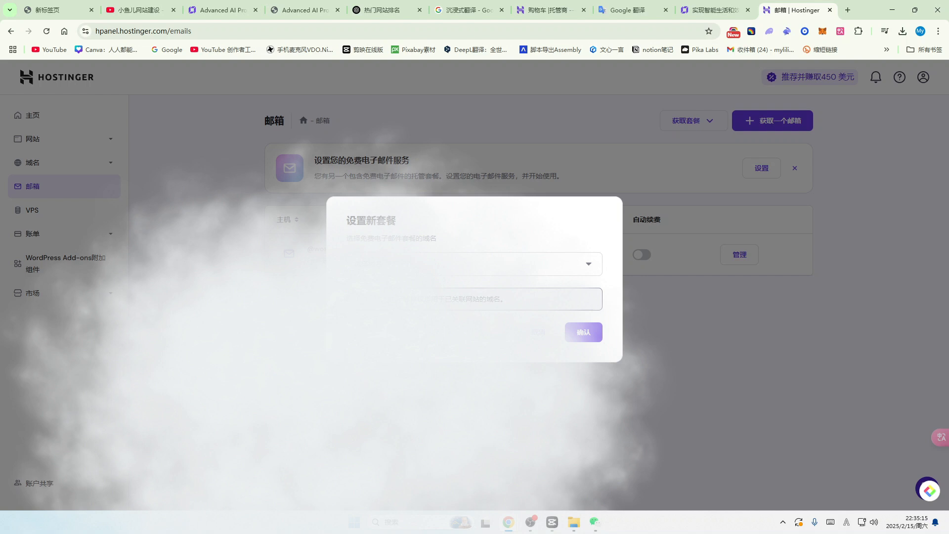
{"action": "left_click", "coordinate": [589, 265]}
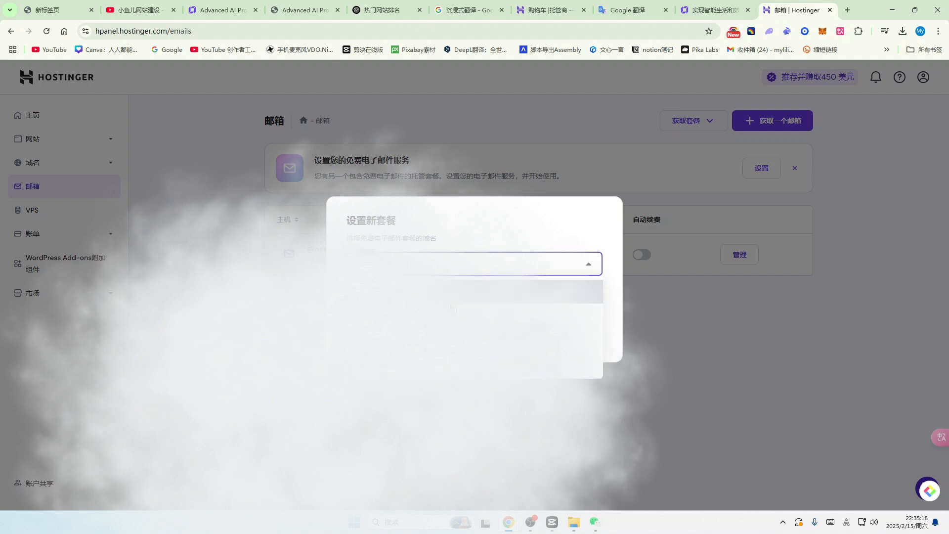
{"action": "left_click", "coordinate": [589, 265]}
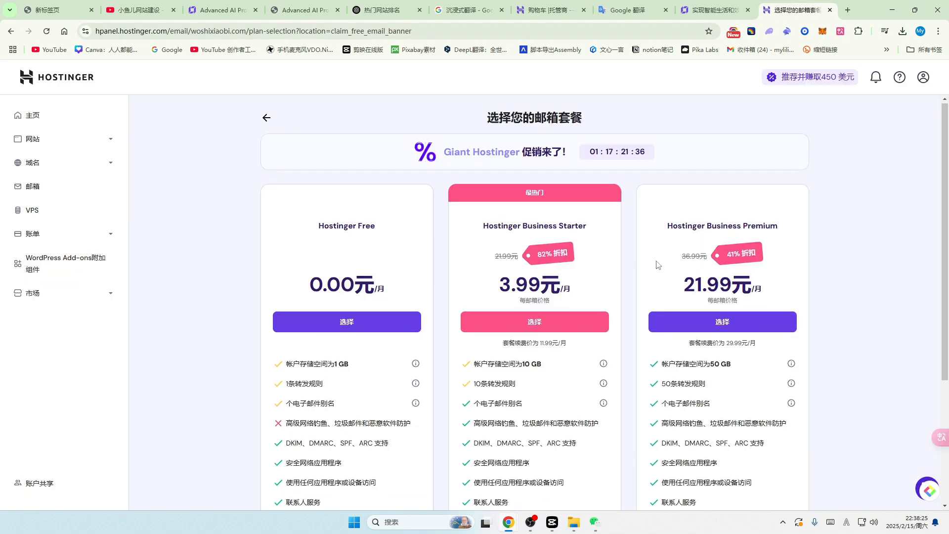
Step: Compare the domain's email plans and pick the Hostinger Free plan
{"action": "scroll", "coordinate": [657, 265], "scroll_direction": "down", "scroll_amount": 1}
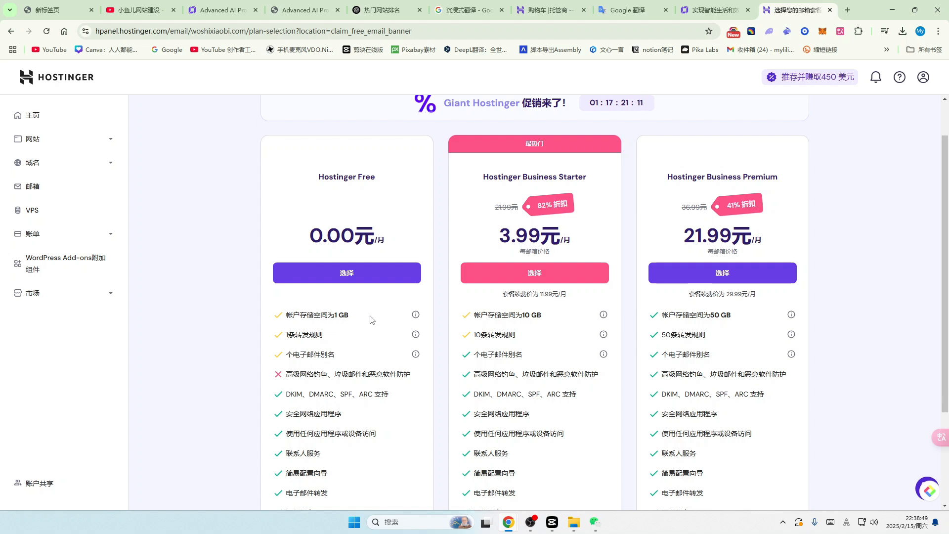
{"action": "scroll", "coordinate": [371, 319], "scroll_direction": "down", "scroll_amount": 1}
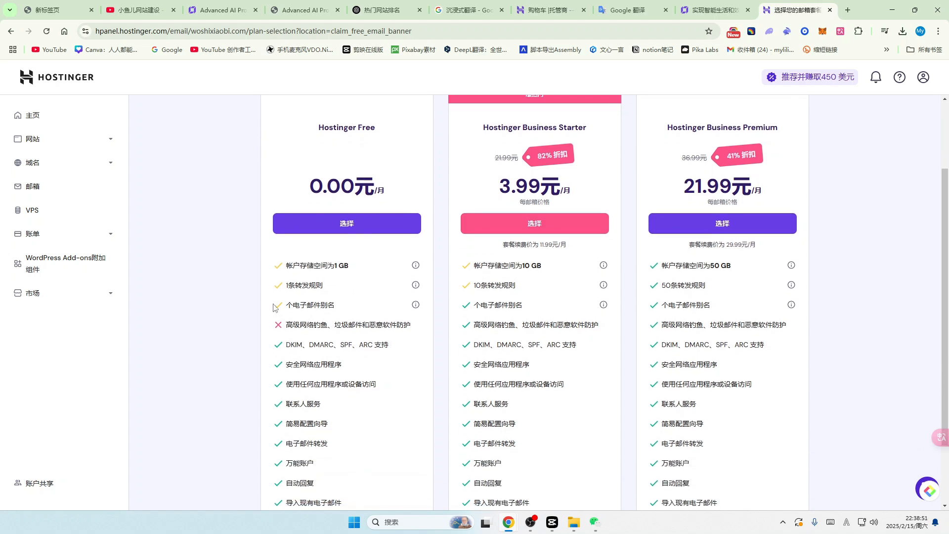
{"action": "scroll", "coordinate": [315, 341], "scroll_direction": "down", "scroll_amount": 2}
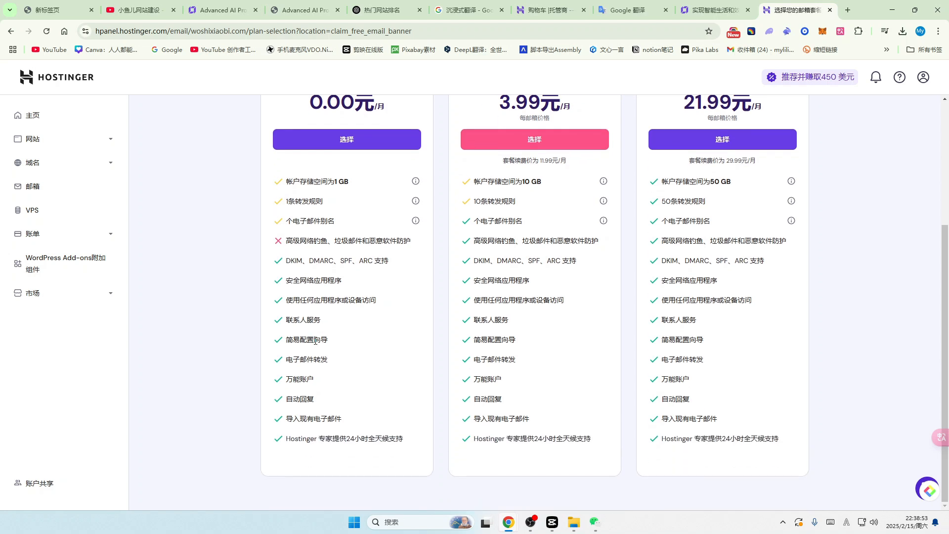
{"action": "scroll", "coordinate": [315, 341], "scroll_direction": "up", "scroll_amount": 3}
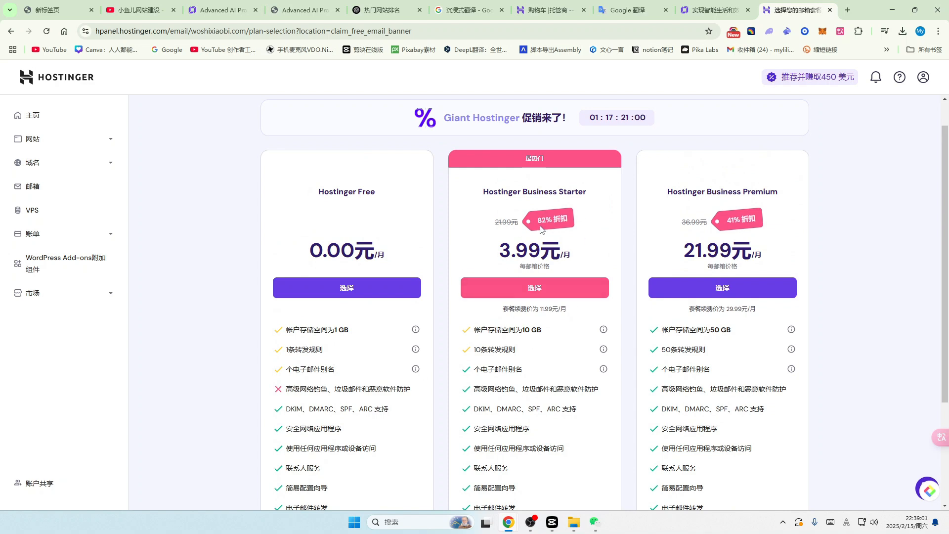
{"action": "scroll", "coordinate": [577, 303], "scroll_direction": "down", "scroll_amount": 1}
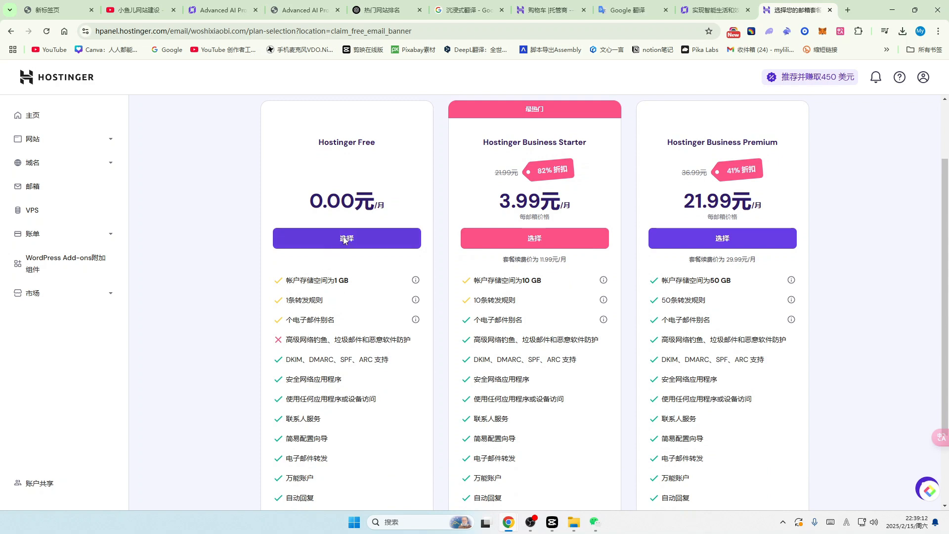
{"action": "left_click", "coordinate": [345, 240]}
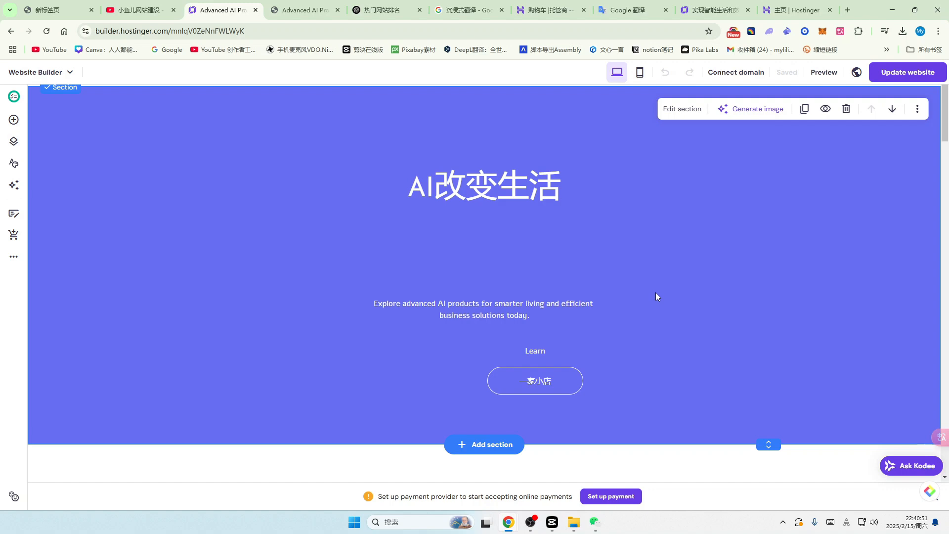
Step: Scroll through the homepage, then review it in the phone layout
{"action": "scroll", "coordinate": [497, 287], "scroll_direction": "down", "scroll_amount": 1}
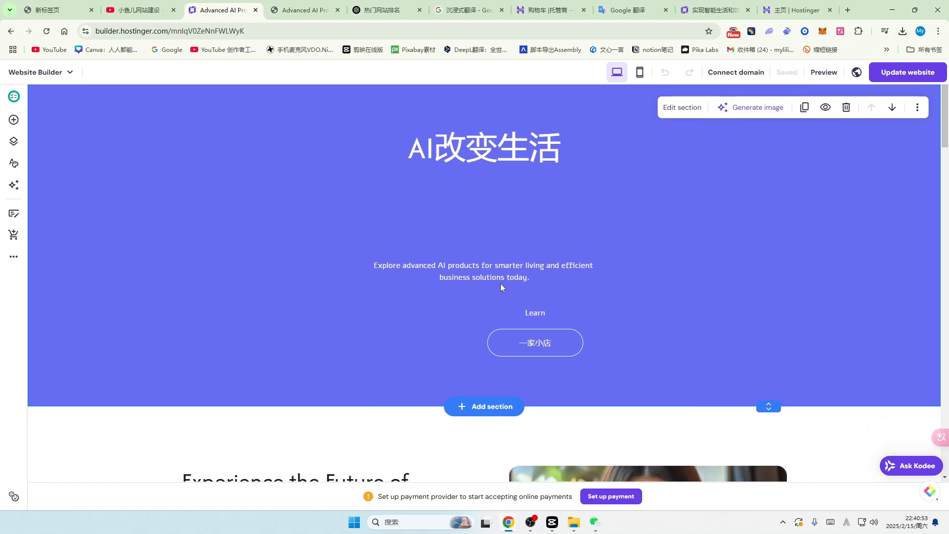
{"action": "scroll", "coordinate": [546, 292], "scroll_direction": "up", "scroll_amount": 2}
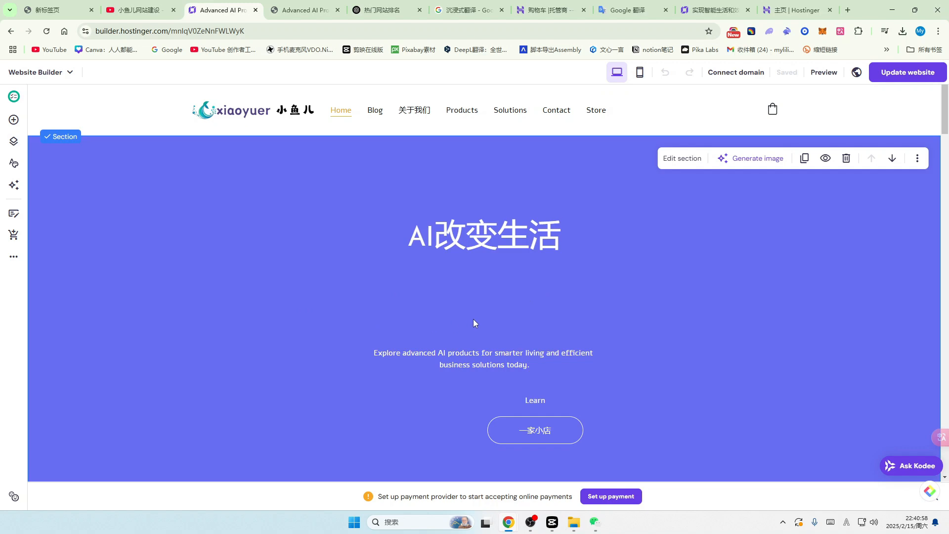
{"action": "scroll", "coordinate": [473, 319], "scroll_direction": "down", "scroll_amount": 3}
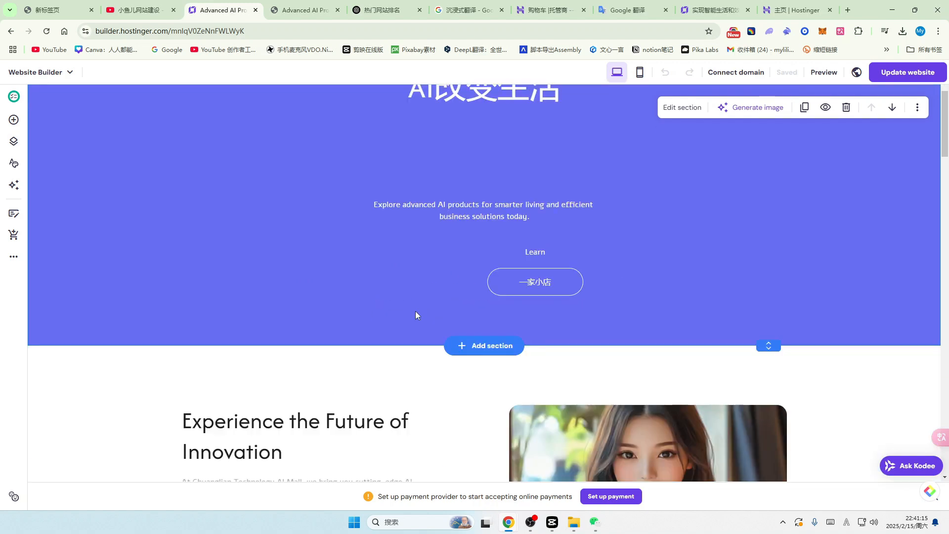
{"action": "scroll", "coordinate": [386, 262], "scroll_direction": "up", "scroll_amount": 1}
{"action": "scroll", "coordinate": [387, 264], "scroll_direction": "up", "scroll_amount": 3}
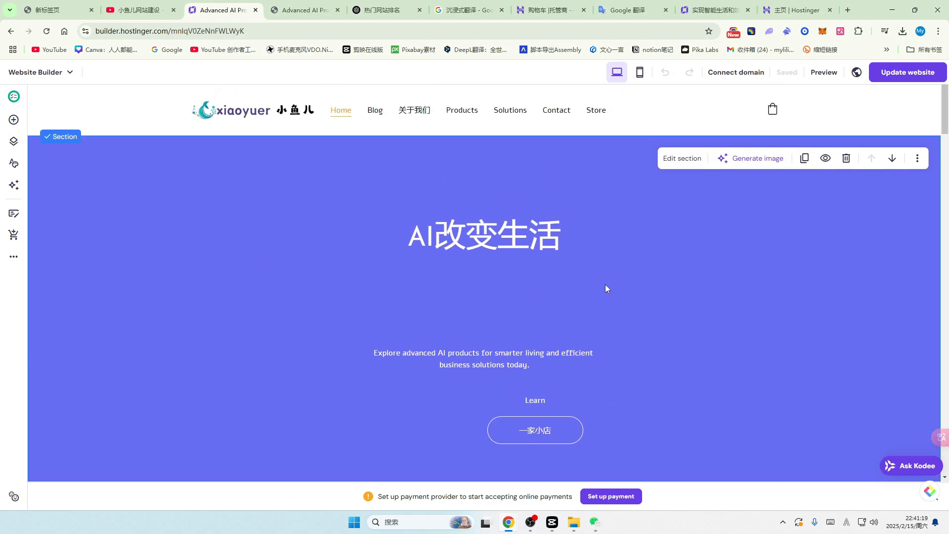
{"action": "left_click", "coordinate": [640, 72]}
{"action": "scroll", "coordinate": [541, 222], "scroll_direction": "up", "scroll_amount": 1}
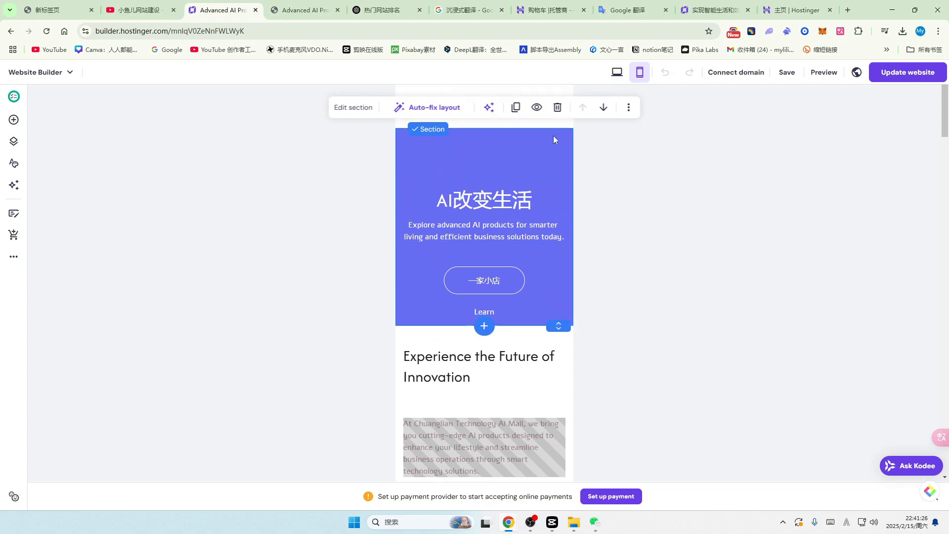
{"action": "scroll", "coordinate": [449, 187], "scroll_direction": "down", "scroll_amount": 15}
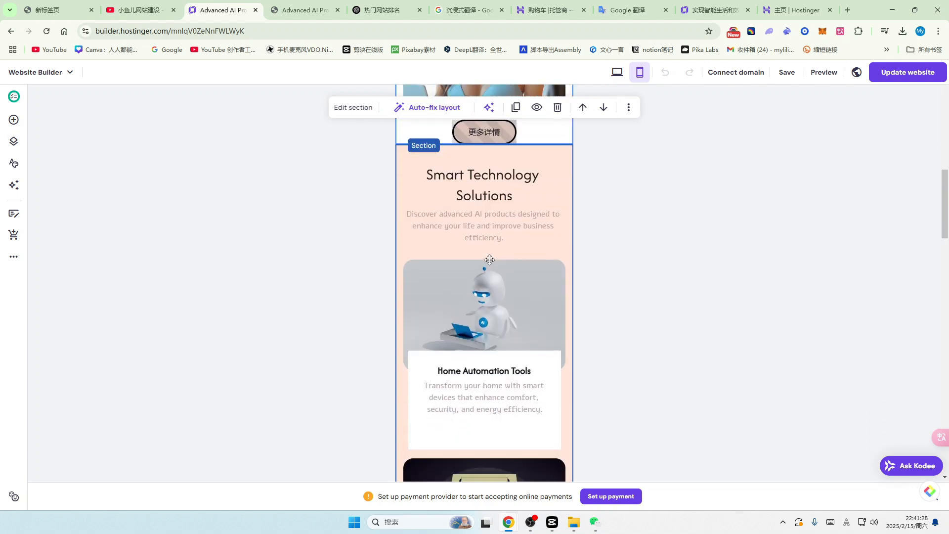
{"action": "scroll", "coordinate": [510, 259], "scroll_direction": "up", "scroll_amount": 15}
Step: Review the homepage in the desktop layout, then go to the YouTube channel's Videos page
{"action": "left_click", "coordinate": [617, 72]}
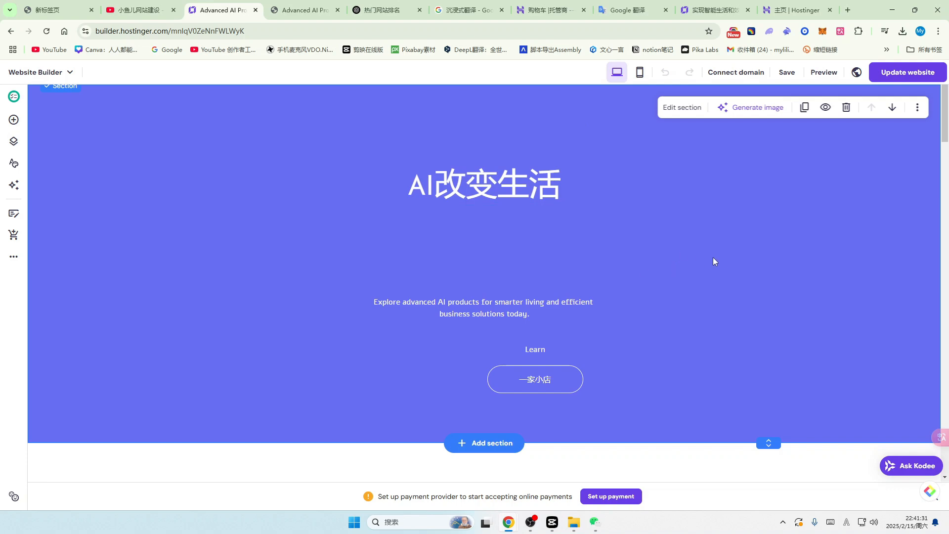
{"action": "scroll", "coordinate": [670, 254], "scroll_direction": "down", "scroll_amount": 10}
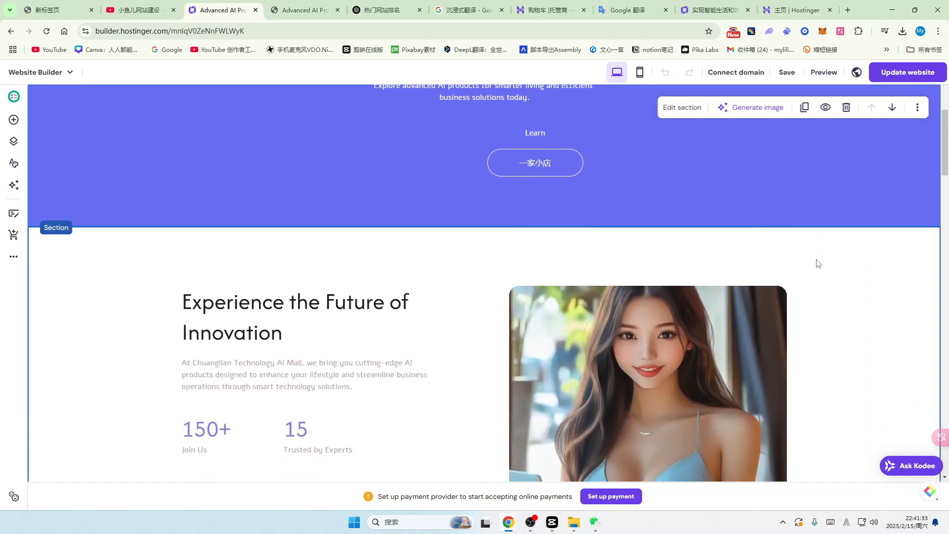
{"action": "scroll", "coordinate": [847, 264], "scroll_direction": "down", "scroll_amount": 7}
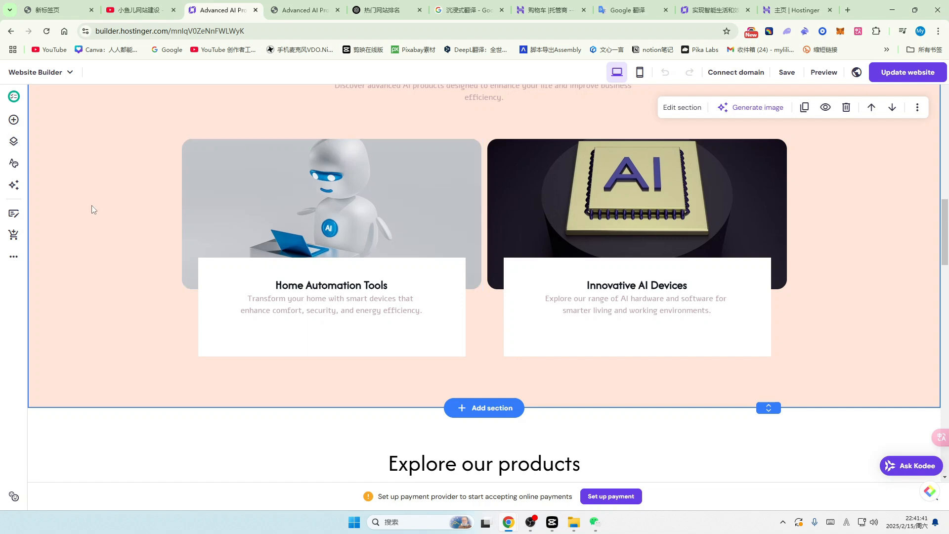
{"action": "left_click", "coordinate": [138, 14]}
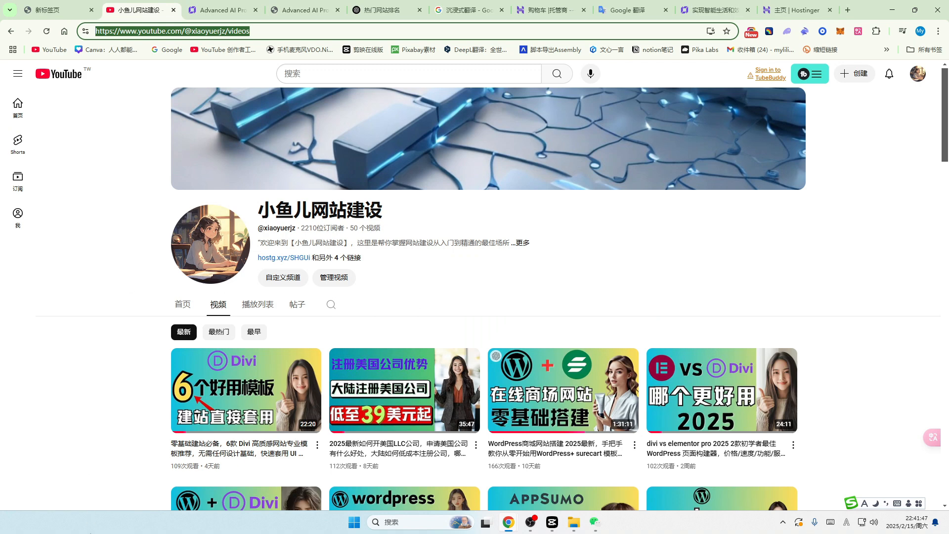
{"action": "scroll", "coordinate": [829, 276], "scroll_direction": "down", "scroll_amount": 4}
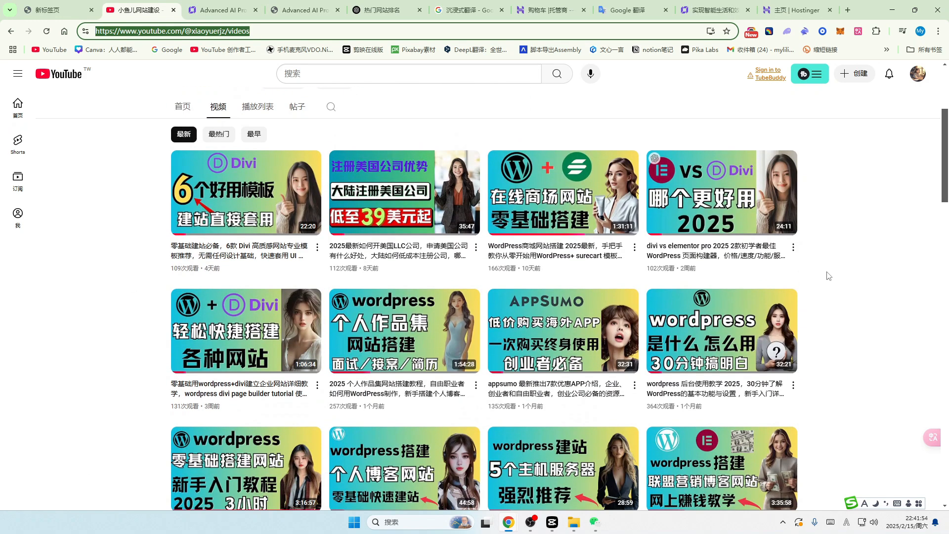
{"action": "scroll", "coordinate": [839, 276], "scroll_direction": "down", "scroll_amount": 2}
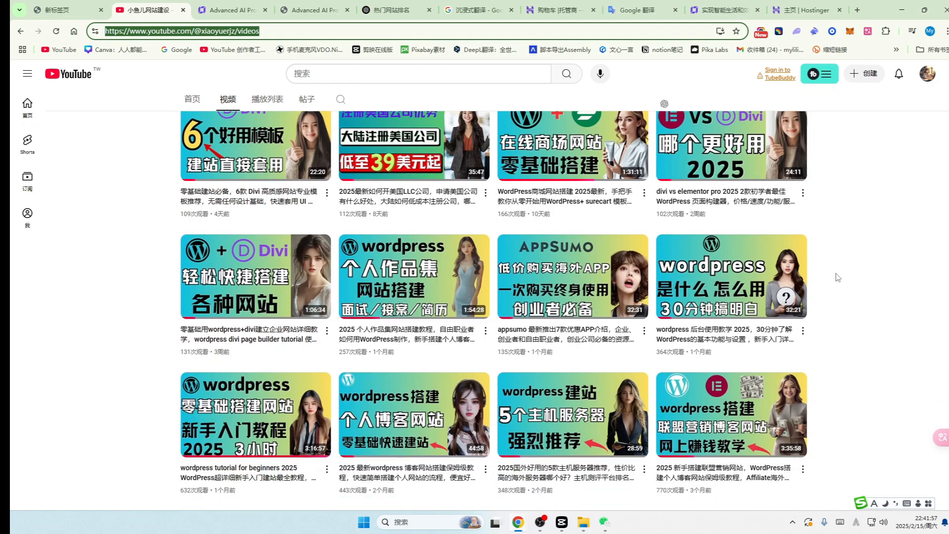